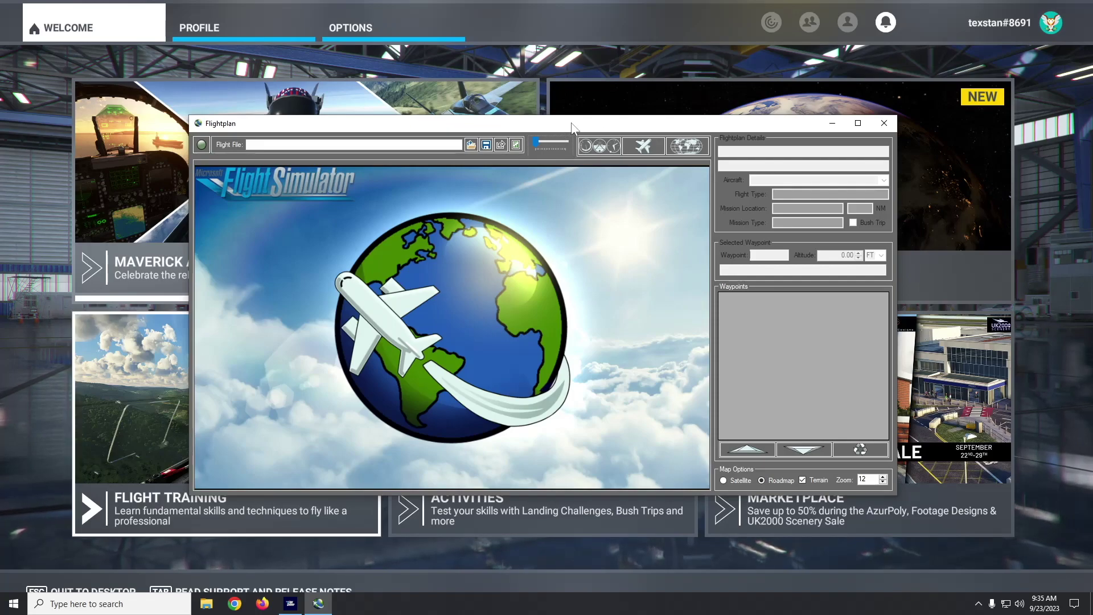
- Switch to Microsoft Flight Simulator's World Map and set the departure to KSFO San Francisco Intl and the arrival to KSEA Seattle-Tacoma Intl
click(651, 92)
click(690, 144)
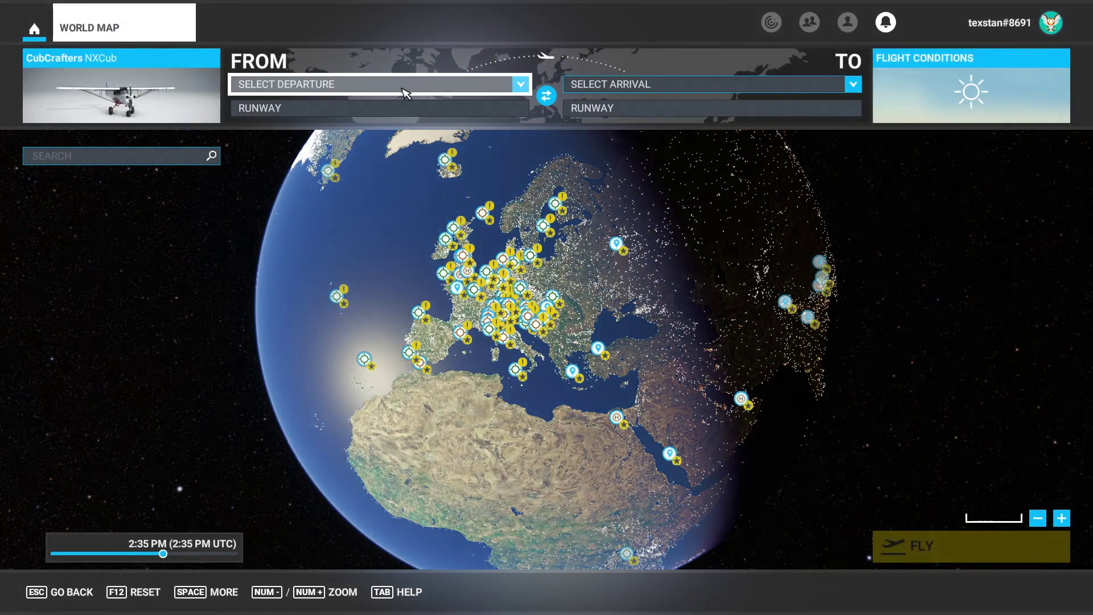
click(405, 89)
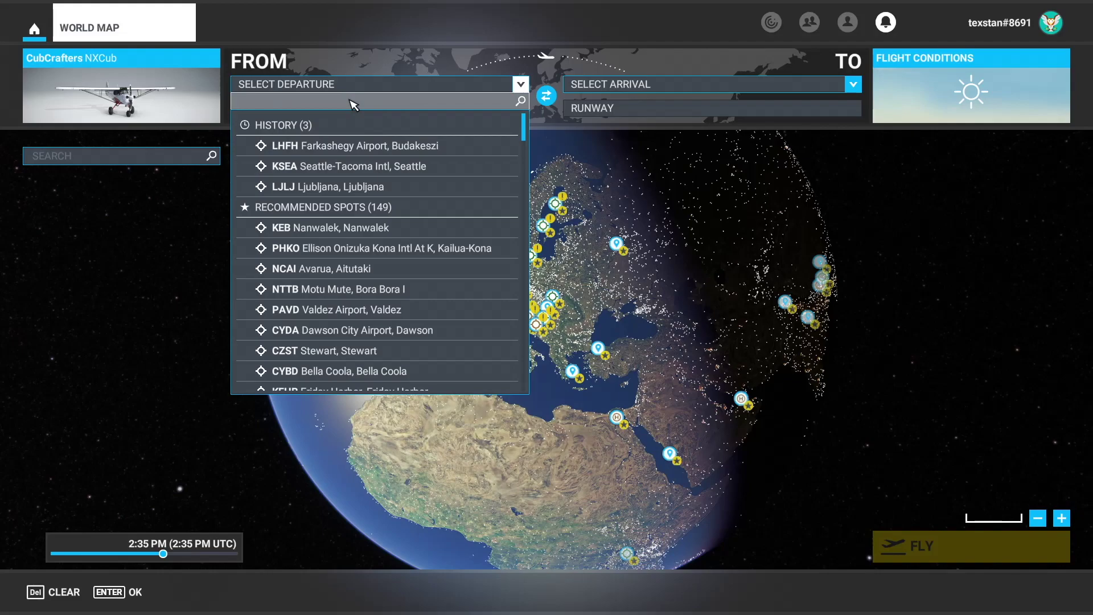
text(ksfo)
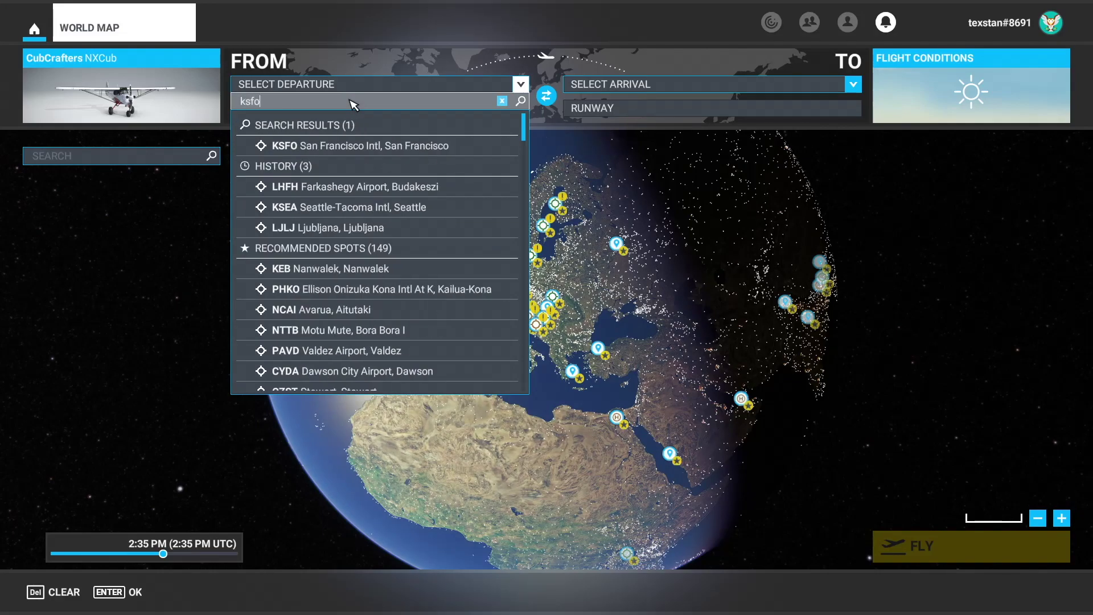
click(358, 146)
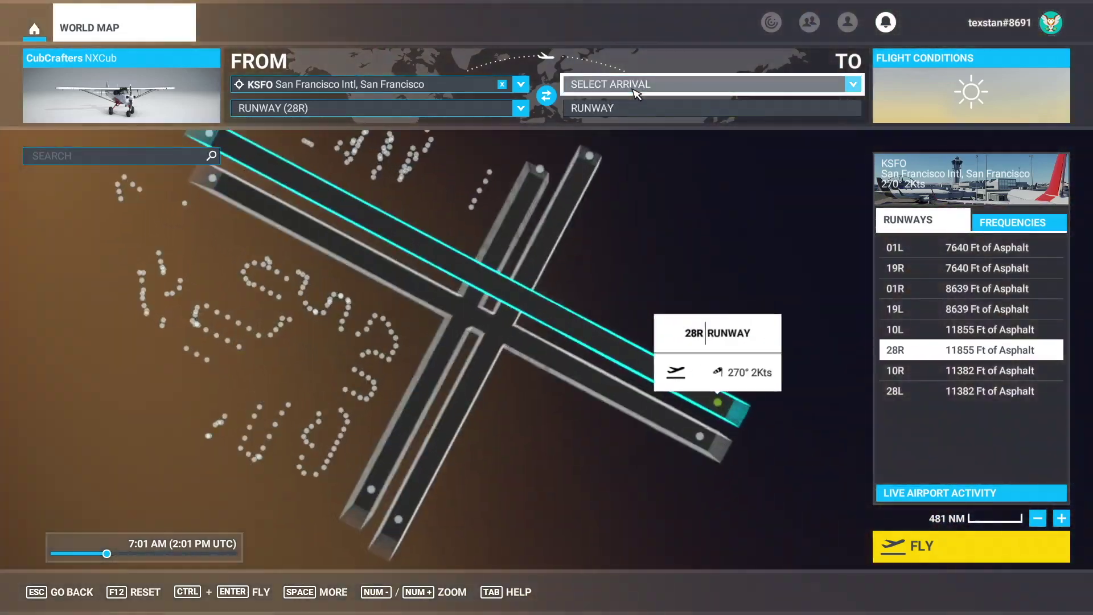
click(636, 91)
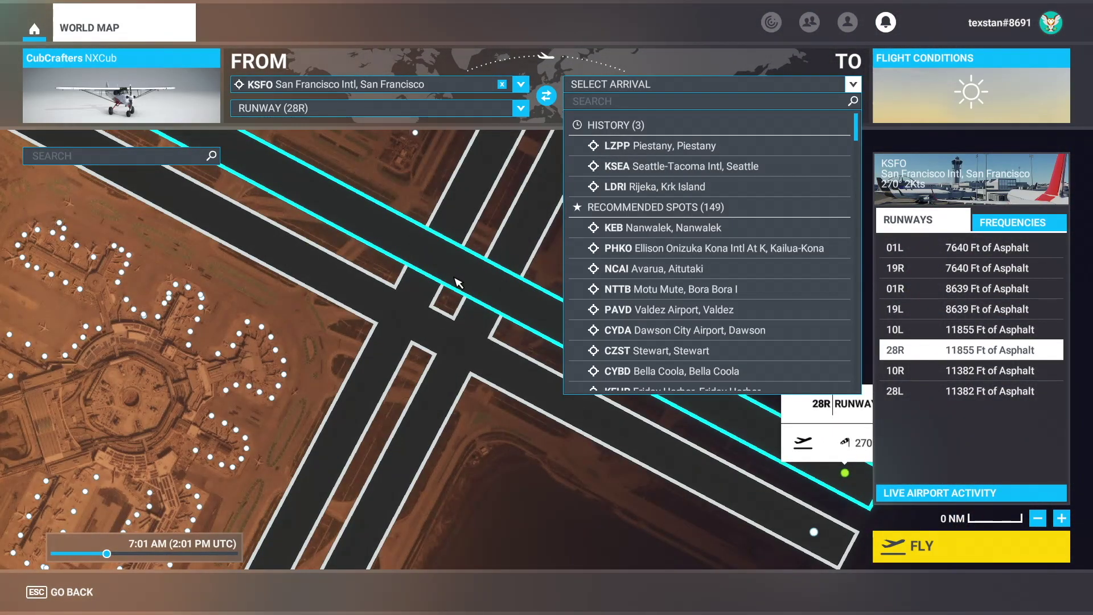
click(663, 167)
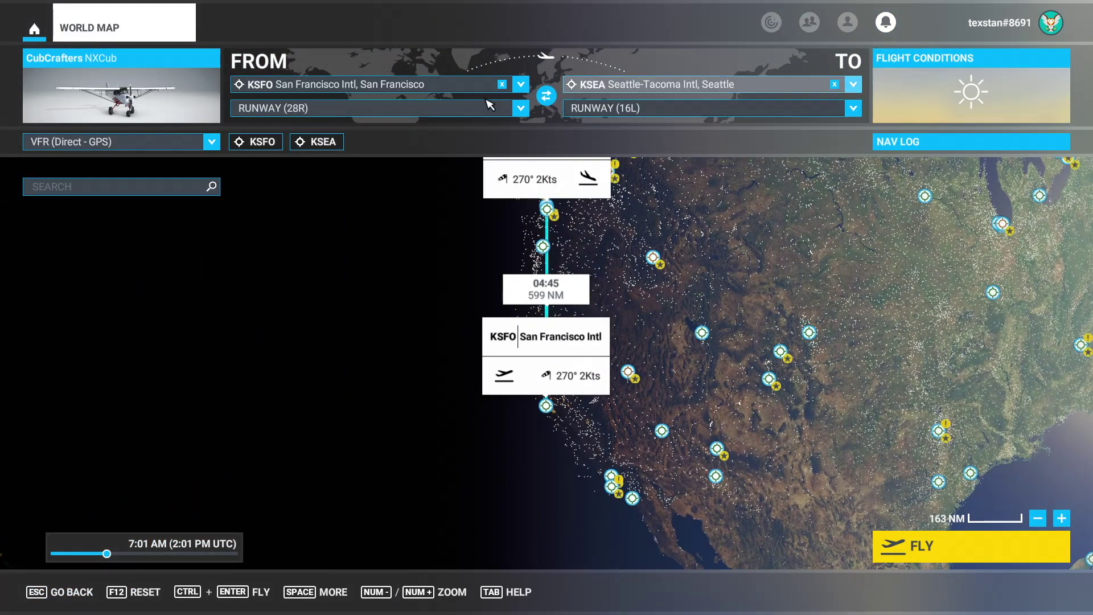
- Select the North American Aviation F-51D Goldfinger as the aircraft for the flight and return to the map
click(196, 122)
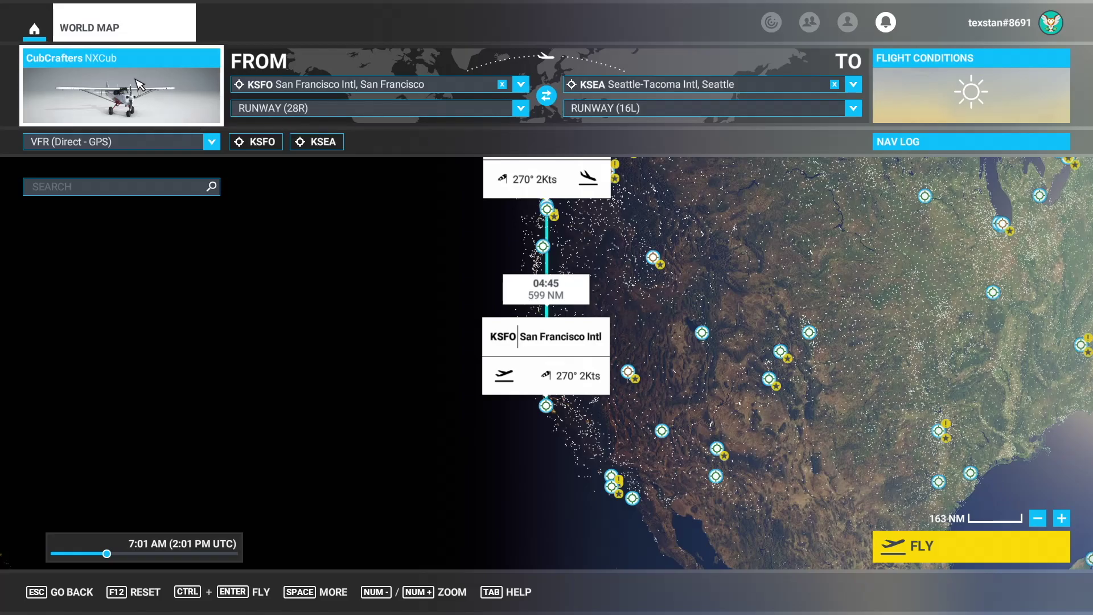
scroll(435, 323, down, 3)
scroll(435, 323, down, 10)
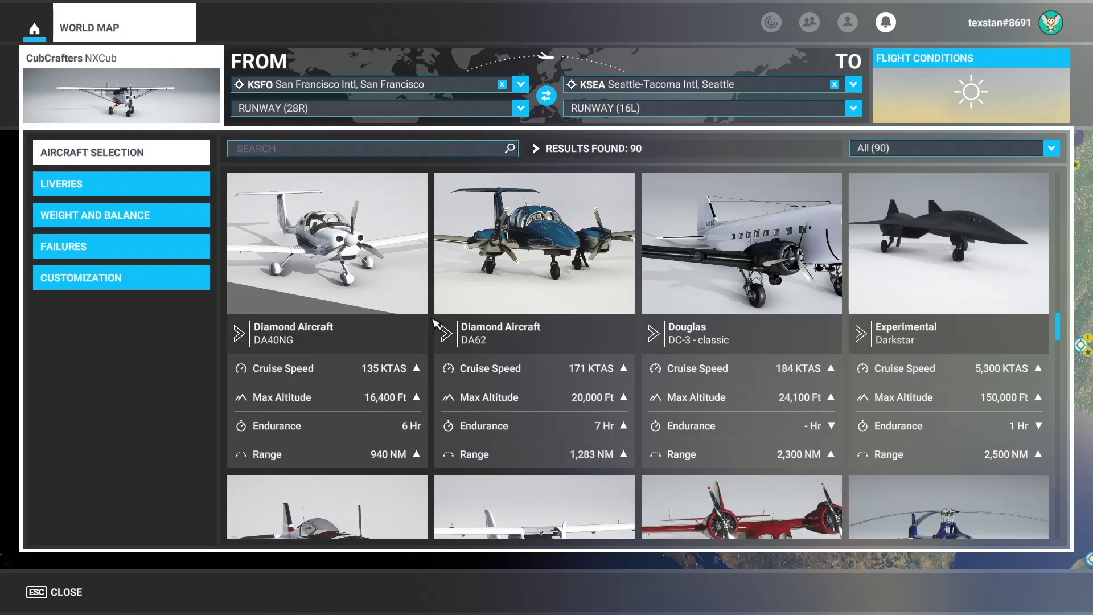
scroll(435, 323, down, 3)
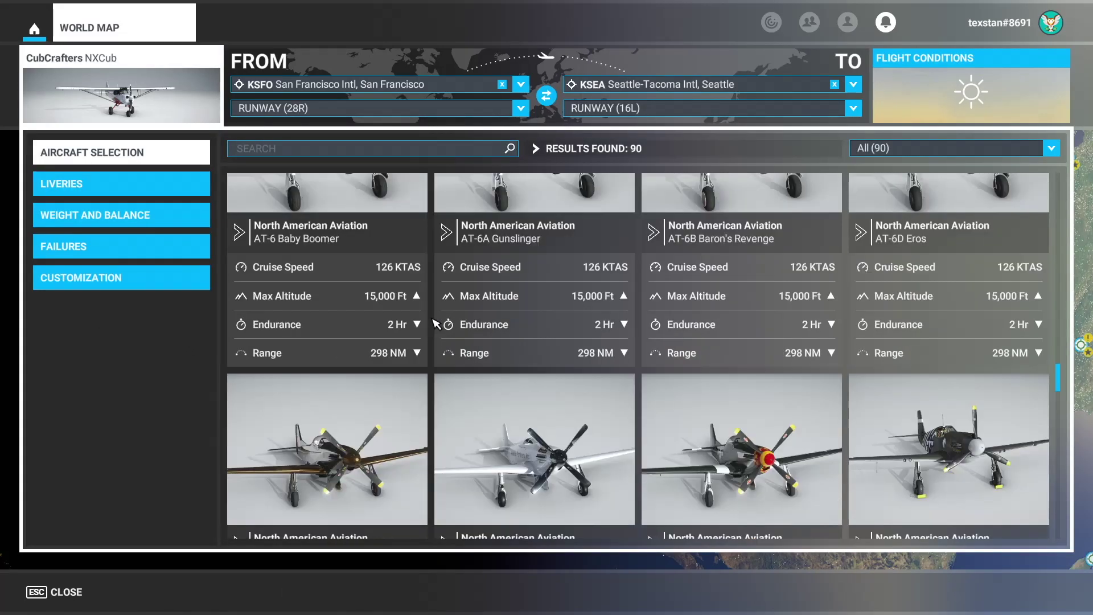
scroll(436, 322, down, 3)
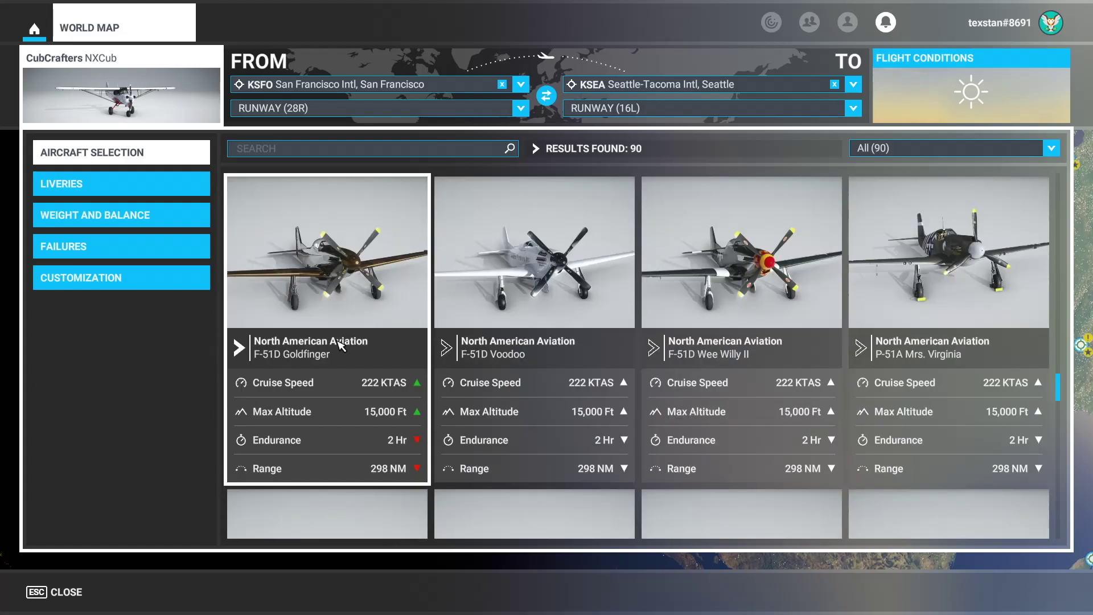
click(340, 345)
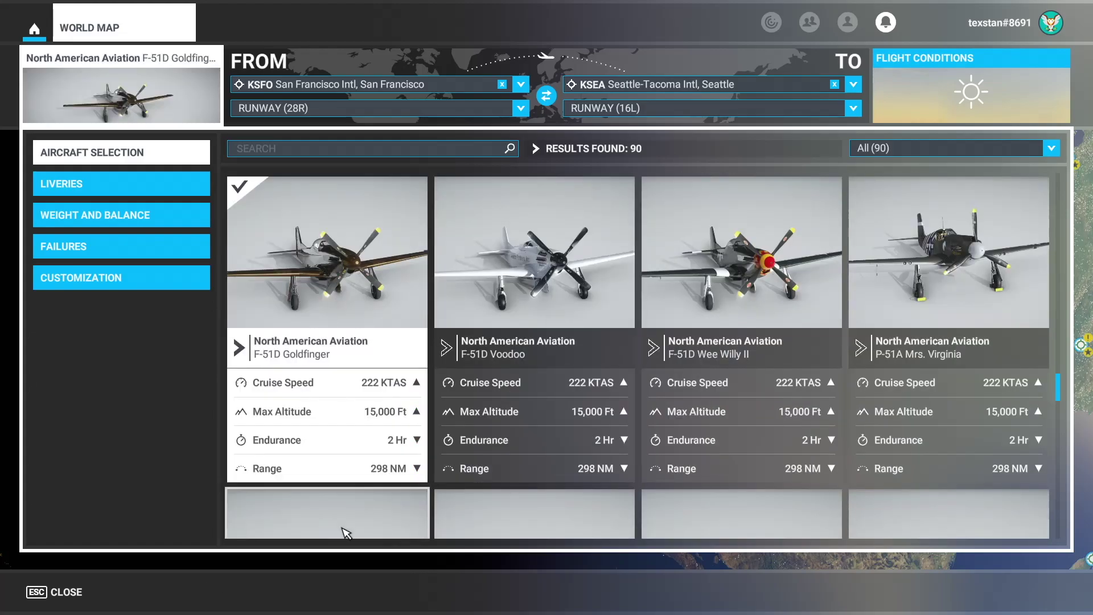
click(69, 594)
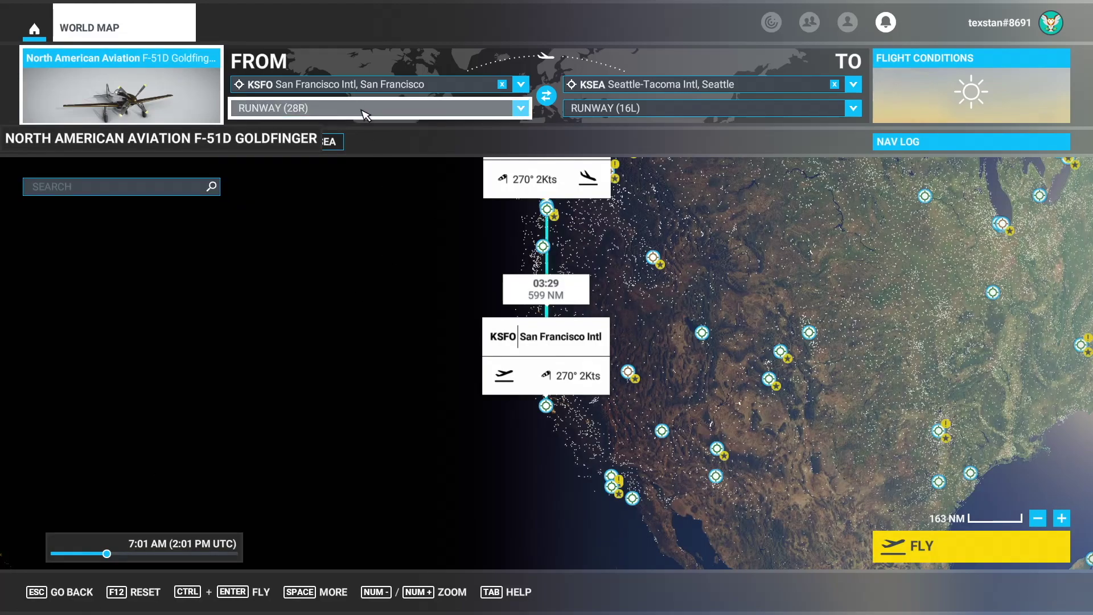
click(337, 108)
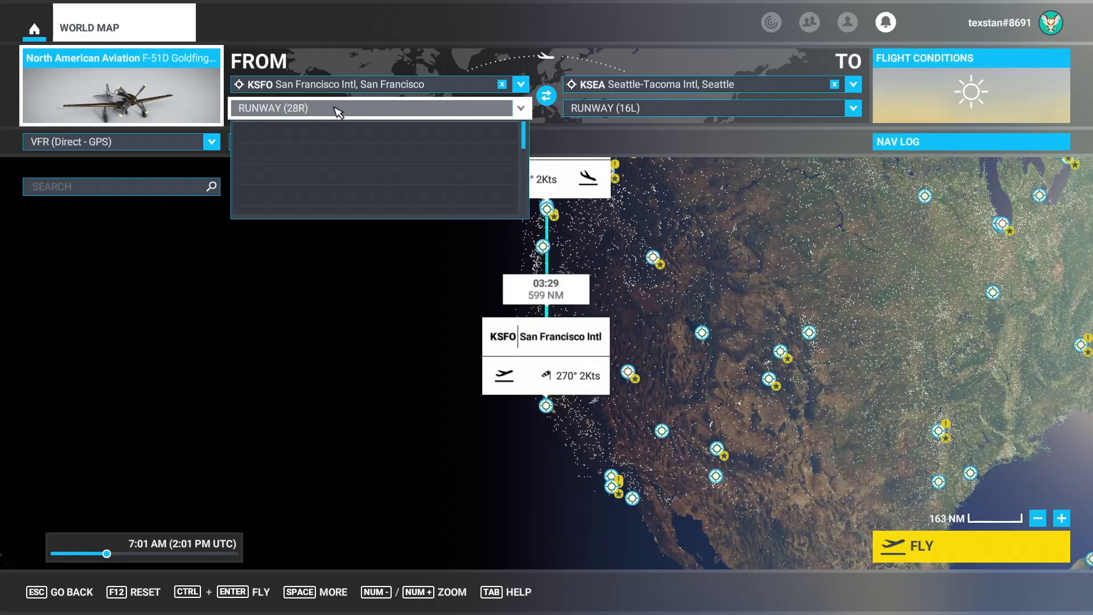
scroll(344, 173, down, 3)
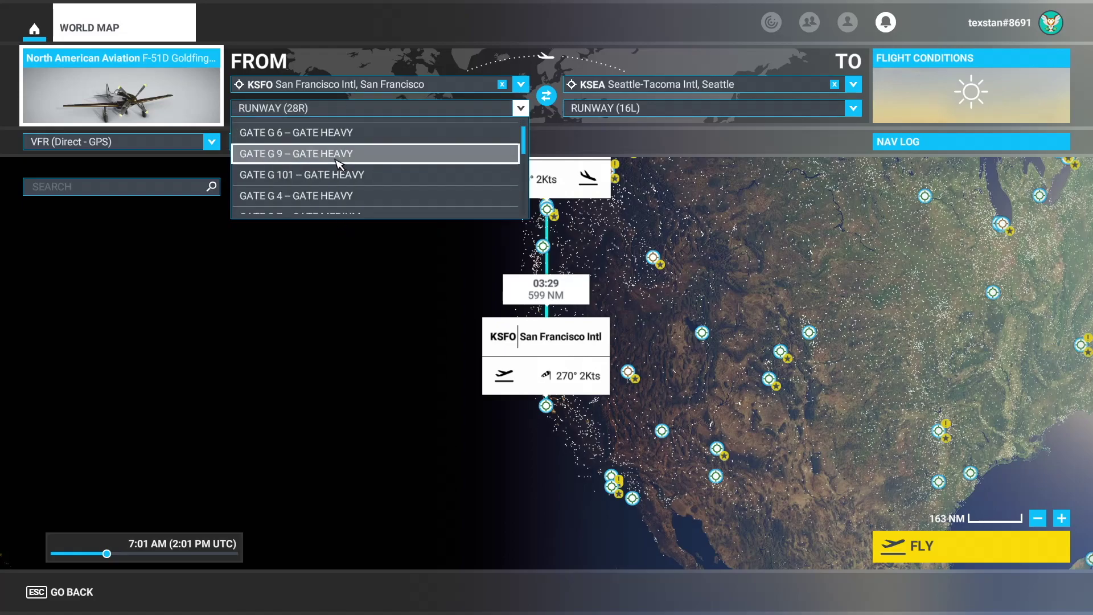
scroll(335, 160, up, 5)
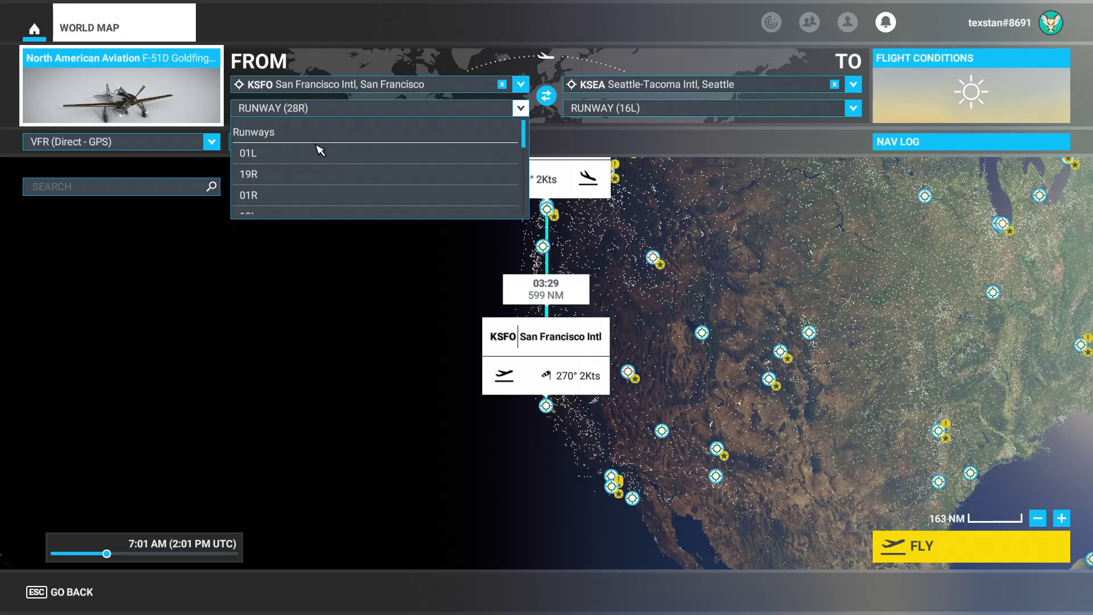
click(319, 114)
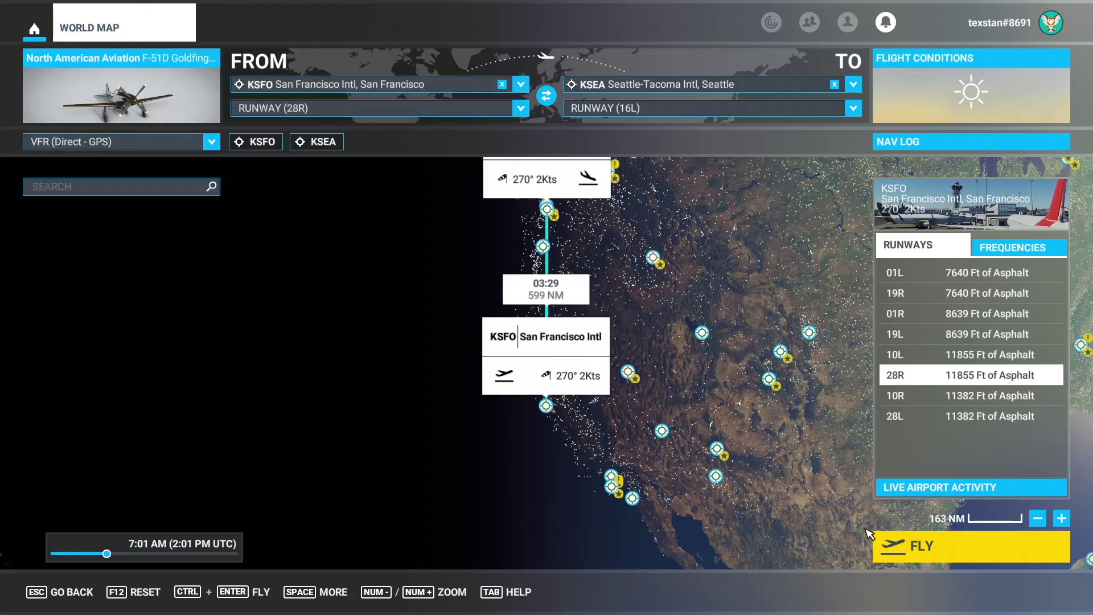
- Start the flight and begin saving it to this PC as an FLT flight file under the FLIGHTPLANS folder
click(965, 559)
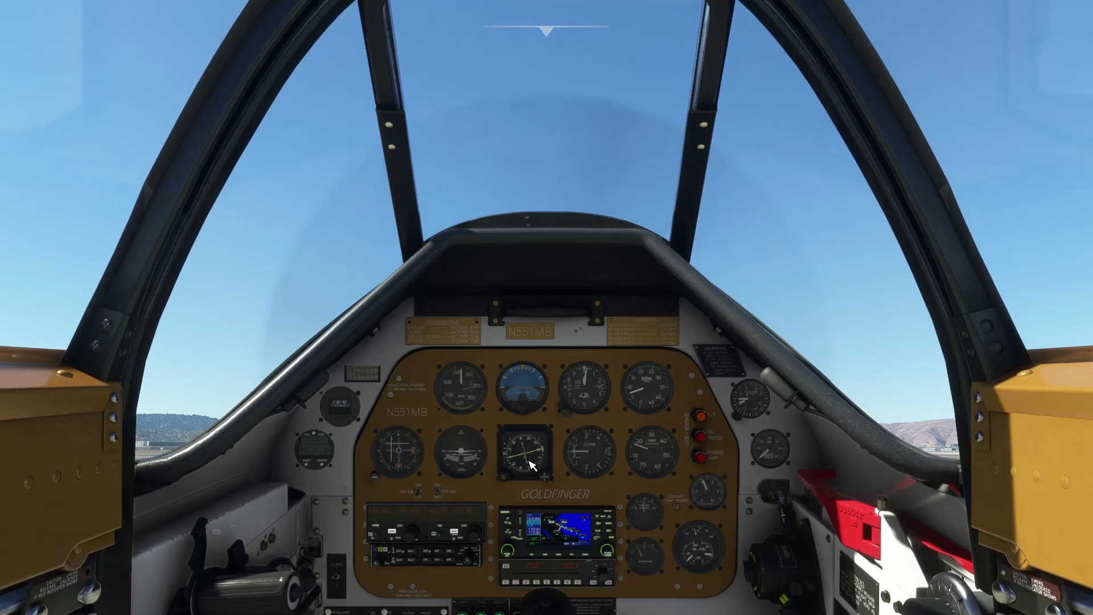
key(Escape)
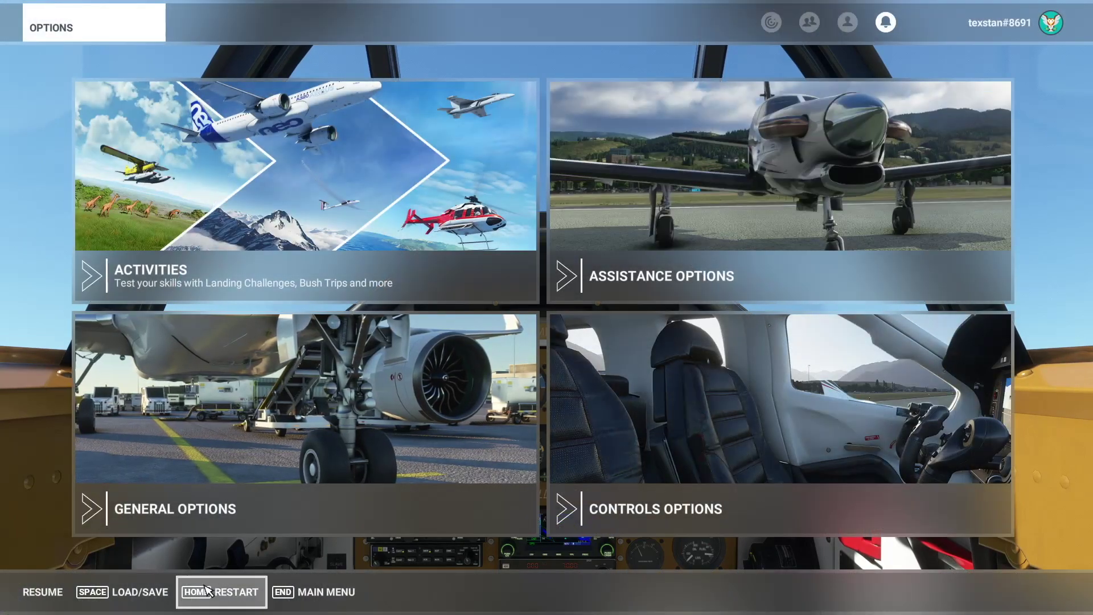
click(138, 597)
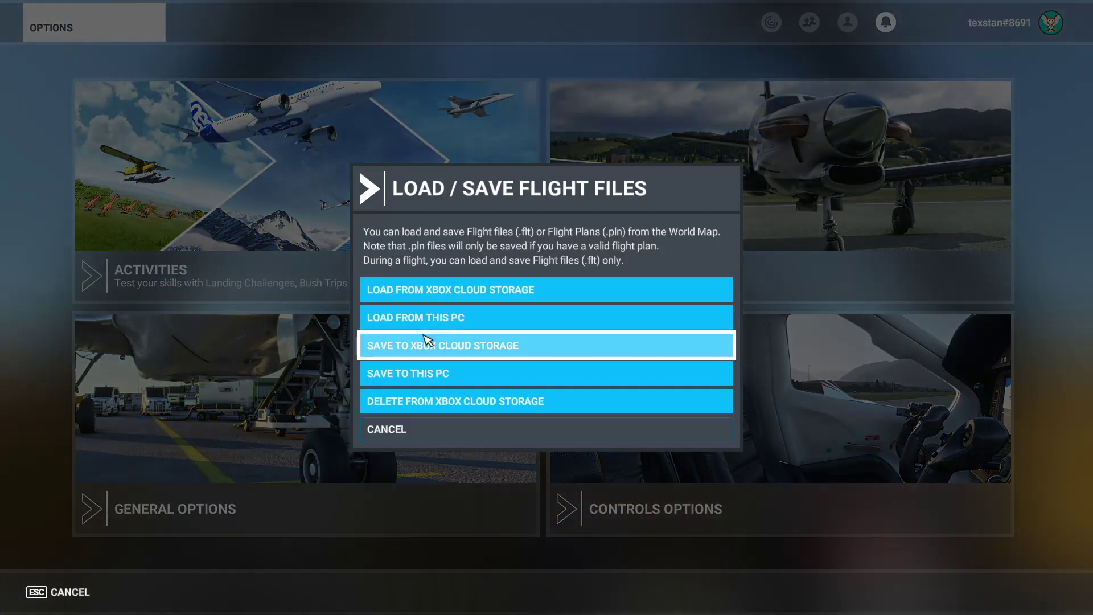
click(438, 373)
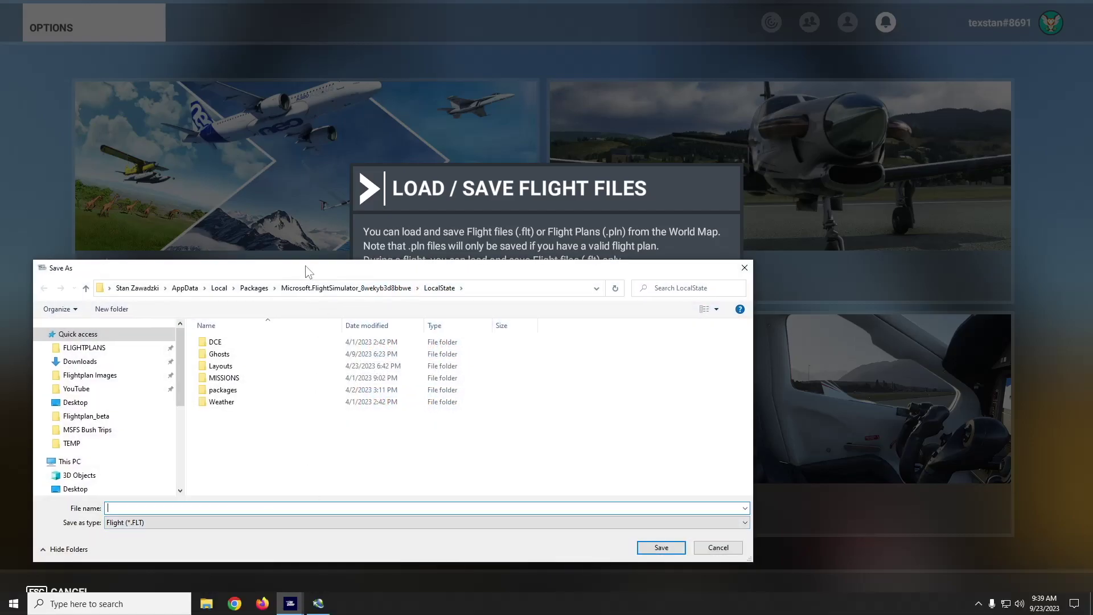
drag(302, 267, 417, 154)
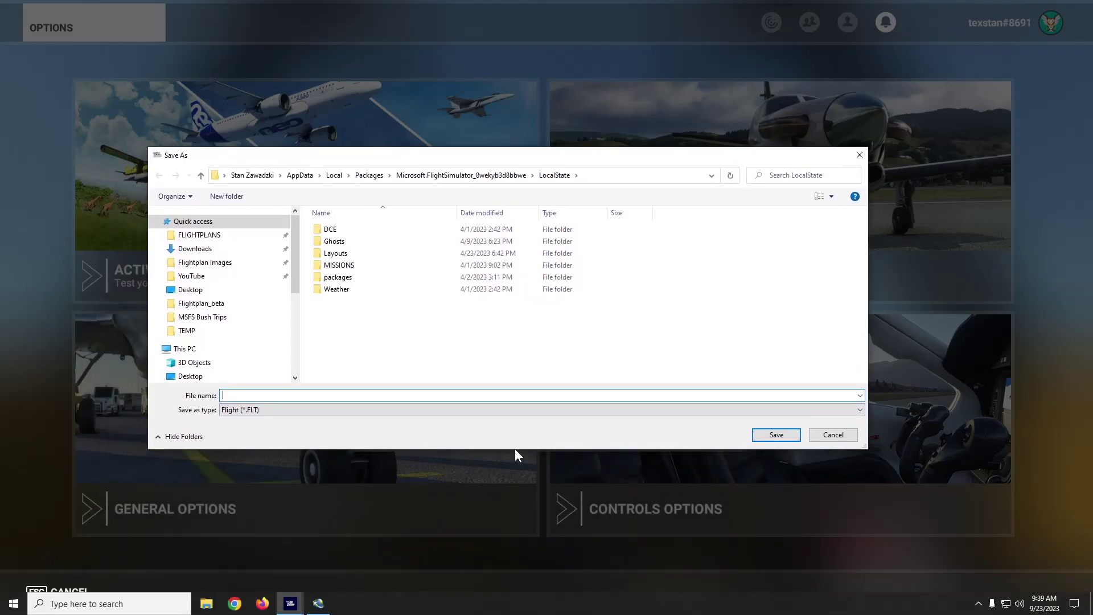
click(196, 235)
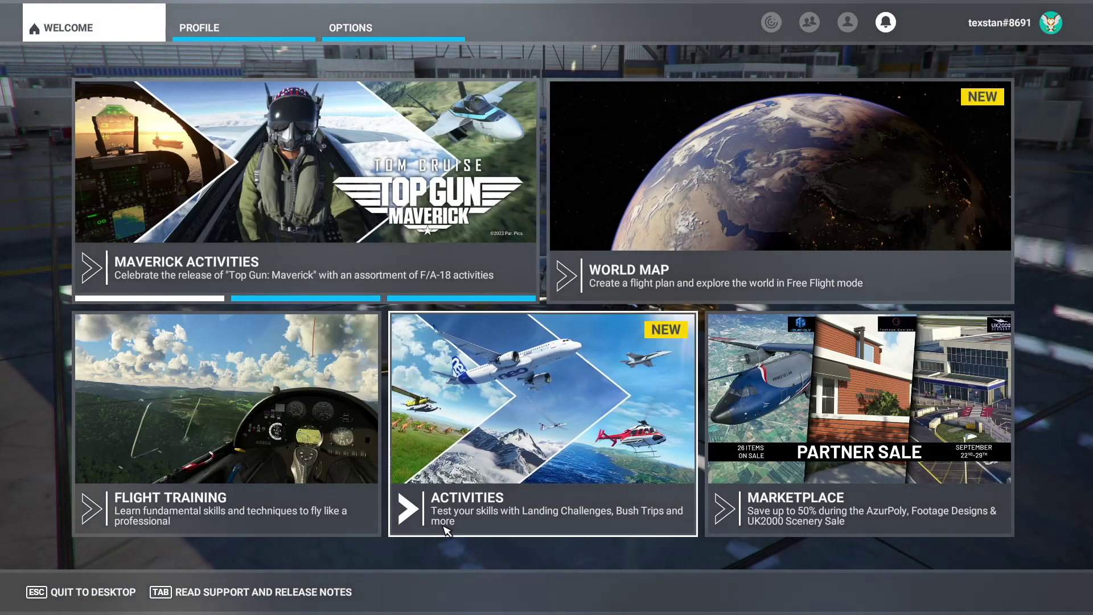
- Switch to Flightplan, load KSFO.FLT from the FLIGHTPLANS\TEMP folder, and maximize the window
key(alt+Tab)
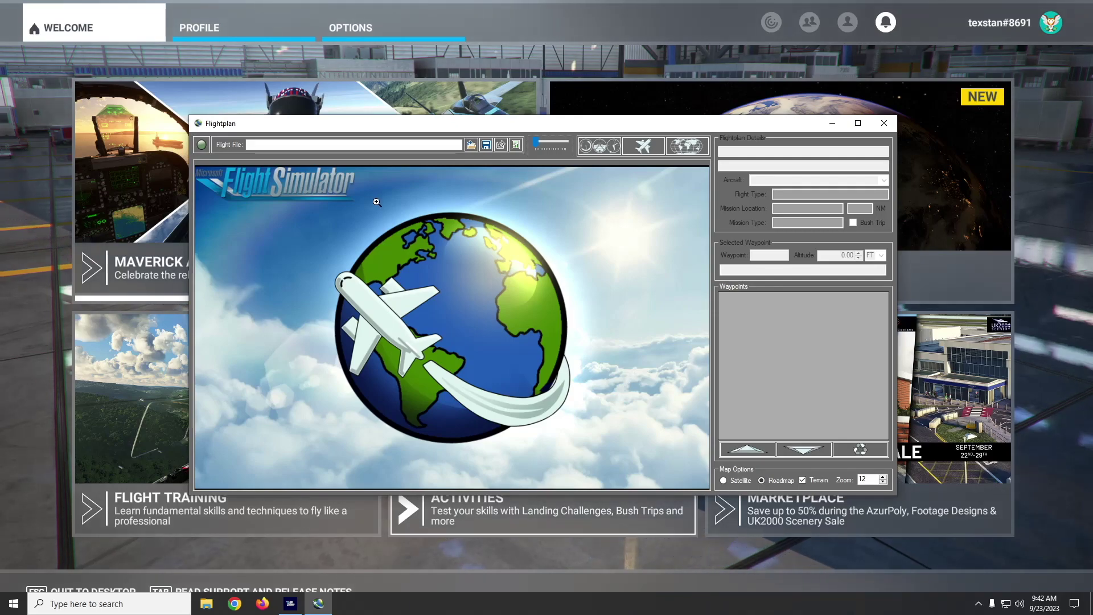
click(471, 144)
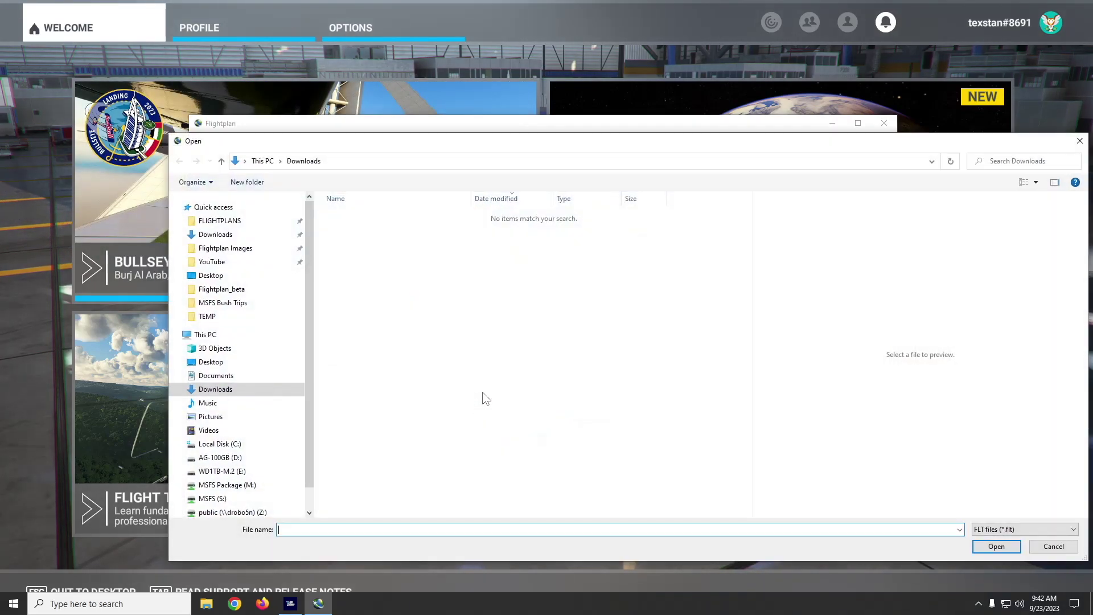
click(220, 222)
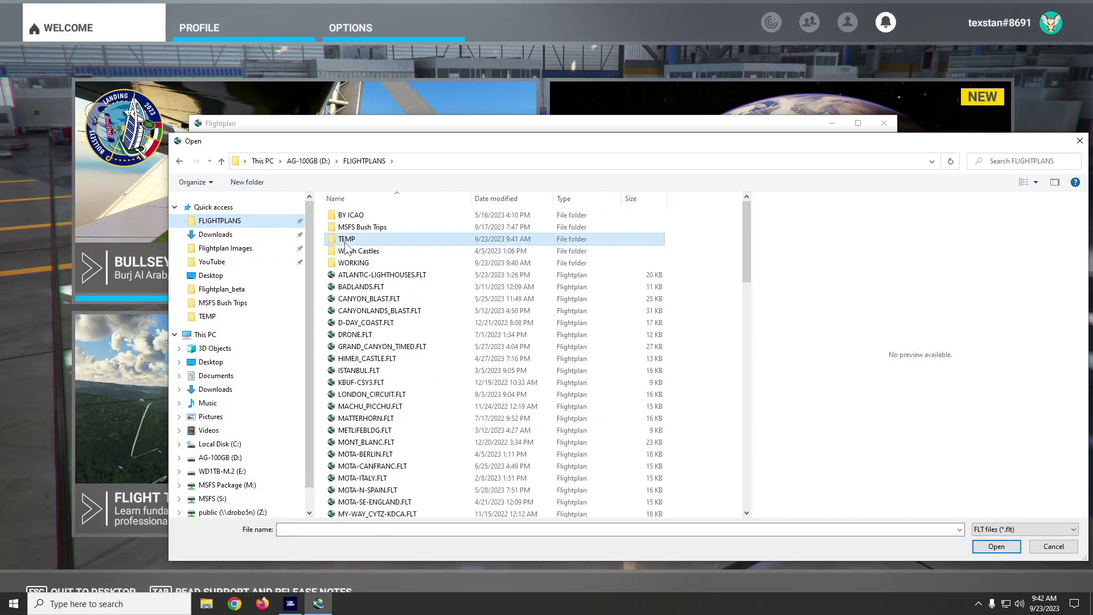
double_click(351, 241)
double_click(350, 216)
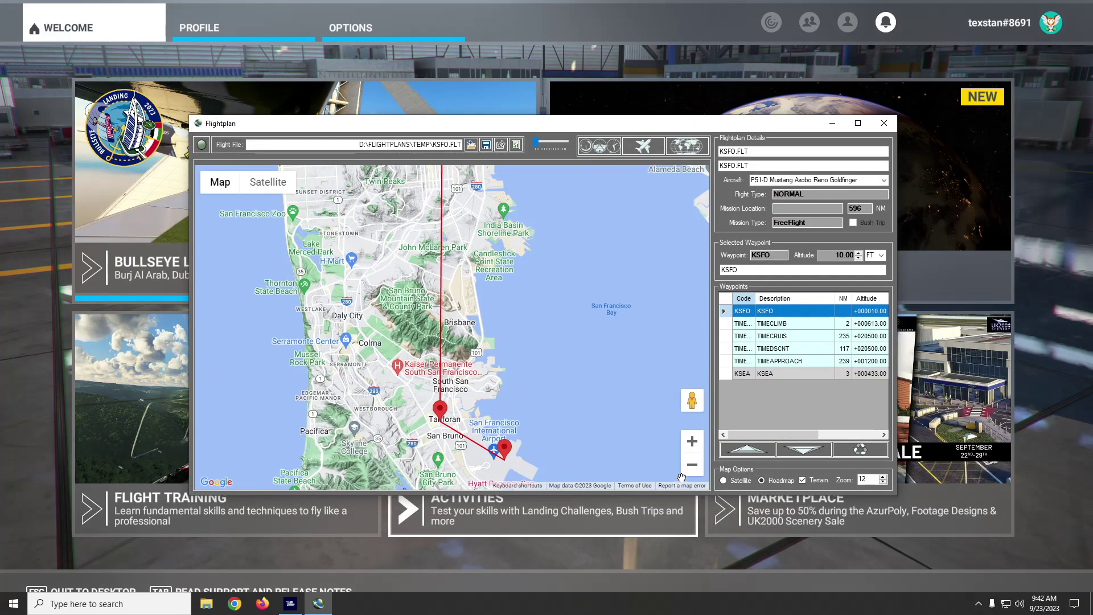
click(857, 123)
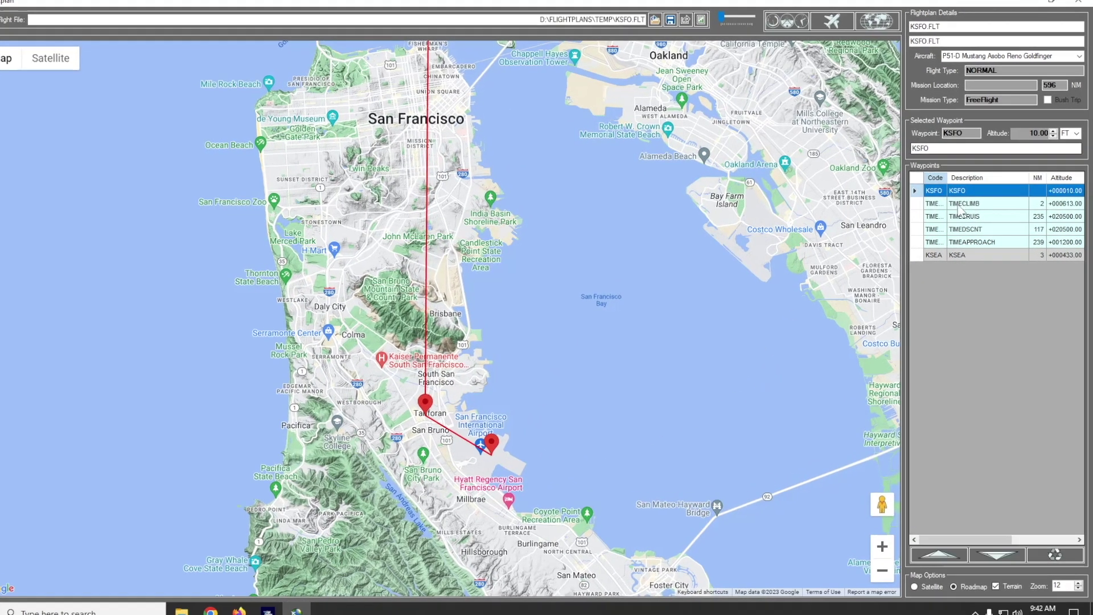
- Delete the four intermediate waypoints TIMECLIMB, TIMECRUIS, TIMEDSCNT and TIMEAPPROACH from the flight plan
click(956, 205)
click(945, 217)
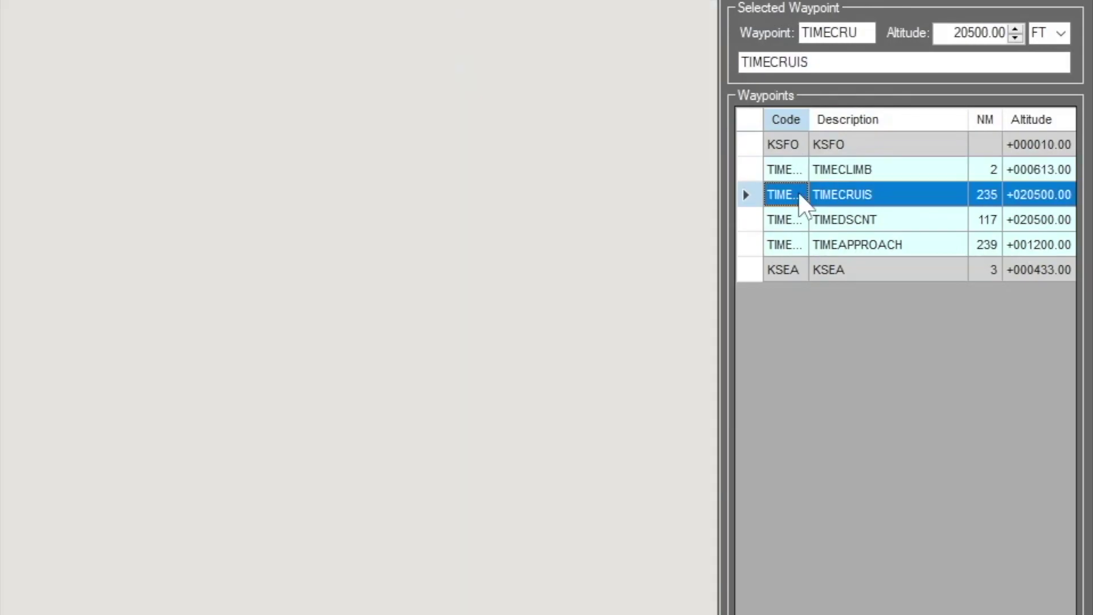
click(780, 220)
click(777, 245)
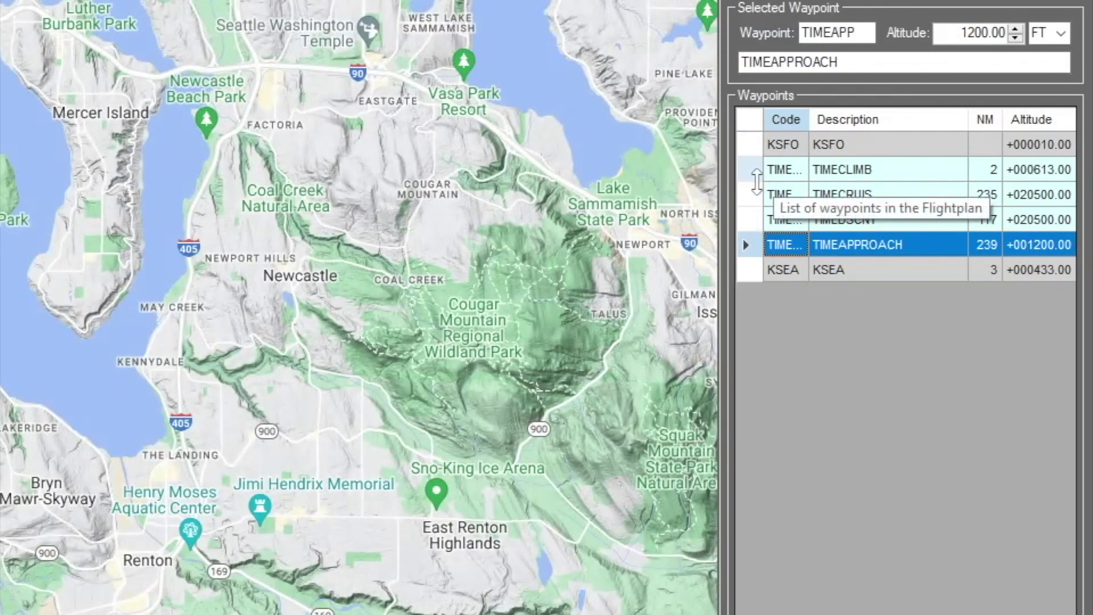
click(757, 172)
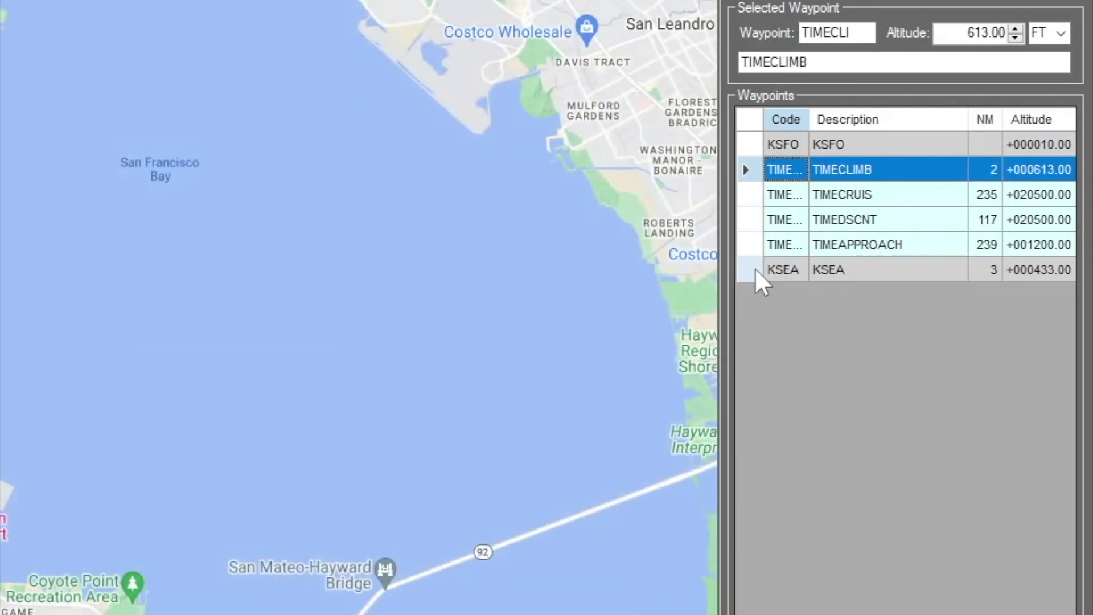
shift+click(755, 248)
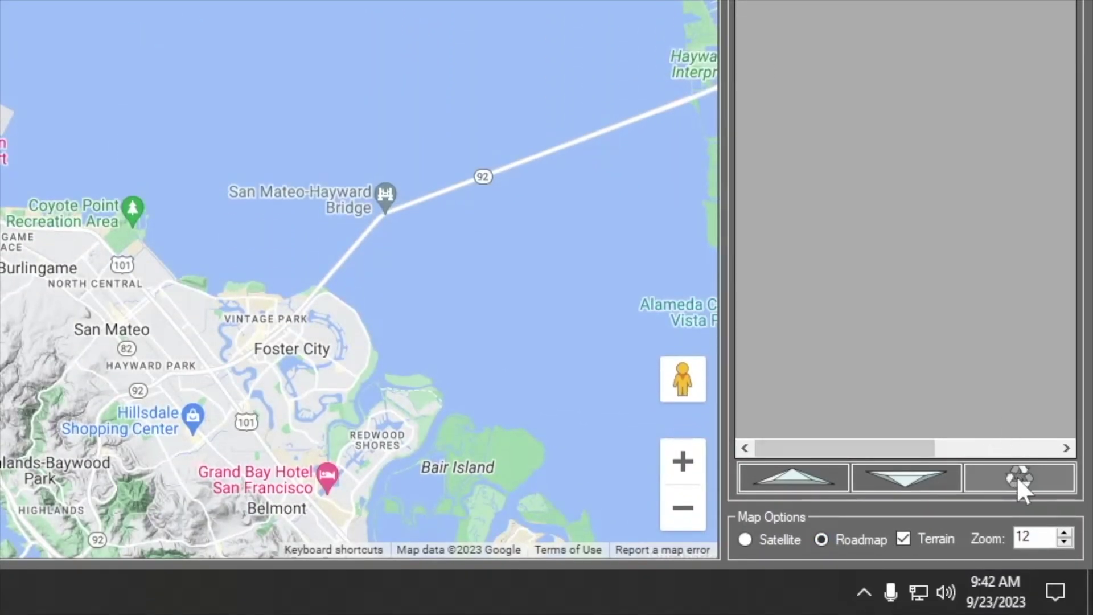
click(1018, 568)
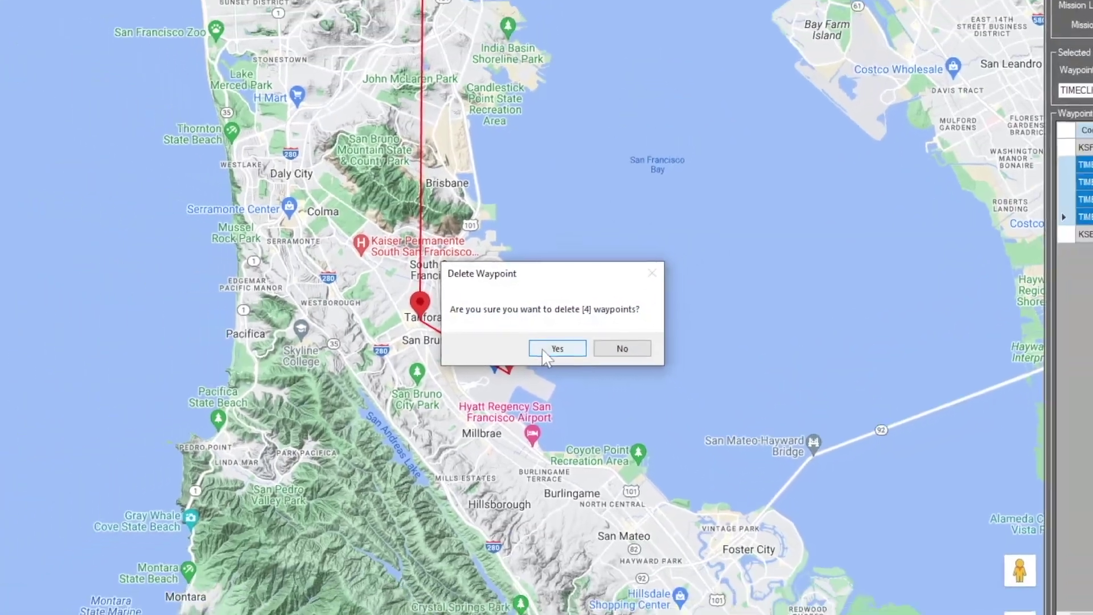
click(561, 364)
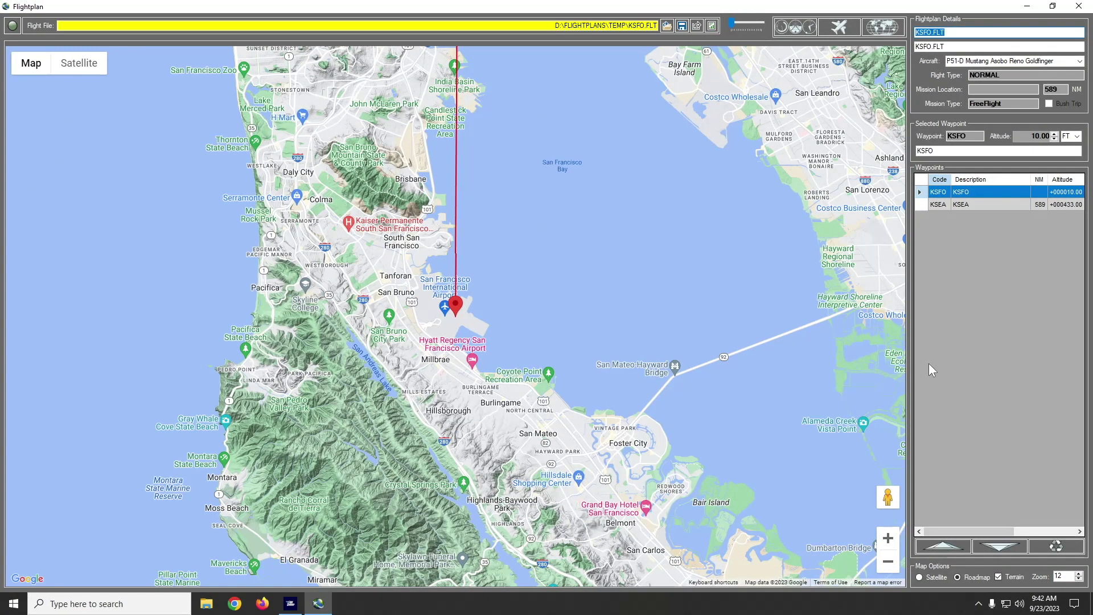
- Title the flight plan San Franciso Circuit with the description KSFO, and save it as SANFRANCISO_CIRCUIT.FLT in the TEMP folder
text(San Franciso Circuit)
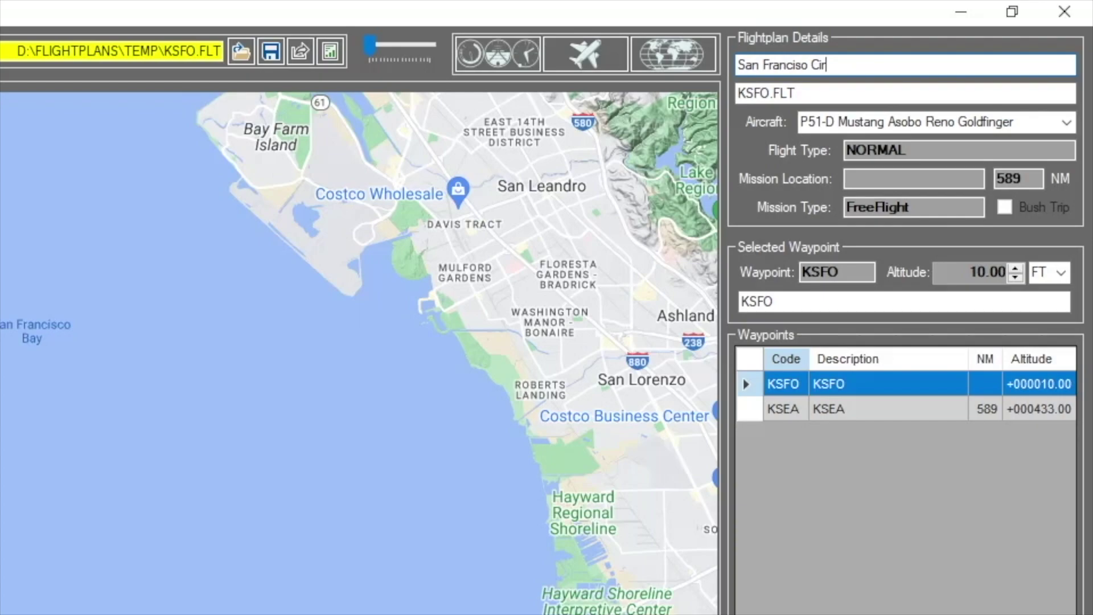
key(Tab)
text(KSF)
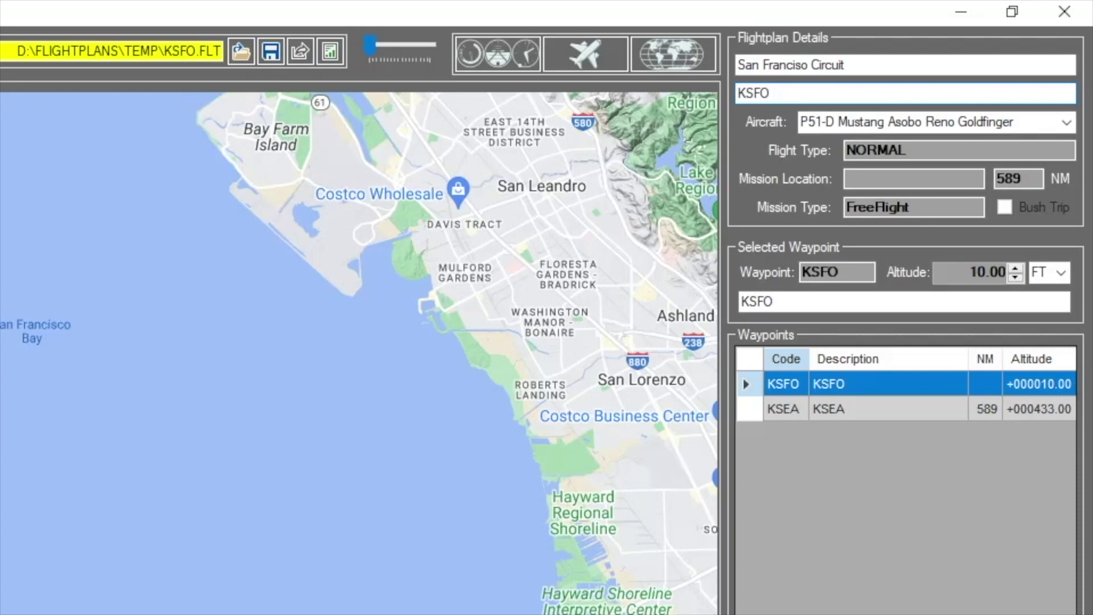
drag(11, 102, 90, 610)
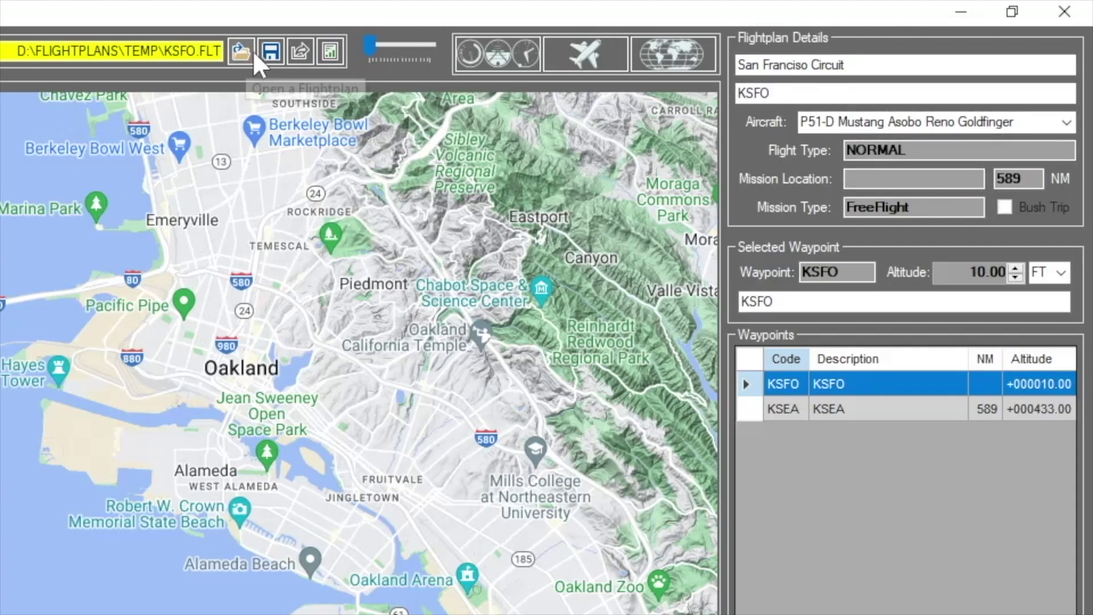
click(270, 51)
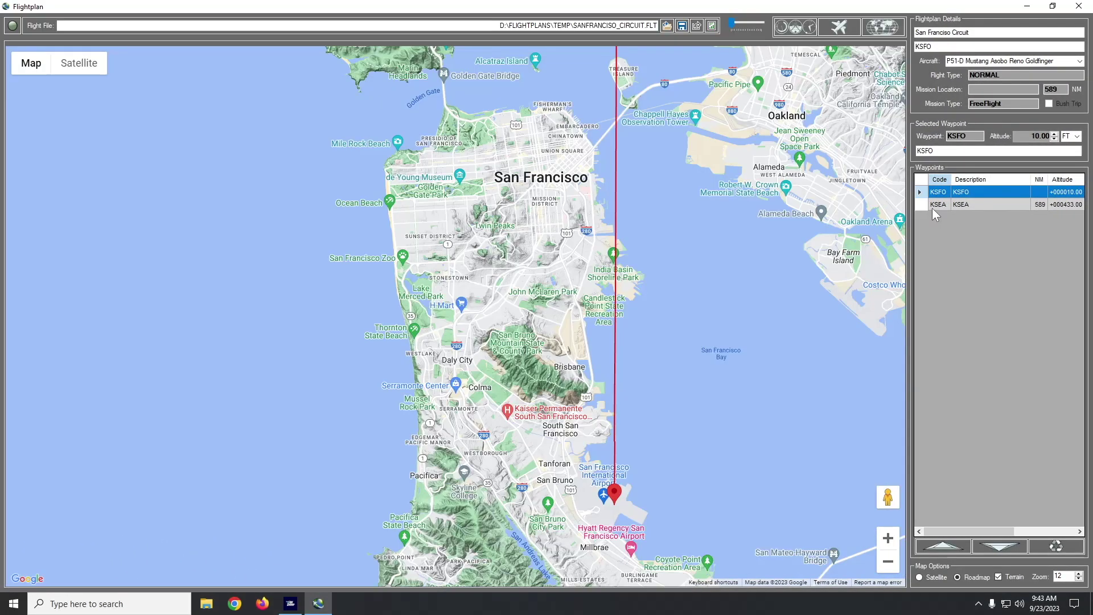
- Insert a user waypoint after KSFO on the San Francisco–Oakland Bay Bridge, accepting the proposed ID, description and altitude
click(931, 207)
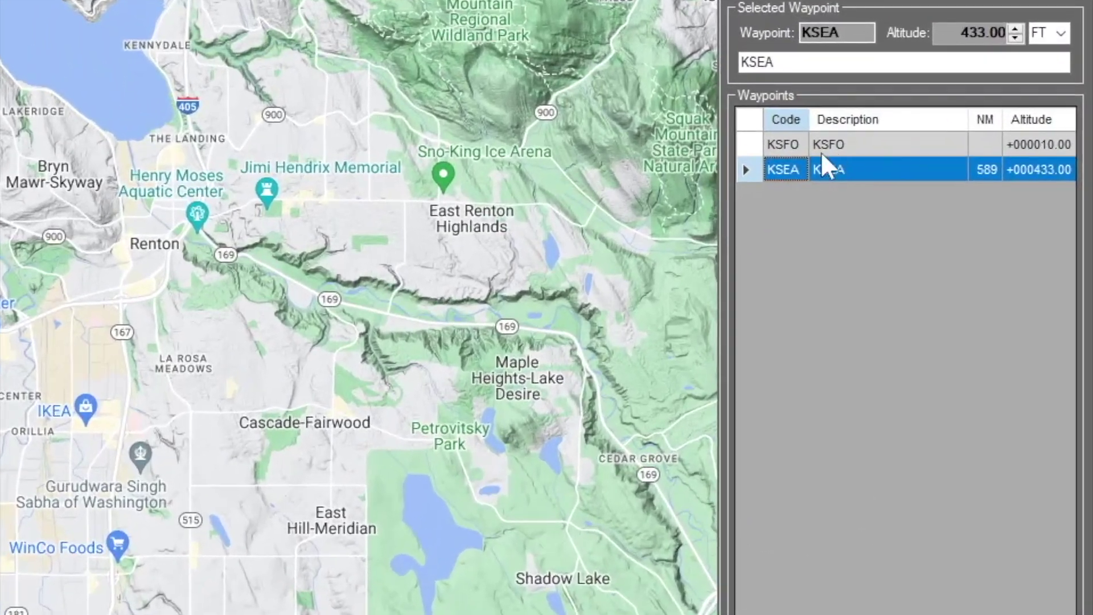
click(948, 192)
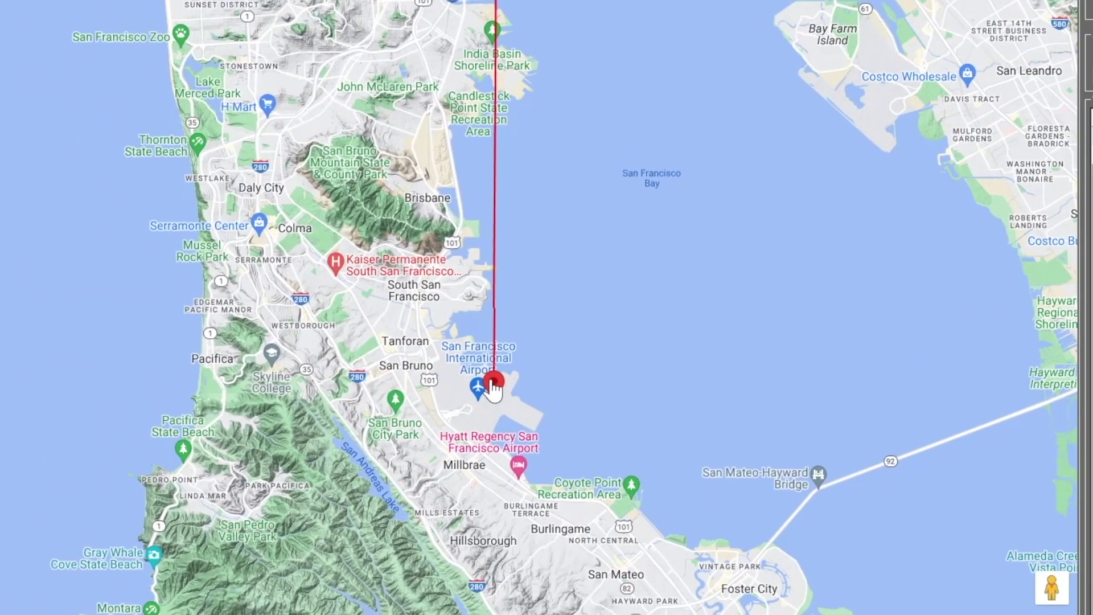
drag(652, 237, 660, 338)
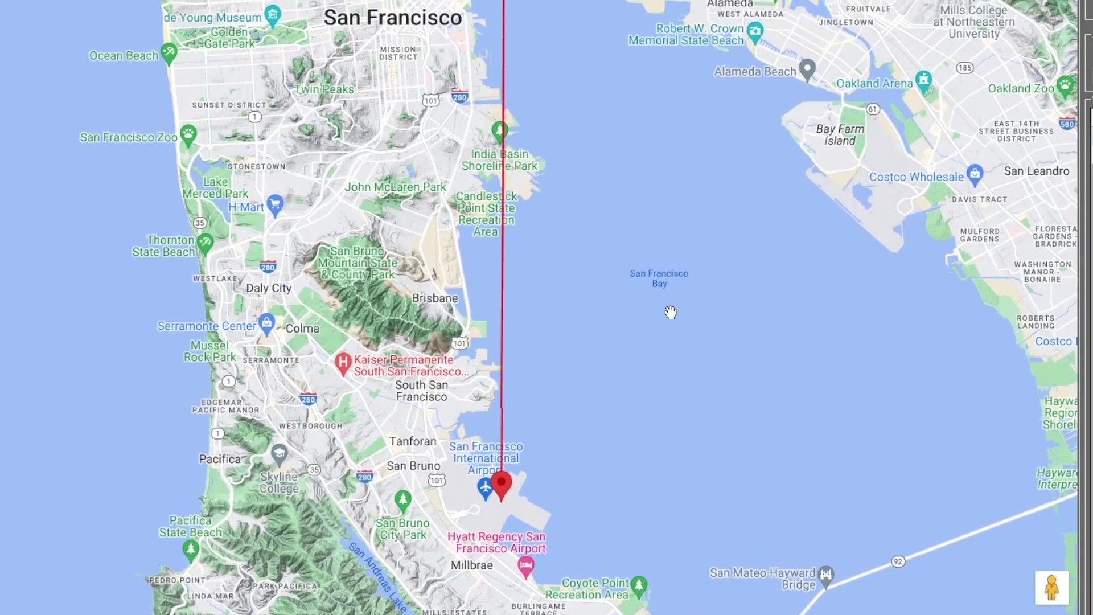
drag(566, 327, 573, 355)
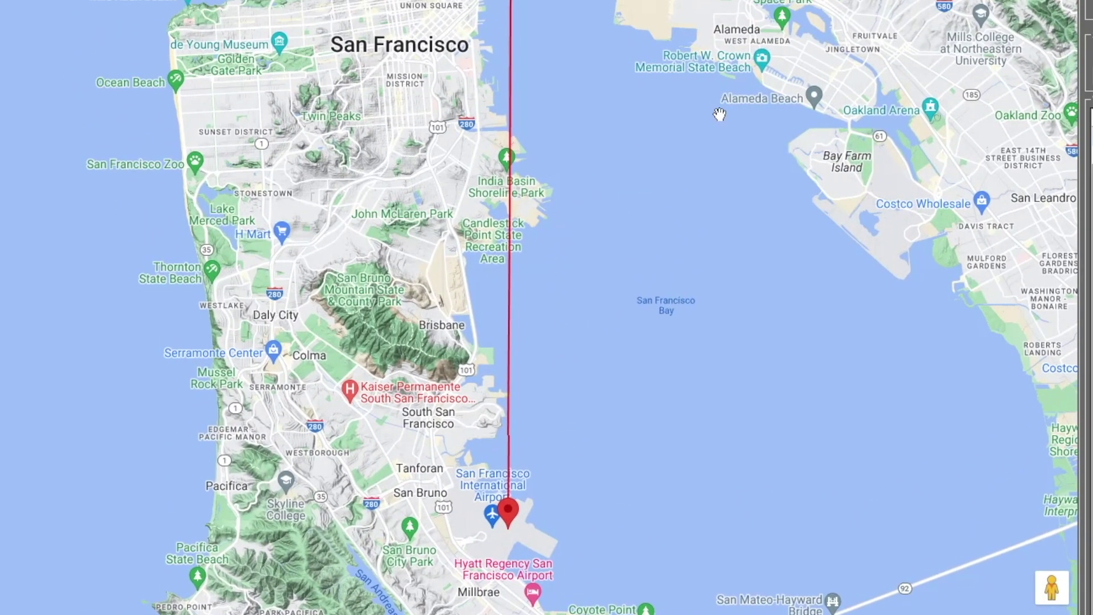
drag(616, 27, 672, 258)
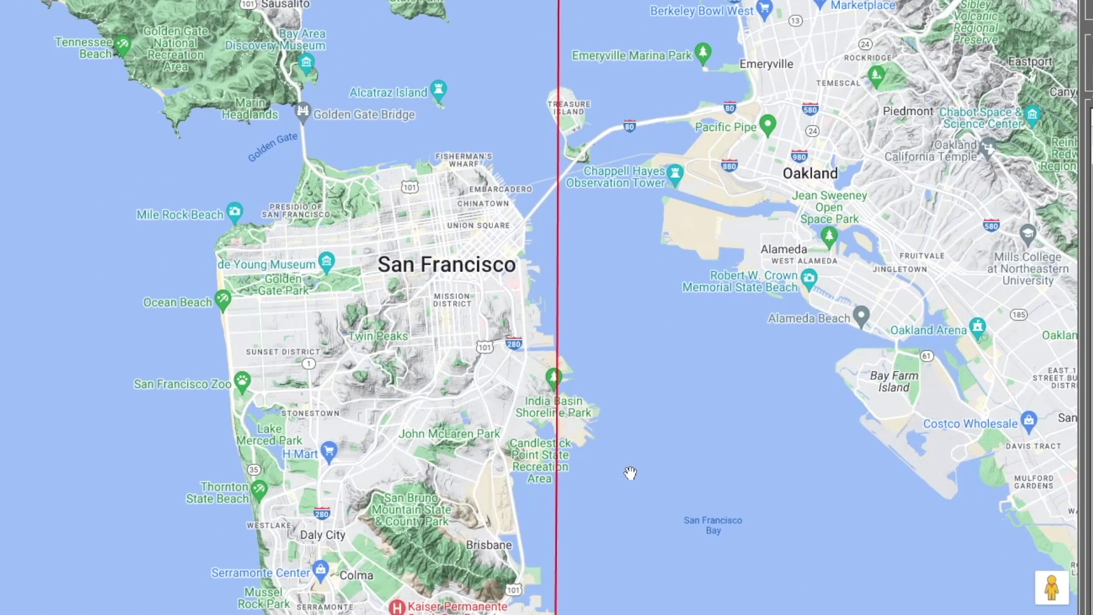
drag(627, 479, 544, 457)
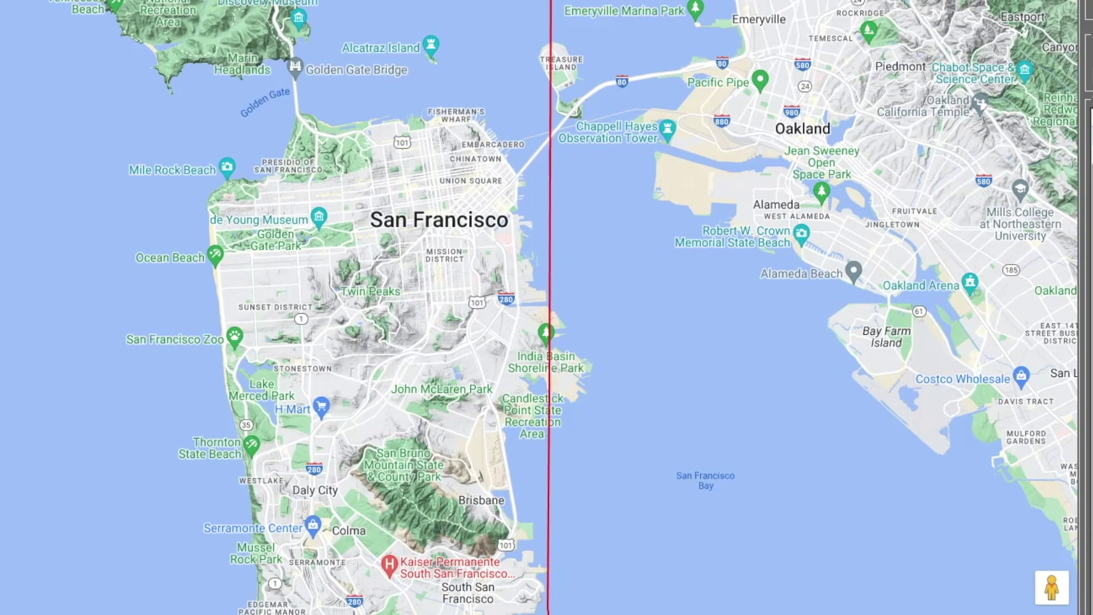
scroll(410, 313, up, 2)
drag(501, 80, 364, 569)
drag(890, 244, 724, 397)
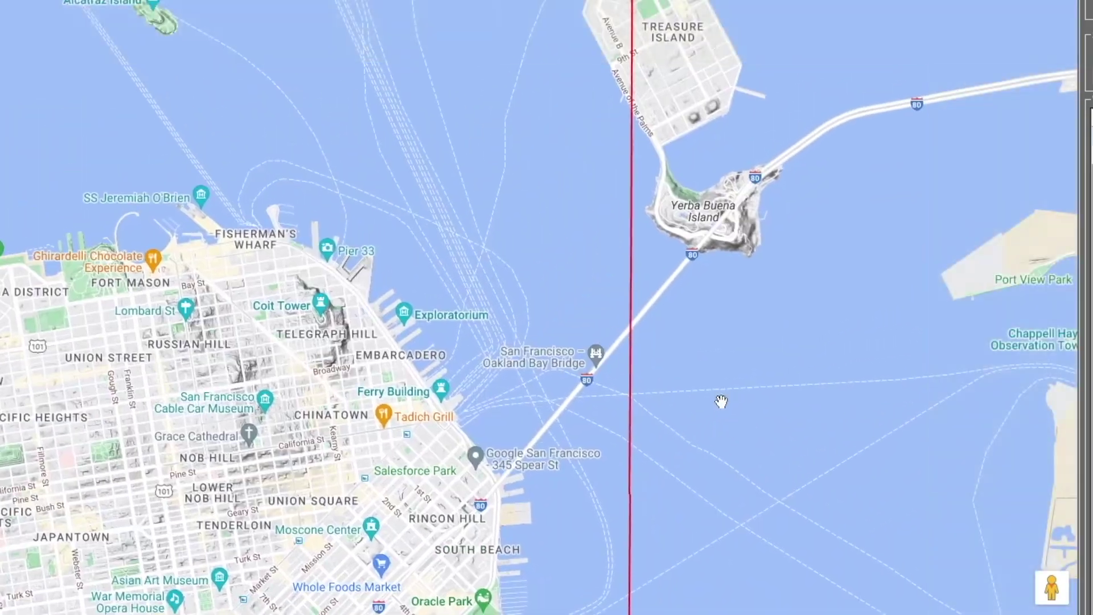
drag(591, 476, 620, 449)
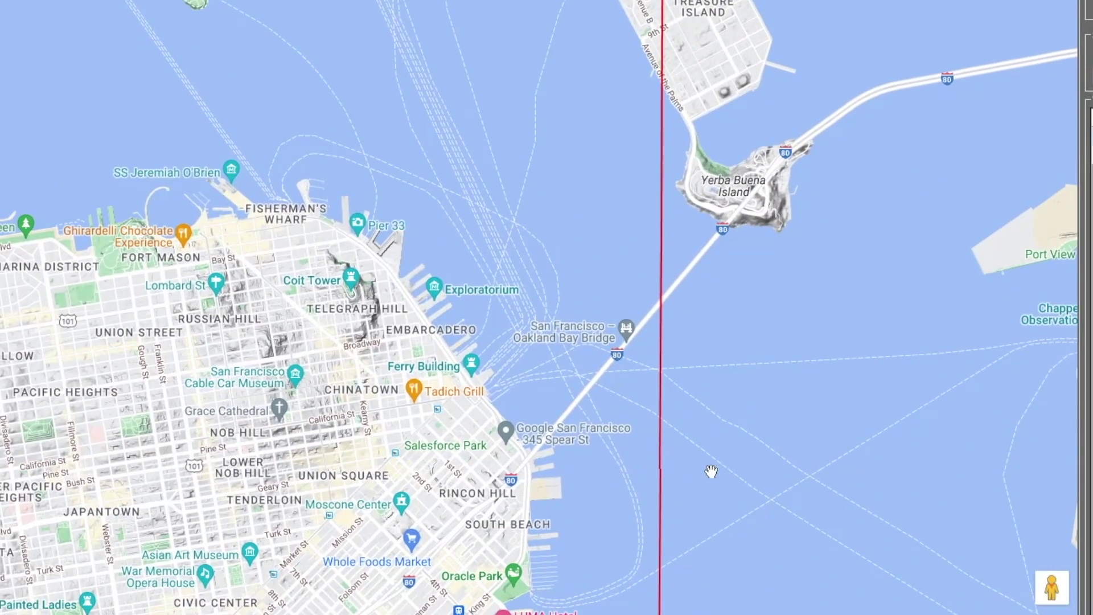
right_click(620, 344)
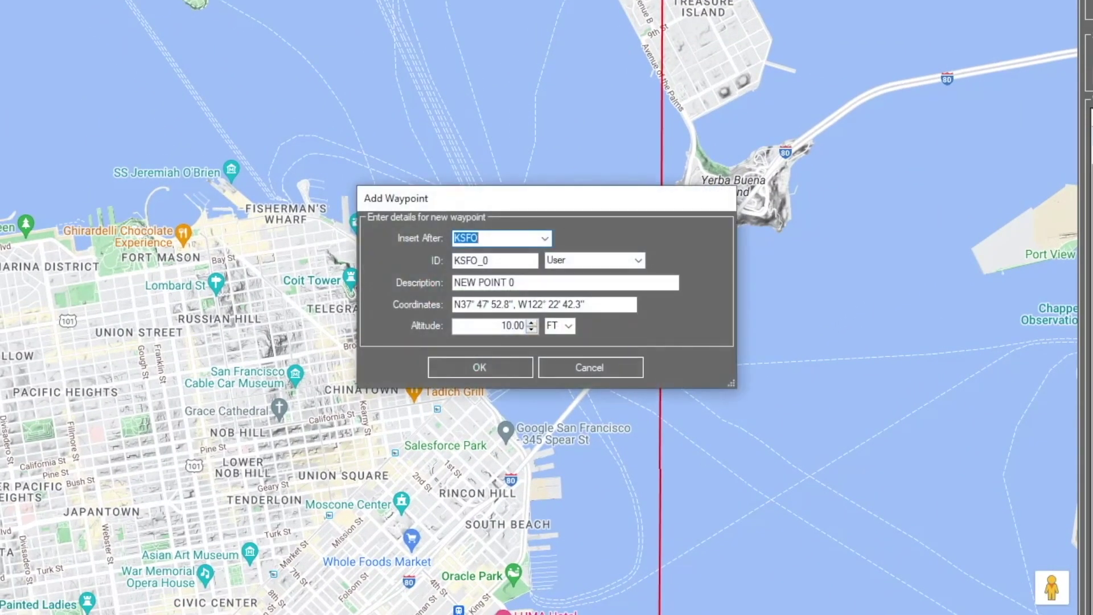
click(470, 364)
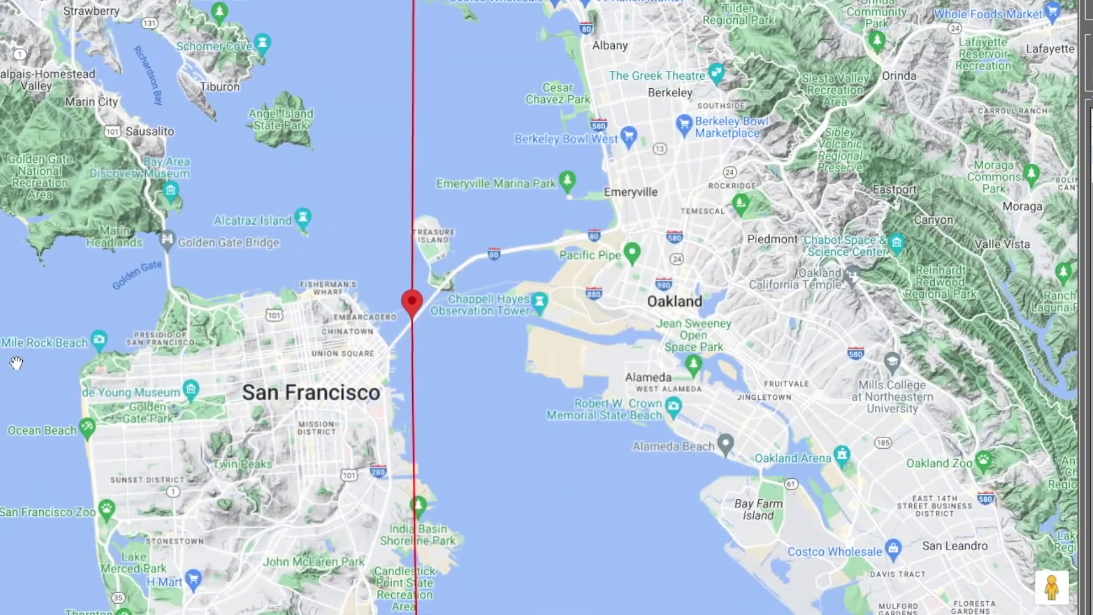
- Add a user waypoint at Alcatraz Island after the Bay Bridge waypoint, keeping the proposed details
mouse_move(274, 259)
mouse_down()
mouse_move(278, 391)
mouse_move(299, 387)
mouse_up()
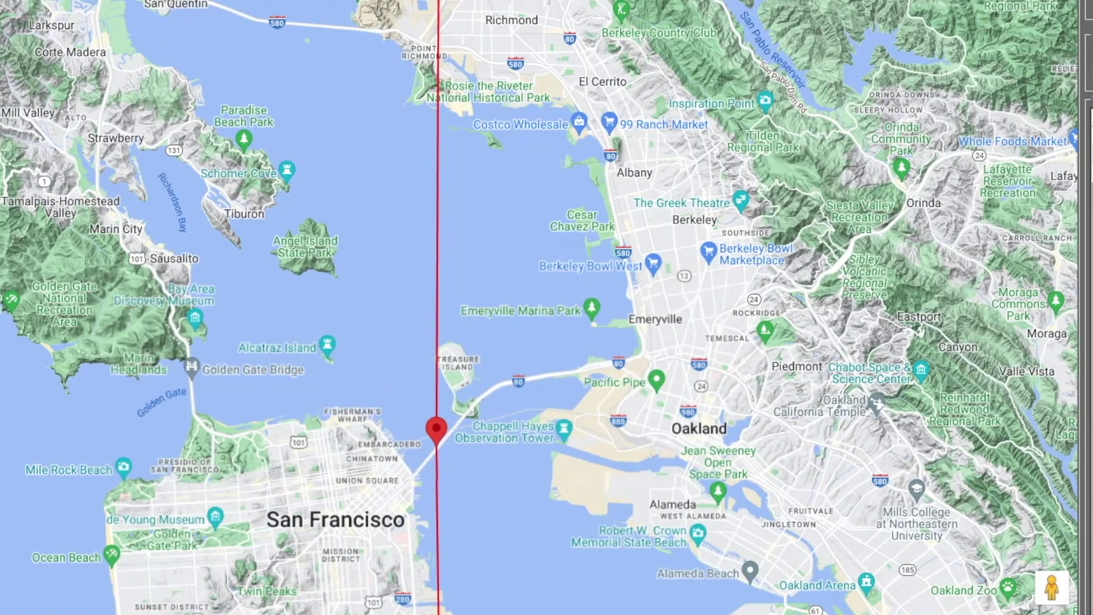
scroll(410, 319, up, 4)
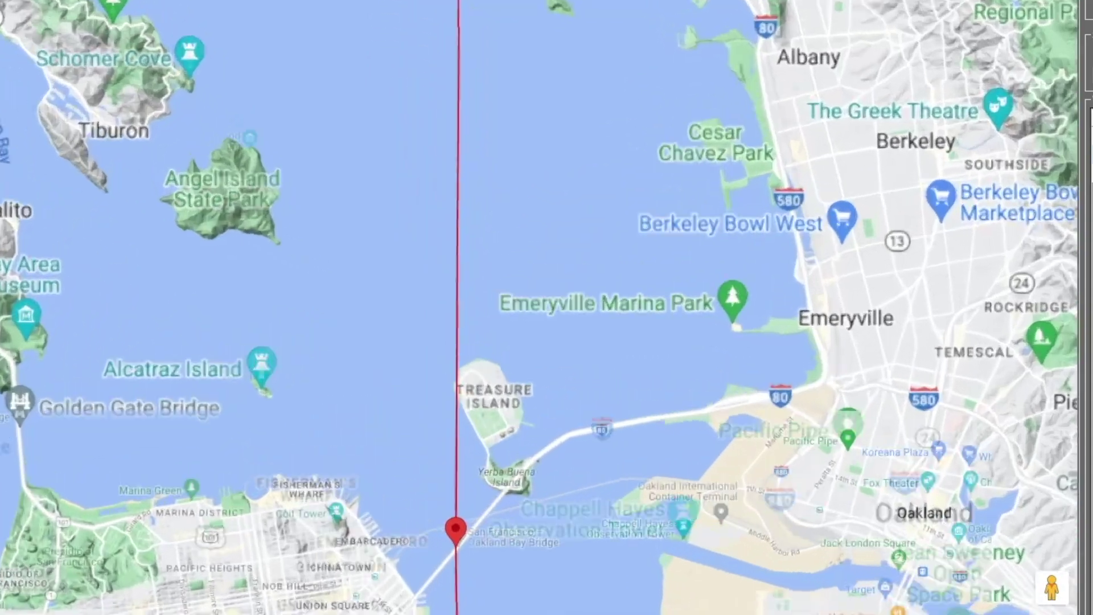
drag(228, 518, 515, 239)
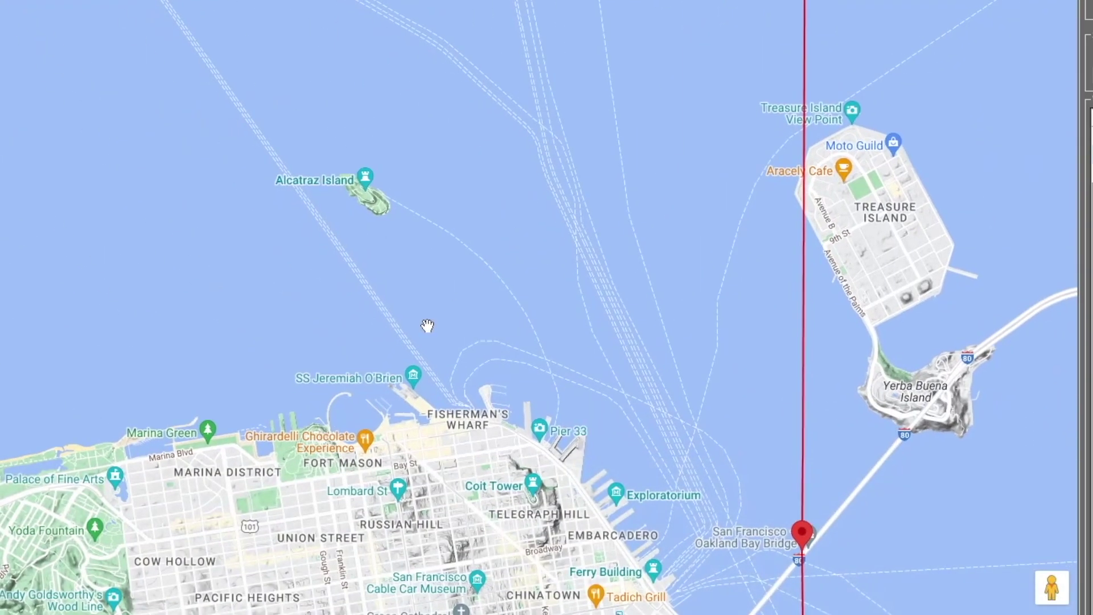
click(365, 177)
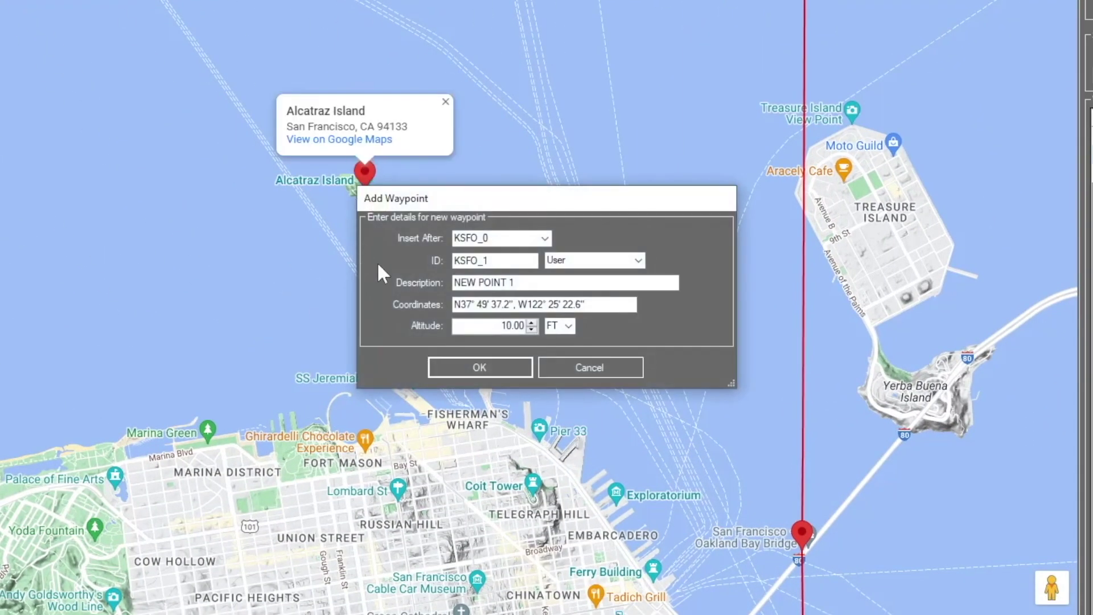
click(486, 369)
- Add a user waypoint at the Golden Gate Bridge following the Alcatraz Island waypoint
drag(109, 526, 690, 256)
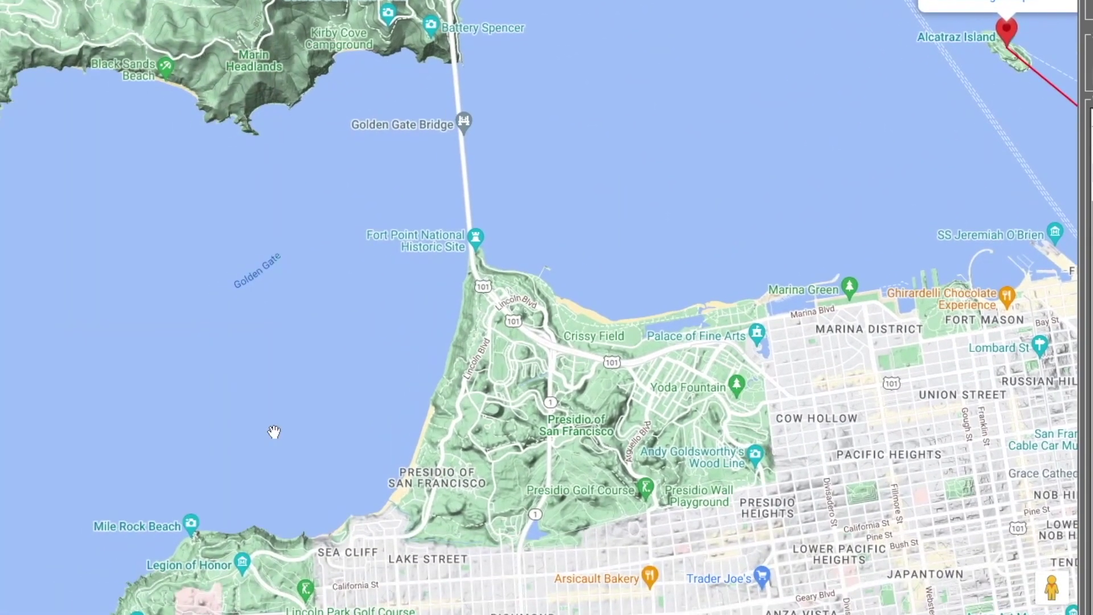
click(464, 122)
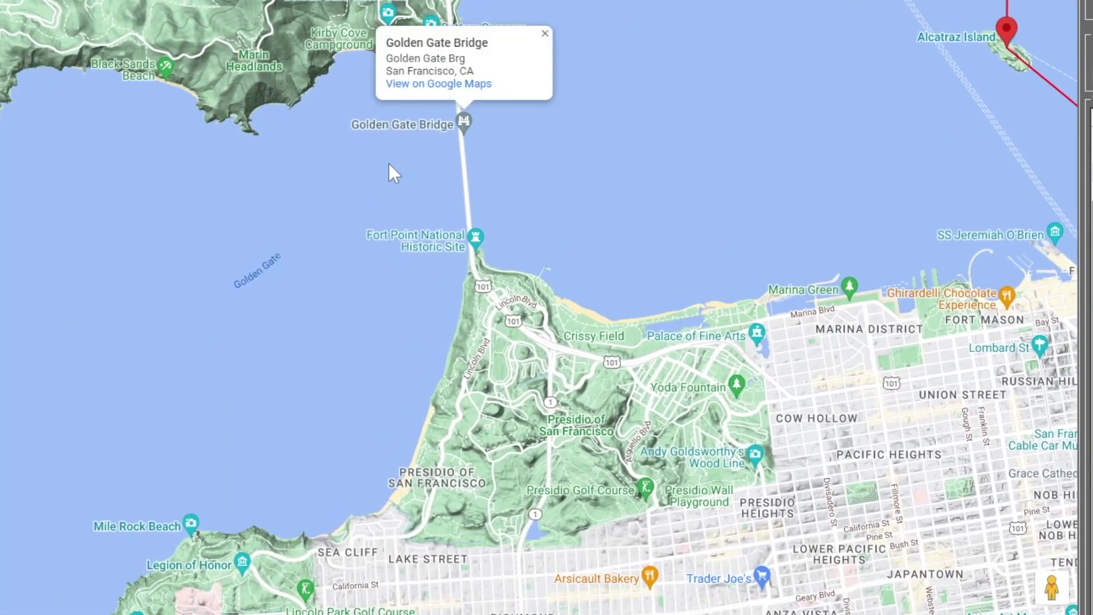
click(464, 367)
- Add a user waypoint near Mile Rock Beach on the coast, inserted after the Golden Gate Bridge waypoint
drag(424, 358, 548, 16)
drag(372, 275, 187, 103)
drag(765, 350, 415, 40)
drag(602, 347, 815, 396)
drag(885, 342, 883, 550)
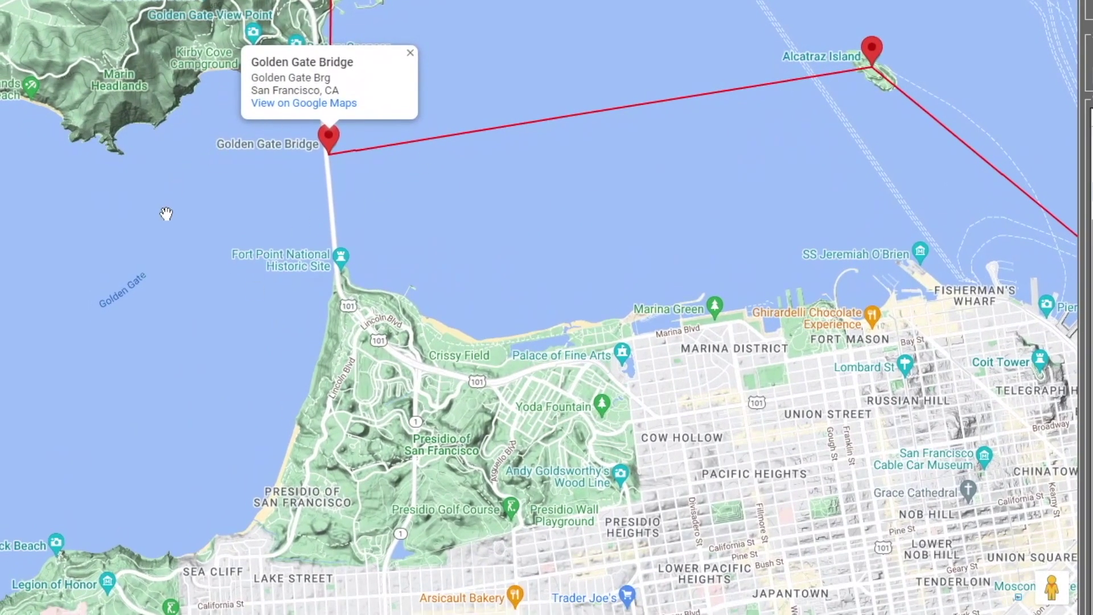
drag(171, 343, 251, 142)
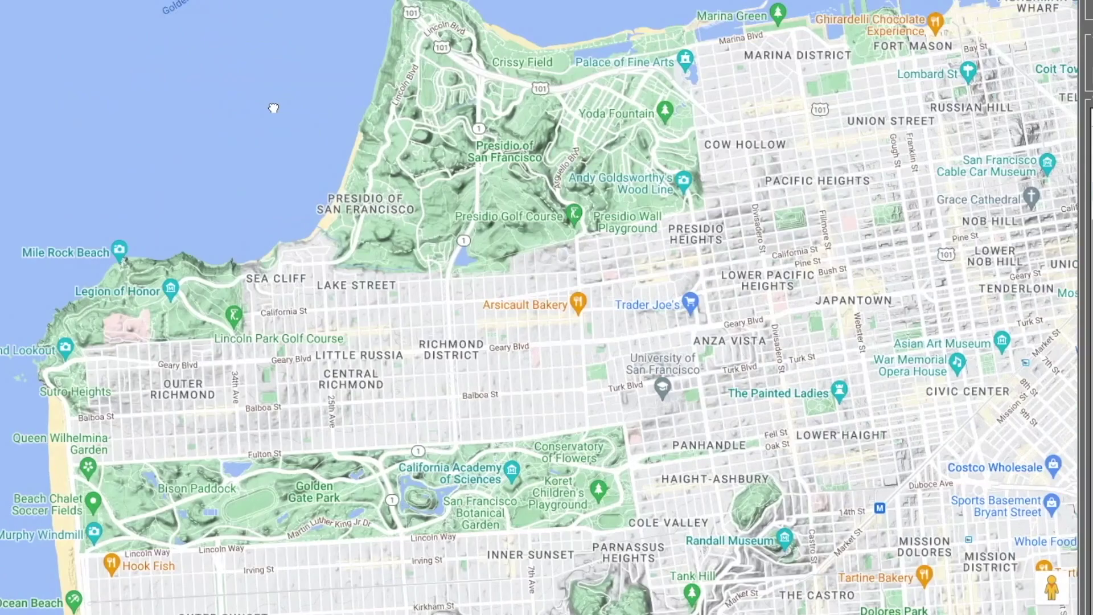
click(200, 165)
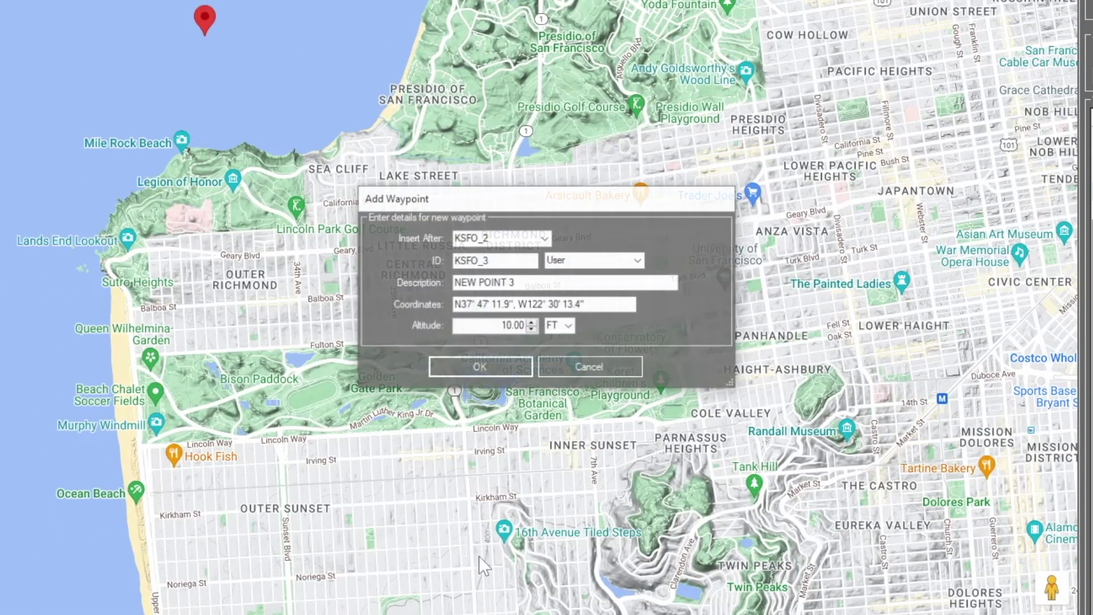
click(468, 364)
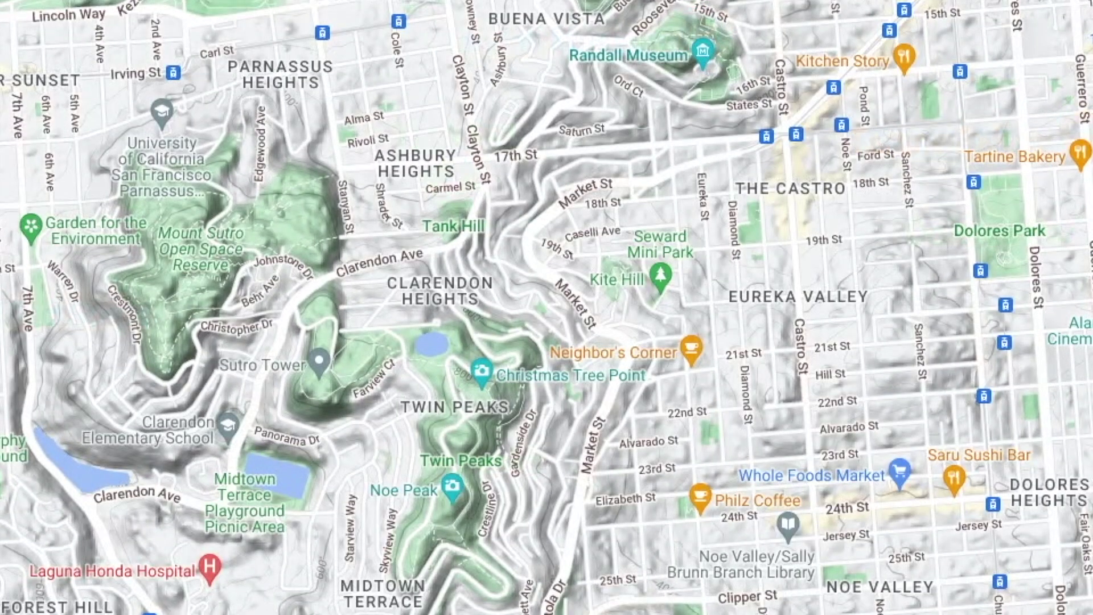
- Locate Sutro Tower in the angled satellite imagery and add a user waypoint there after the Mile Rock Beach waypoint
drag(424, 336, 750, 391)
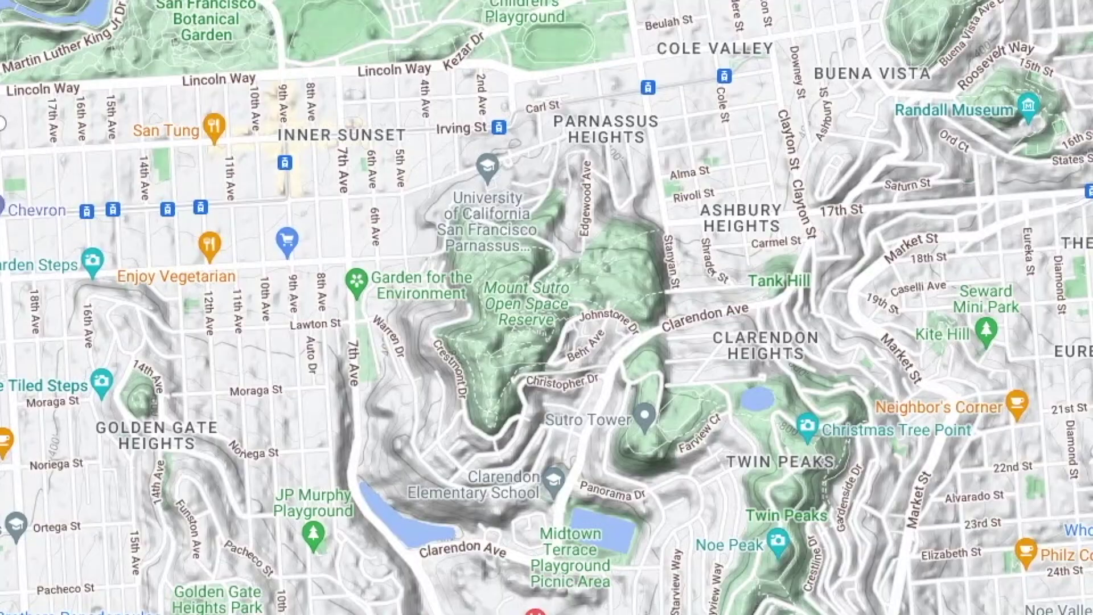
scroll(363, 325, up, 2)
drag(991, 444, 222, 503)
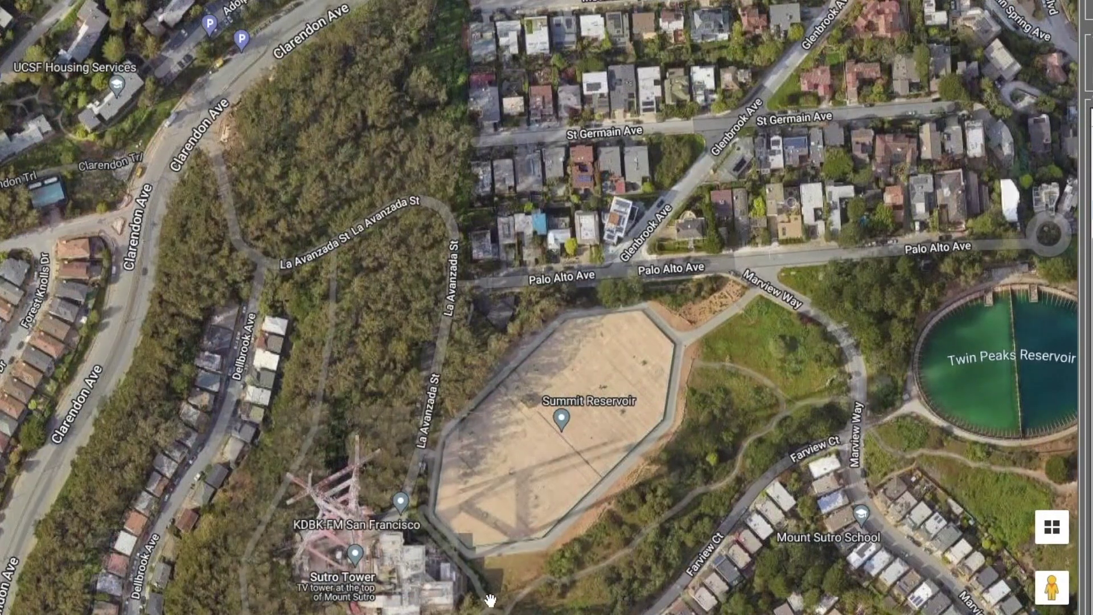
drag(490, 600, 630, 559)
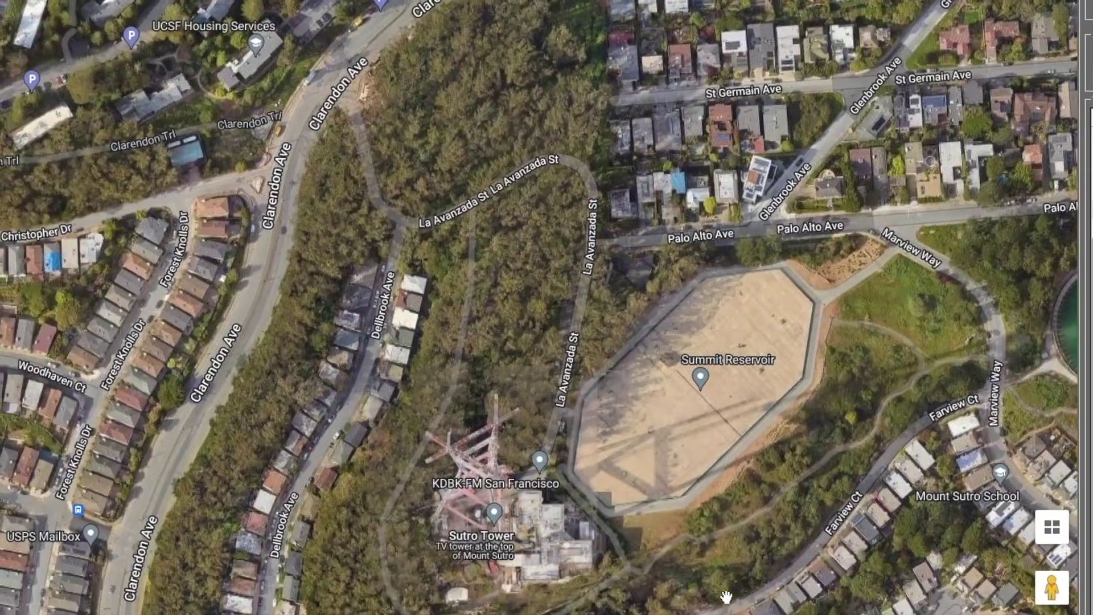
click(1051, 526)
scroll(436, 447, up, 3)
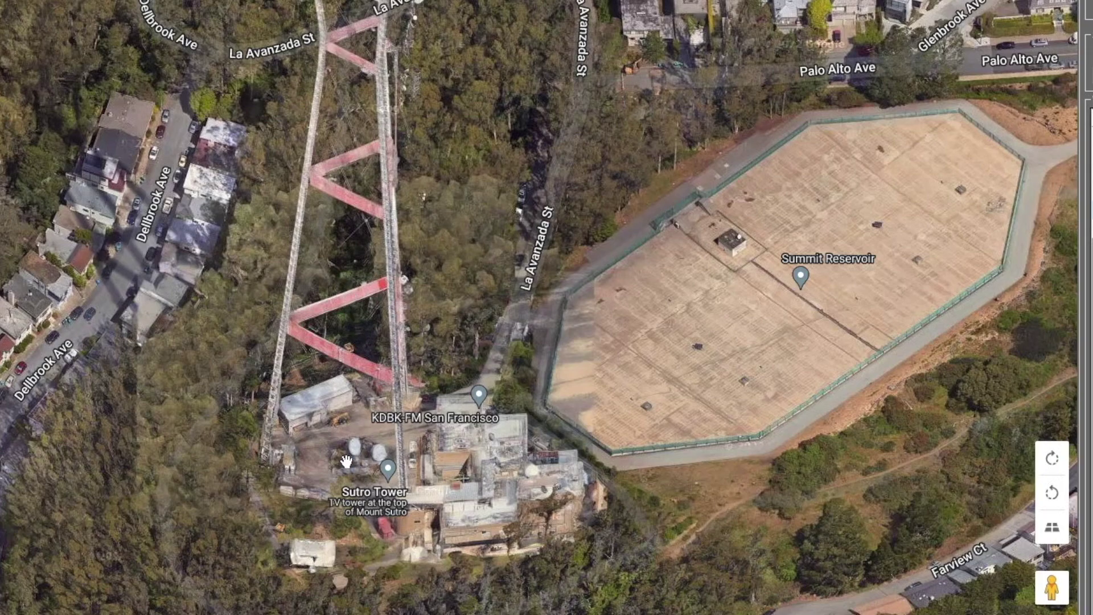
click(521, 362)
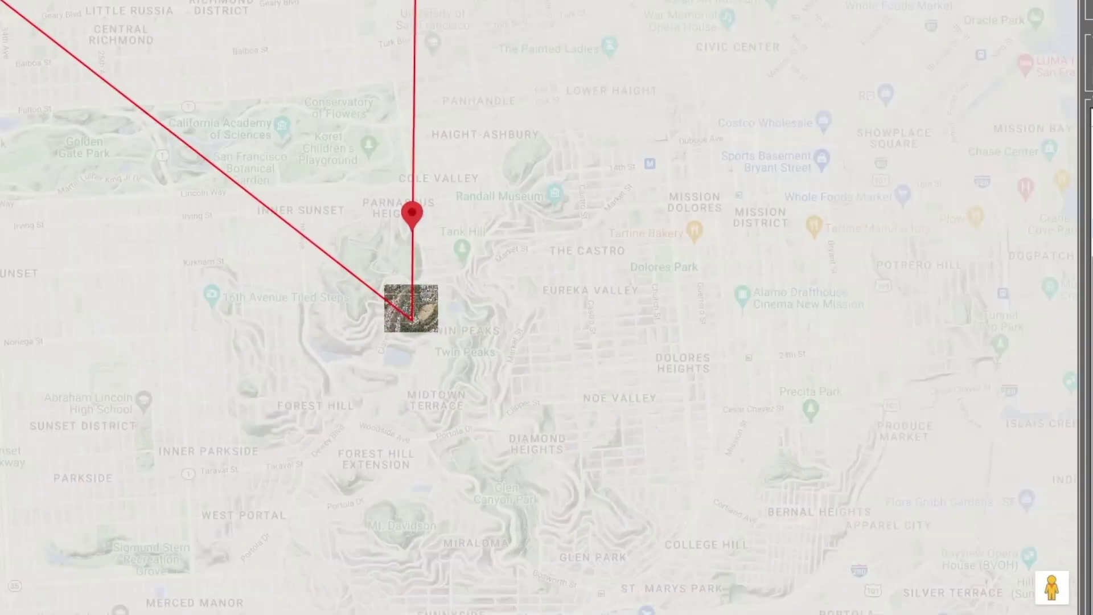
- Delete the KSEA destination waypoint from the flight plan and confirm the deletion
drag(687, 602, 123, 519)
drag(704, 489, 842, 39)
drag(515, 476, 524, 68)
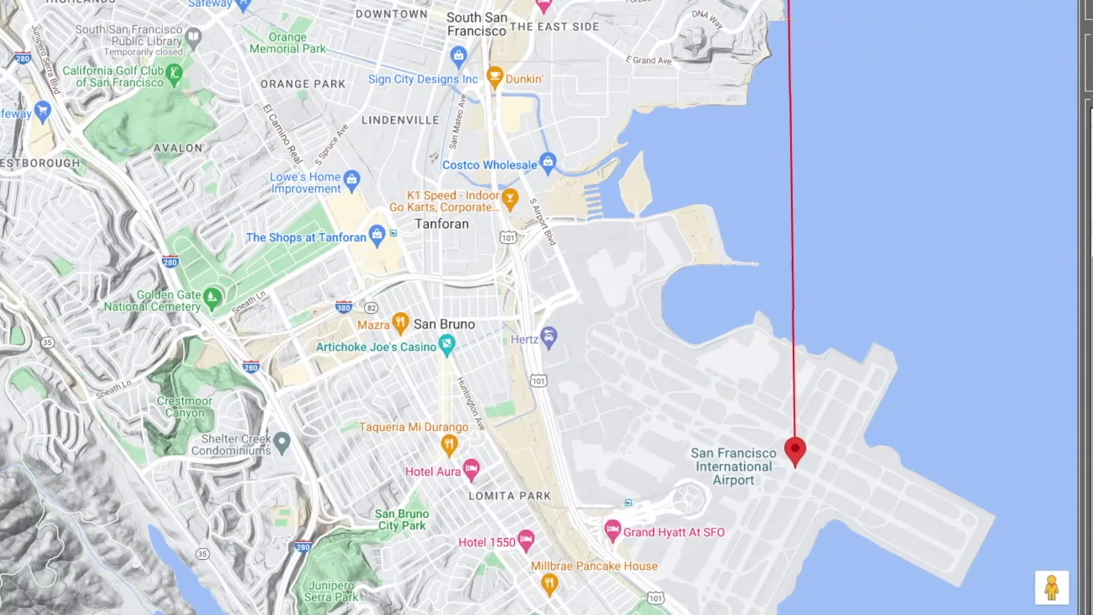
scroll(411, 315, down, 2)
drag(470, 228, 523, 610)
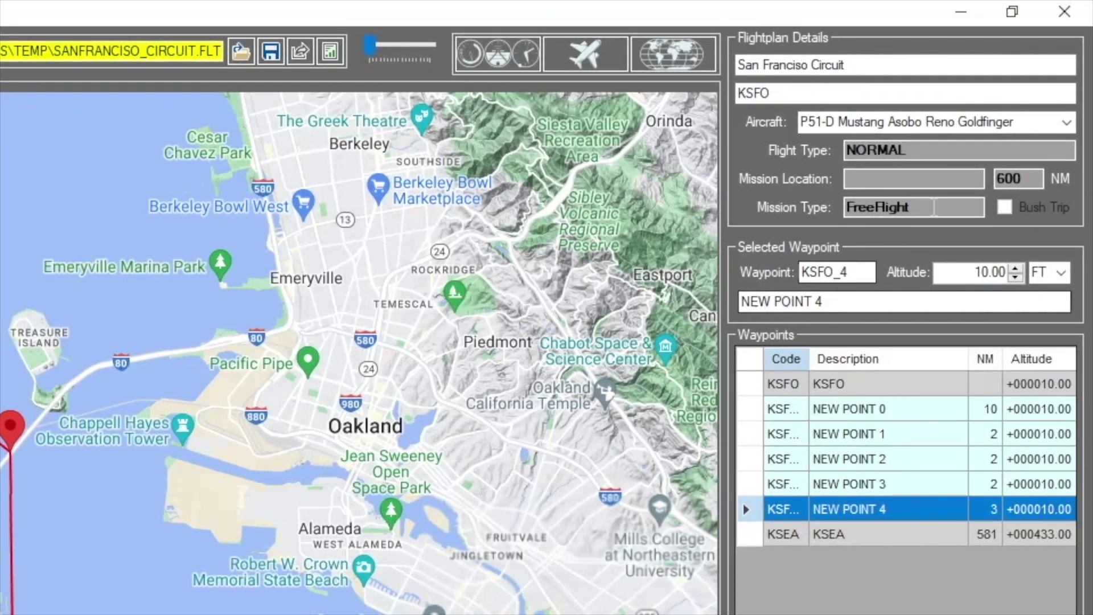
click(801, 538)
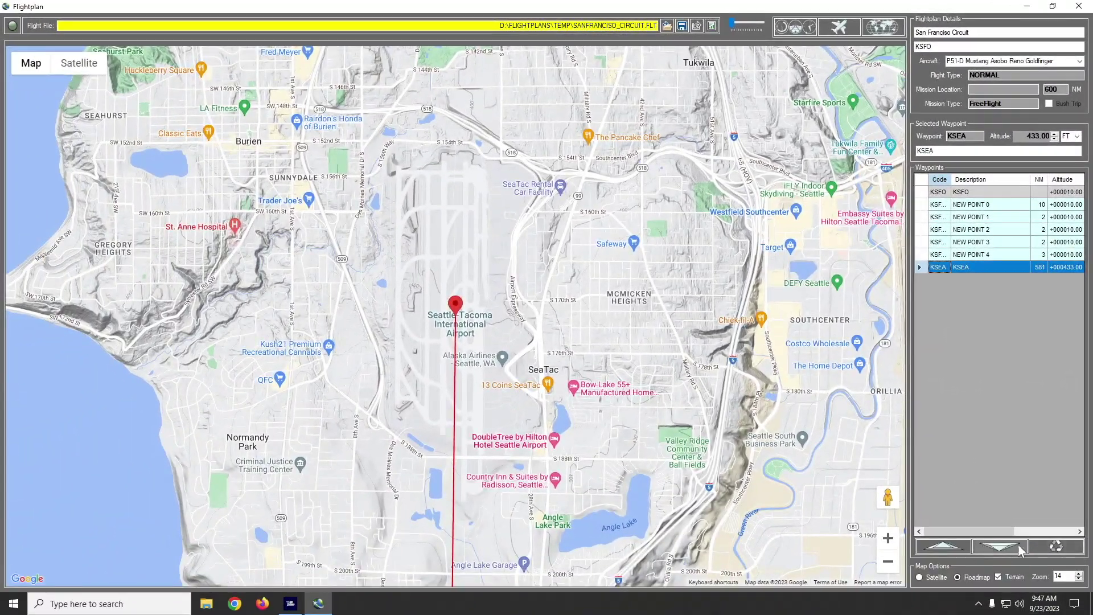
key(Delete)
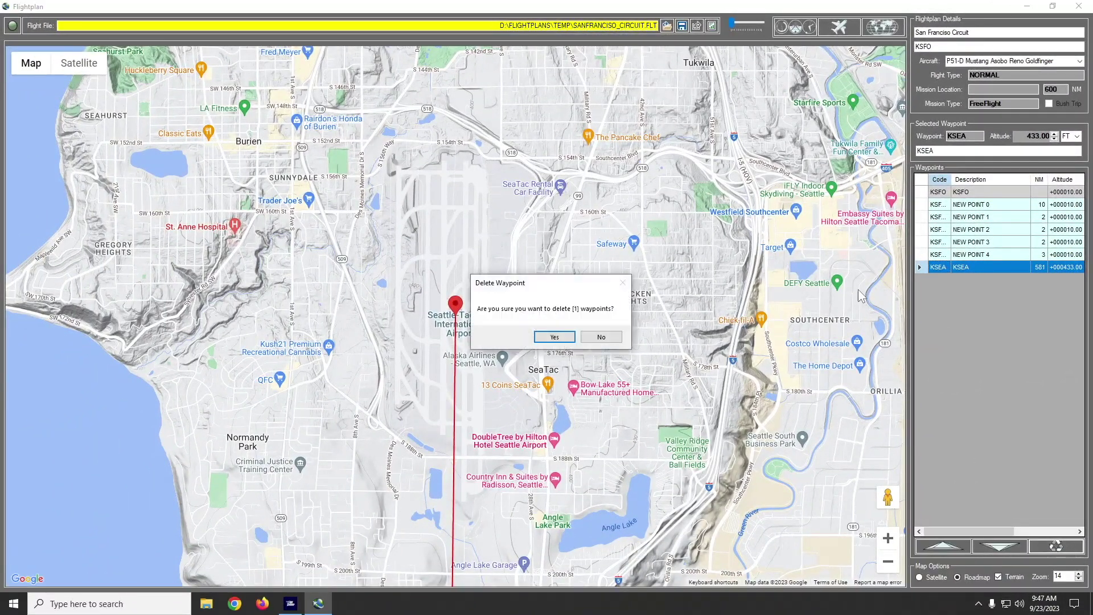
click(560, 338)
click(577, 343)
- Examine the route on the map, including satellite imagery of the Mission Bay waterfront around Chase Center
click(947, 197)
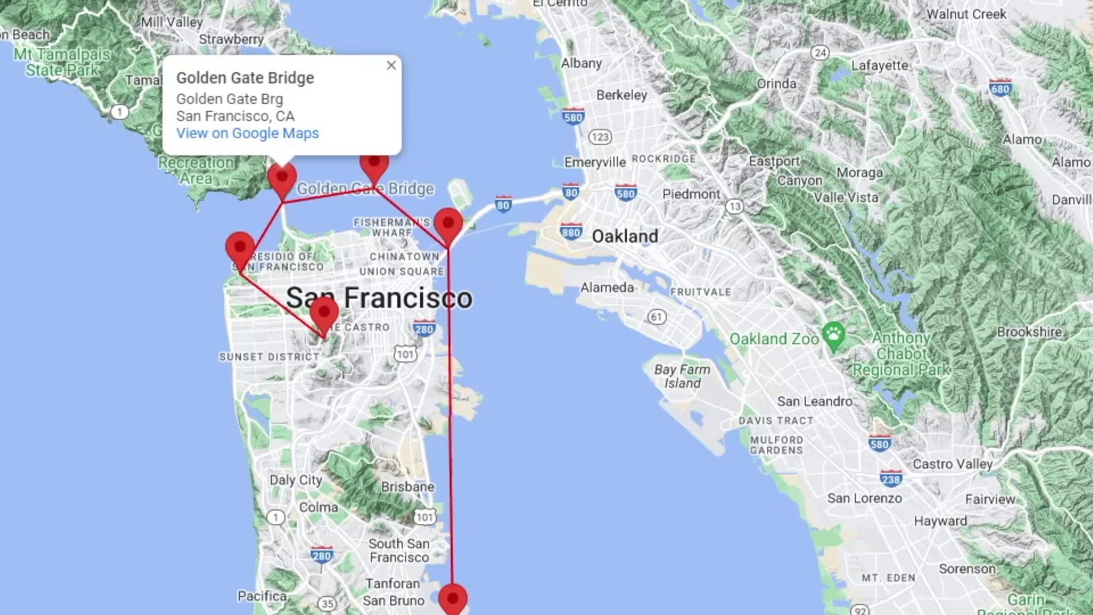
scroll(365, 330, up, 3)
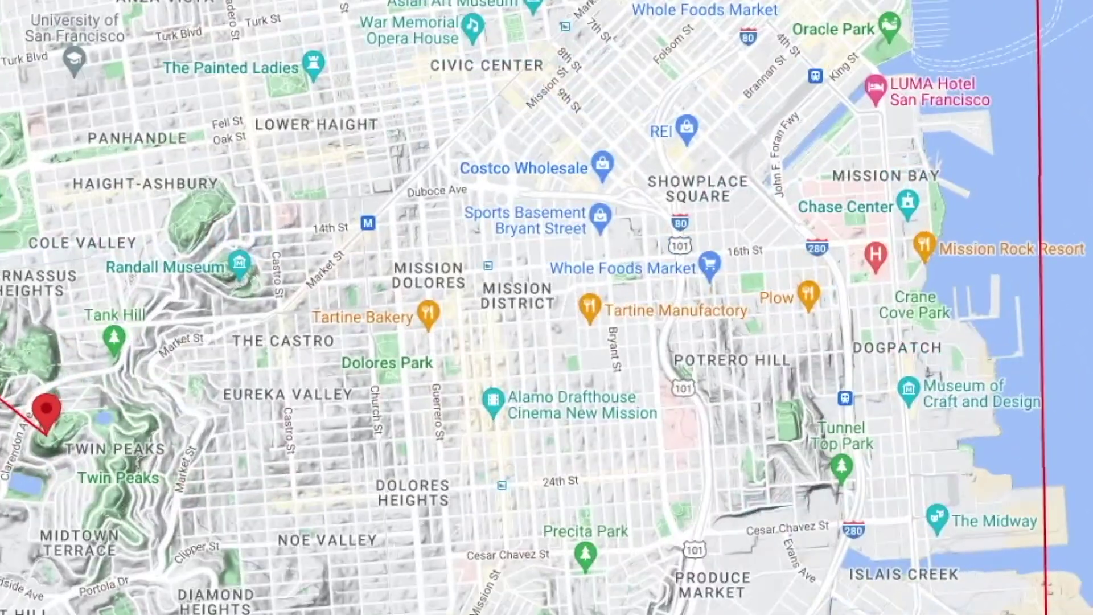
drag(468, 515, 460, 449)
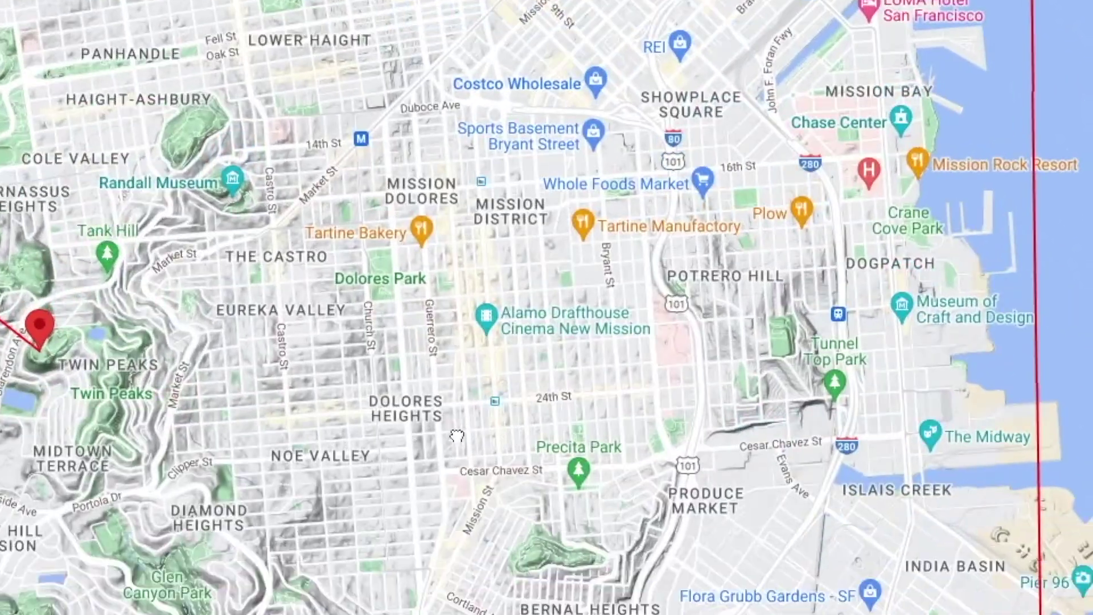
drag(497, 343, 336, 523)
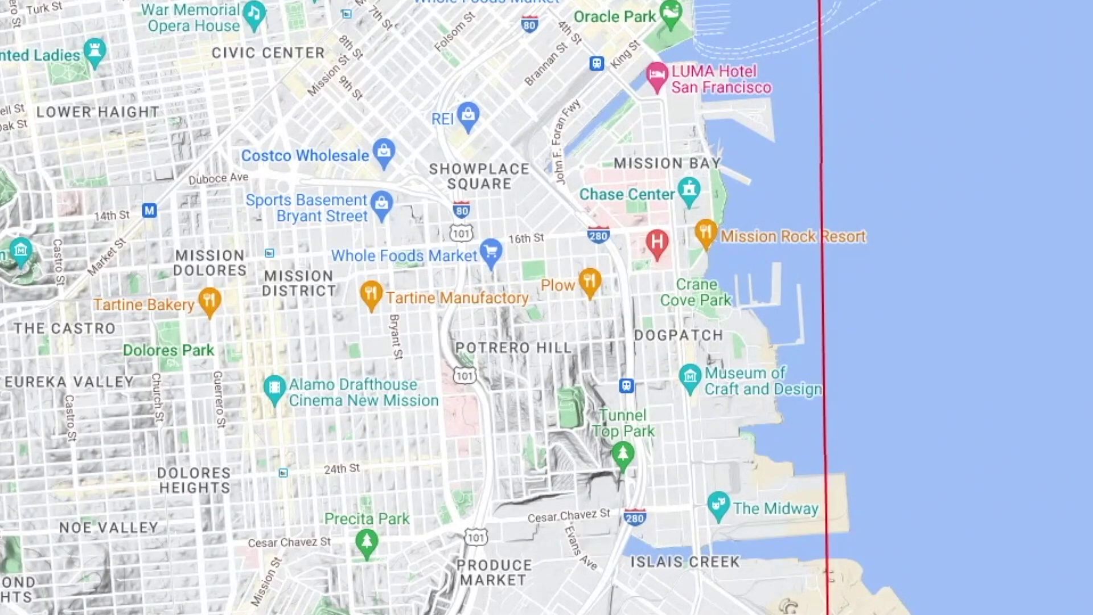
drag(678, 251, 375, 544)
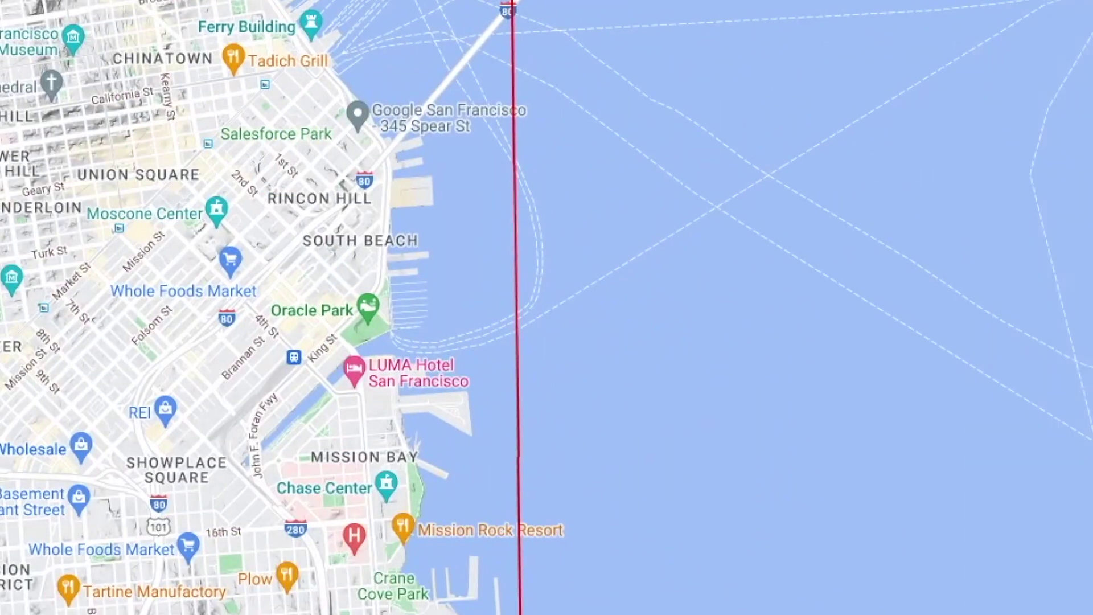
scroll(364, 327, up, 3)
drag(747, 541, 787, 169)
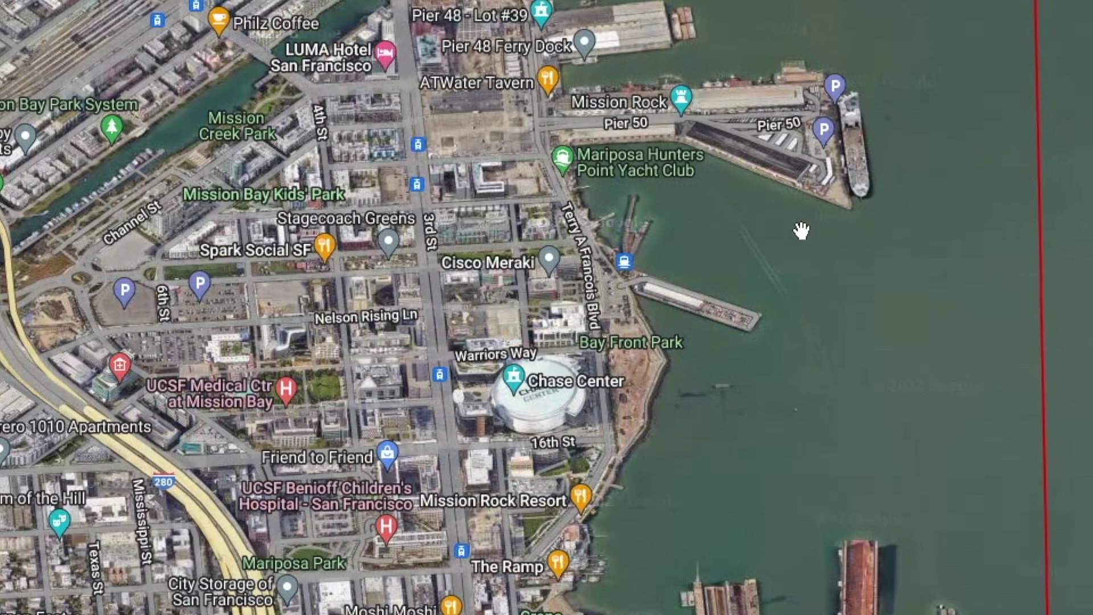
drag(535, 404, 383, 307)
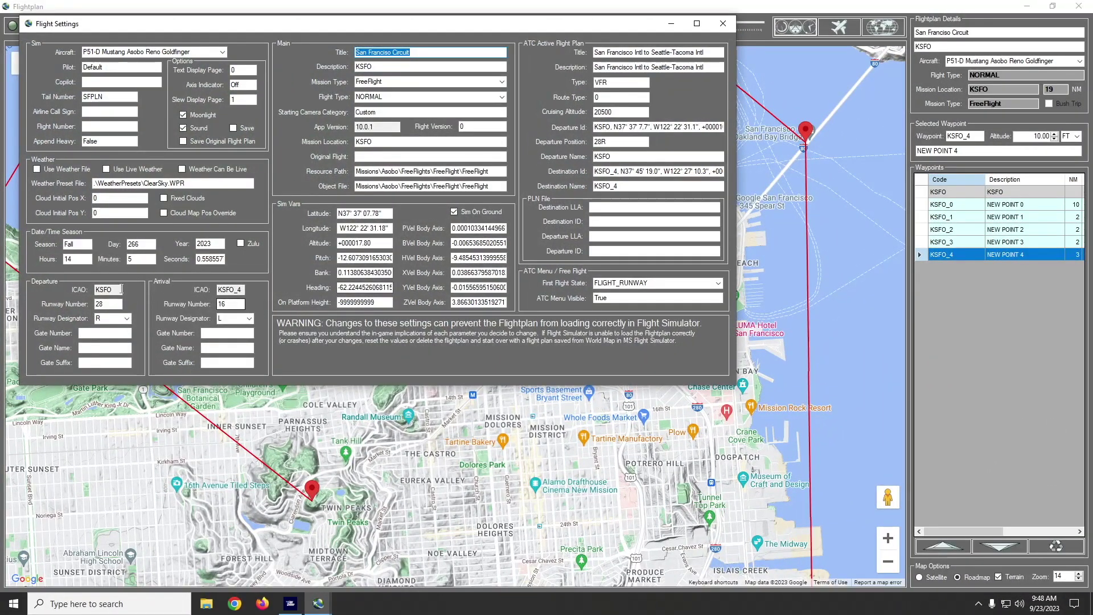
- Check the departure and arrival ICAO codes in the flight settings against the first and last waypoints in the list
drag(117, 291, 74, 290)
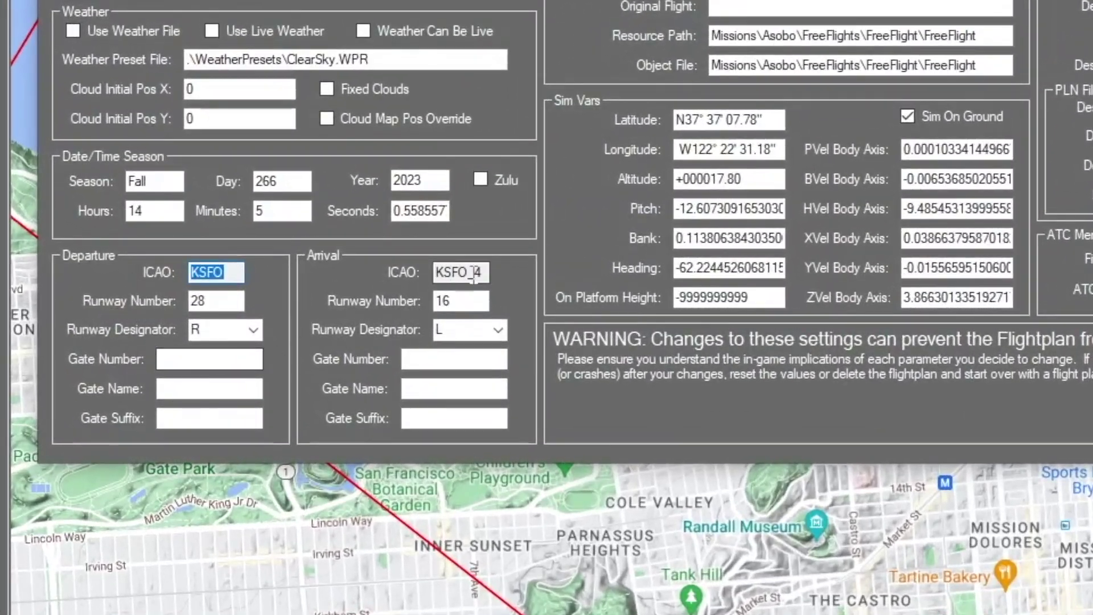
drag(218, 290, 226, 290)
drag(449, 272, 638, 302)
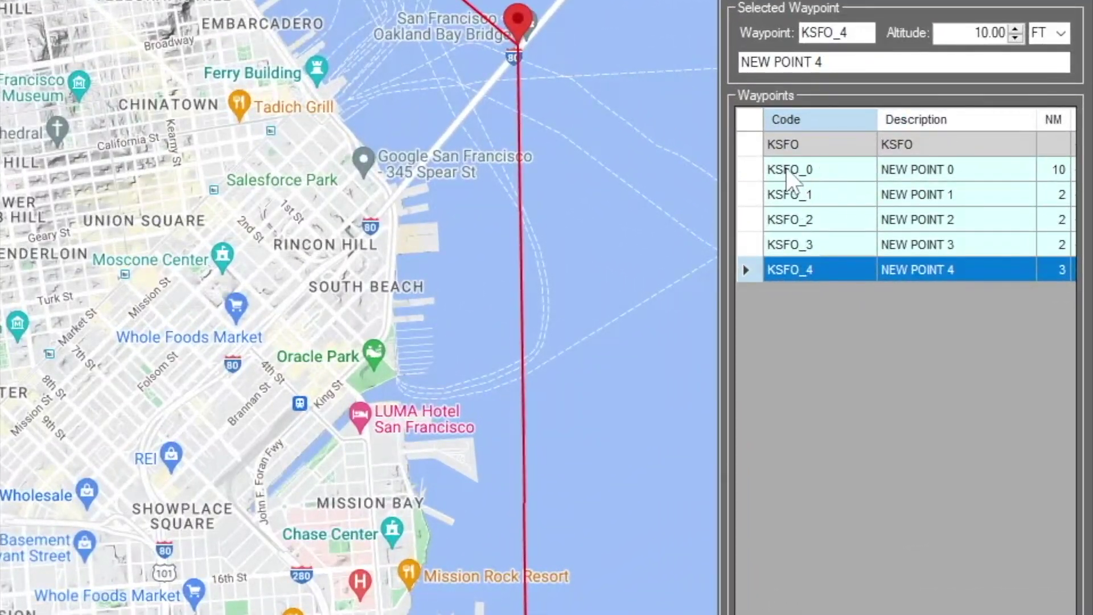
click(784, 149)
click(783, 272)
click(783, 149)
click(792, 272)
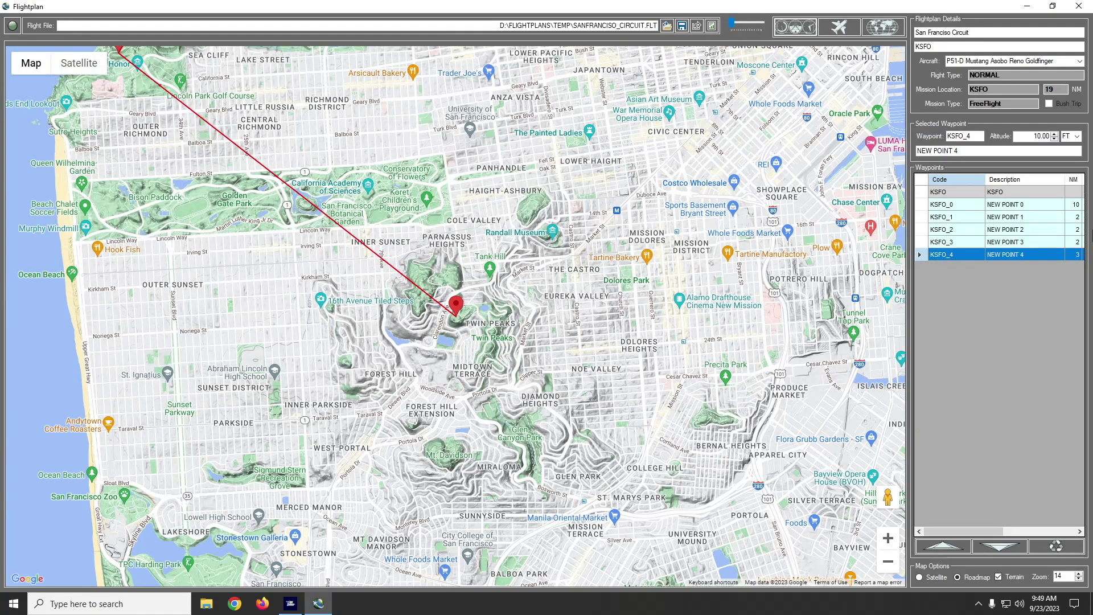
- Add a user waypoint at Chase Center in Mission Bay, inserted after waypoint KSFO_3
drag(663, 234, 498, 337)
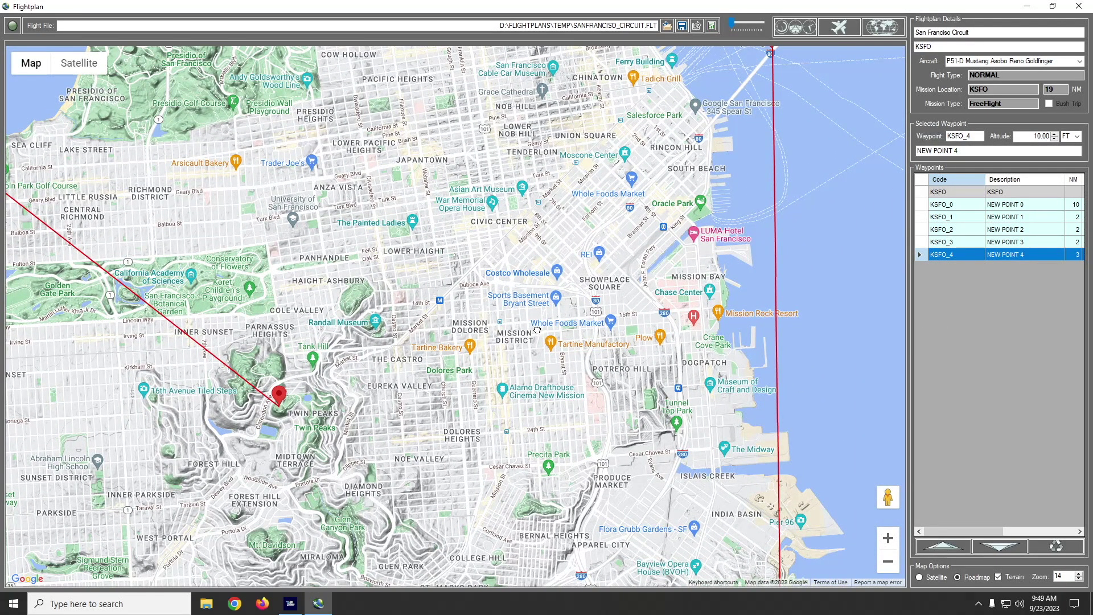
drag(541, 333, 316, 460)
drag(315, 540, 298, 389)
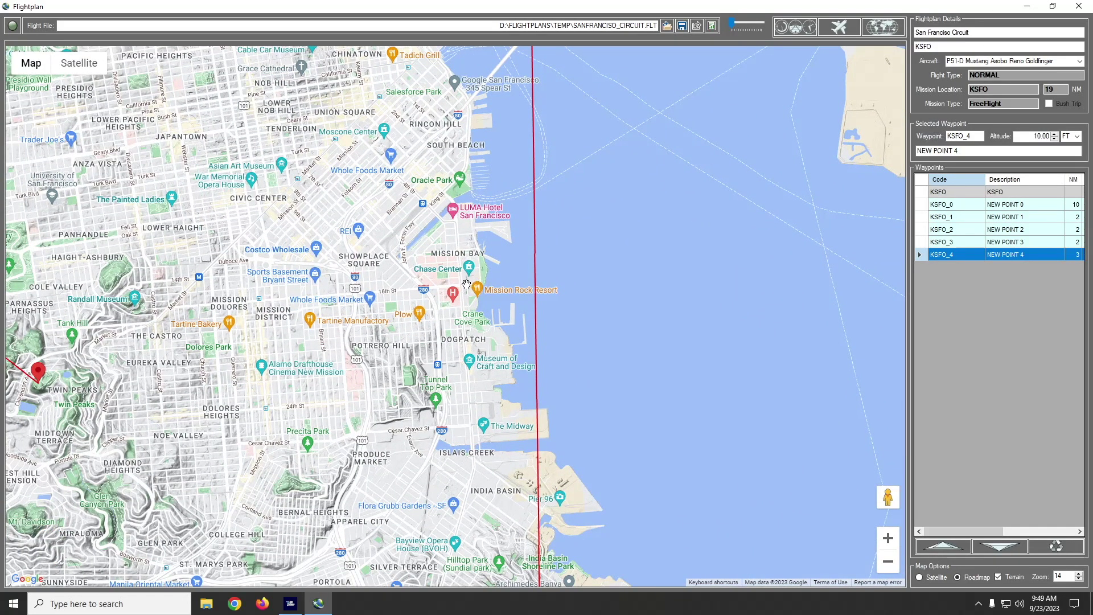
drag(468, 278, 661, 305)
click(660, 306)
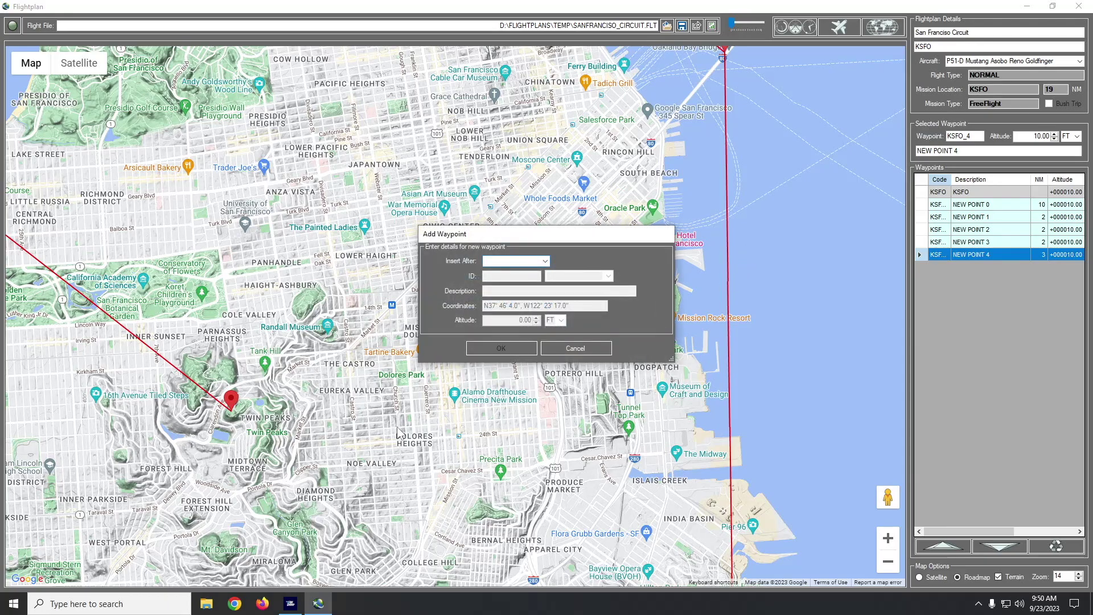
click(544, 261)
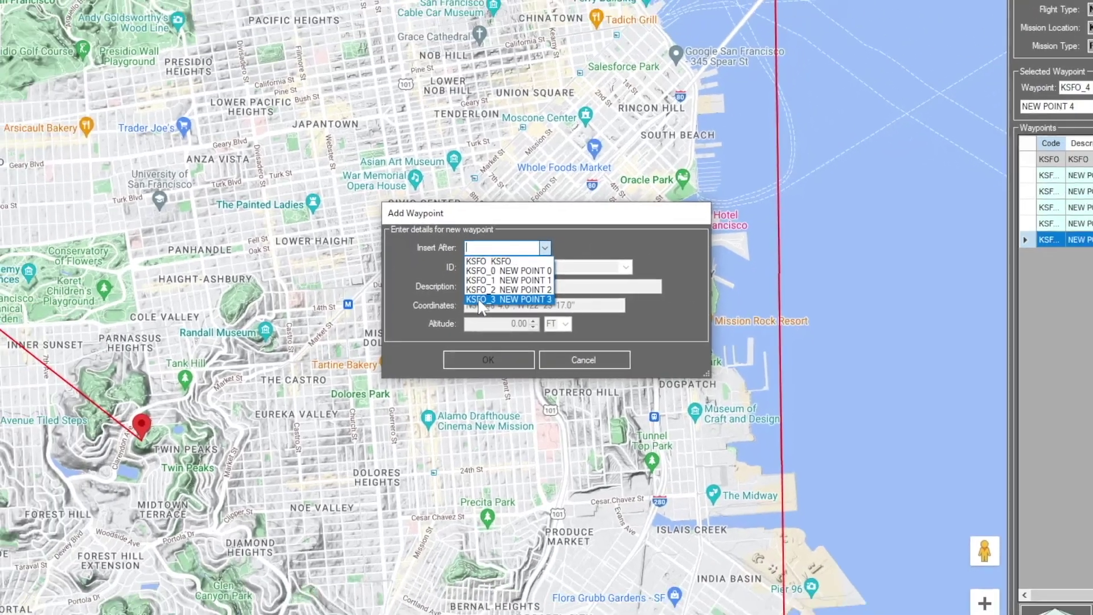
click(441, 295)
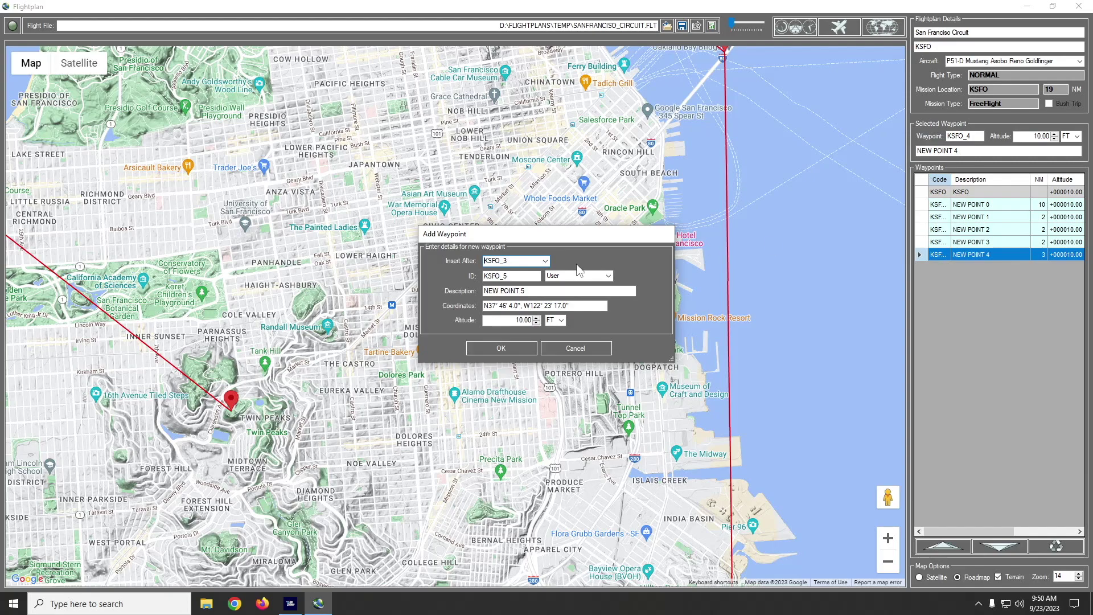
click(545, 261)
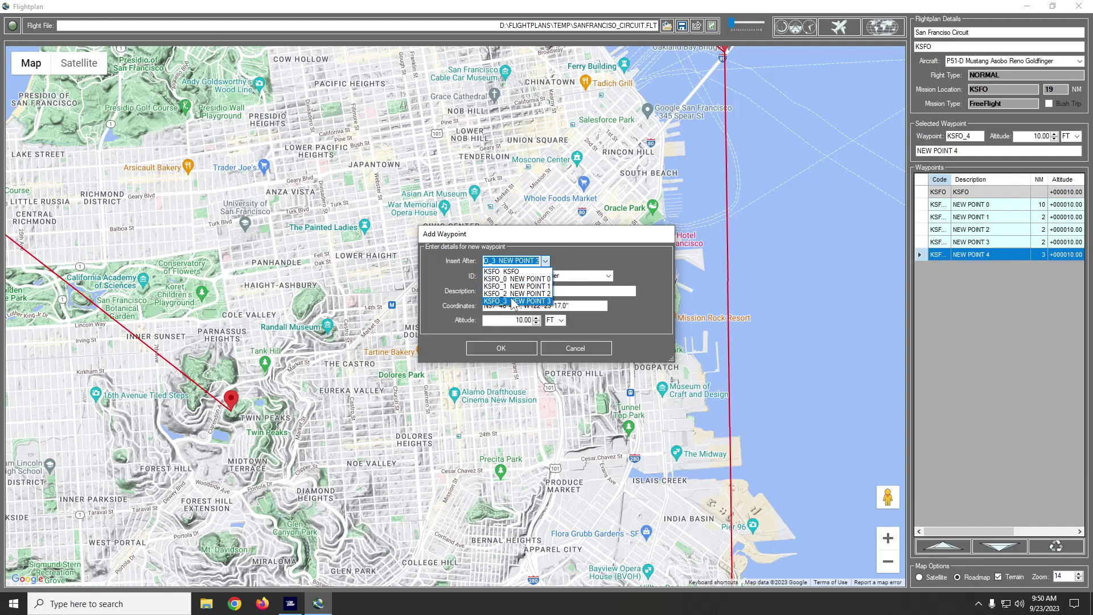
click(508, 306)
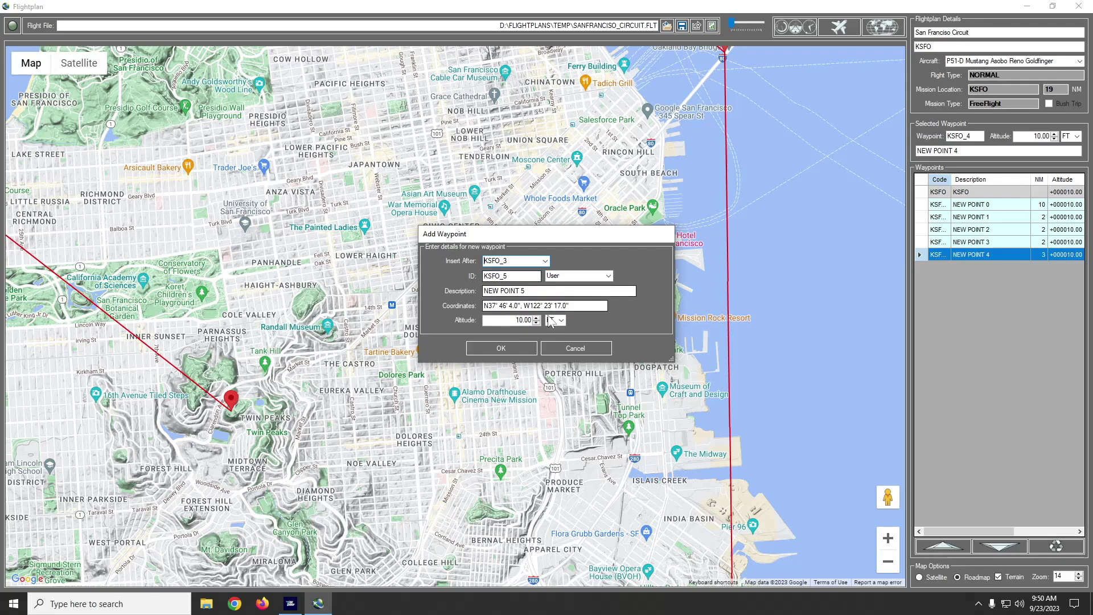
click(501, 348)
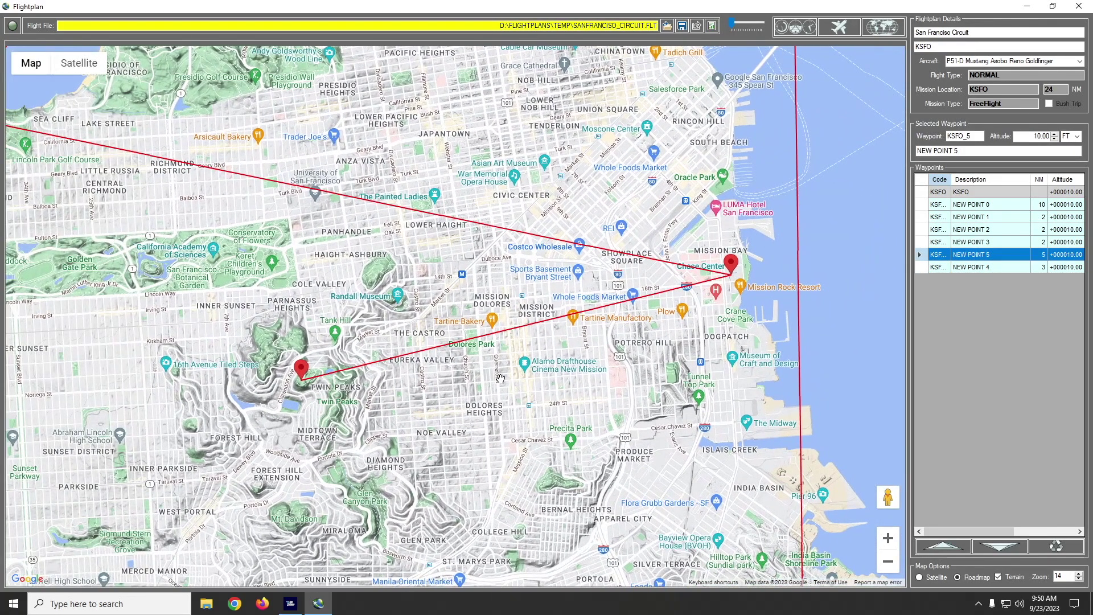
- Change the description of the last waypoint, located at Sutro Tower, to DONE RACING
drag(496, 378, 338, 408)
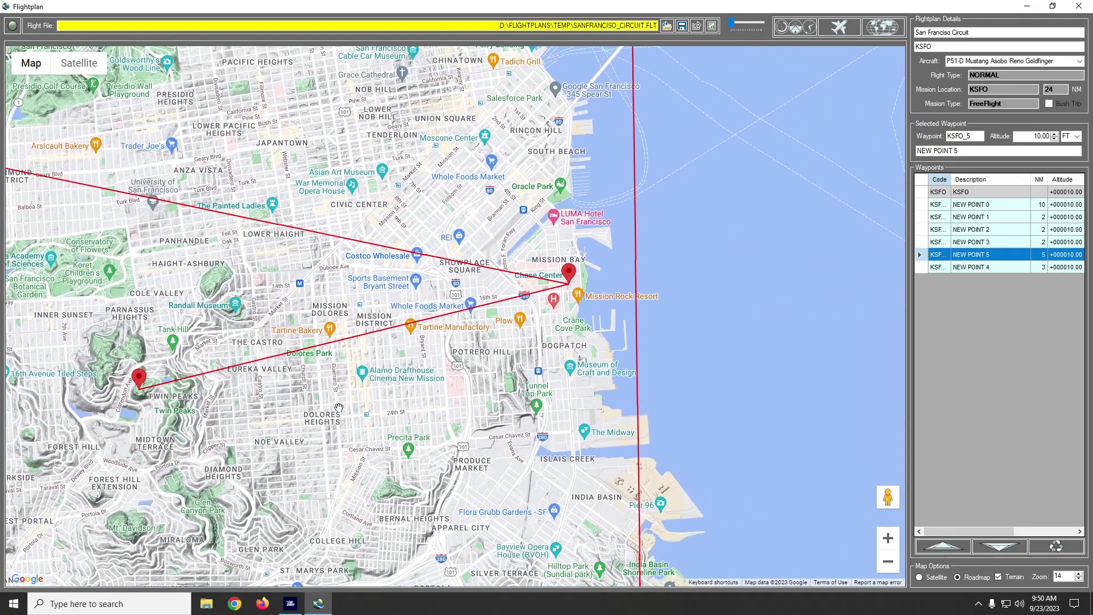
click(1008, 266)
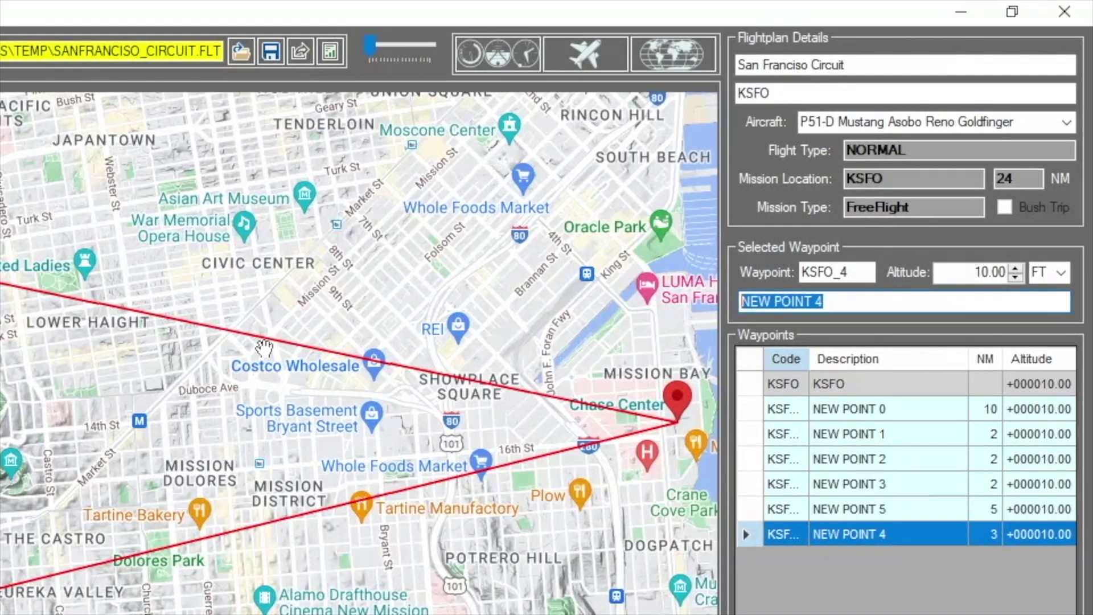
key(BackSpace)
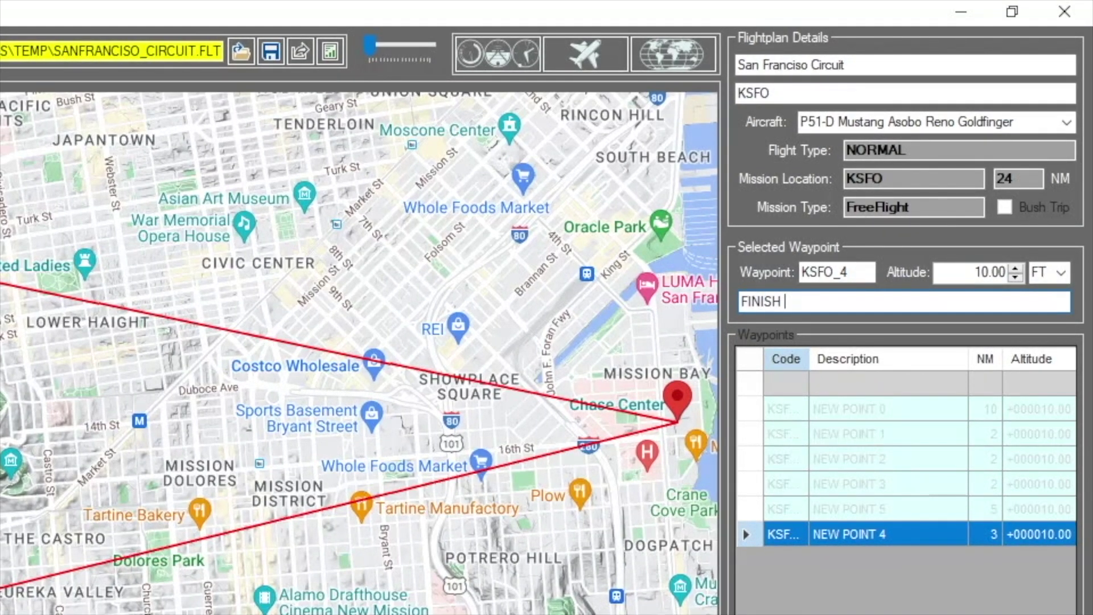
text(DONE RACING)
key(Return)
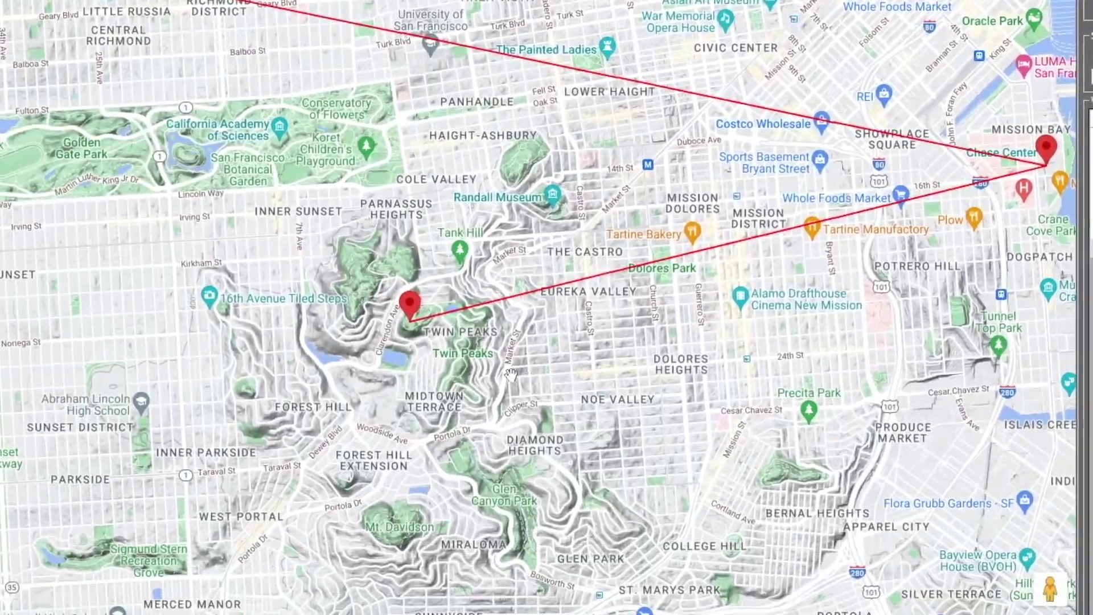
- Move the DONE RACING waypoint from Sutro Tower southeast to just northwest of College Hill, and slightly adjust the Chase Center waypoint's position
drag(1036, 180, 329, 389)
mouse_move(148, 535)
mouse_down()
mouse_move(311, 395)
mouse_move(498, 379)
mouse_move(492, 508)
mouse_up()
drag(220, 611, 359, 517)
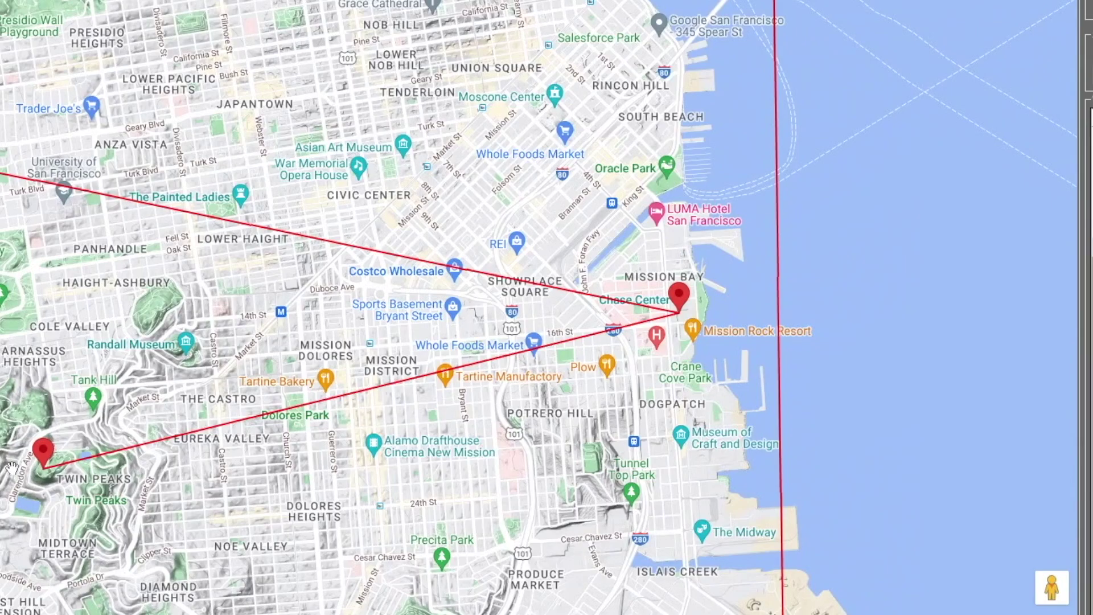
mouse_move(51, 496)
mouse_down()
mouse_move(451, 392)
mouse_move(77, 472)
mouse_move(39, 493)
mouse_move(572, 313)
mouse_move(593, 523)
mouse_move(232, 149)
mouse_move(9, 31)
mouse_move(633, 507)
mouse_move(470, 299)
mouse_move(612, 483)
mouse_move(593, 471)
mouse_move(611, 507)
mouse_move(675, 555)
mouse_up()
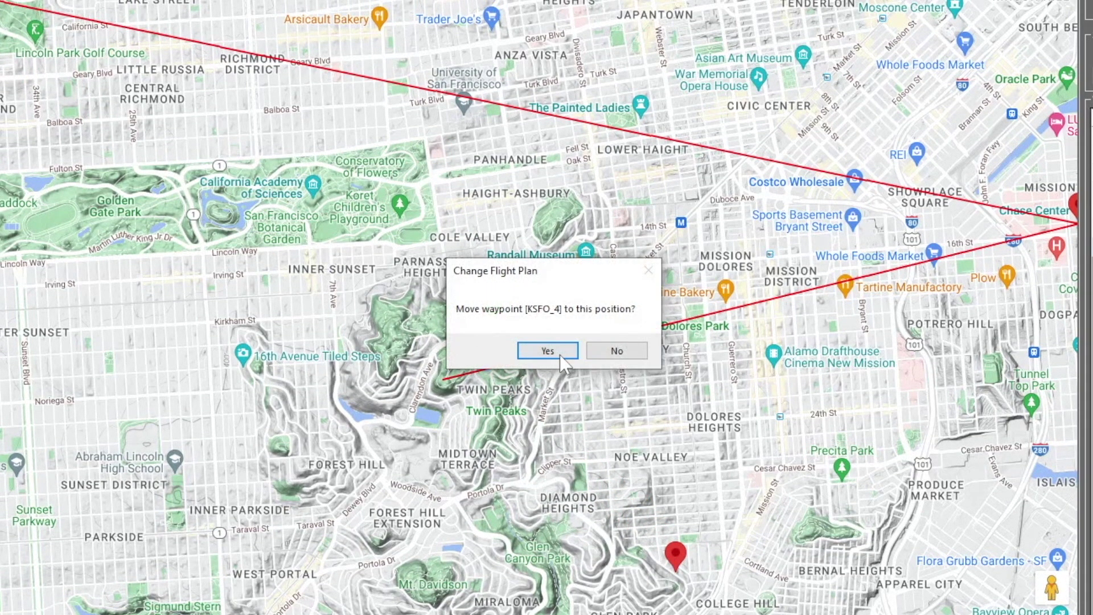
click(548, 351)
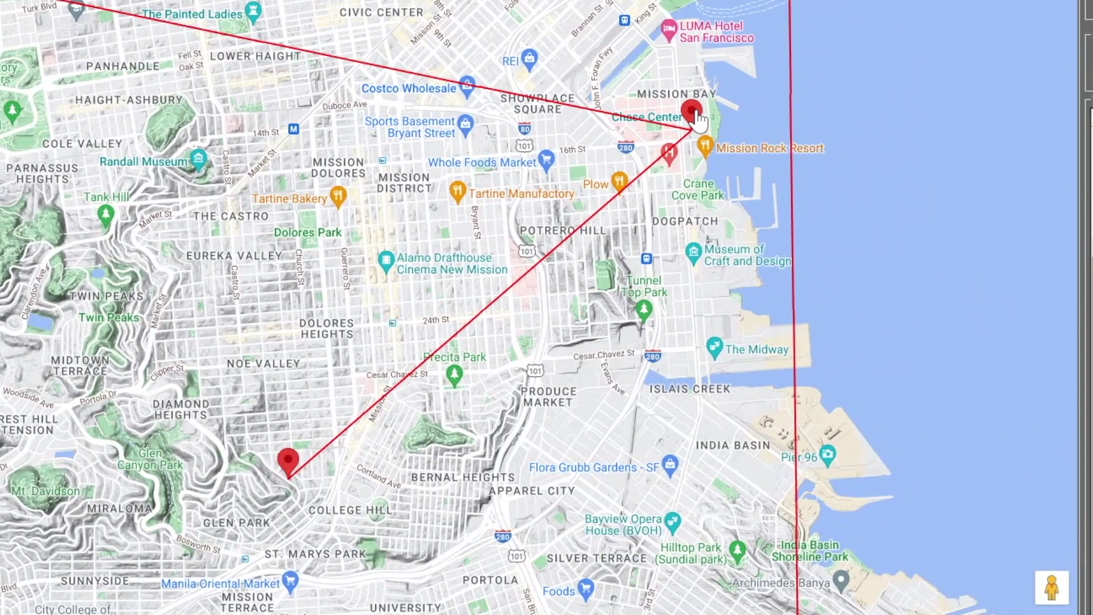
mouse_move(697, 119)
mouse_down()
mouse_move(341, 205)
mouse_move(574, 123)
mouse_move(692, 113)
mouse_up()
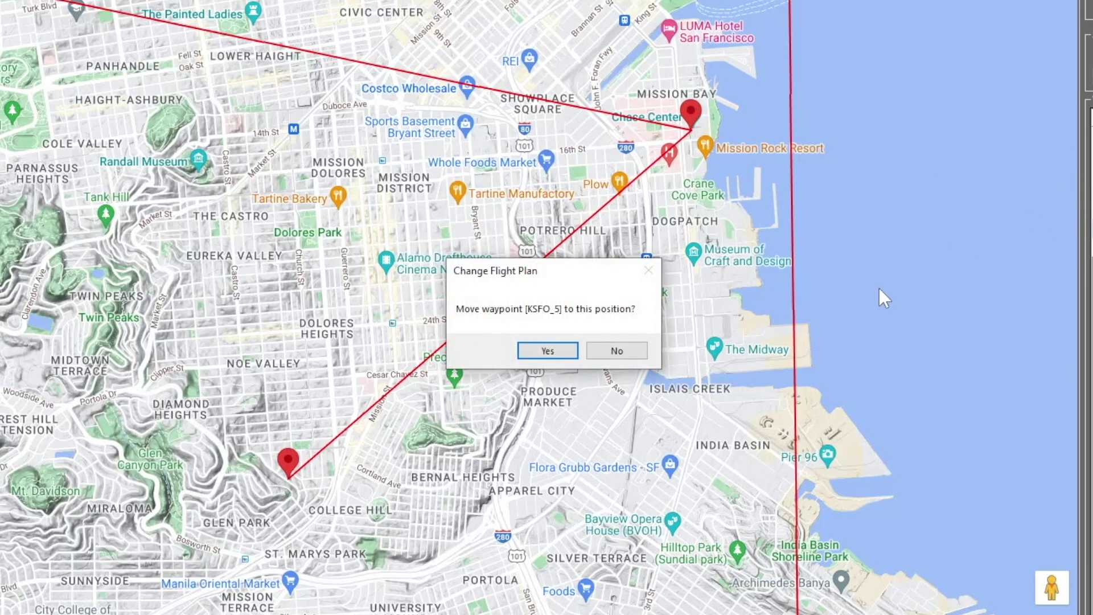
click(559, 350)
- Add a user waypoint at the Mount Sutro Open Space Reserve, inserted after waypoint KSFO_3
drag(262, 327, 341, 165)
drag(504, 382, 568, 463)
scroll(433, 319, up, 2)
drag(648, 301, 634, 489)
drag(615, 292, 577, 565)
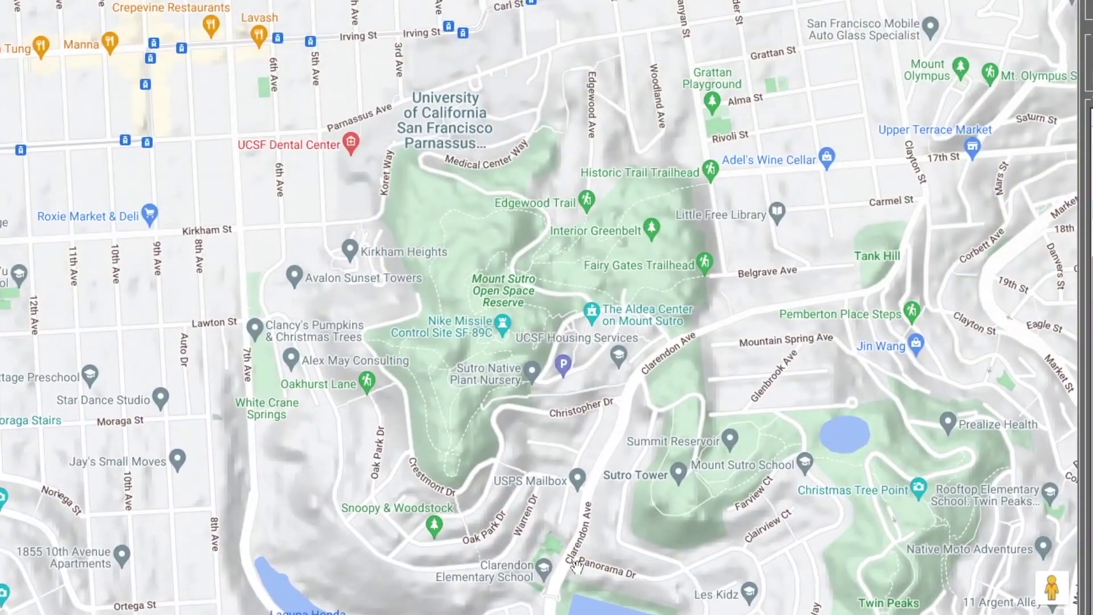
double_click(514, 278)
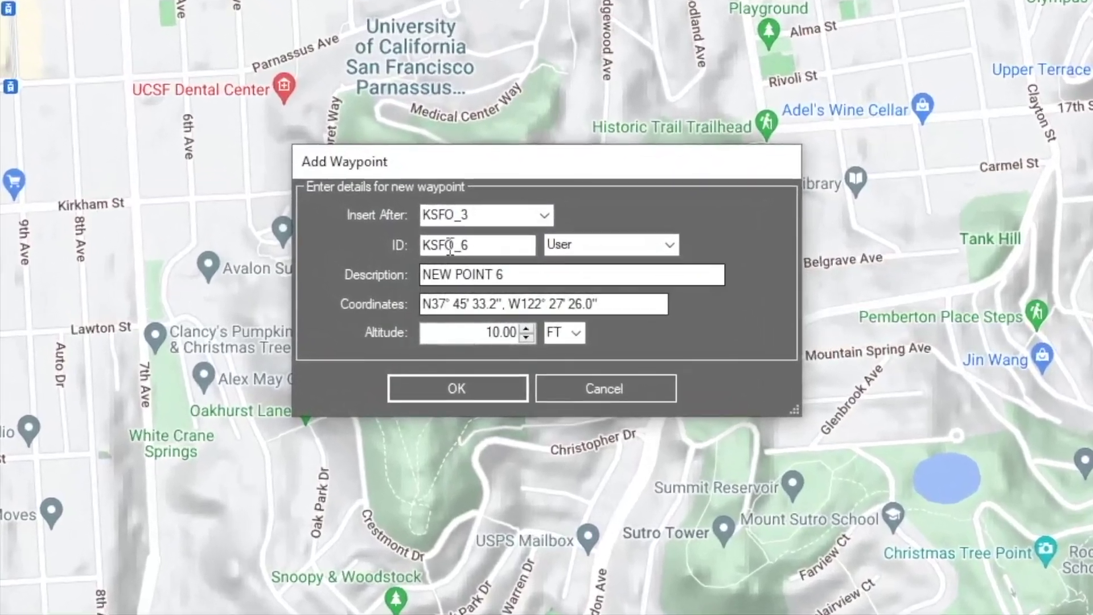
click(487, 388)
scroll(319, 343, down, 2)
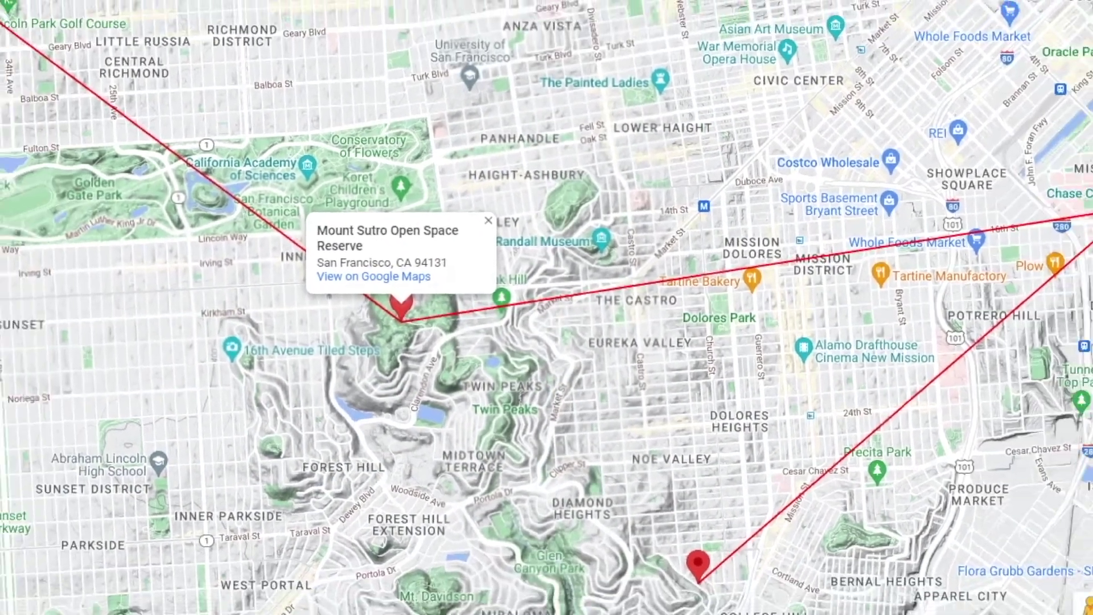
click(473, 198)
- Reorder the flight plan so the Mount Sutro waypoint NEW POINT 6 comes after NEW POINT 5 and before DONE RACING
drag(678, 354, 353, 464)
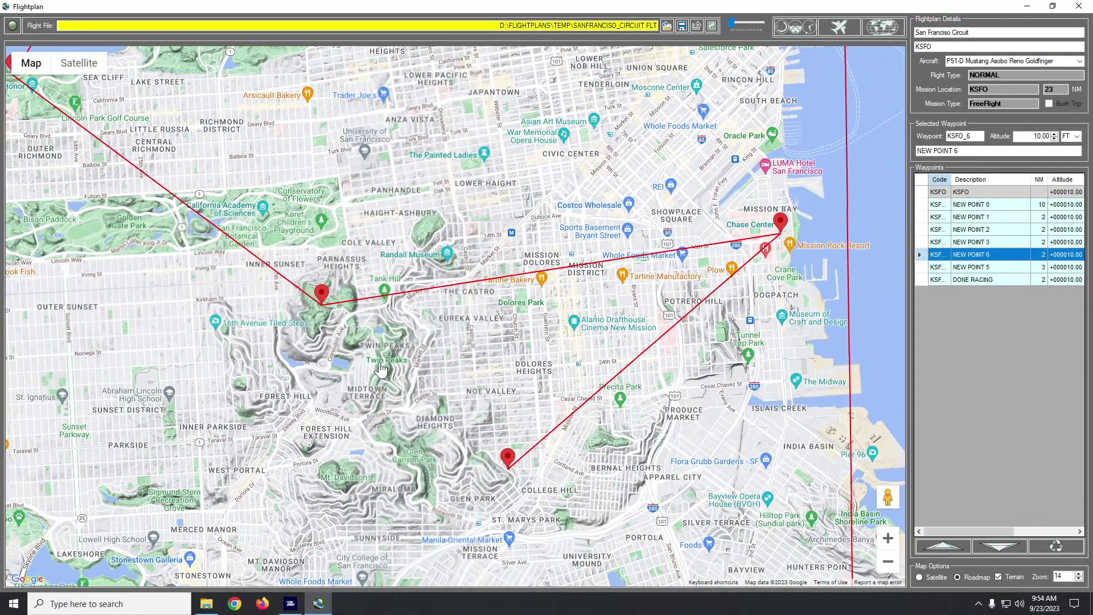
drag(810, 275, 624, 314)
click(944, 280)
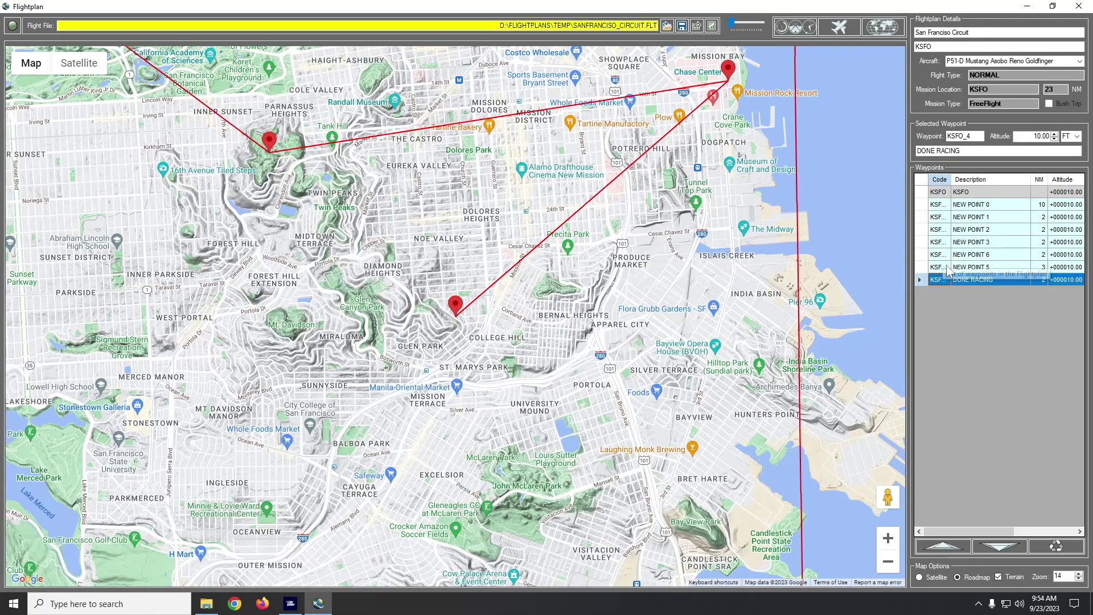
click(275, 147)
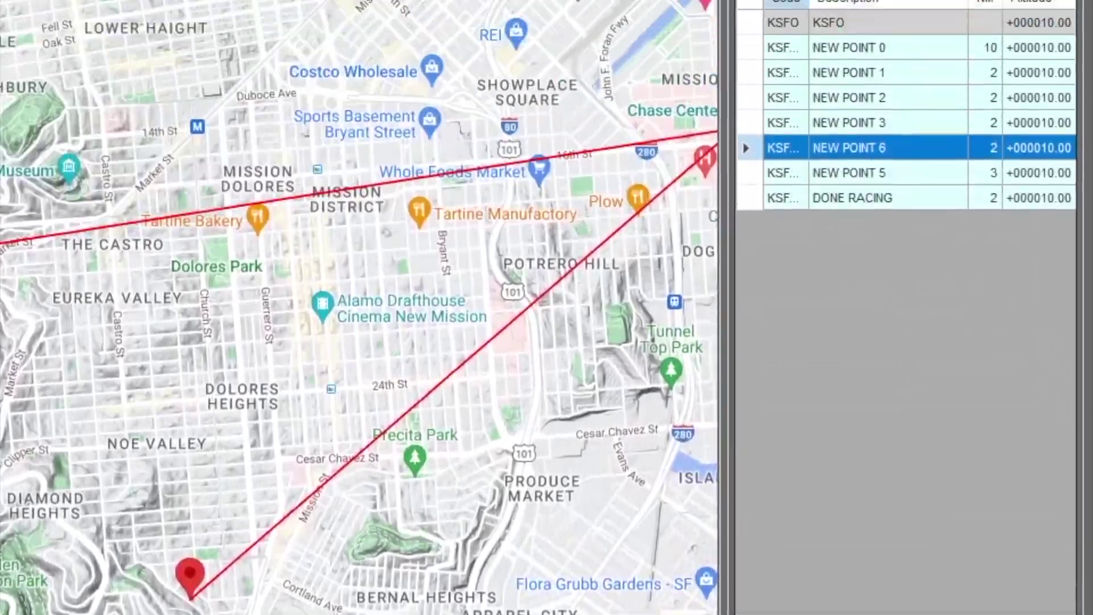
click(999, 546)
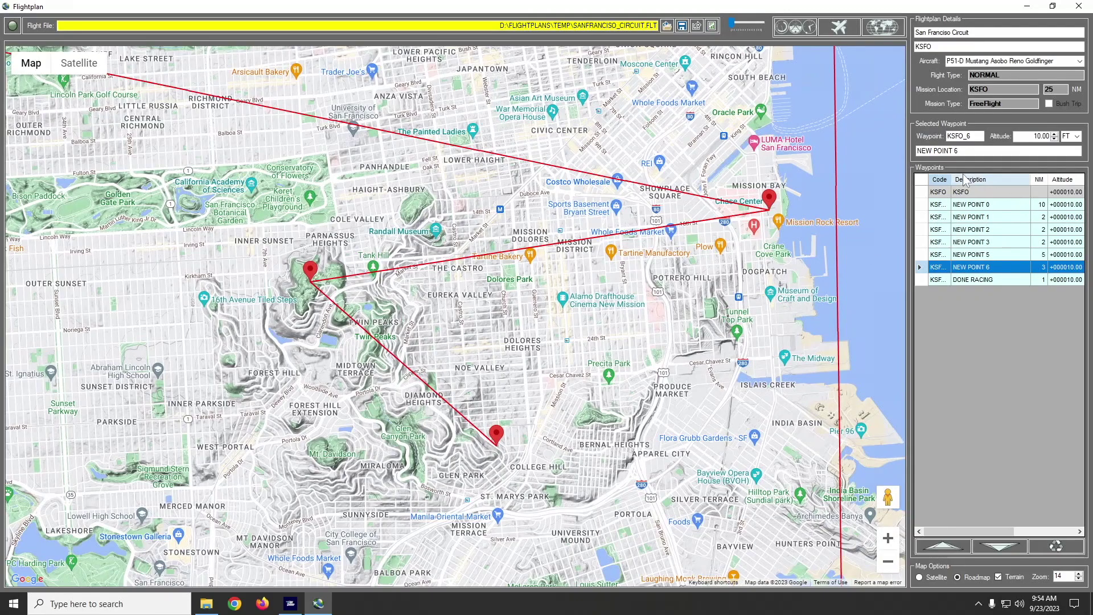
- Go to the KSFO departure waypoint and view the circuit across San Francisco on the map
click(960, 193)
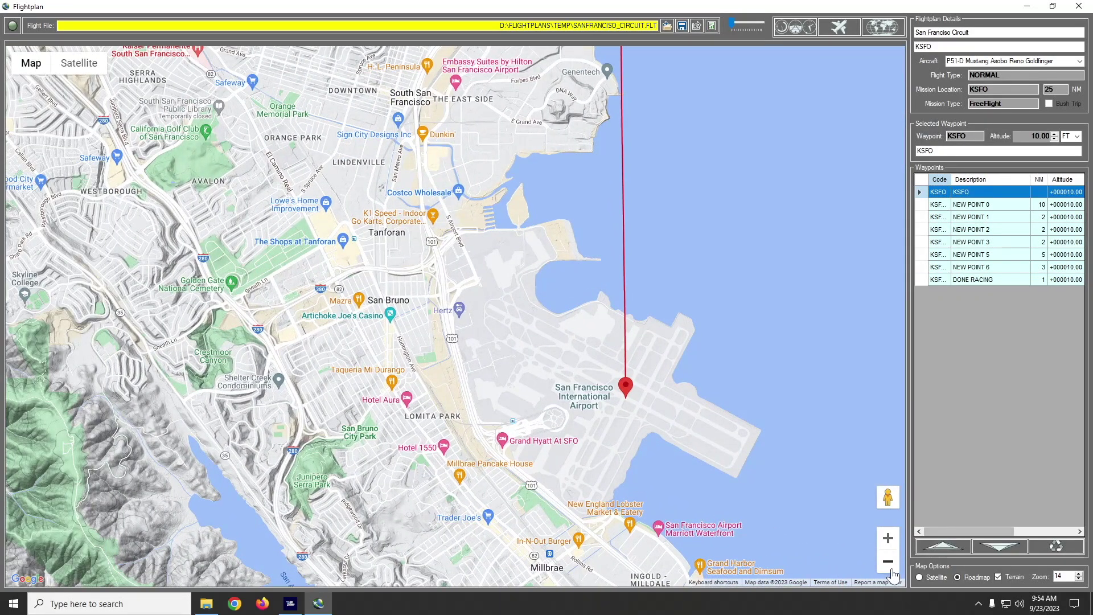
click(887, 561)
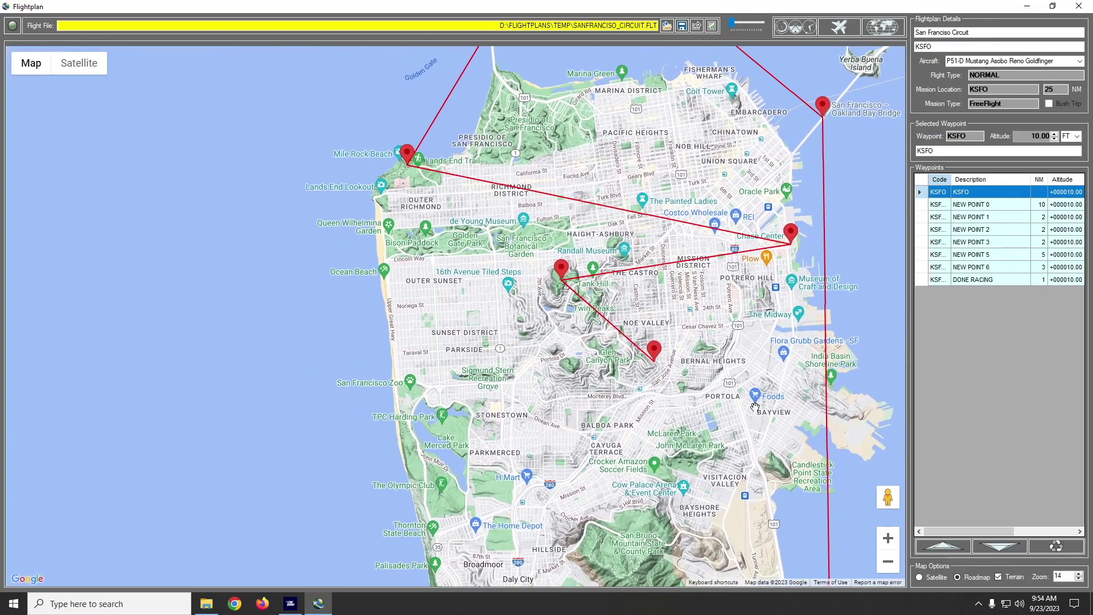
- Add a user waypoint NEW POINT 7 in the Outer Sunset, inserted after the KSFO departure waypoint
click(474, 295)
click(545, 260)
click(616, 258)
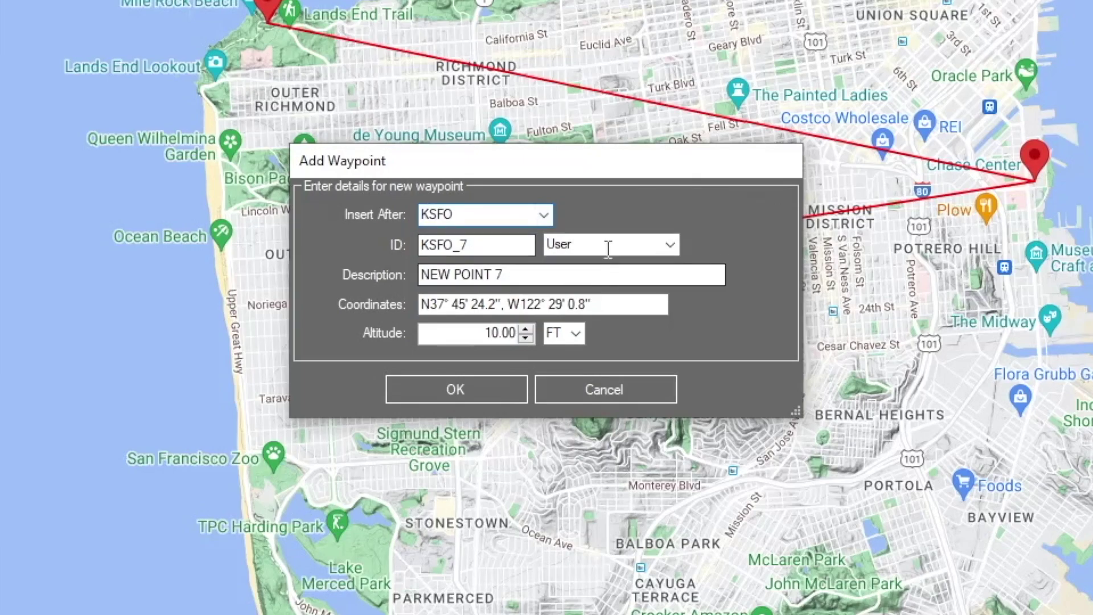
click(449, 391)
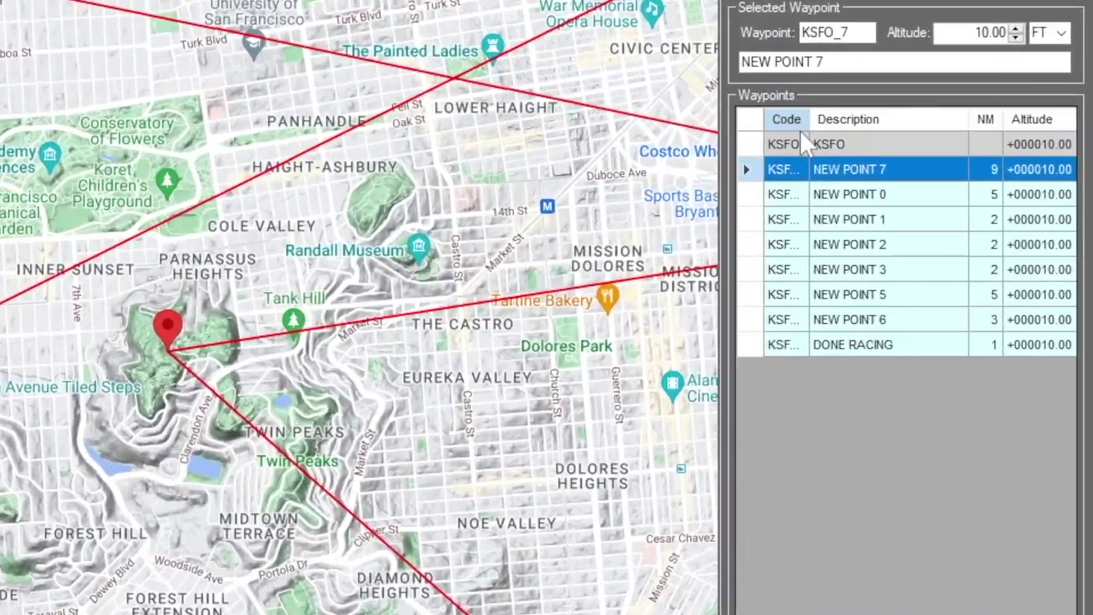
- Delete the KSFO departure waypoint from the flight plan so that the route starts at NEW POINT 7
click(945, 192)
click(1032, 487)
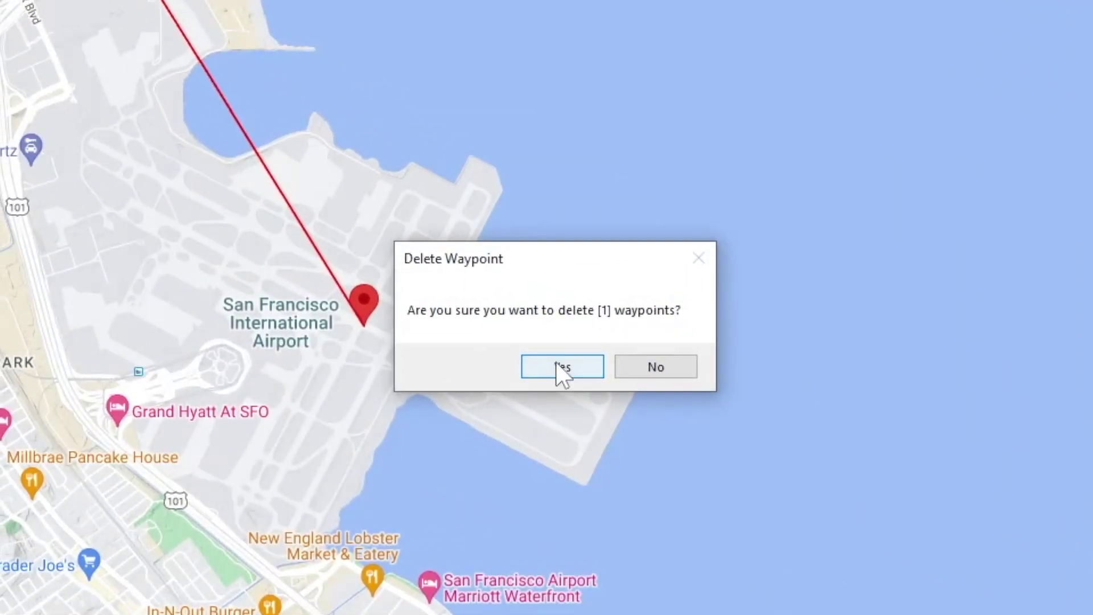
click(561, 370)
click(630, 384)
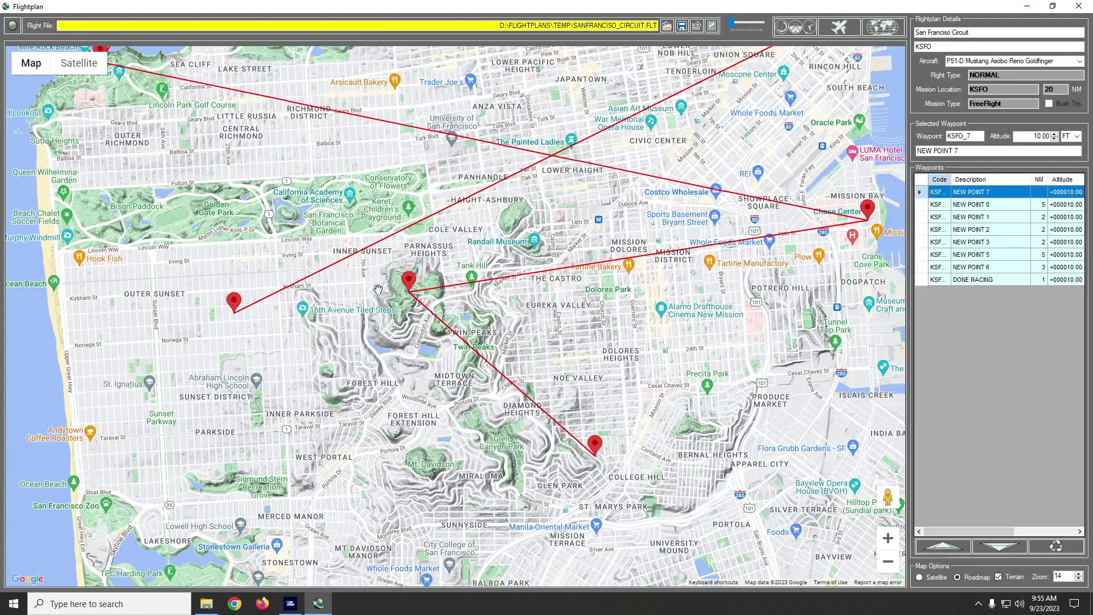
- Reorder the flight plan so the Chase Center waypoint NEW POINT 5 comes directly after NEW POINT 7
click(870, 213)
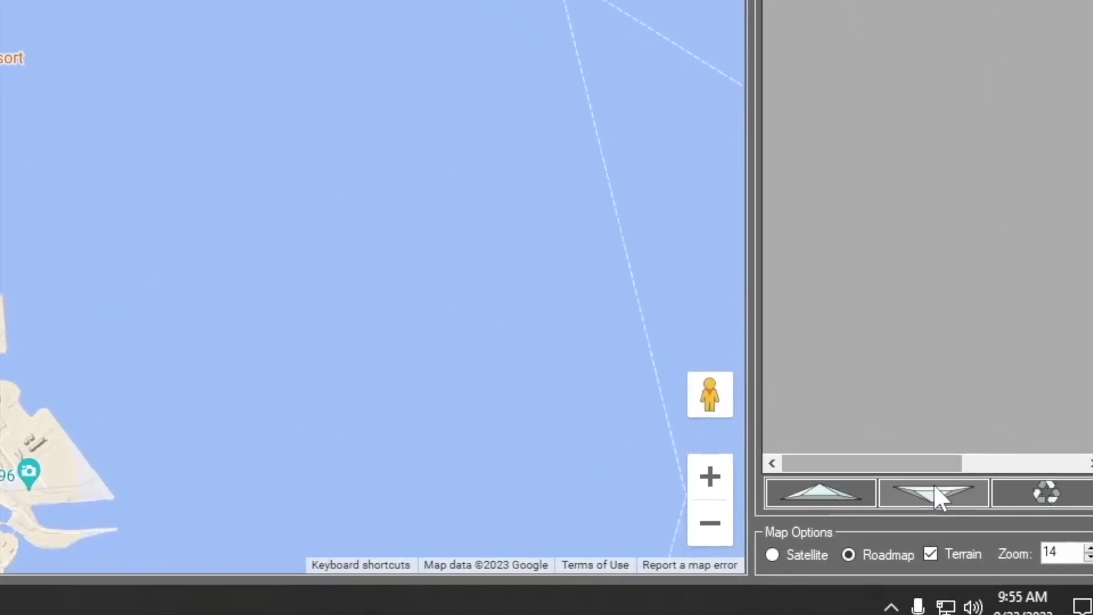
click(784, 481)
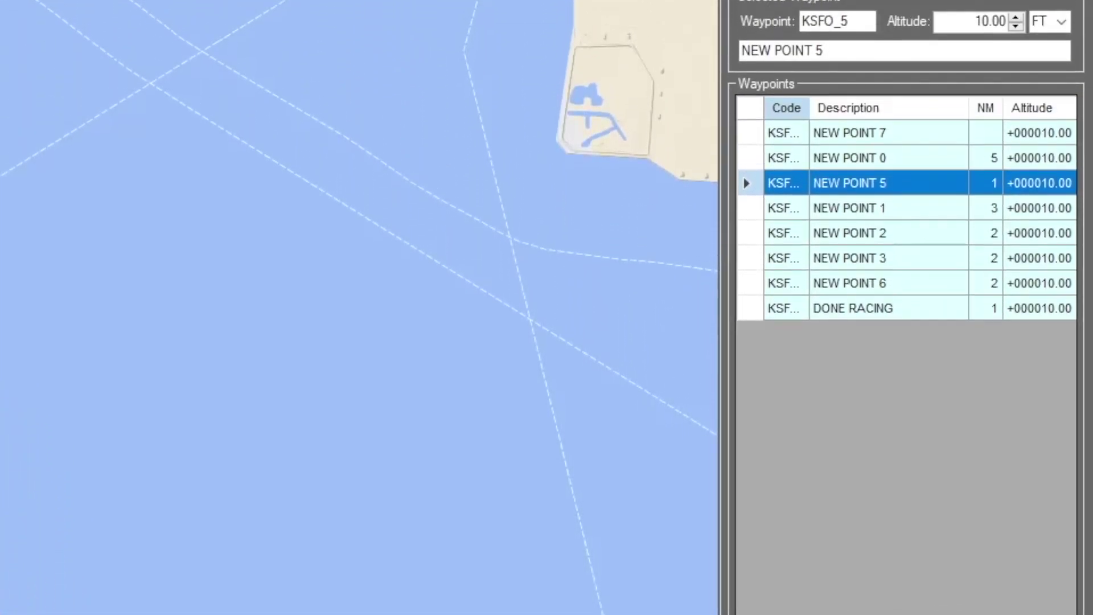
click(908, 609)
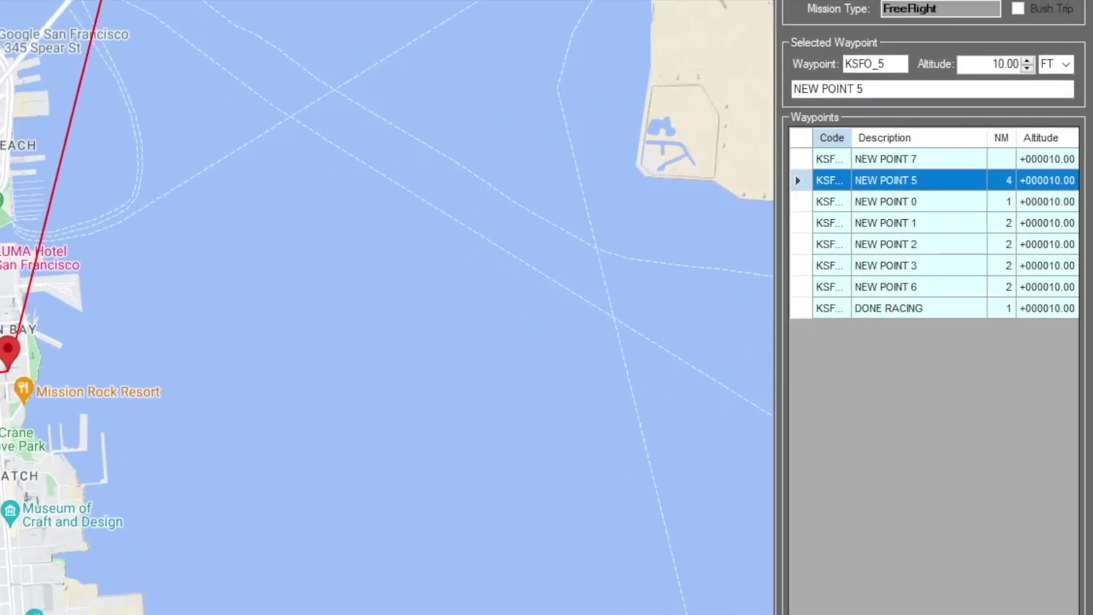
- Move the starting waypoint NEW POINT 7 slightly southwest within the Outer Sunset and save the flight file
drag(239, 455, 689, 393)
drag(347, 409, 341, 477)
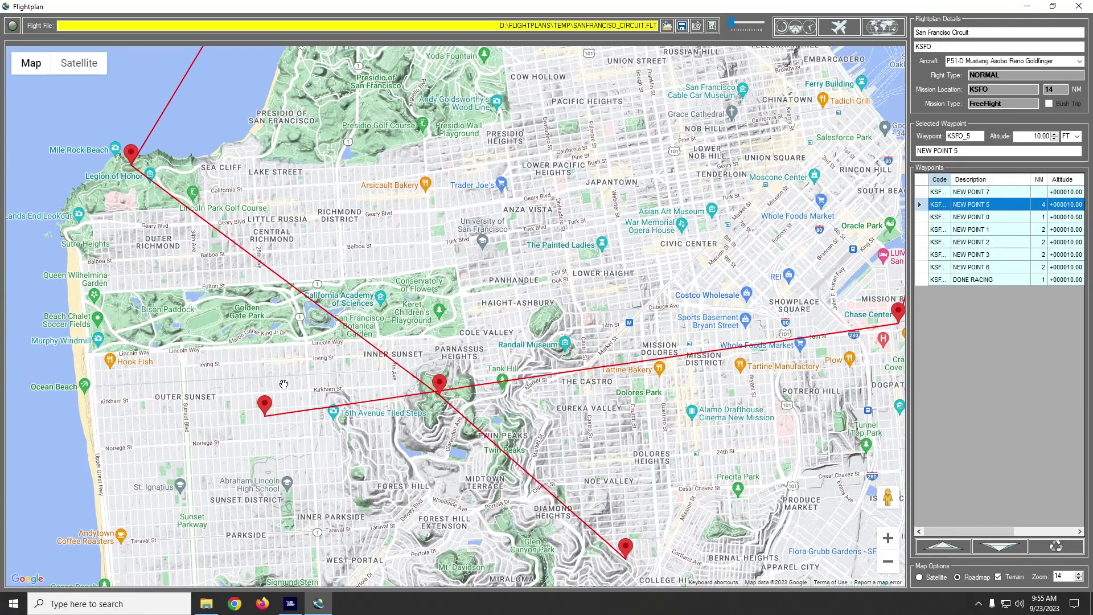
drag(266, 407, 255, 424)
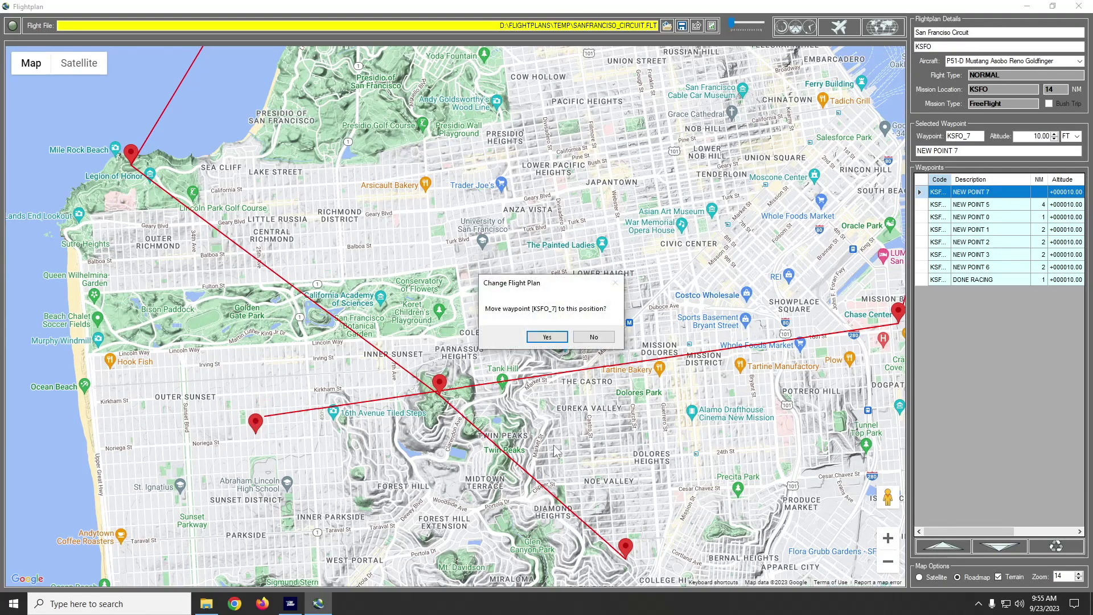
click(545, 337)
click(585, 337)
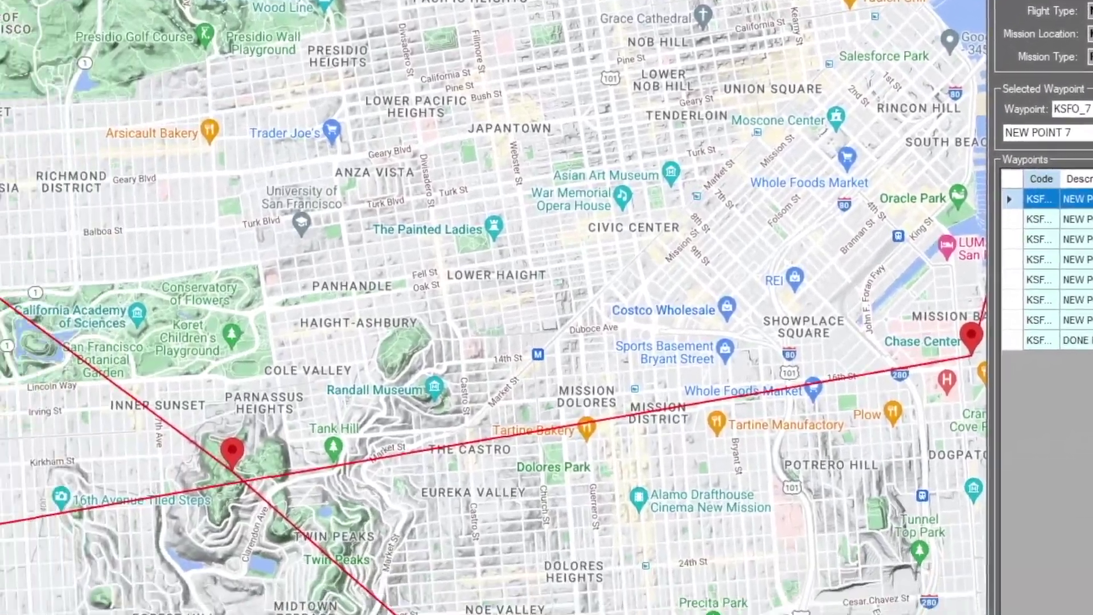
- Check the whole circuit on the map, and turn on the 1000' radius display in the aircraft's race timing settings
scroll(973, 613, down, 2)
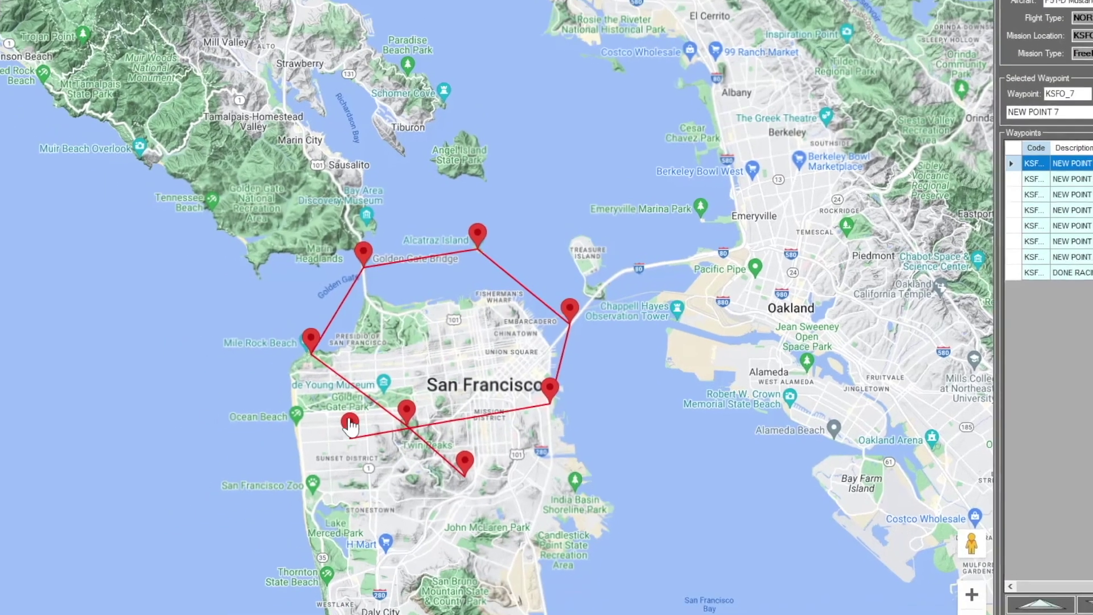
scroll(280, 508, up, 2)
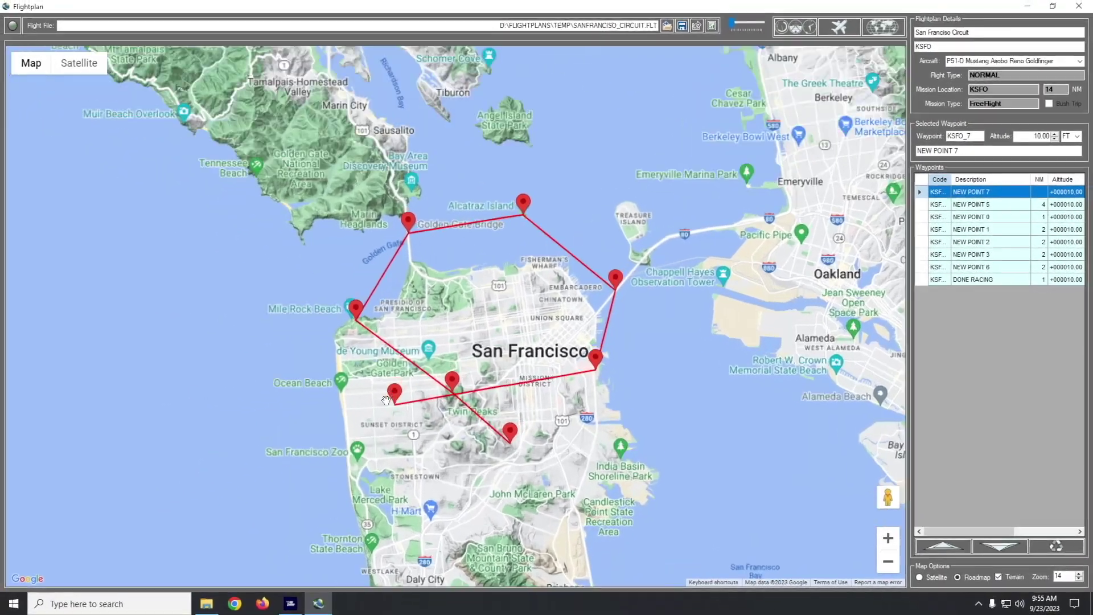
drag(638, 276, 499, 336)
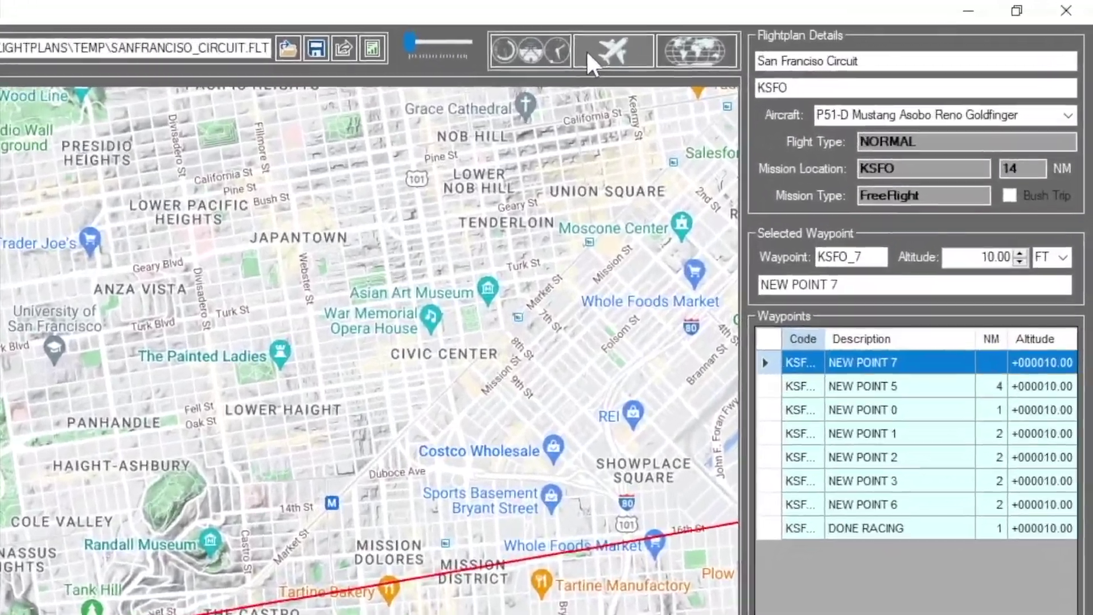
click(712, 39)
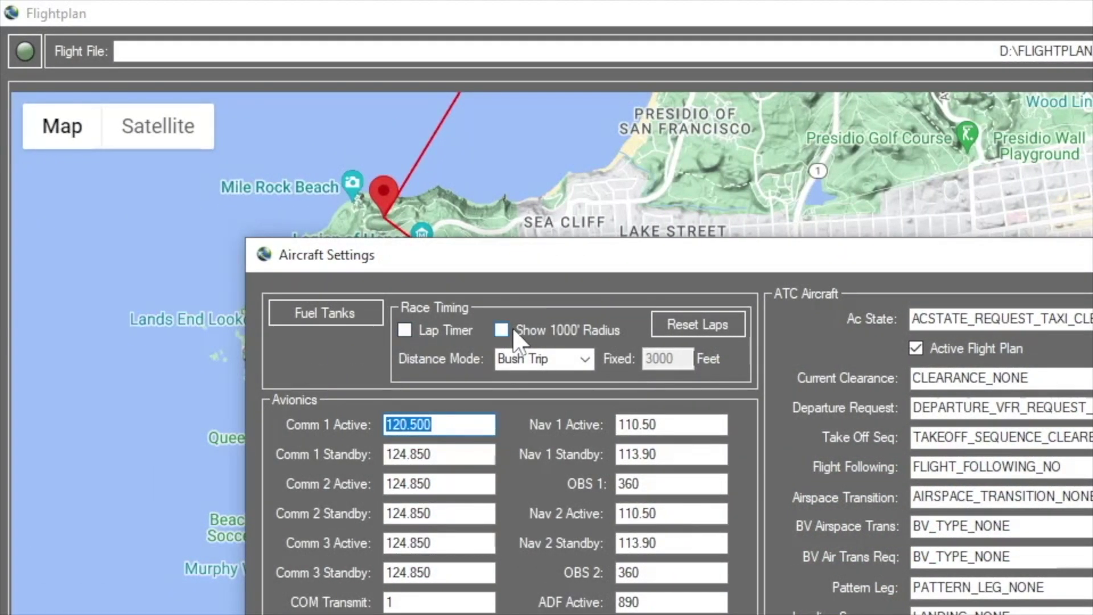
click(502, 329)
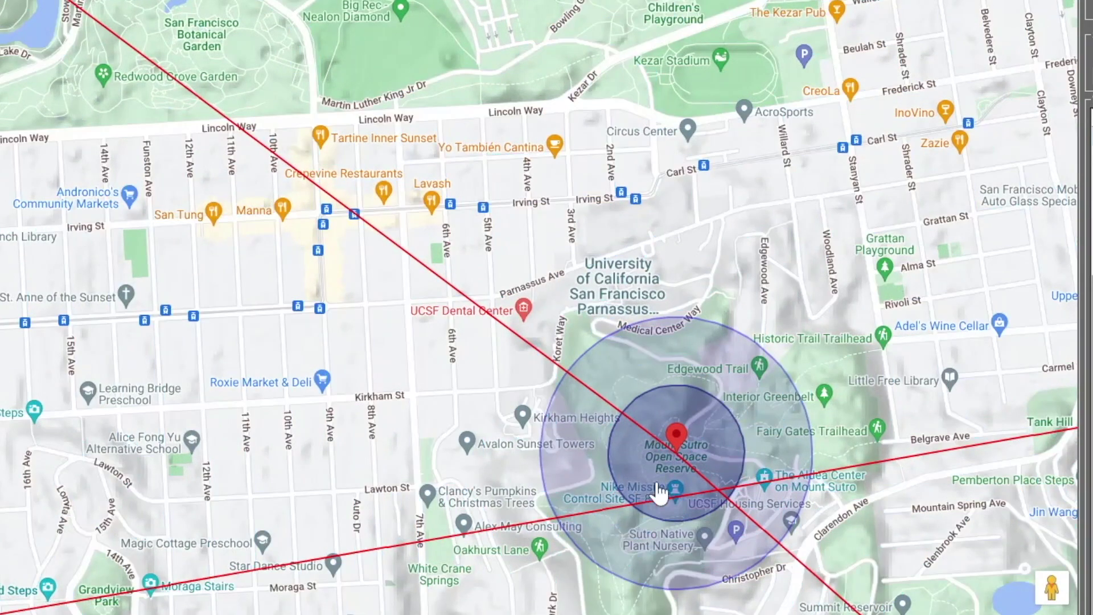
- Examine Sutro Tower and the route leg past it in satellite imagery, tilting and rotating the view
drag(657, 358, 231, 199)
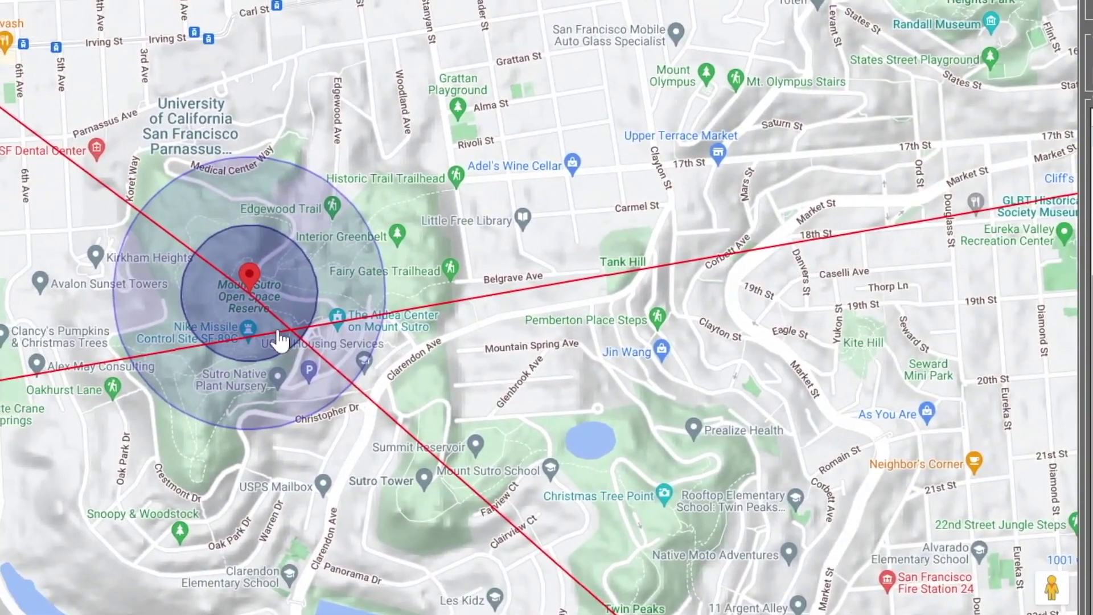
click(1051, 526)
drag(721, 540, 848, 508)
scroll(478, 342, up, 3)
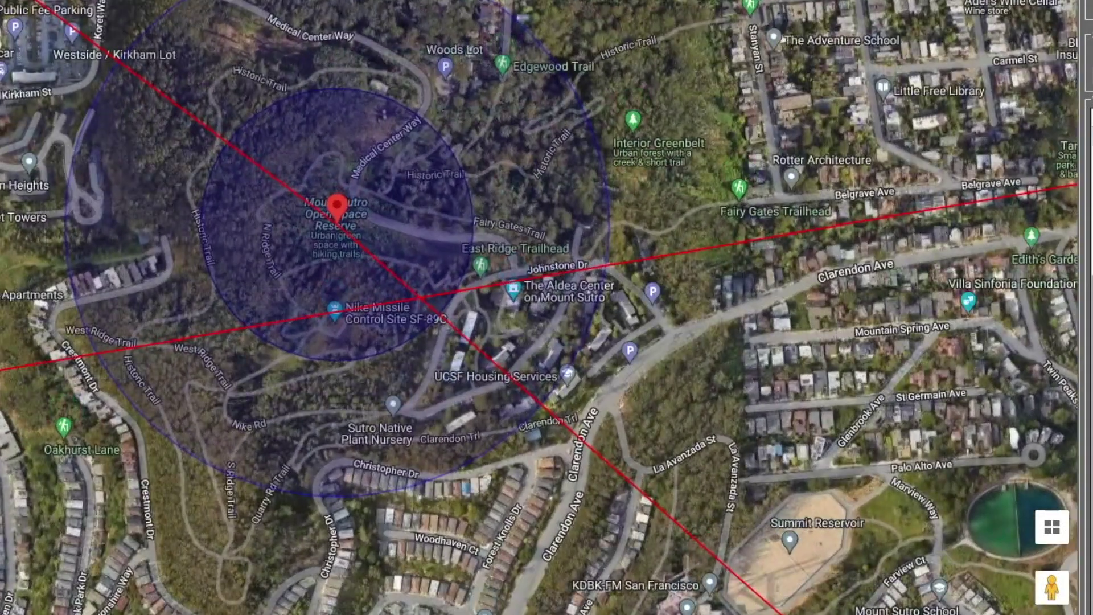
scroll(306, 395, up, 2)
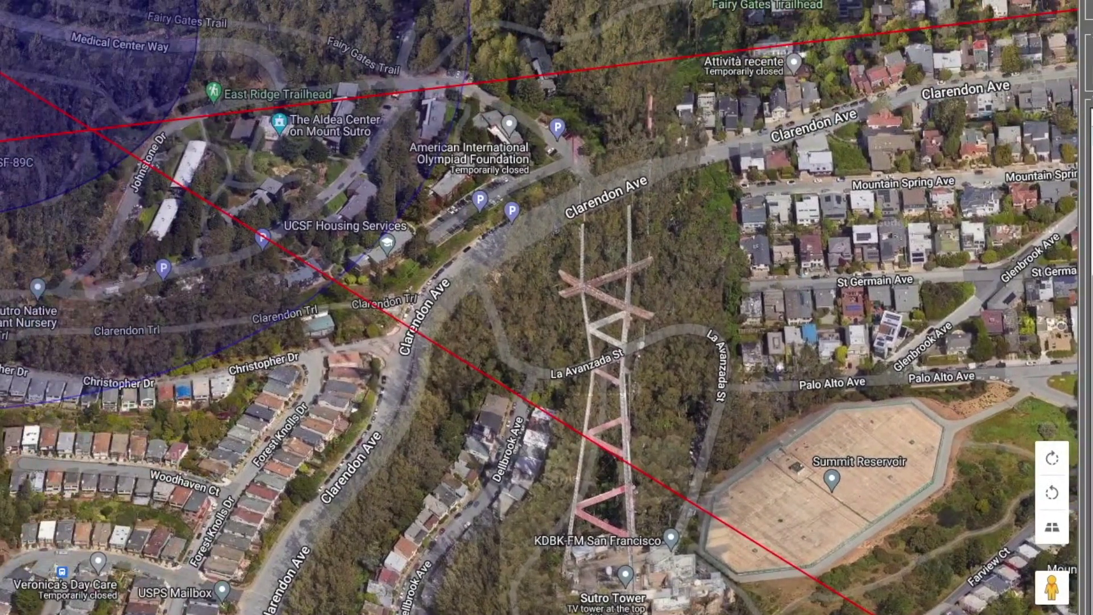
drag(934, 427, 712, 411)
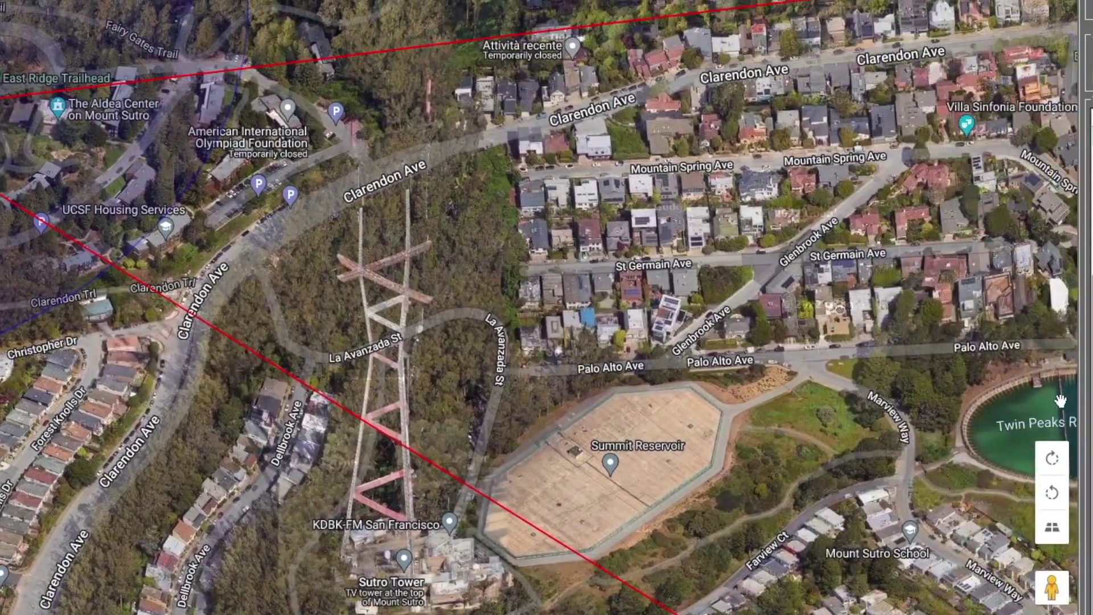
click(1053, 532)
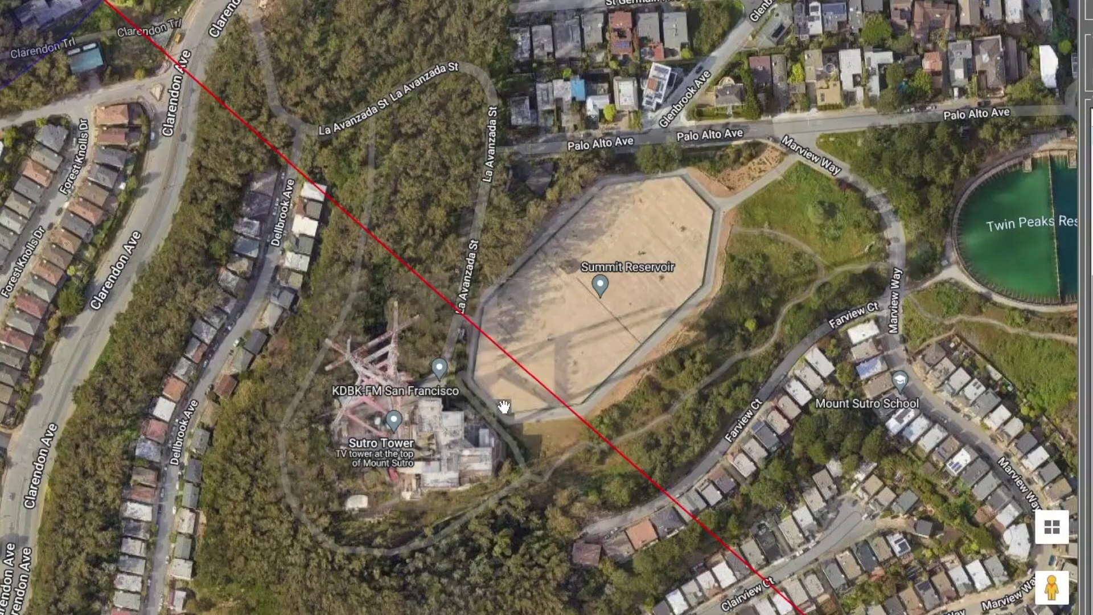
click(1051, 528)
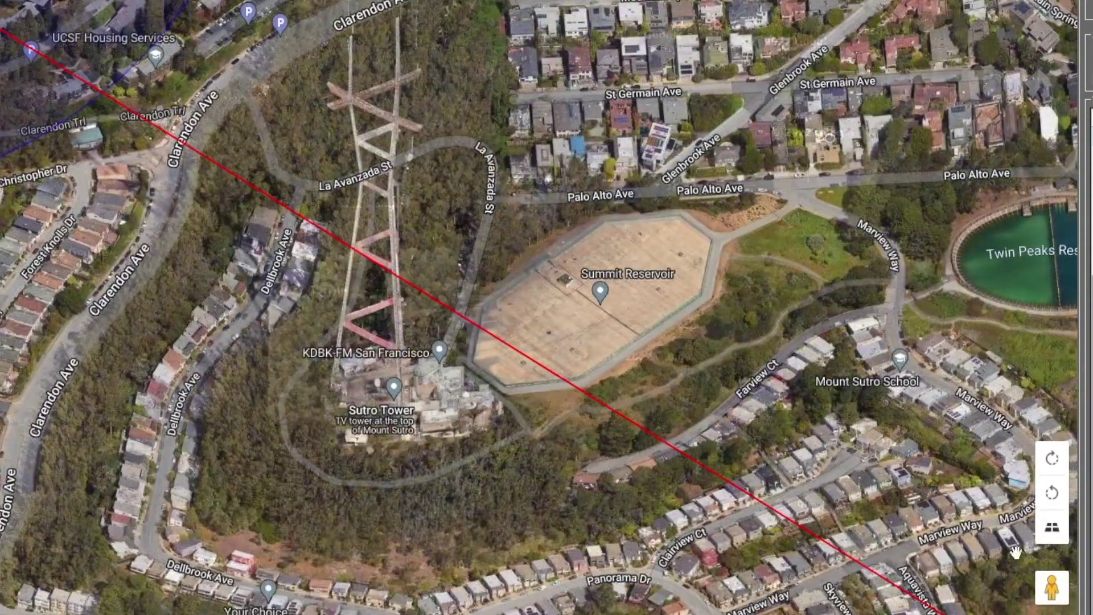
click(1051, 493)
click(1057, 496)
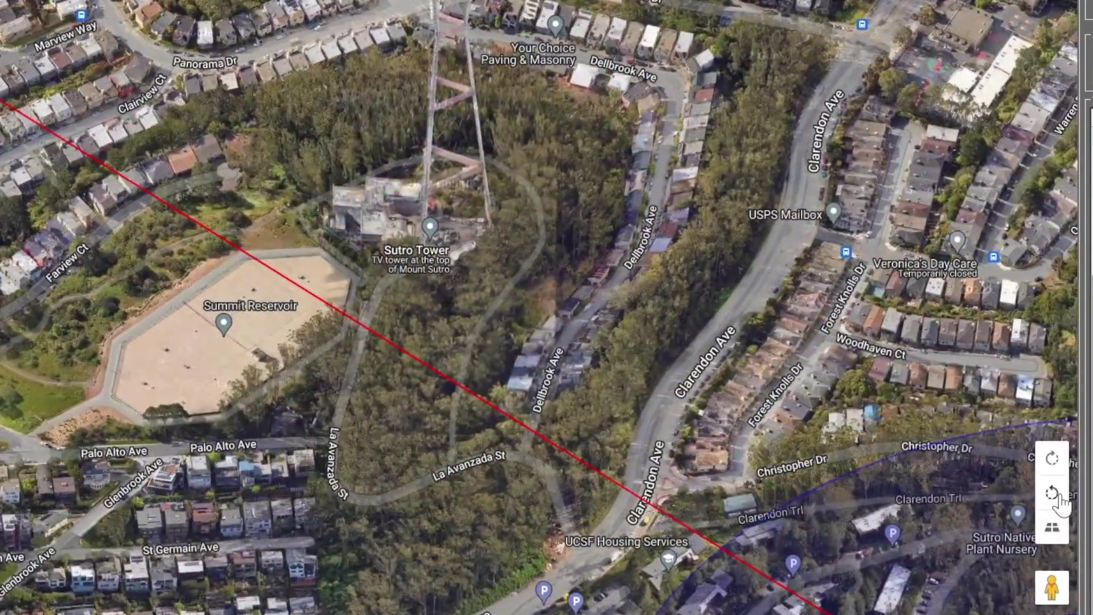
click(1057, 495)
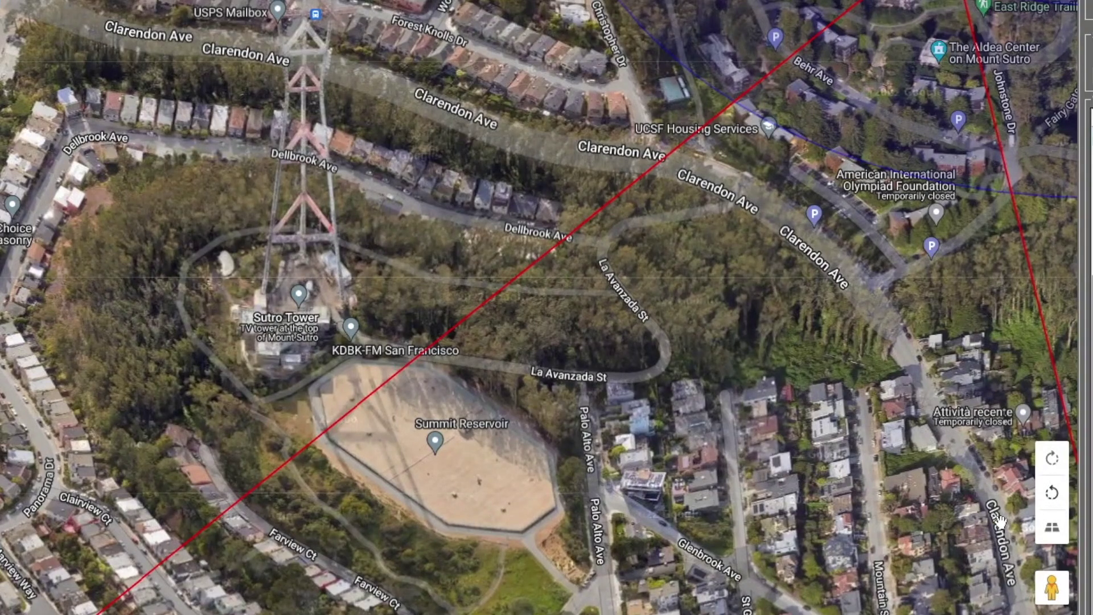
click(1054, 528)
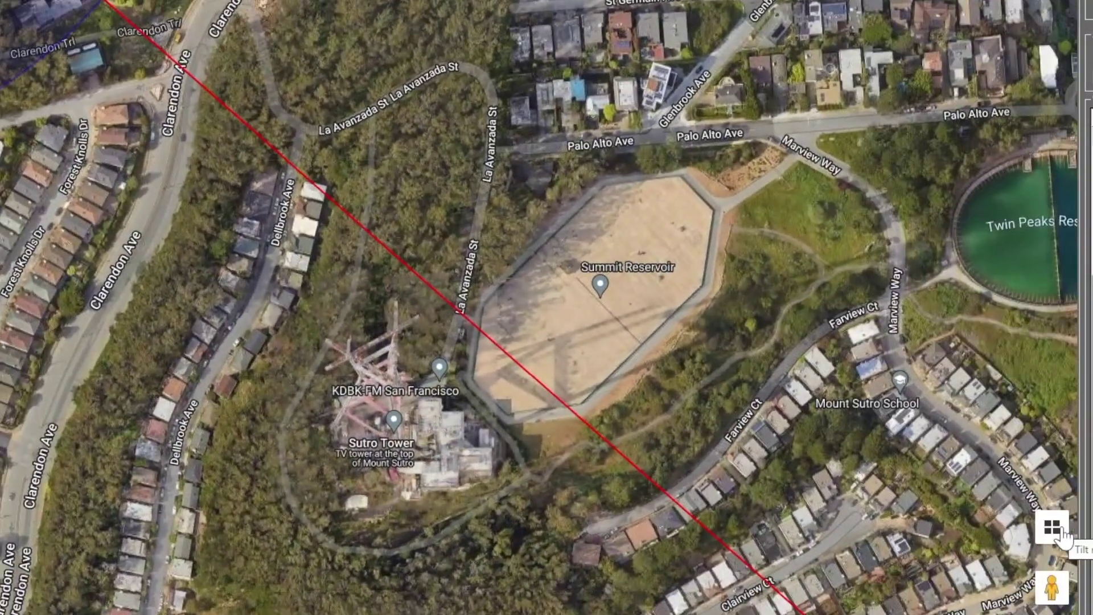
- Add a user waypoint NEW POINT 8 near Oakhurst Lane, southwest of Mount Sutro, inserted after KSFO_7
drag(141, 129, 393, 340)
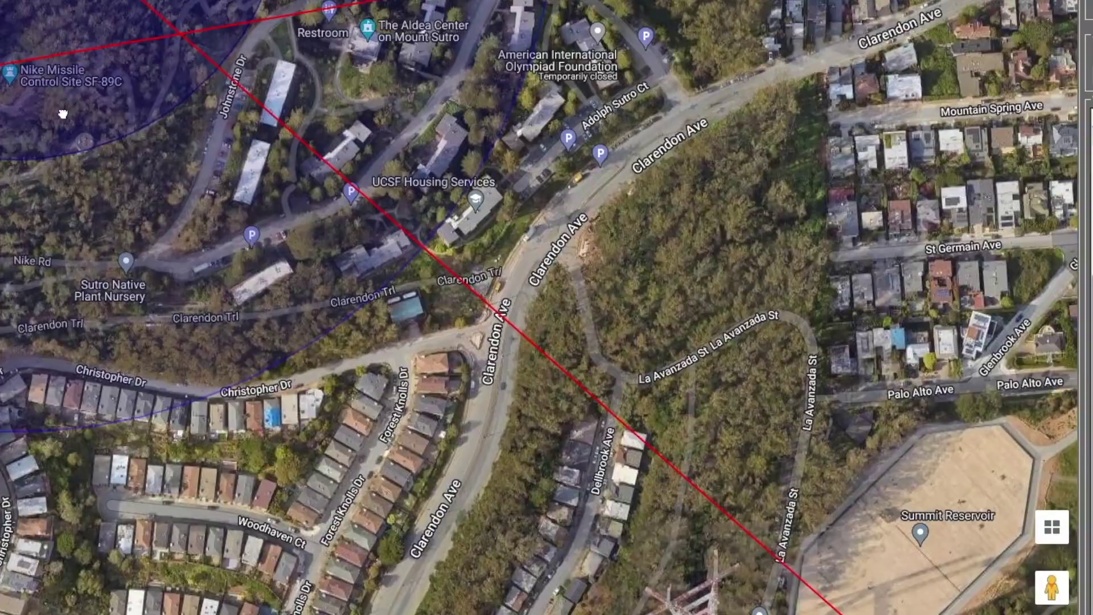
drag(66, 107, 233, 381)
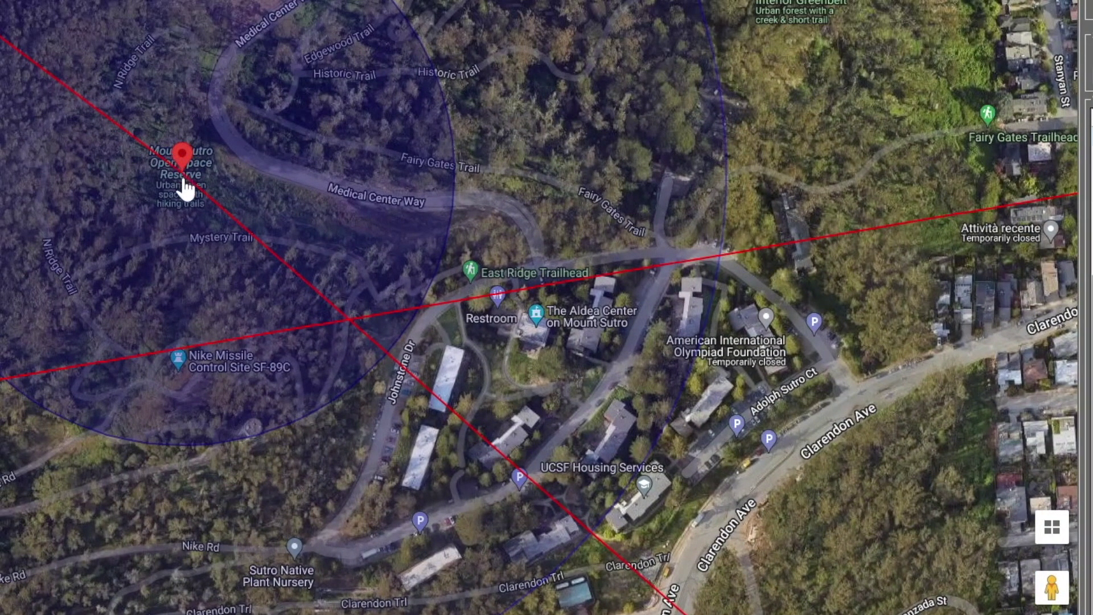
mouse_move(176, 157)
mouse_down()
mouse_move(400, 418)
mouse_move(384, 382)
mouse_up()
scroll(384, 383, down, 3)
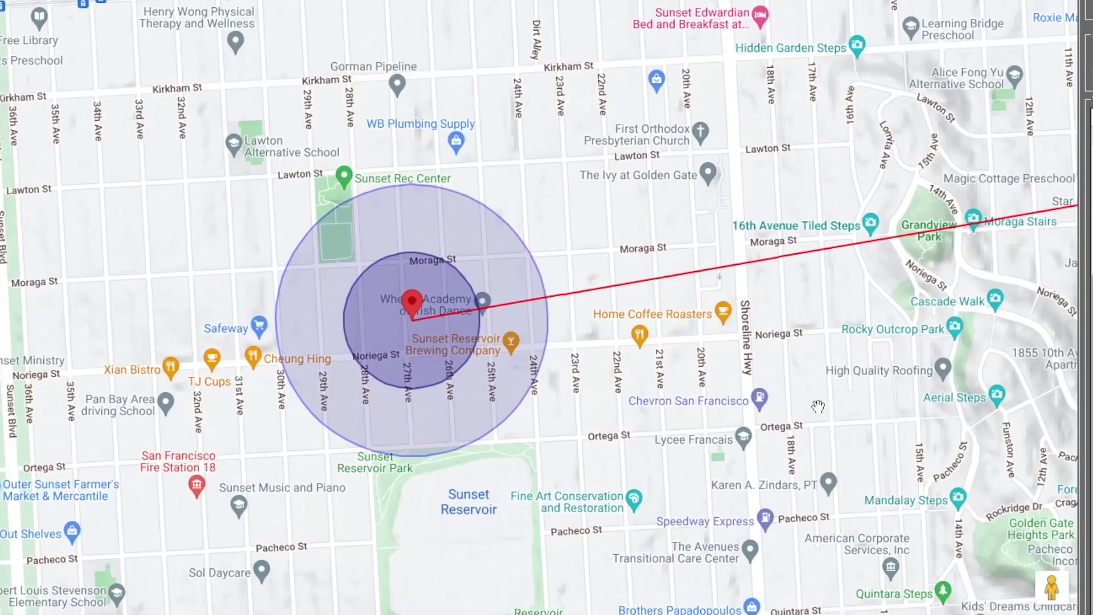
drag(904, 359, 265, 493)
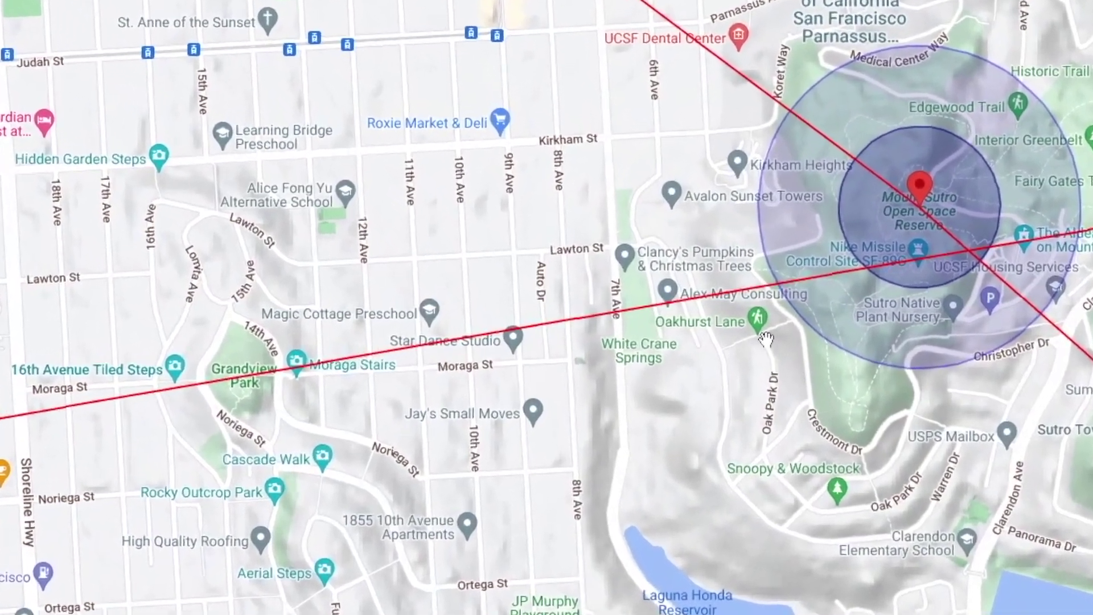
click(733, 336)
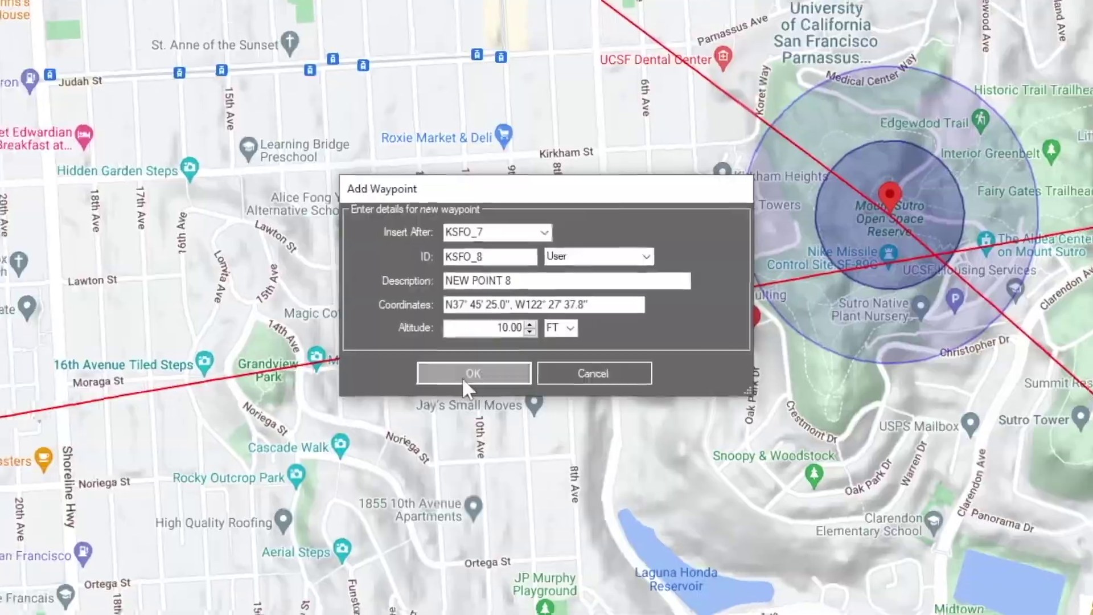
click(443, 395)
- Shift the Mount Sutro waypoint KSFO_6 slightly west and move KSFO_8 from Oakhurst Lane east to the UCSF Housing Services area
drag(696, 352, 366, 448)
drag(377, 408, 565, 411)
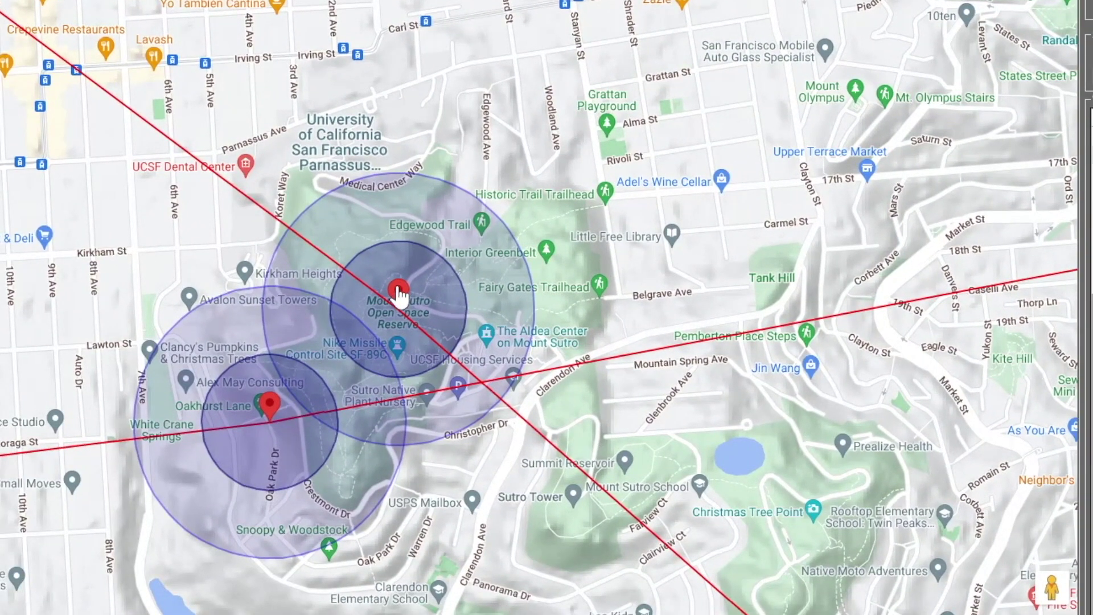
mouse_move(401, 295)
mouse_down()
mouse_move(344, 285)
mouse_move(360, 303)
mouse_up()
click(561, 352)
drag(326, 415, 533, 345)
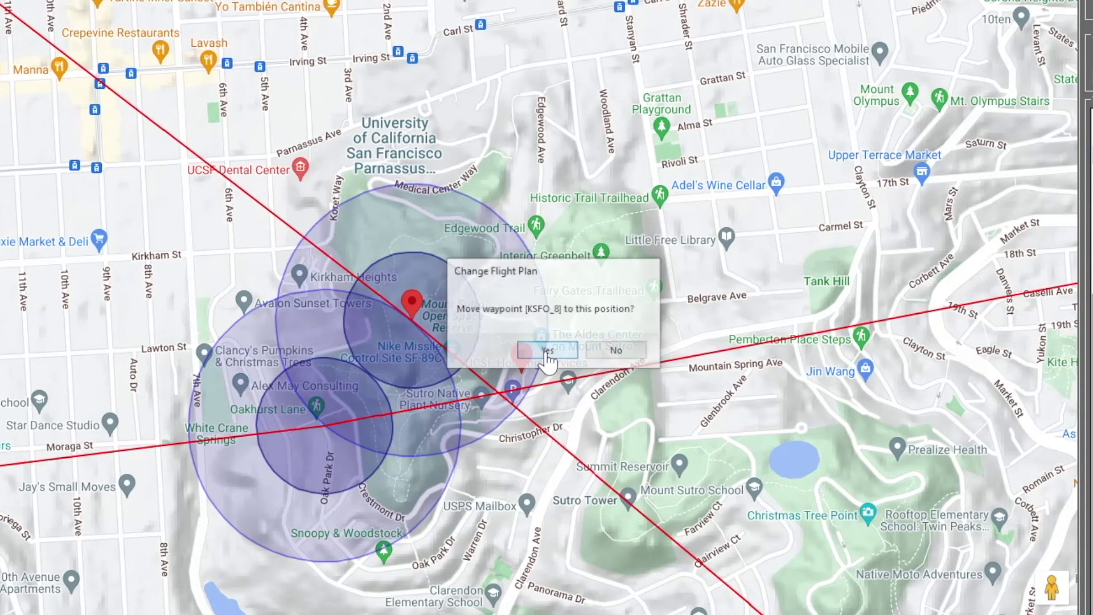
click(548, 348)
mouse_move(407, 310)
mouse_down()
mouse_move(372, 305)
mouse_move(380, 311)
mouse_up()
click(547, 348)
drag(325, 248, 327, 260)
click(547, 348)
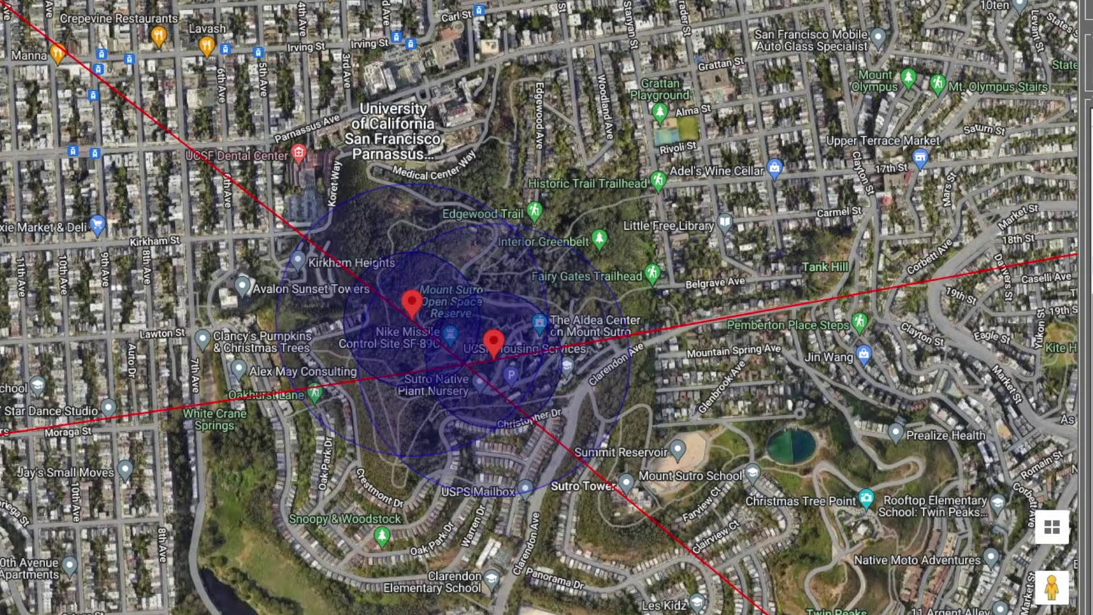
- Move waypoint KSFO_8 from the UCSF Housing Services area to just southeast of Sutro Tower, near Farview Ct
scroll(412, 319, up, 1)
drag(866, 557, 553, 430)
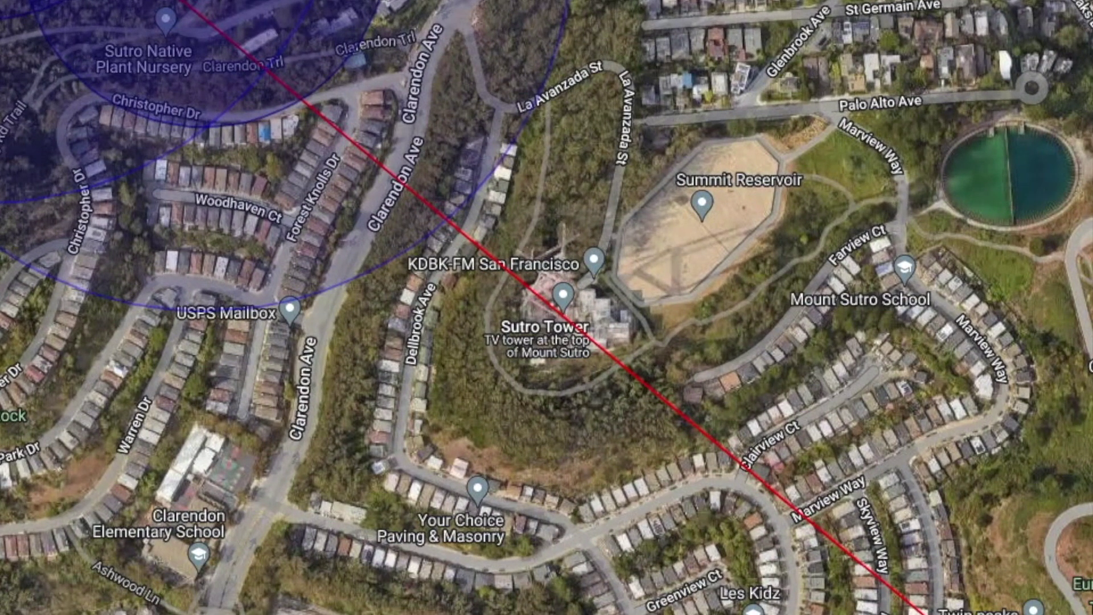
mouse_move(194, 2)
mouse_down()
mouse_move(459, 273)
mouse_move(687, 340)
mouse_move(691, 376)
mouse_move(571, 428)
mouse_move(670, 354)
mouse_up()
click(819, 313)
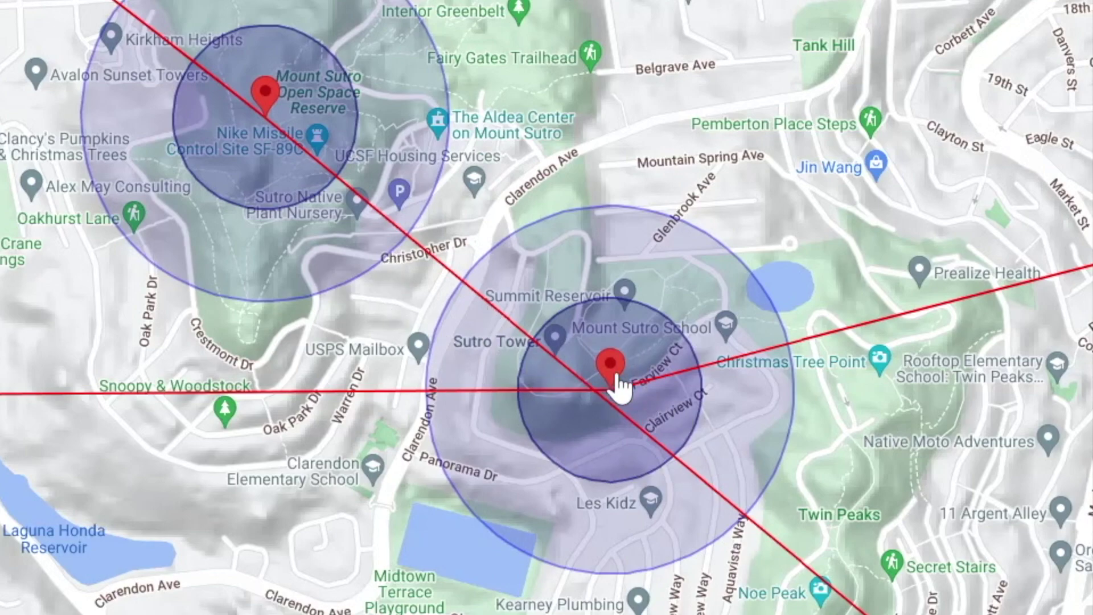
- Move waypoint KSFO_6 from Mount Sutro southeast along the route line to just northwest of Sutro Tower
mouse_move(265, 97)
mouse_down()
mouse_move(508, 310)
mouse_move(502, 296)
mouse_up()
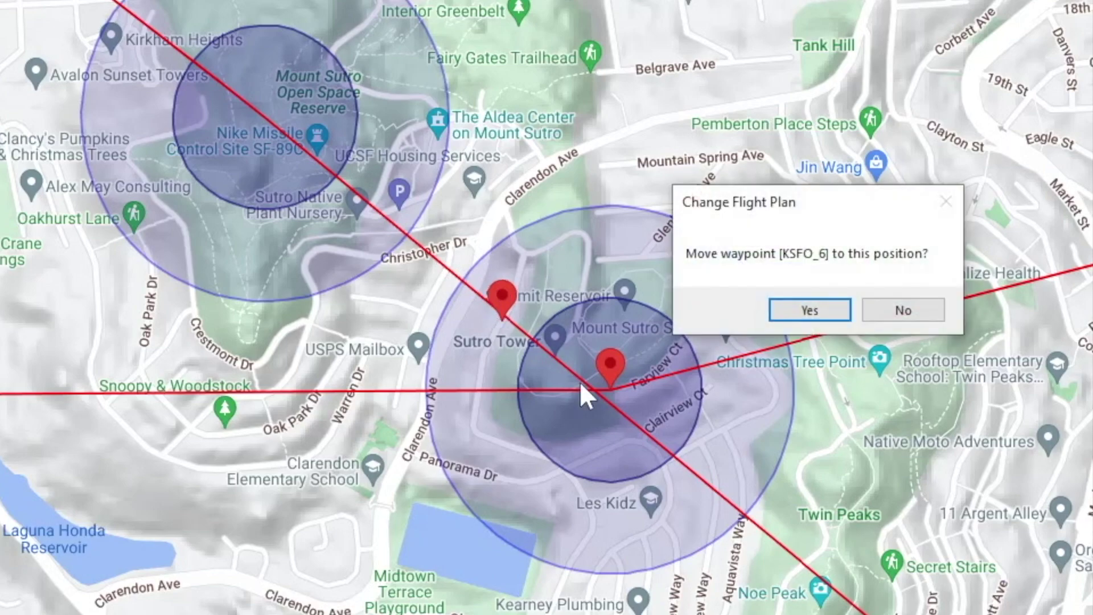
click(802, 317)
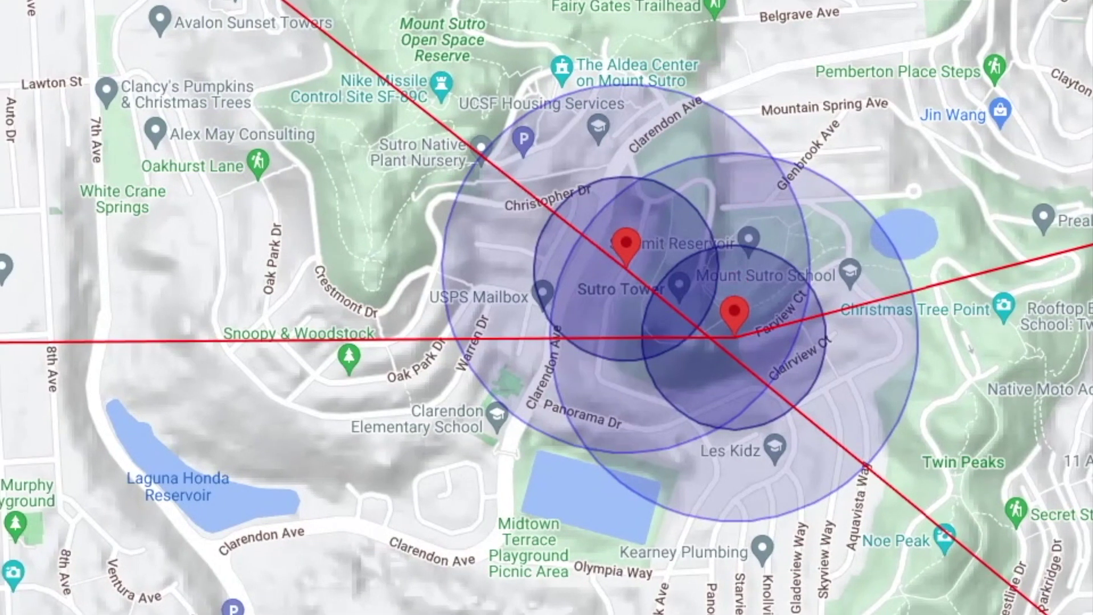
drag(469, 614, 456, 571)
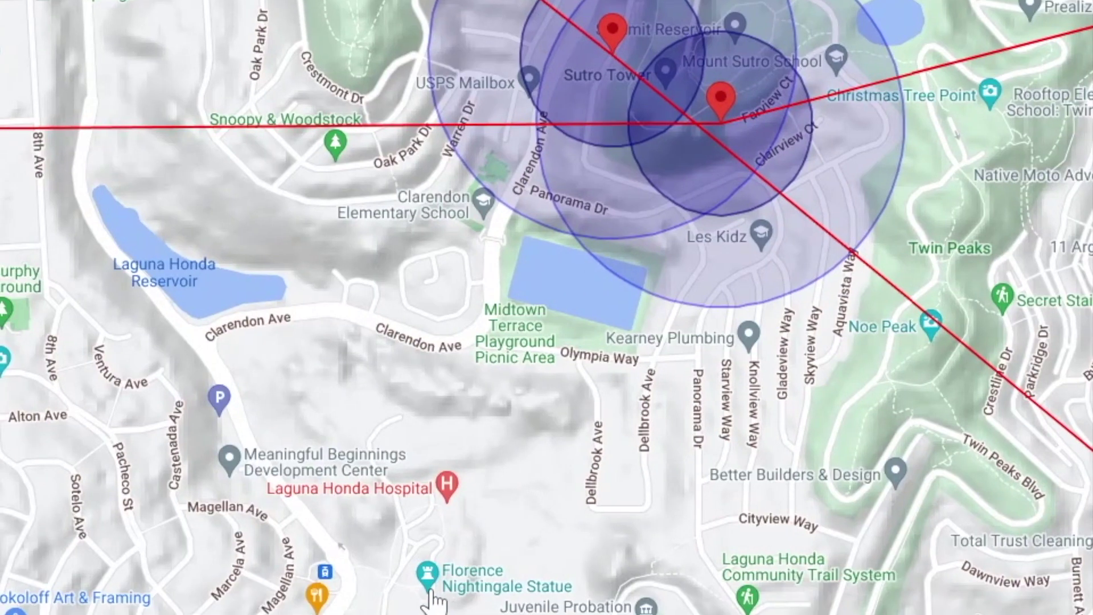
drag(764, 342, 686, 612)
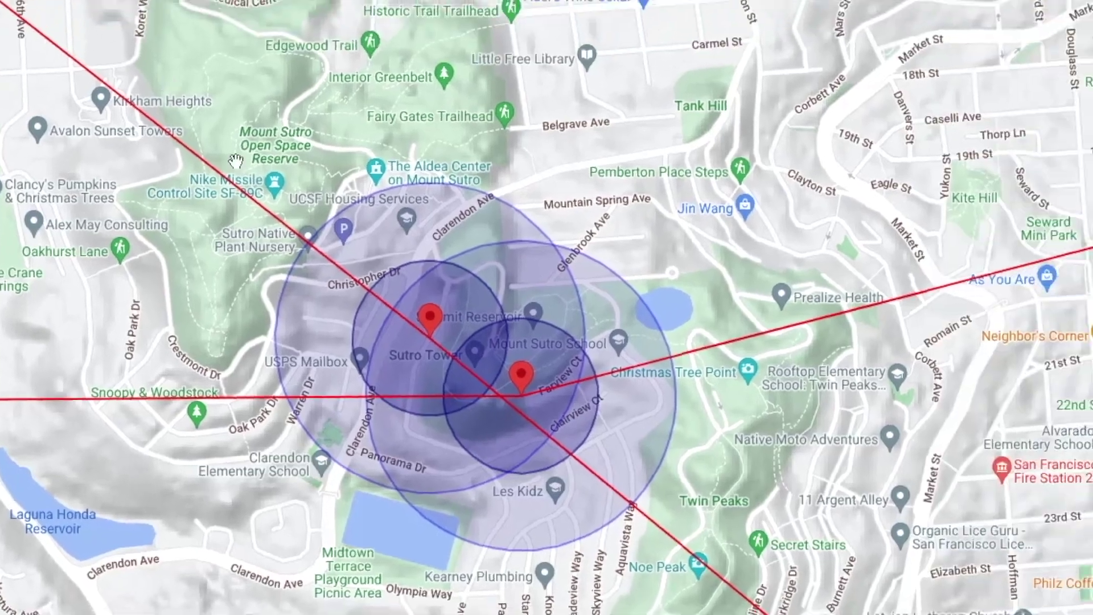
- Shift waypoint KSFO_6 slightly southeast, to the east side of Dellbrook Ave beside Sutro Tower, using satellite imagery
click(1051, 526)
scroll(407, 310, up, 5)
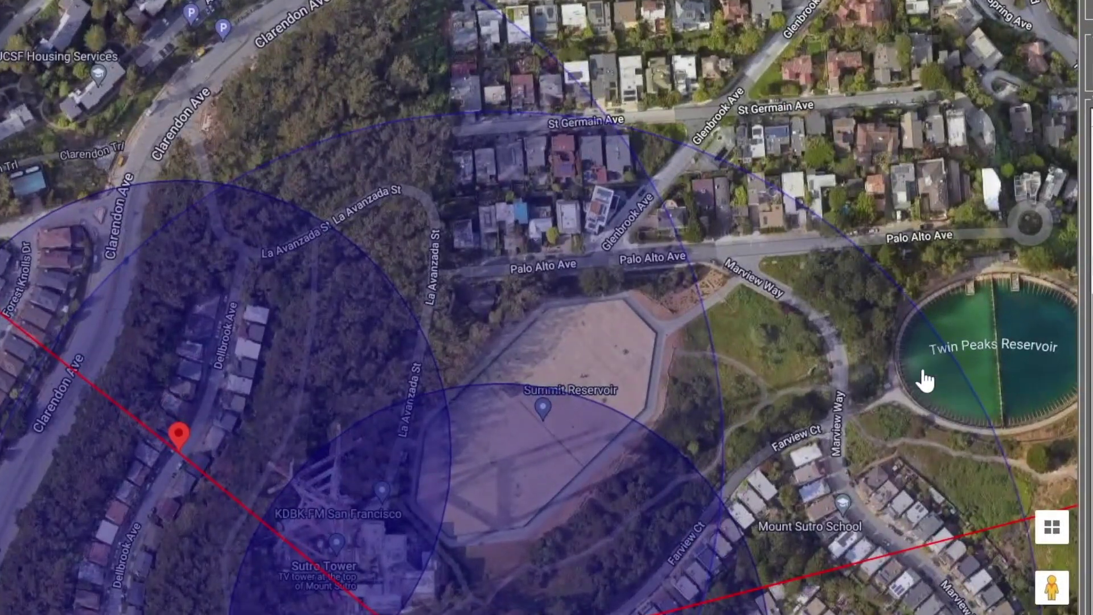
drag(927, 378, 938, 74)
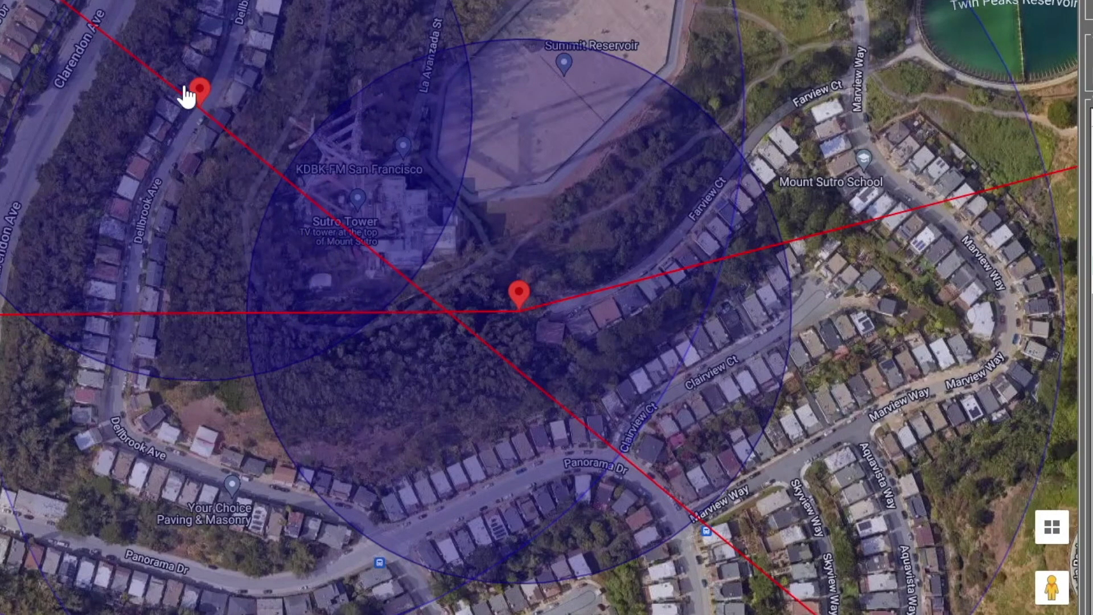
drag(239, 312, 312, 500)
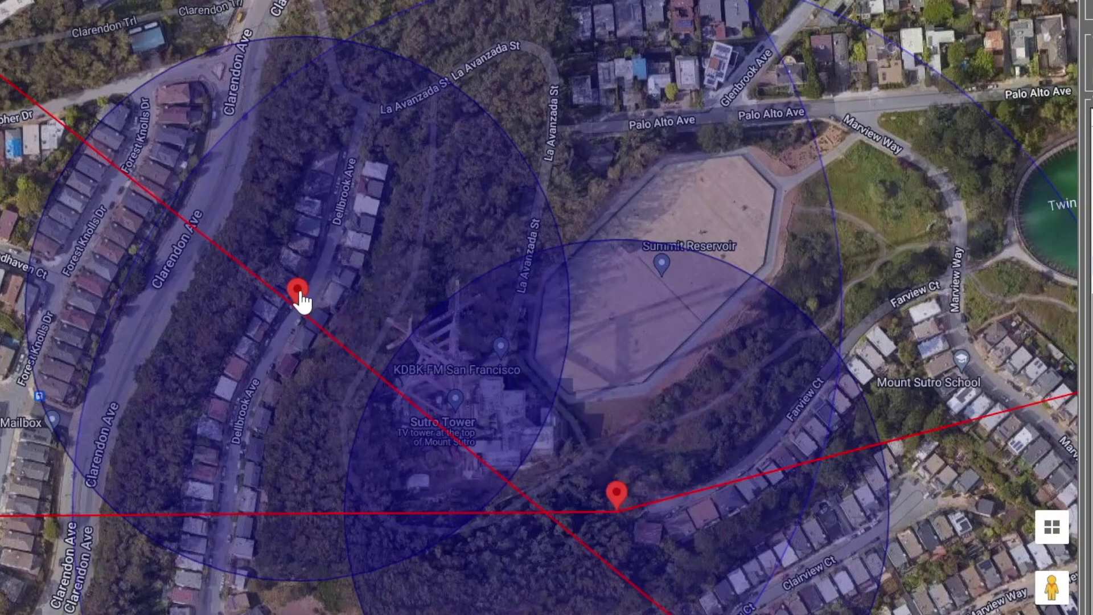
drag(300, 299, 331, 316)
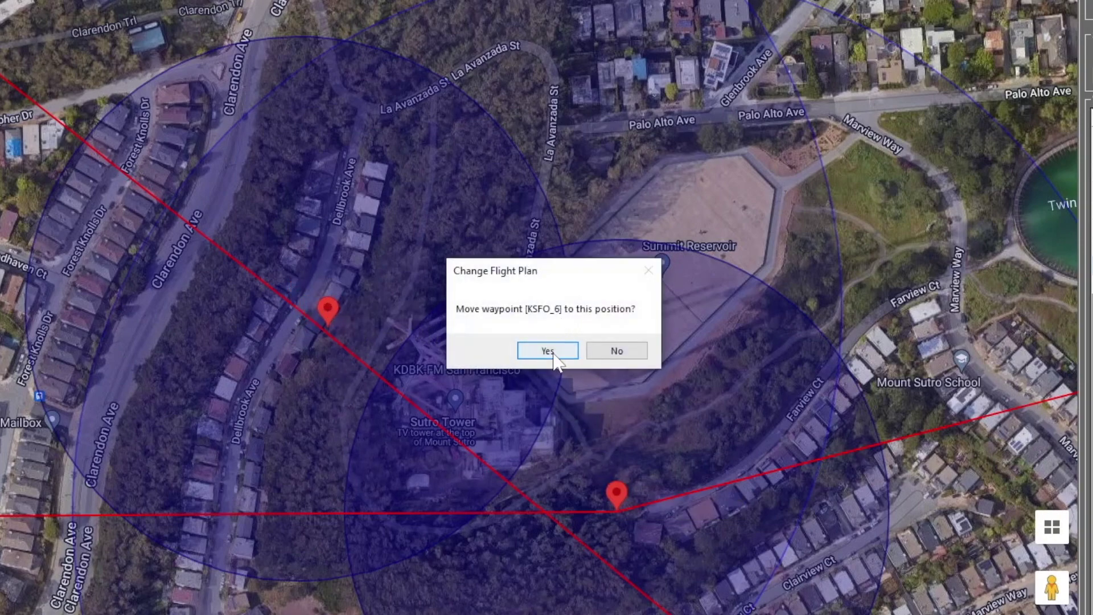
click(546, 349)
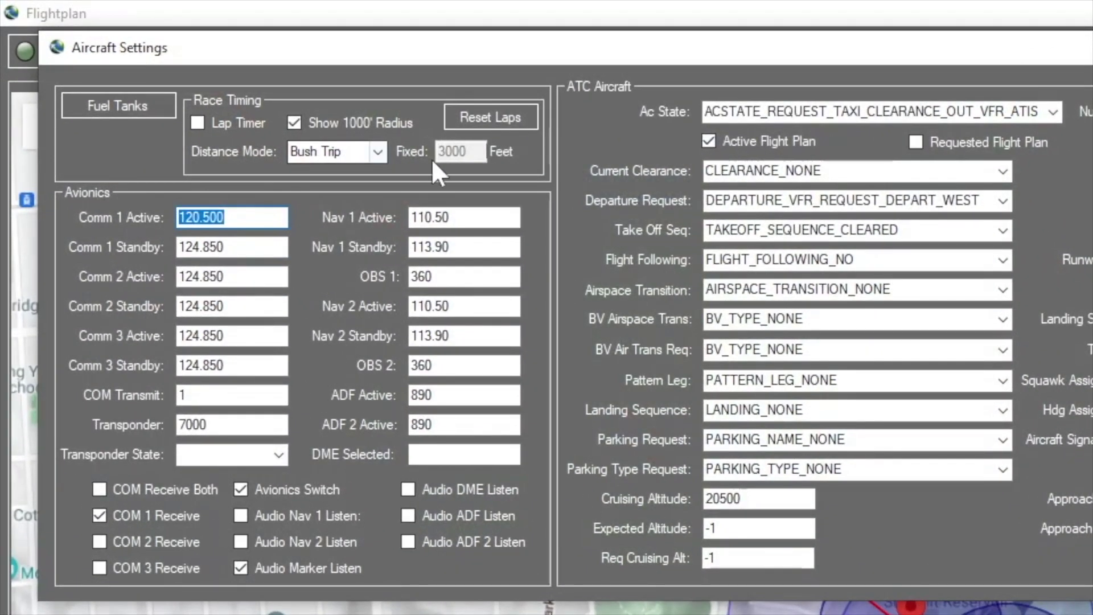
- Try the Fixed distance mode in the aircraft's race timing settings
click(378, 149)
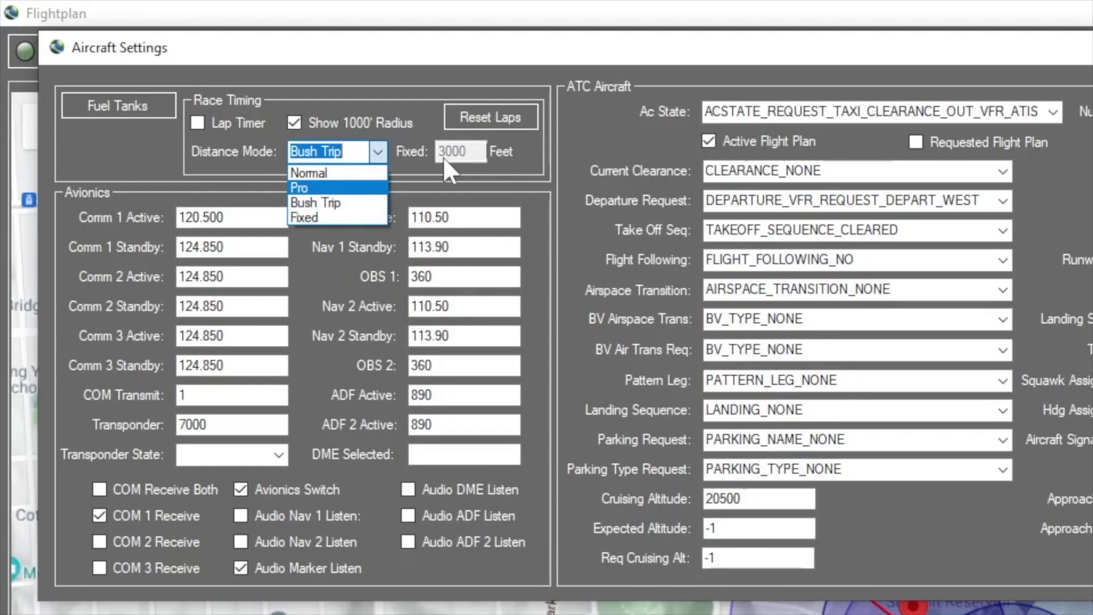
click(312, 215)
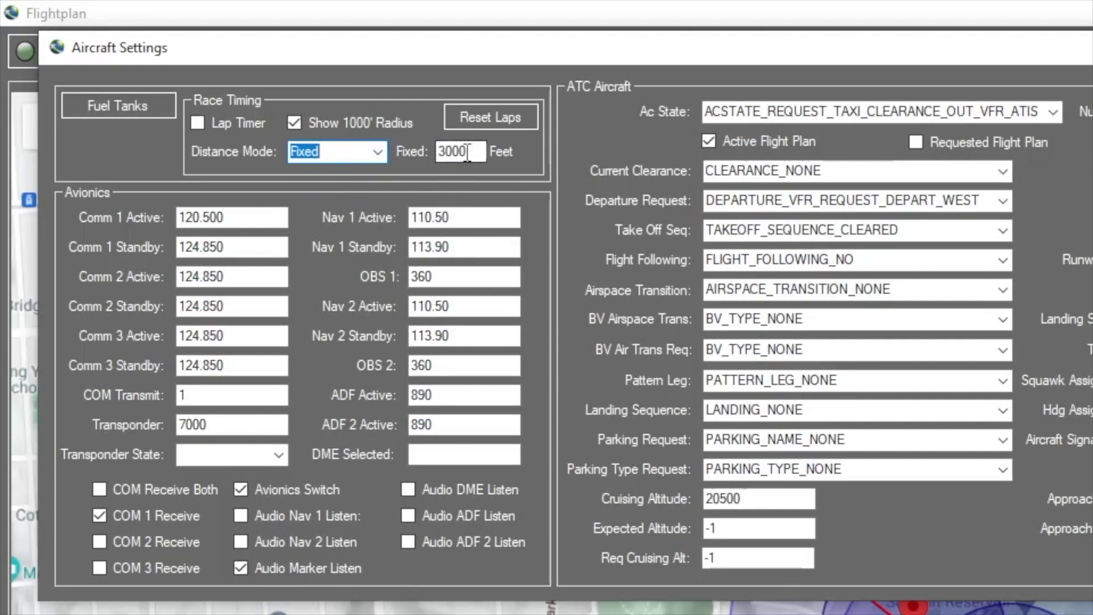
drag(468, 151, 369, 155)
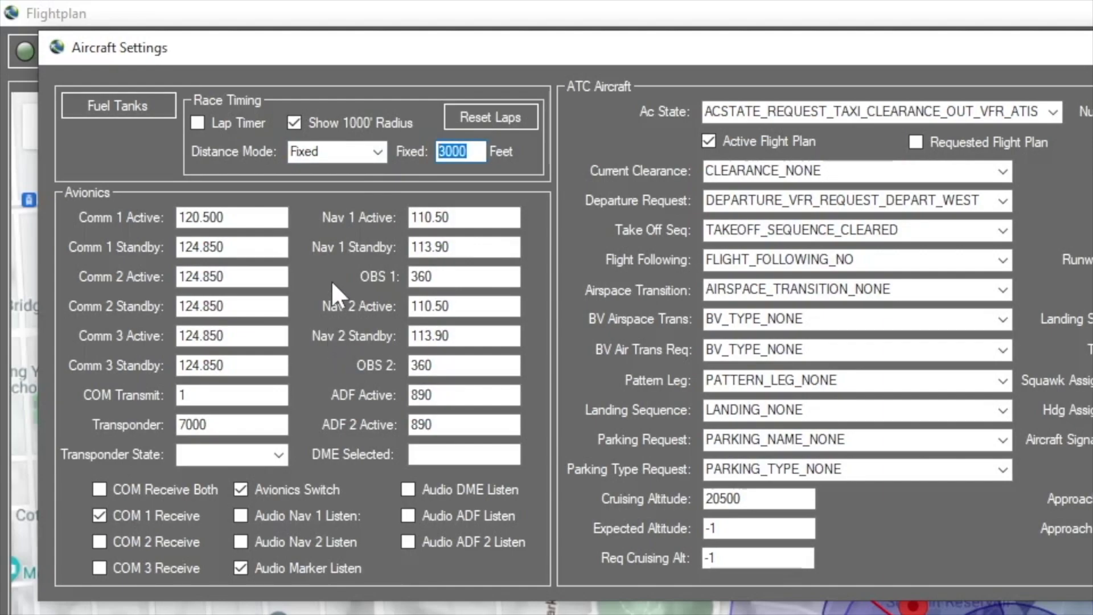
- Set the race timing distance mode to Normal and close the aircraft settings
click(377, 152)
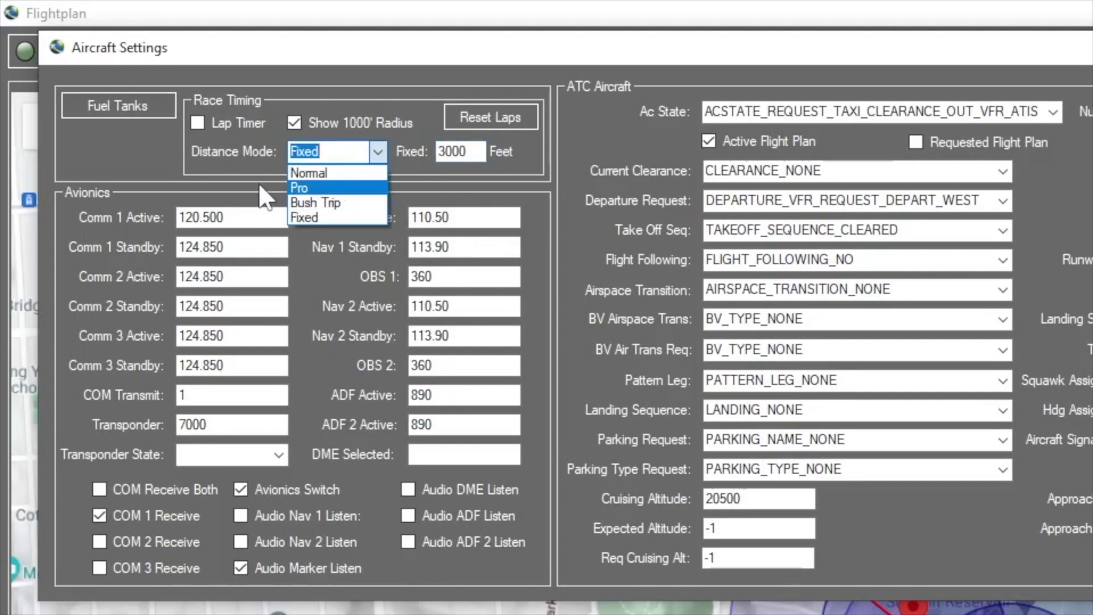
click(308, 170)
click(1009, 28)
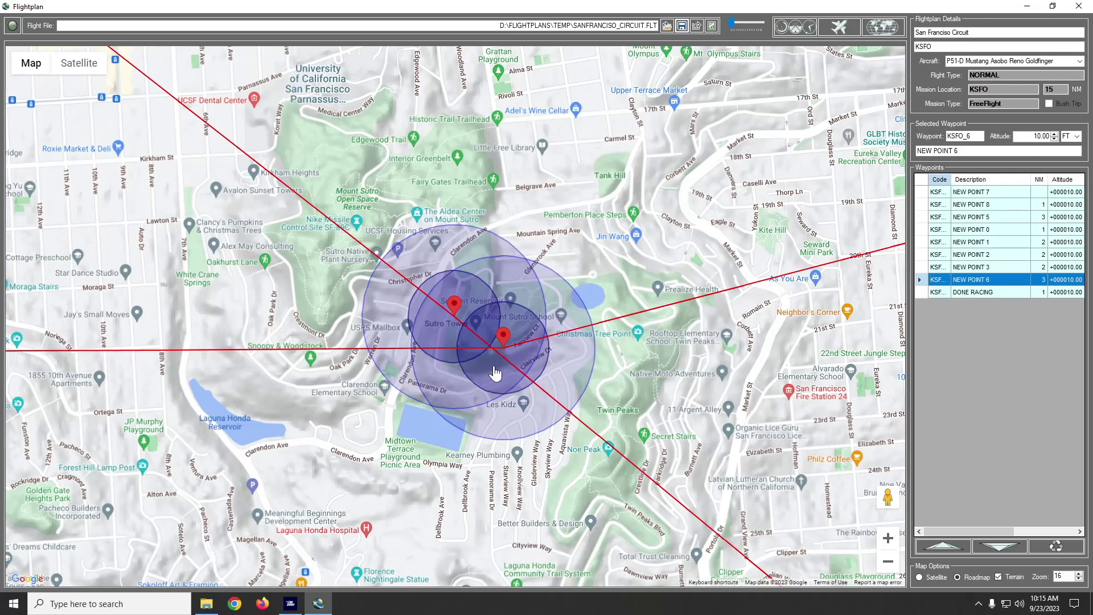
- Move waypoint KSFO_6 northwest to the Nike Missile Control Site on Mount Sutro
click(891, 541)
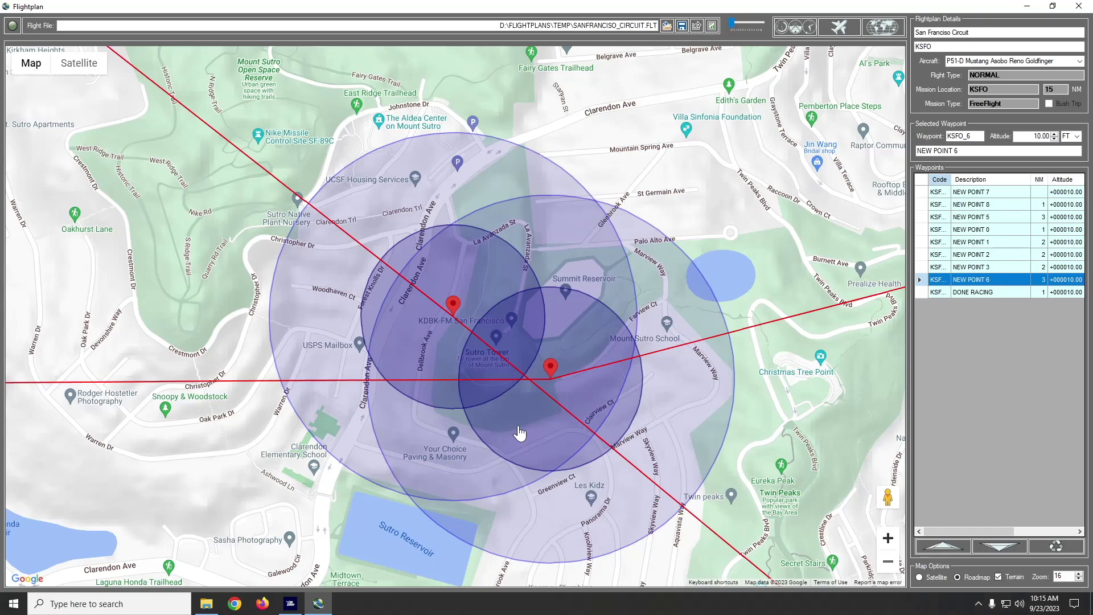
drag(519, 433, 518, 433)
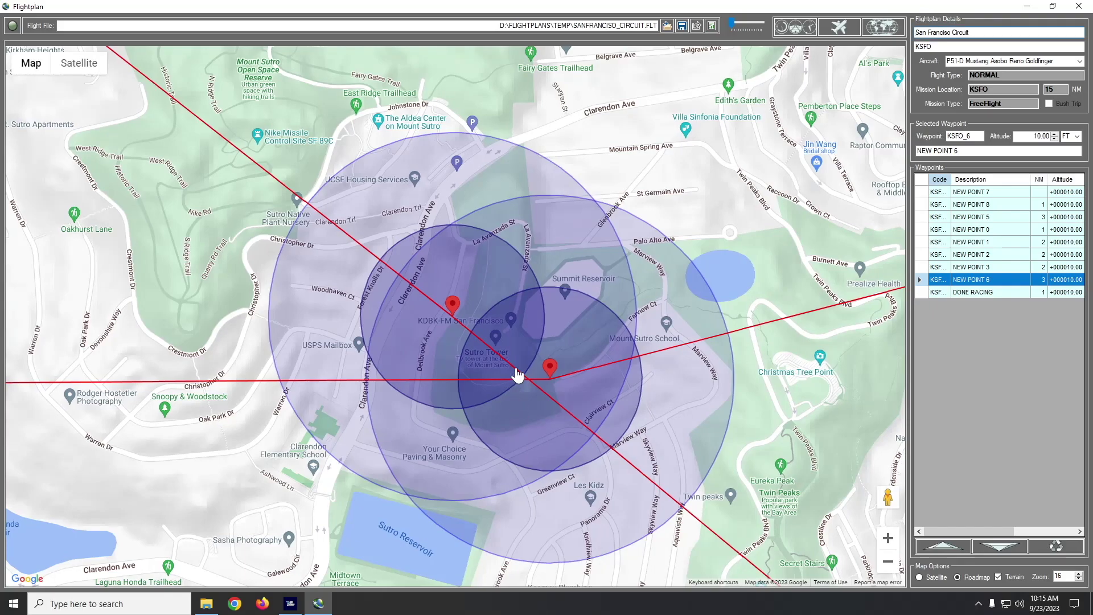
mouse_move(451, 310)
mouse_down()
mouse_move(232, 192)
mouse_move(173, 117)
mouse_move(262, 140)
mouse_move(253, 127)
mouse_up()
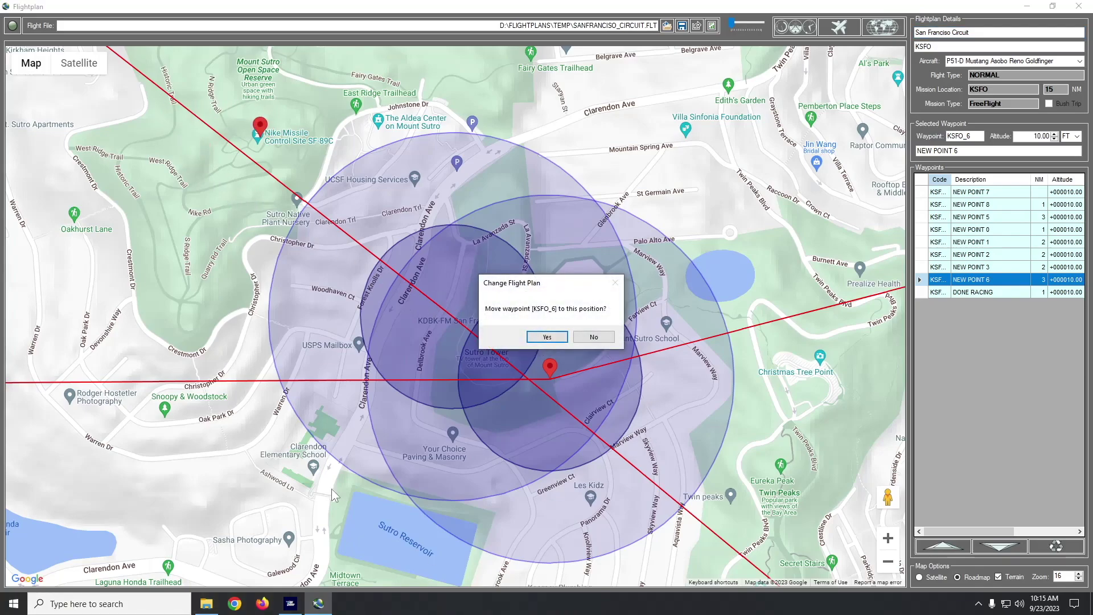
click(546, 337)
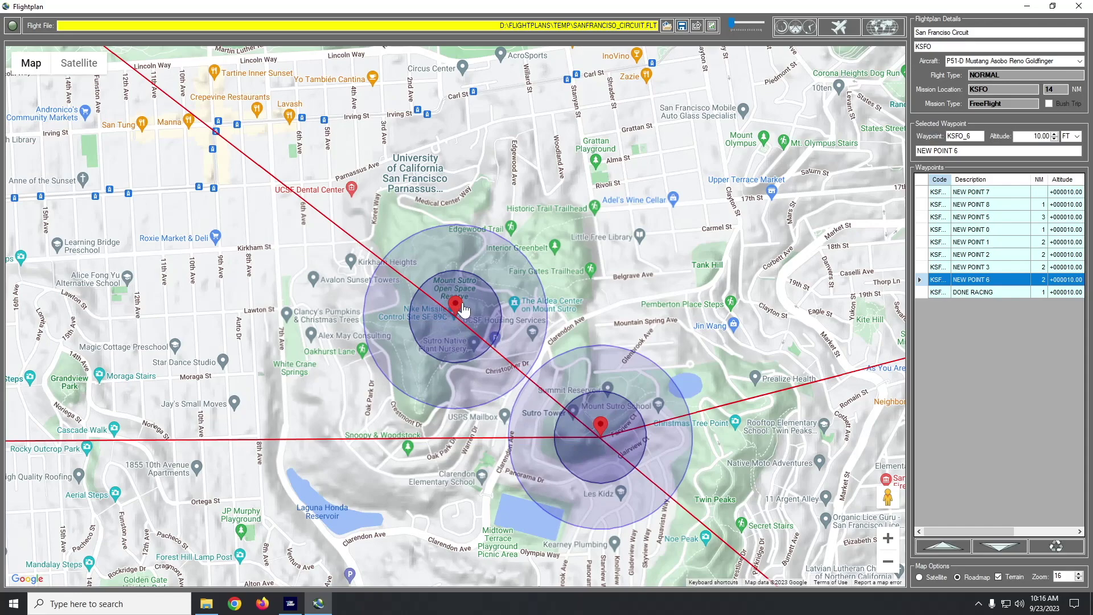
- Move waypoint KSFO_6 from the Nike Missile Control Site to just northwest of Sutro Tower, beside the Summit Reservoir
mouse_move(587, 516)
mouse_down()
mouse_move(439, 457)
mouse_move(483, 470)
mouse_up()
mouse_move(349, 262)
mouse_down()
mouse_move(367, 293)
mouse_move(428, 332)
mouse_move(430, 321)
mouse_move(433, 336)
mouse_up()
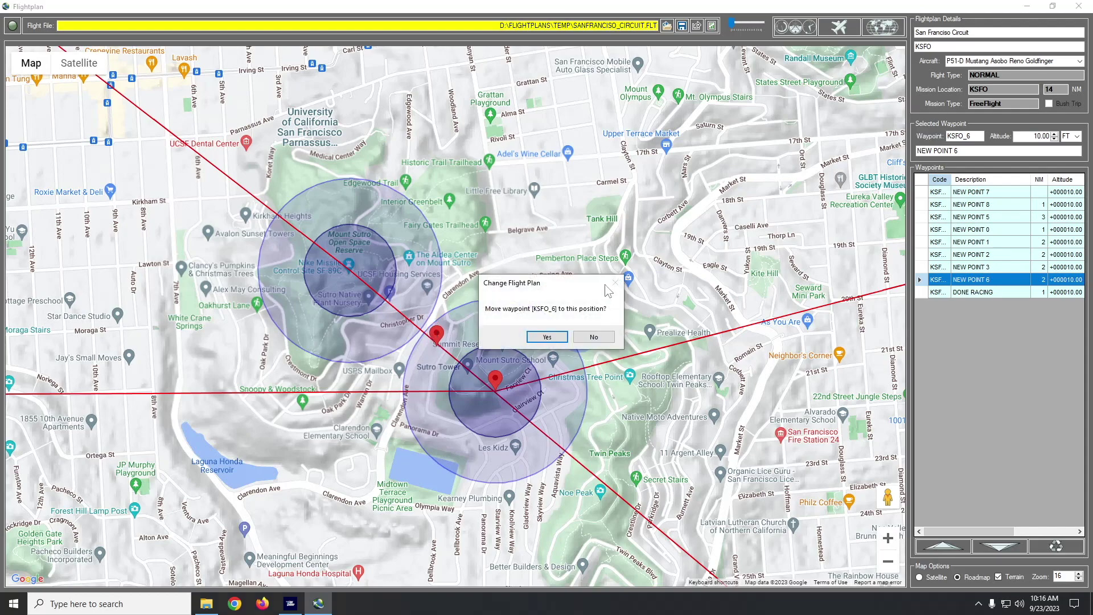
click(547, 337)
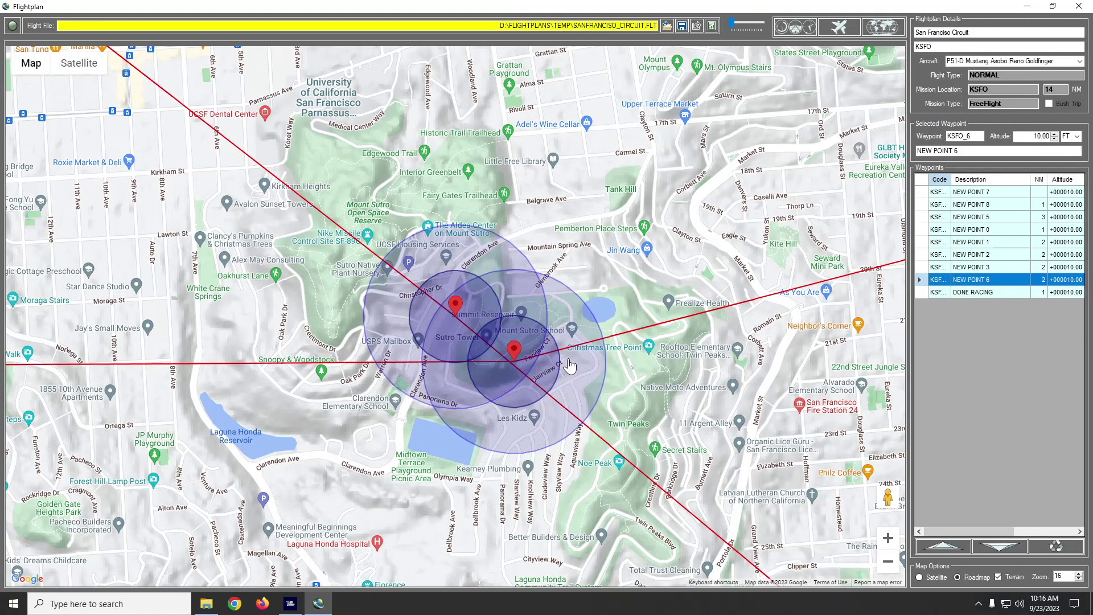
- Rename the first waypoint KSFO_7 near Sunset Reservoir as READY and set its description to GET READY
drag(645, 389, 465, 381)
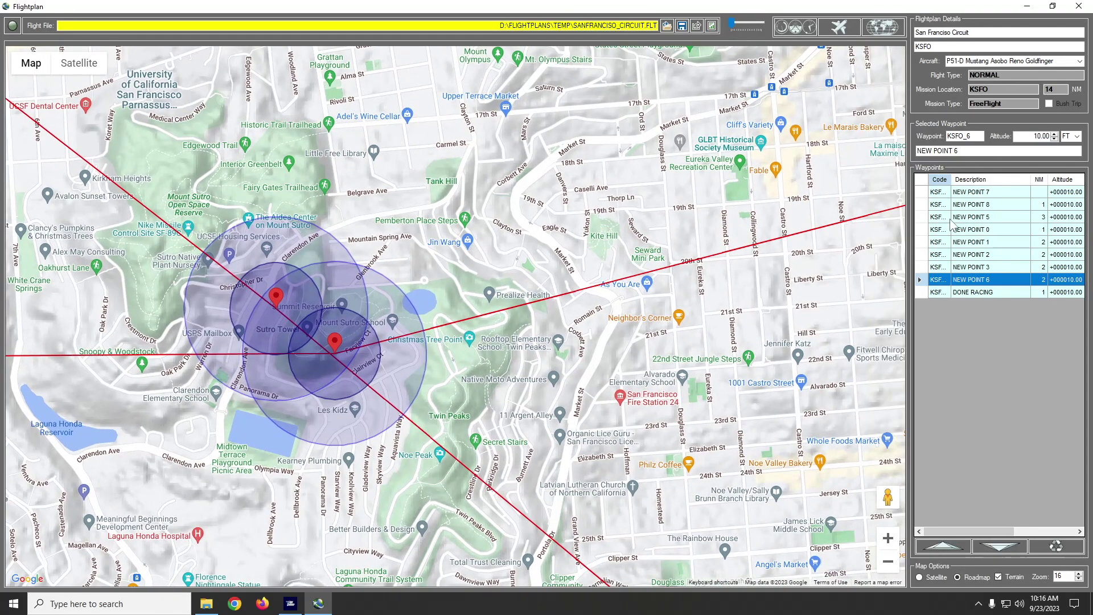
drag(176, 416, 643, 370)
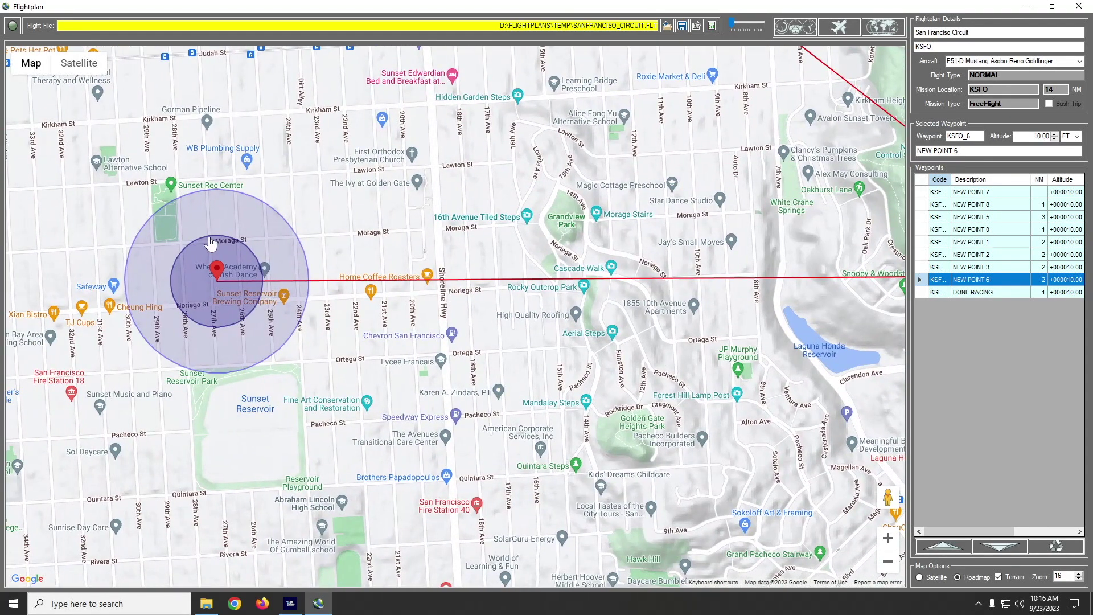
click(217, 269)
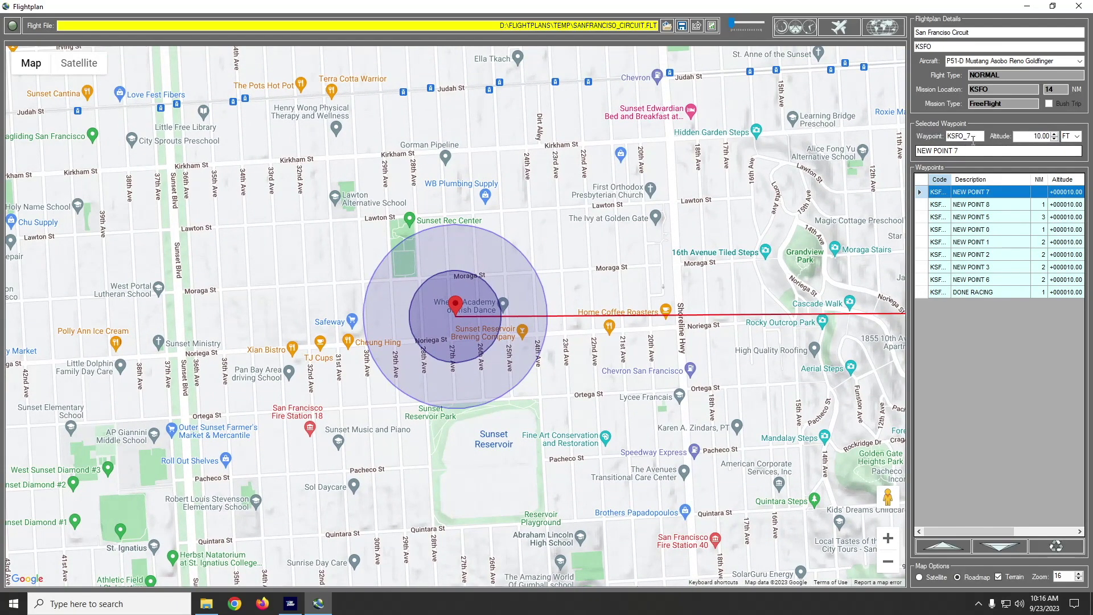
double_click(975, 136)
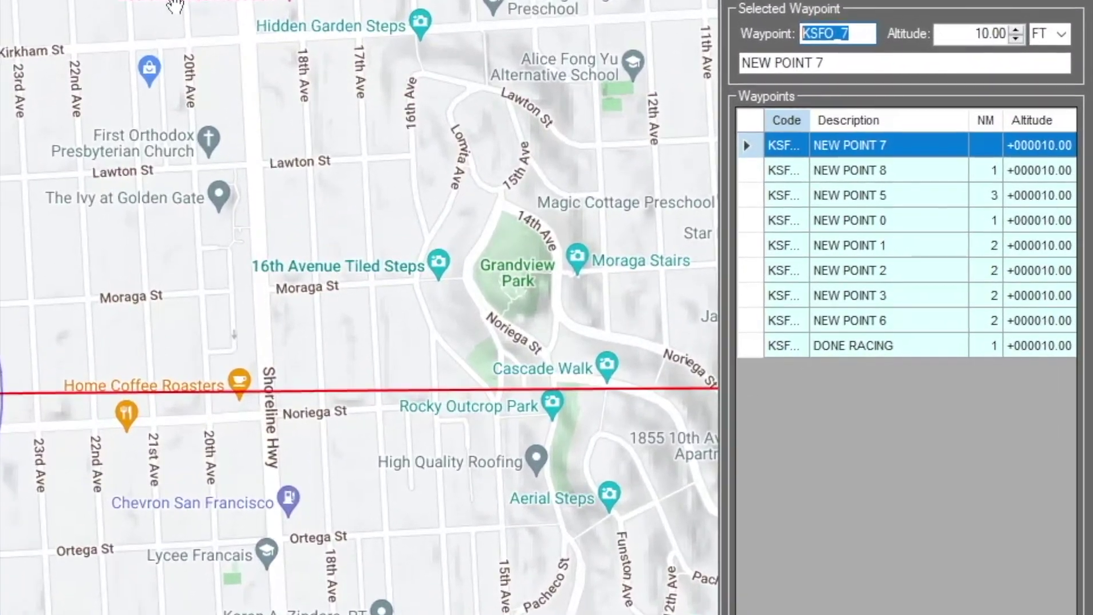
text(READY)
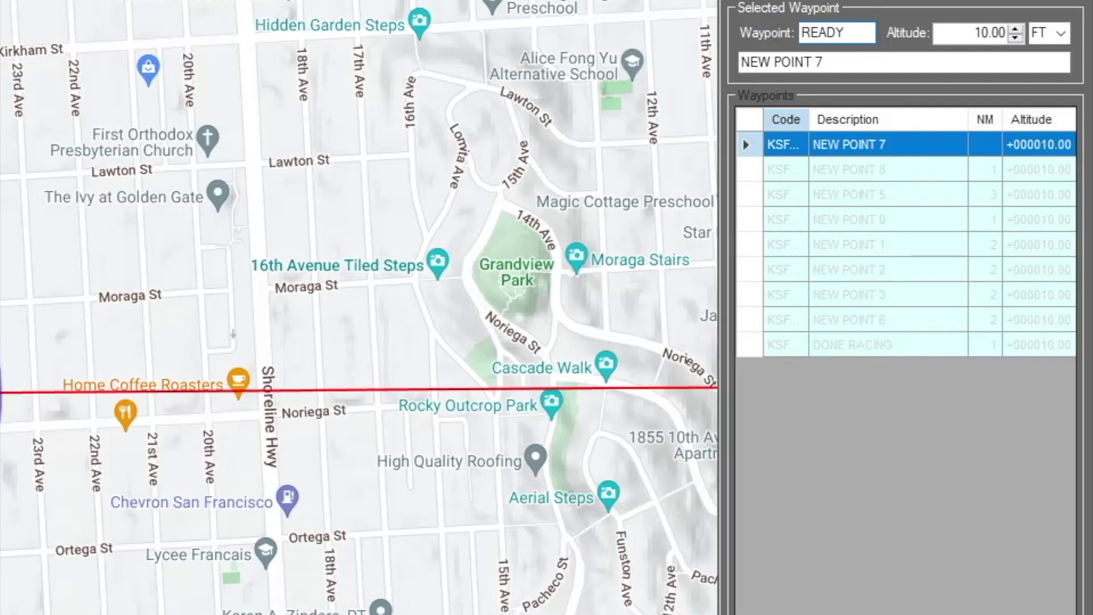
key(Return)
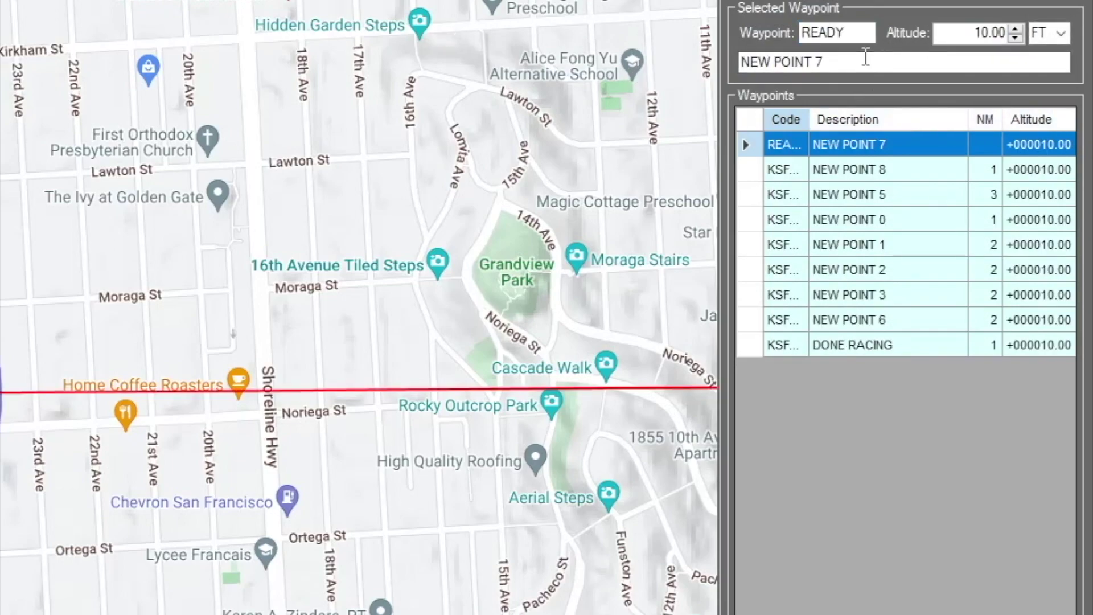
click(865, 57)
text(GET READY)
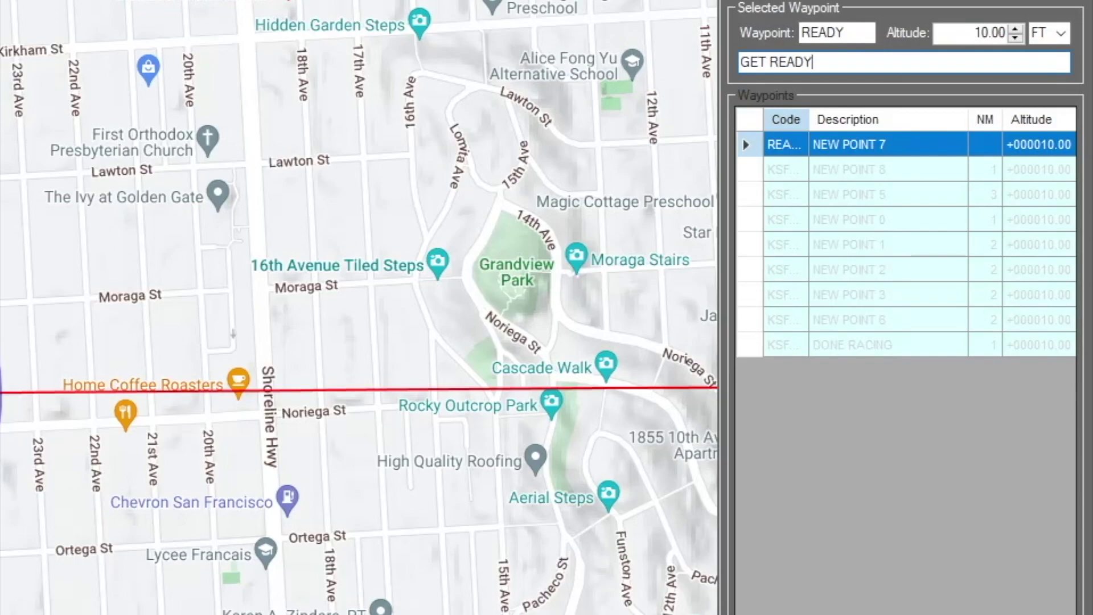
key(Return)
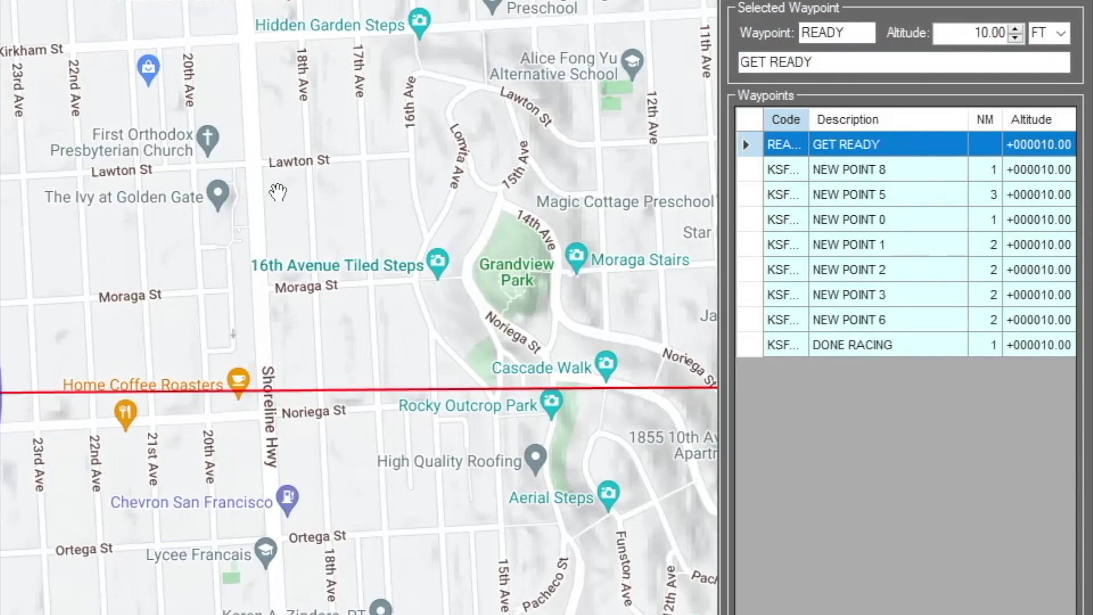
- Set the altitude of the READY waypoint to 1000 ft
double_click(969, 33)
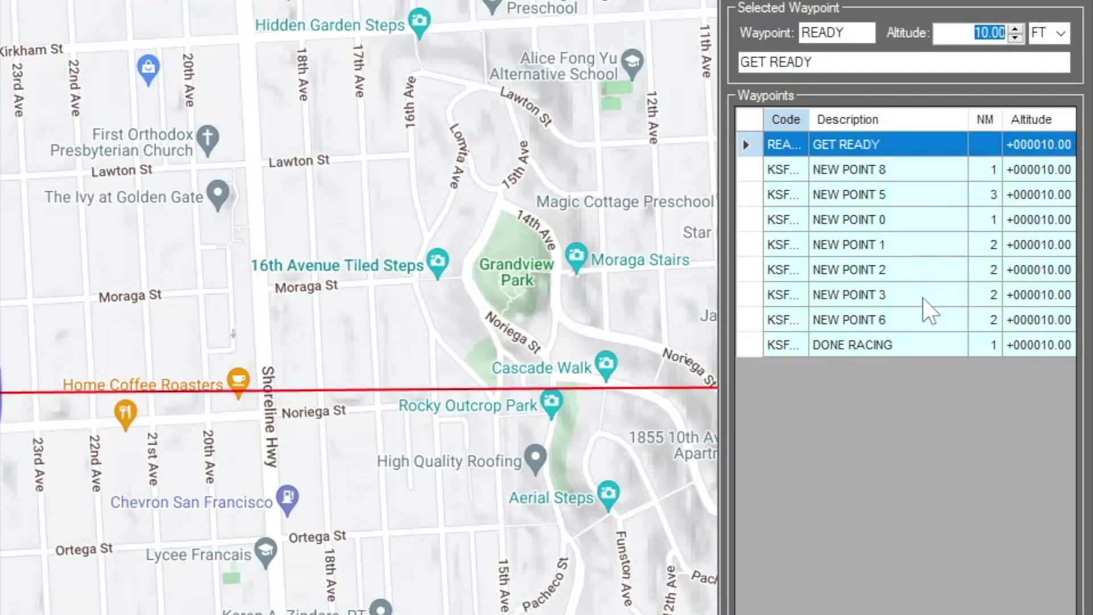
text(1)
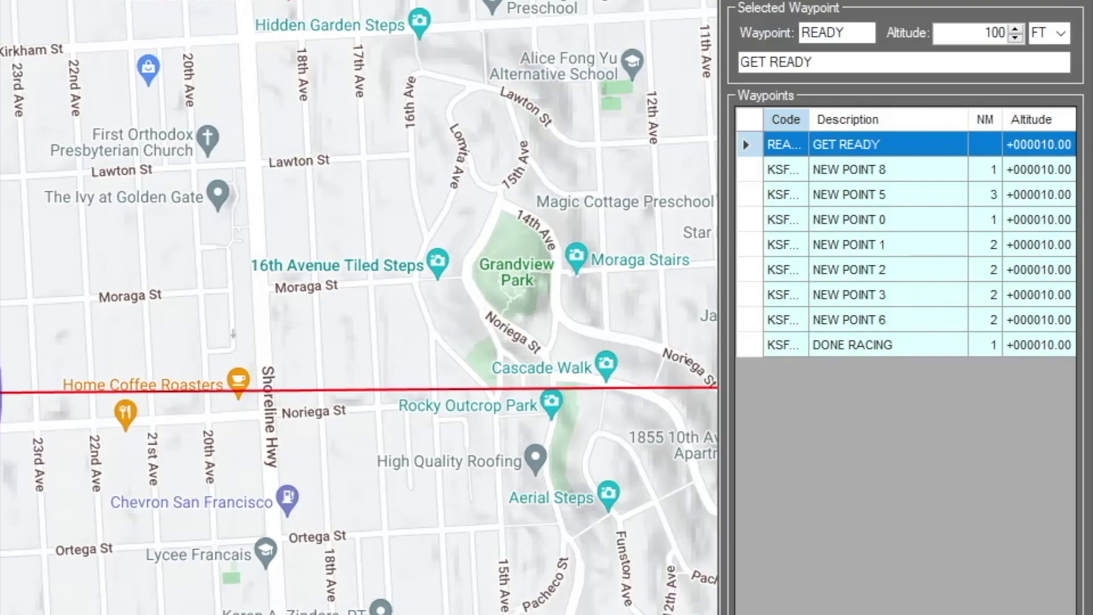
key(Return)
- Rename the second waypoint, KSFO_8, as START and set its description to SUTRO TOWER
click(810, 174)
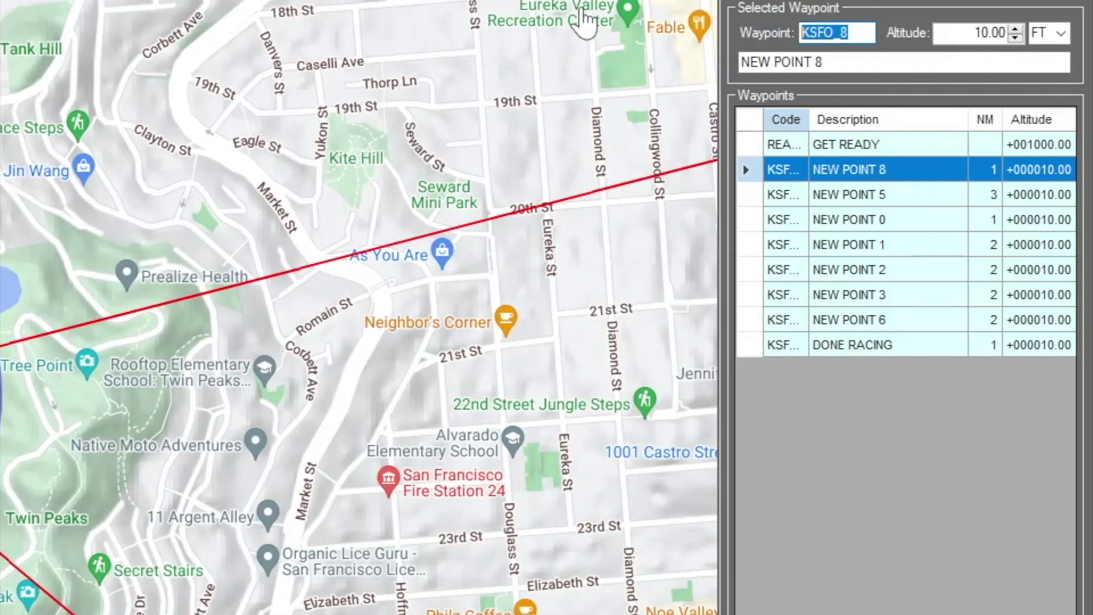
text(START)
key(Return)
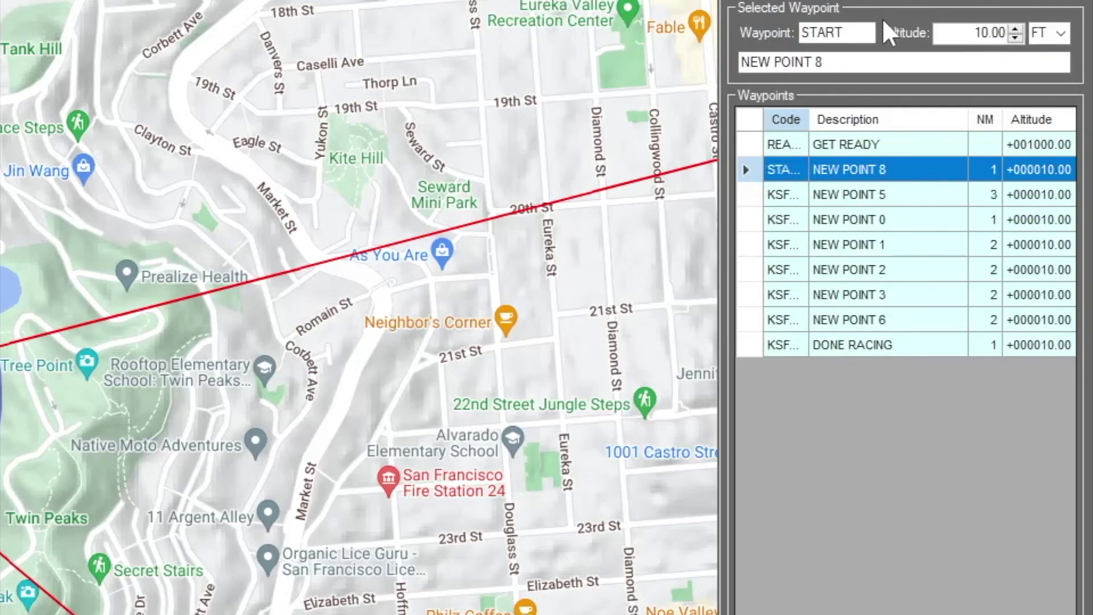
click(845, 68)
text(SUG)
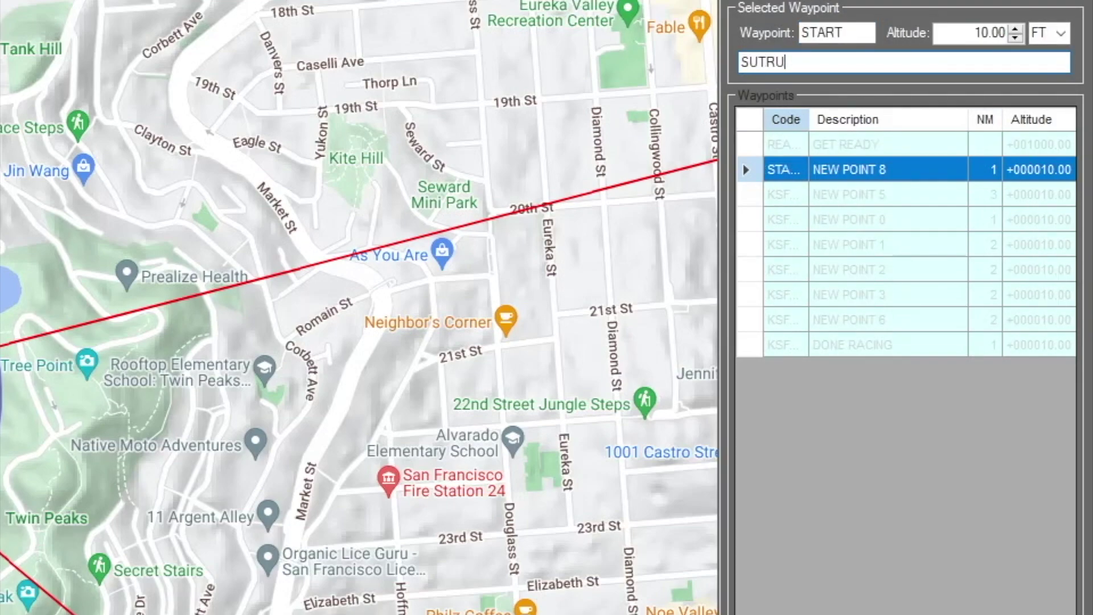
text(RO TOWER)
key(Return)
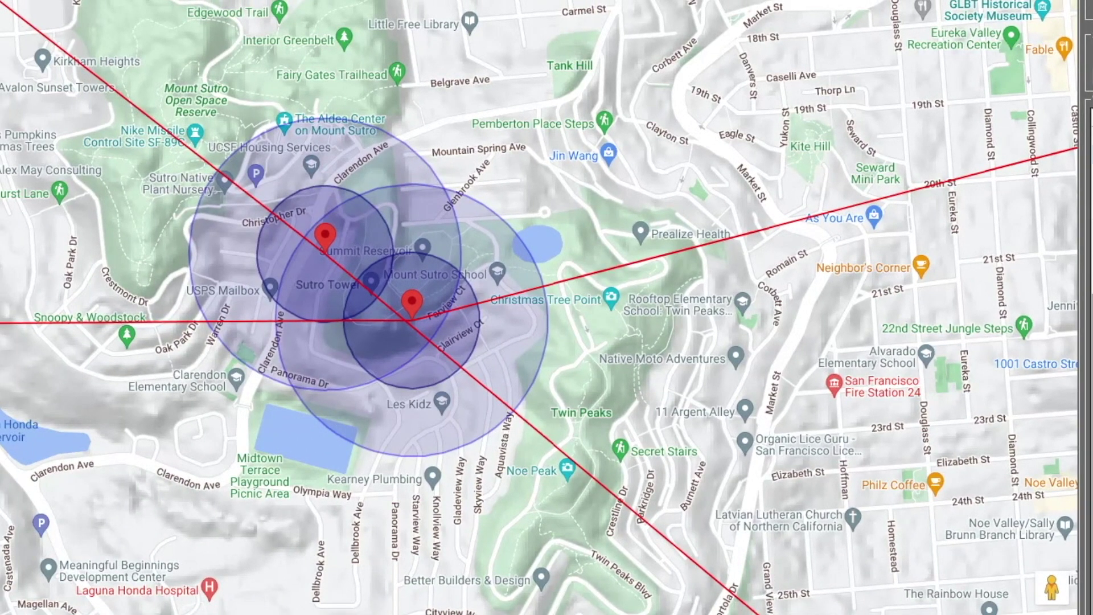
- Set the altitude of the START waypoint at Sutro Tower to 1200 ft
scroll(409, 302, down, 2)
drag(587, 431, 701, 523)
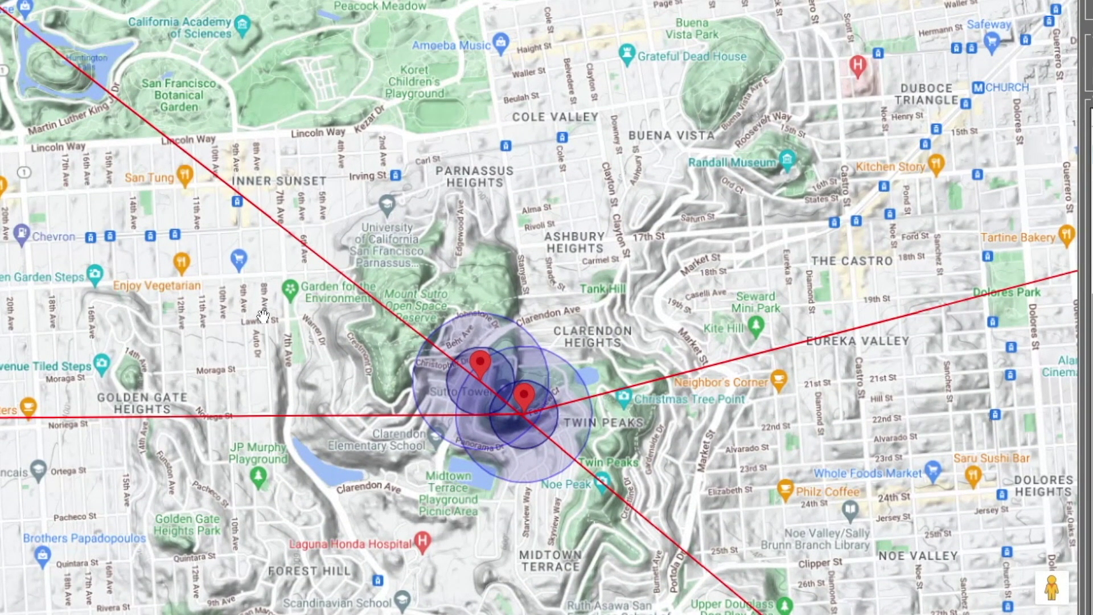
drag(409, 223, 435, 224)
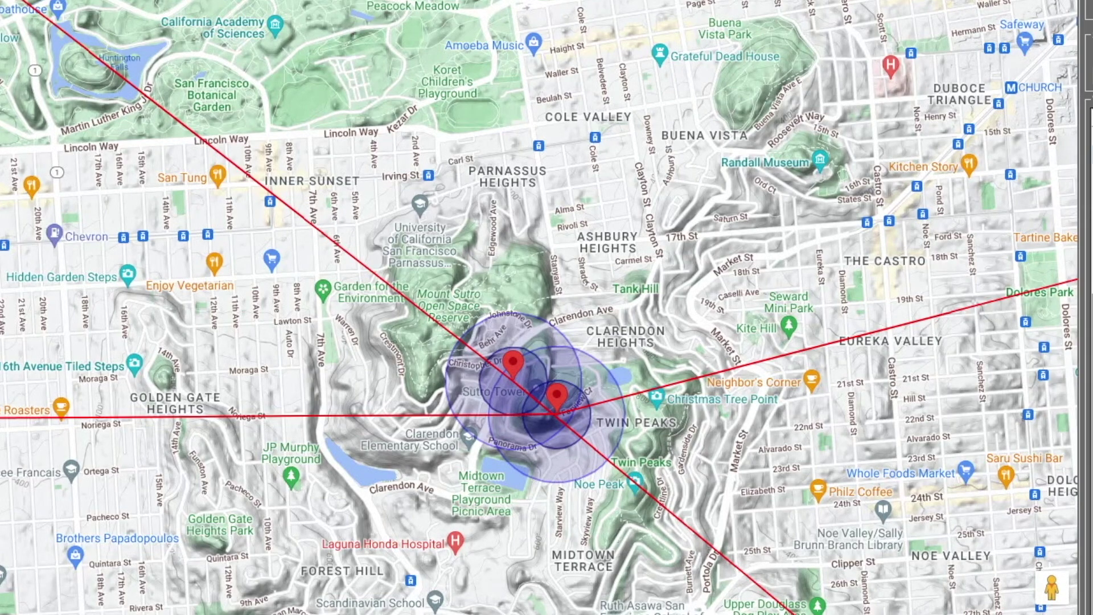
scroll(411, 302, up, 2)
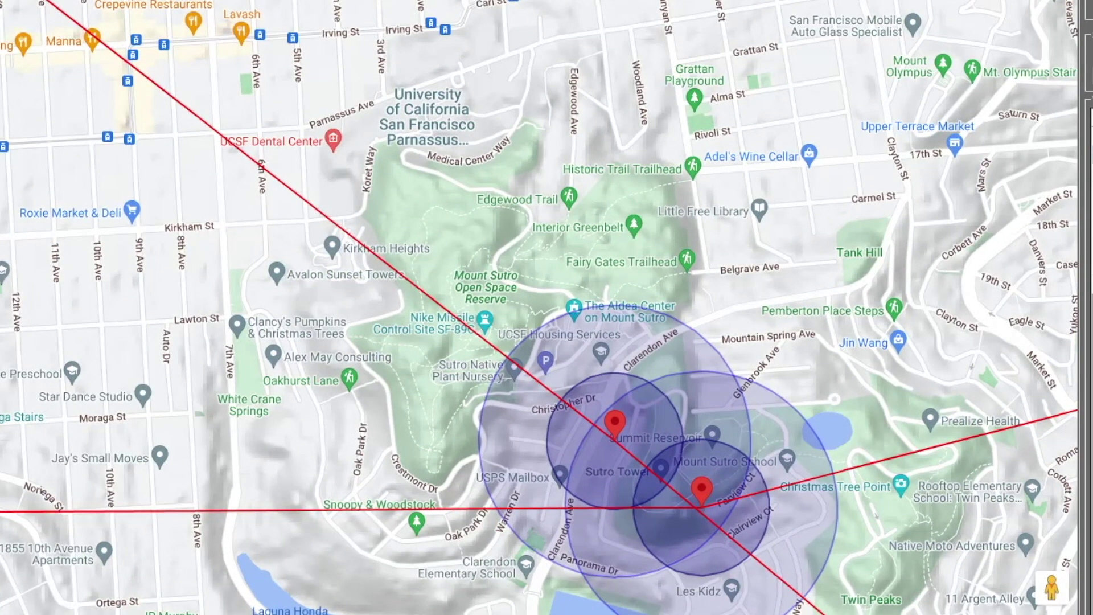
scroll(437, 321, down, 2)
drag(603, 398, 412, 369)
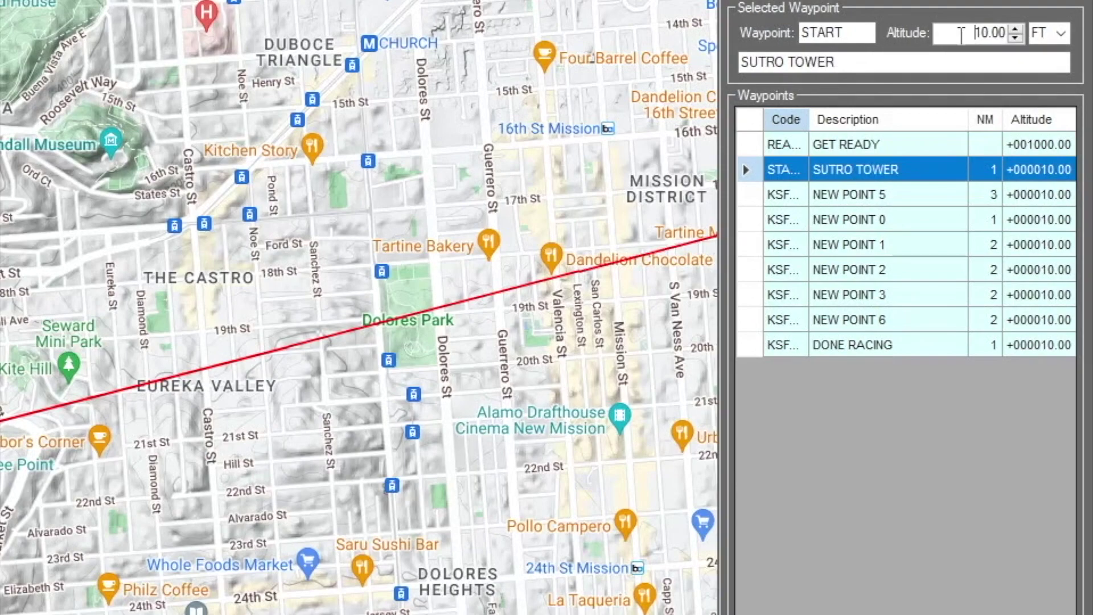
drag(961, 35, 1005, 33)
text(1200)
key(Return)
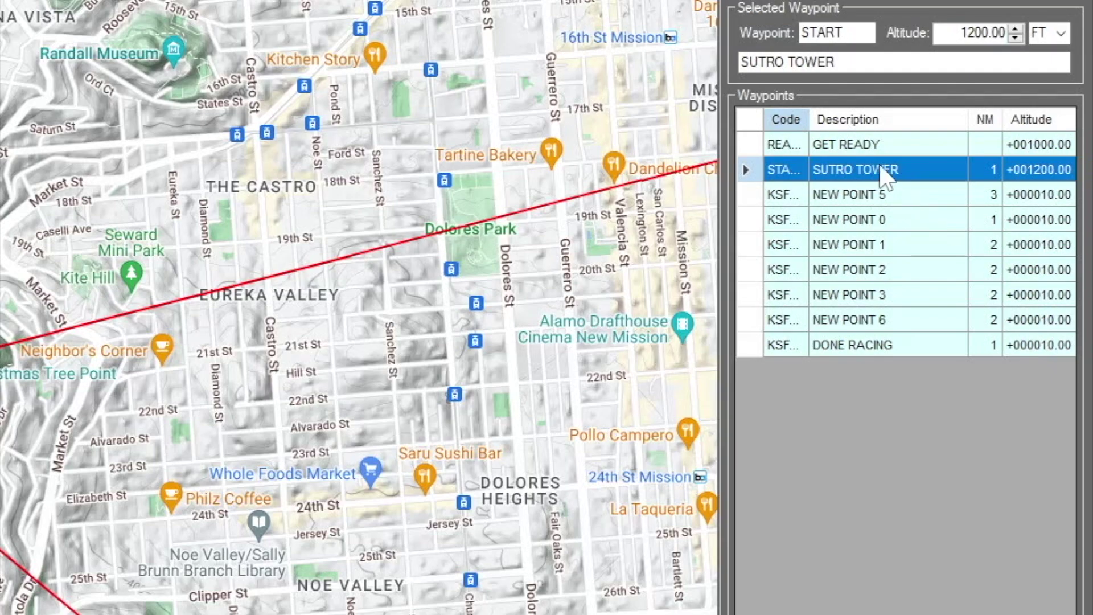
- Rename the third waypoint, KSFO_5, as T1 and set its description to CHASE CENTER
click(796, 195)
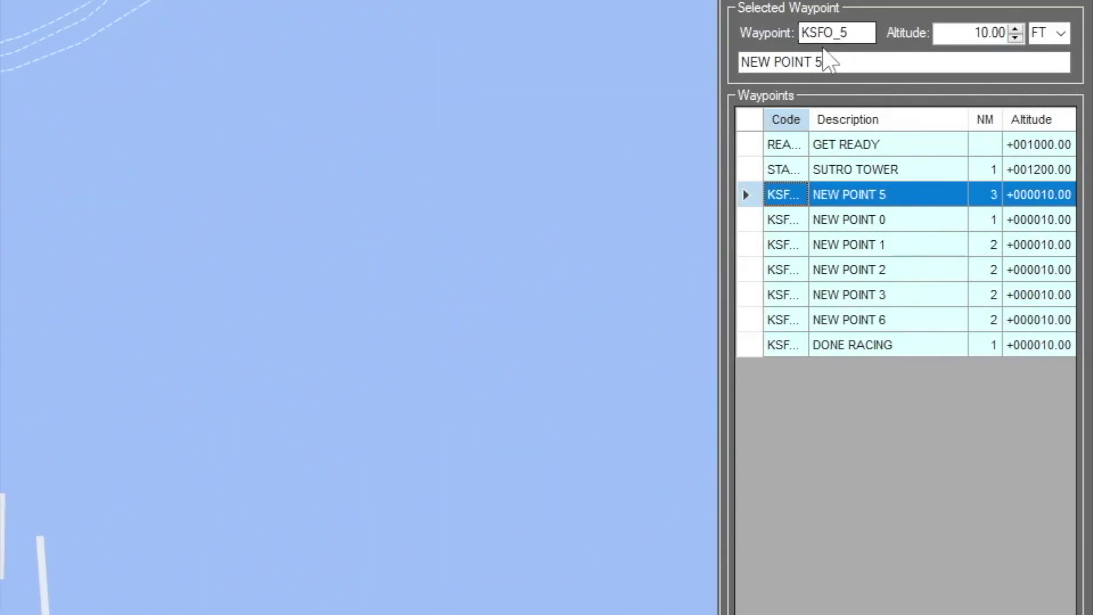
drag(859, 32, 614, 37)
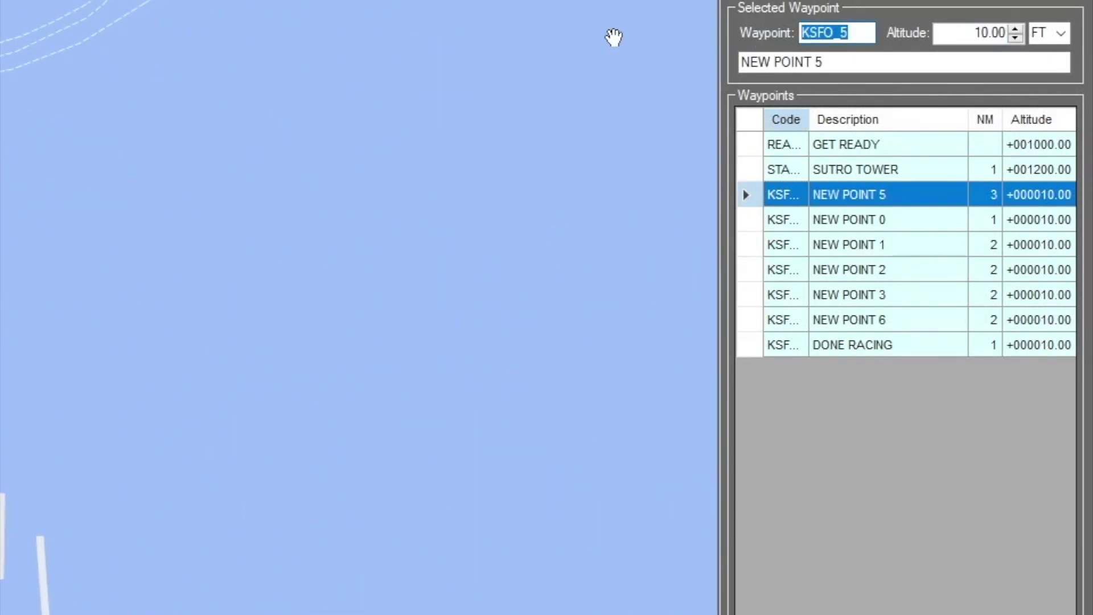
text(T1)
key(Return)
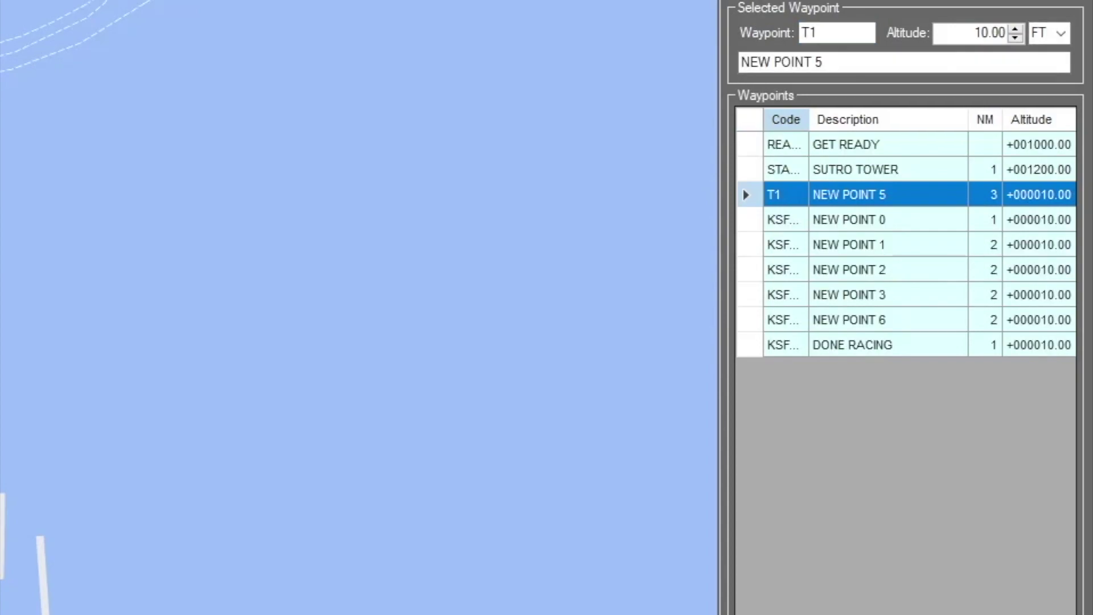
drag(902, 64, 356, 49)
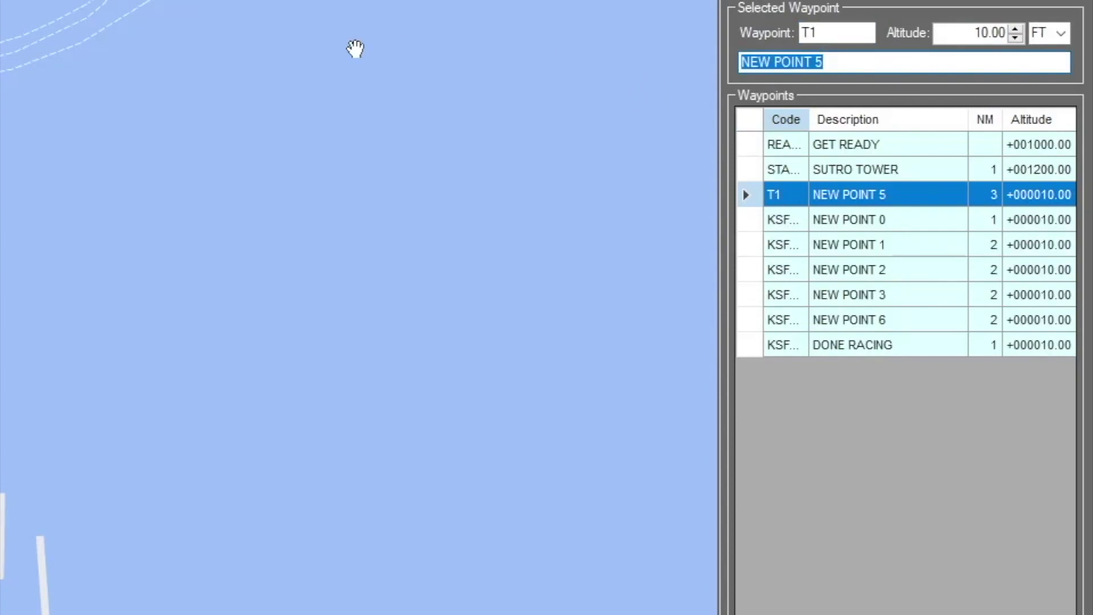
text(CHASE CENTER)
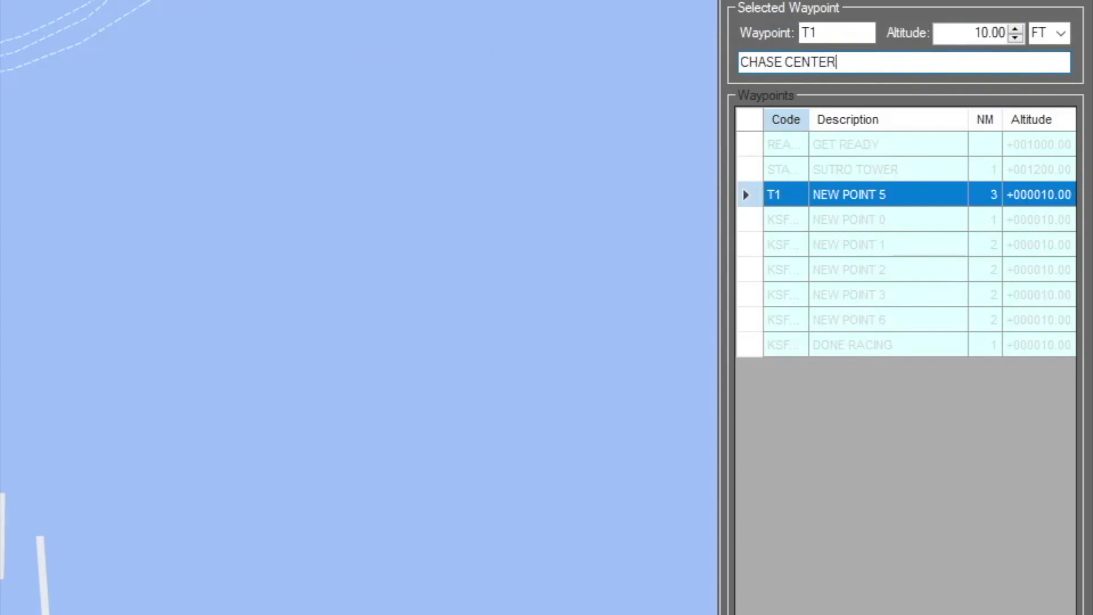
- Set the altitude of the T1 waypoint to 300 ft
click(942, 38)
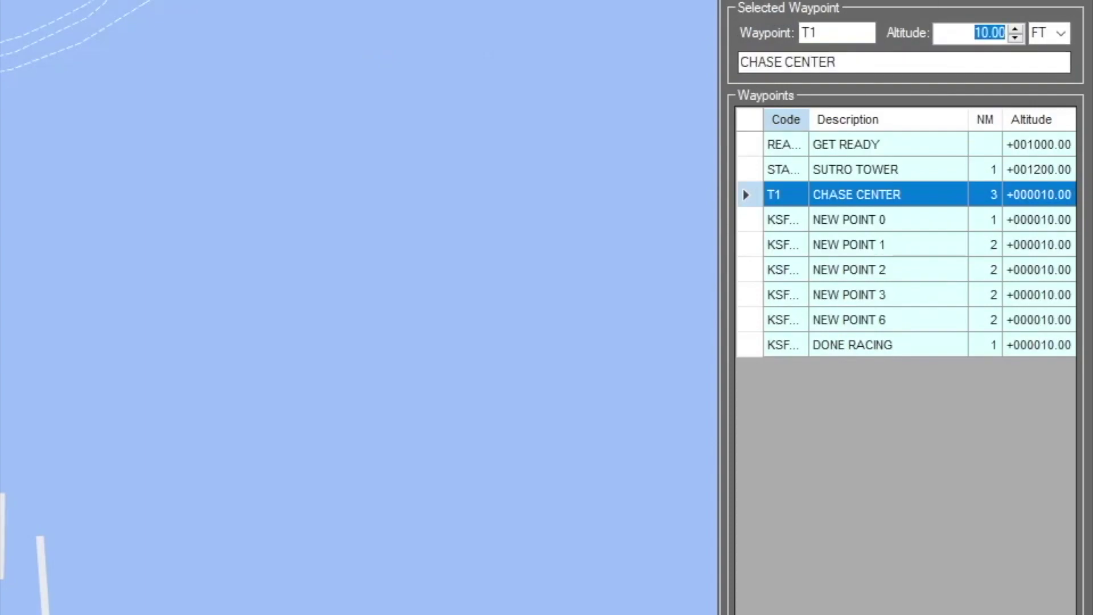
text(300)
key(Return)
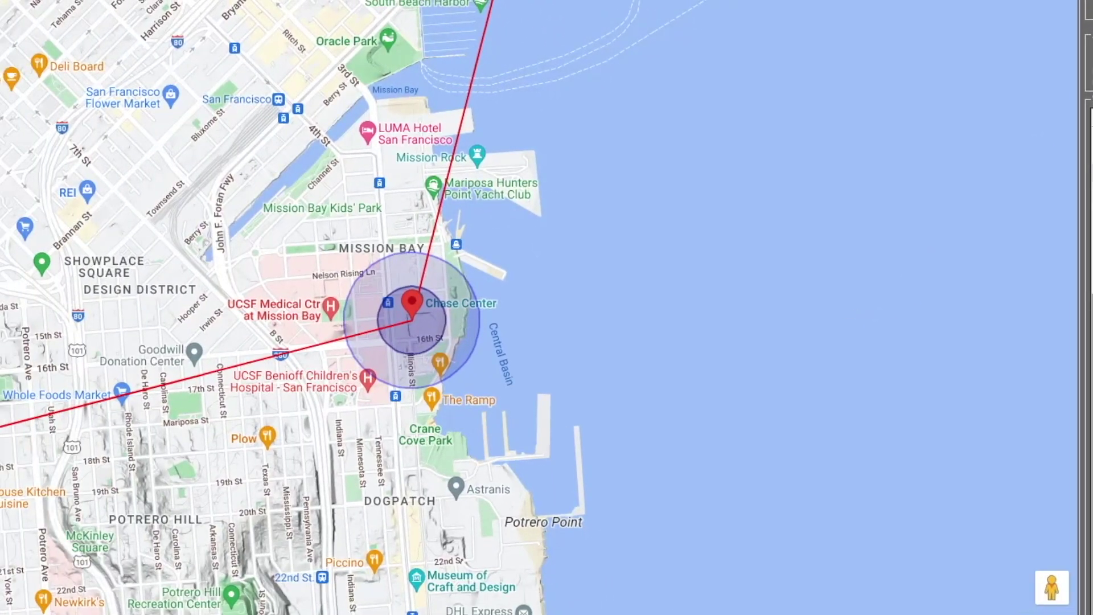
- Examine the T1 waypoint's position at Chase Center on tilted satellite imagery
scroll(856, 318, up, 3)
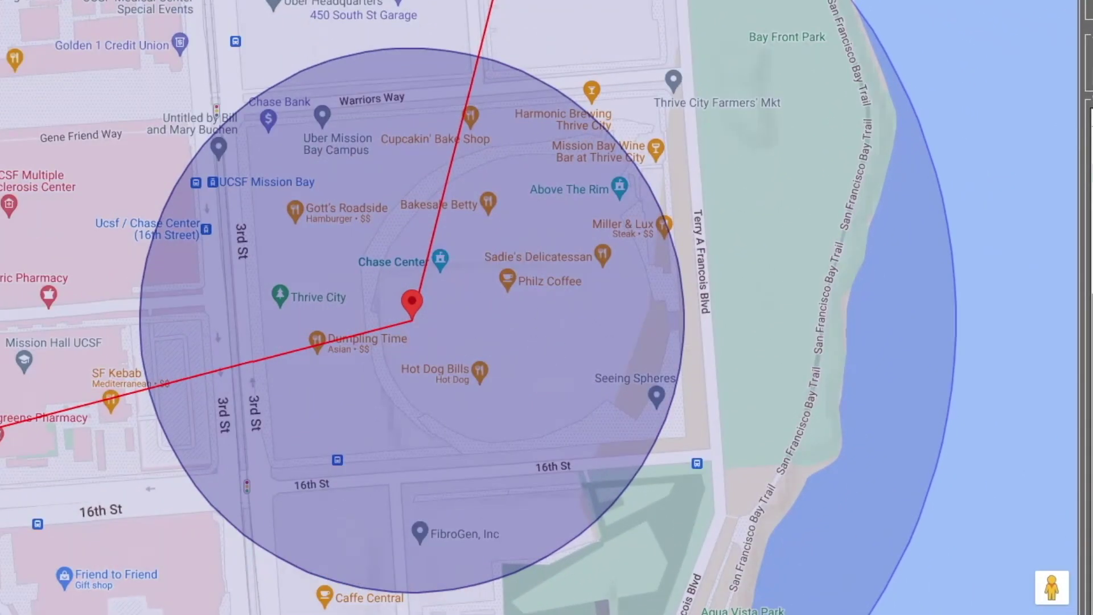
click(2, 370)
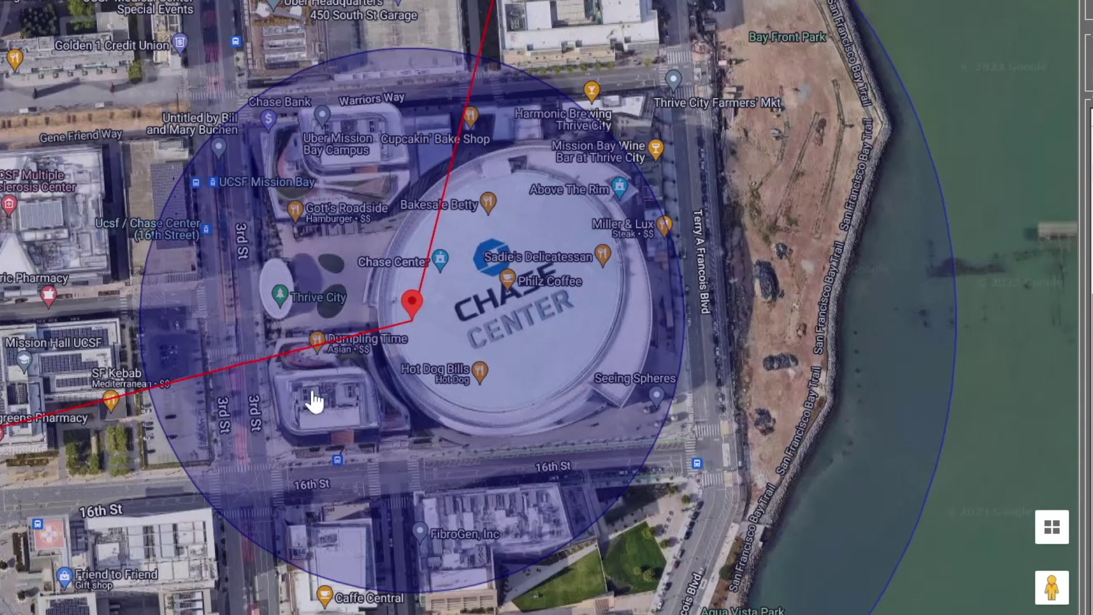
mouse_move(375, 444)
mouse_down()
mouse_move(719, 398)
mouse_move(325, 359)
mouse_up()
click(1054, 536)
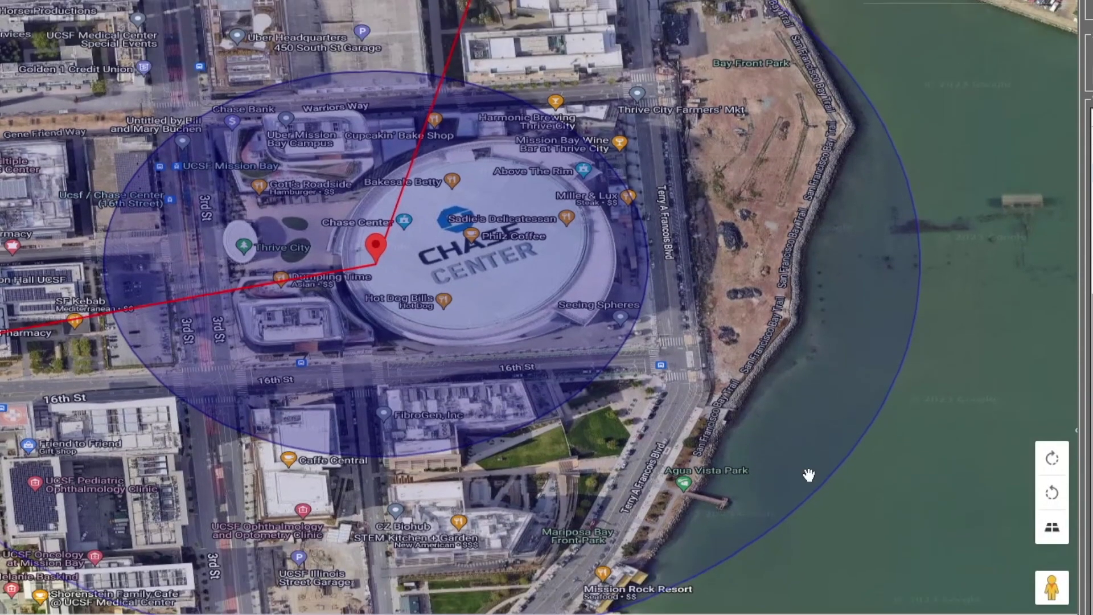
drag(155, 528, 302, 597)
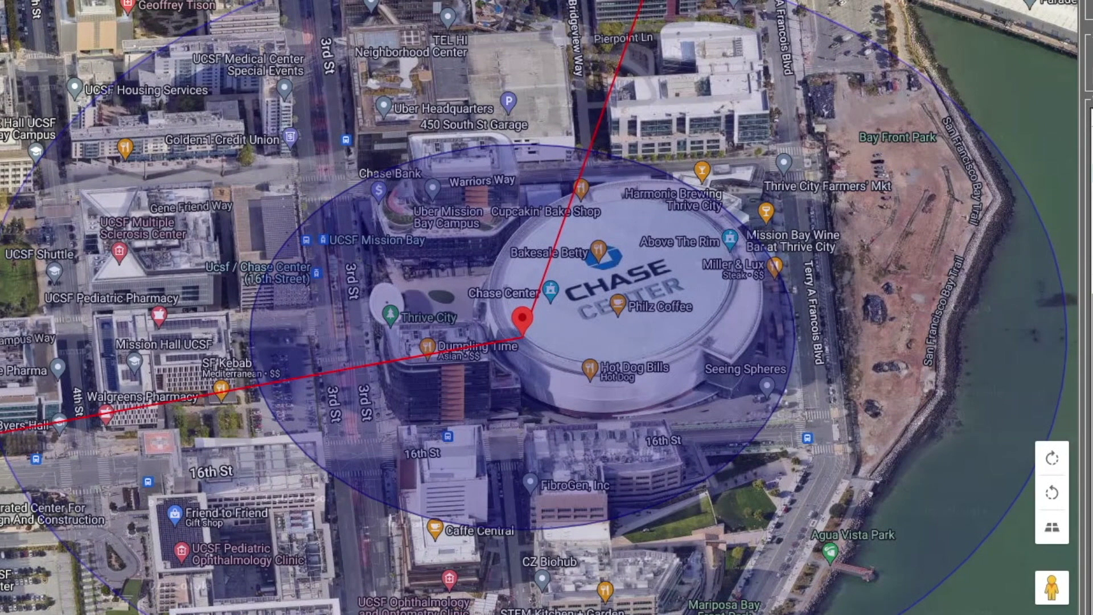
- Hide the radius circles around the waypoints and move waypoint T1 northeast onto the logo on the Chase Center roof
click(530, 1)
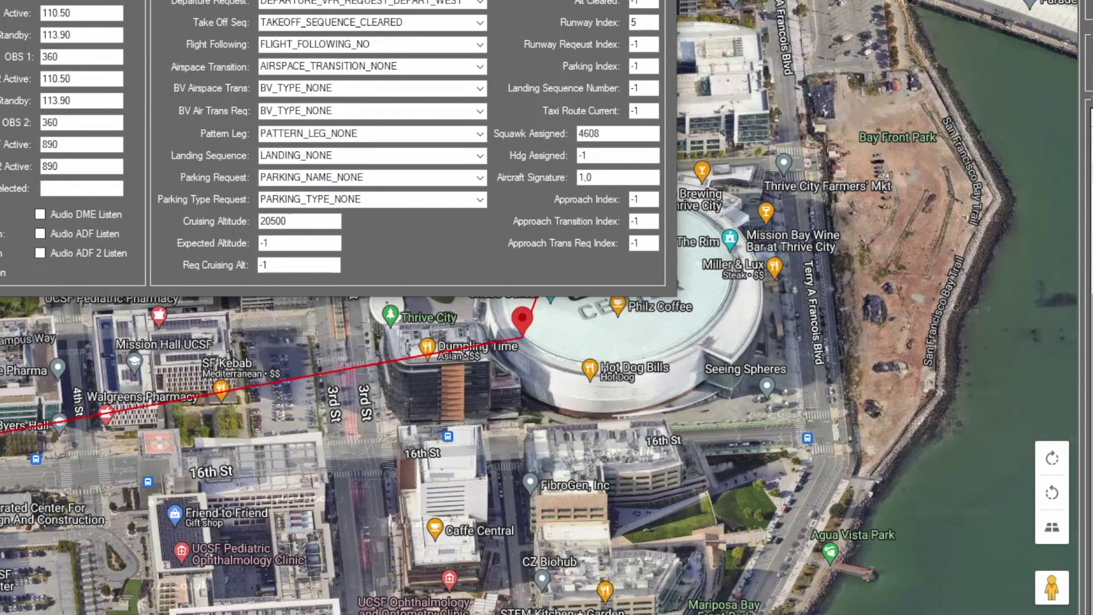
drag(397, 1, 307, 600)
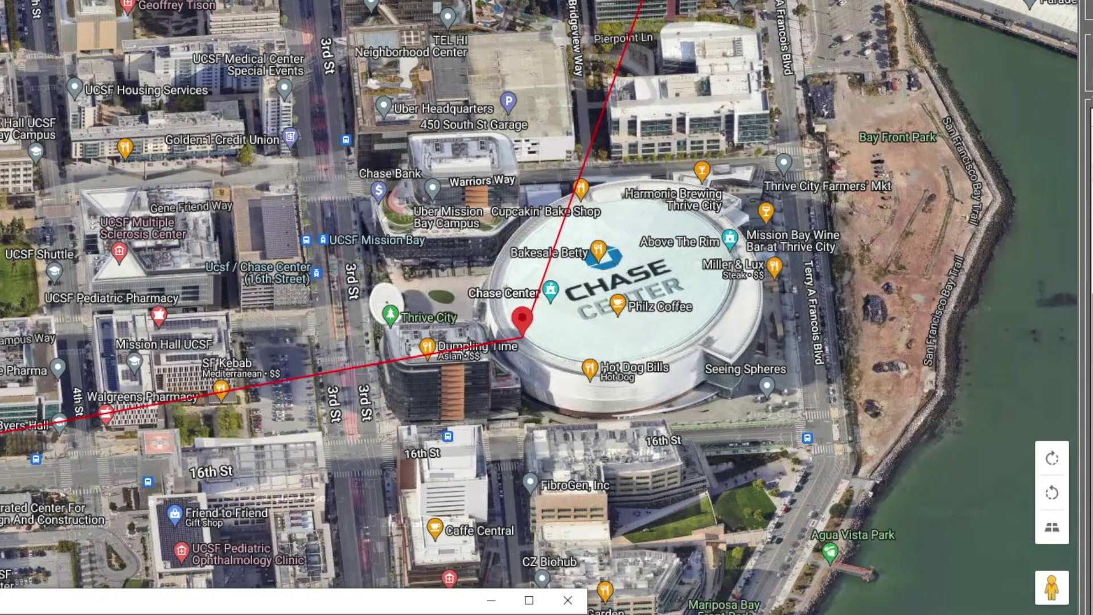
drag(176, 613, 254, 422)
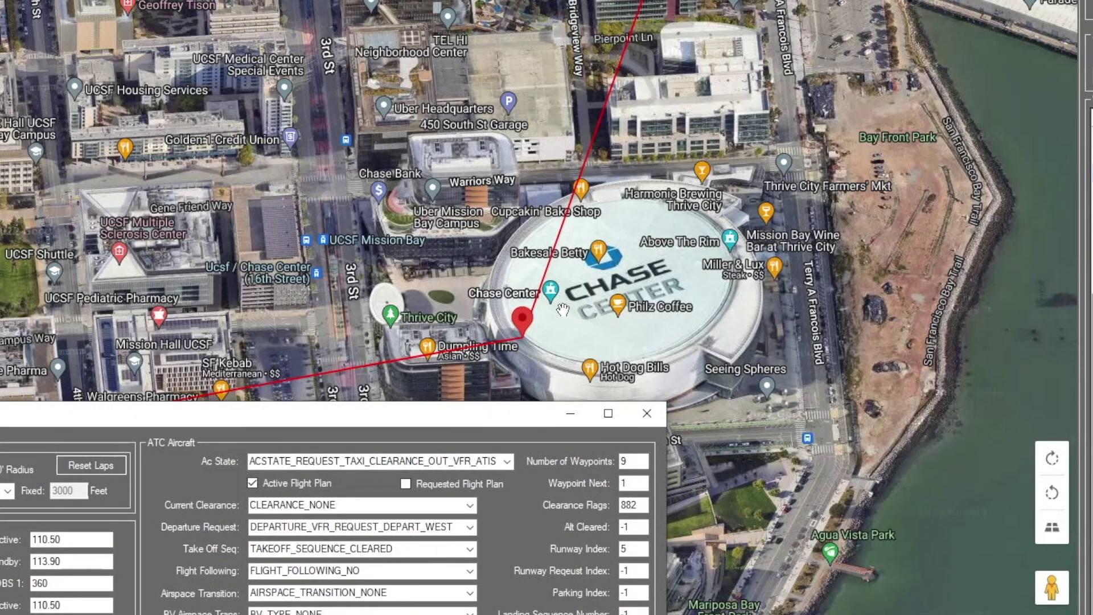
mouse_move(524, 334)
mouse_down()
mouse_move(606, 256)
mouse_move(619, 272)
mouse_up()
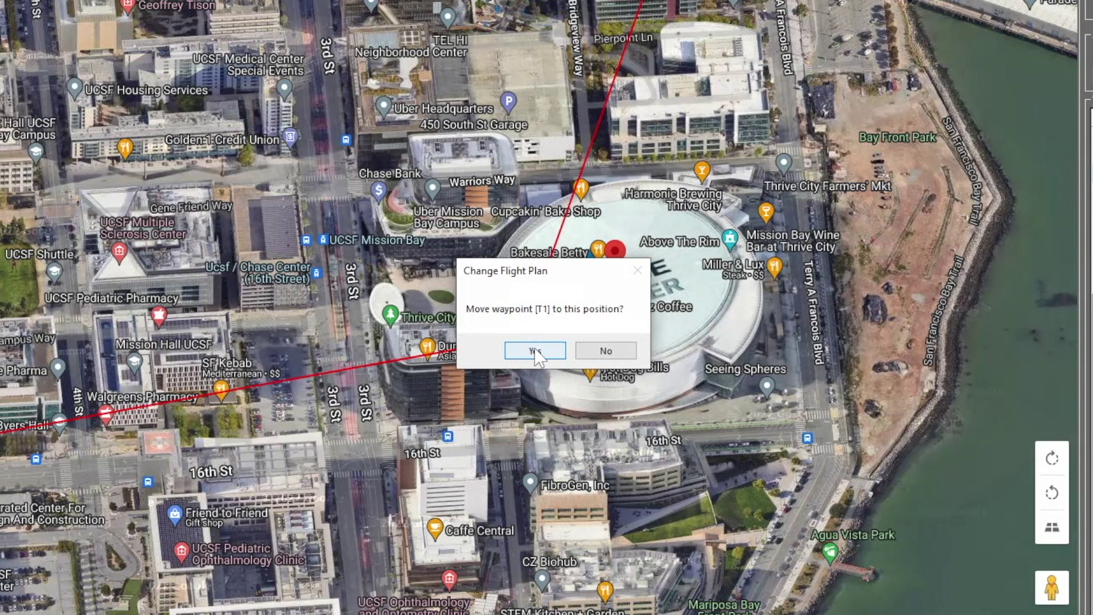
click(534, 349)
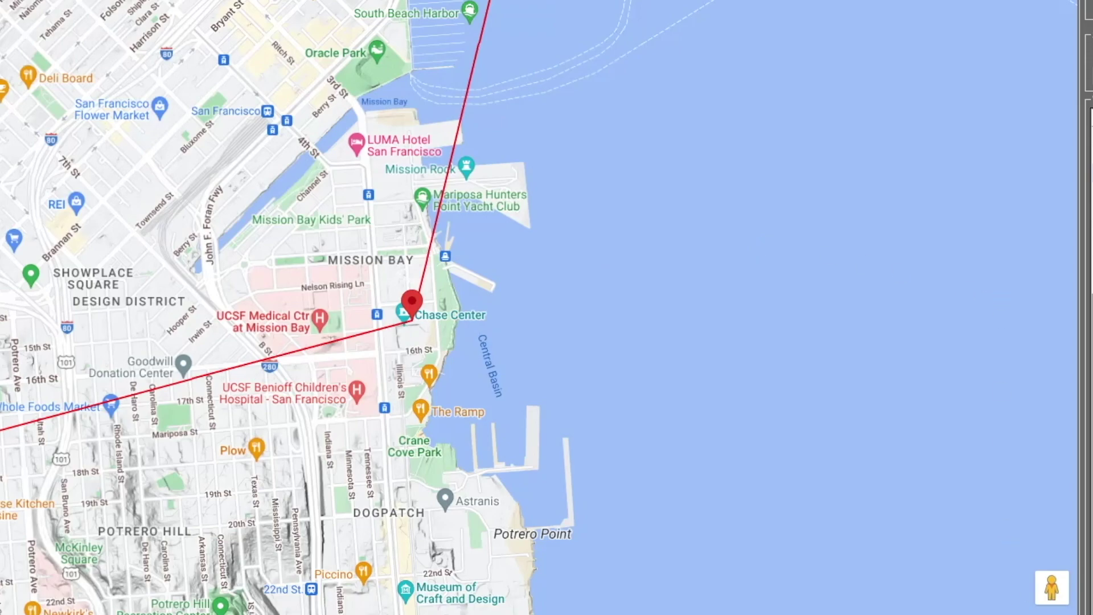
- Move waypoint T1 south to the middle of Chase Center, beside the Philz Coffee label, and accept the new position
scroll(412, 320, up, 4)
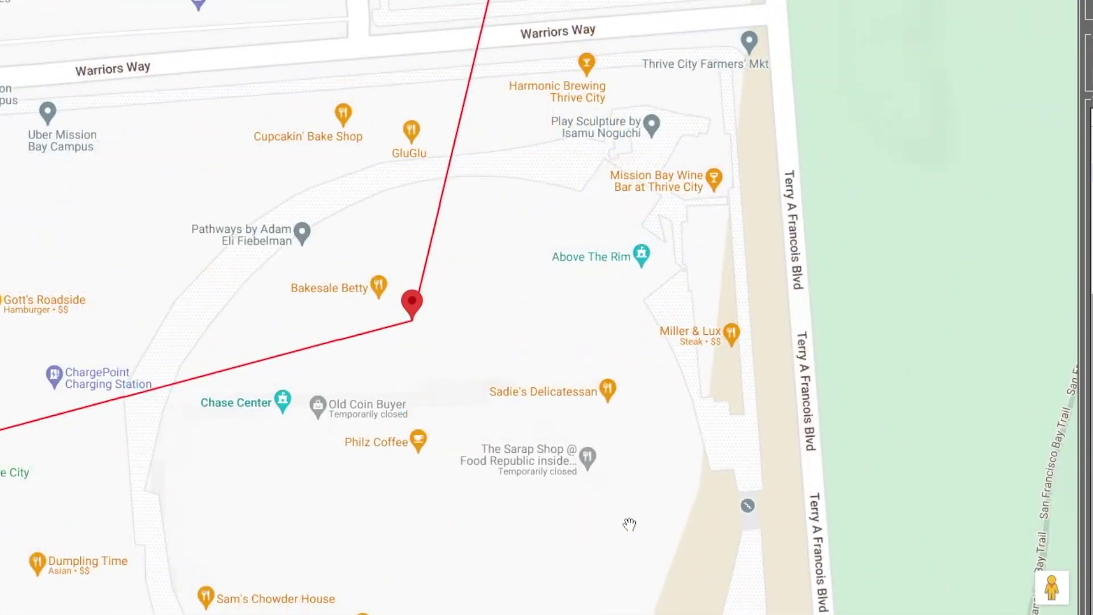
drag(442, 553, 346, 453)
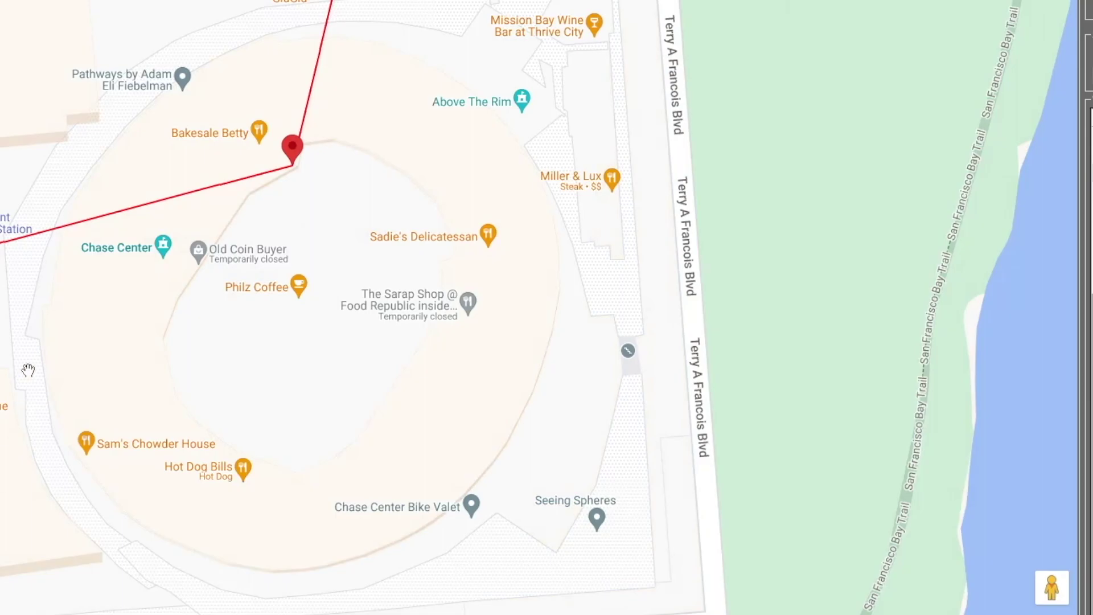
drag(61, 338, 202, 391)
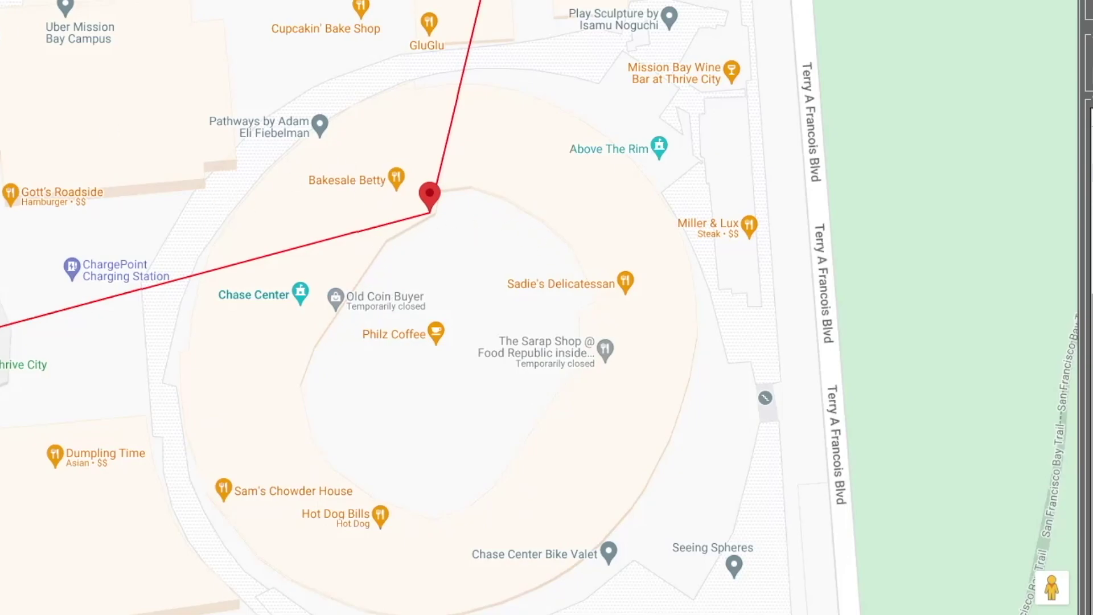
drag(538, 381, 423, 425)
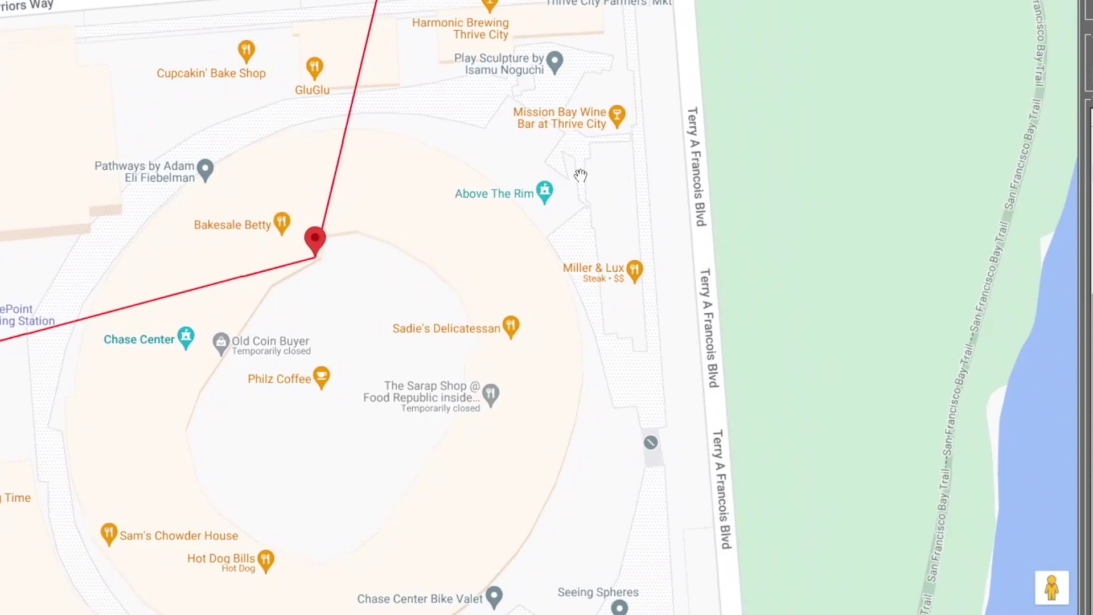
drag(317, 246, 328, 393)
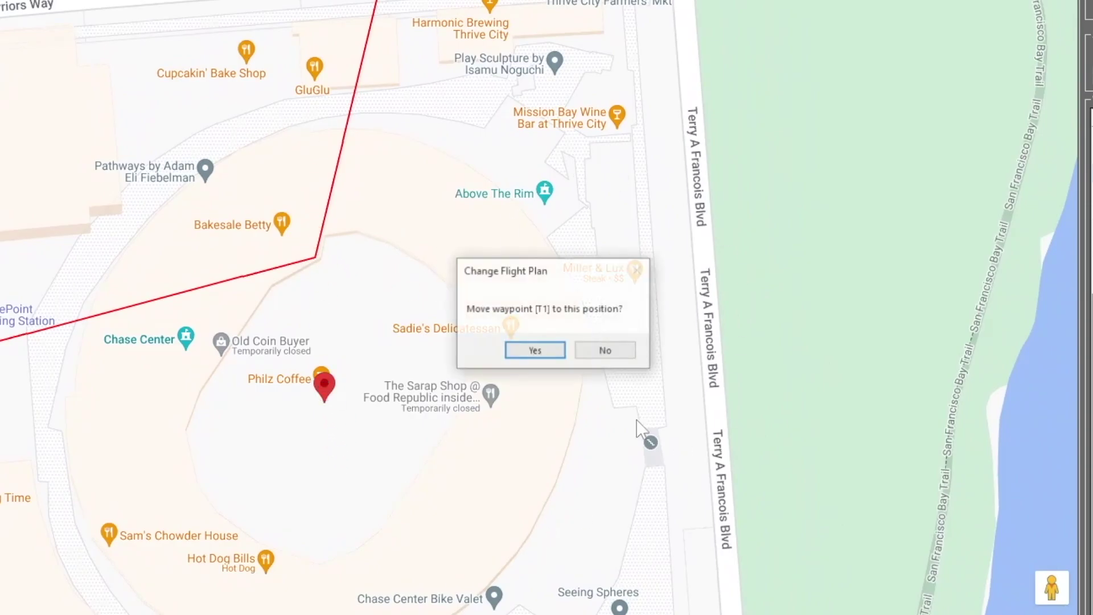
click(552, 350)
- Check the T1 marker's position on the Chase Center roof in satellite view and switch back to the terrain map
scroll(418, 316, down, 1)
scroll(417, 324, down, 2)
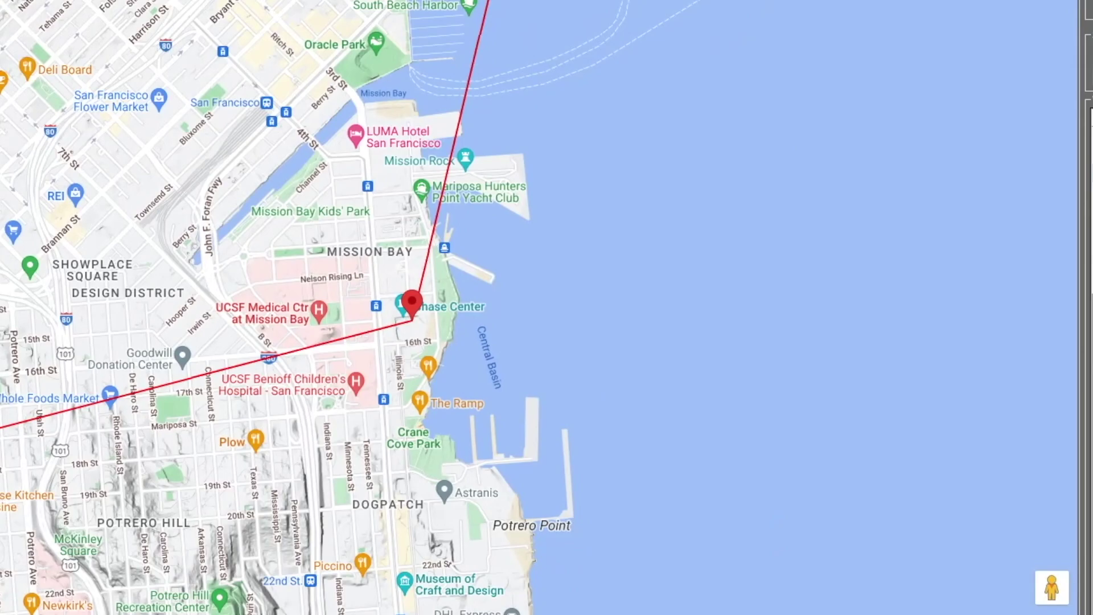
click(785, 614)
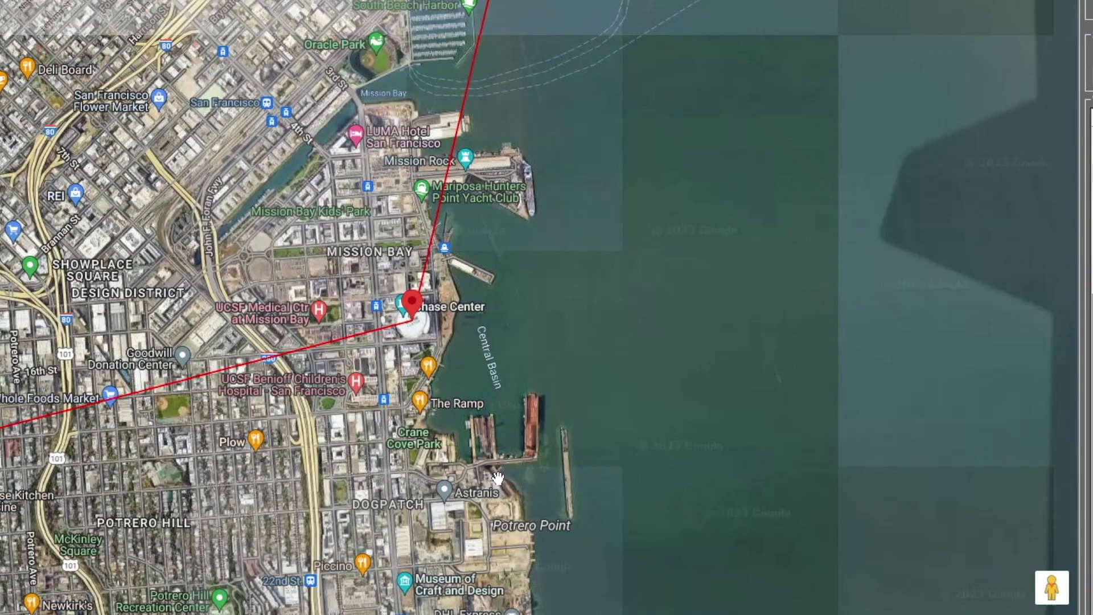
scroll(412, 320, up, 4)
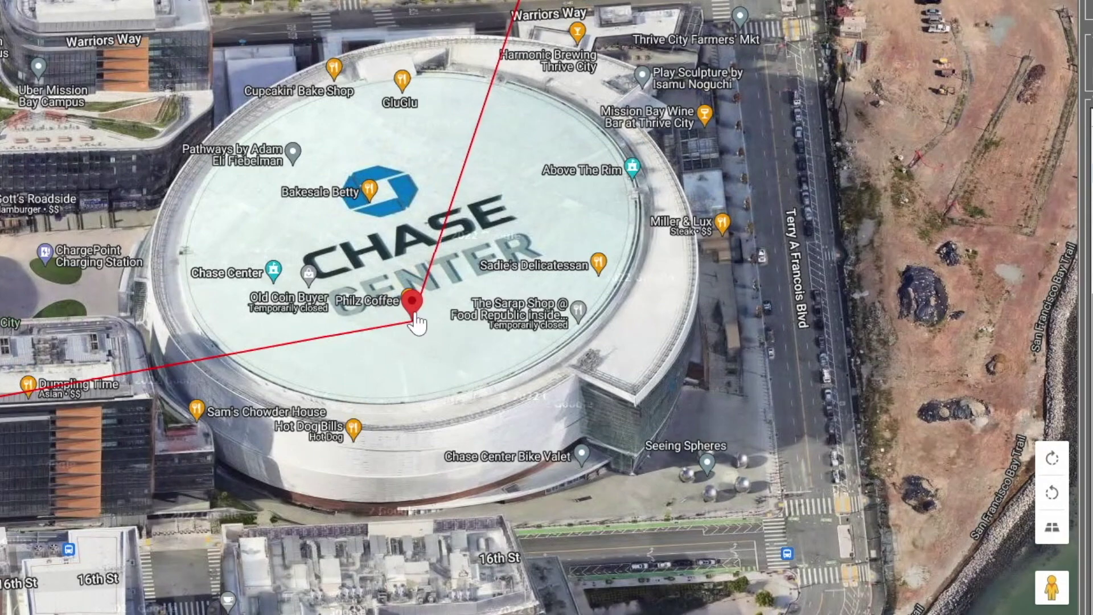
click(152, 614)
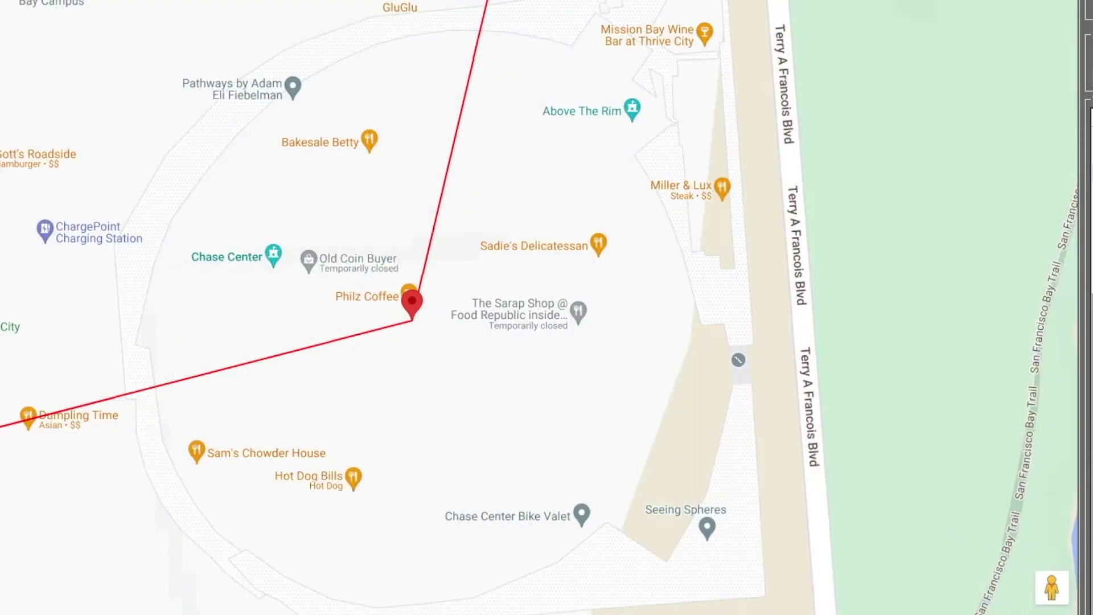
scroll(412, 307, down, 5)
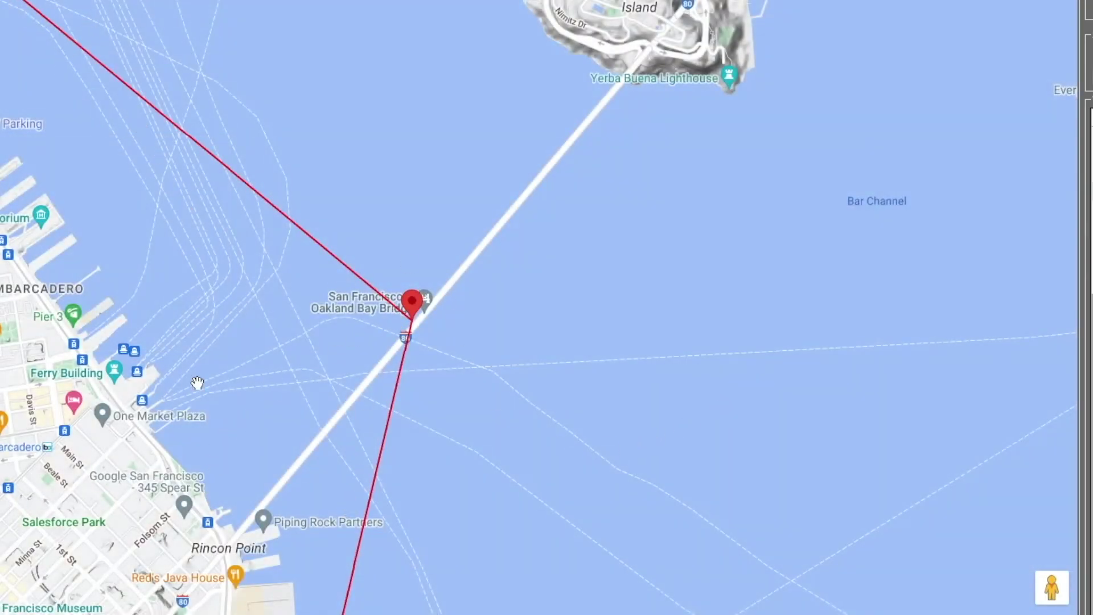
- Switch to Firefox and search the web for "Oakland Bay Bridge road deck elevation"
drag(197, 347, 193, 144)
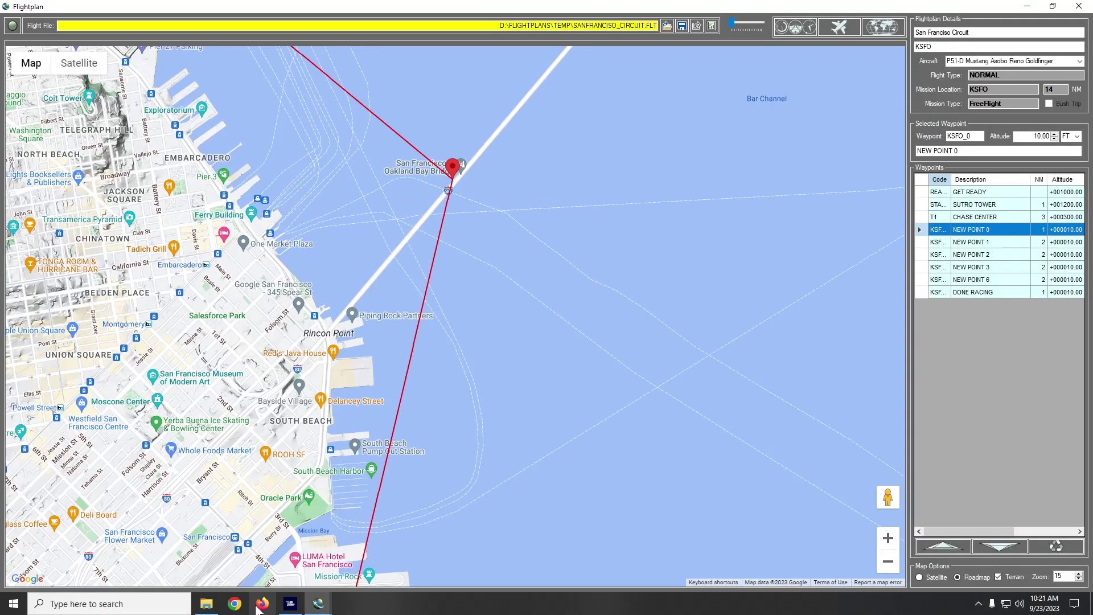
click(262, 604)
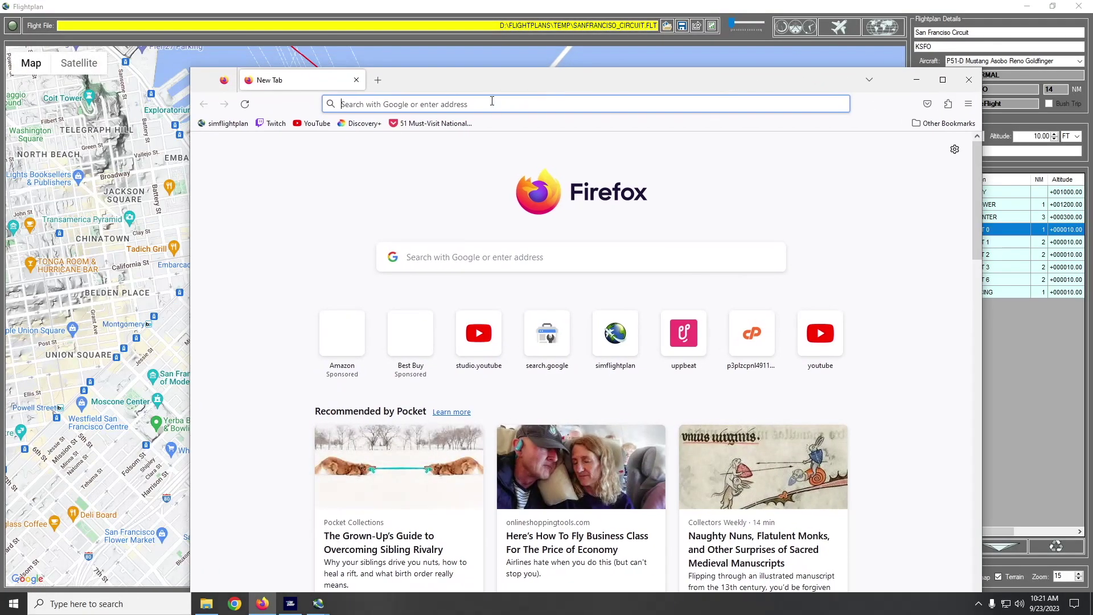
click(485, 103)
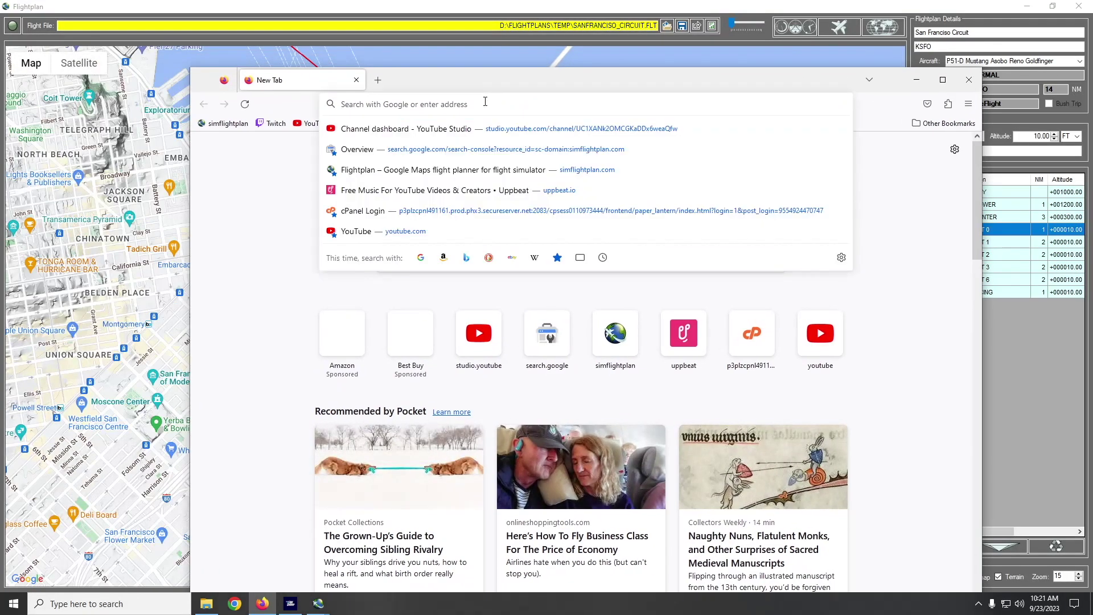
text(oakl)
key(BackSpace)
key(BackSpace)
key(BackSpace)
key(BackSpace)
text(Oa)
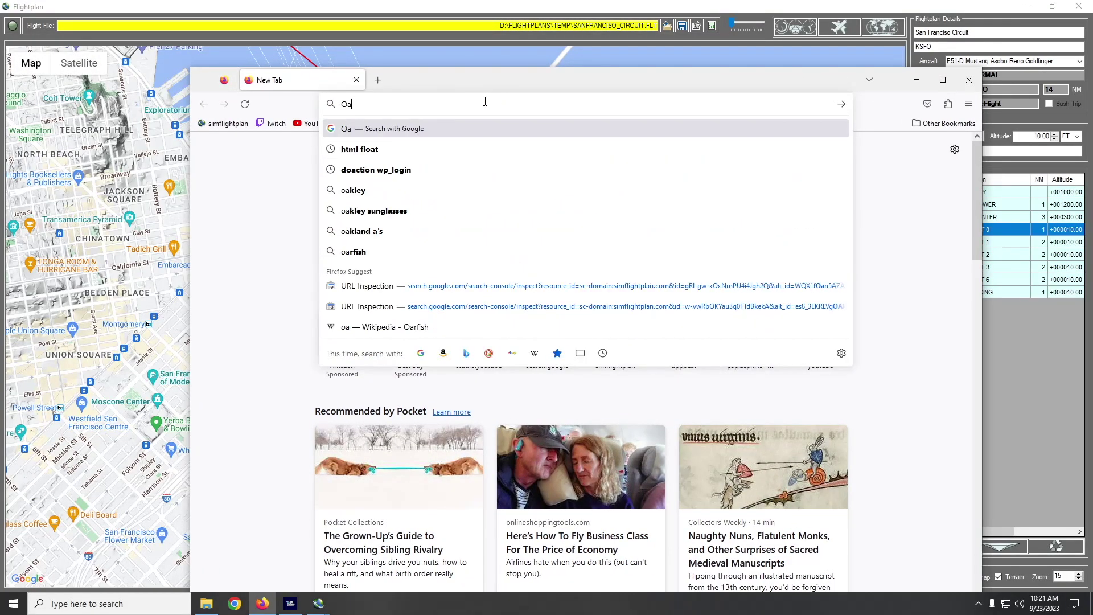
text(kland Bay Bridge)
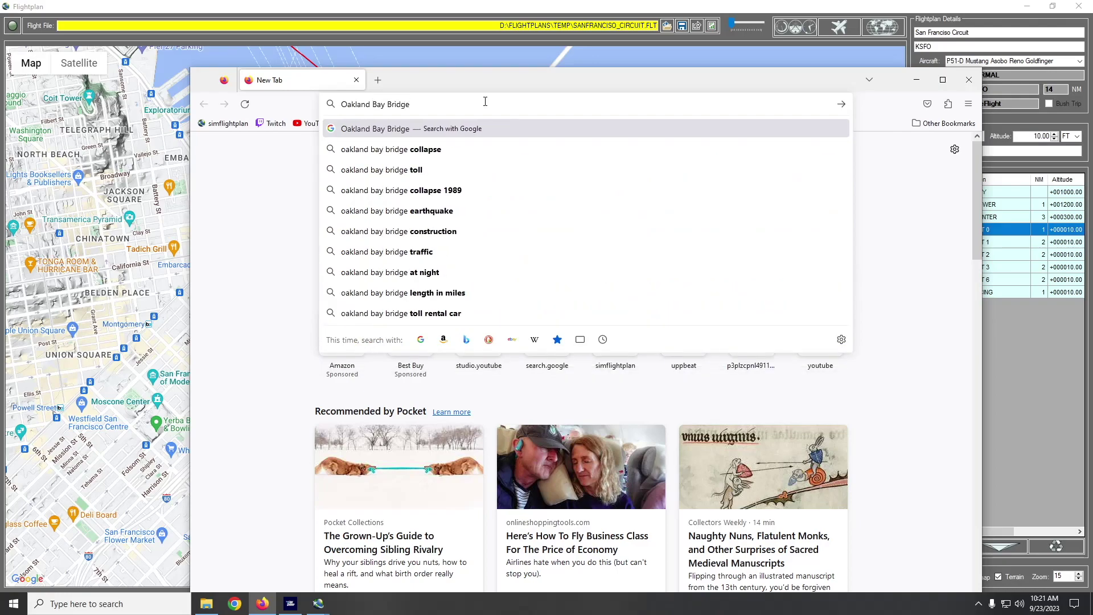
text( road deck elevation)
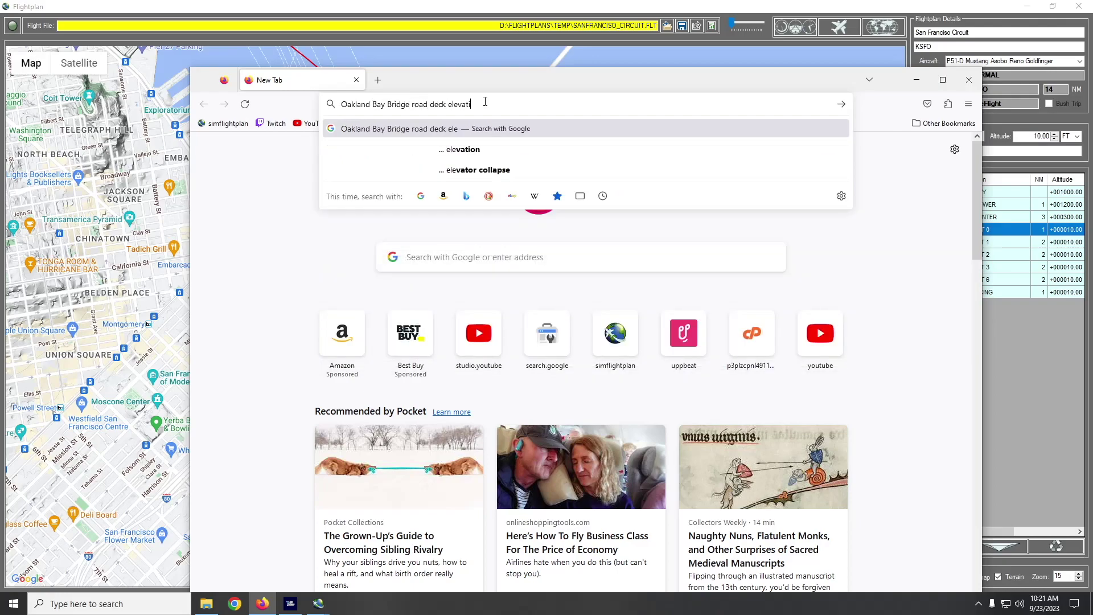
key(Return)
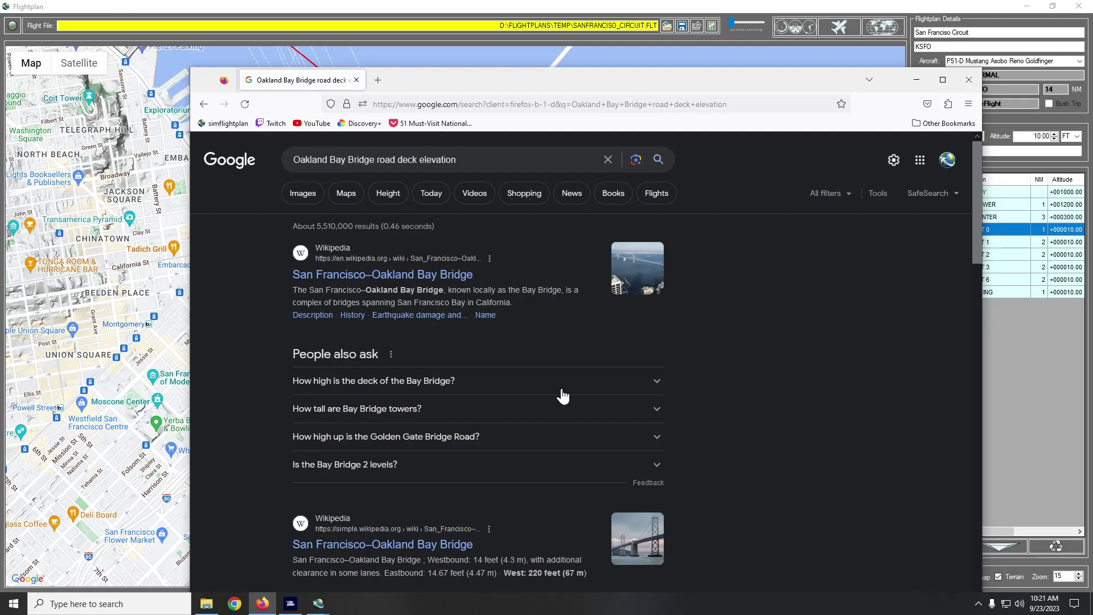
- Expand the answer on how high the Bay Bridge deck is, read the bridge's height and return to Flightplan
click(503, 390)
scroll(442, 324, down, 2)
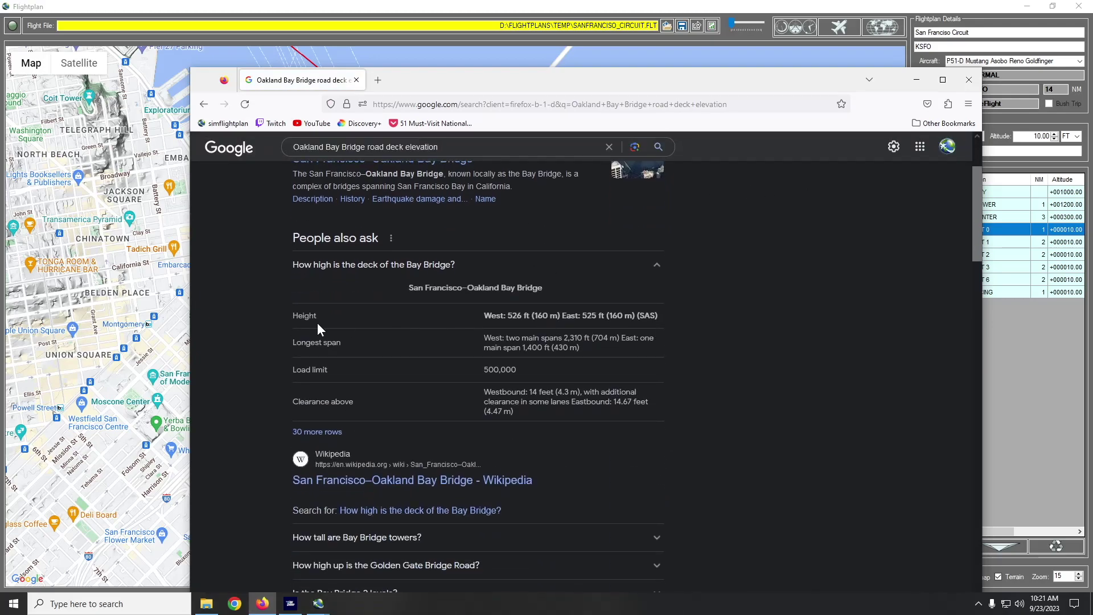
double_click(514, 316)
scroll(535, 329, up, 1)
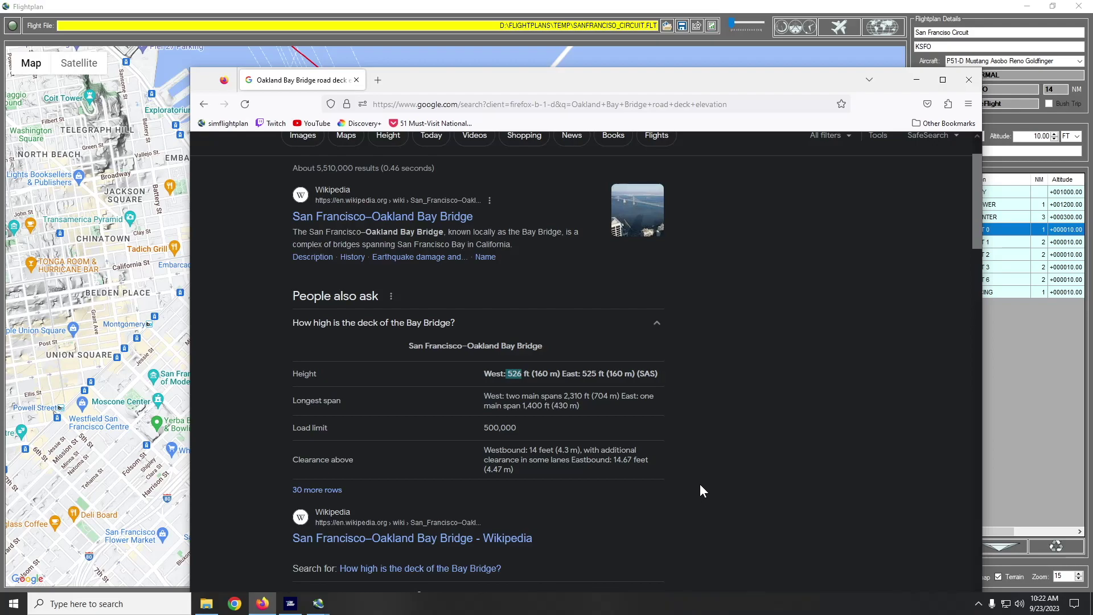
click(916, 80)
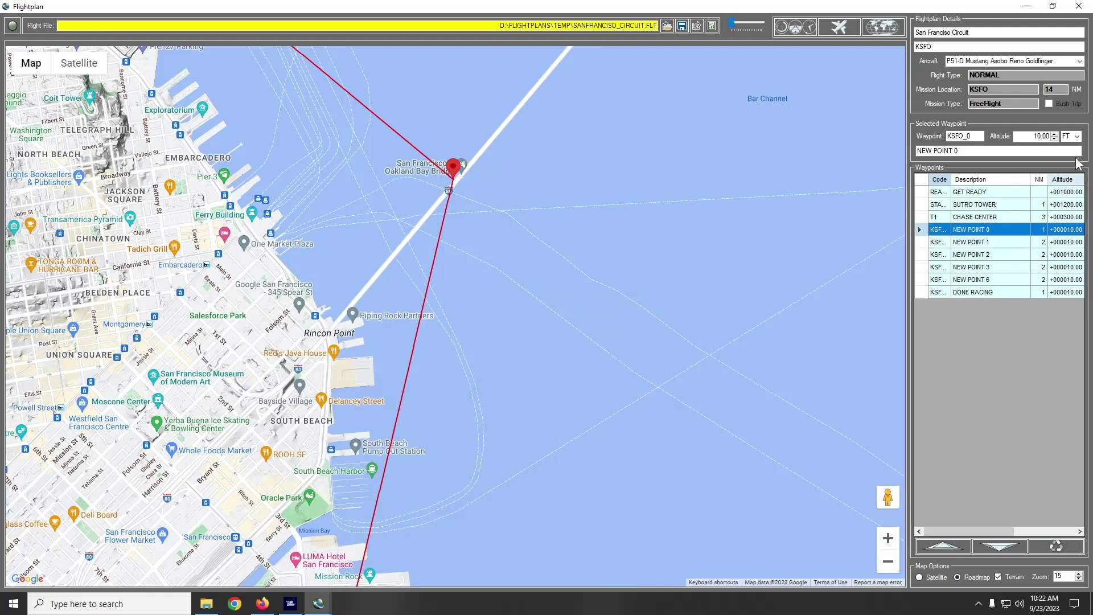
- Set the altitude of the waypoint on the Oakland Bay Bridge to 500 ft and its description to BAY BRIDGE
drag(1032, 135, 1050, 136)
text(5)
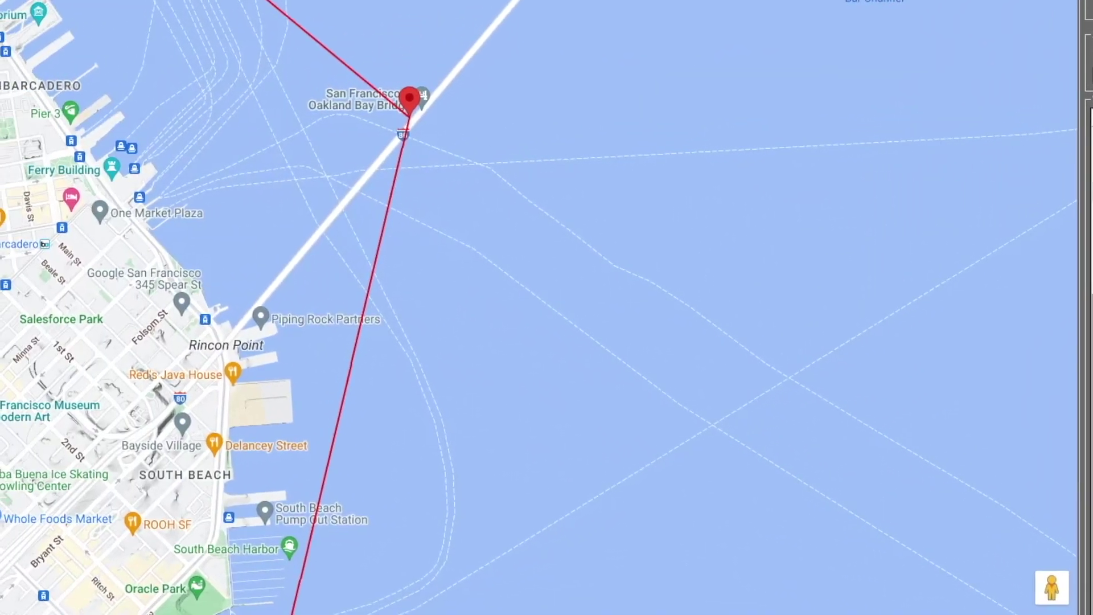
drag(410, 120, 412, 323)
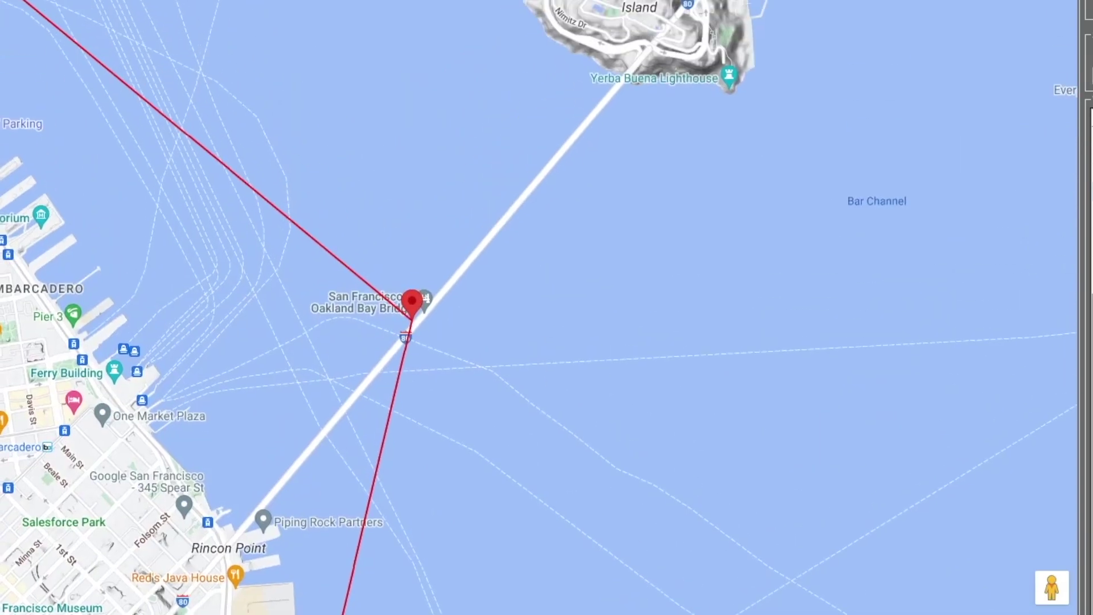
text(bac)
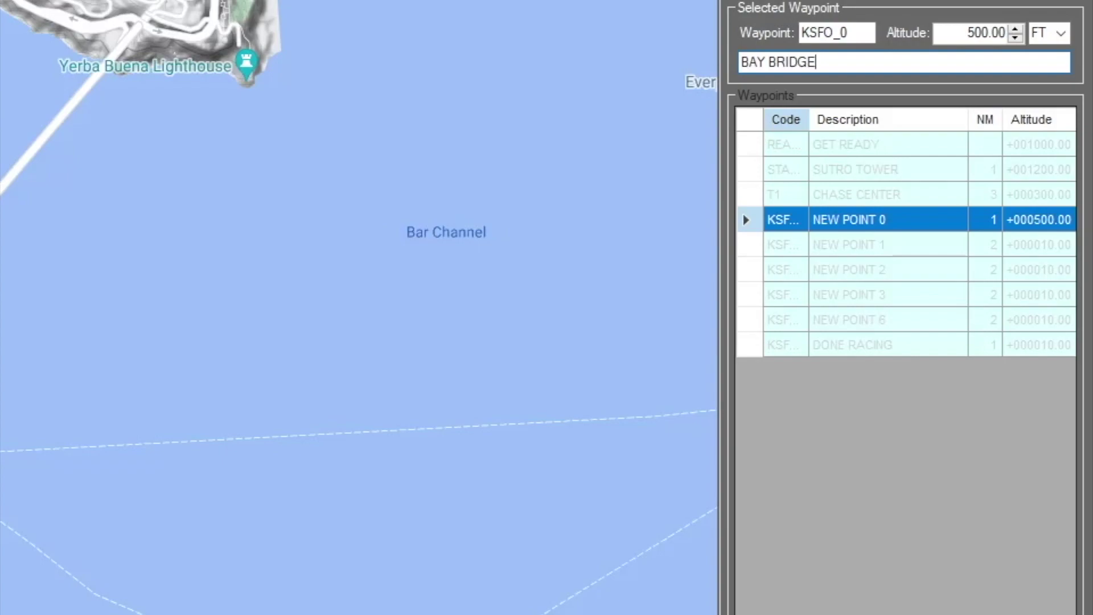
- Try to change the Bay Bridge waypoint's code to T2
drag(865, 30, 730, 83)
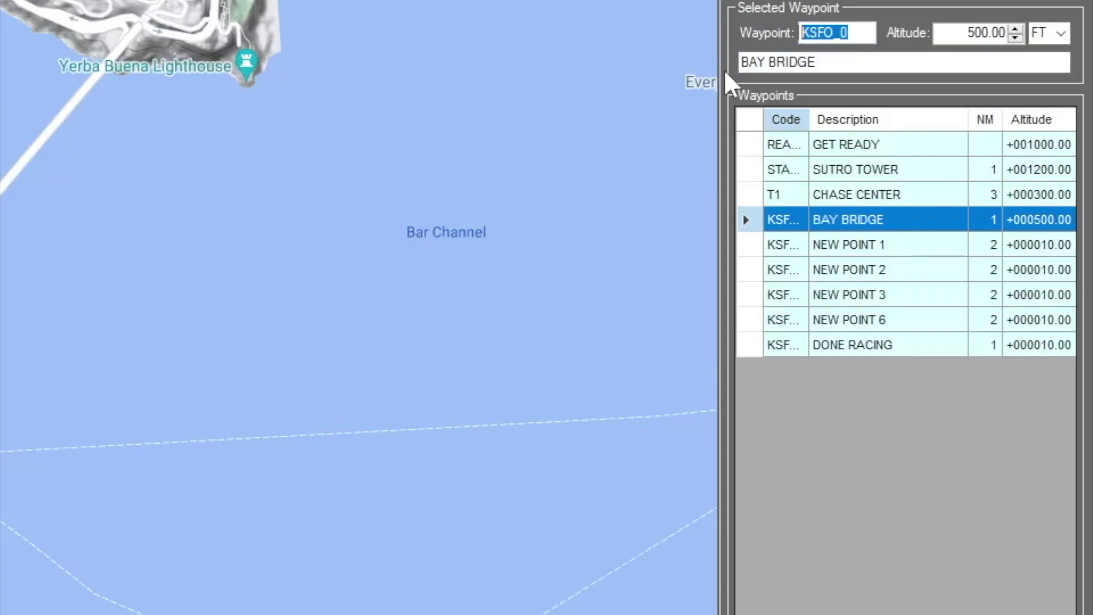
text(T2)
key(Tab)
key(Tab)
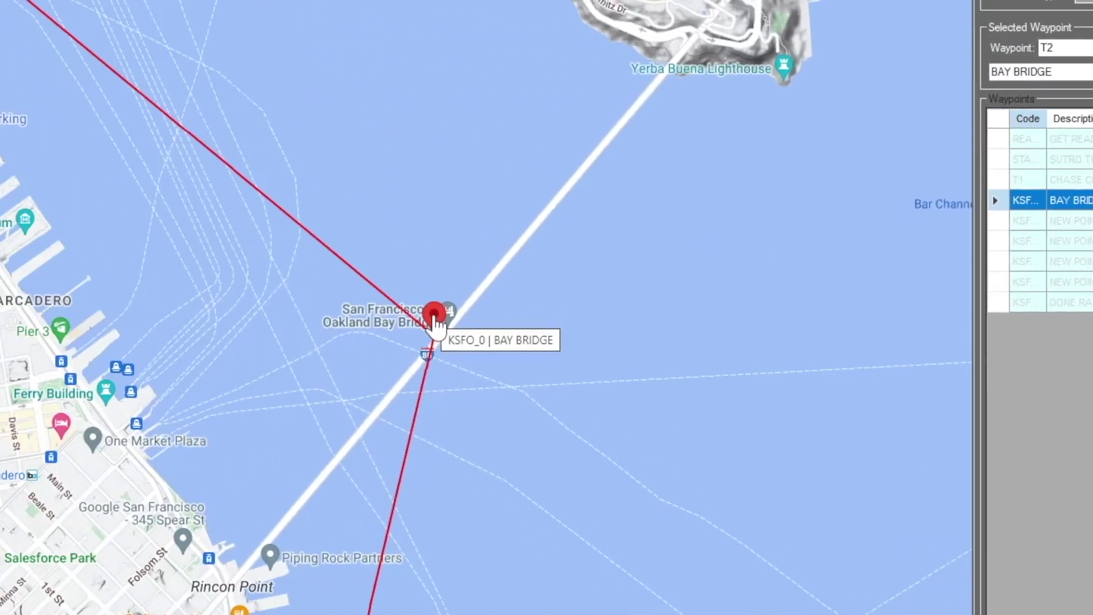
- Move the Bay Bridge waypoint southwest along the bridge to just off Rincon Point and accept the new position
mouse_move(435, 327)
mouse_down()
mouse_move(488, 420)
mouse_move(465, 461)
mouse_up()
click(546, 351)
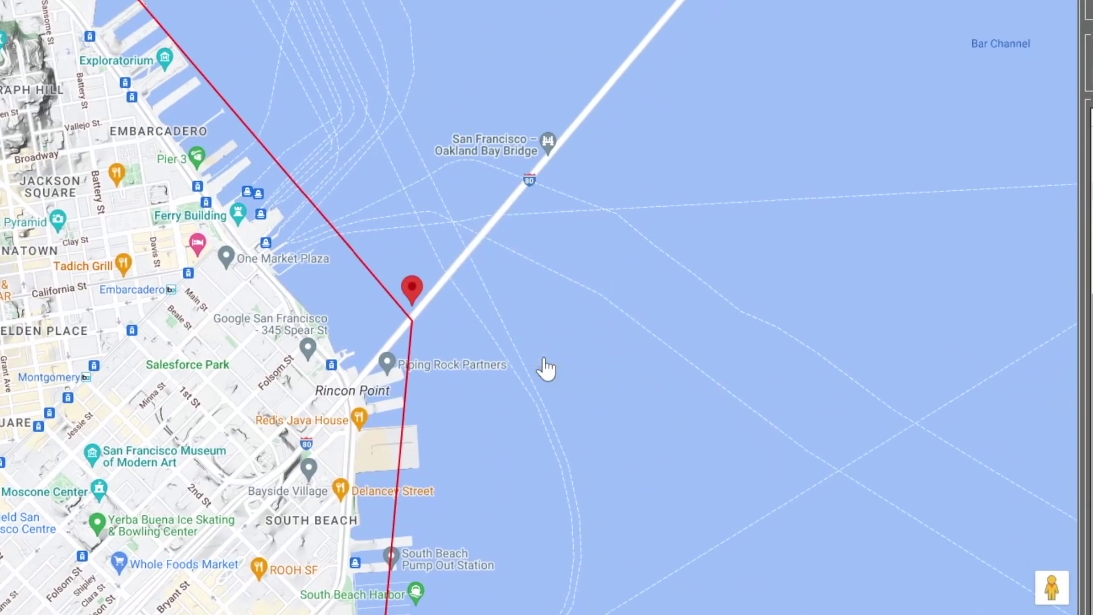
scroll(412, 318, up, 2)
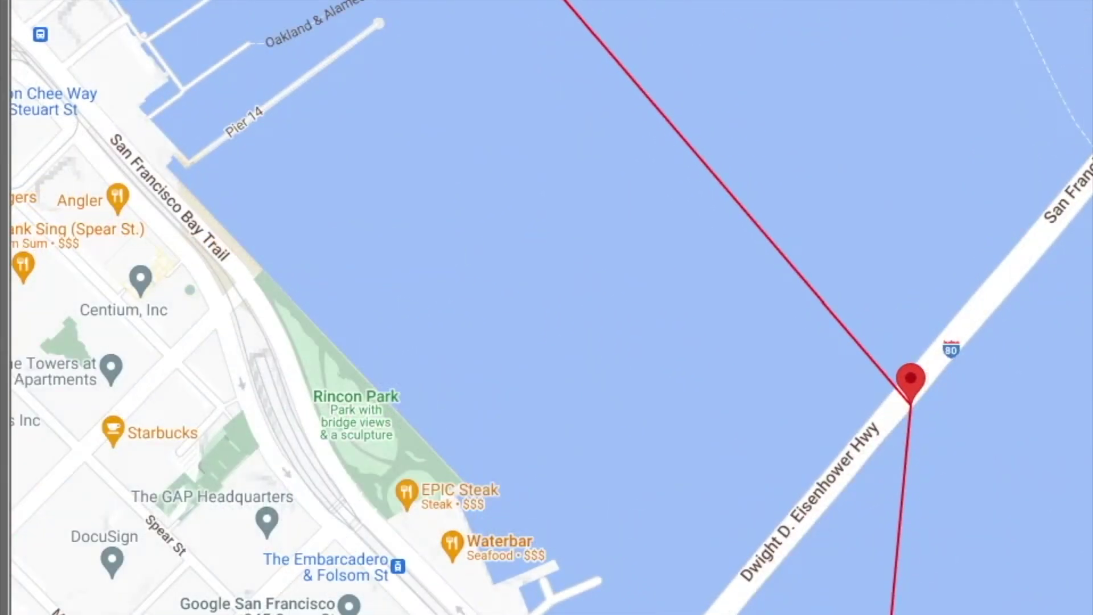
- Show the Bay Bridge waypoint on satellite imagery and turn on the 1000' radius circles in the aircraft settings
drag(412, 319, 353, 98)
click(1071, 612)
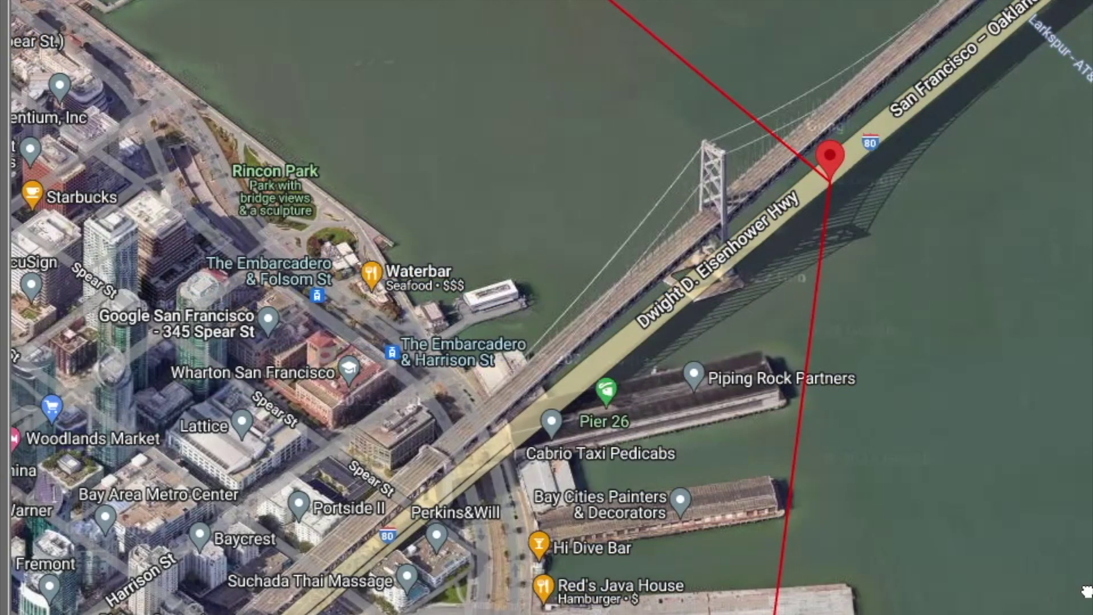
drag(790, 269, 616, 248)
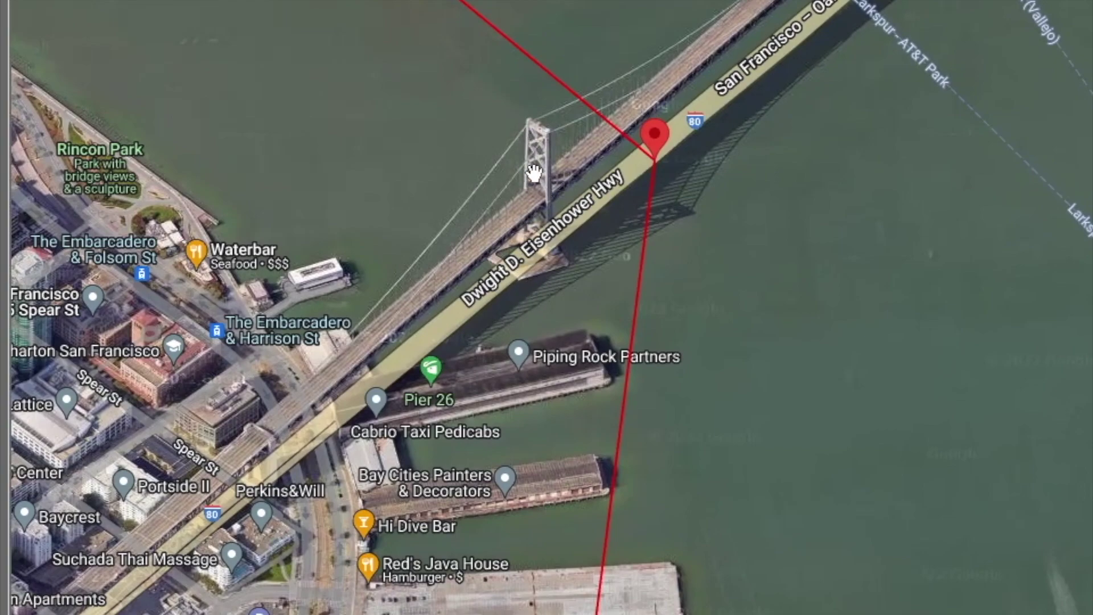
drag(919, 443, 997, 614)
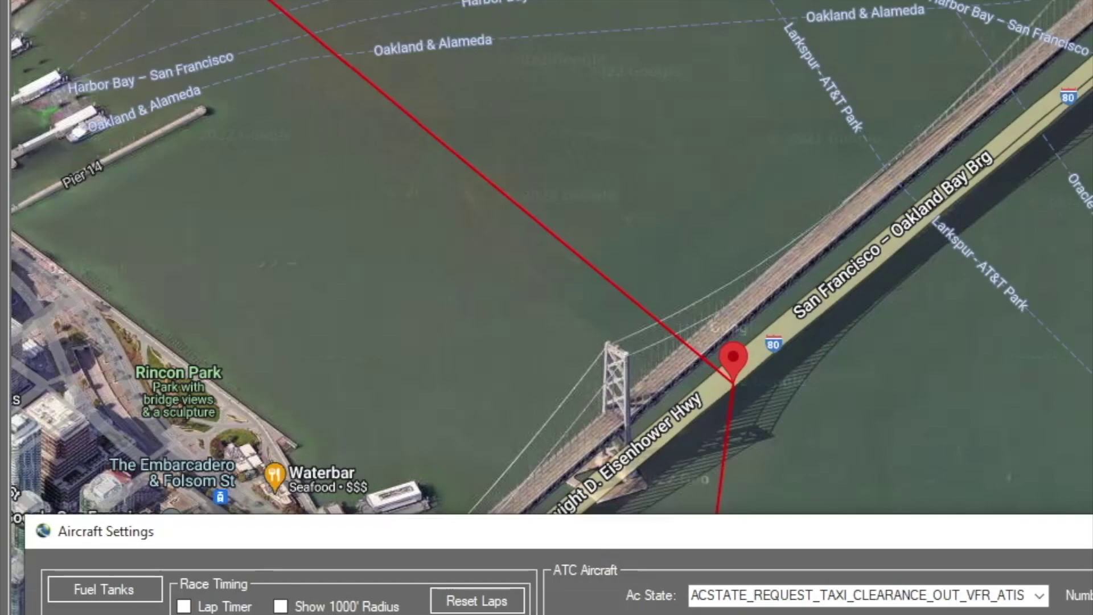
drag(897, 544, 1089, 3)
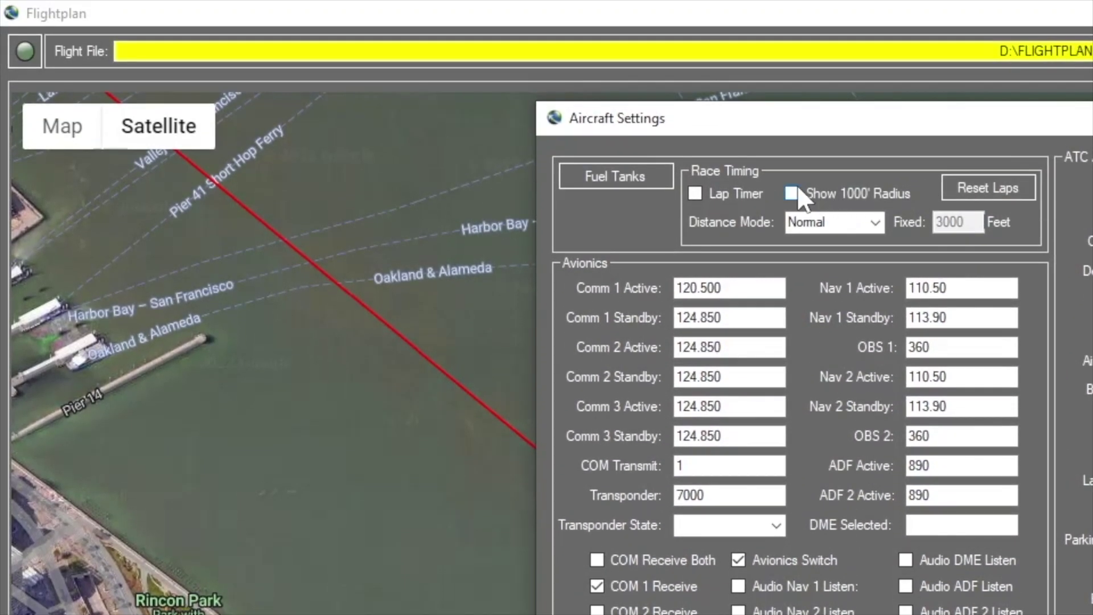
click(796, 187)
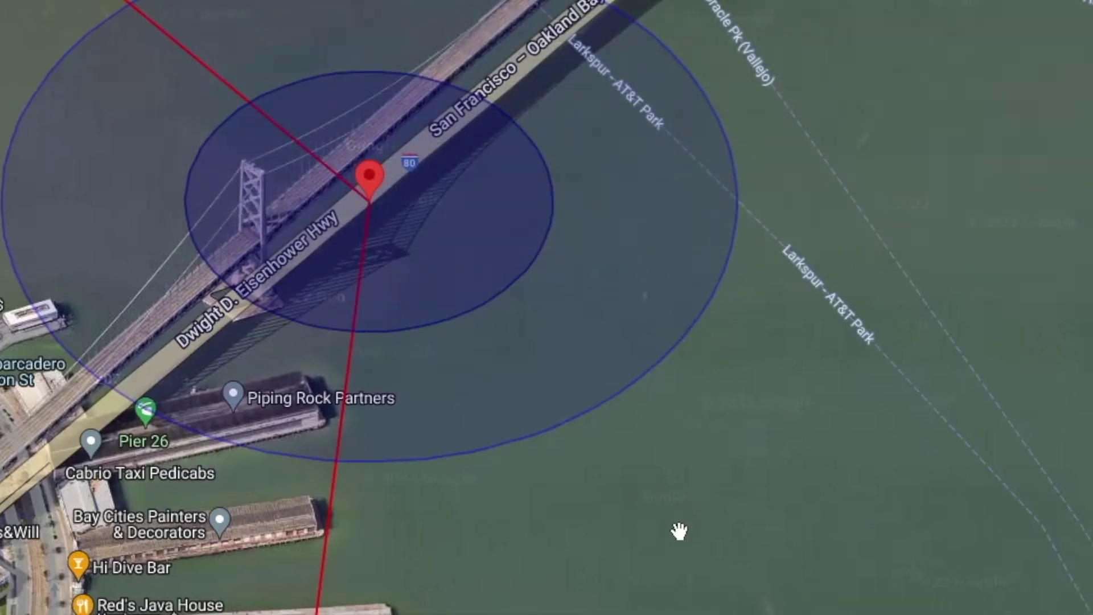
- Move the Bay Bridge waypoint slightly southwest along the deck, closer to the first suspension tower, and accept the new position
drag(679, 531, 816, 612)
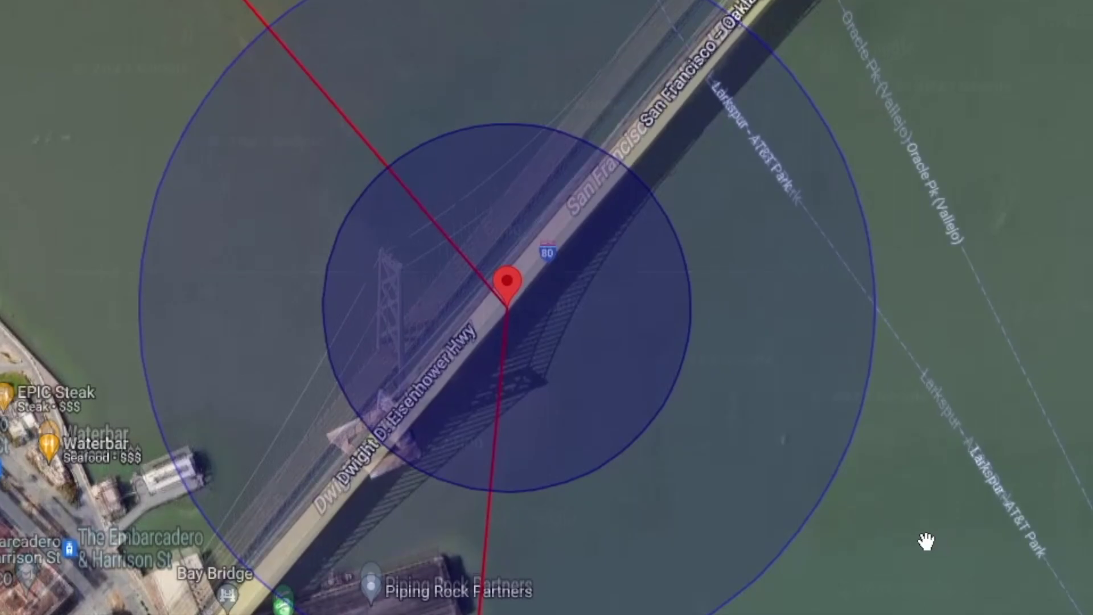
drag(926, 548, 953, 570)
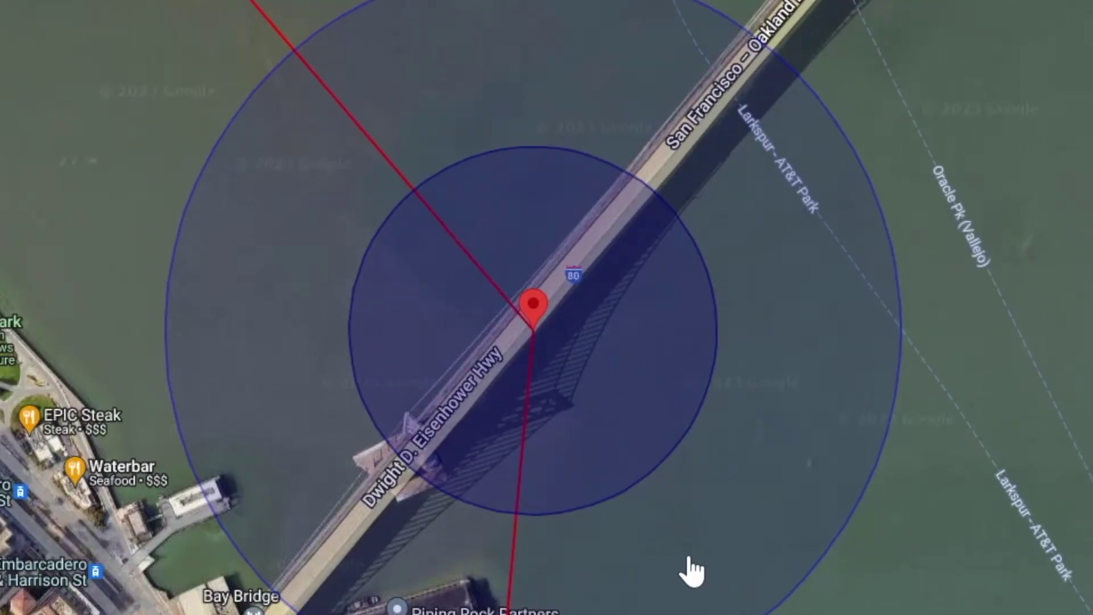
drag(527, 313, 478, 356)
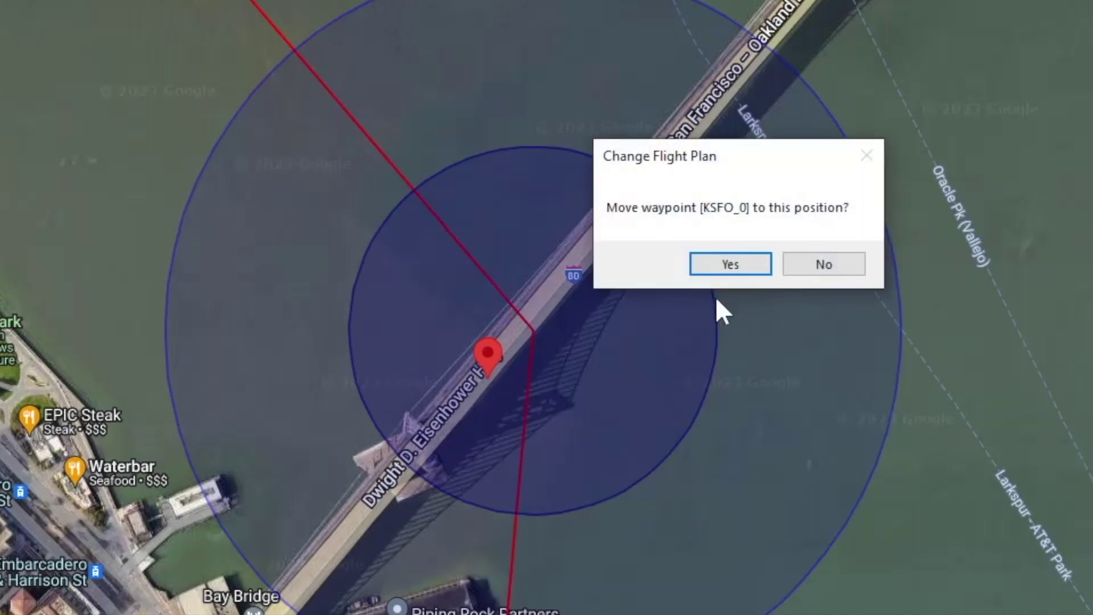
click(730, 264)
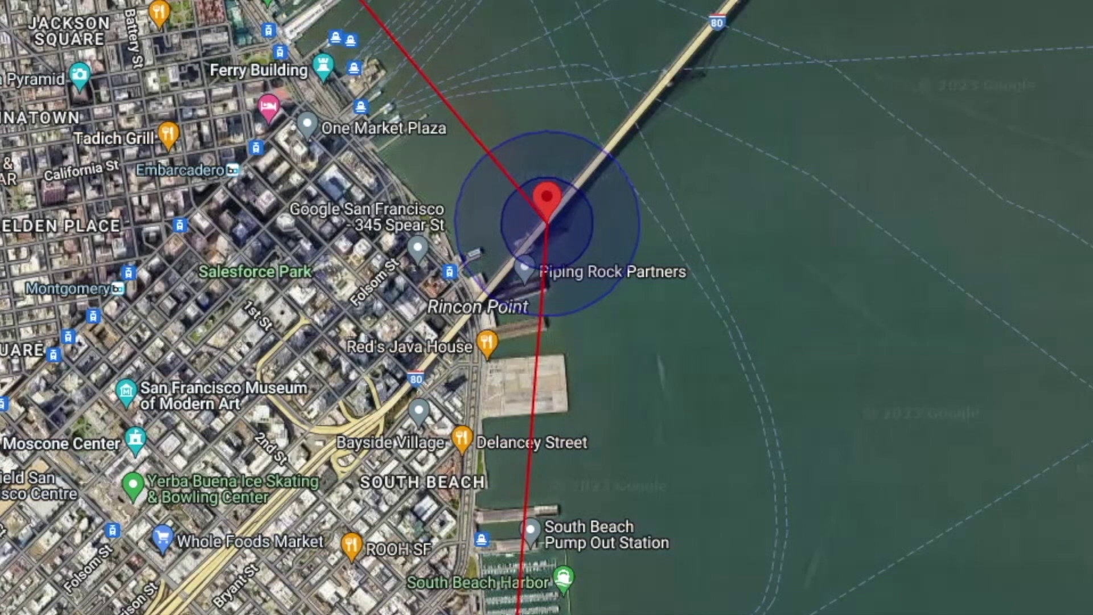
- Shift the Bay Bridge waypoint northeast along the deck, away from the suspension tower, and accept the new position
scroll(546, 222, up, 3)
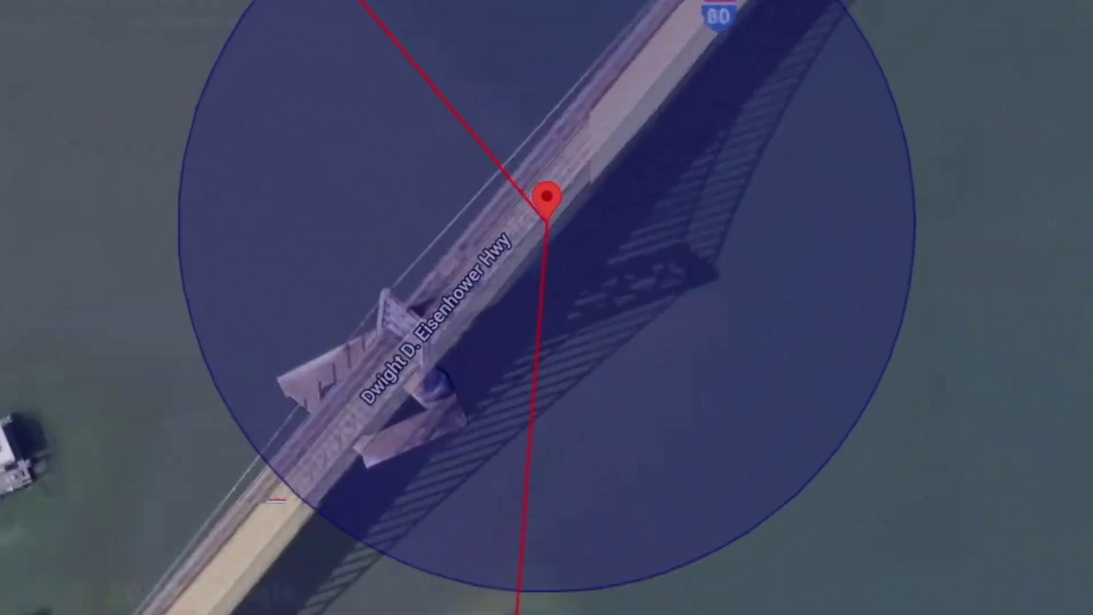
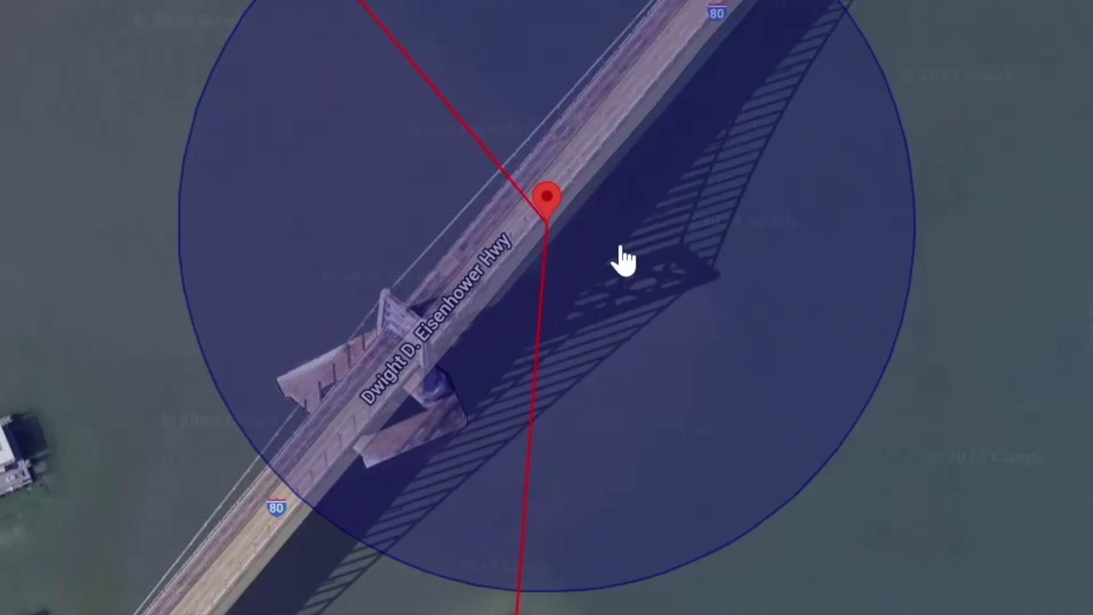
mouse_move(598, 340)
mouse_down()
mouse_move(702, 254)
mouse_move(517, 329)
mouse_up()
drag(465, 178, 546, 57)
click(727, 263)
scroll(469, 298, down, 5)
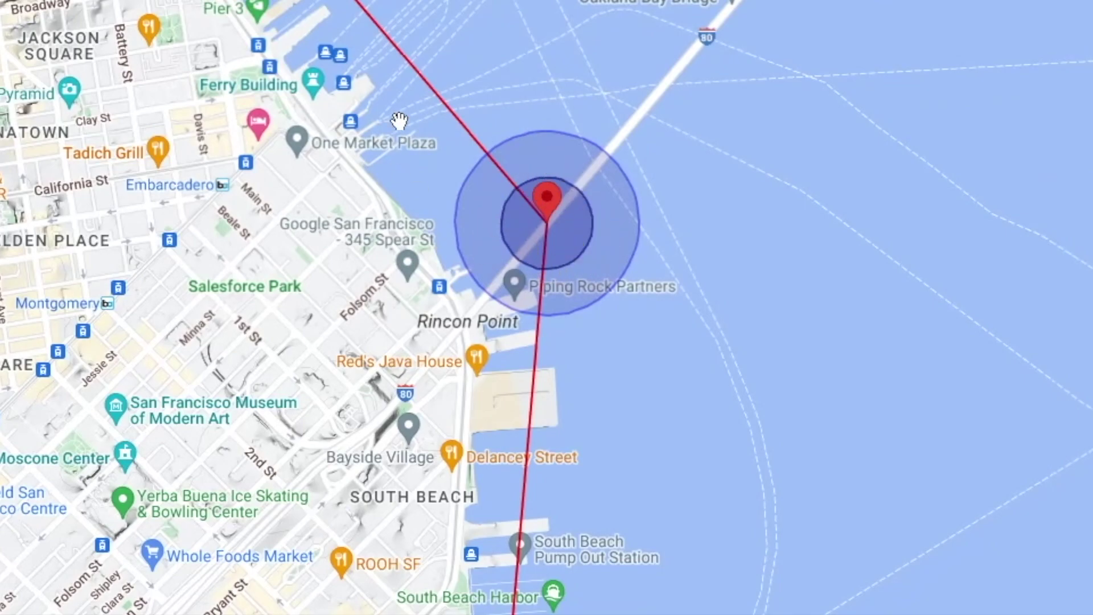
- Move the Bay Bridge waypoint back southwest beside the suspension tower, accept it, and check its position on tilted satellite imagery
scroll(546, 221, up, 3)
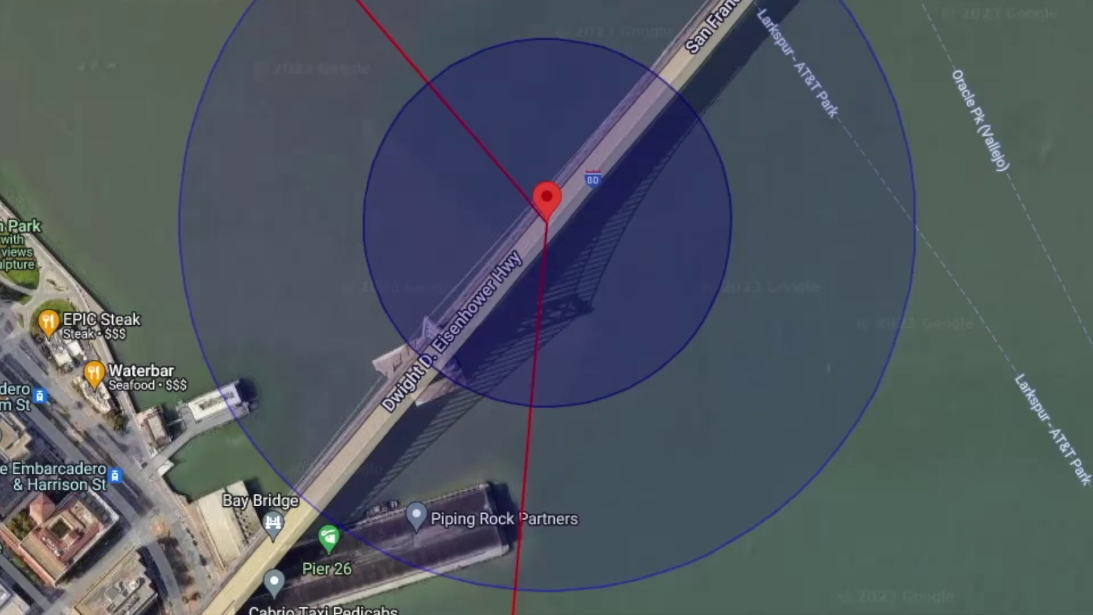
drag(546, 199, 493, 258)
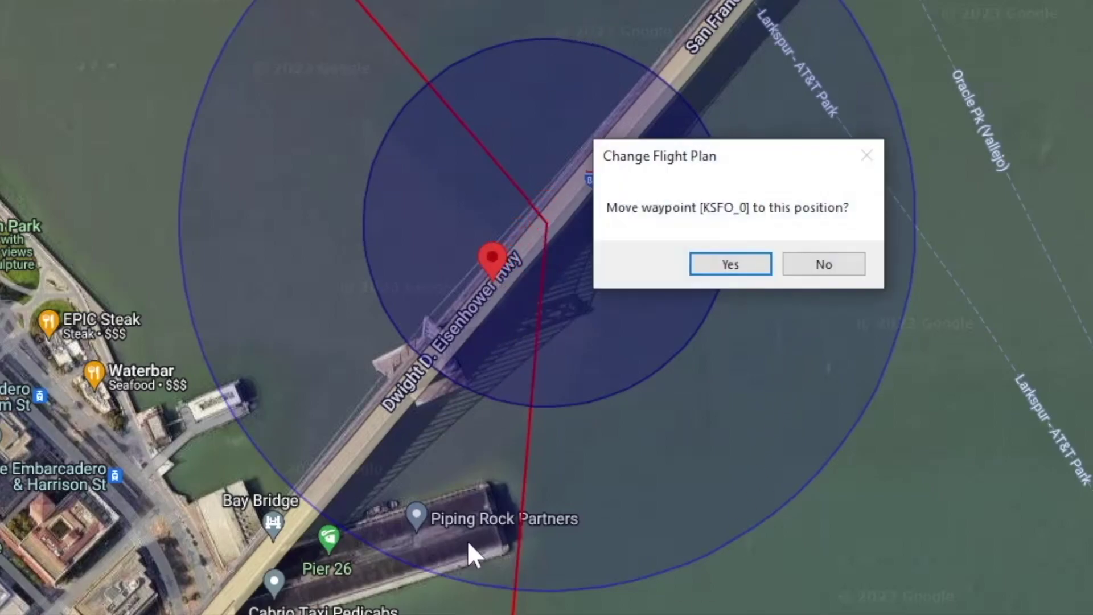
click(728, 266)
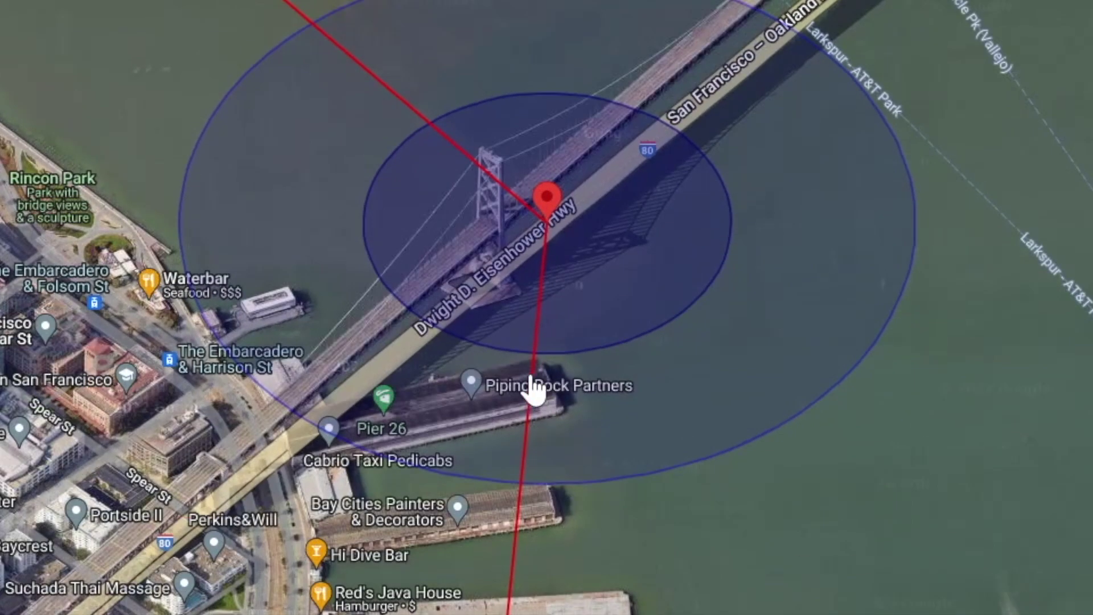
drag(653, 302, 652, 507)
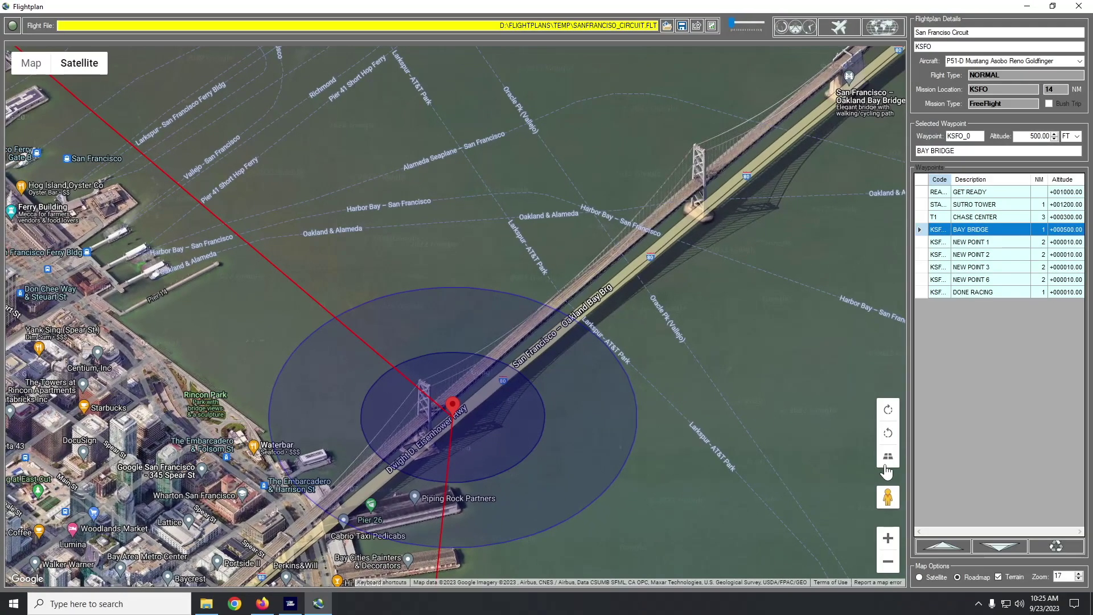
click(885, 463)
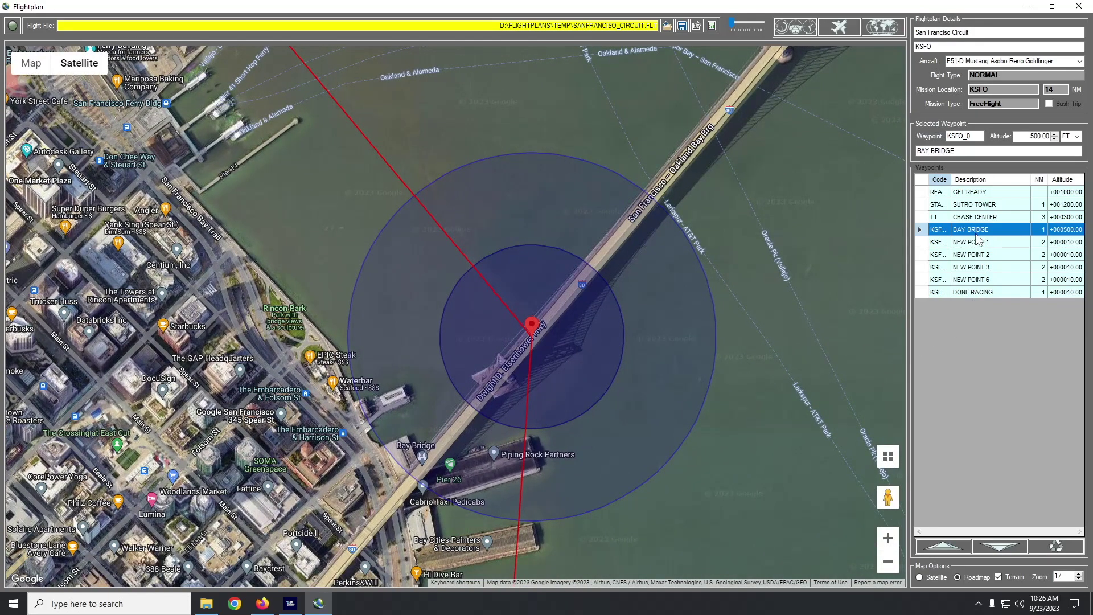
- Set the code of the BAY BRIDGE waypoint to T3
click(964, 136)
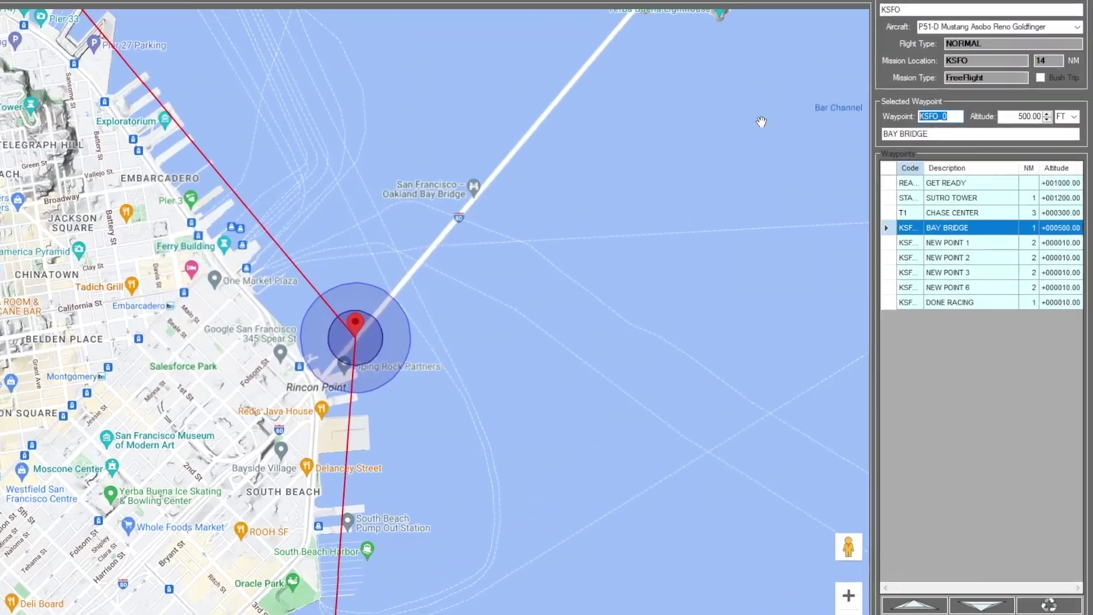
text(t3)
key(Return)
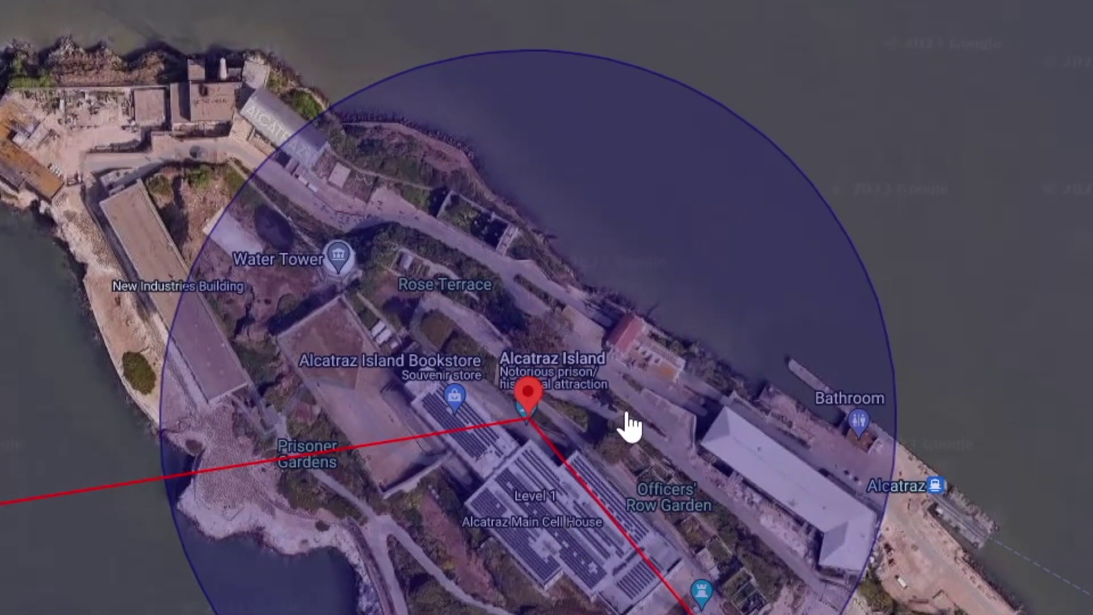
- Move the NEW POINT 1 waypoint northwest from the Alcatraz cell house onto the island's water tower and accept the new position
drag(530, 396, 338, 228)
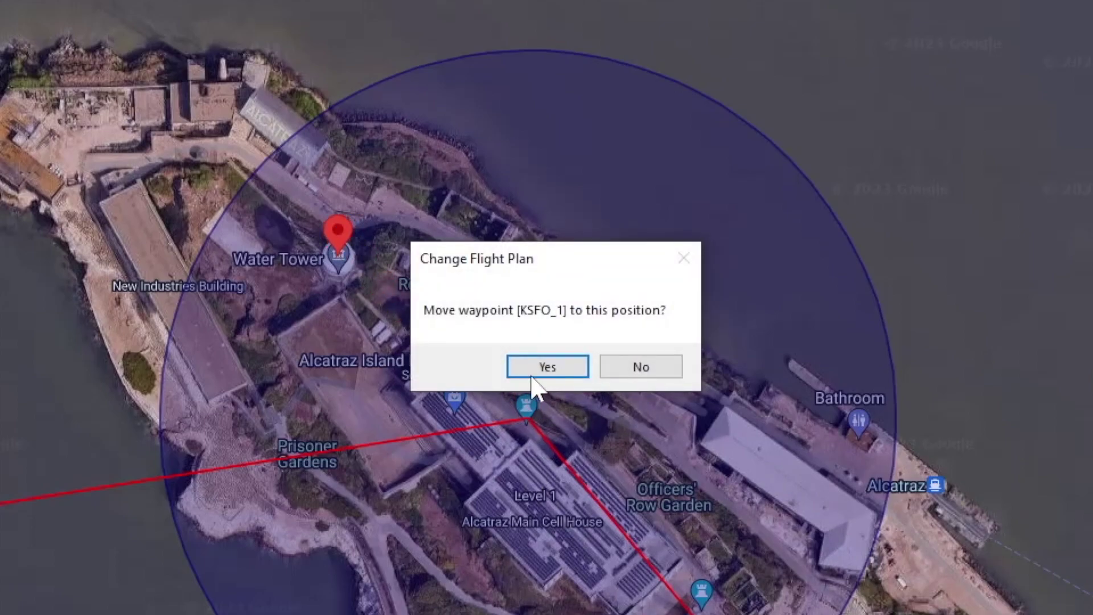
click(546, 368)
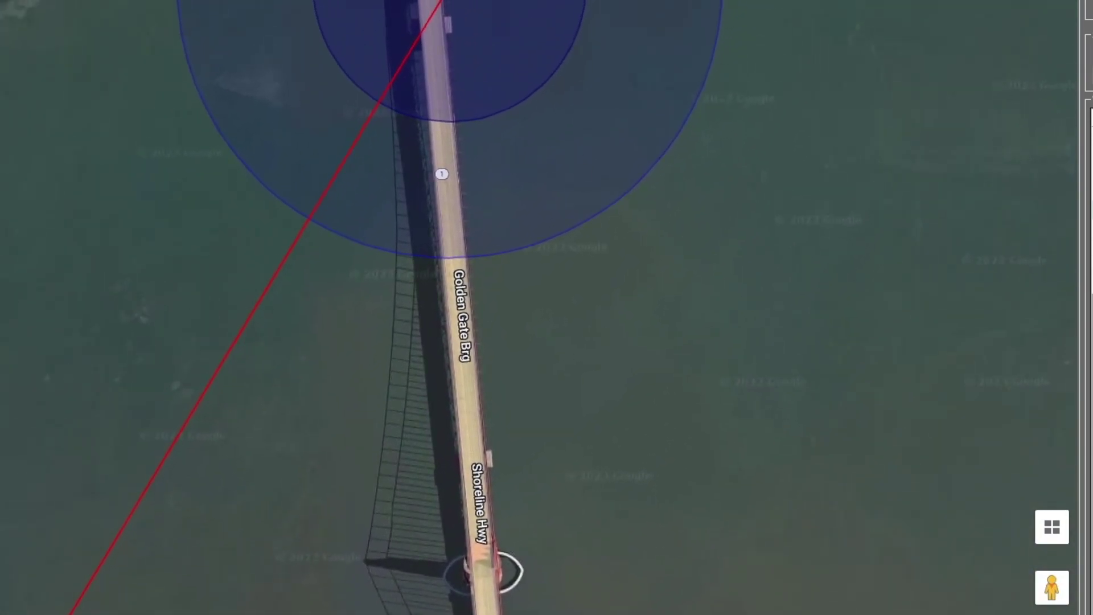
- Move the NEW POINT 2 waypoint south along the Golden Gate Bridge deck to just north of the south tower
drag(470, 470, 463, 374)
click(550, 348)
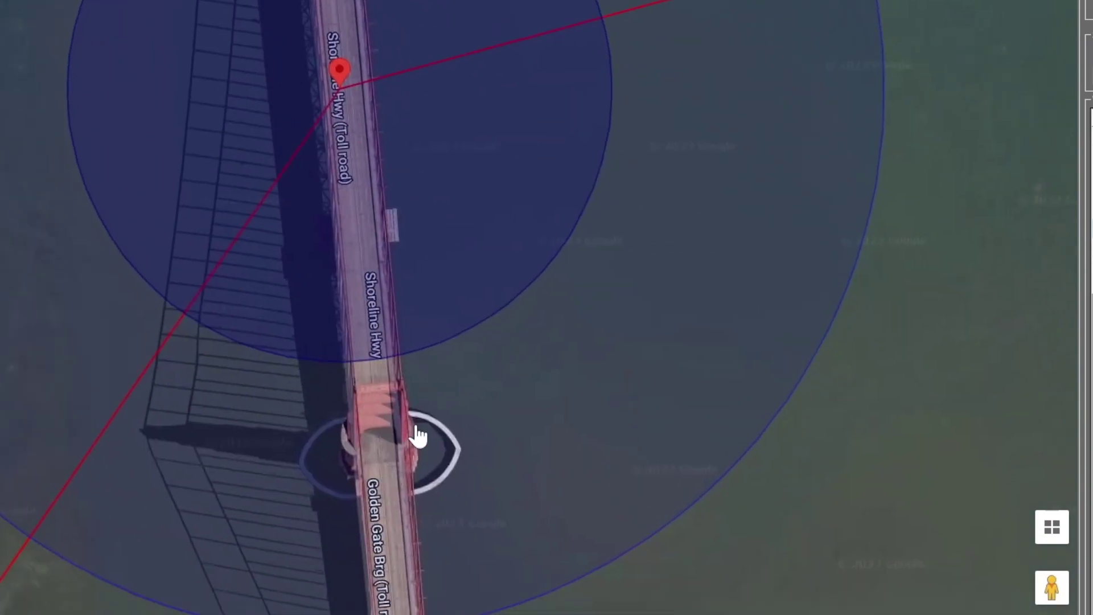
mouse_move(341, 71)
mouse_down()
mouse_move(334, 251)
mouse_move(361, 242)
mouse_up()
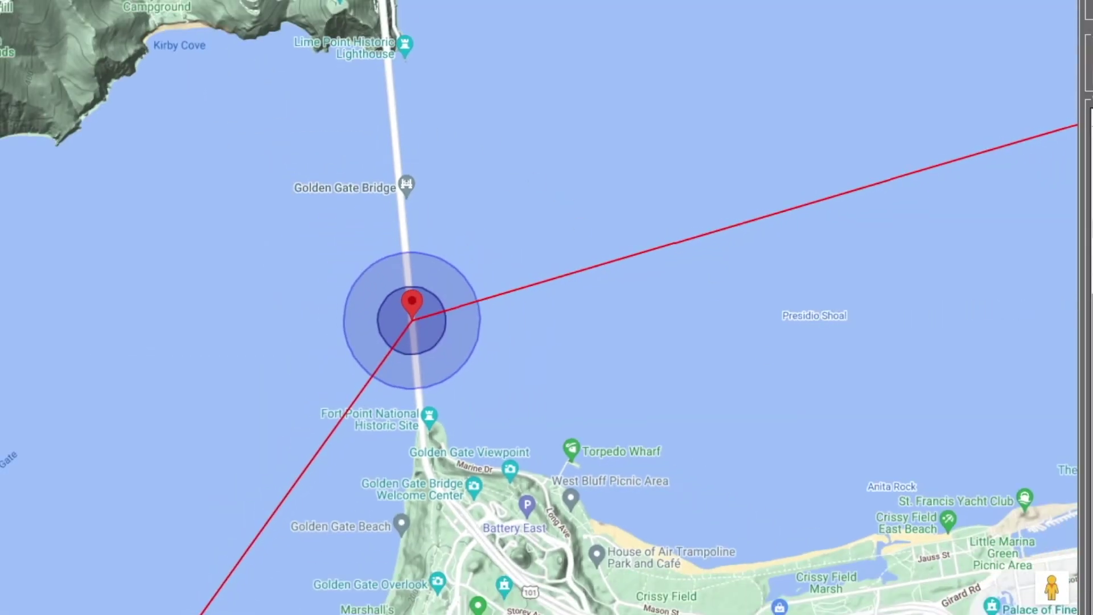
- Check the NEW POINT 2 waypoint against the south tower on tilted satellite imagery and examine the bridge's north tower
scroll(349, 305, up, 5)
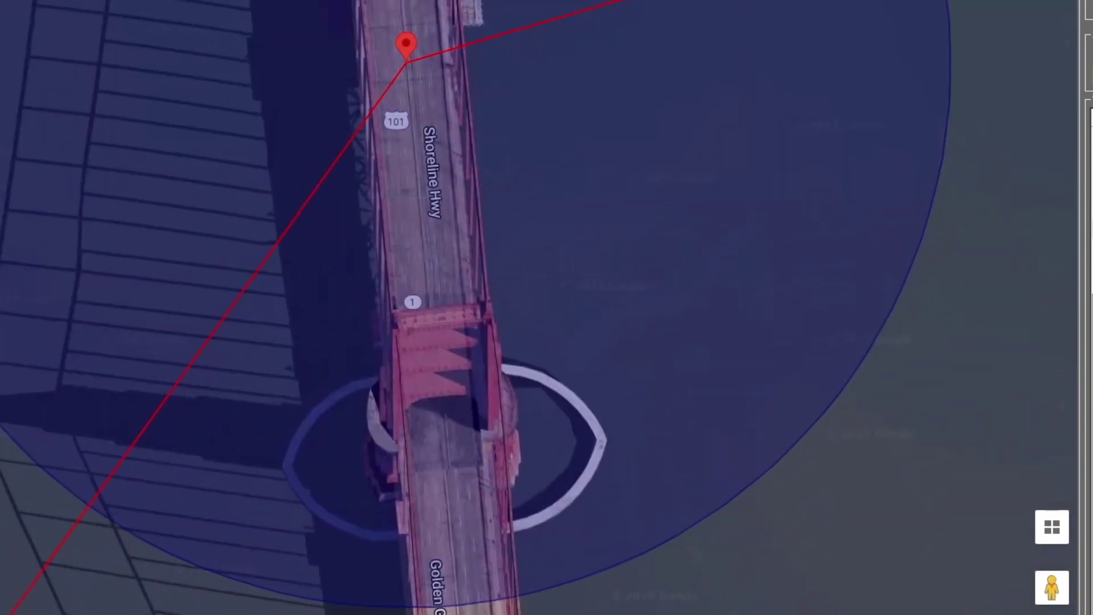
click(1051, 526)
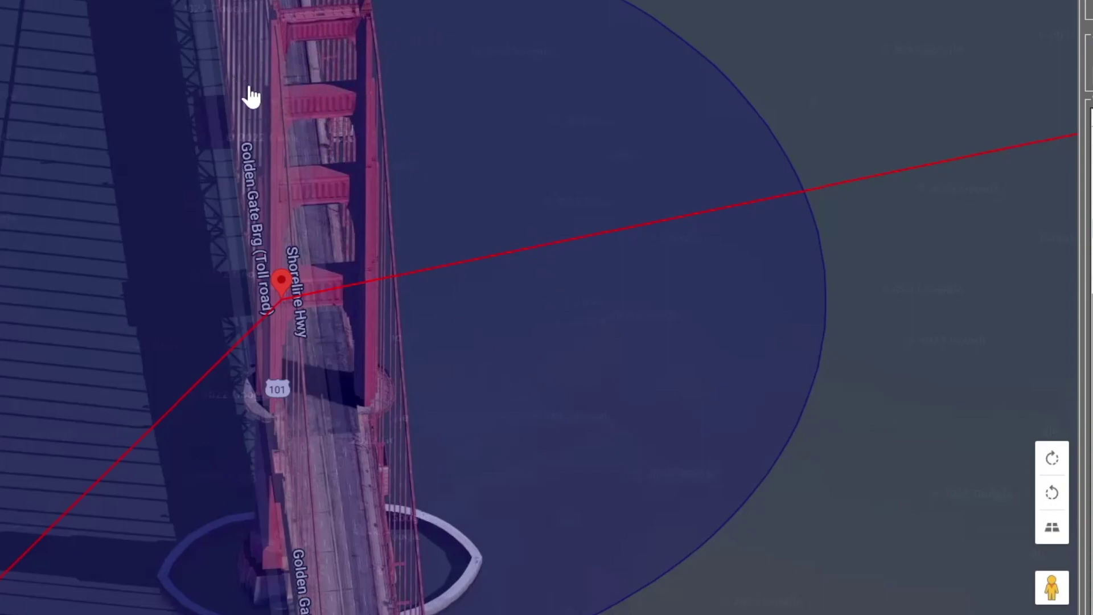
drag(410, 414, 327, 378)
drag(265, 613, 276, 429)
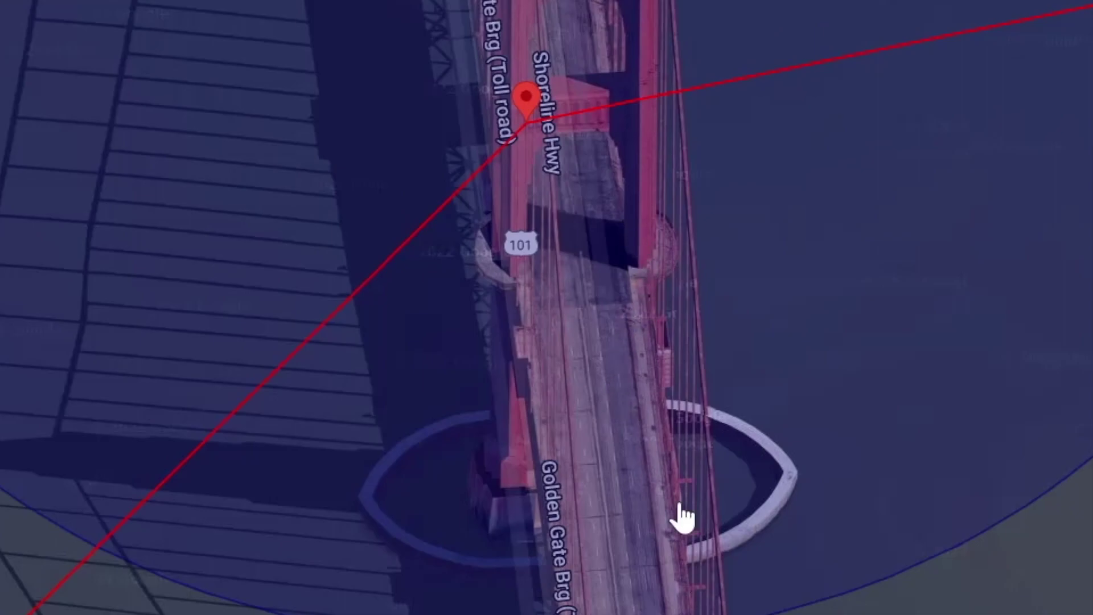
drag(654, 250, 607, 549)
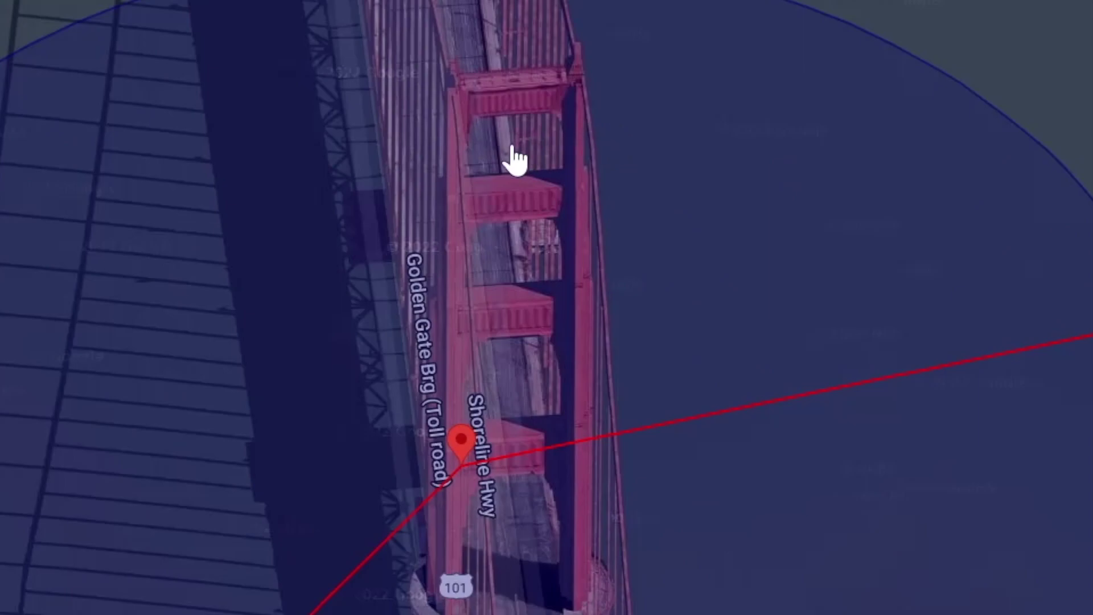
drag(728, 302, 639, 349)
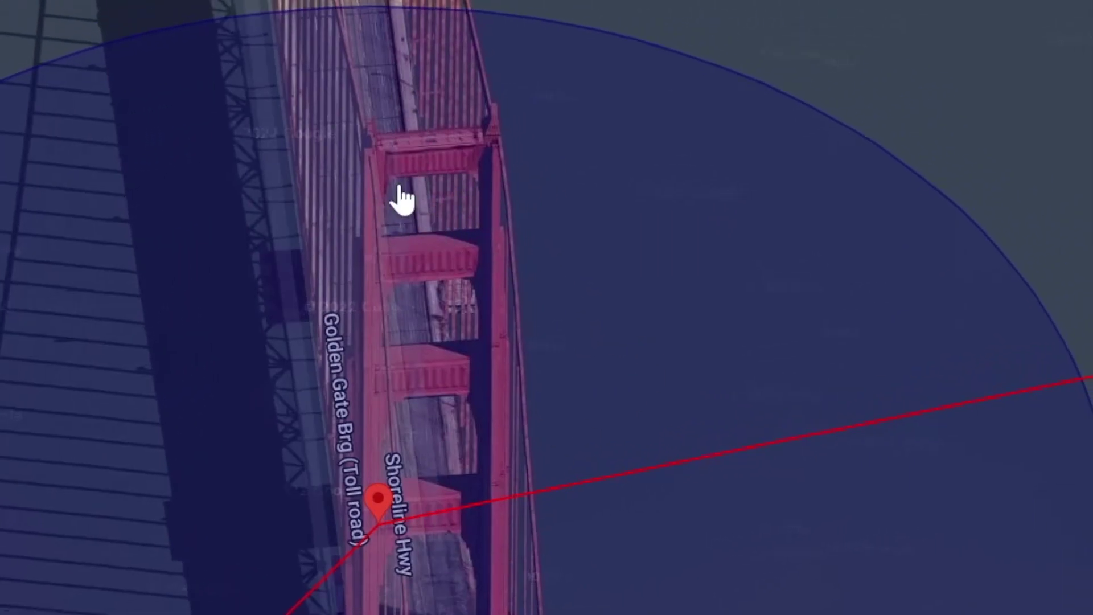
scroll(392, 239, down, 2)
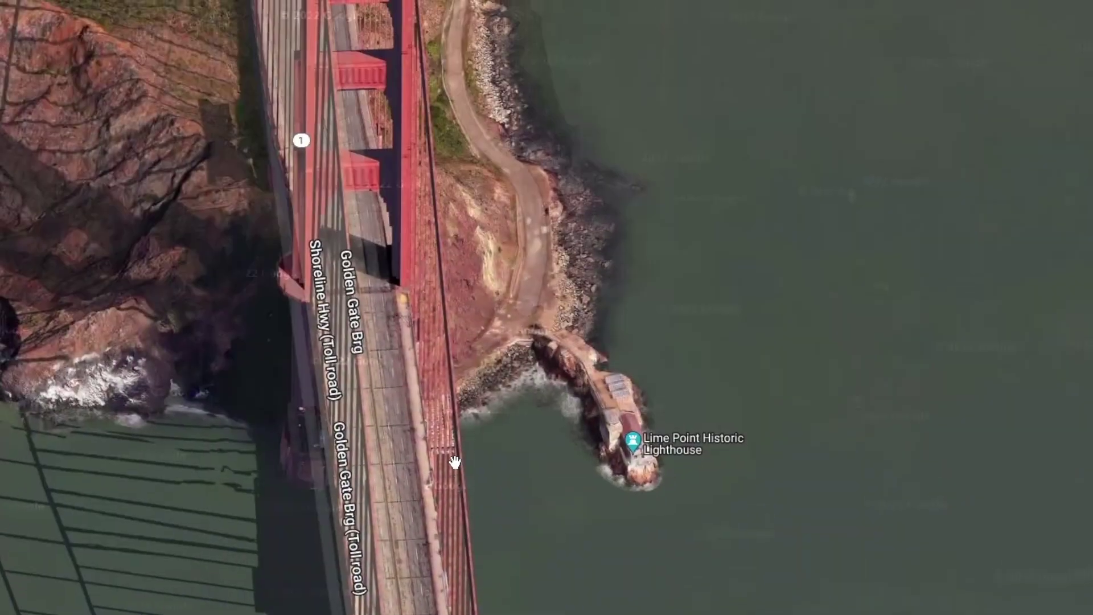
drag(454, 458, 460, 565)
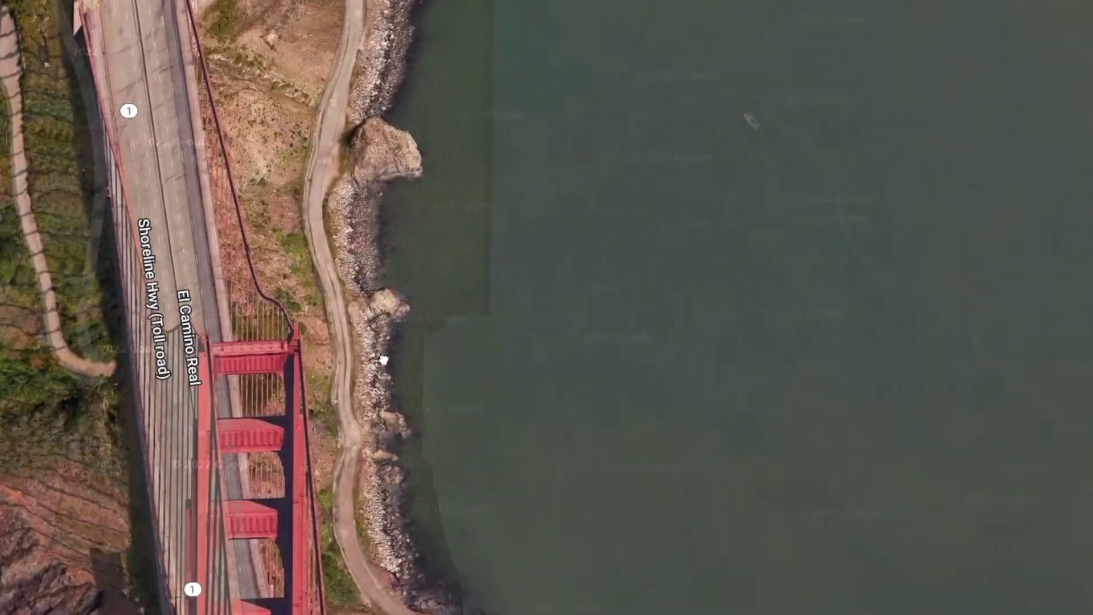
drag(384, 360, 385, 91)
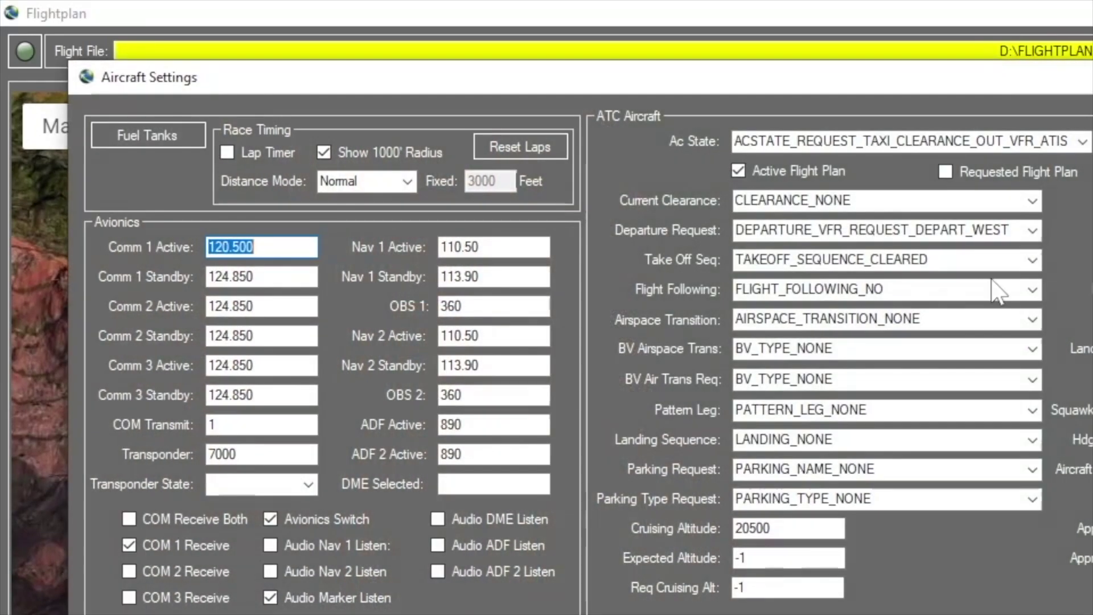
- Set the race timing distance mode to Fixed with a distance of 60 feet in the aircraft settings
click(416, 184)
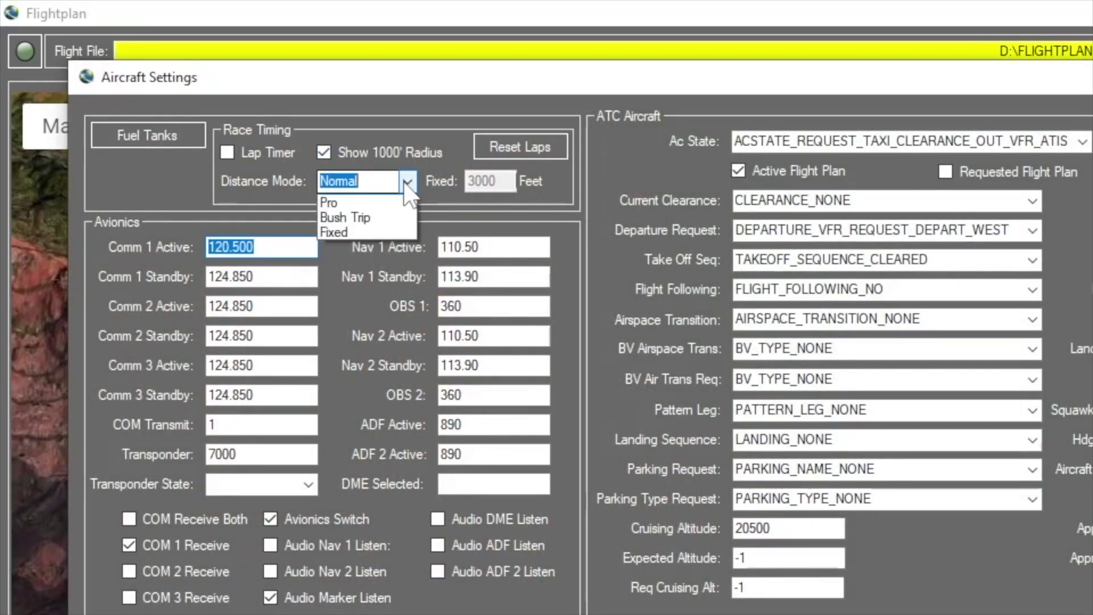
click(384, 248)
key(Tab)
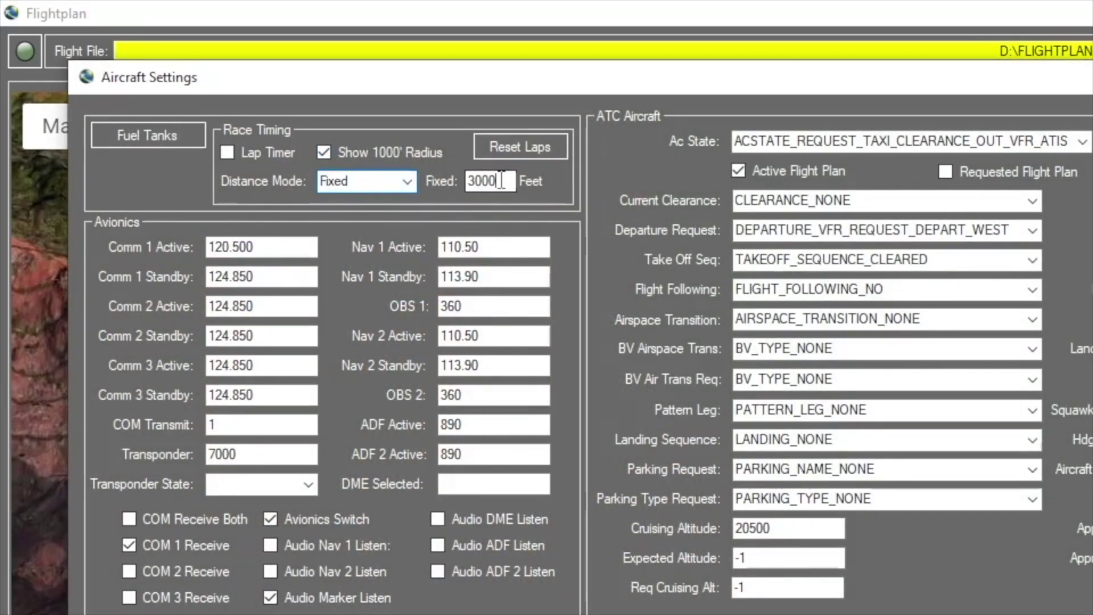
text(60)
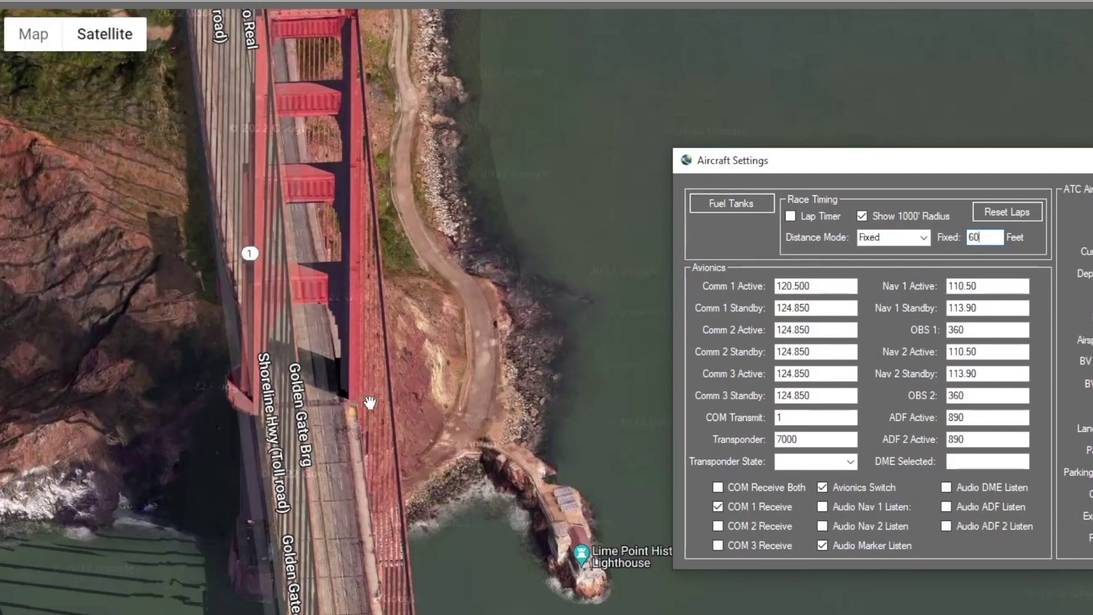
drag(321, 145, 327, 262)
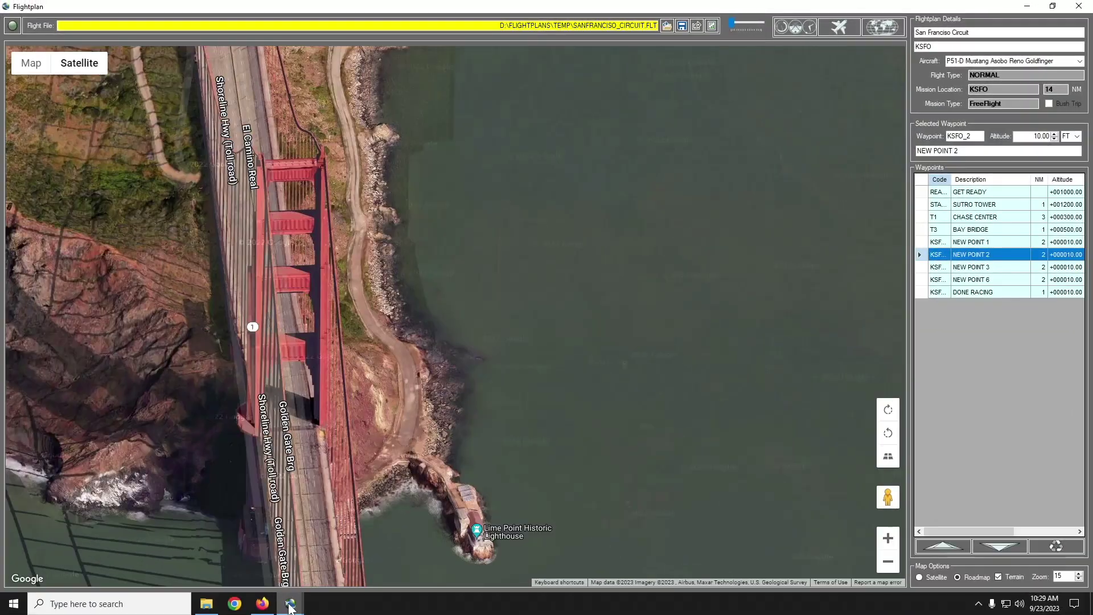
- Return to the aircraft settings and set the race timing distance mode back to Normal
click(291, 604)
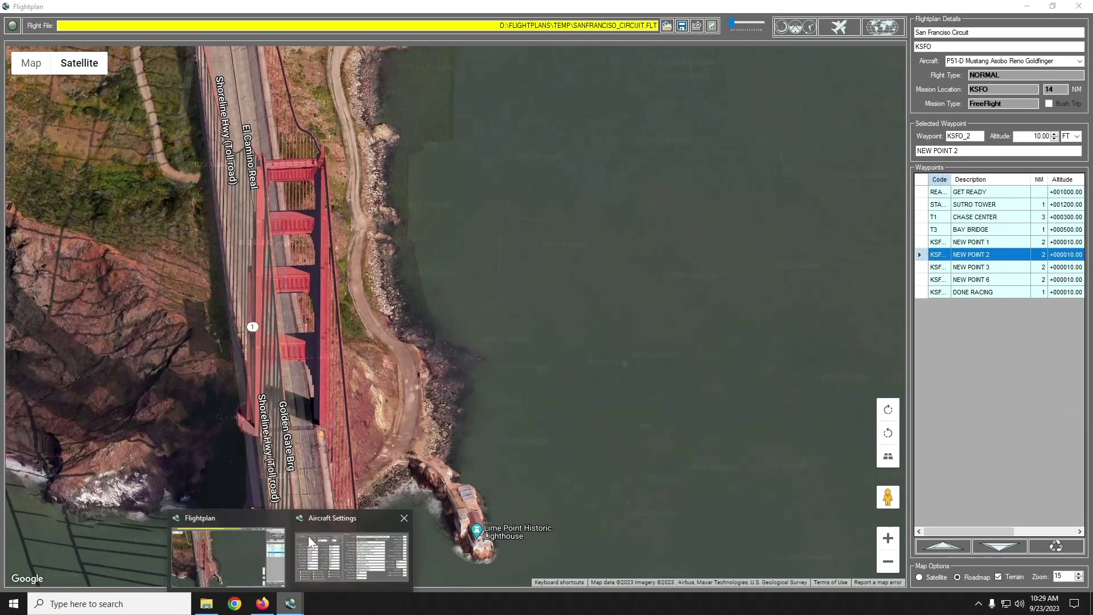
click(370, 536)
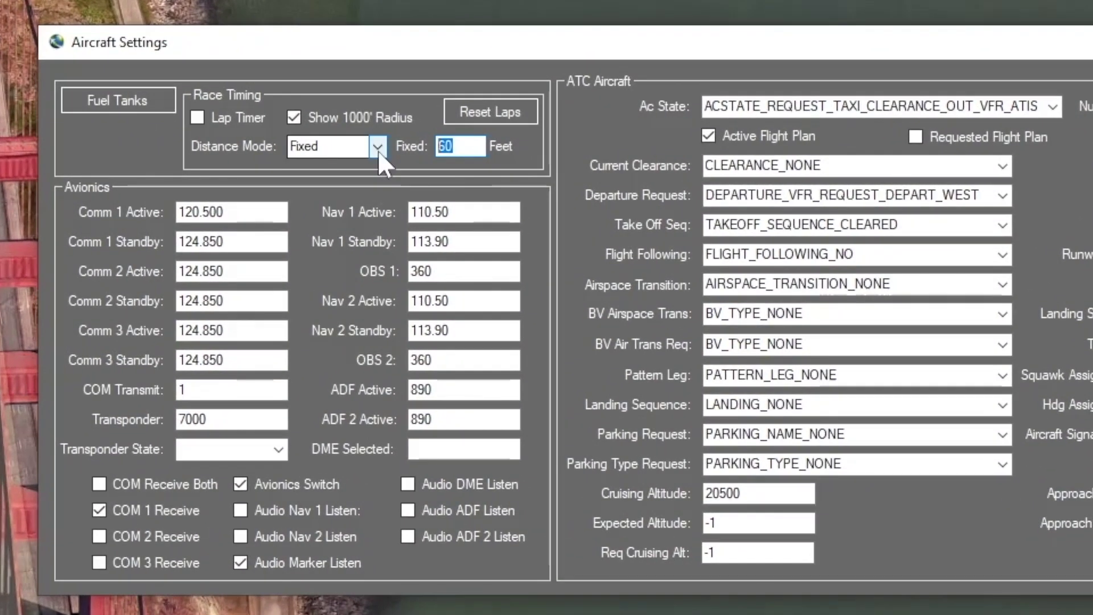
click(632, 200)
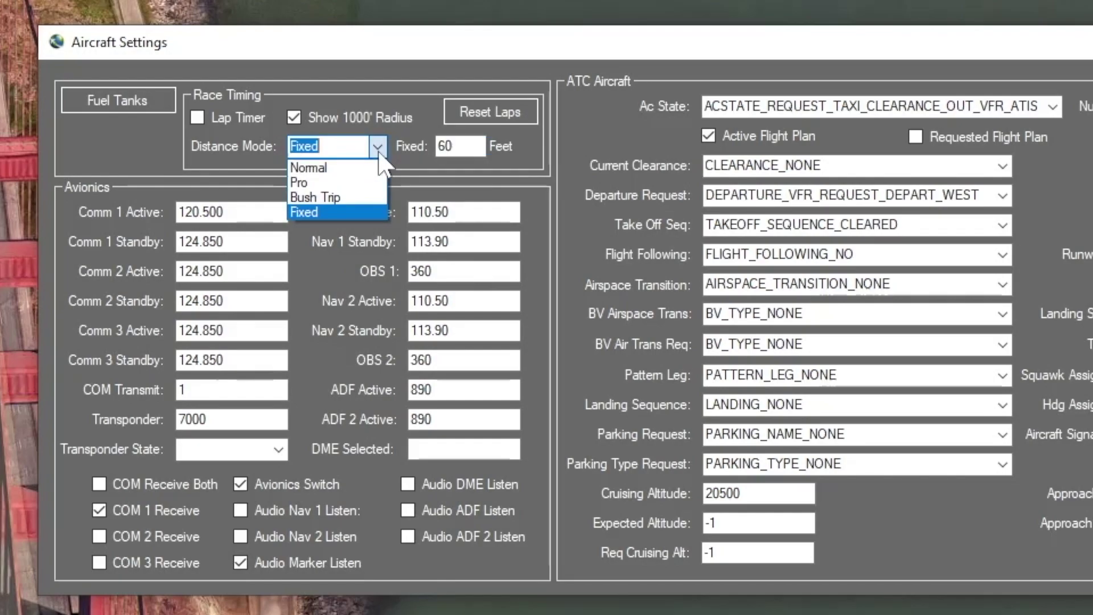
click(336, 167)
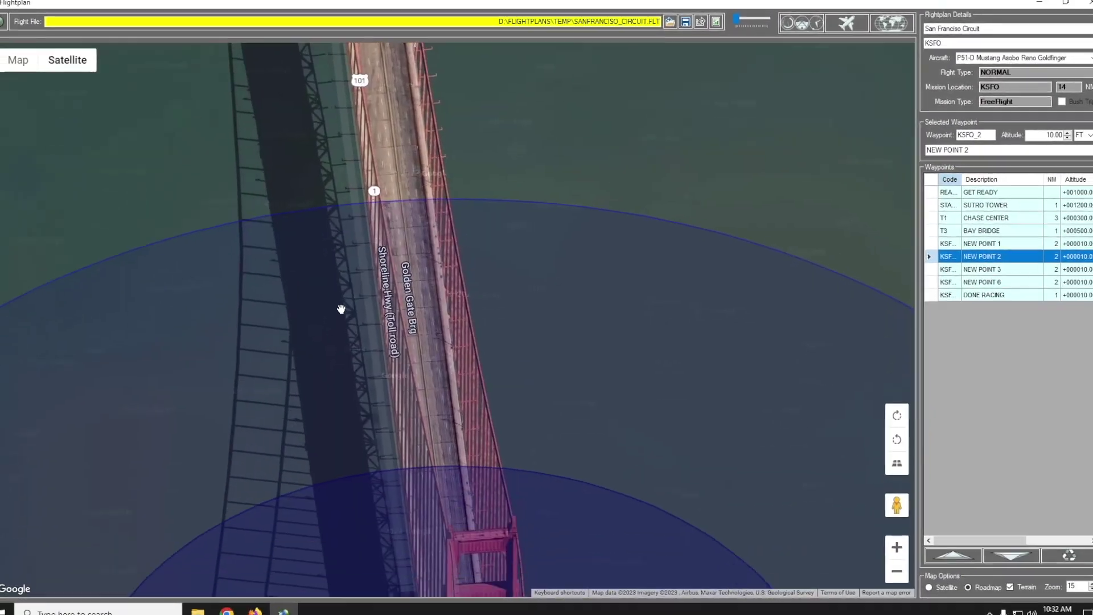
- Compare the NEW POINT 2 waypoint's position at the Golden Gate south tower in tilted and overhead satellite views
mouse_move(341, 309)
mouse_down()
mouse_move(315, 150)
mouse_move(343, 340)
mouse_up()
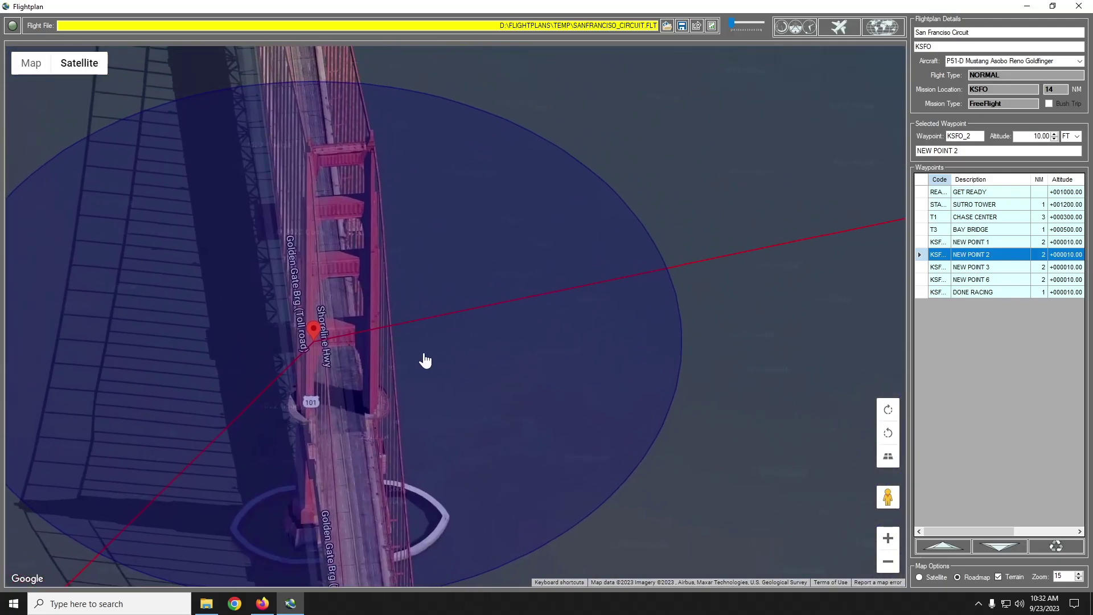
drag(423, 361, 450, 332)
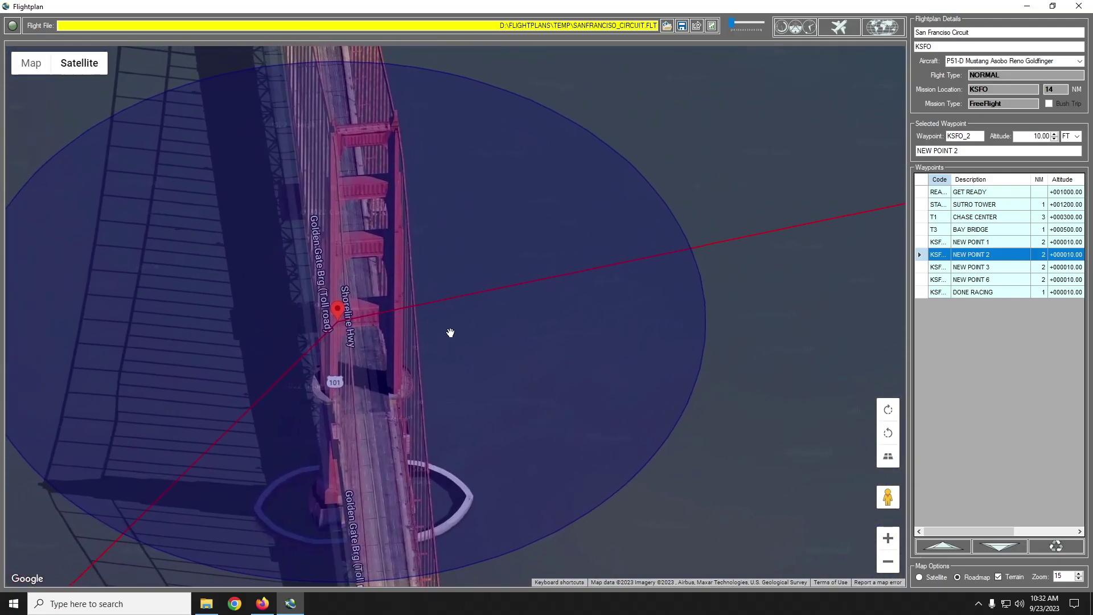
click(888, 460)
drag(689, 579, 710, 451)
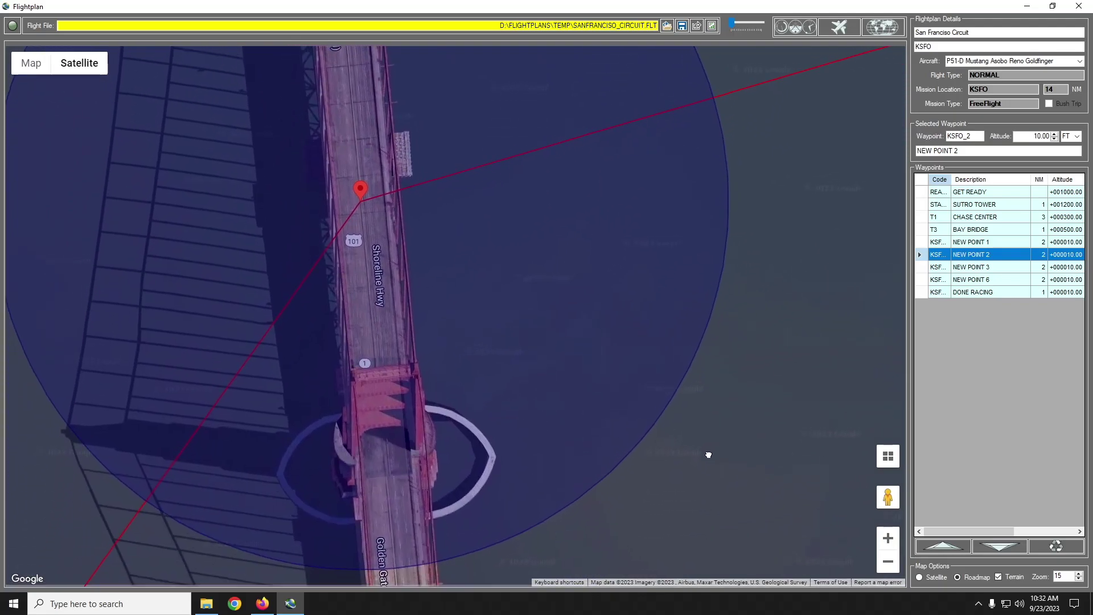
drag(732, 500, 768, 521)
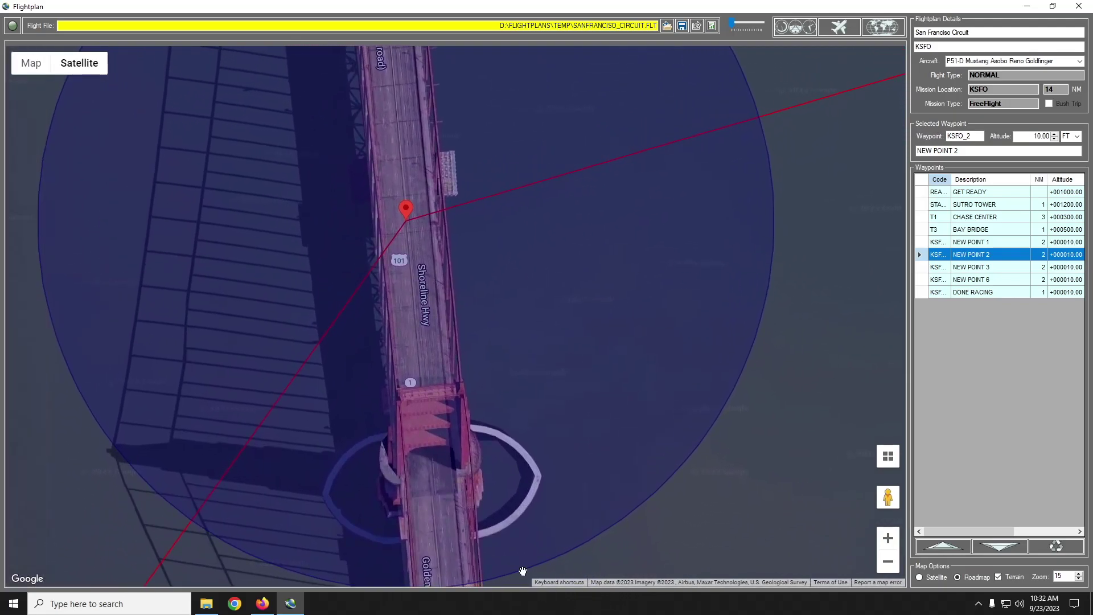
drag(421, 542, 523, 474)
mouse_move(680, 302)
mouse_down()
mouse_move(510, 463)
mouse_move(547, 72)
mouse_move(569, 540)
mouse_up()
mouse_move(353, 442)
mouse_down()
mouse_move(491, 259)
mouse_move(588, 206)
mouse_up()
drag(675, 512, 696, 299)
drag(626, 514, 701, 363)
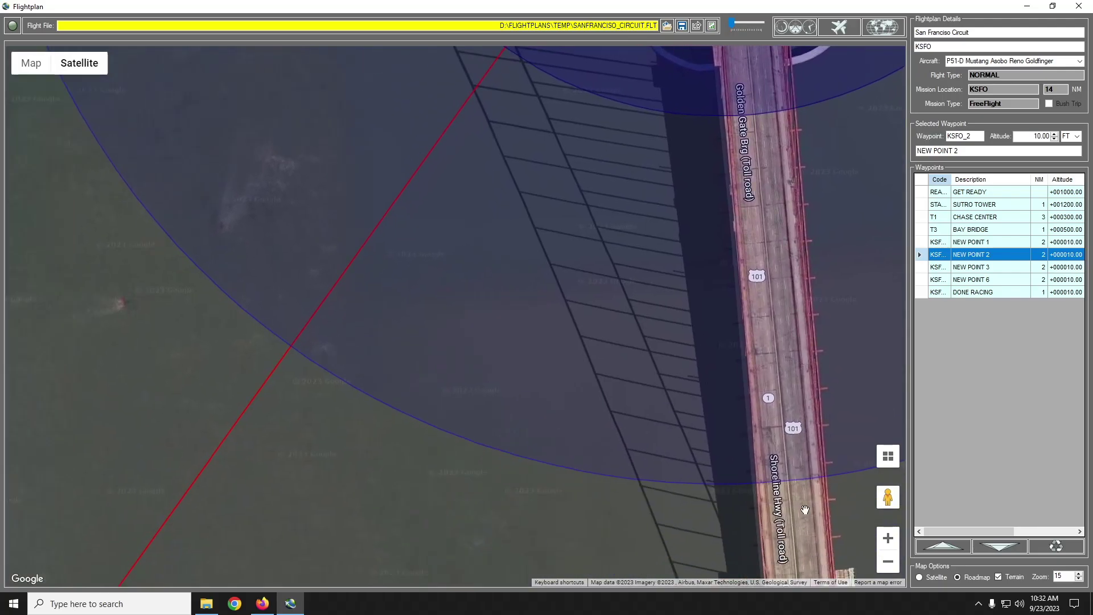
- Follow the course line from the Golden Gate Bridge past Lands End and Golden Gate Park to Sutro Tower and back
scroll(796, 485, down, 5)
scroll(463, 458, up, 5)
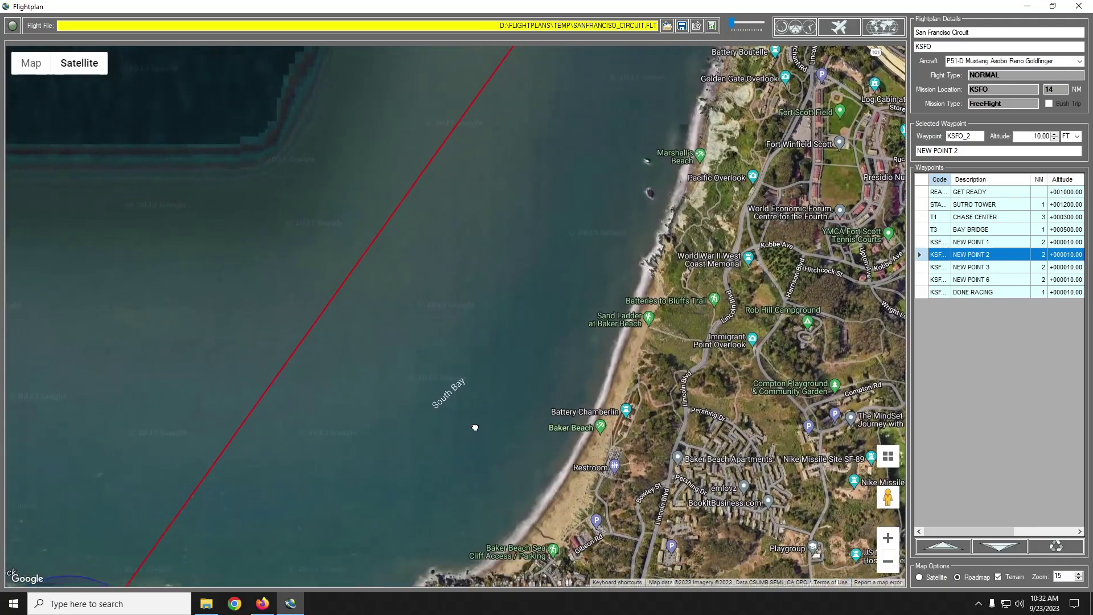
drag(463, 459, 643, 171)
drag(559, 406, 571, 435)
drag(526, 294, 562, 378)
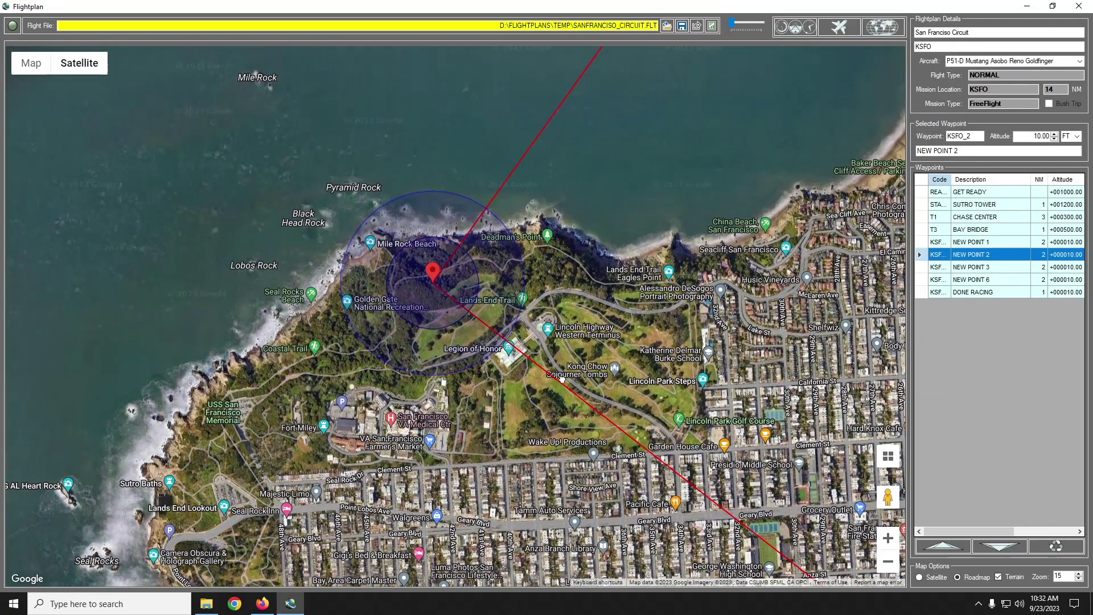
mouse_move(595, 469)
mouse_down()
mouse_move(552, 378)
mouse_move(535, 392)
mouse_move(307, 177)
mouse_up()
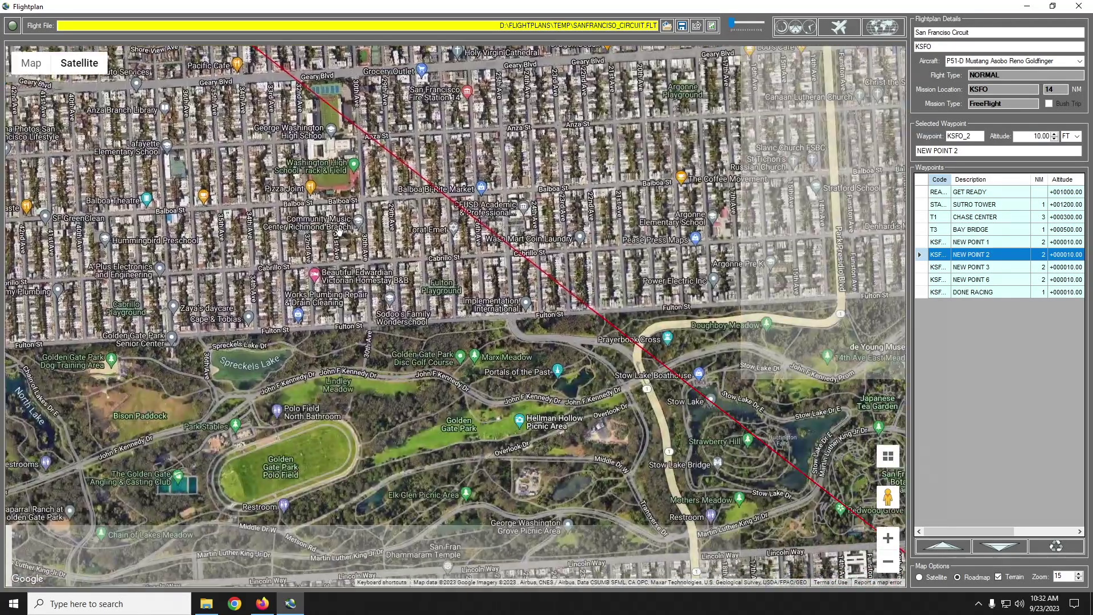
drag(666, 475, 387, 307)
drag(734, 458, 524, 358)
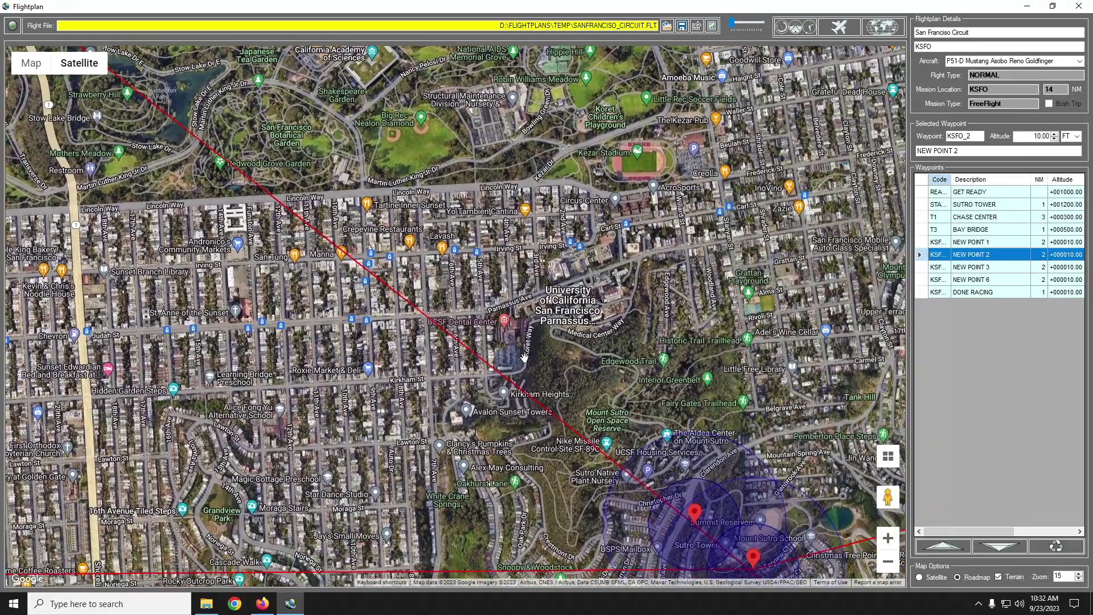
drag(285, 279, 614, 475)
drag(285, 170, 682, 523)
drag(458, 337, 514, 411)
- Examine the Legion of Honor museum and its surroundings up close on the satellite imagery beside the course line
click(888, 540)
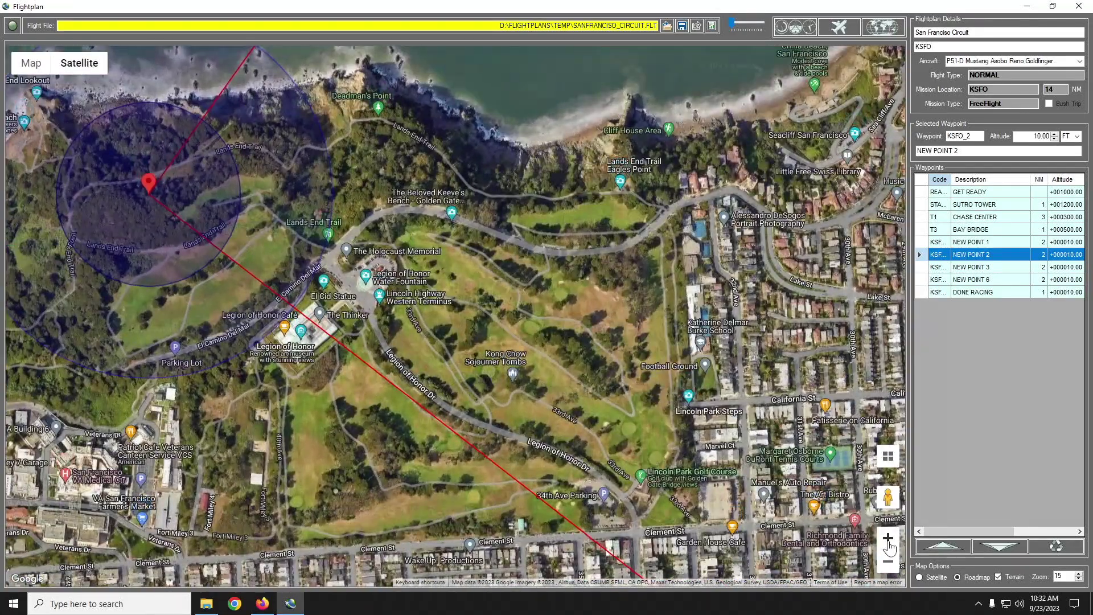
click(888, 540)
drag(259, 409, 420, 394)
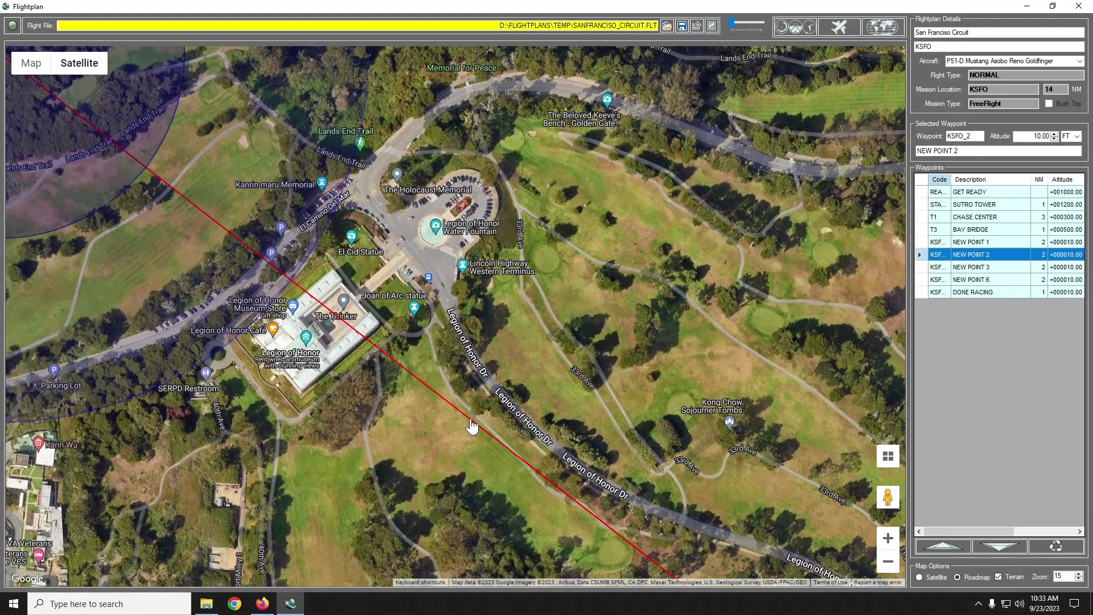
click(887, 541)
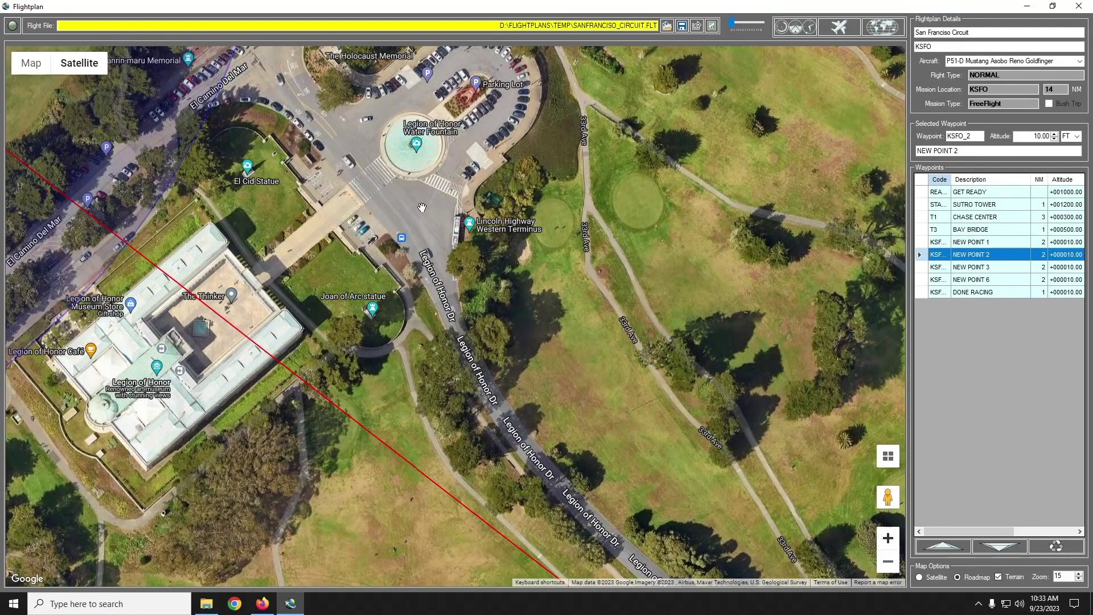
drag(386, 267, 494, 226)
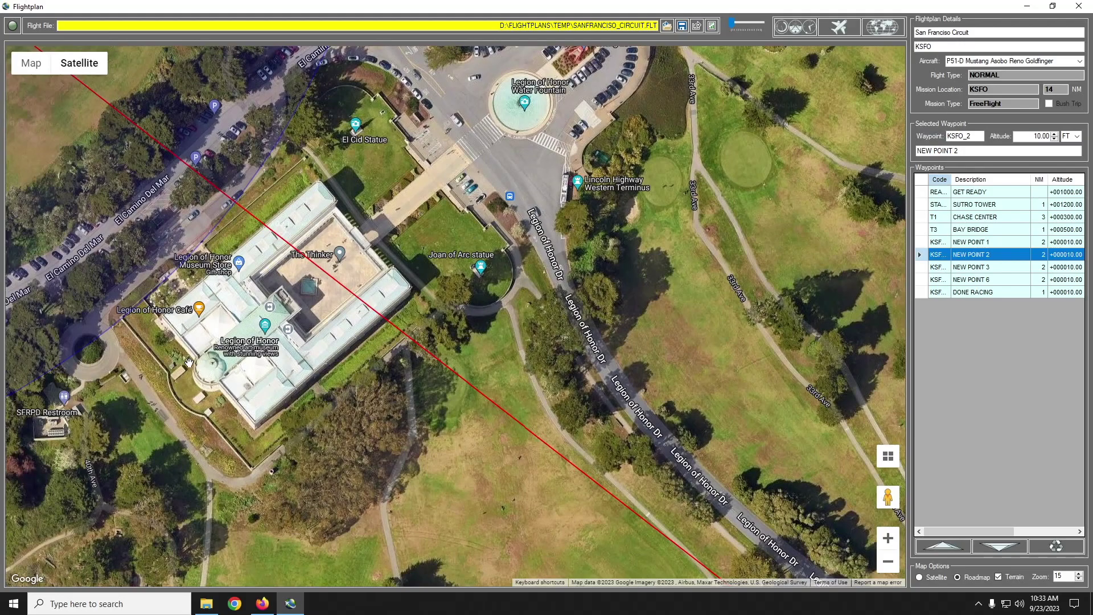
drag(208, 408, 439, 449)
click(891, 545)
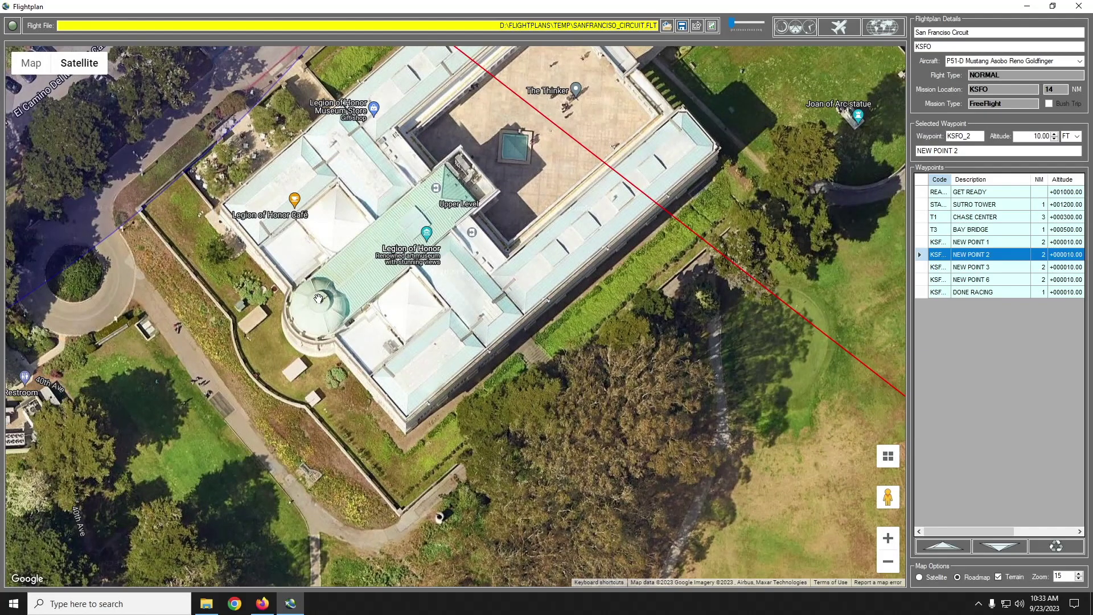
- Select the NEW POINT 1 waypoint at Alcatraz for editing
key(Up)
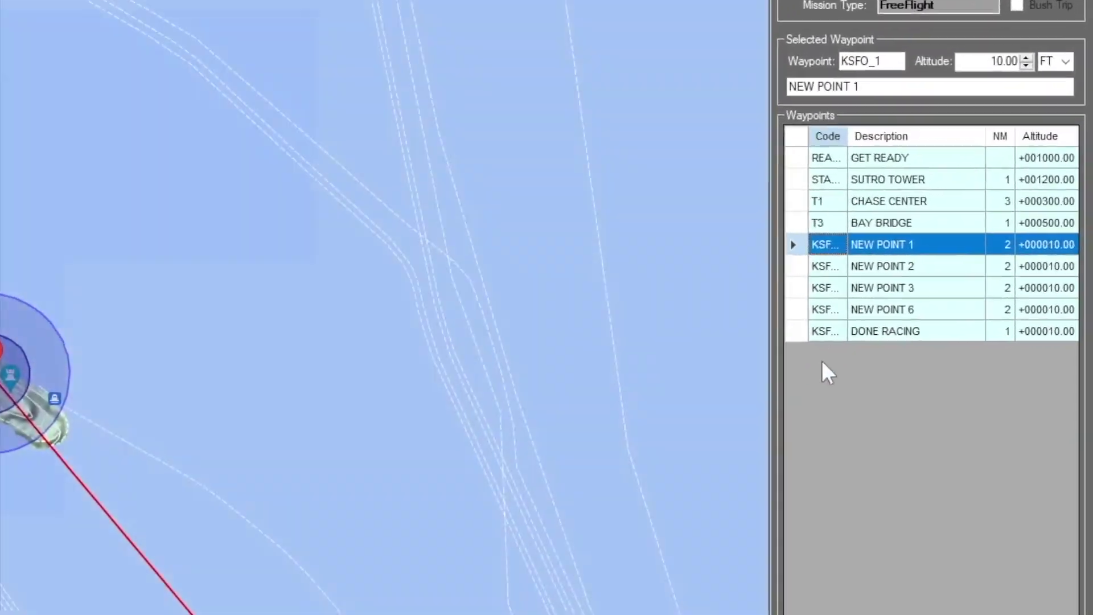
- Give the NEW POINT 1 waypoint the code T4, the description ALCATRAZ and an altitude of 500 ft
double_click(834, 32)
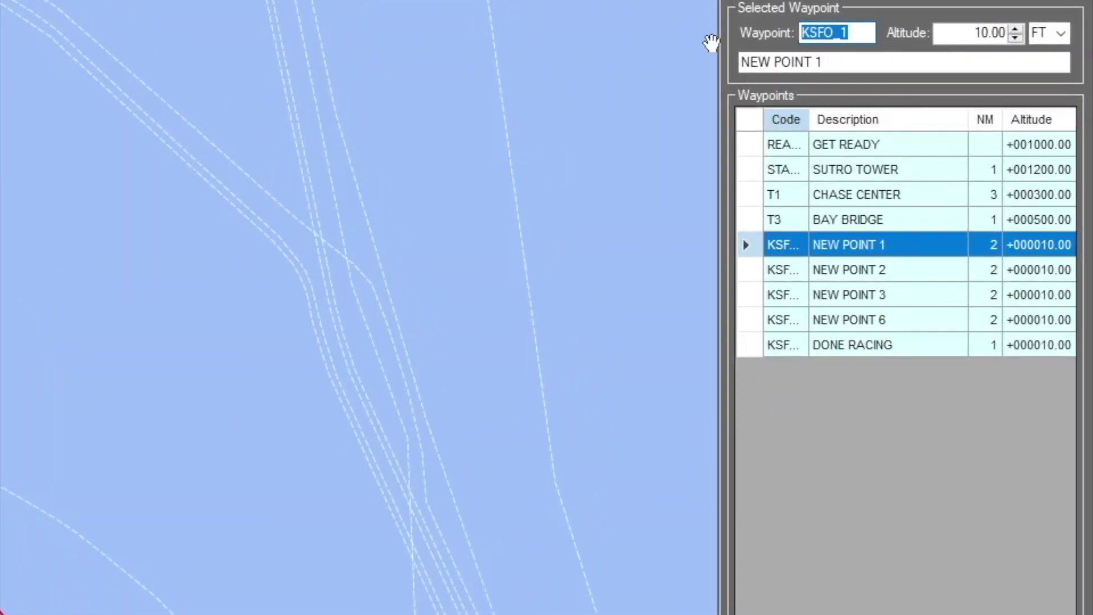
key(BackSpace)
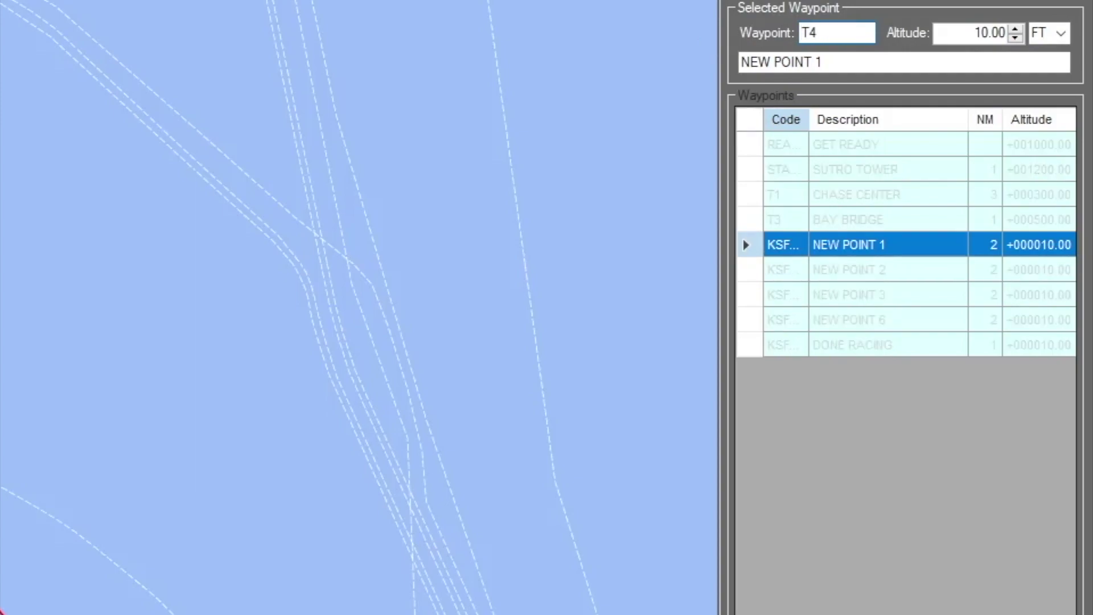
text(T4)
key(Return)
drag(876, 62, 356, 35)
text(ALCATRAZ)
key(Return)
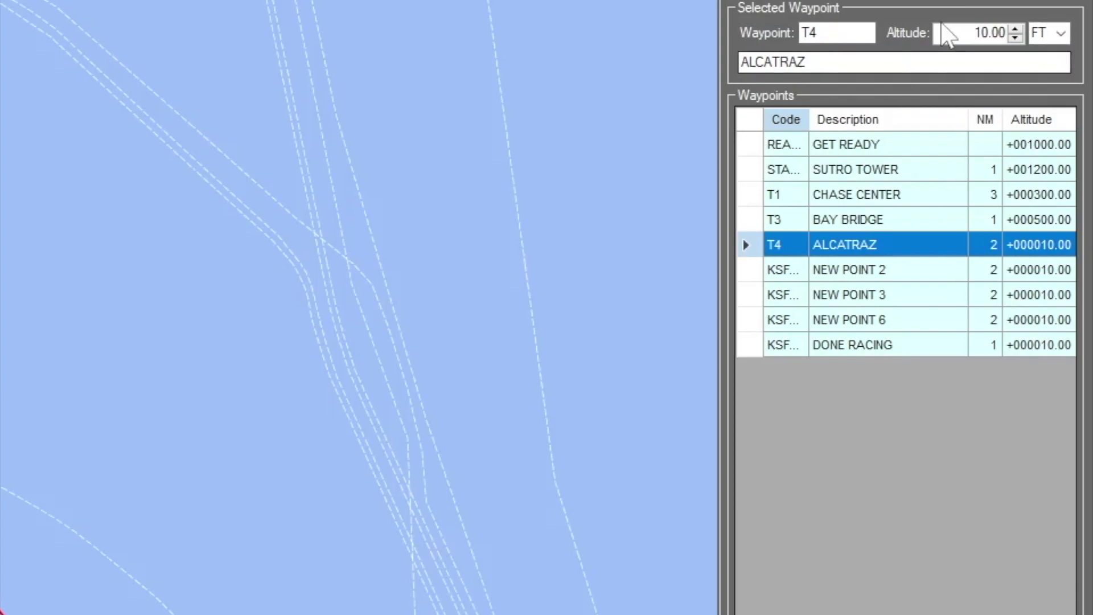
click(944, 34)
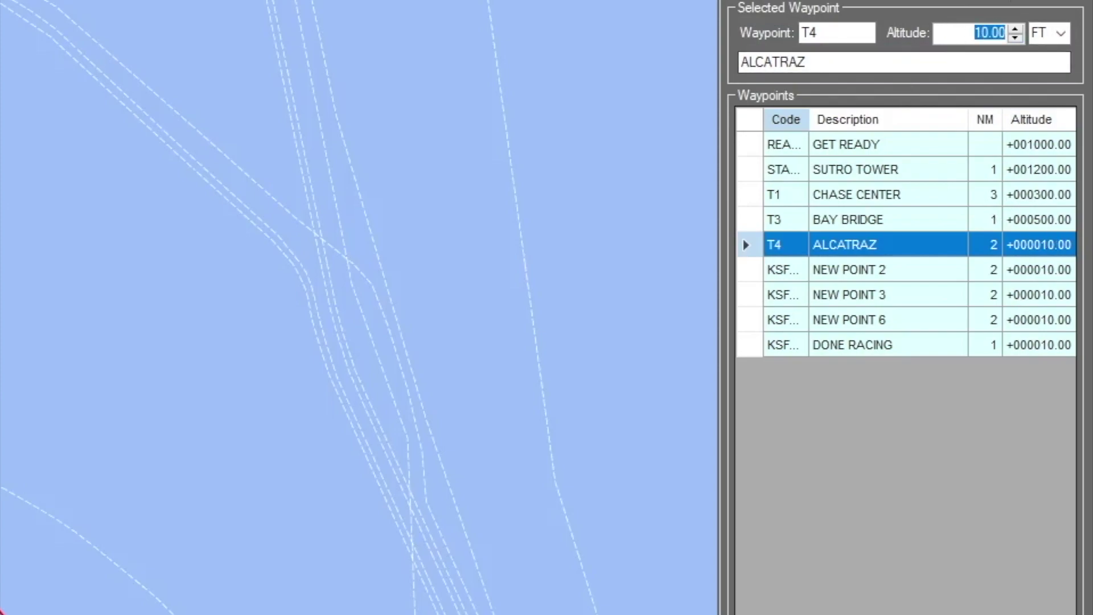
key(Return)
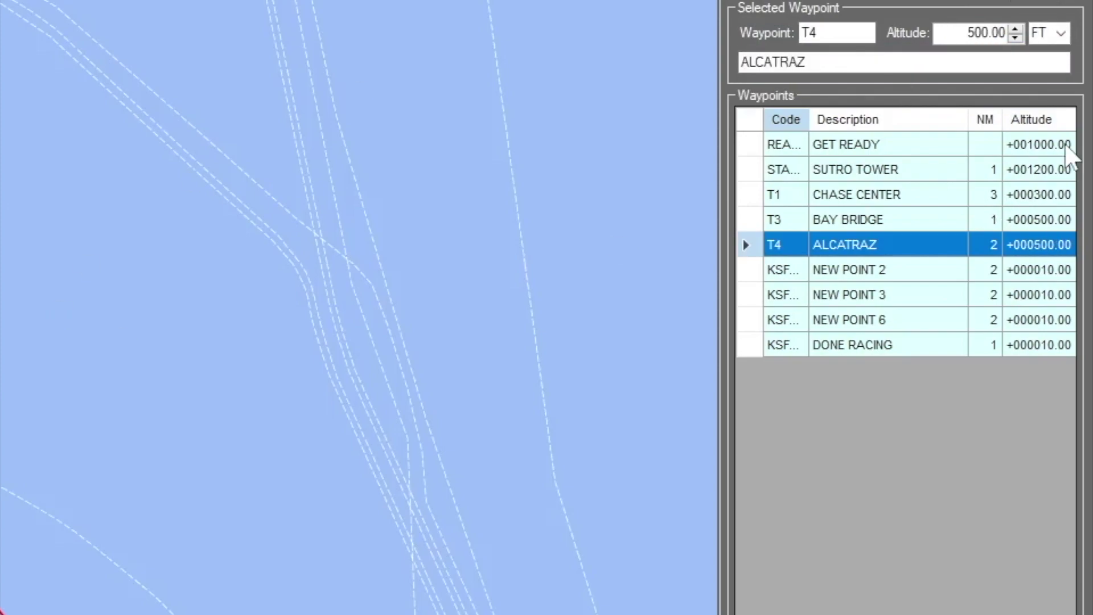
- Give the NEW POINT 2 waypoint the code T5, the description GOLDEN GATE BRIDGE and an altitude of 500 ft
click(885, 274)
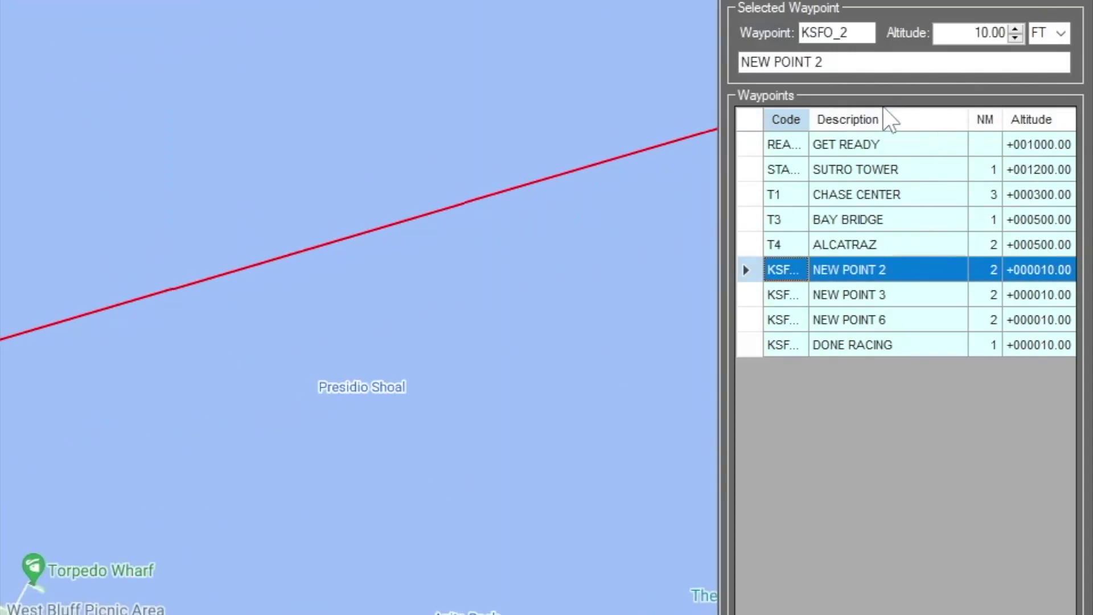
double_click(867, 33)
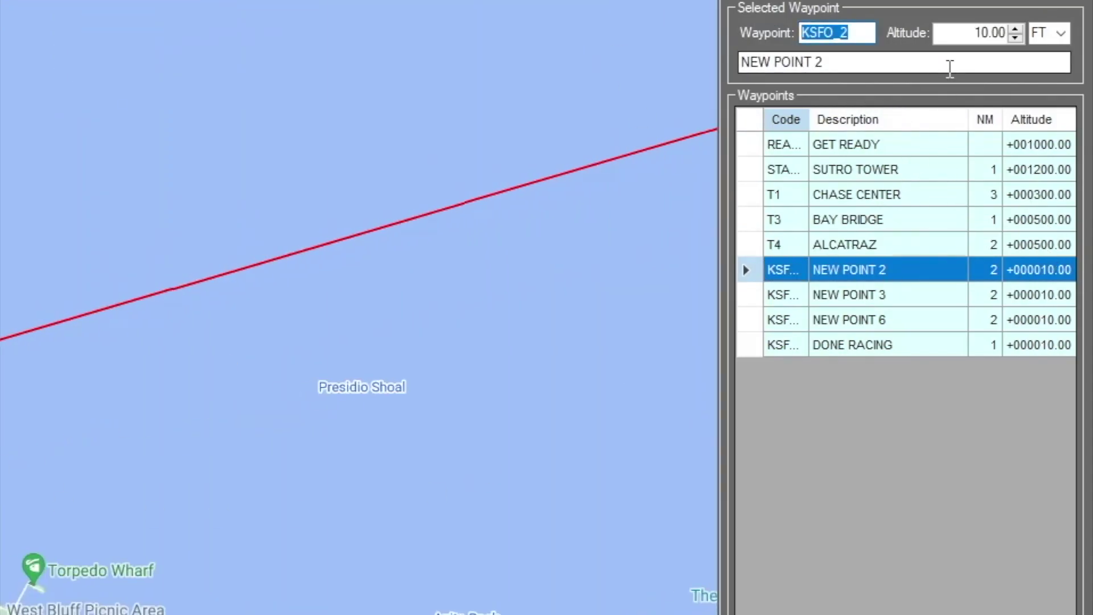
text(T5)
key(Tab)
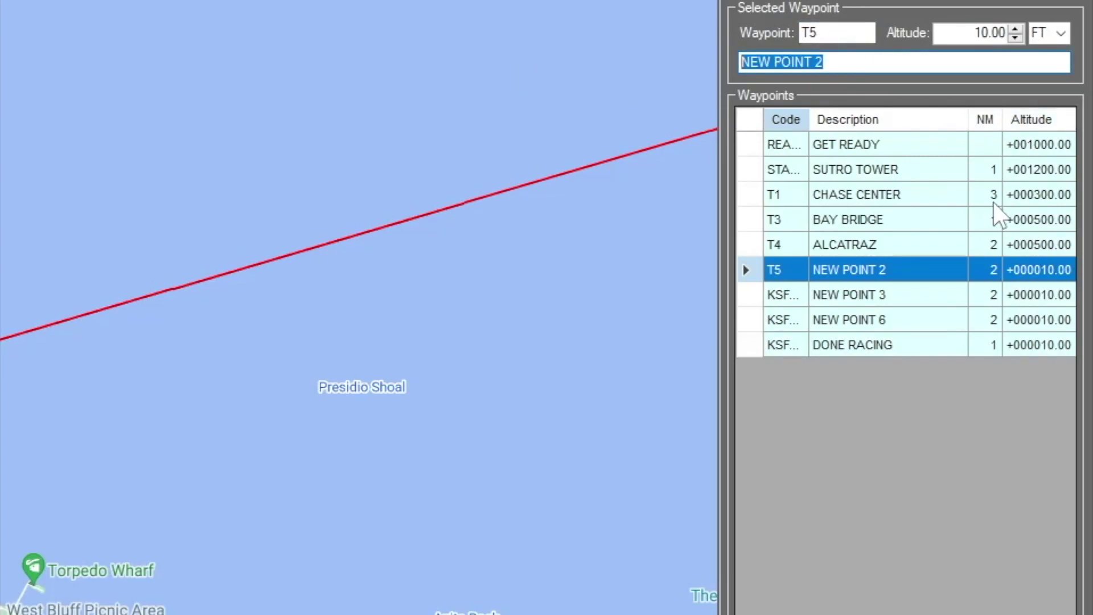
text(GO)
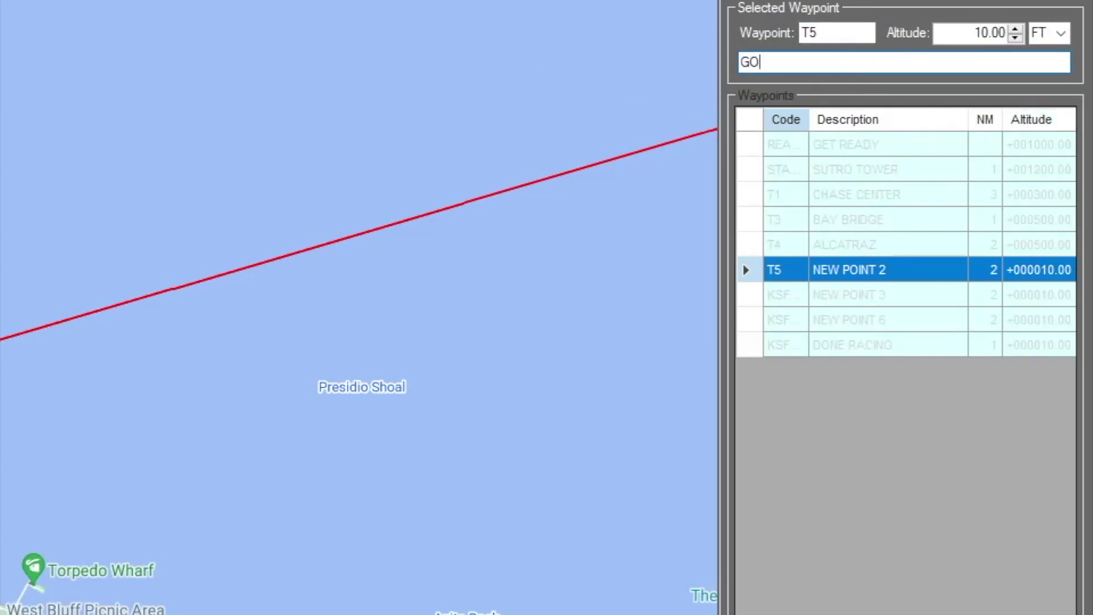
text(LDEN GATE BRIDGE)
key(Tab)
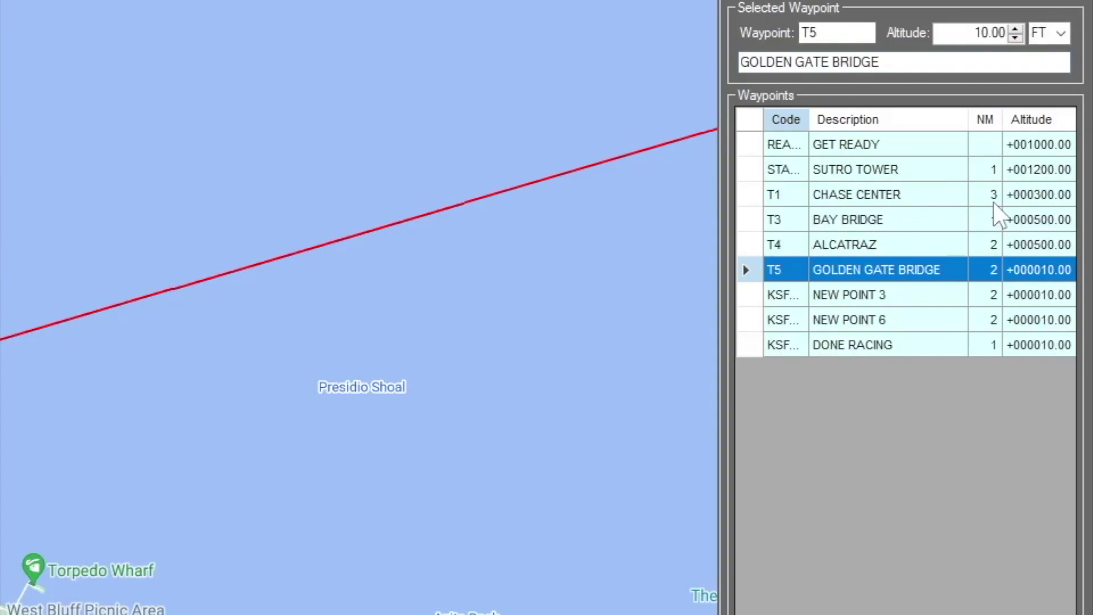
key(Tab)
text(500)
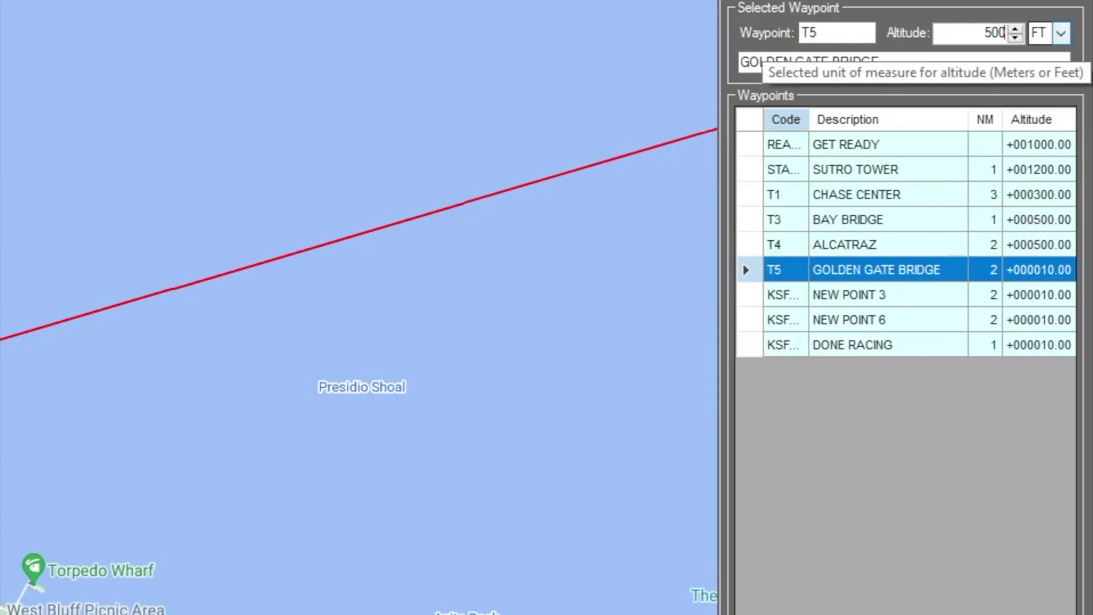
key(Tab)
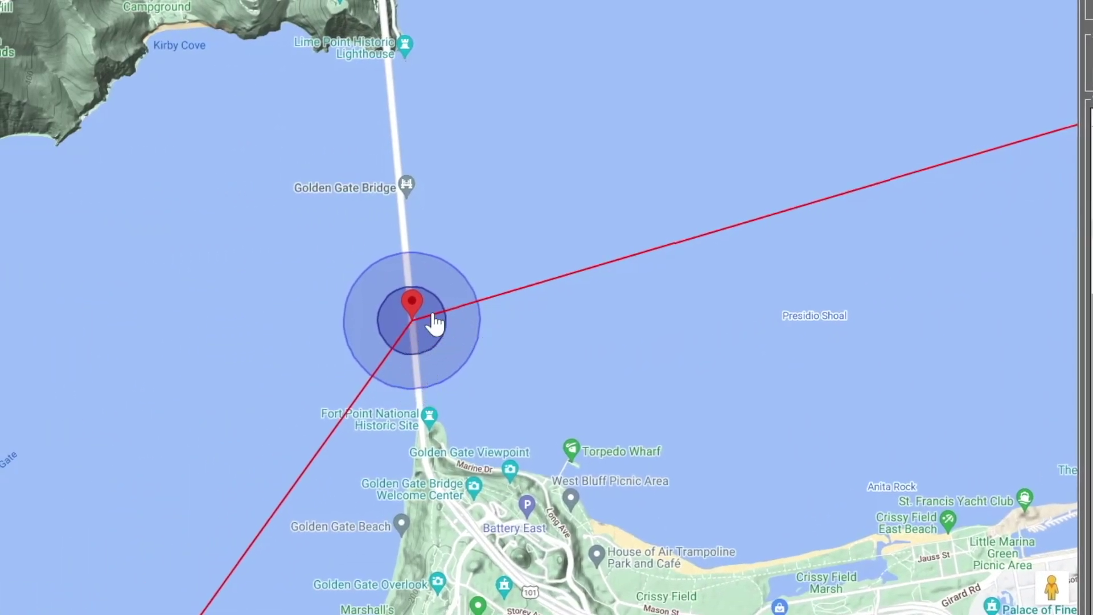
- Examine where the Golden Gate Bridge waypoint sits on the bridge in a close-up satellite view
scroll(411, 316, up, 3)
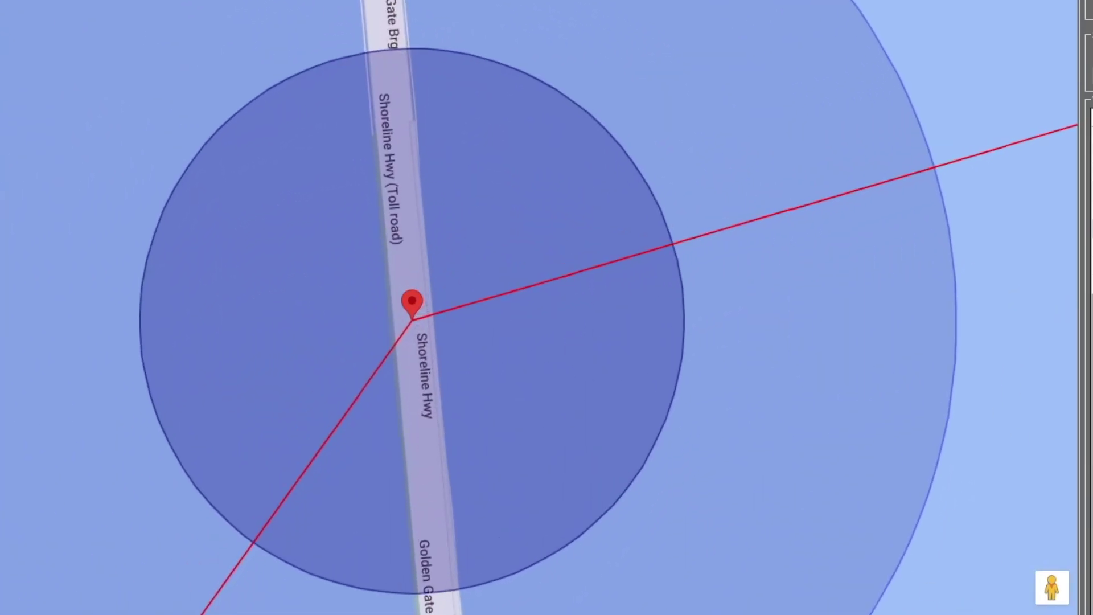
click(2, 28)
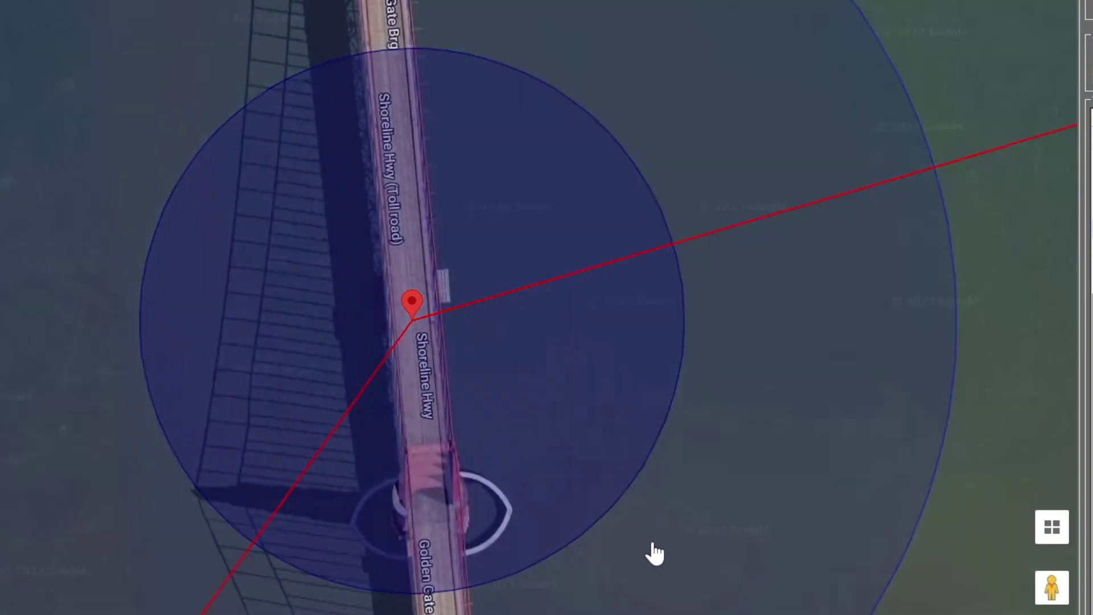
click(1052, 535)
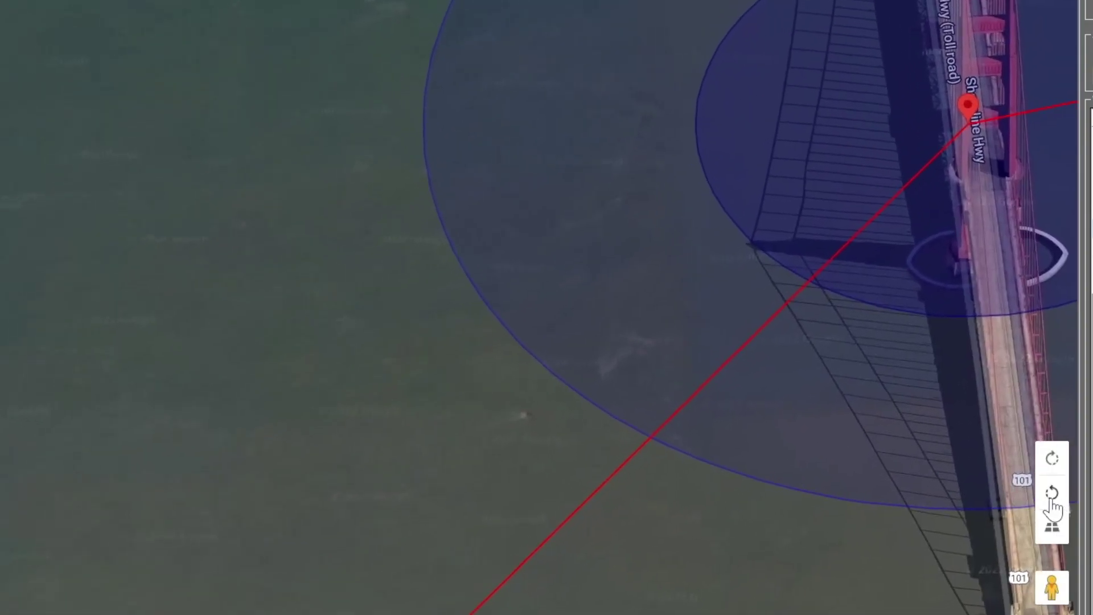
click(1050, 494)
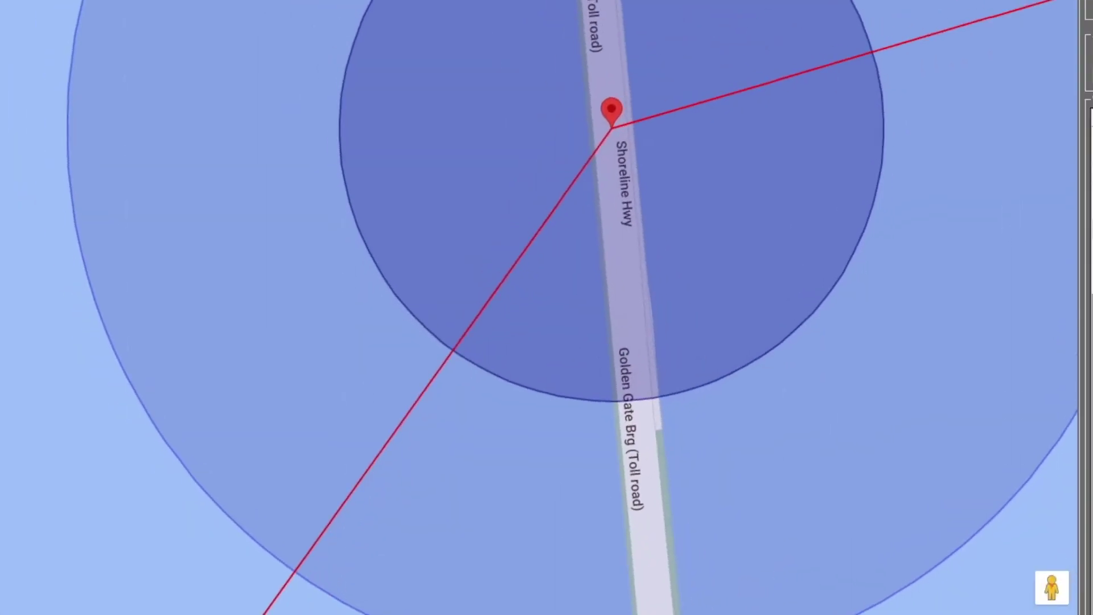
scroll(412, 319, down, 1)
- Move the NEW POINT 3 waypoint from the Lands End Trail area onto the Legion of Honor museum building
click(1083, 262)
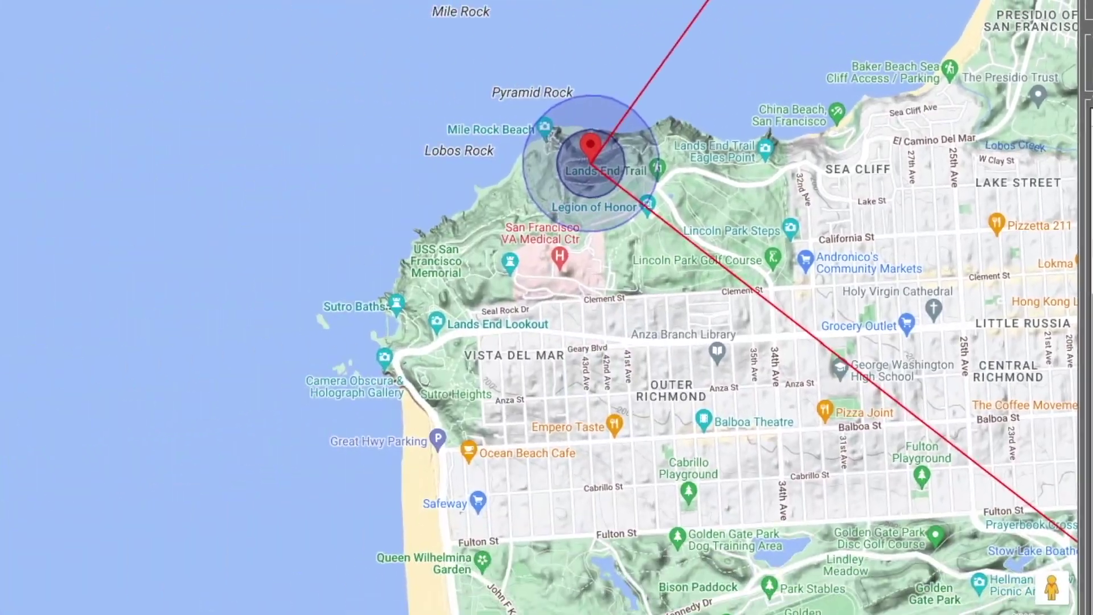
scroll(496, 286, up, 2)
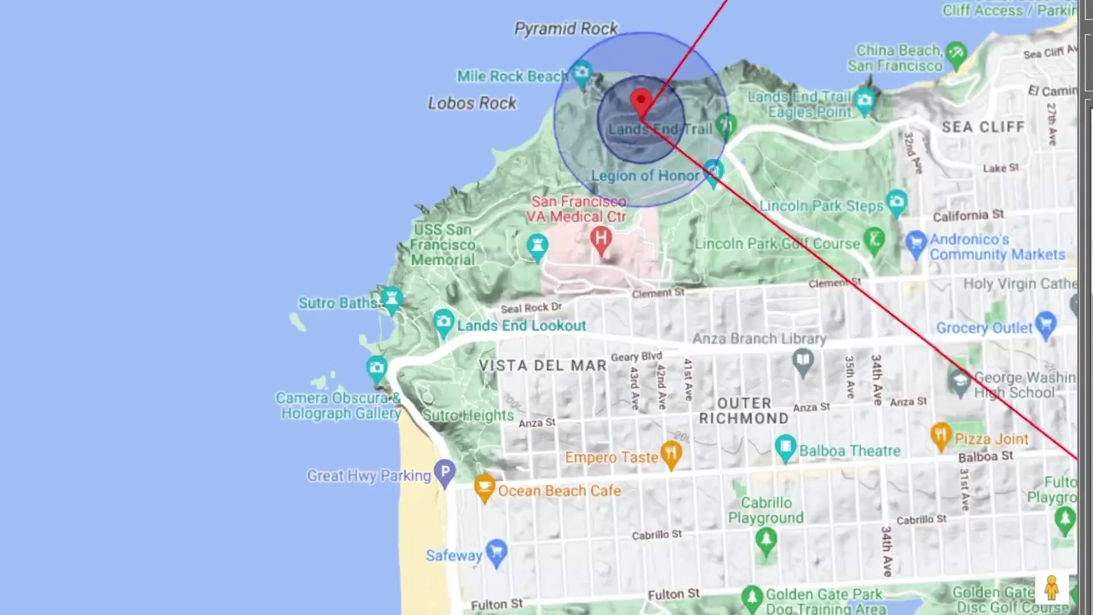
drag(766, 333, 244, 569)
drag(138, 136, 354, 361)
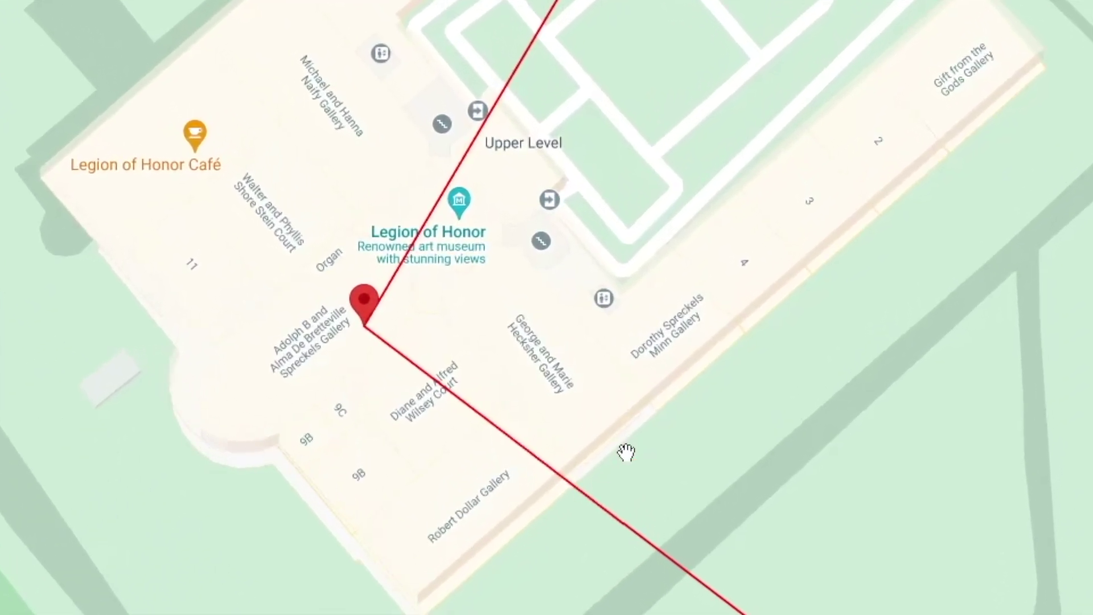
drag(806, 105, 828, 333)
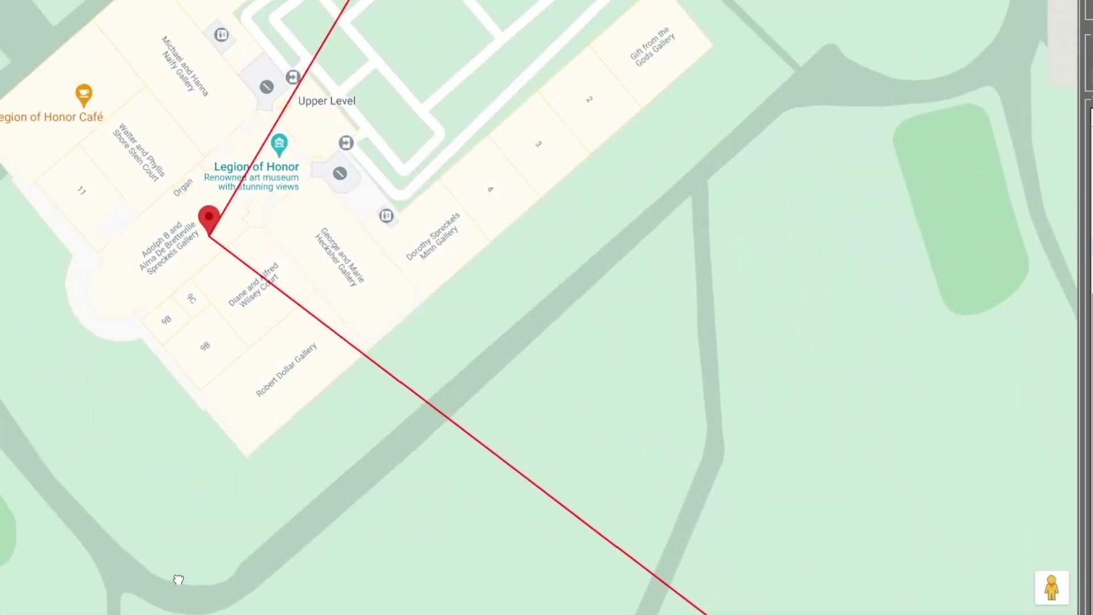
drag(350, 247, 387, 323)
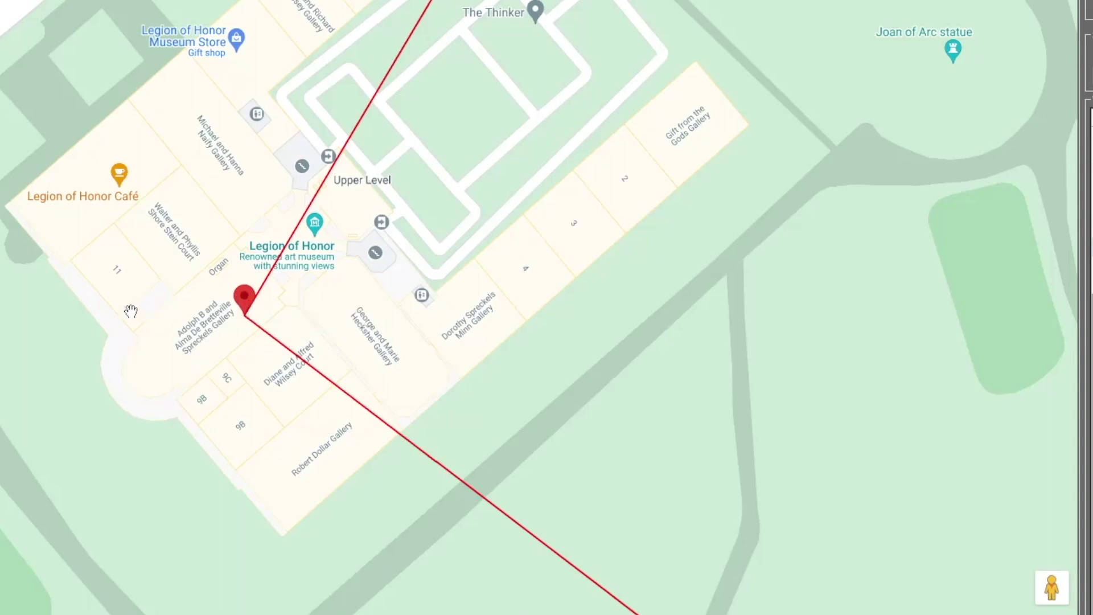
mouse_move(229, 300)
mouse_down()
mouse_move(90, 363)
mouse_move(132, 350)
mouse_up()
click(546, 348)
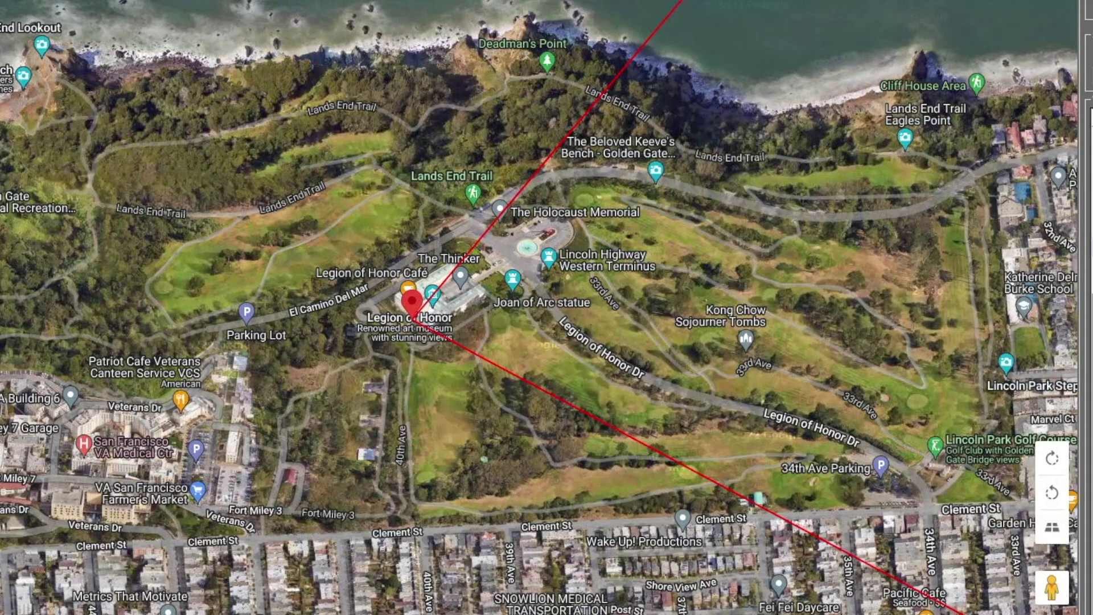
- Check the NEW POINT 3 waypoint against overhead satellite imagery and nudge it slightly within the museum's domed end
scroll(412, 320, up, 5)
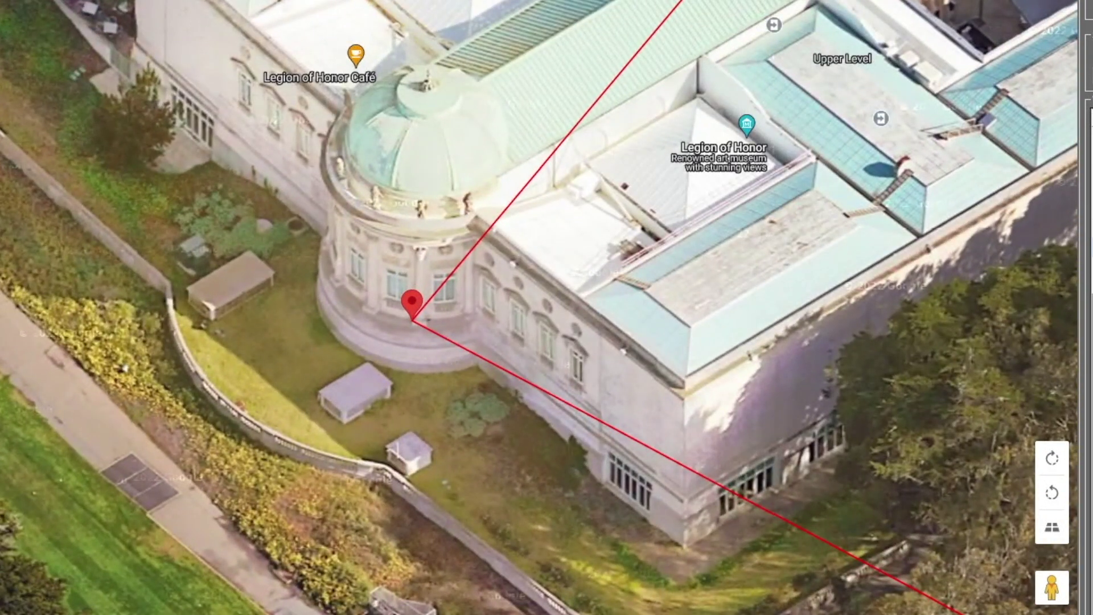
click(1052, 526)
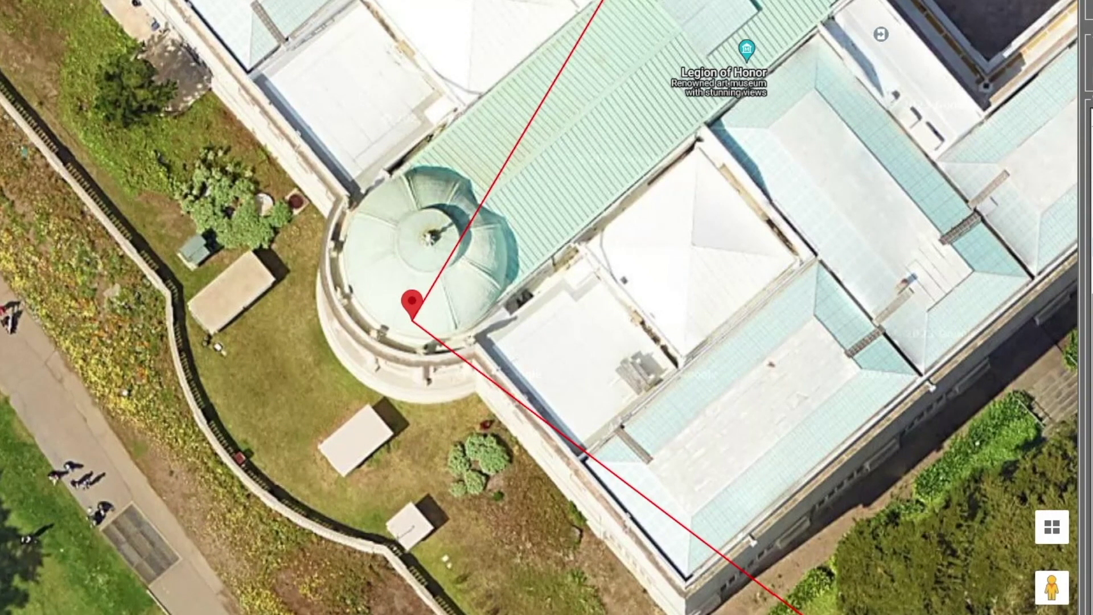
click(3, 34)
drag(412, 302, 414, 314)
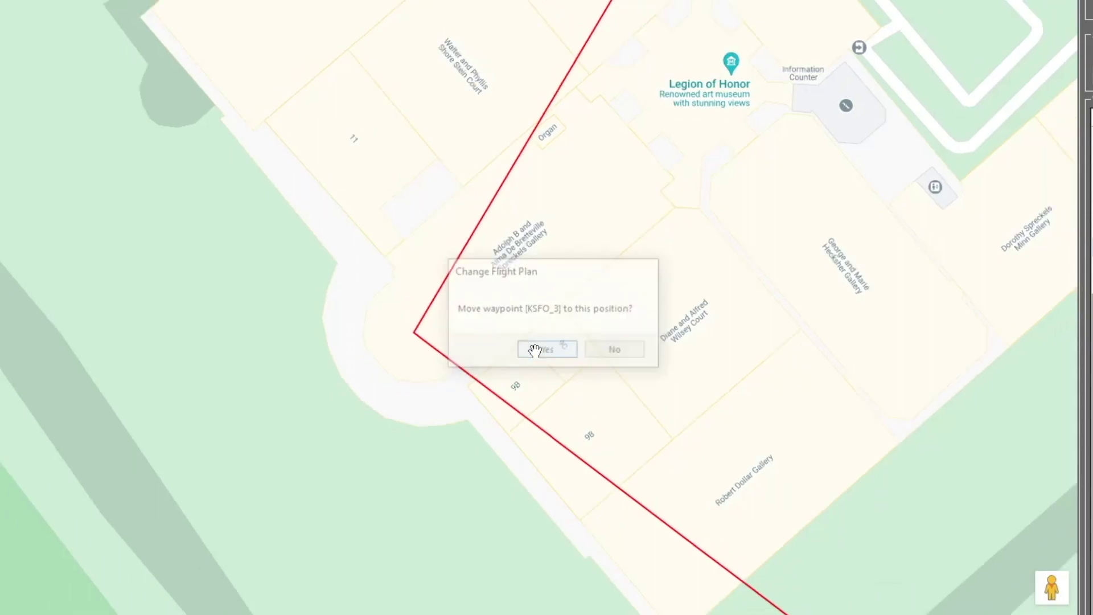
click(535, 349)
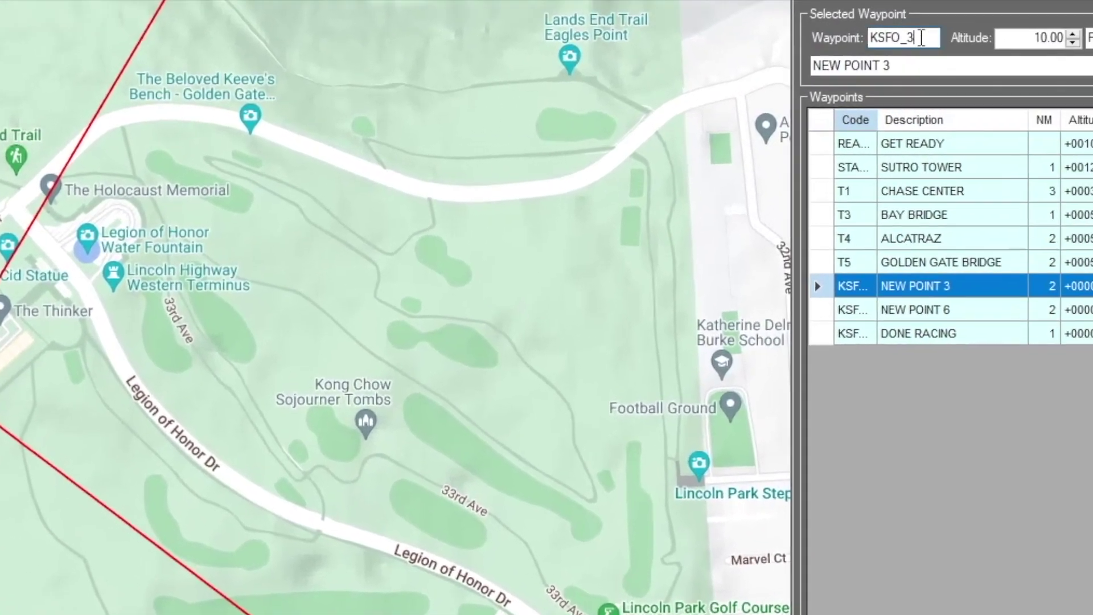
- Give the NEW POINT 3 waypoint the code T6, the description LEGION OF HONOR and an altitude of 500 ft
drag(848, 33, 688, 36)
text(y6)
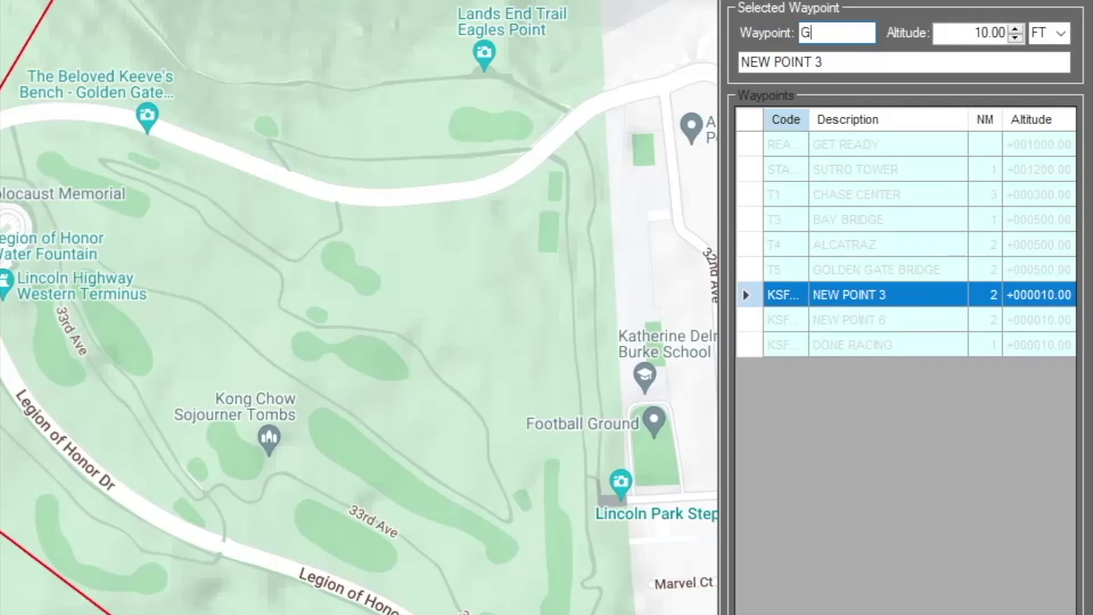
key(BackSpace)
text(T6)
key(Return)
drag(835, 63, 414, 36)
text(LEGION OF HONOR)
key(Return)
drag(947, 32, 1061, 17)
text(500)
key(Return)
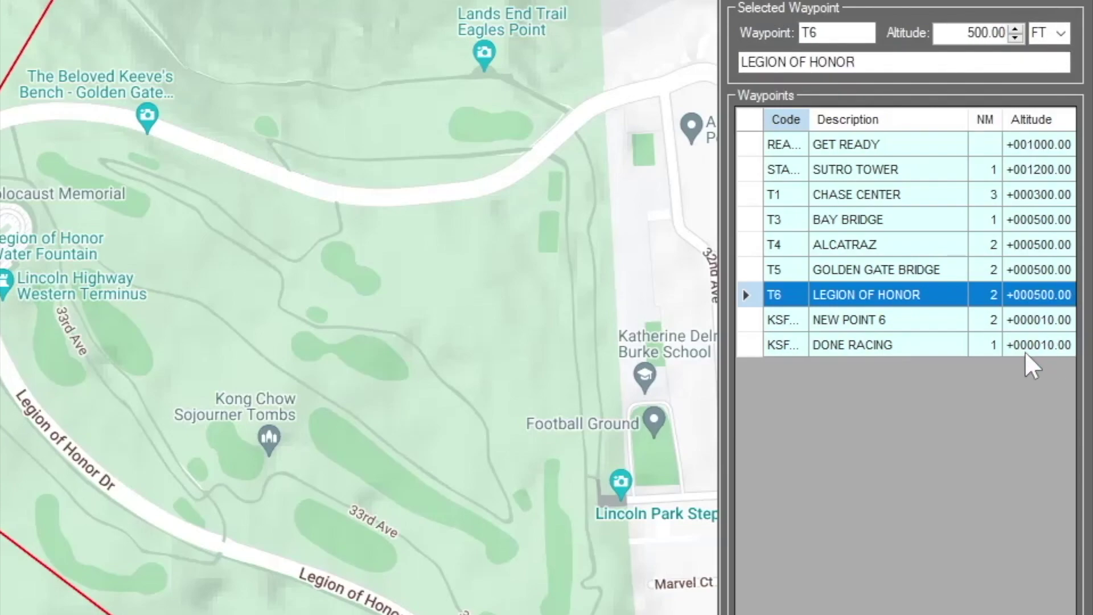
- Set the NEW POINT 6 waypoint's altitude to 1200 ft, try FINISH as its code, and describe it as FINISH
click(890, 322)
drag(968, 32, 1006, 33)
text(1200)
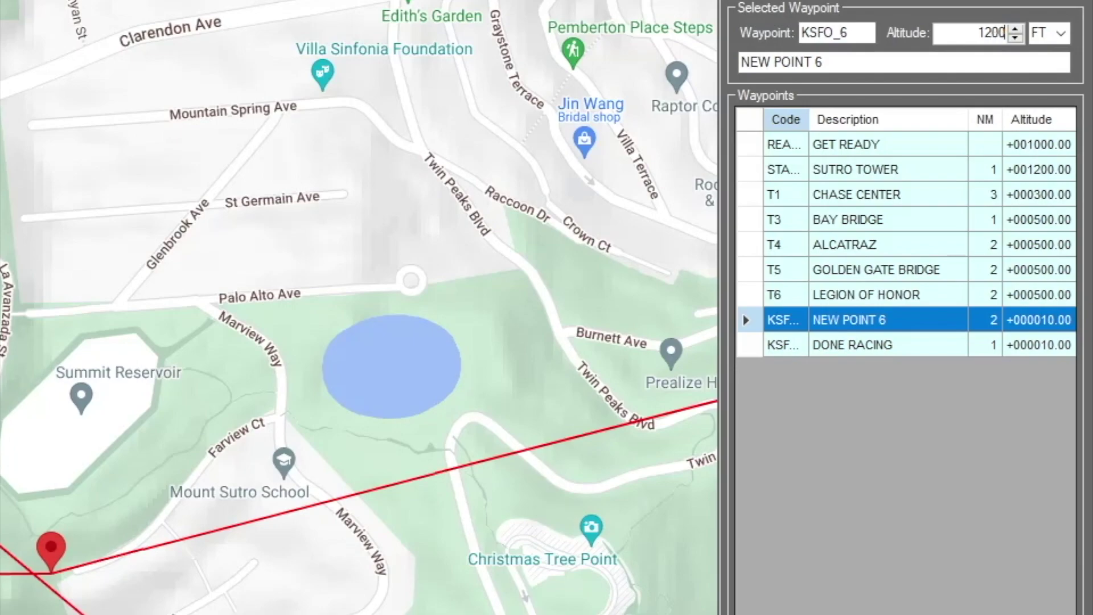
drag(854, 33, 740, 53)
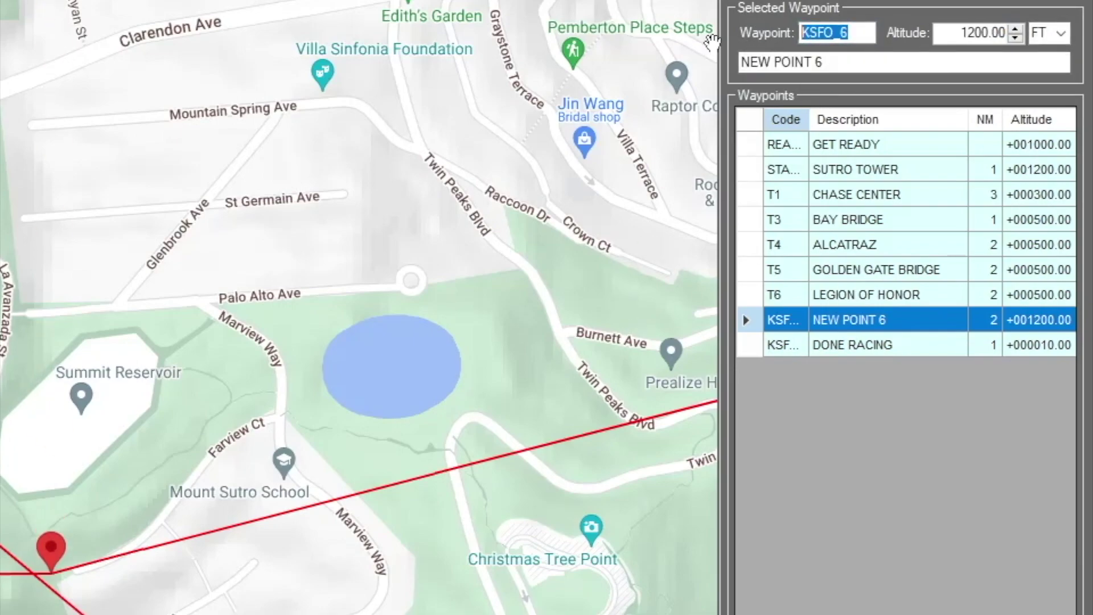
text(FINISH)
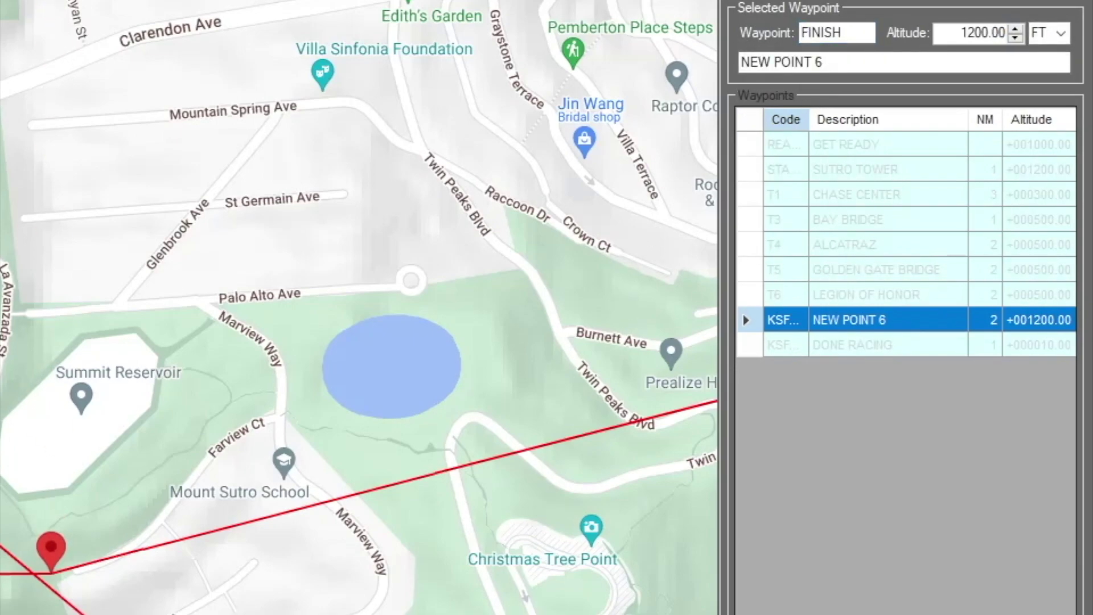
drag(848, 64, 458, 33)
text(FINISH)
key(Return)
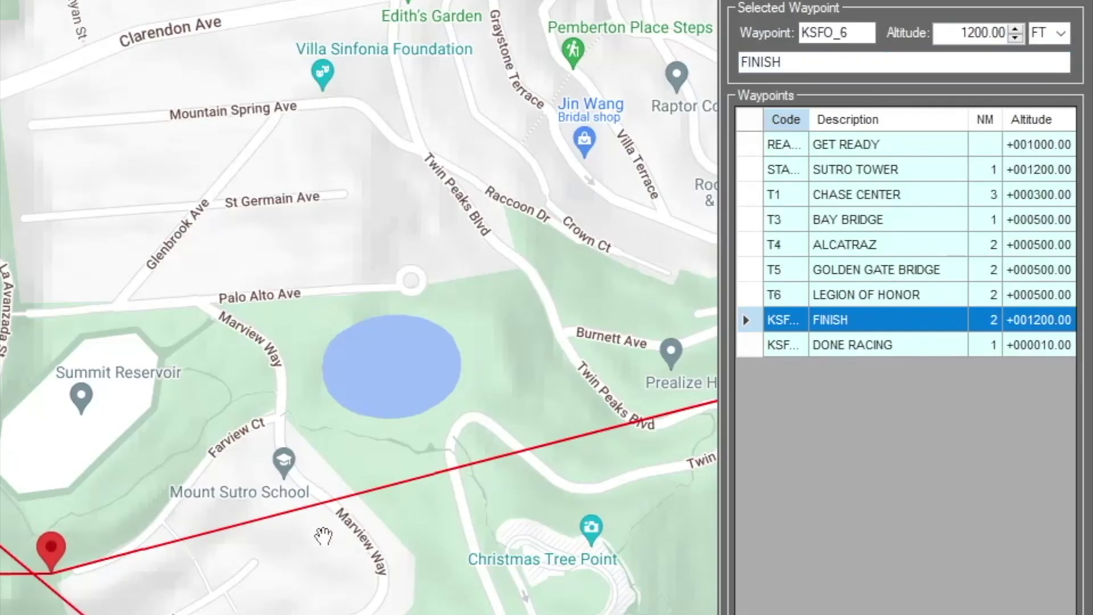
- Save the flight plan, replacing the existing SANFRANCISO_CIRCUIT.FLT file
key(ctrl+s)
click(572, 611)
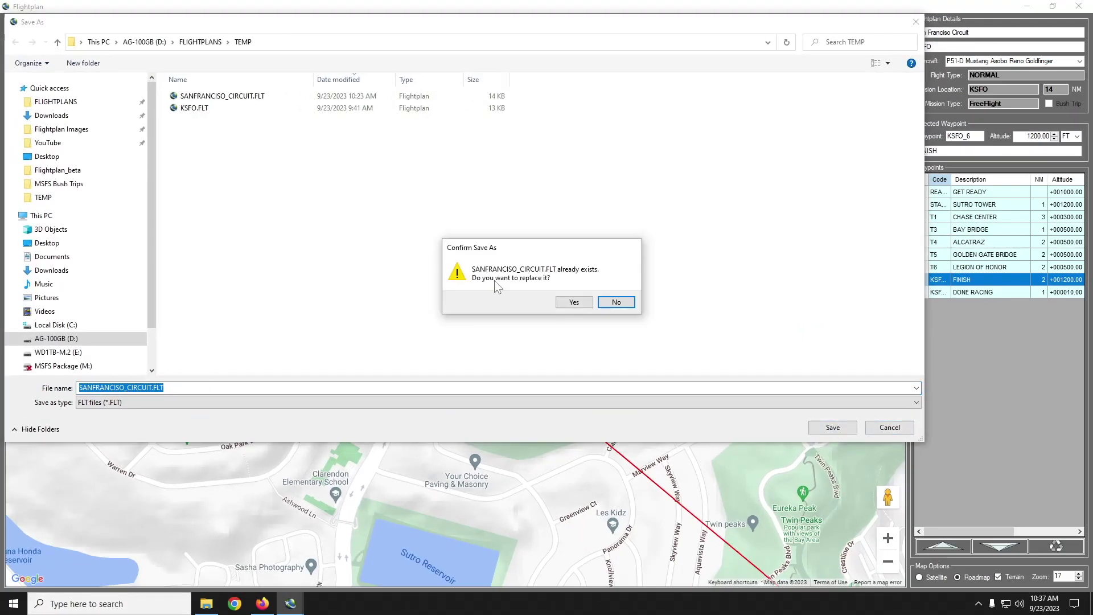
click(575, 303)
scroll(356, 517, down, 4)
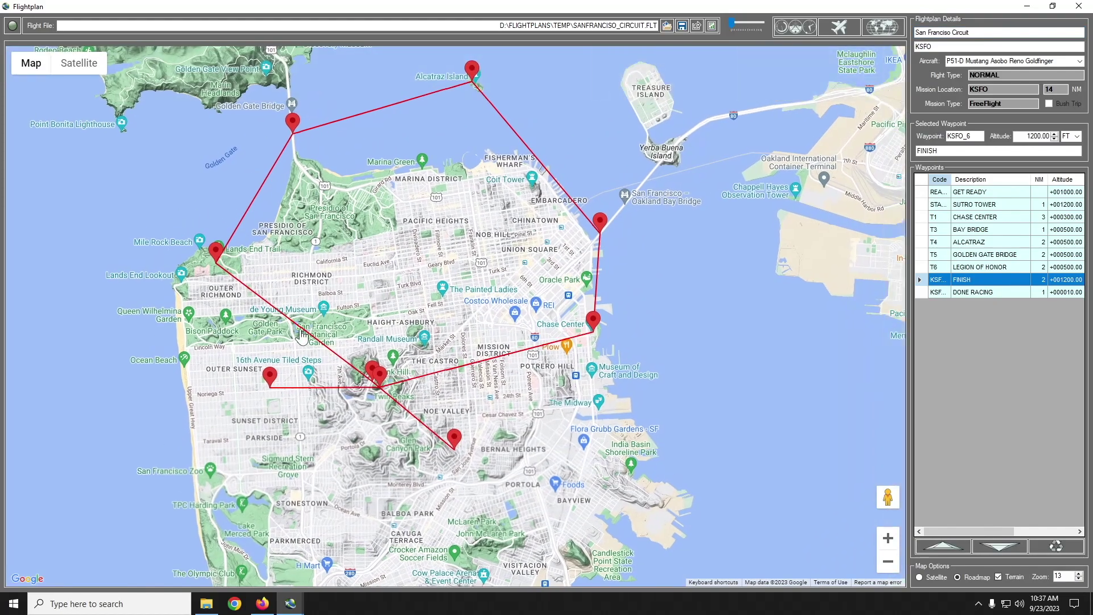
drag(356, 437, 376, 482)
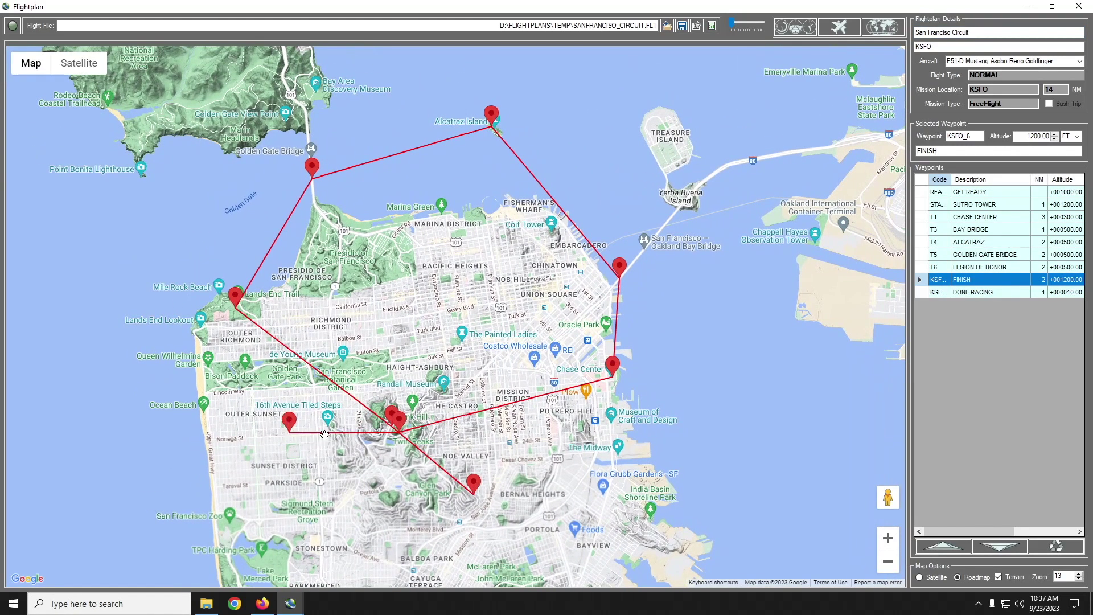
- Move the READY waypoint slightly south to the Sunset District and make that position the aircraft's start in Flight Simulator
drag(289, 421, 472, 361)
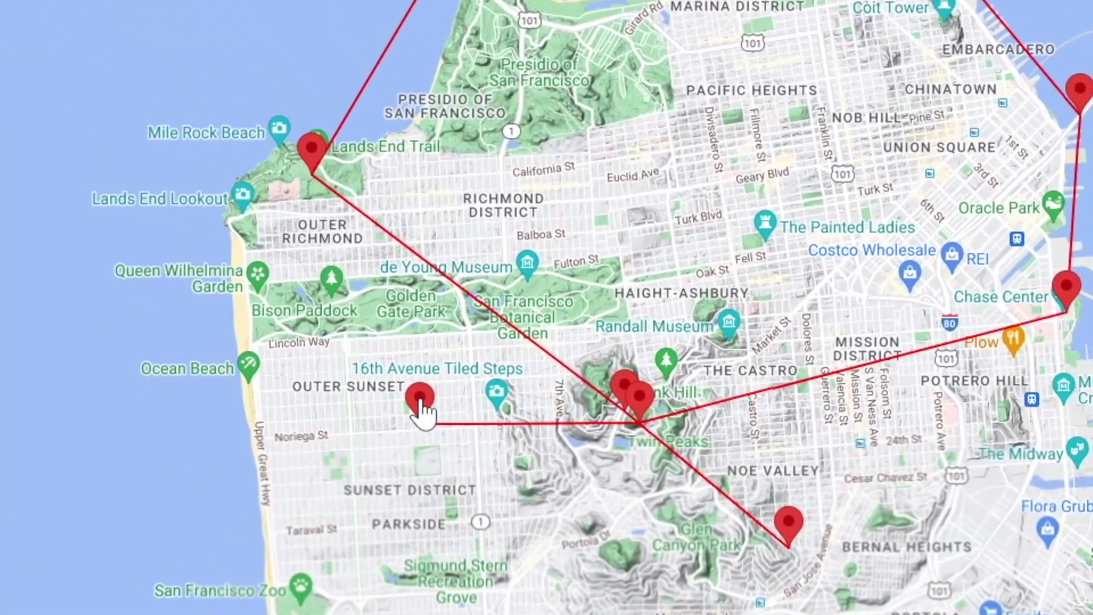
mouse_move(427, 398)
mouse_down()
mouse_move(397, 425)
mouse_move(417, 444)
mouse_up()
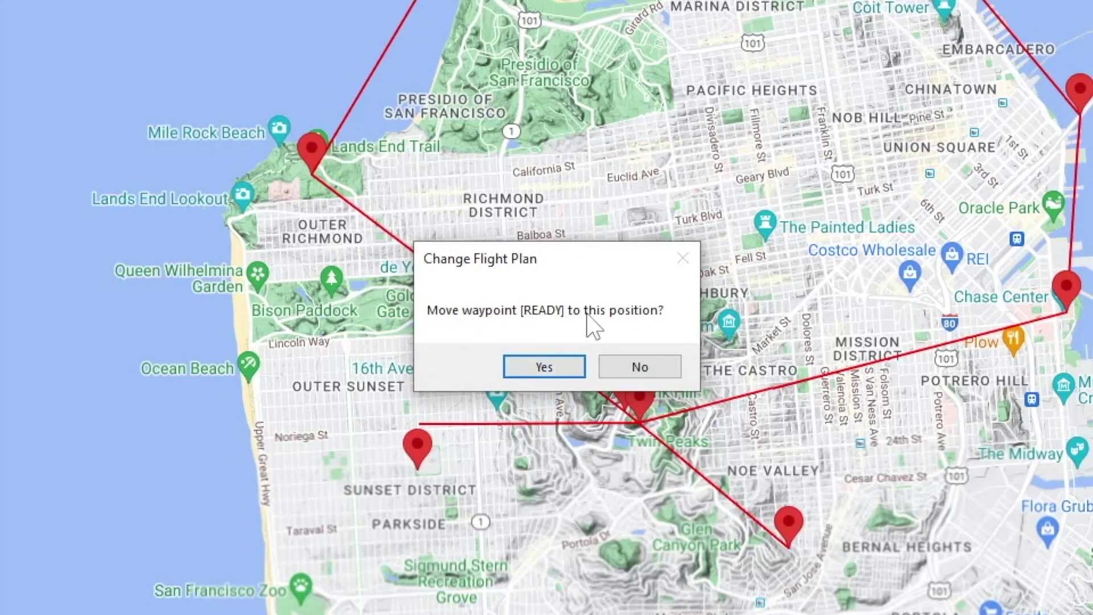
click(548, 369)
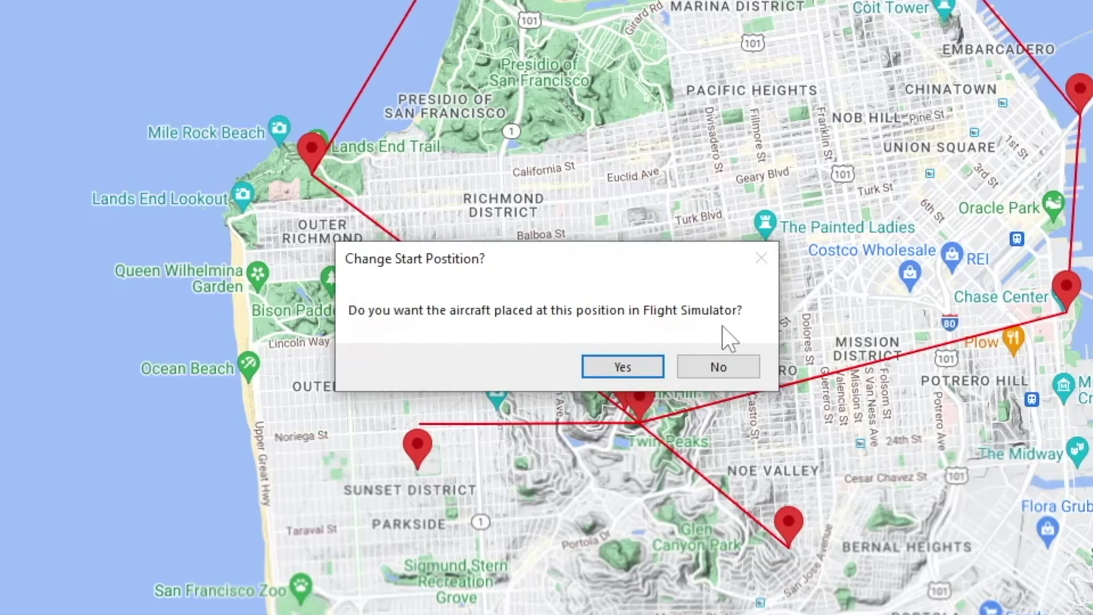
click(622, 366)
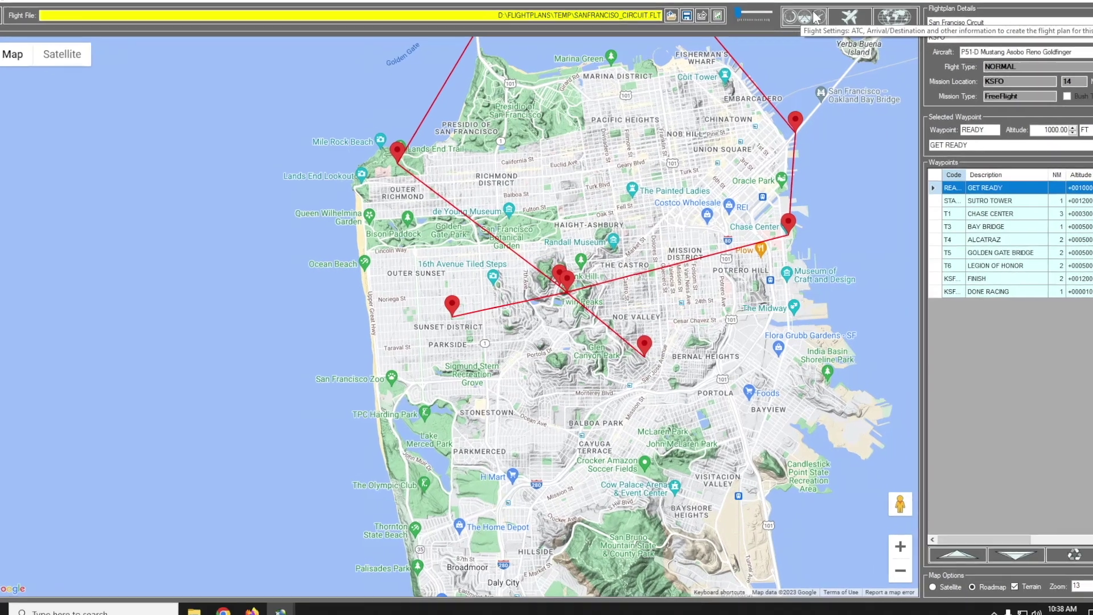
- In the flight settings, set the aircraft's heading to 80 and turn off Sim On Ground
click(803, 21)
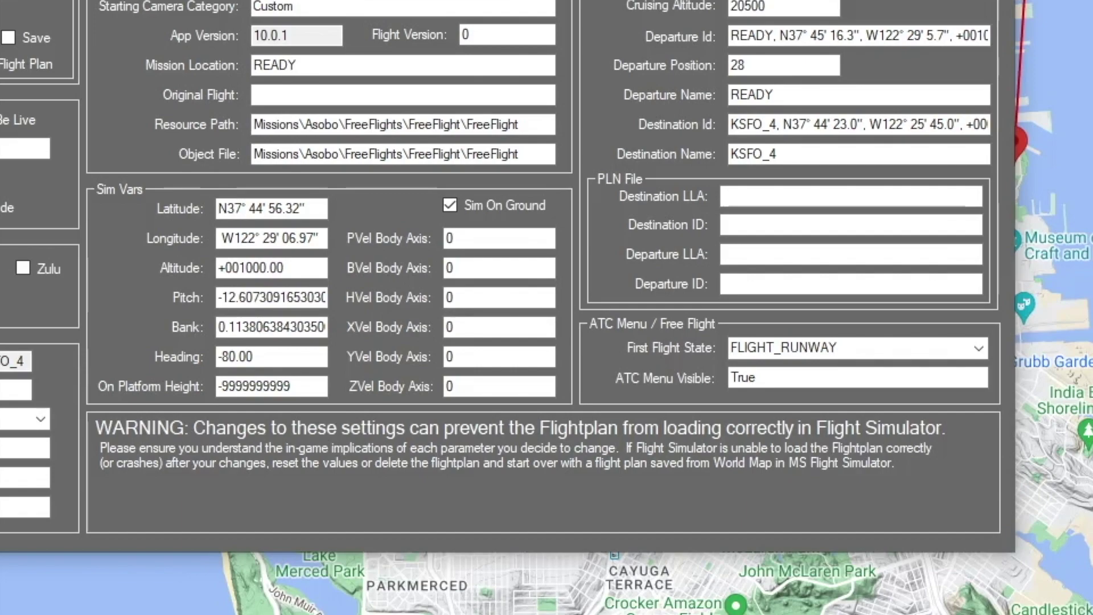
double_click(304, 272)
drag(418, 0, 398, 345)
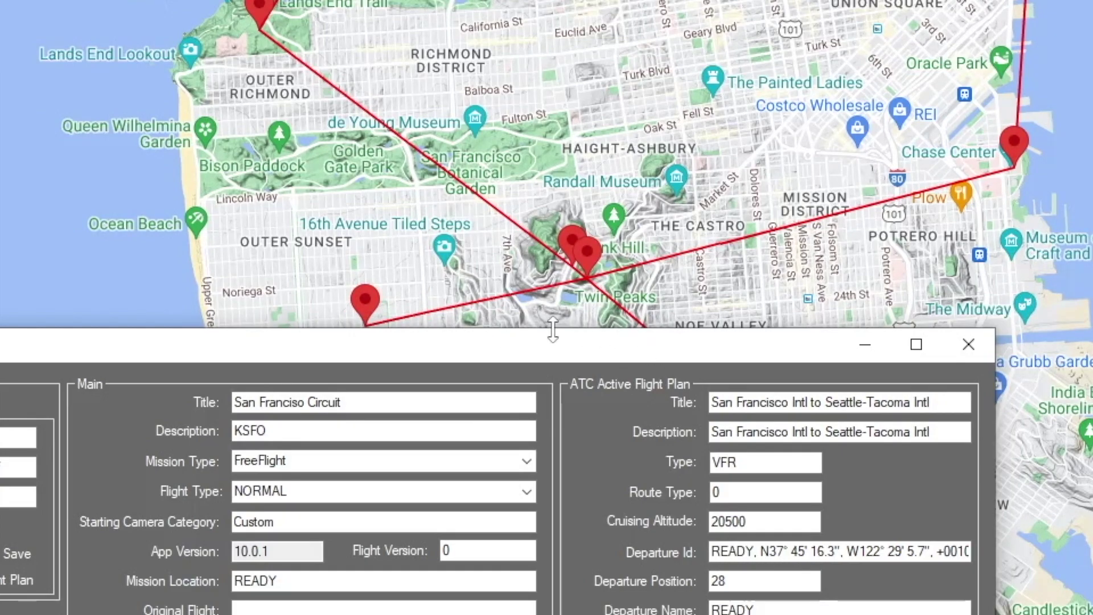
drag(451, 345, 477, 0)
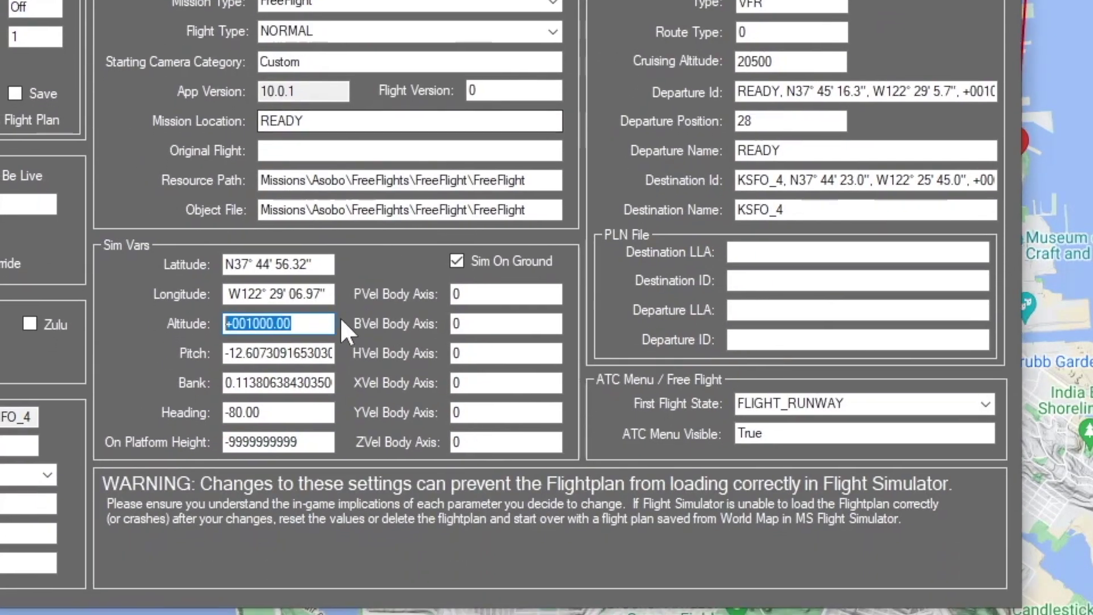
drag(263, 412, 227, 412)
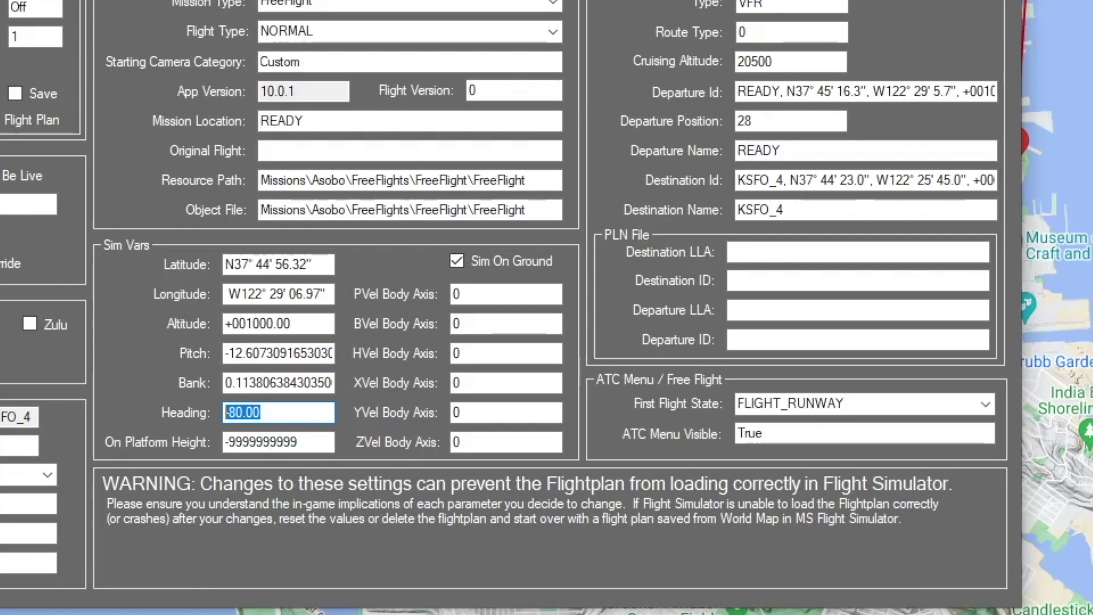
text(80)
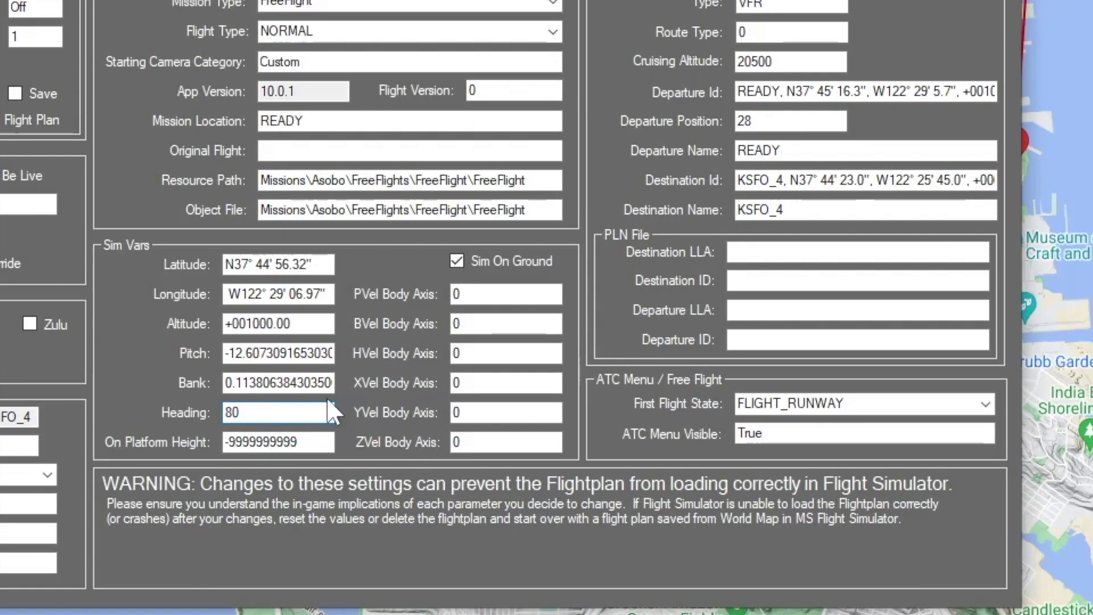
drag(268, 411, 159, 405)
click(456, 261)
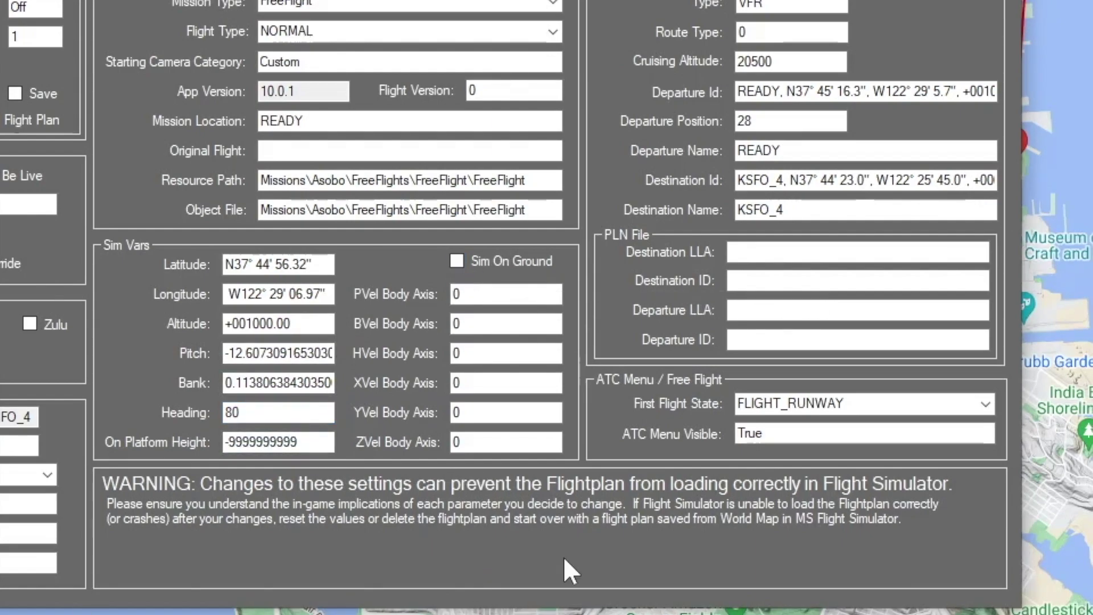
- Check the First Flight State options and keep FLIGHT_RUNWAY
click(871, 404)
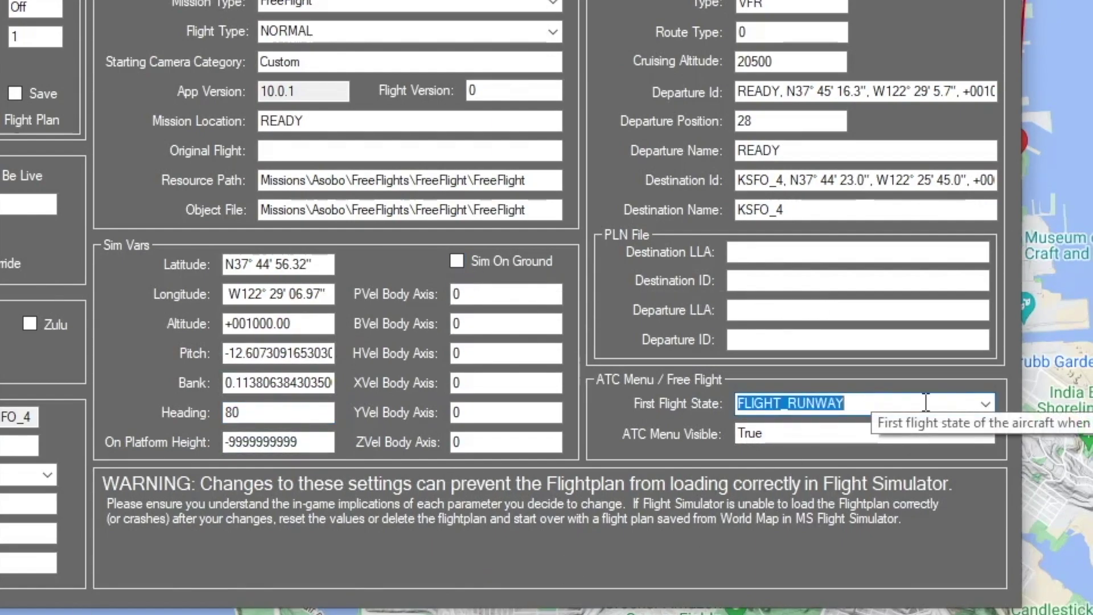
click(985, 404)
click(864, 439)
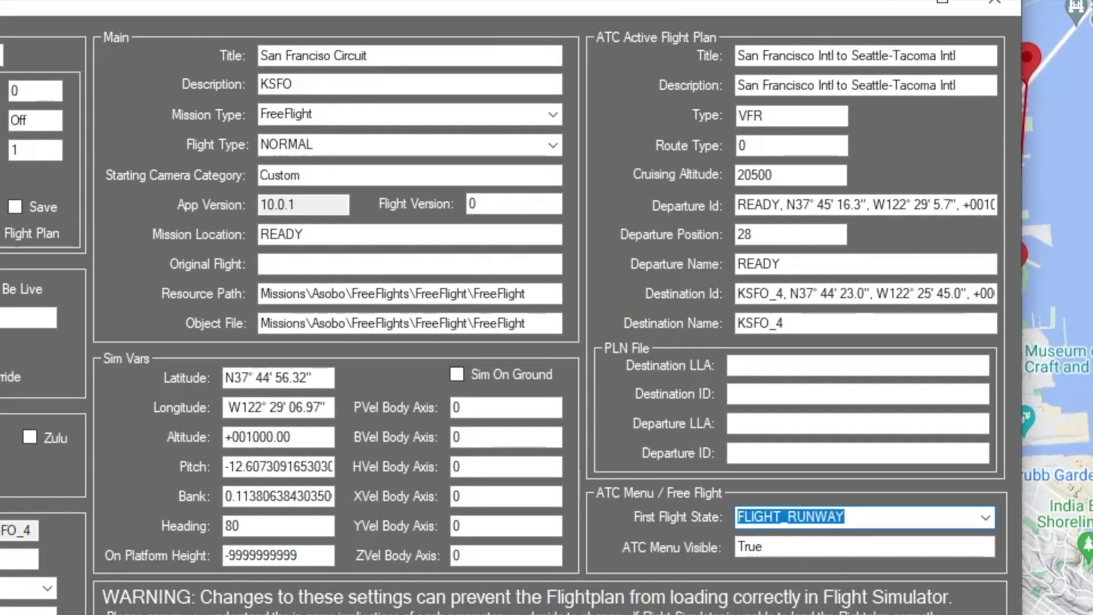
- Set the main description to "KSFO Sutro Tower to Golden Gate Circuit" and copy it to the ATC Active Flight Plan description
click(341, 86)
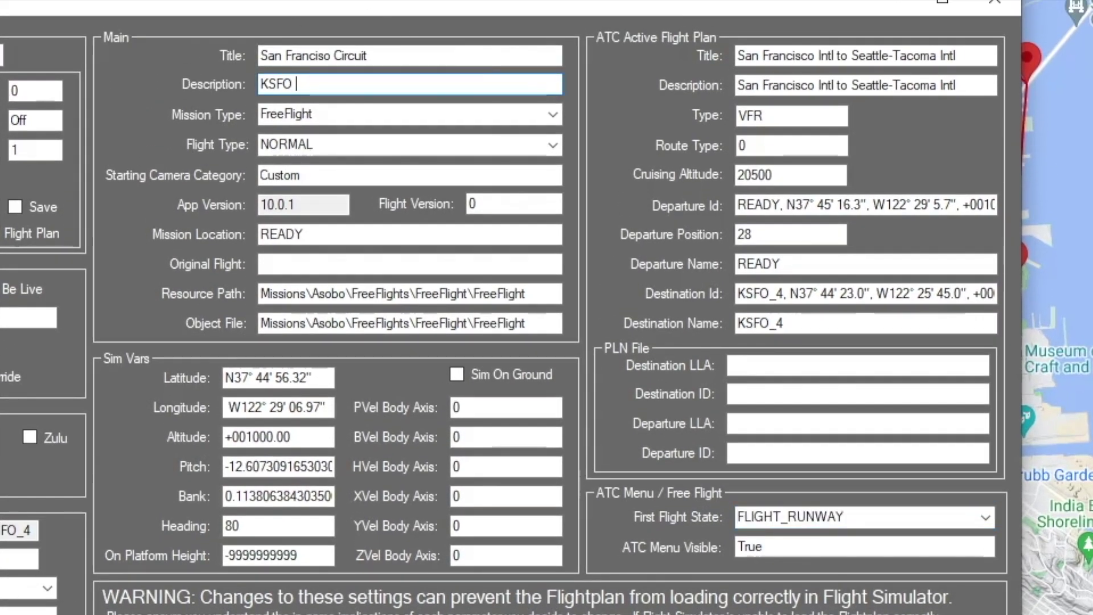
text(KSFO Sutro Tower to Gold)
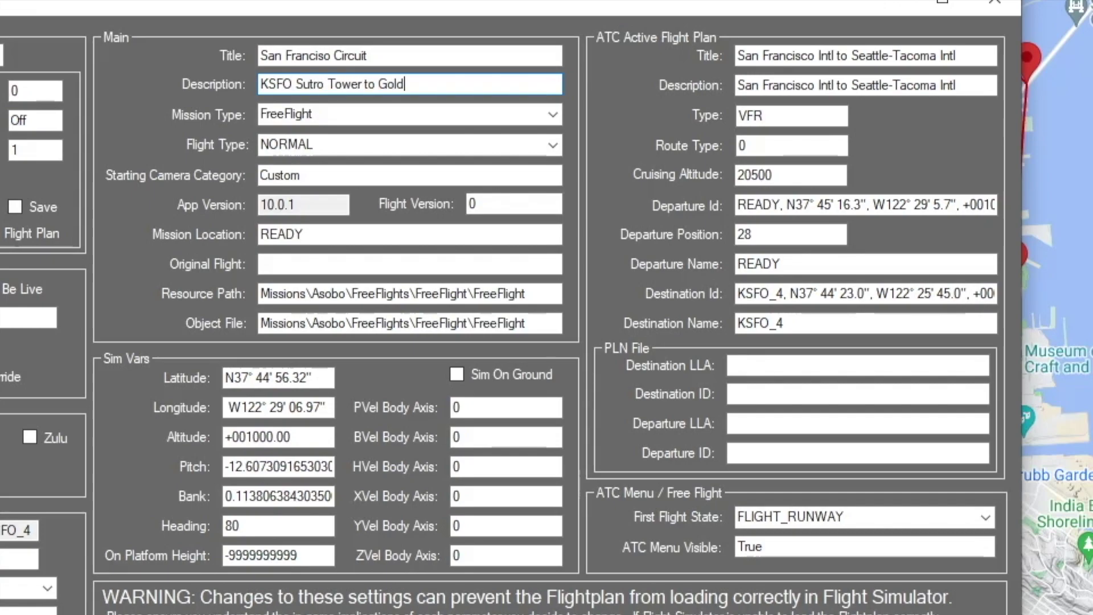
text(en Gate Circuit)
key(ctrl+a)
key(ctrl+c)
key(Tab)
key(ctrl+v)
- Copy the main title, San Franciso Circuit, into the ATC Active Flight Plan title
click(498, 56)
key(ctrl+a)
key(ctrl+c)
key(Tab)
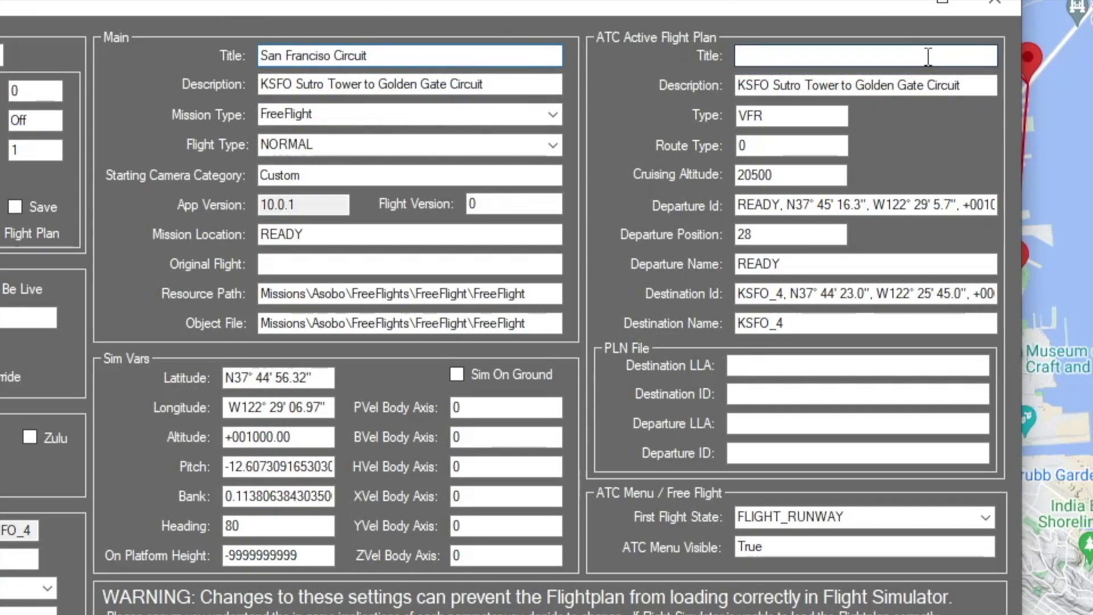
key(ctrl+v)
- Set the season to Summer, the day to 180 and the time to 12 hours, 00 minutes and 0 seconds
double_click(123, 326)
text(Summer)
key(Tab)
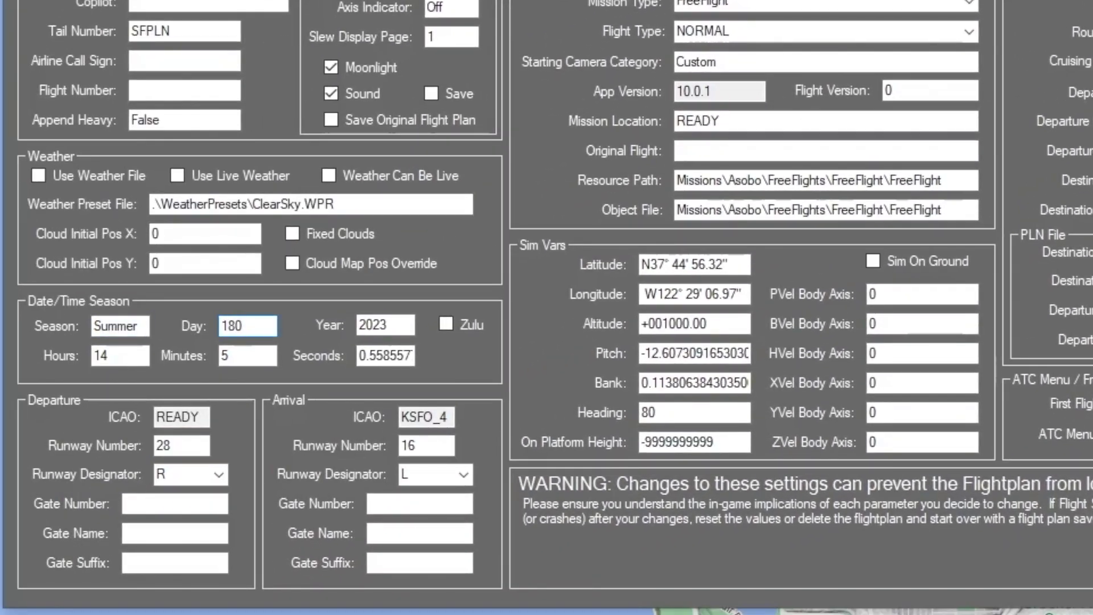
key(Tab)
key(Tab)
key(Tab)
key(Tab)
text(0)
key(Tab)
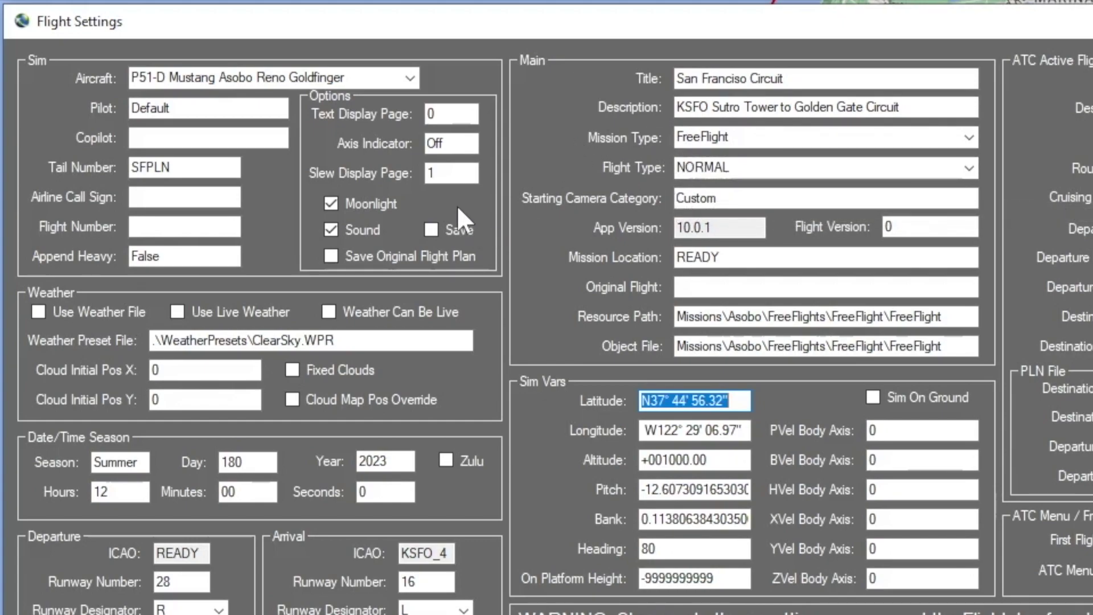
- Look through the available aircraft, keep the P51-D Mustang Asobo Reno Goldfinger, and close the flight settings
click(416, 79)
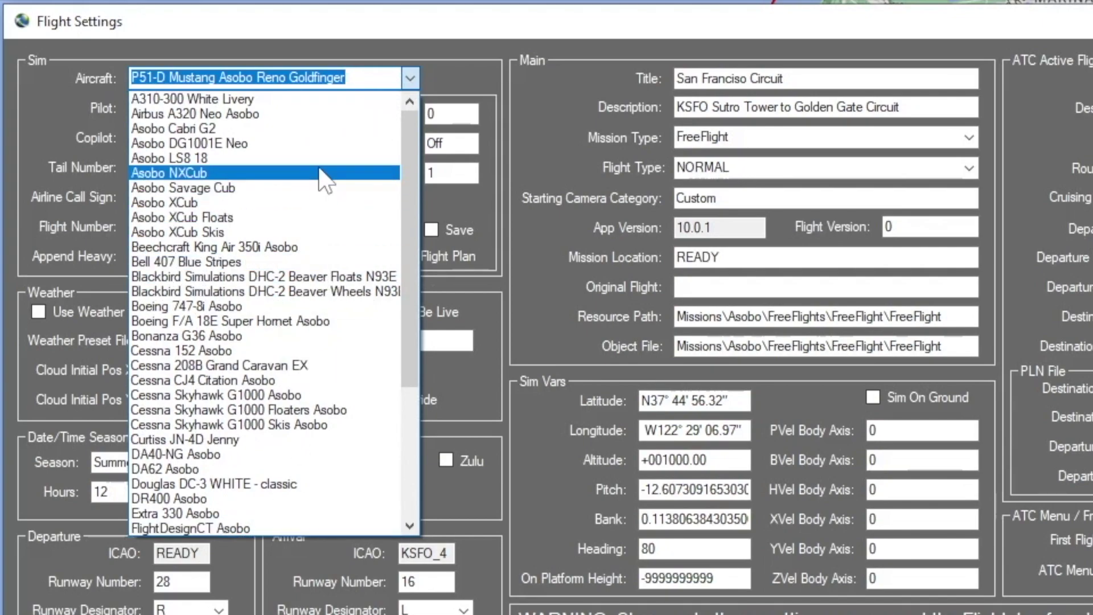
click(636, 34)
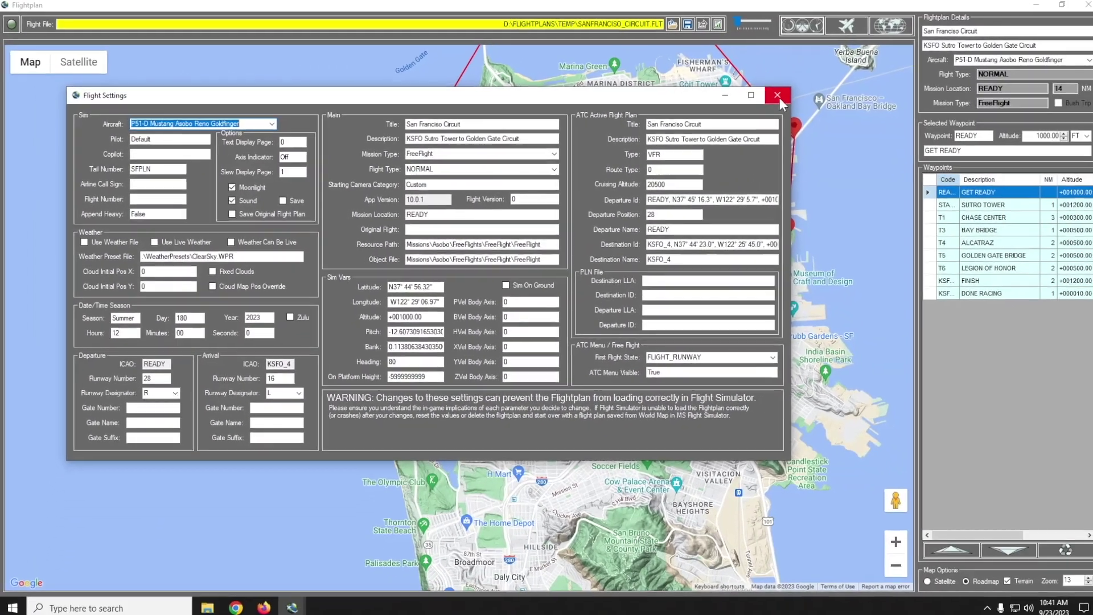
click(778, 96)
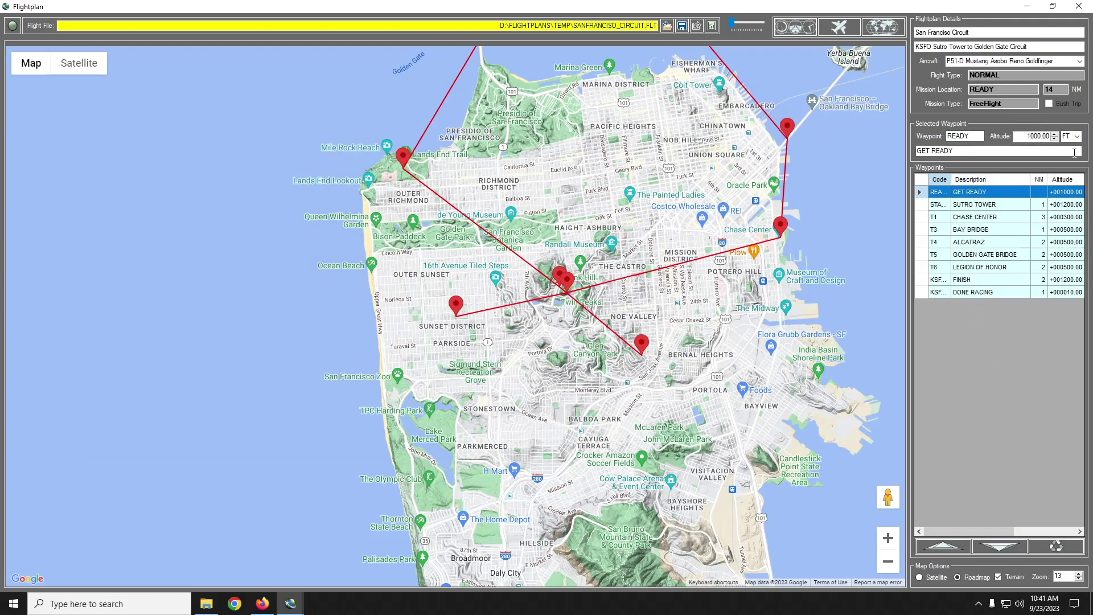
- Change the FINISH waypoint's code to FINISH and widen the Code column to fit the full codes
click(941, 280)
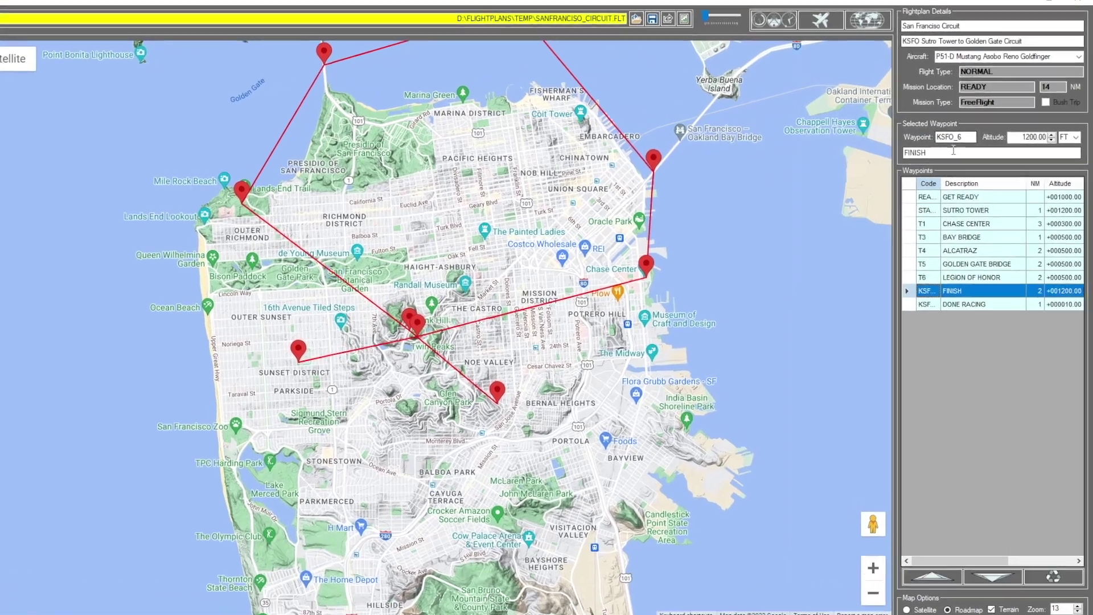
text(FINISH)
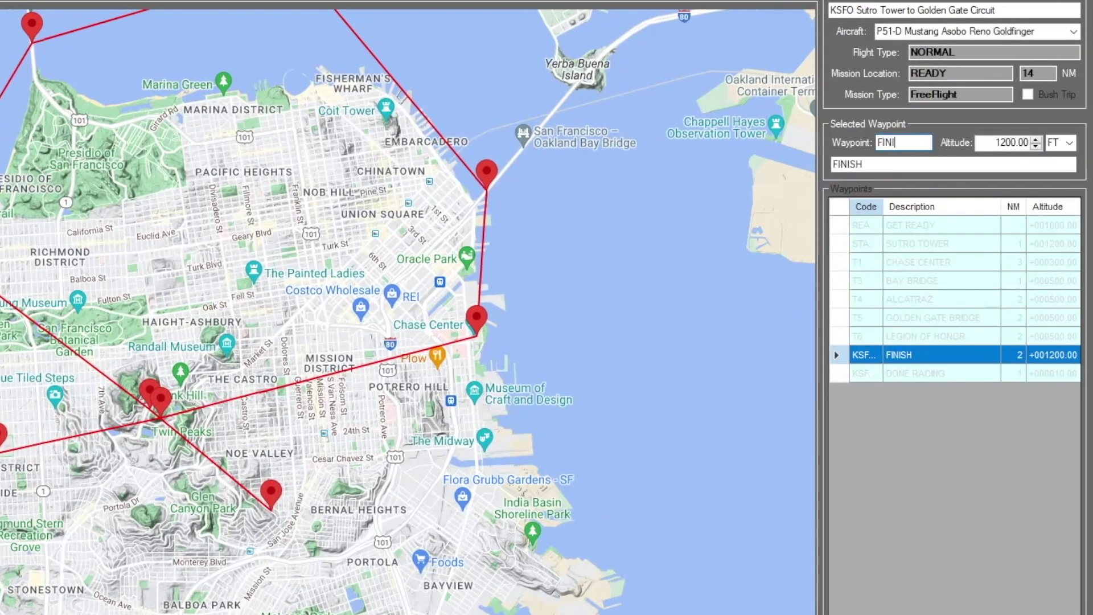
double_click(881, 205)
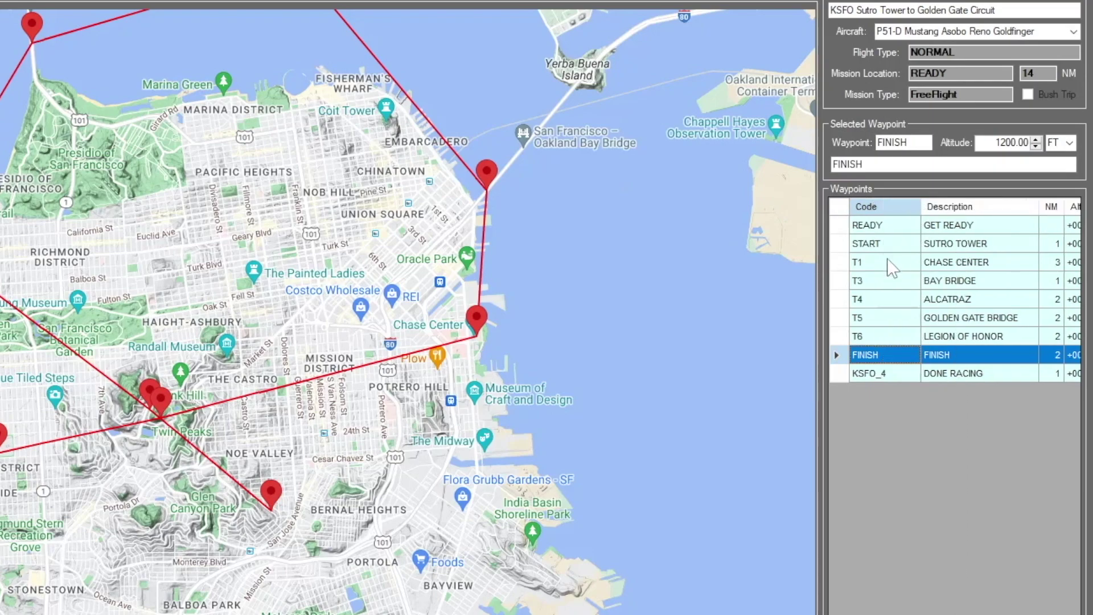
- Check the READY, START and T1 waypoints in order and change the BAY BRIDGE waypoint's code to T2
click(869, 225)
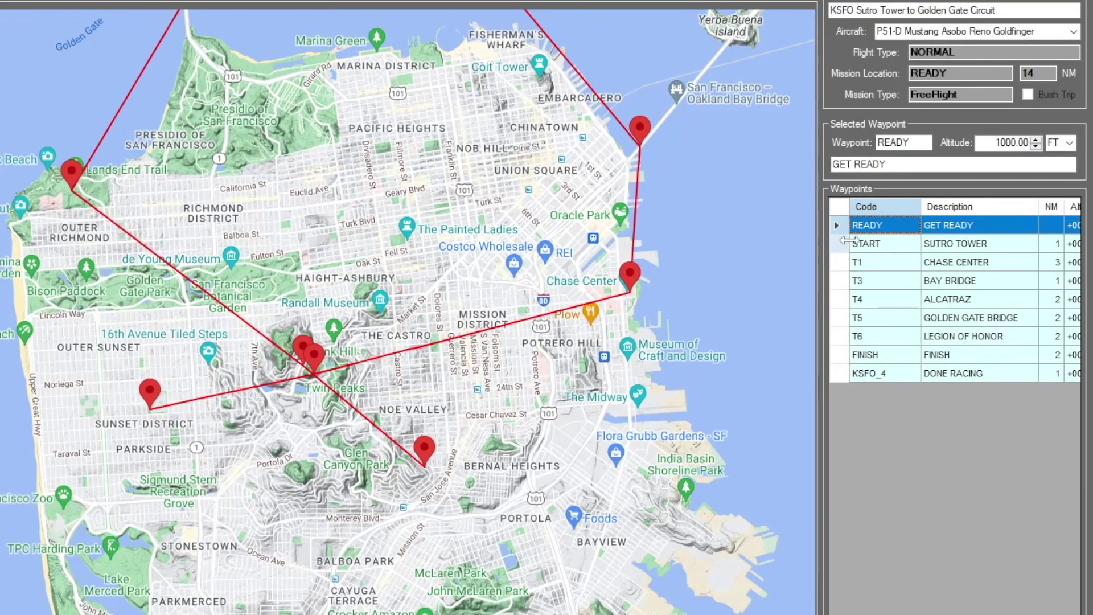
click(890, 244)
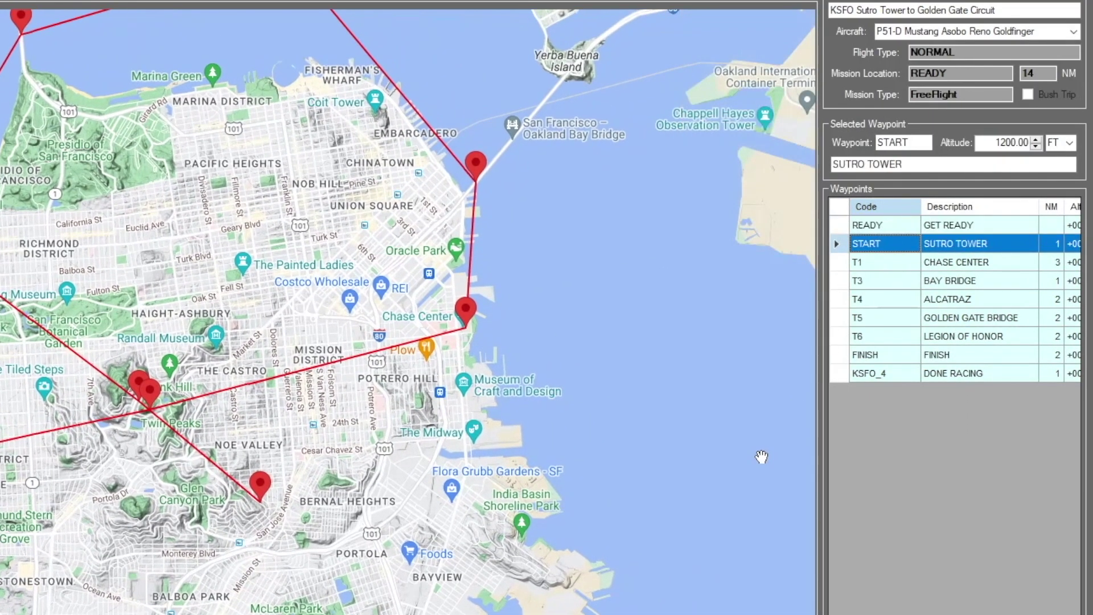
click(860, 265)
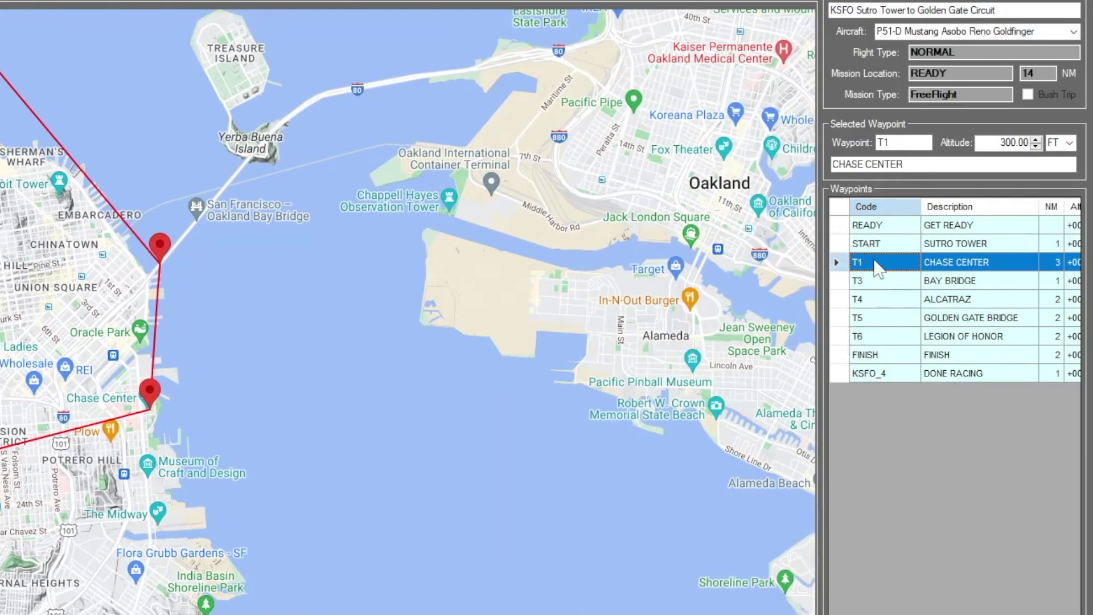
click(861, 280)
drag(896, 143, 733, 162)
text(t2)
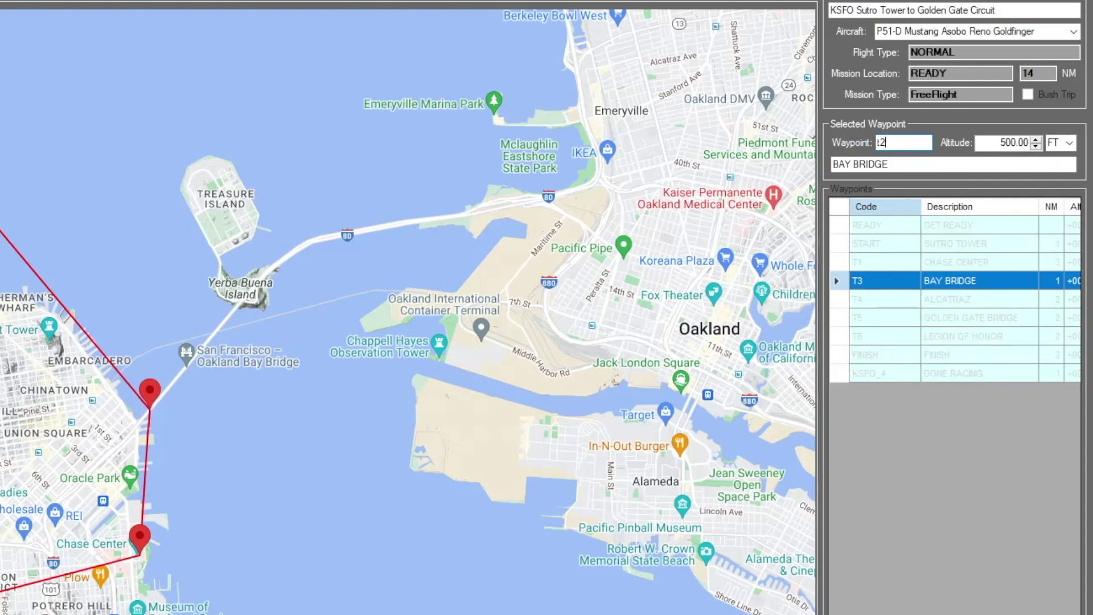
key(Return)
- Change the ALCATRAZ waypoint's code to T3
key(Down)
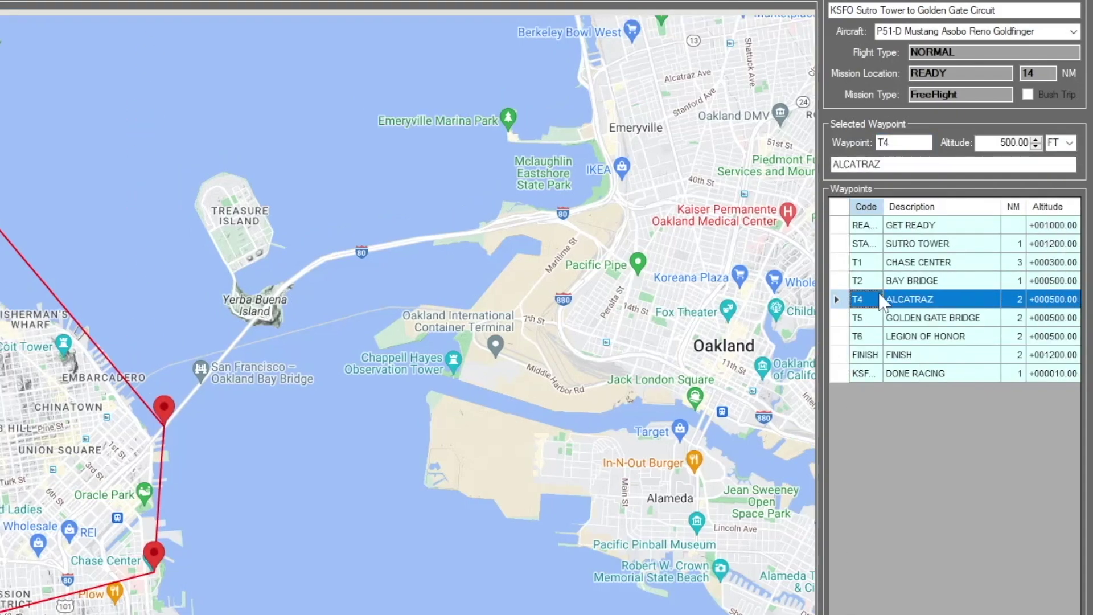
double_click(887, 144)
text(T)
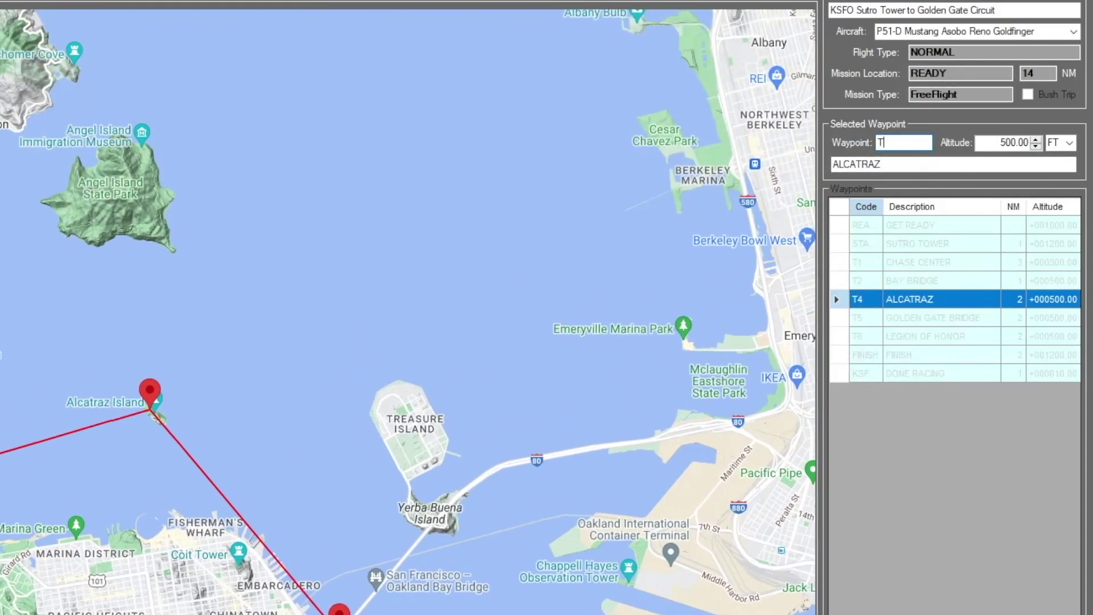
text(3)
key(Return)
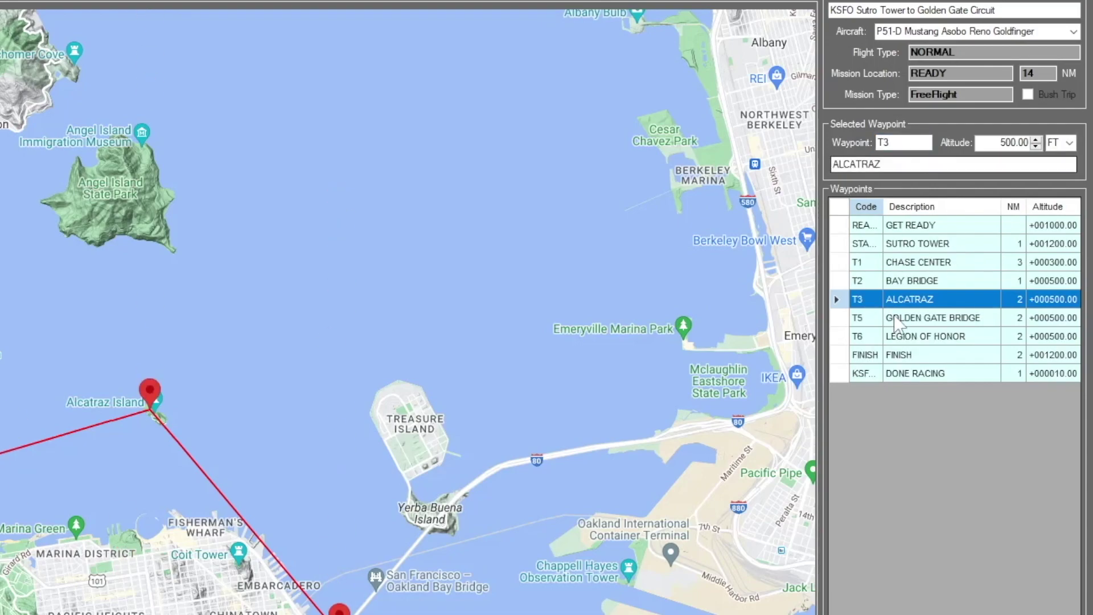
- Renumber the GOLDEN GATE BRIDGE waypoint as T4 and the LEGION OF HONOR waypoint as T5
key(Down)
double_click(881, 143)
text(4)
key(Return)
key(Down)
double_click(881, 144)
text(T5)
key(Return)
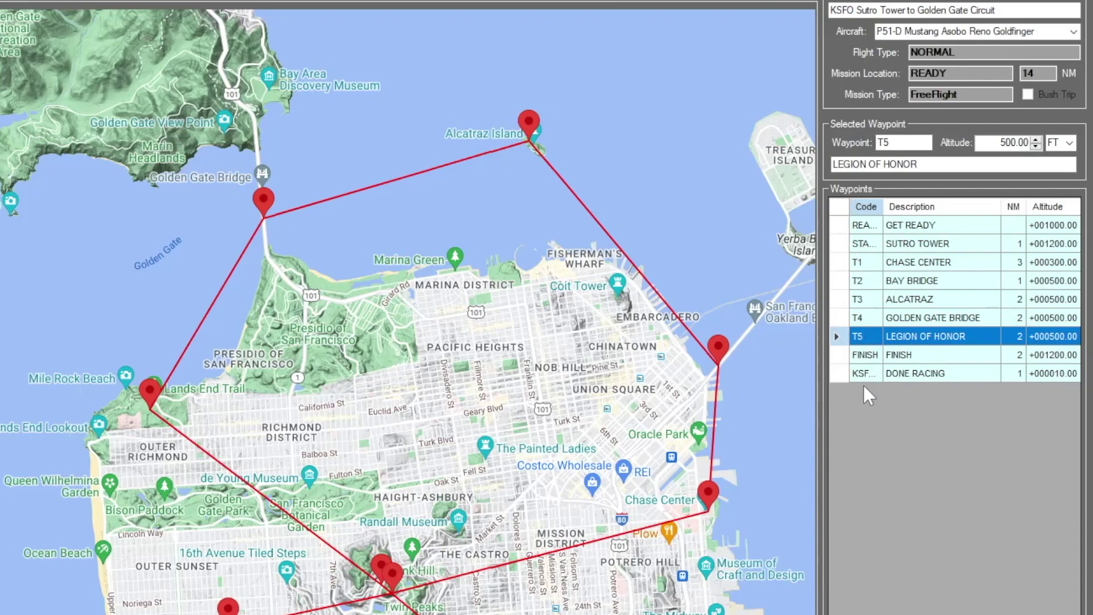
drag(609, 156, 488, 139)
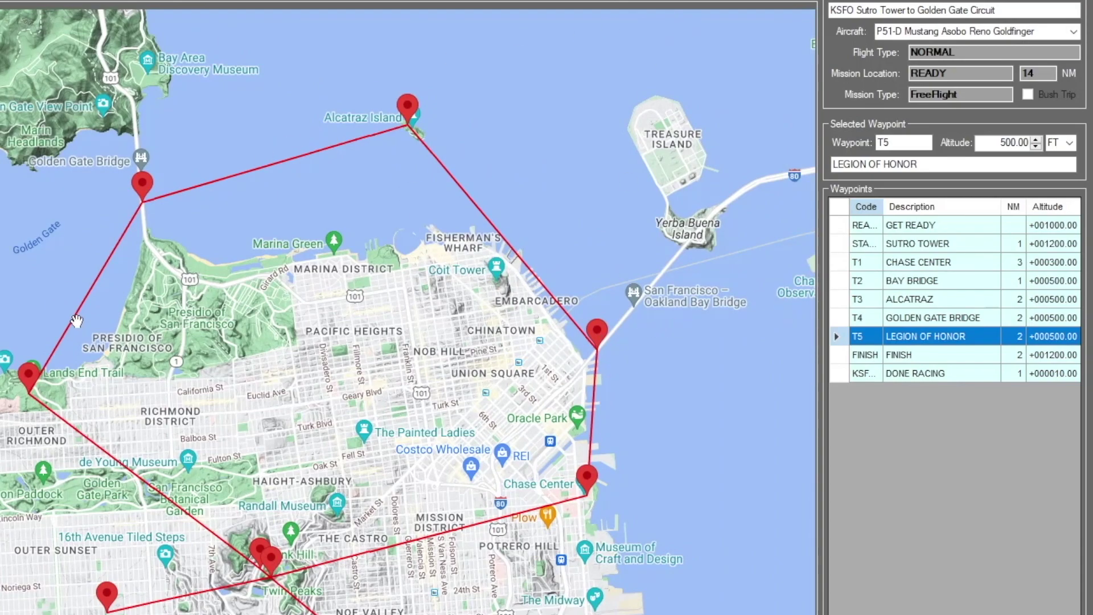
drag(302, 333, 349, 296)
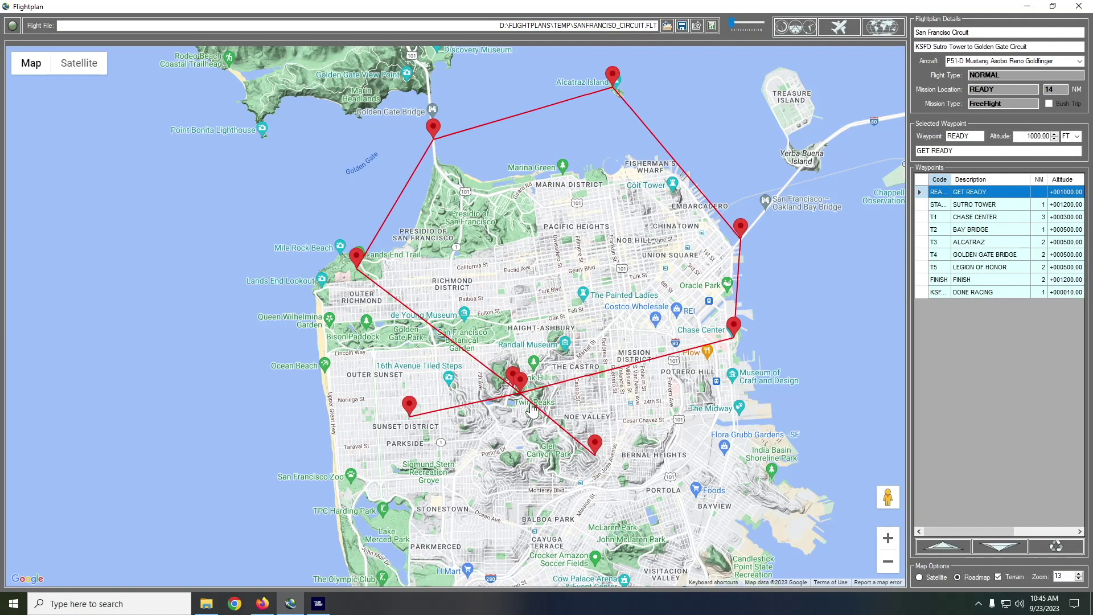
- In Microsoft Flight Simulator, load SANFRANCISO_CIRCUIT.FLT from D:\FLIGHTPLANS\TEMP and connect the cockpit map to the simulator
double_click(1054, 91)
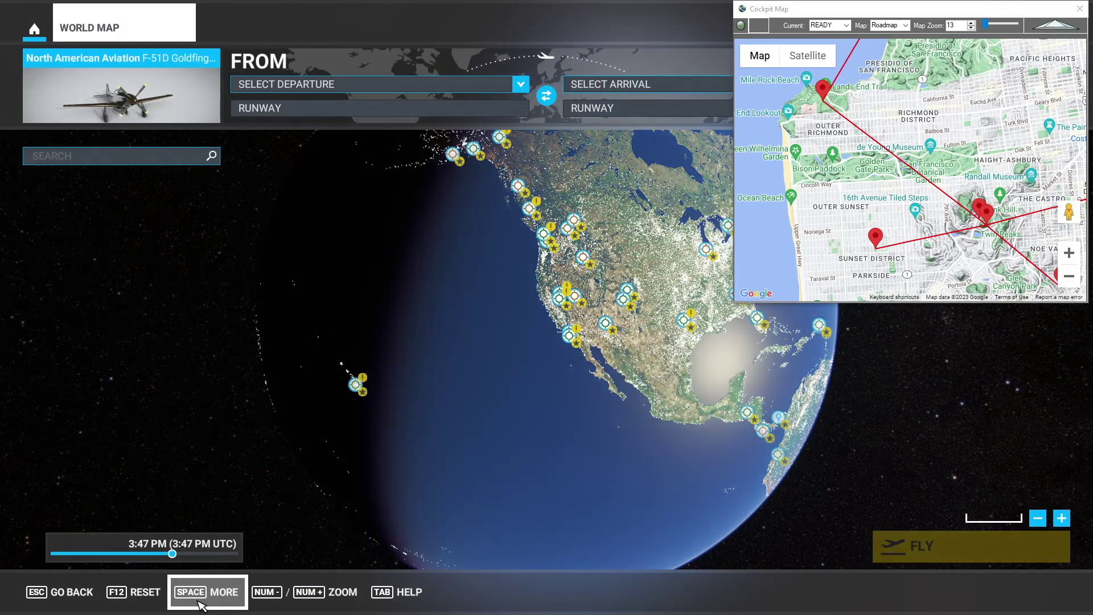
click(200, 598)
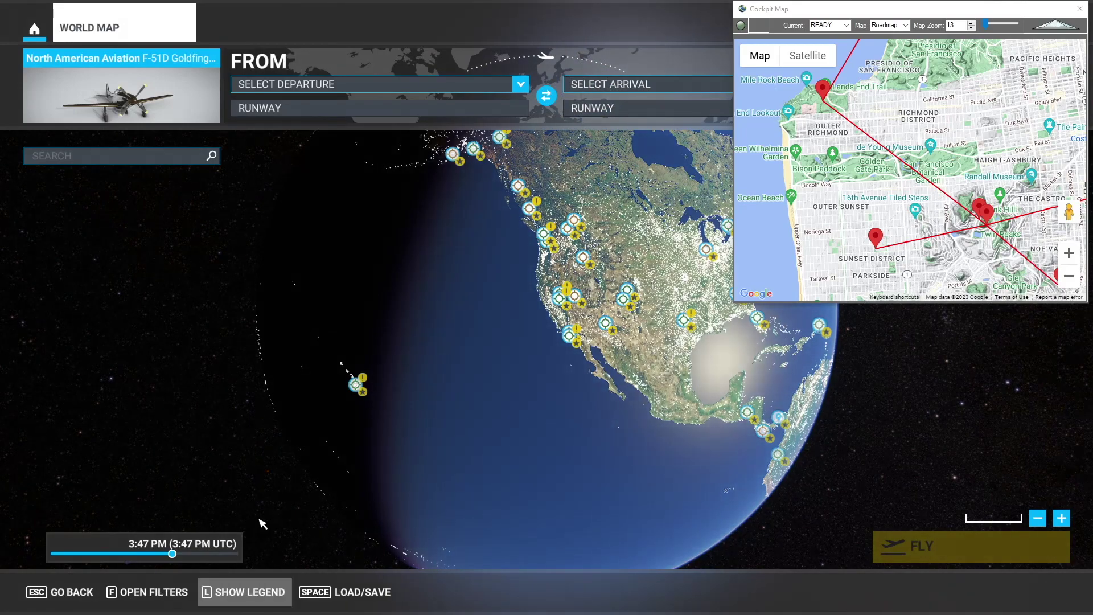
click(318, 592)
click(478, 362)
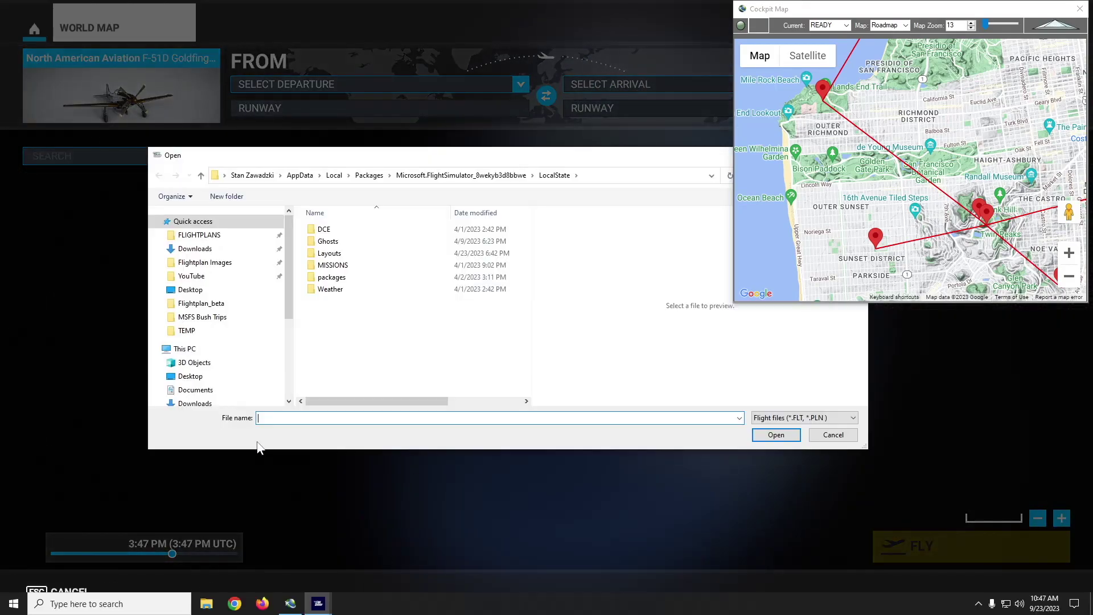
click(202, 242)
double_click(336, 253)
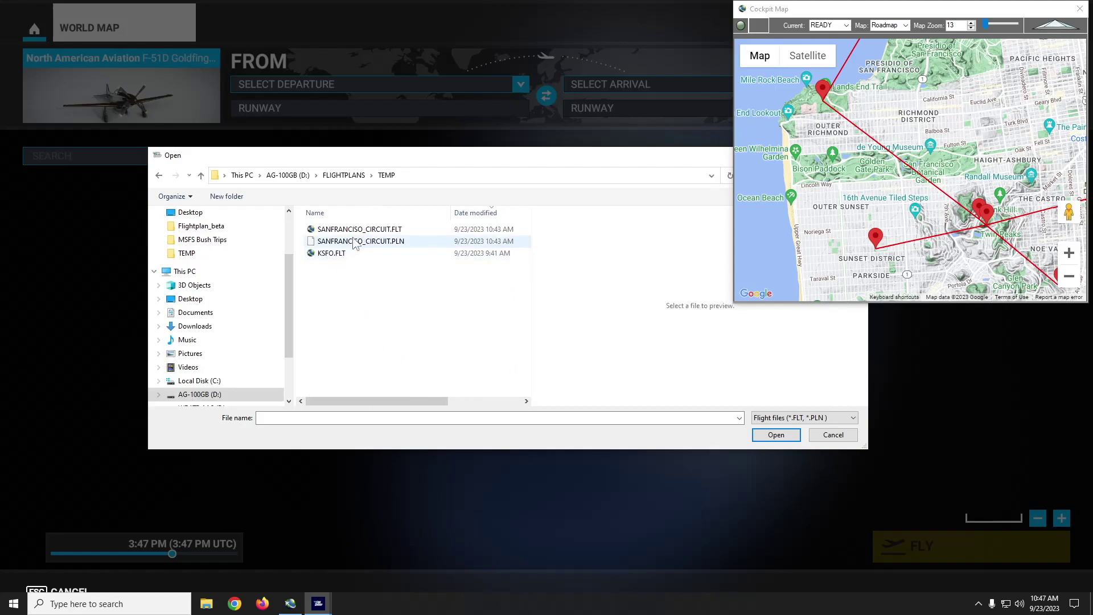
double_click(354, 230)
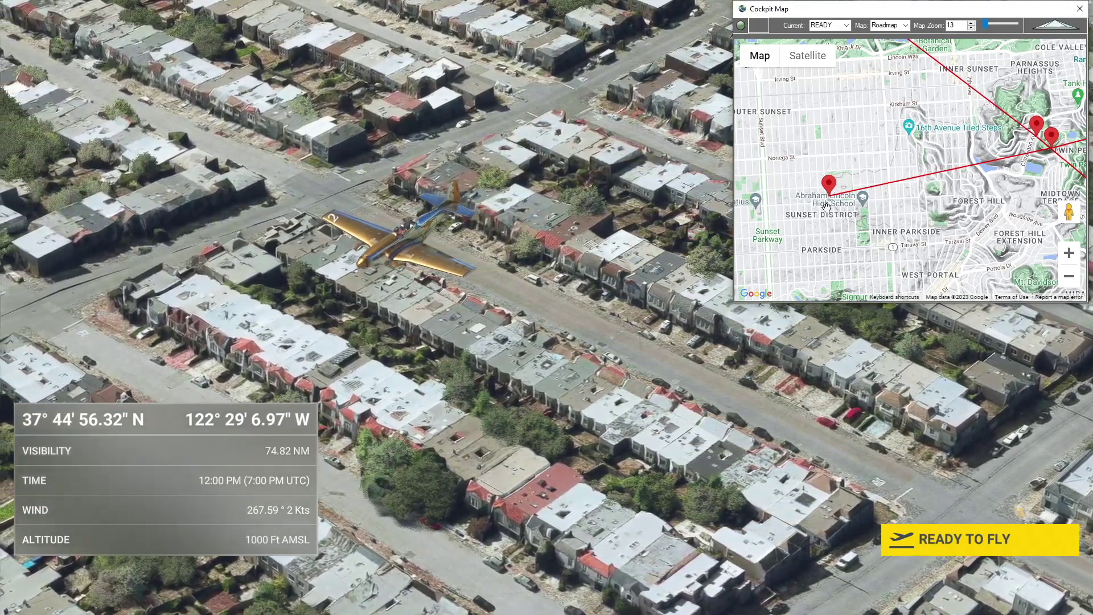
click(740, 25)
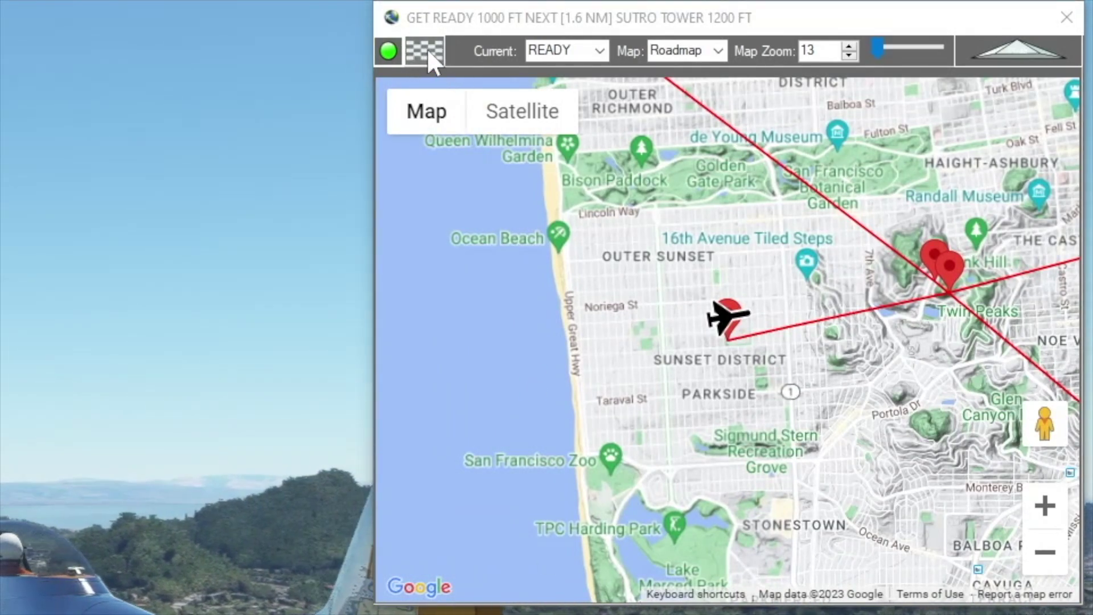
- Look through the race options for a new race, including uploading the current flight plan, and close them without creating a race
click(426, 49)
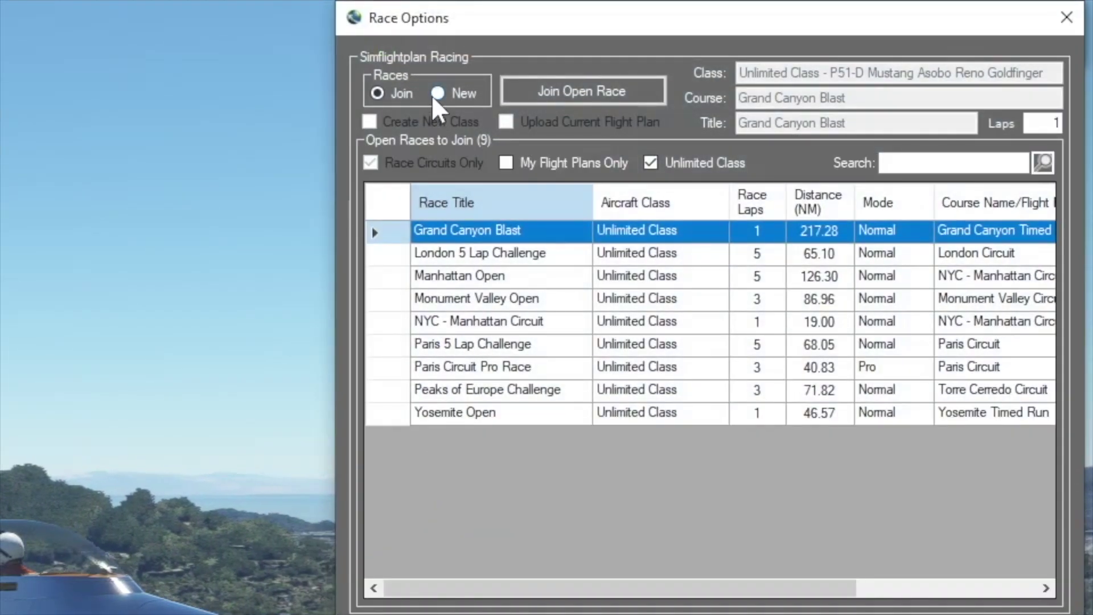
click(437, 93)
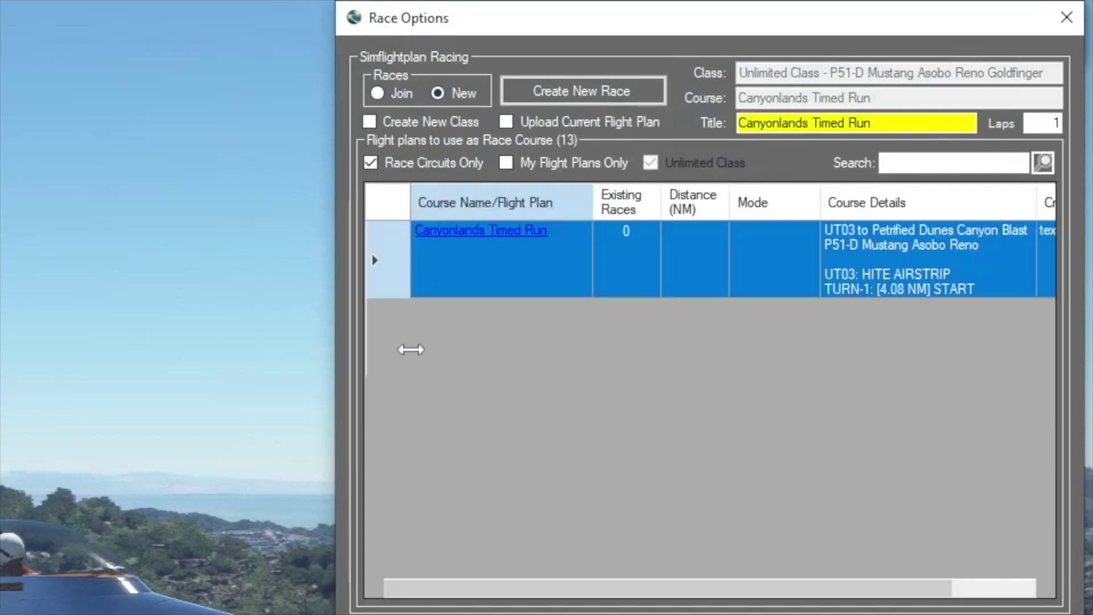
click(506, 122)
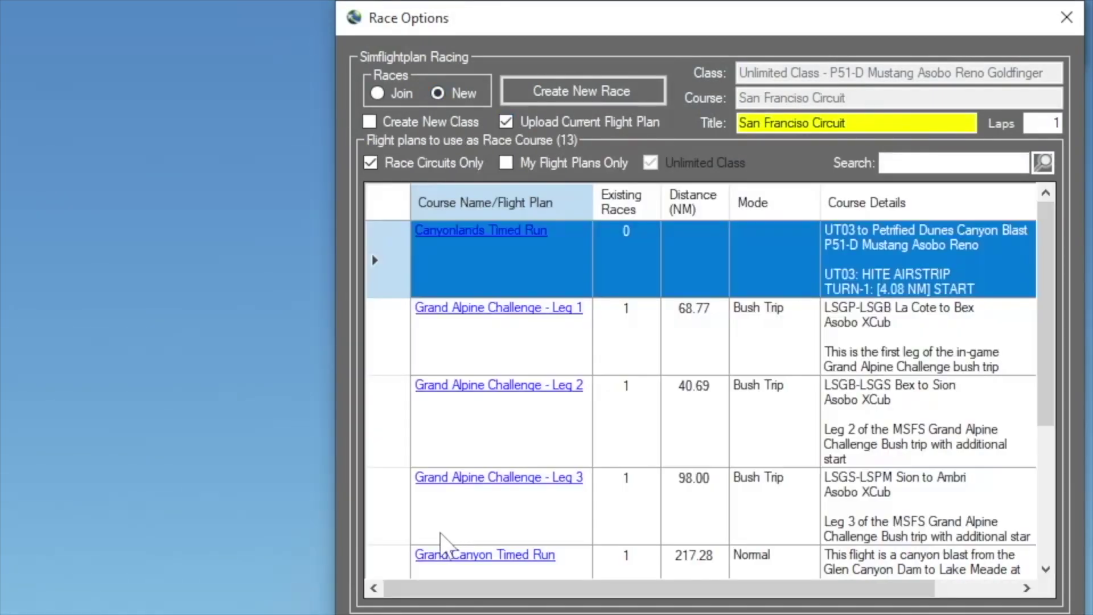
click(508, 120)
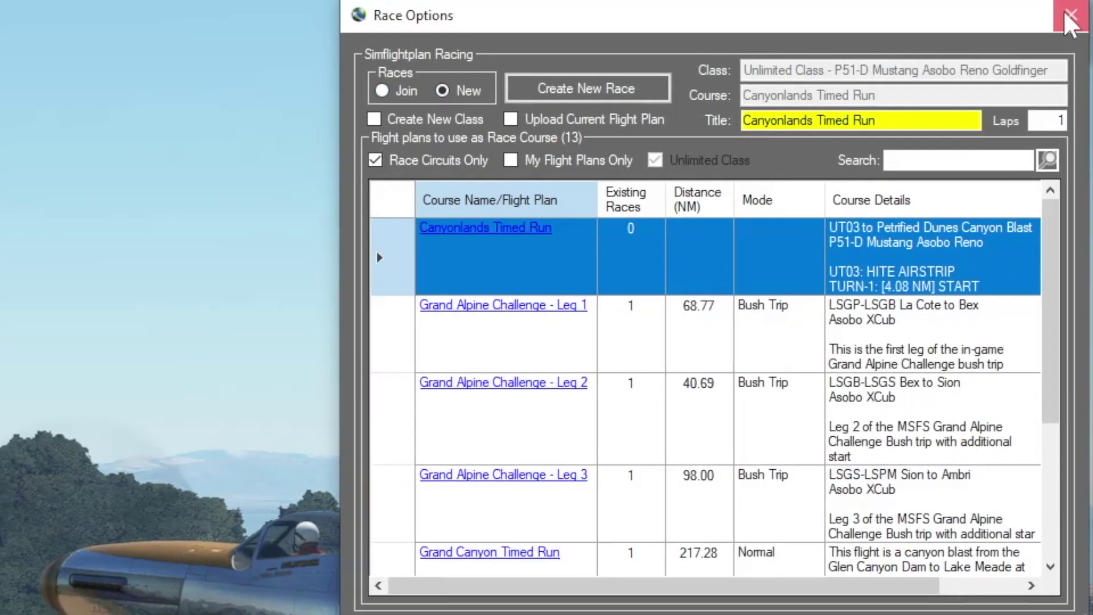
click(1068, 17)
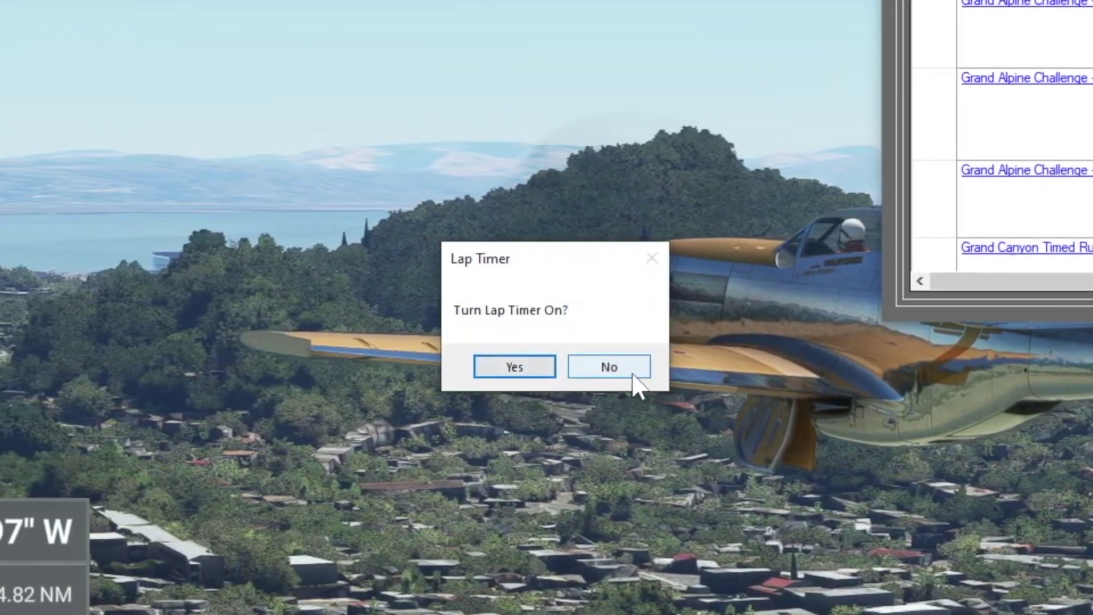
- Decline the lap timer prompt and enable the Lap Timer in the aircraft settings instead
click(632, 373)
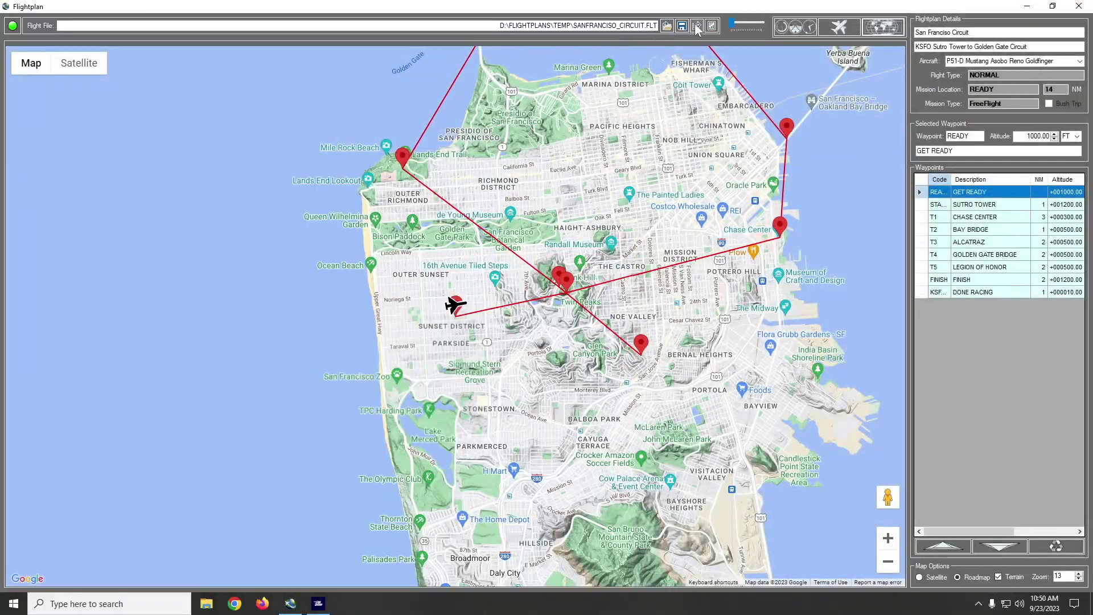
click(697, 27)
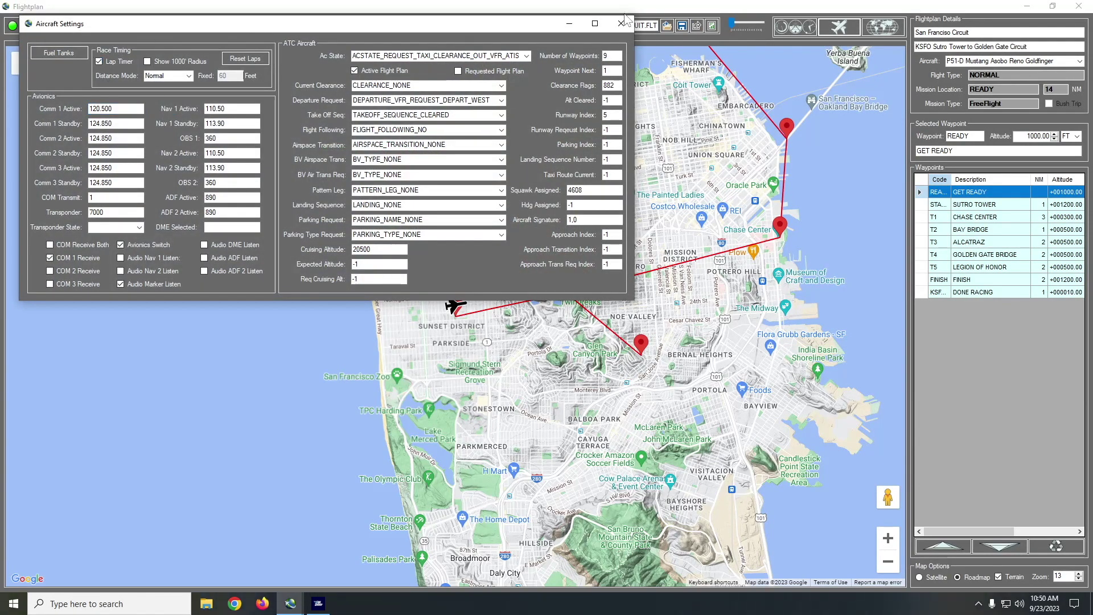
click(620, 23)
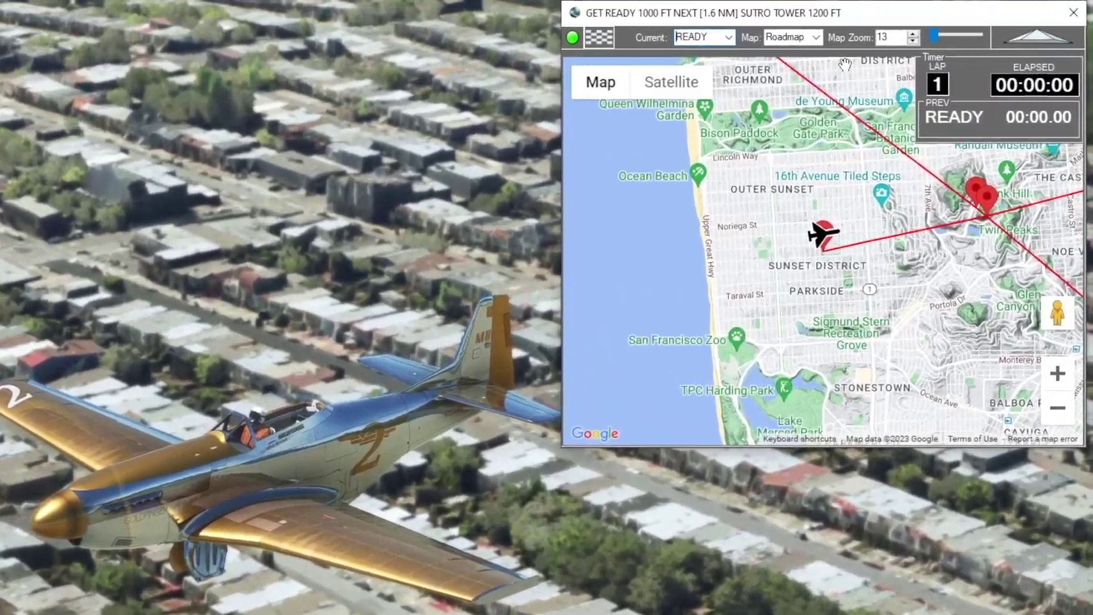
- Set the cockpit map's zoom to 14, move its window below the aircraft and start the flight with the map expanded
click(915, 34)
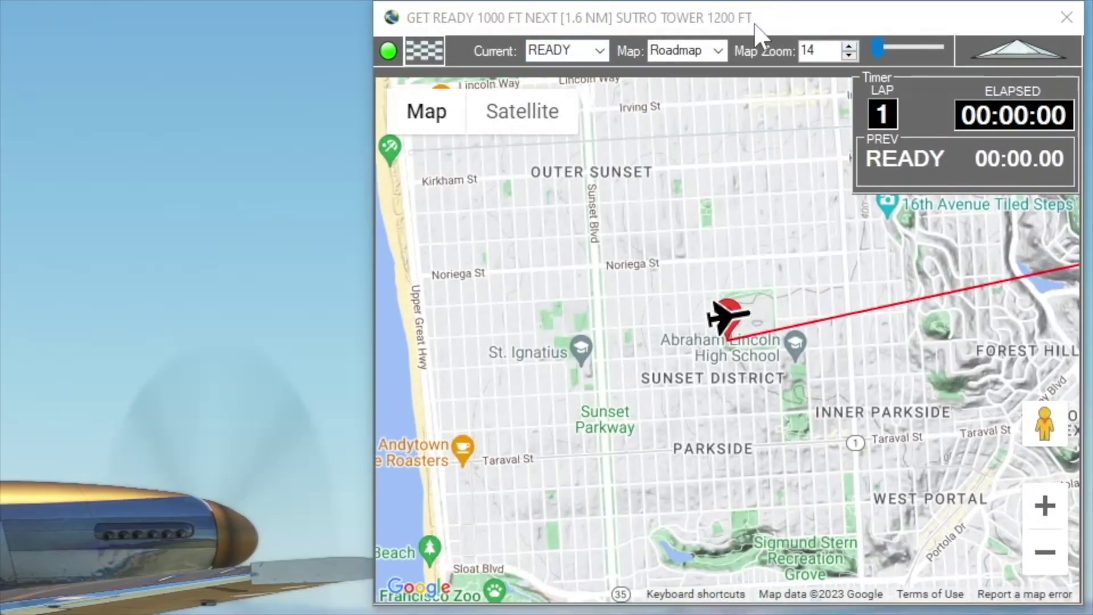
drag(755, 22, 734, 2)
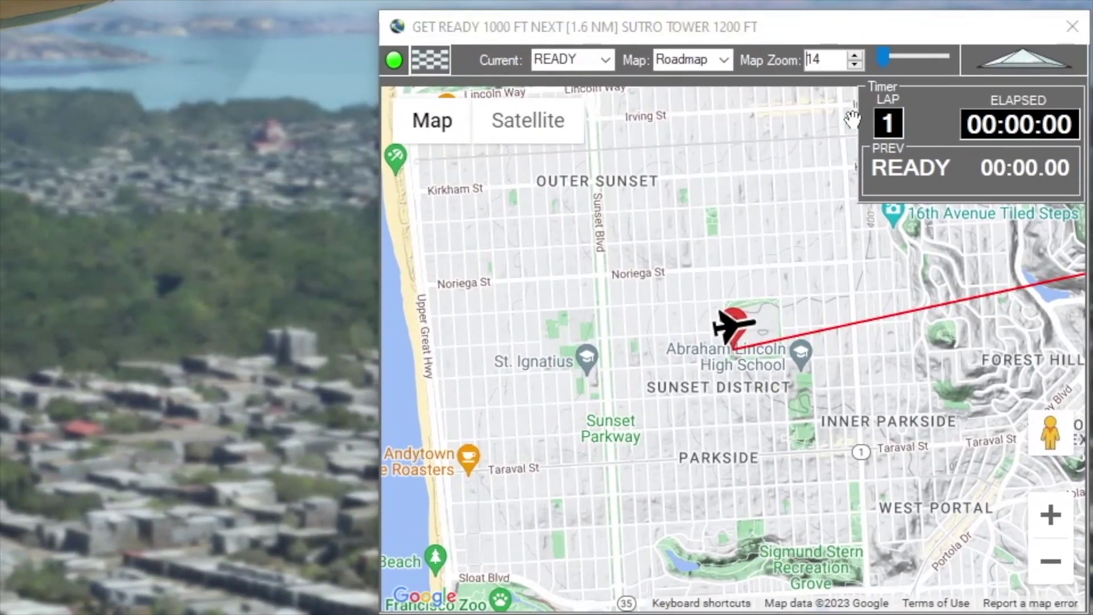
drag(804, 11, 795, 179)
click(1019, 225)
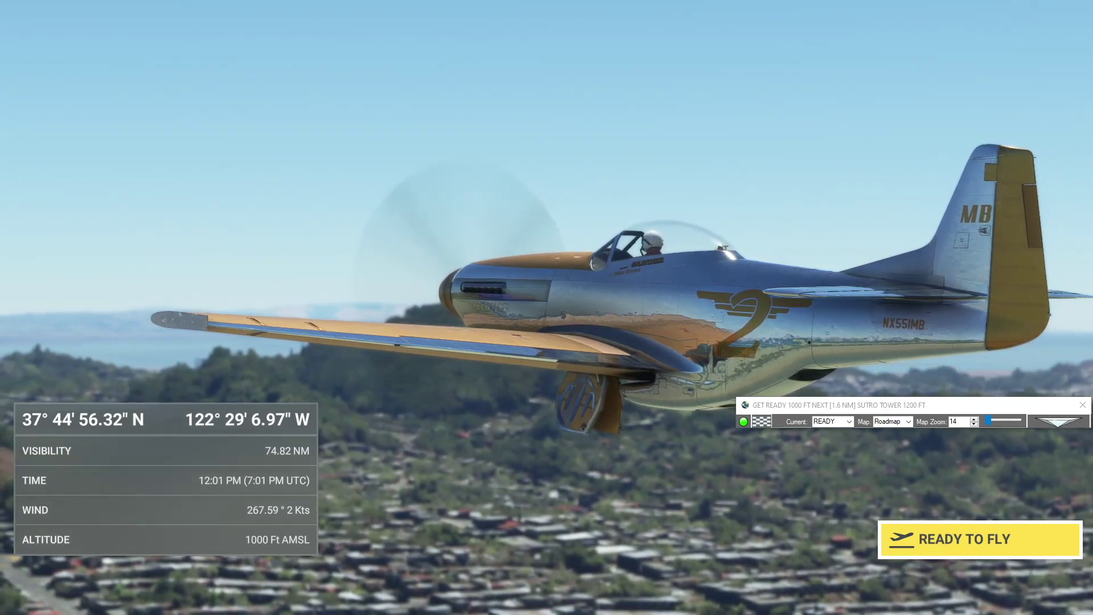
click(974, 542)
click(1051, 422)
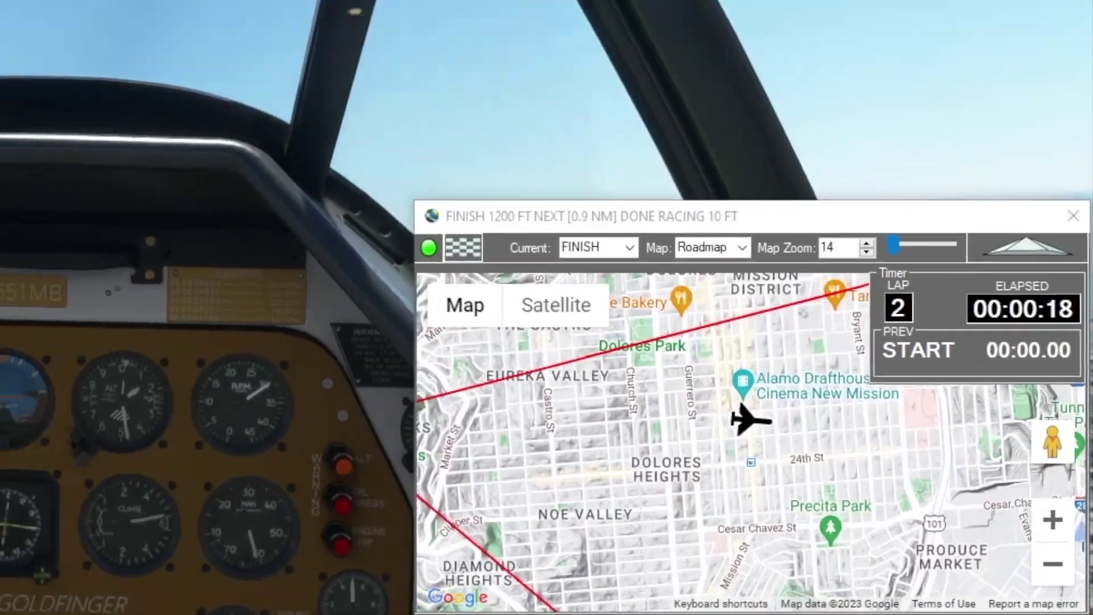
- Pause the flight, close the cockpit map and review the current lap times in Flightplan
key(Escape)
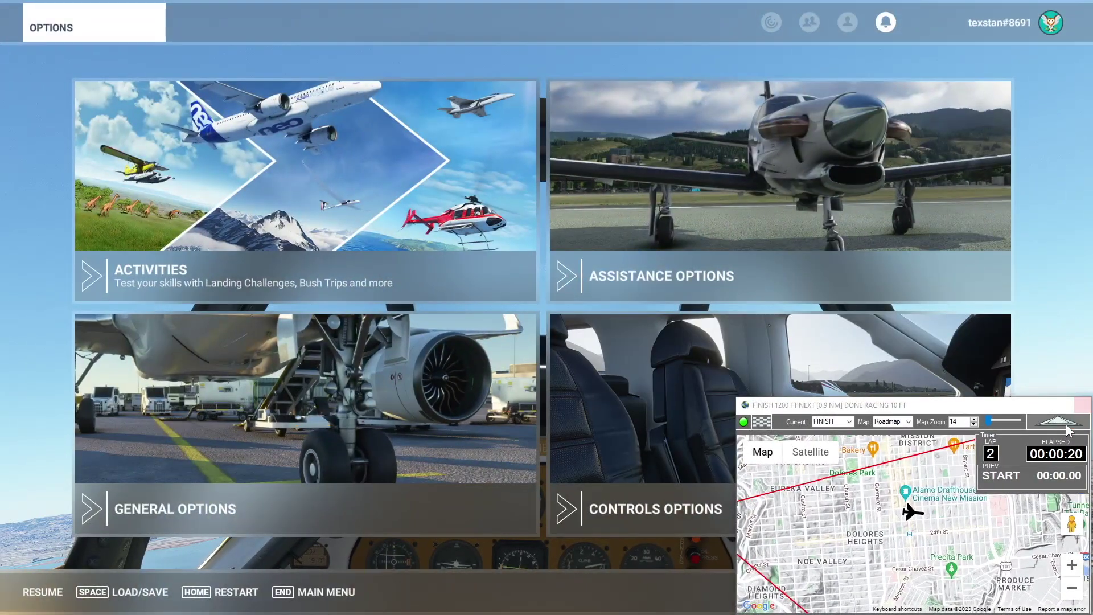
click(1082, 405)
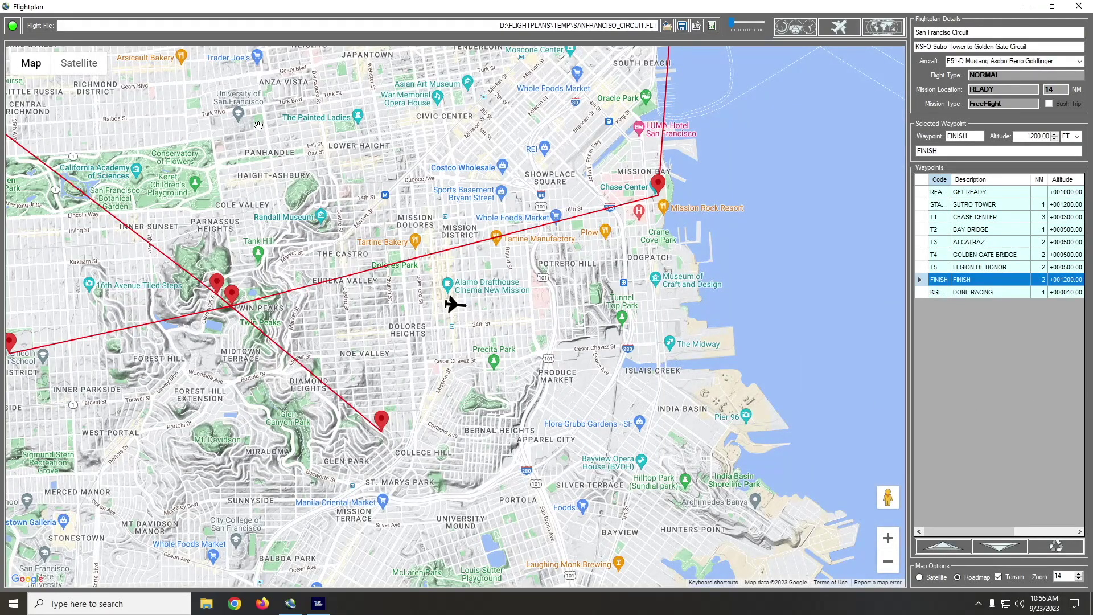
click(712, 27)
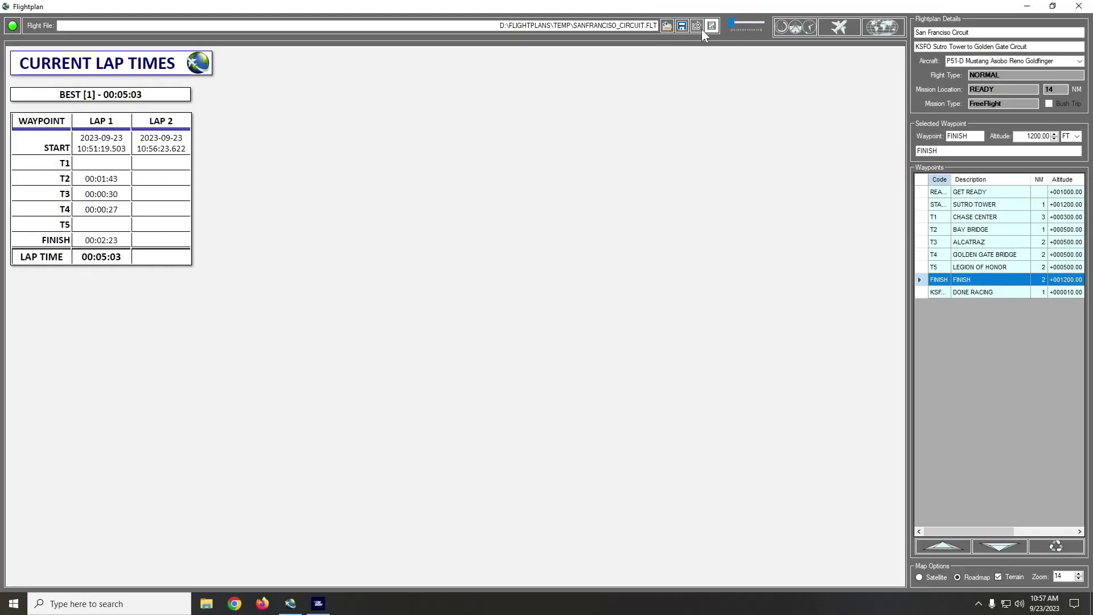
click(712, 26)
- Move the T1 waypoint from Chase Center to Oracle Park and change its description to ORACLE PARK
drag(673, 283, 596, 403)
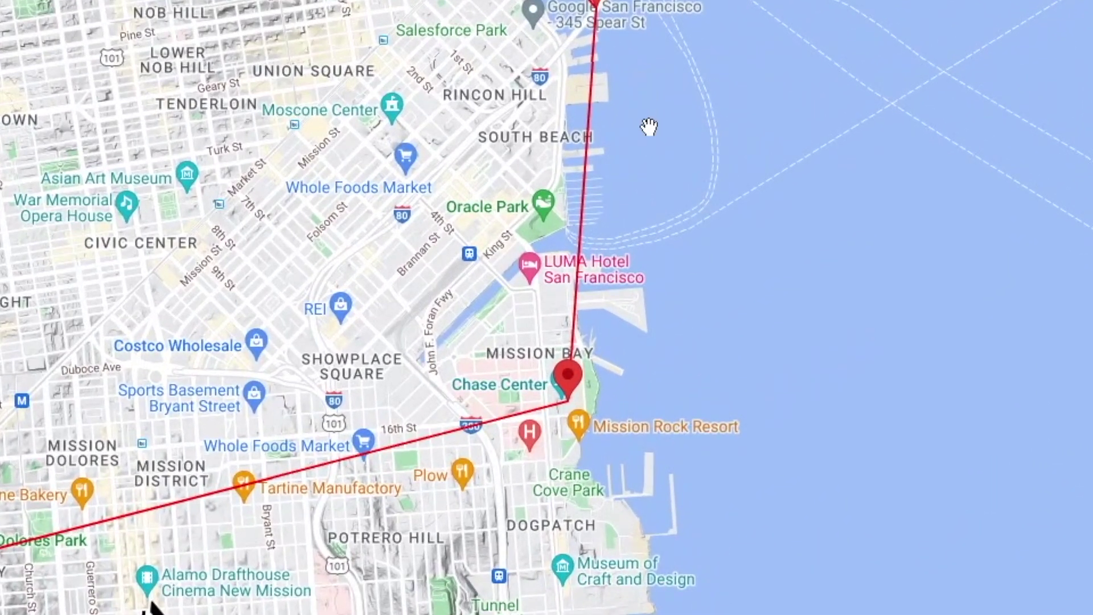
drag(649, 126, 485, 381)
drag(475, 570, 487, 349)
drag(380, 335, 361, 159)
key(Return)
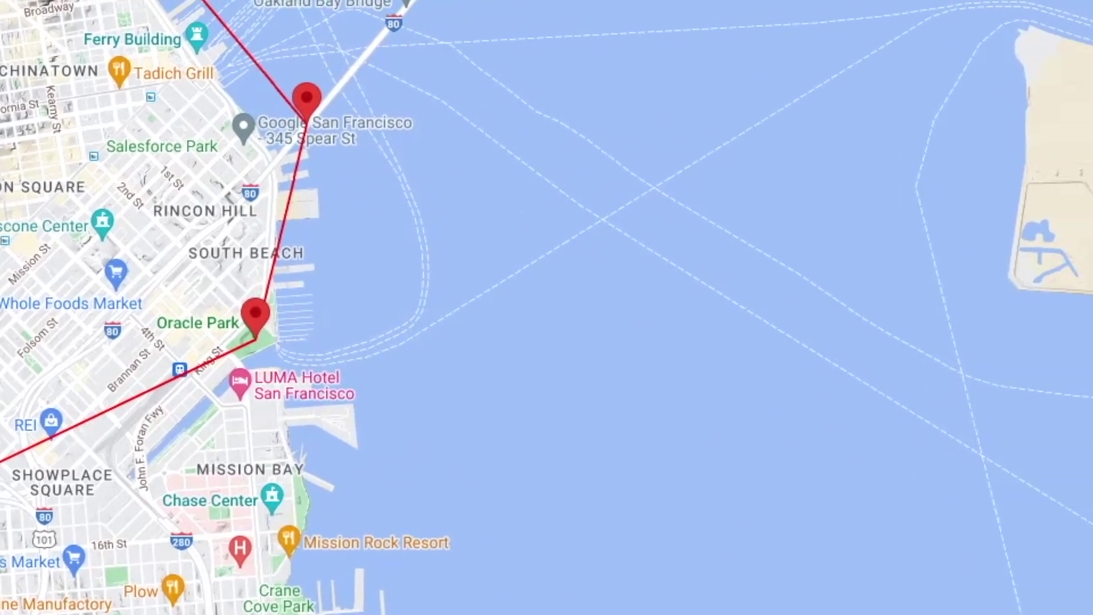
text(o)
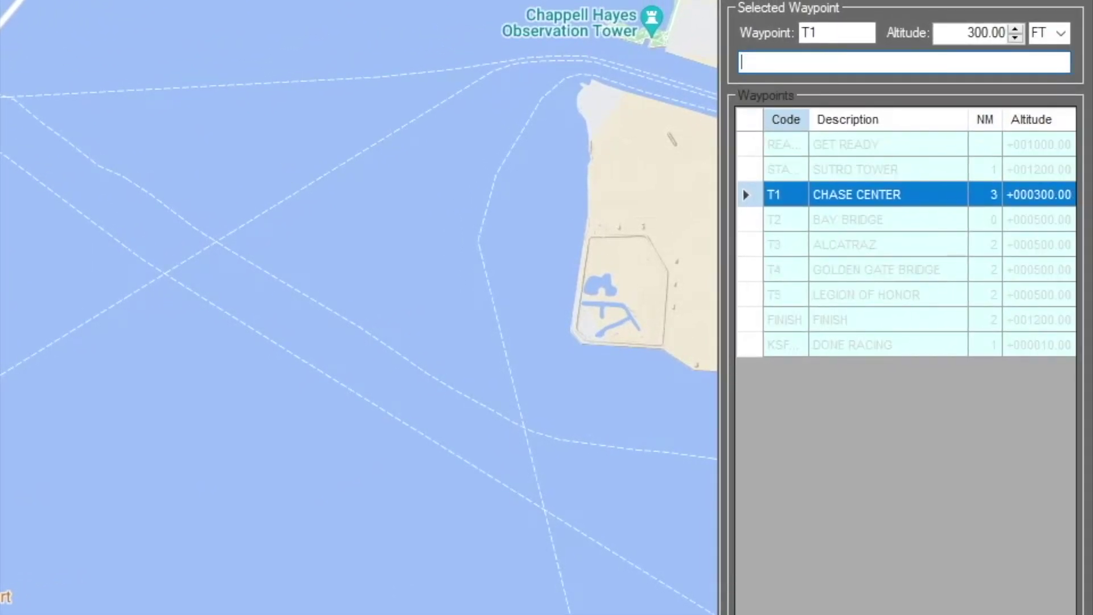
text(RACLE PARK)
key(Return)
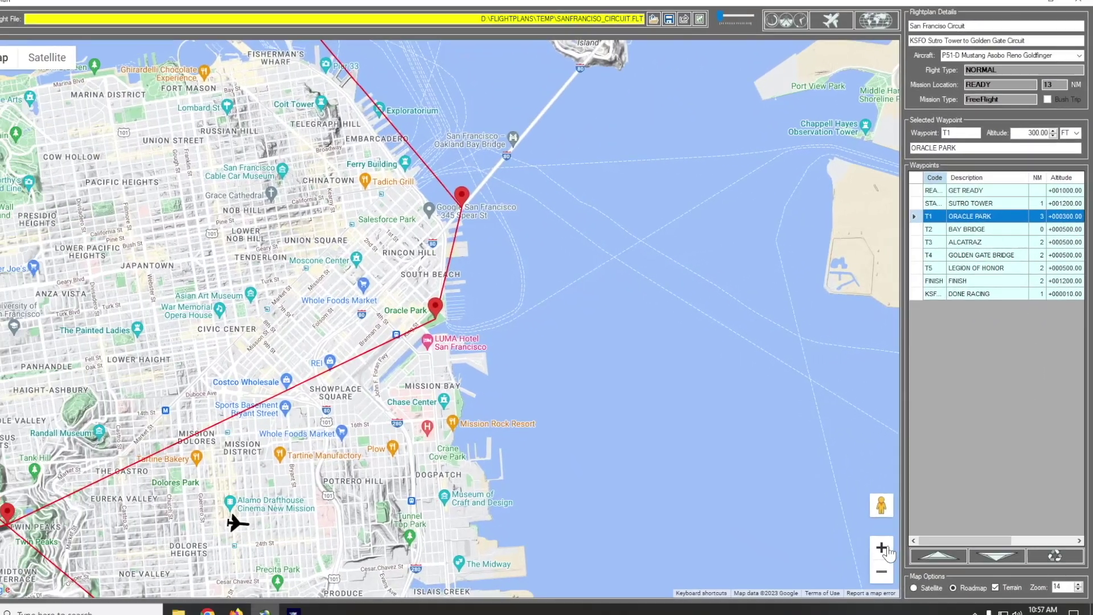
- Using close-up satellite imagery, shift the T1 waypoint from the Oracle Park outfield toward the ballpark's Mission Bay side
click(884, 548)
click(885, 549)
click(885, 549)
click(884, 548)
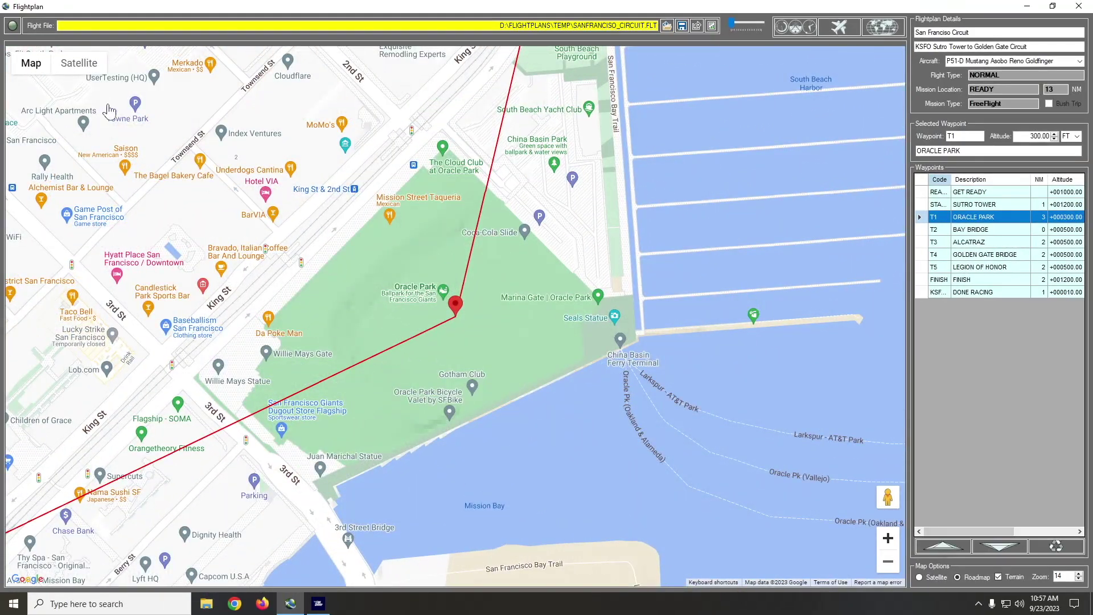
click(79, 63)
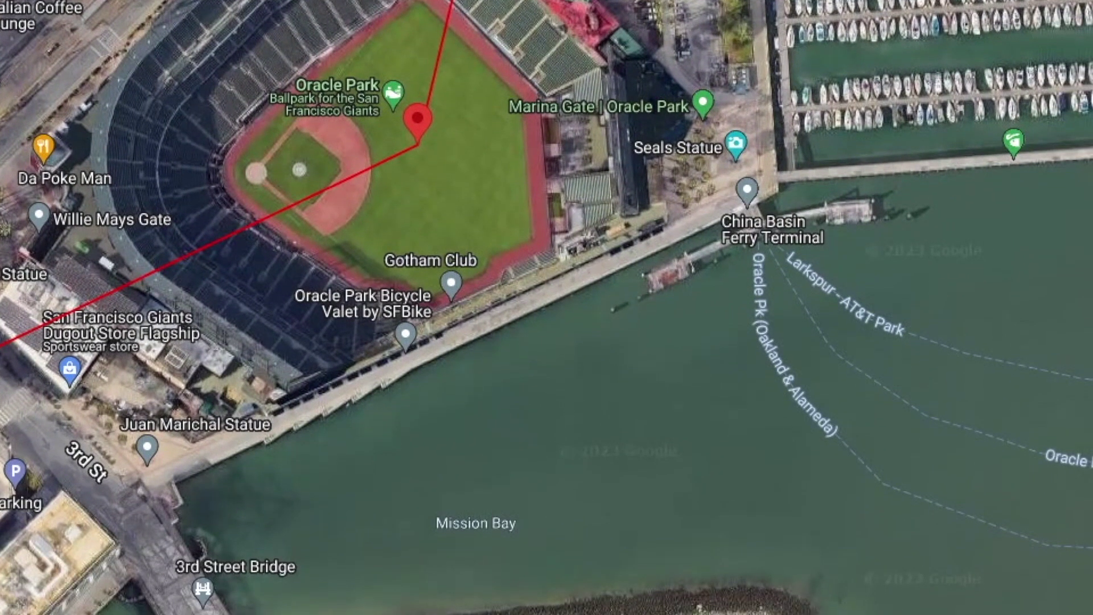
drag(418, 122, 492, 259)
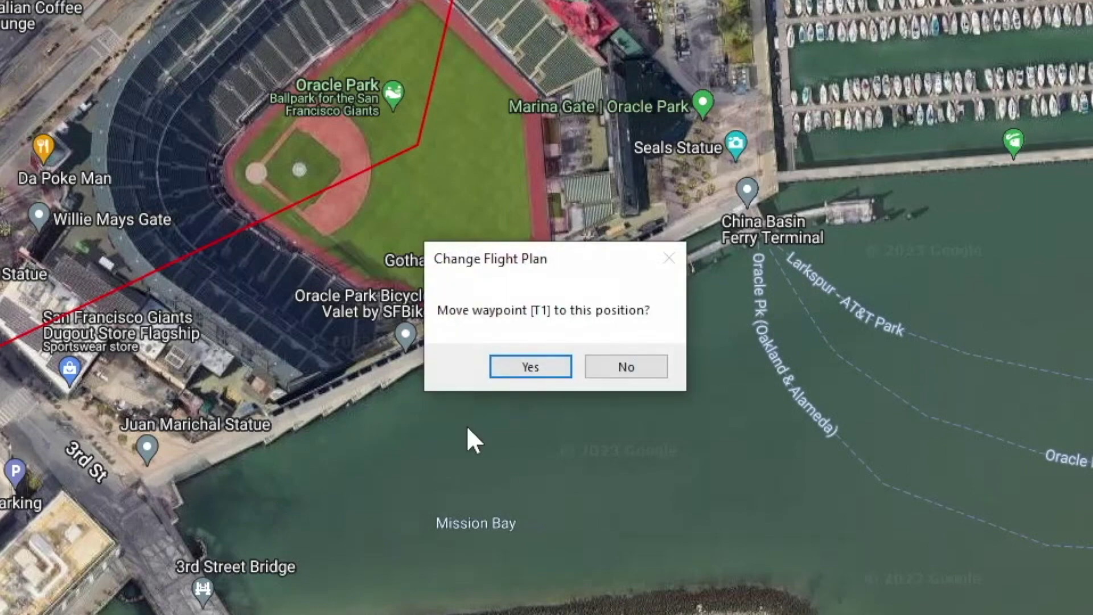
click(515, 366)
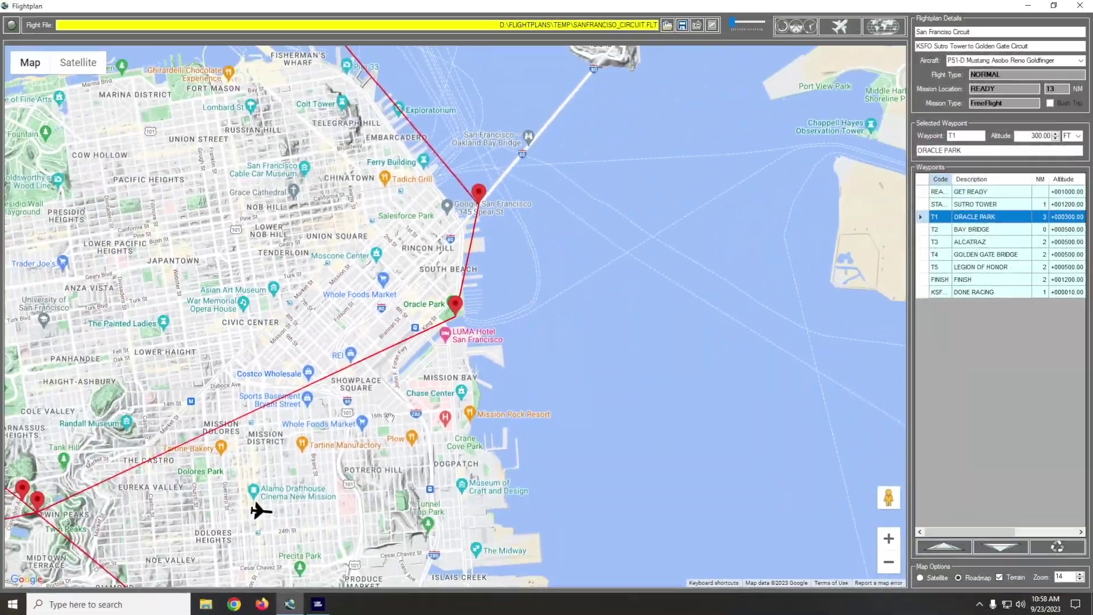
- Check the rest of the circuit on the map and save the flight plan over the existing SANFRANCISO_CIRCUIT.FLT
drag(455, 385, 385, 342)
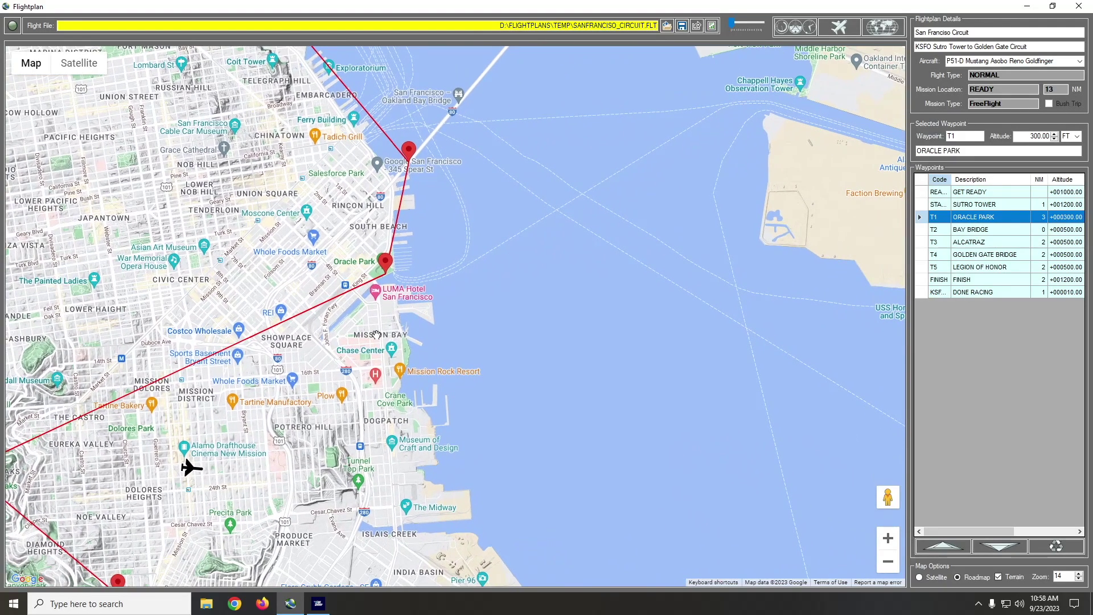
drag(340, 224, 540, 451)
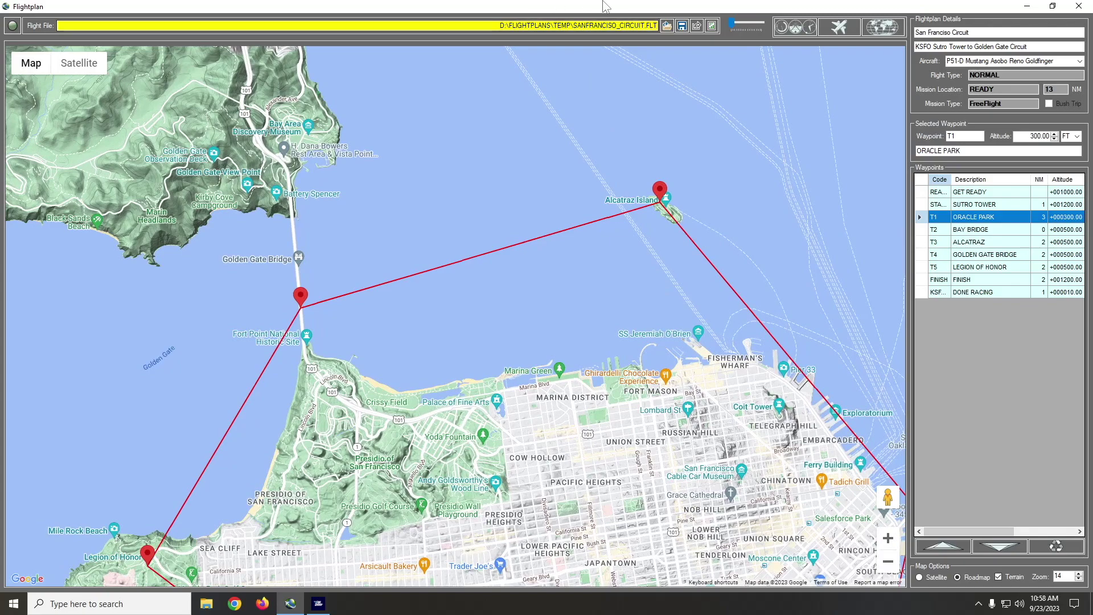
drag(461, 403, 569, 278)
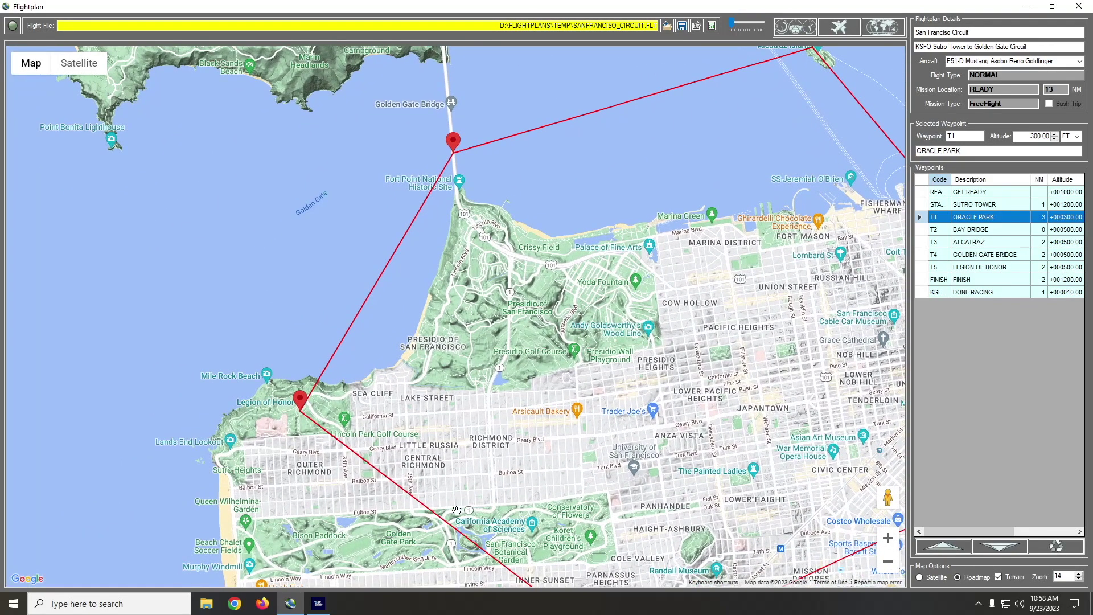
drag(661, 109, 381, 219)
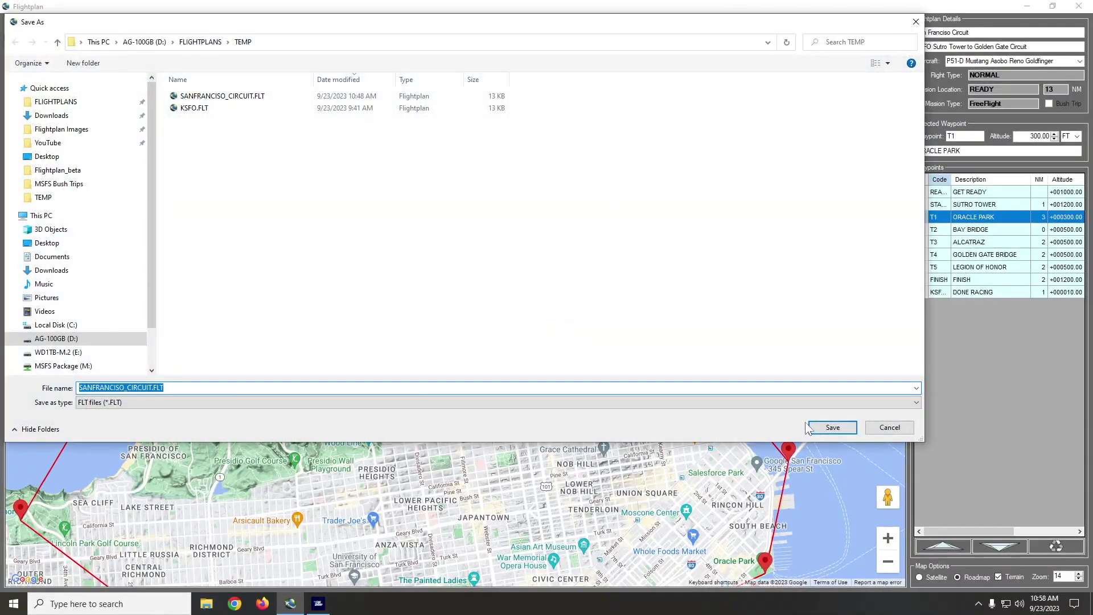
click(811, 427)
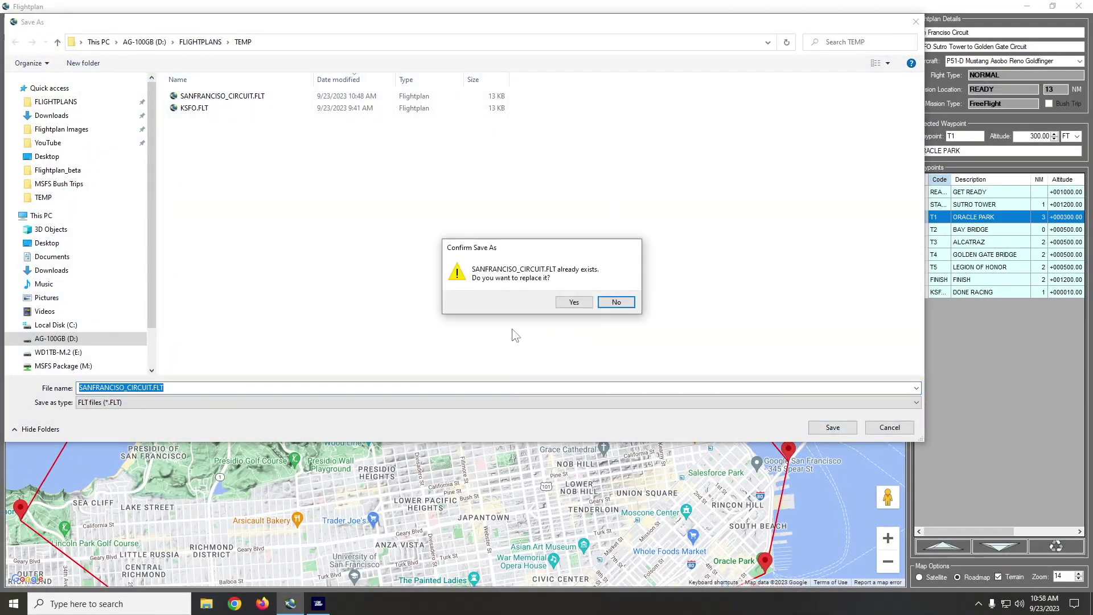
click(574, 303)
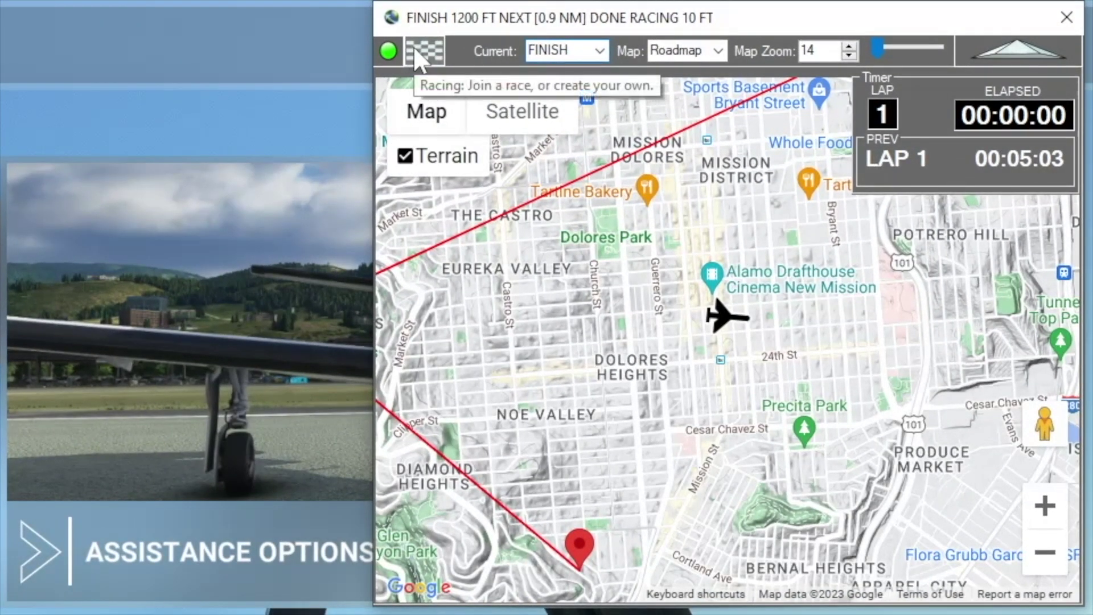
- Open the racing options, start a new race and choose to upload the current flight plan as its course
click(757, 24)
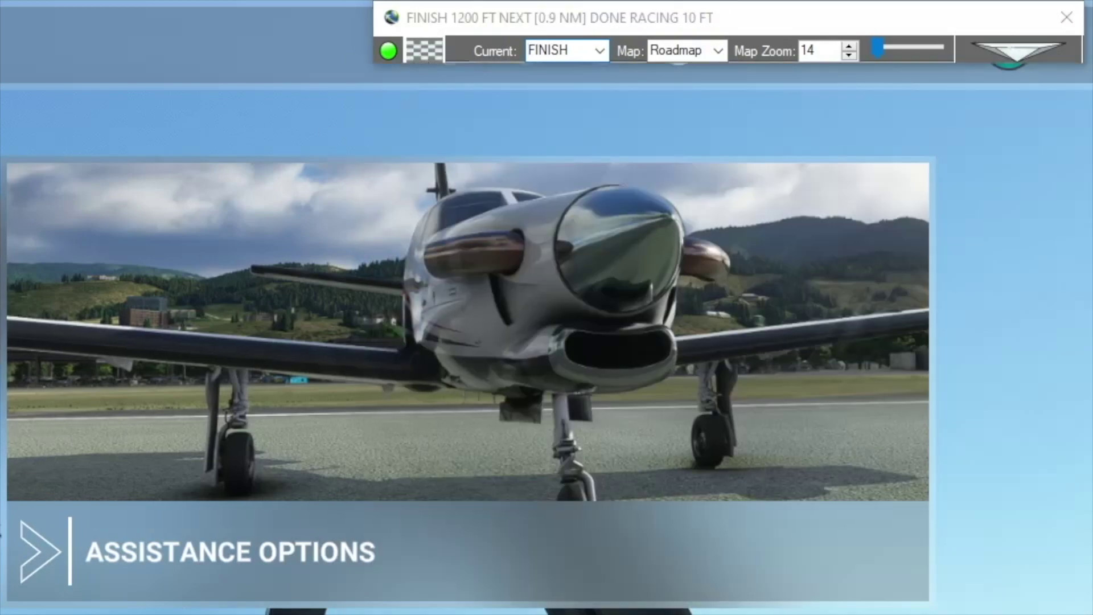
click(418, 50)
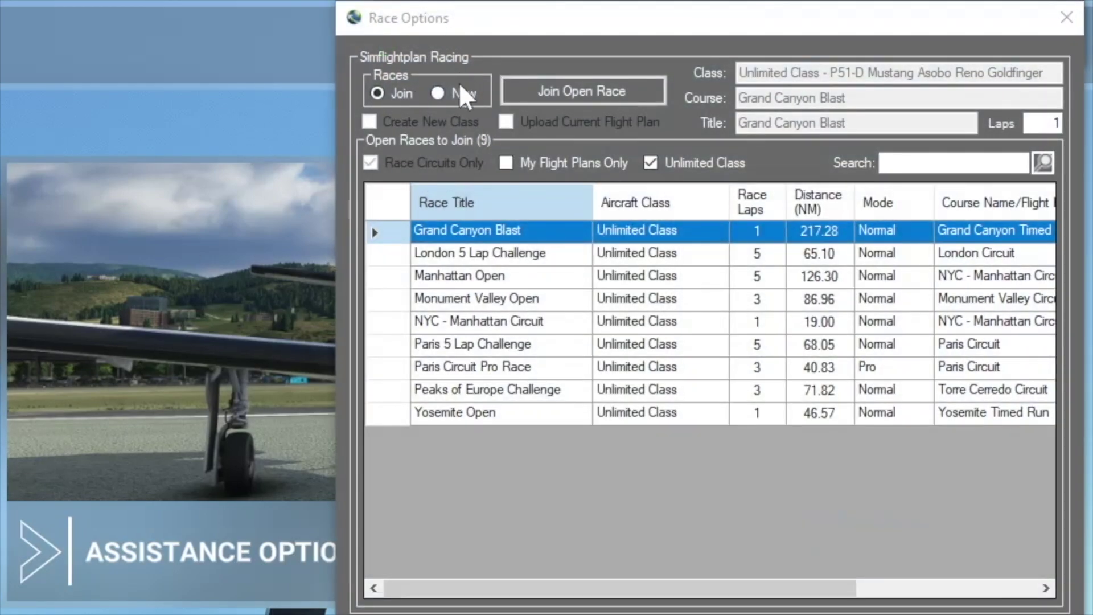
click(442, 94)
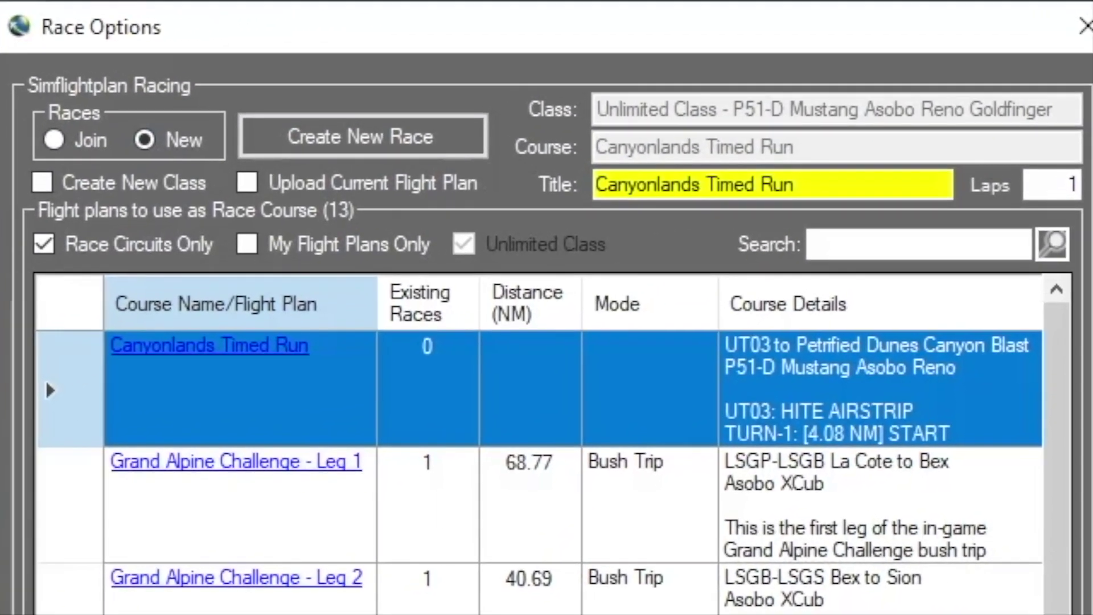
click(247, 182)
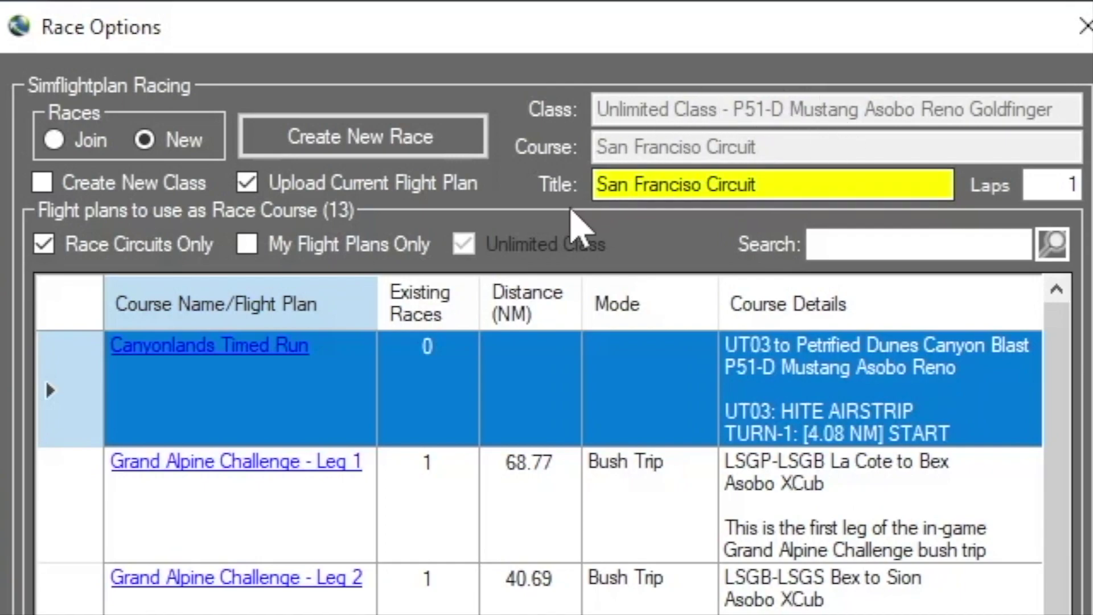
- Title the new race San Franciso Easy Circuit and set it to 5 laps
double_click(711, 184)
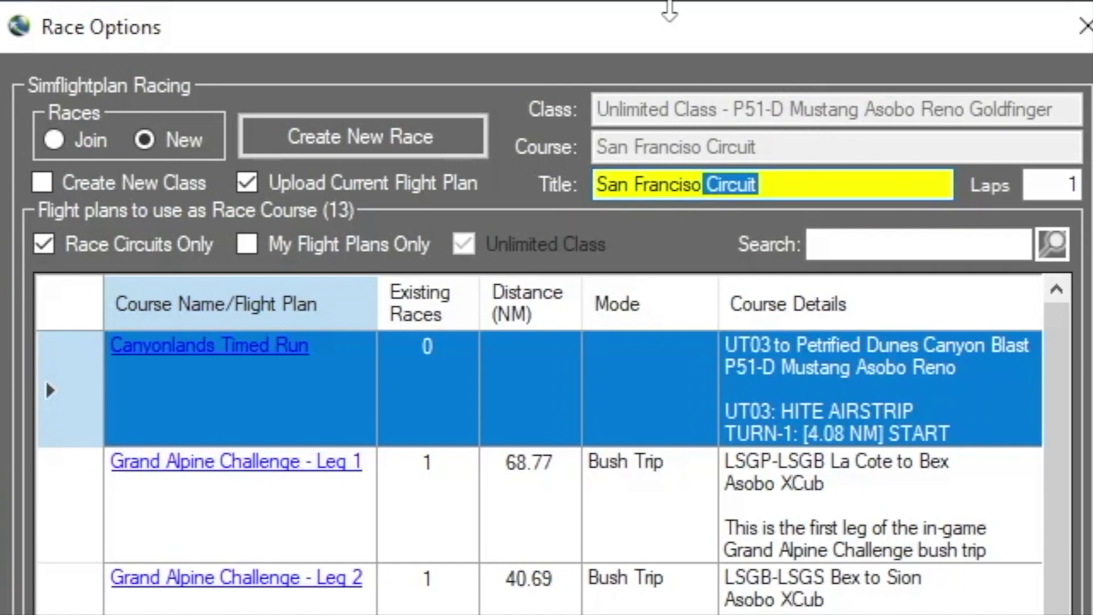
key(BackSpace)
key(BackSpace)
key(BackSpace)
key(BackSpace)
key(BackSpace)
key(BackSpace)
key(BackSpace)
key(BackSpace)
key(BackSpace)
key(BackSpace)
key(BackSpace)
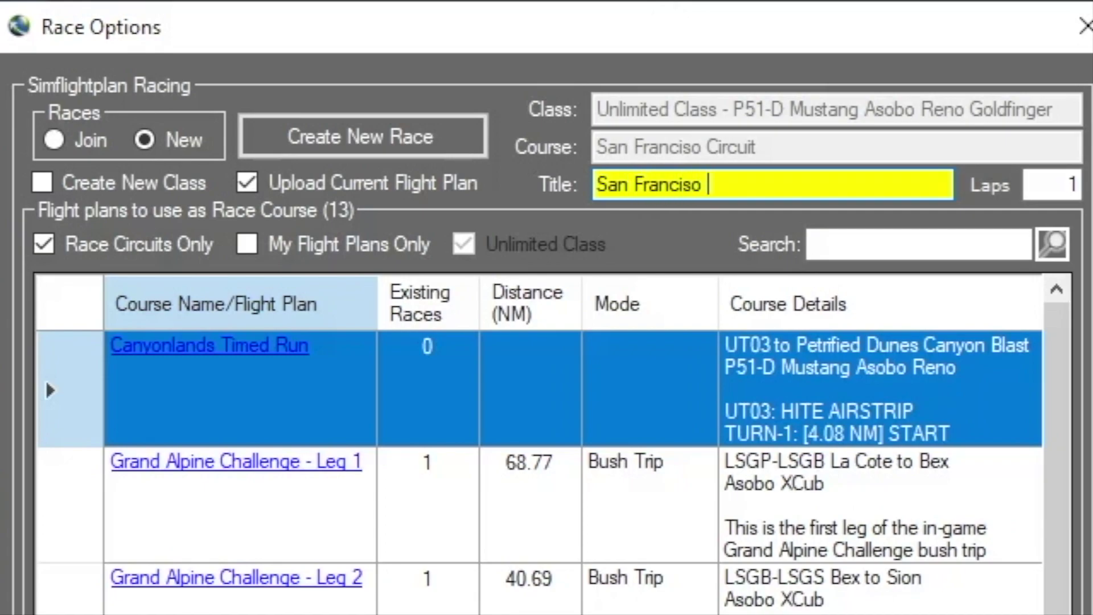
key(BackSpace)
key(BackSpace)
key(BackSpace)
text(Circuit Eas)
key(BackSpace)
key(BackSpace)
key(BackSpace)
key(BackSpace)
key(BackSpace)
key(BackSpace)
key(BackSpace)
key(BackSpace)
key(BackSpace)
key(BackSpace)
key(BackSpace)
text(Easy Circuit)
key(Tab)
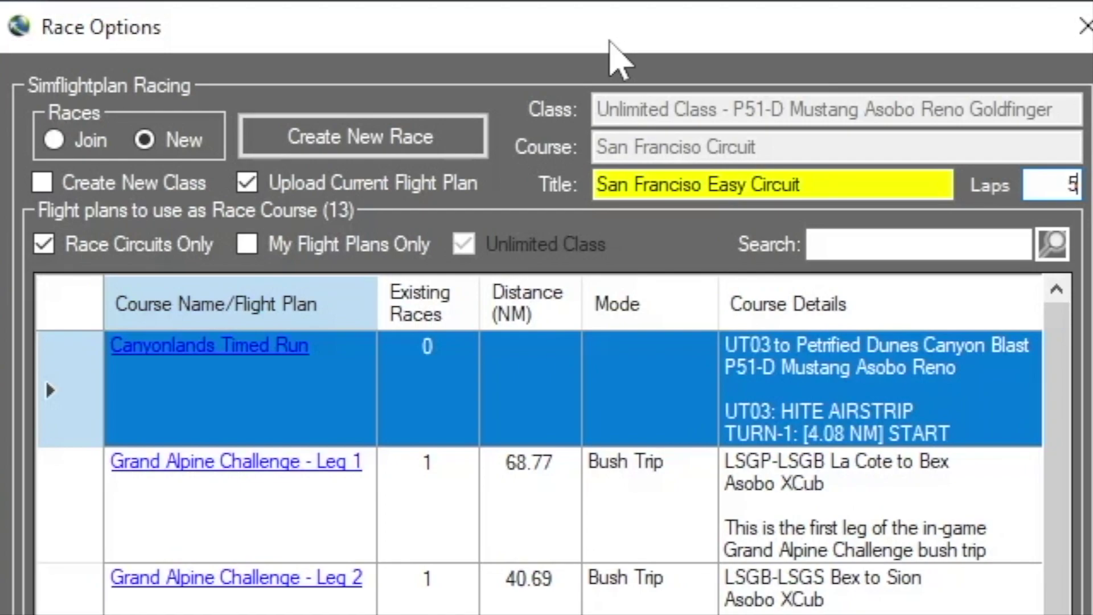
double_click(1039, 184)
- Define a new aircraft class named XCubs Only with a 150 MPH maximum airspeed and the details "Variants of the X-Cub"
click(52, 186)
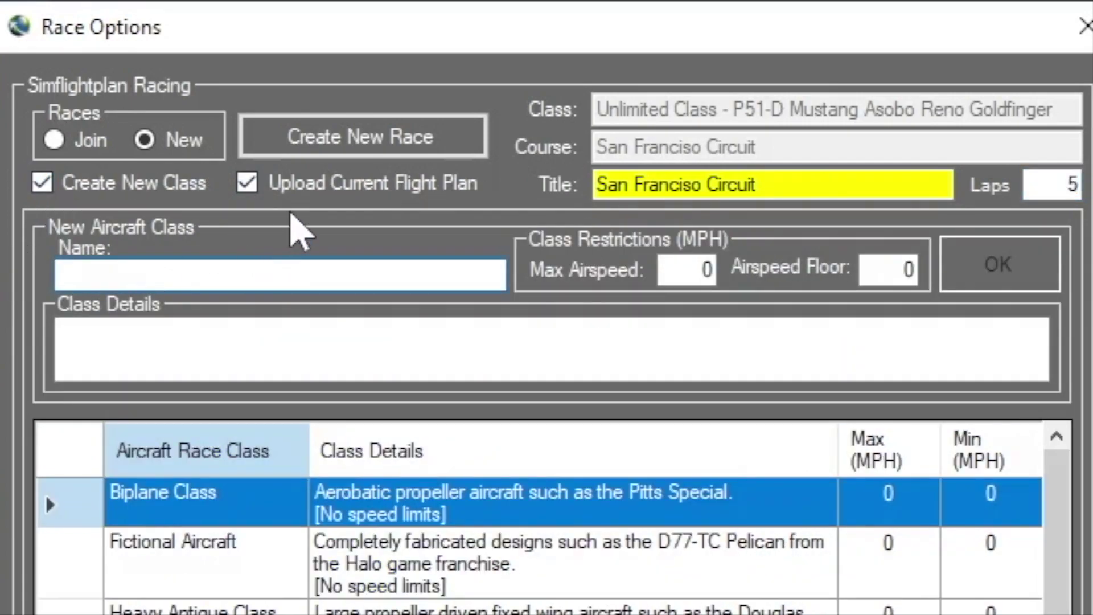
text(XCU)
key(BackSpace)
text(ubs only)
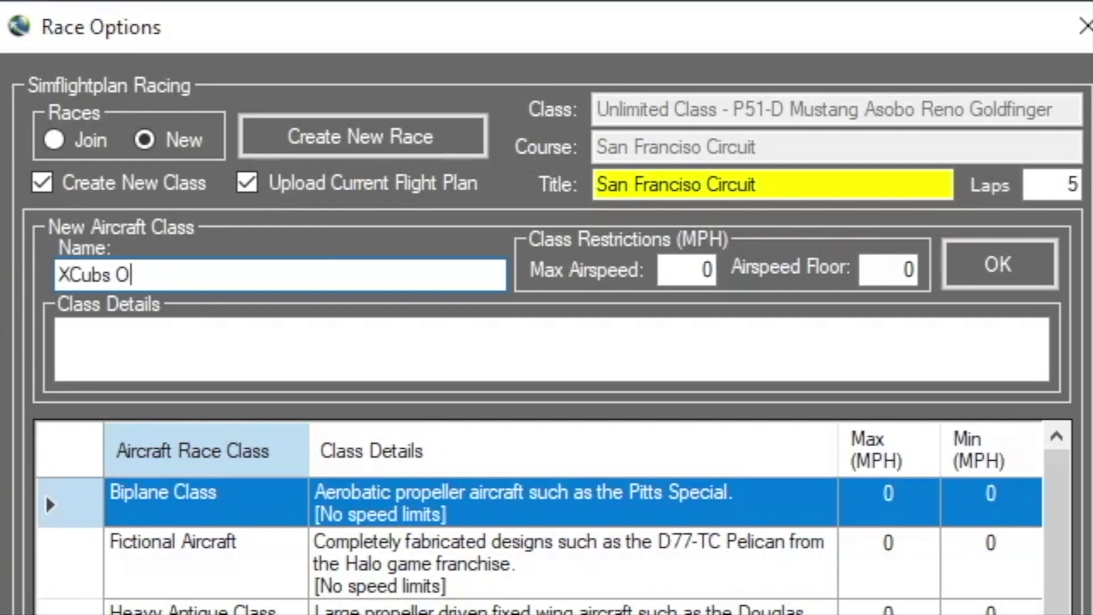
text(nly)
click(706, 268)
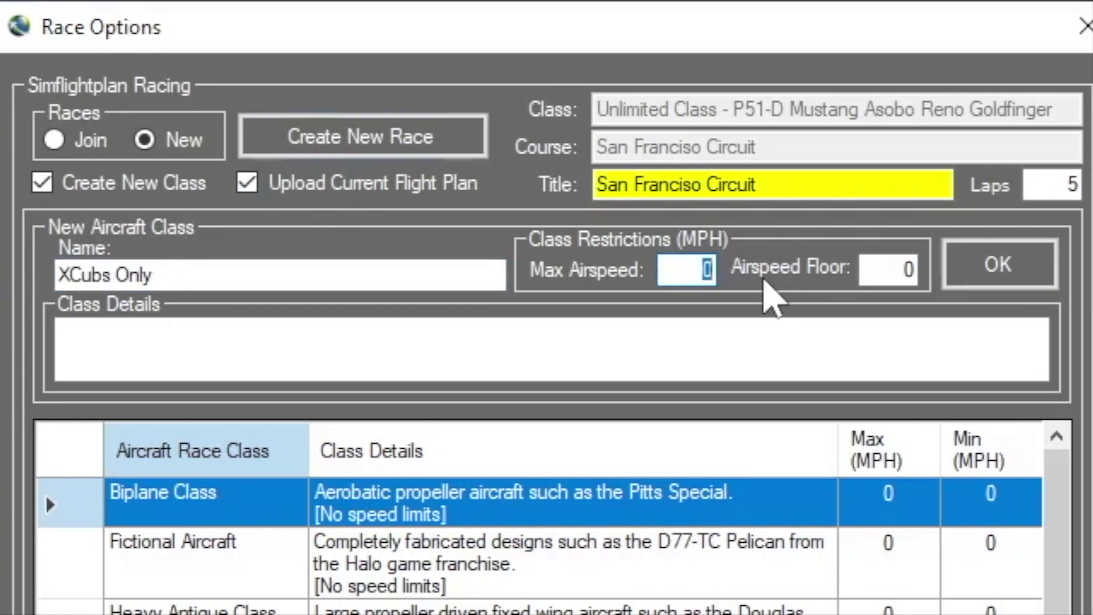
text(130)
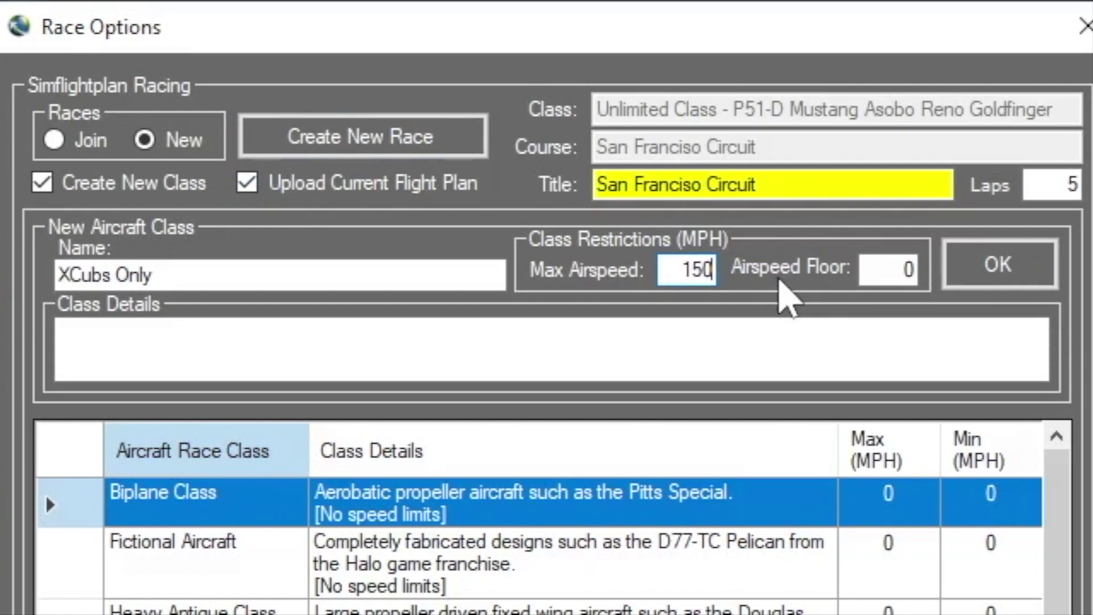
click(348, 330)
text(Variants of the X-Cub)
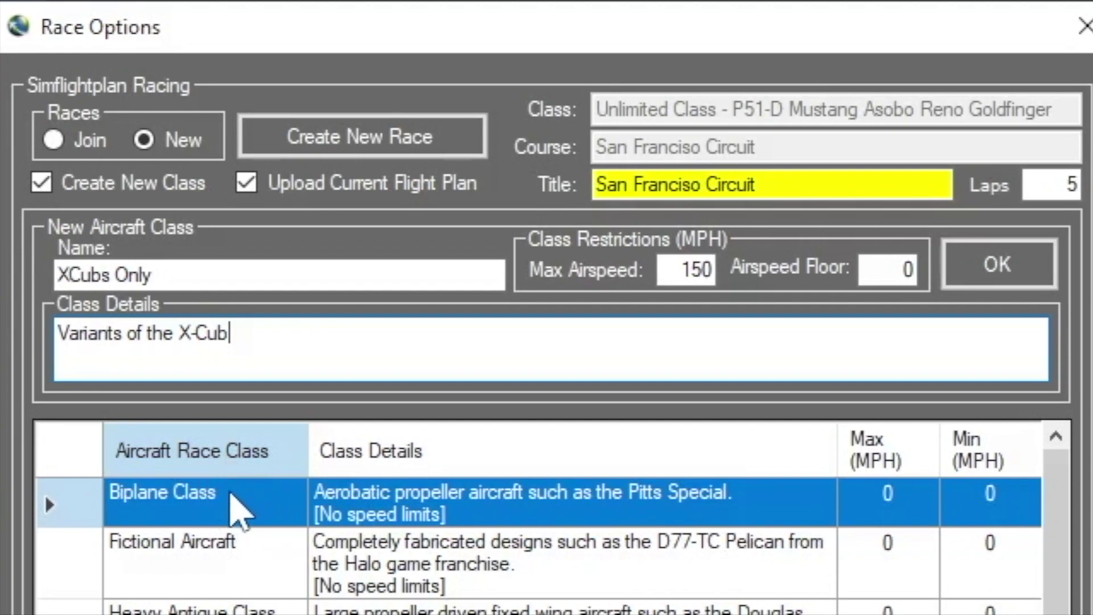
- Replace the custom class with the existing Light Propeller Class from the list of race classes
drag(155, 274, 56, 275)
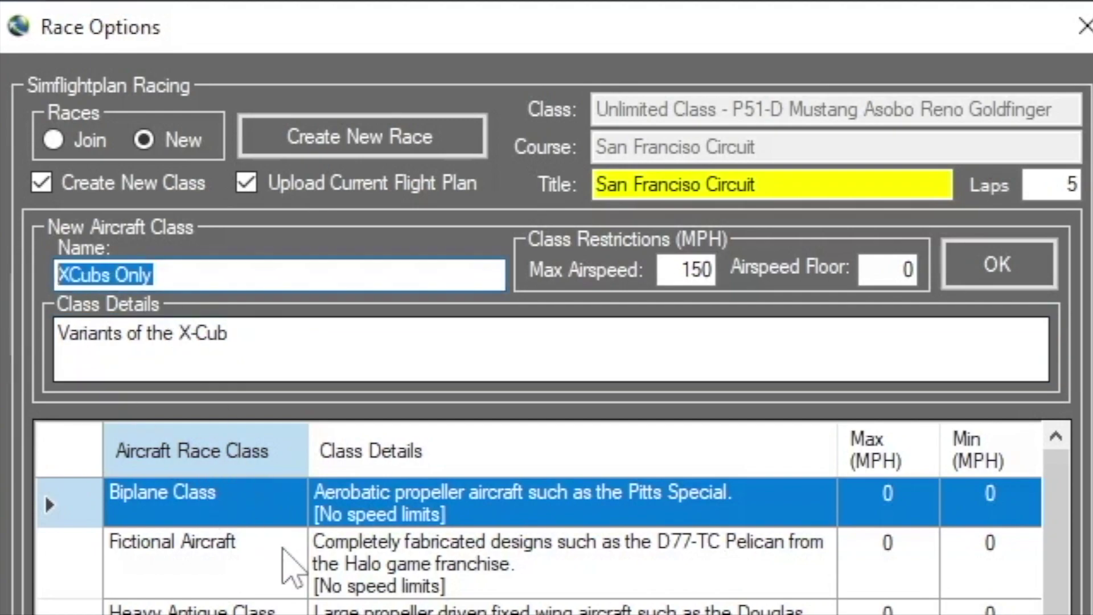
scroll(218, 540, down, 5)
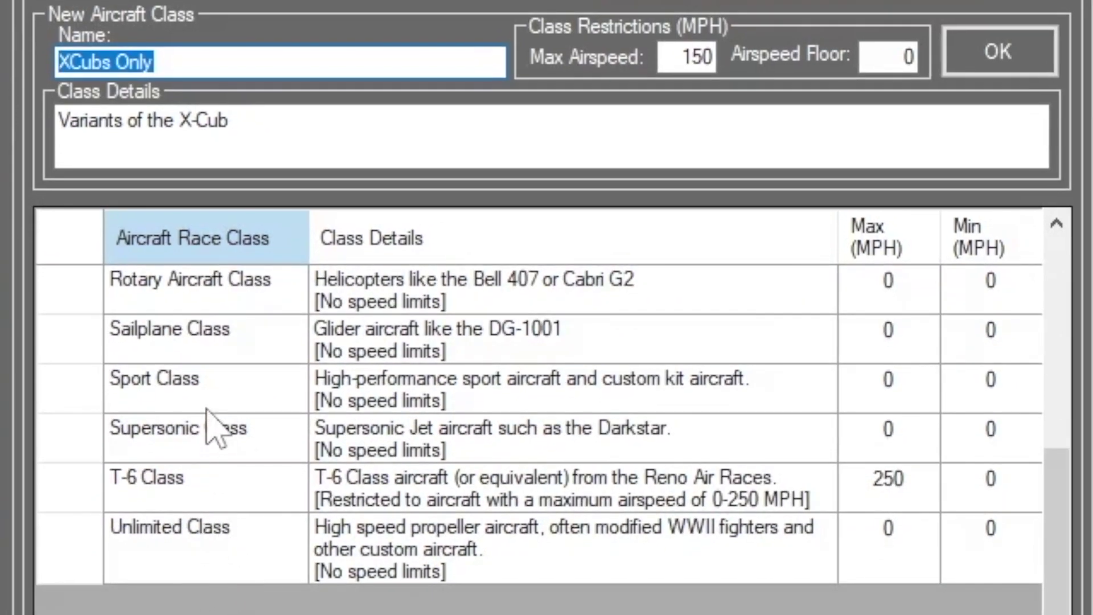
scroll(210, 427, up, 1)
scroll(196, 398, up, 1)
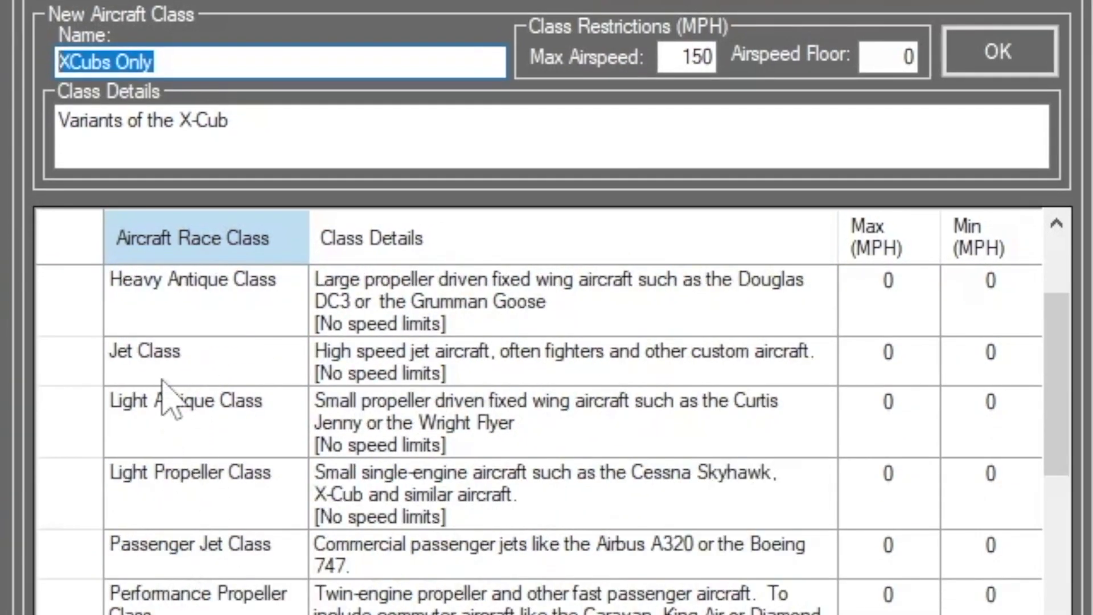
click(168, 490)
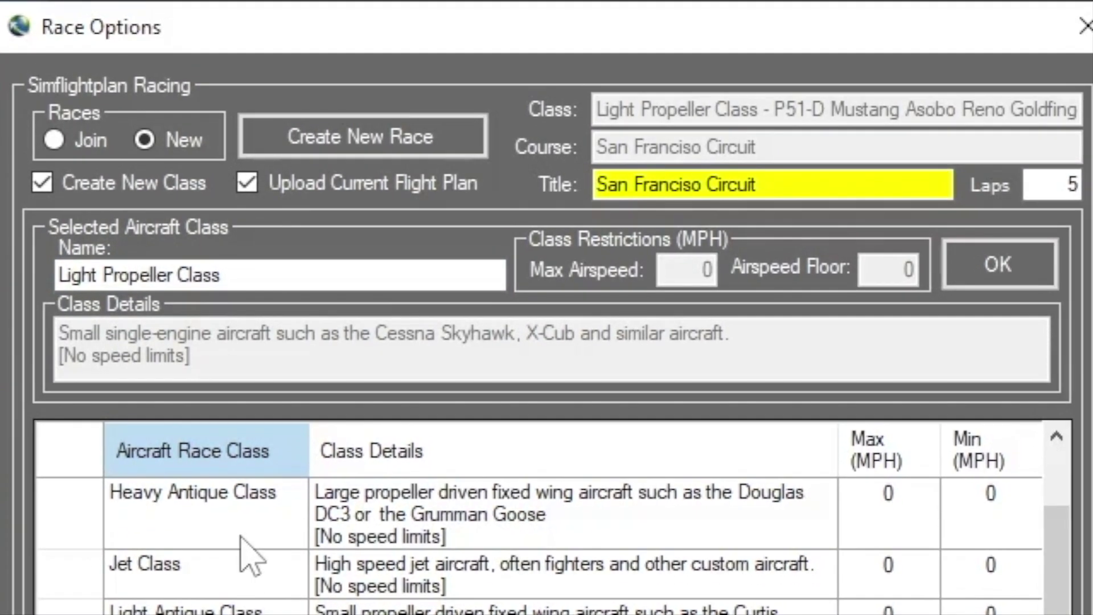
- Look through the remaining race classes and select the Sport Class instead
scroll(251, 556, up, 1)
scroll(182, 592, down, 1)
scroll(216, 612, down, 3)
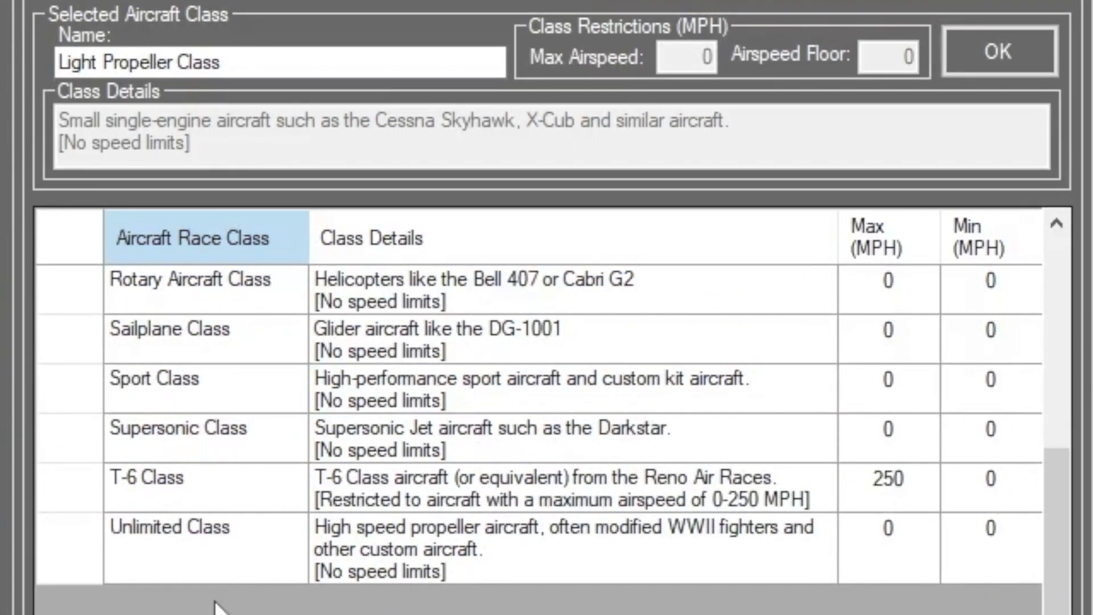
scroll(207, 330, up, 1)
scroll(410, 488, down, 1)
click(188, 381)
scroll(422, 479, up, 1)
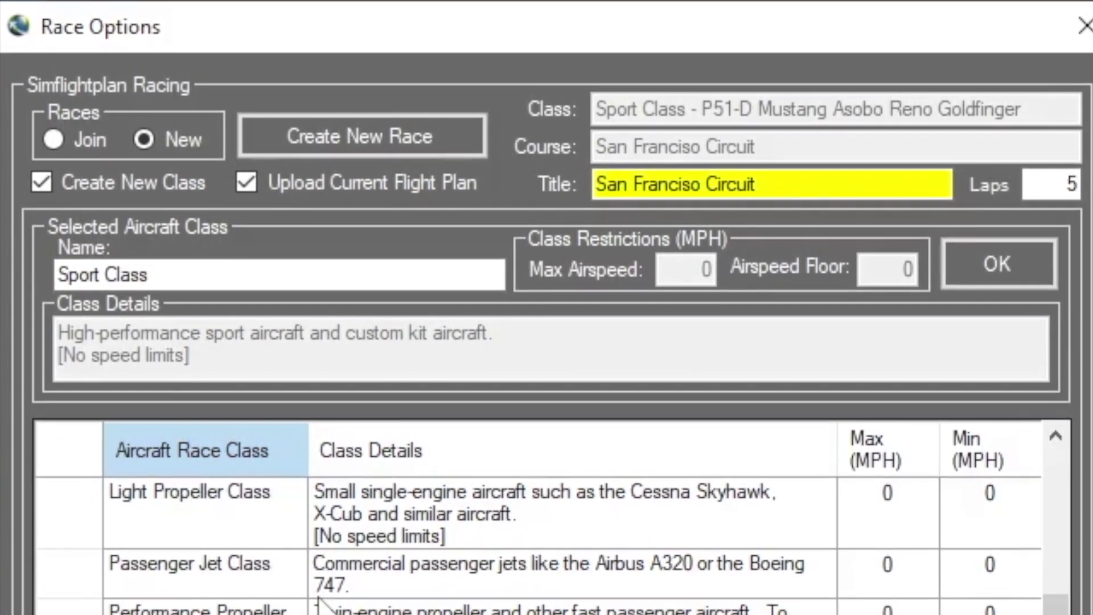
- Try xcub club fans as a new class name, and switch back to the existing Unlimited Class
drag(221, 274, 57, 275)
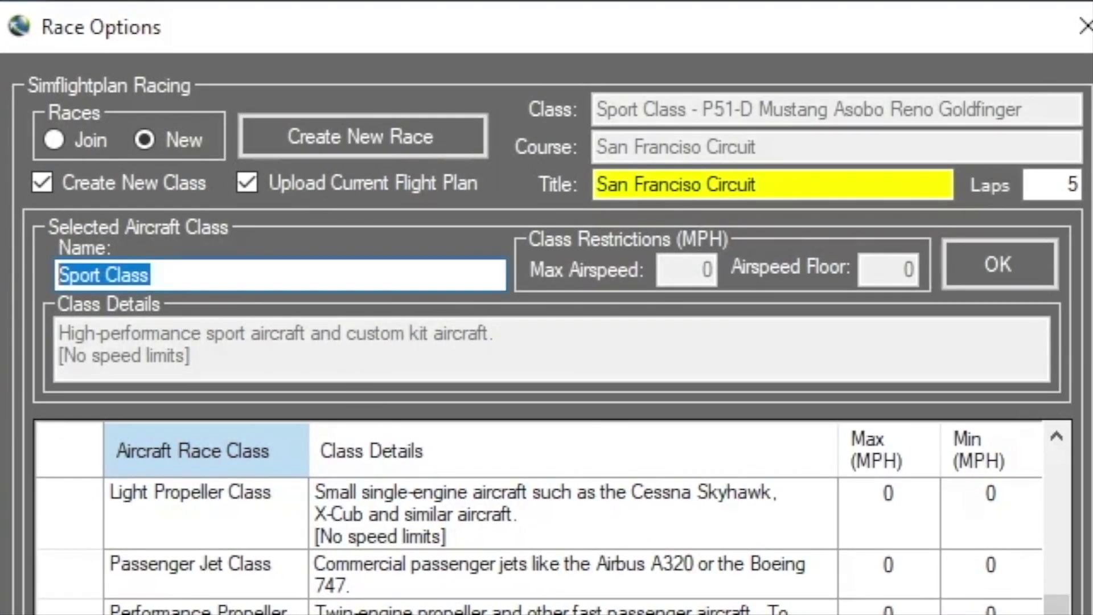
text(xcub club fans)
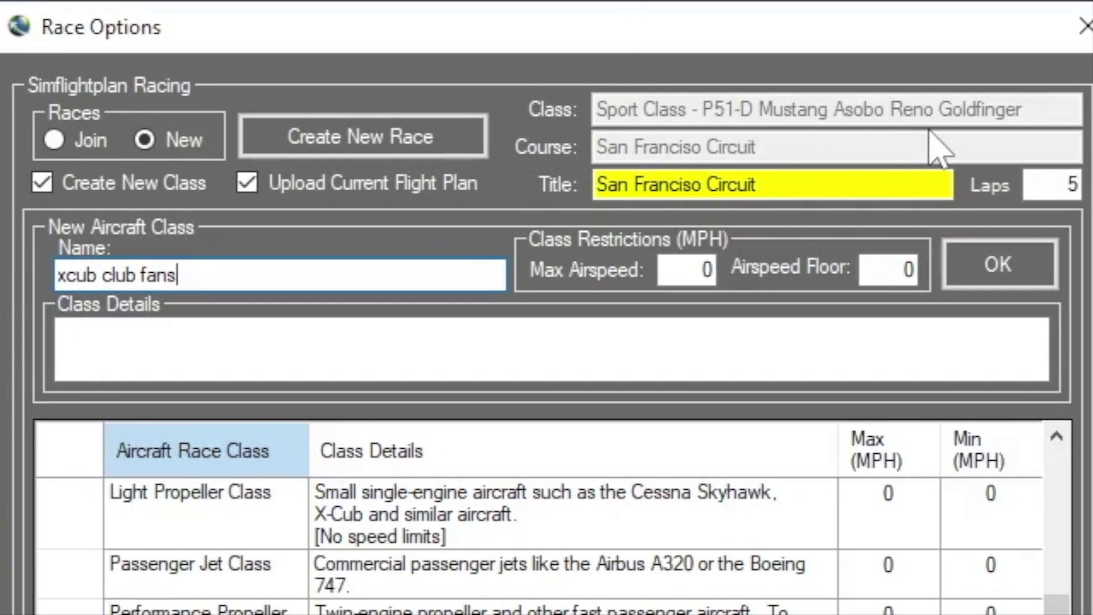
scroll(389, 601, up, 1)
scroll(228, 597, up, 1)
scroll(228, 604, down, 3)
click(227, 613)
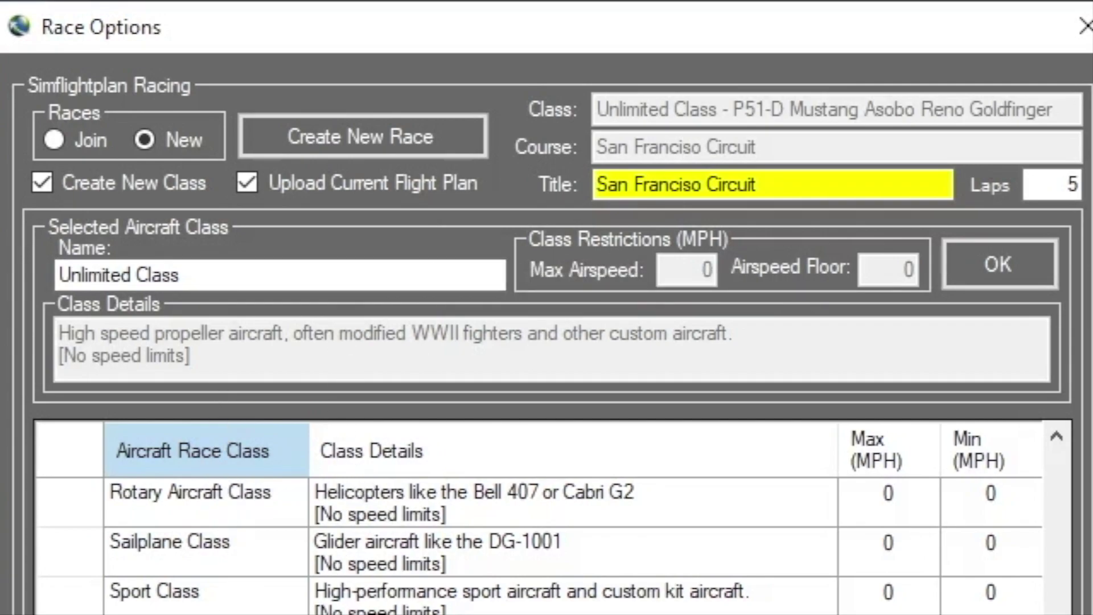
- Browse the race classes from end to end and select the Jet Class
scroll(547, 546, up, 3)
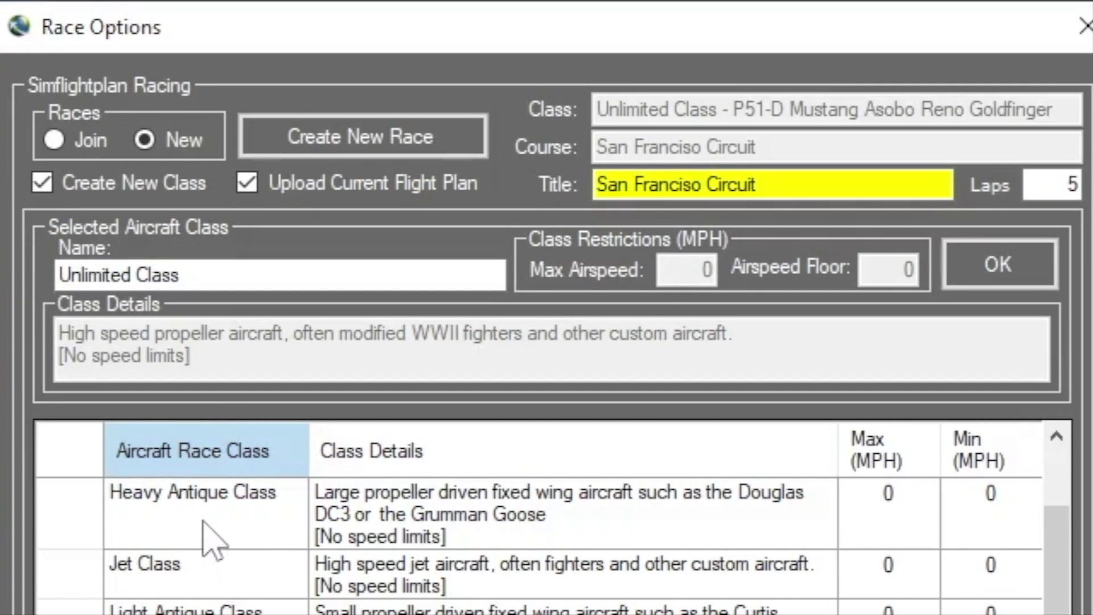
scroll(220, 524, up, 1)
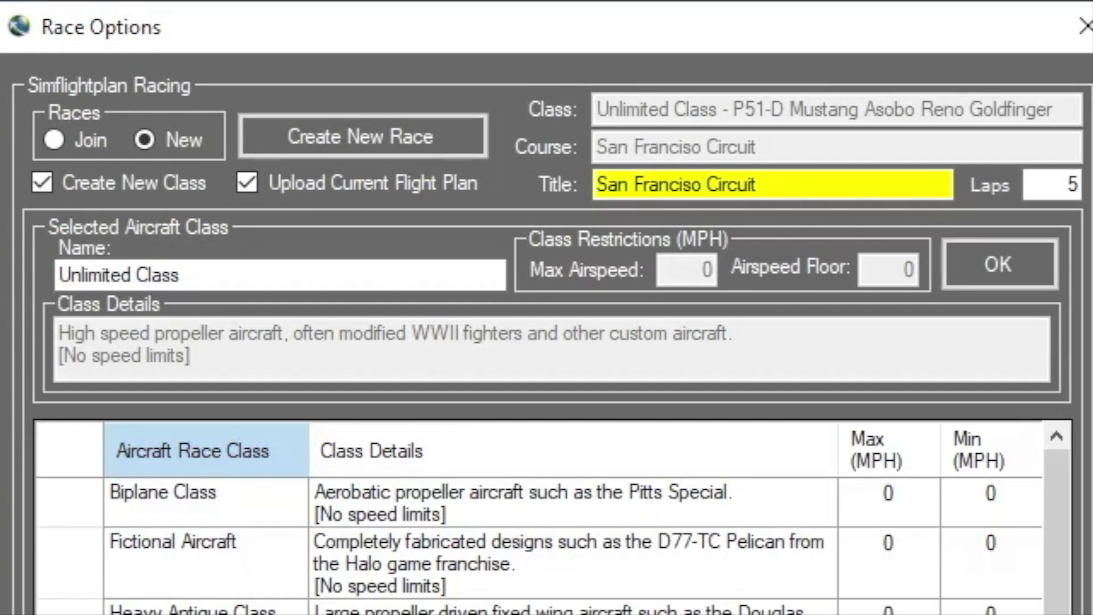
scroll(541, 540, down, 5)
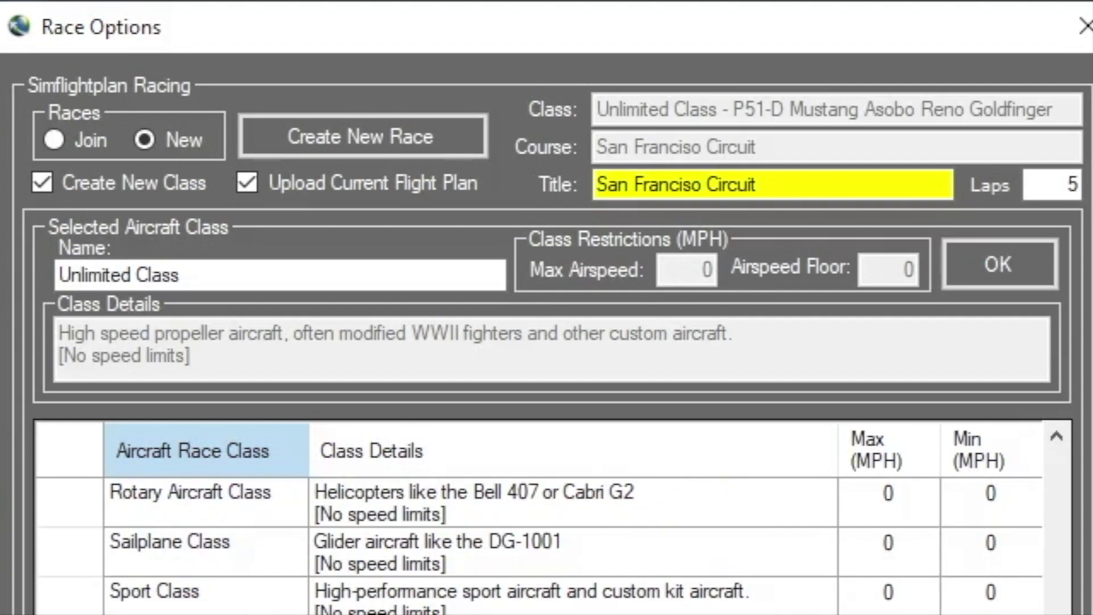
scroll(541, 541, up, 5)
click(204, 613)
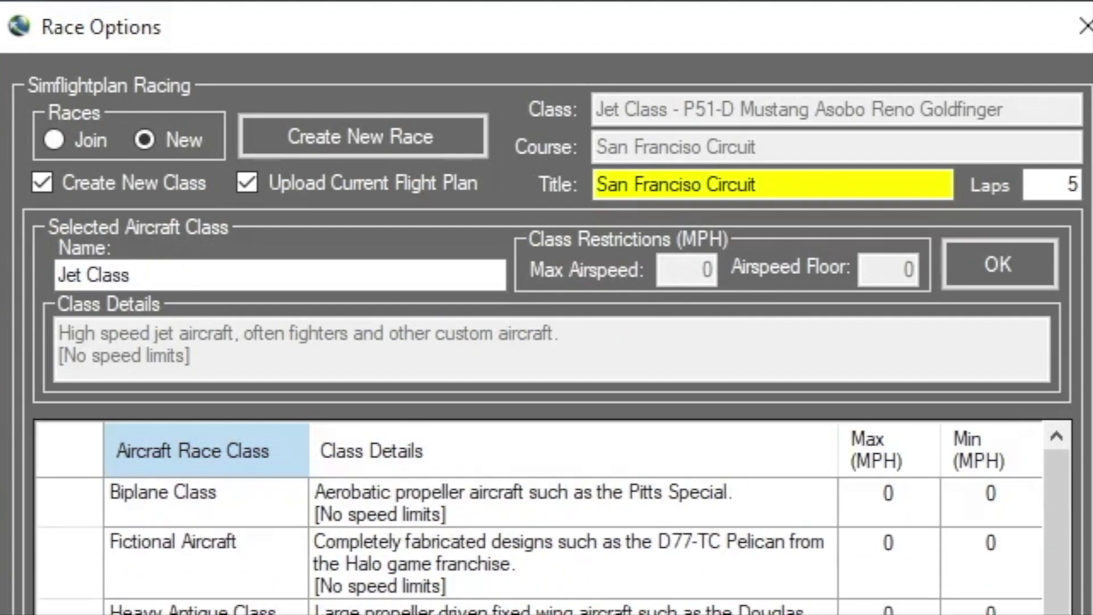
- Reselect the Unlimited Class for the race and turn off new class creation
scroll(540, 540, down, 3)
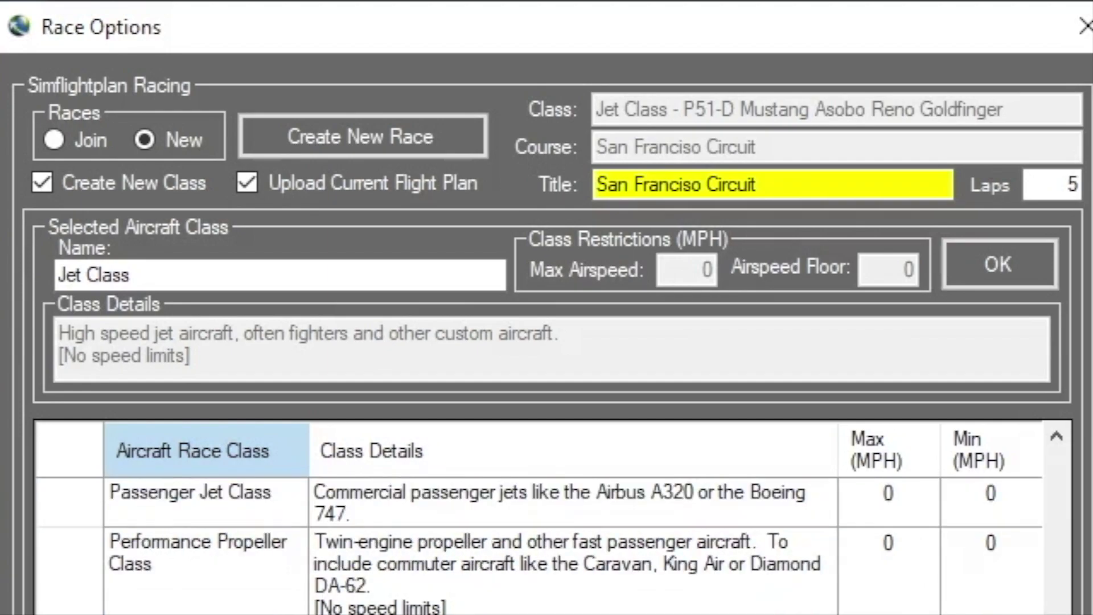
scroll(211, 586, up, 3)
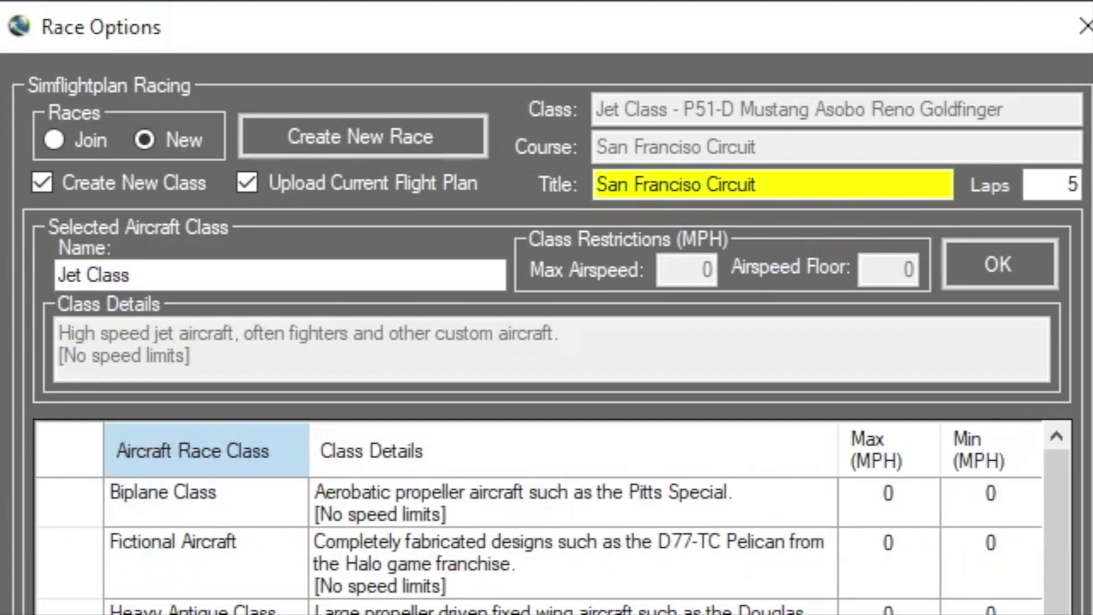
scroll(212, 586, down, 3)
scroll(212, 587, down, 3)
click(217, 613)
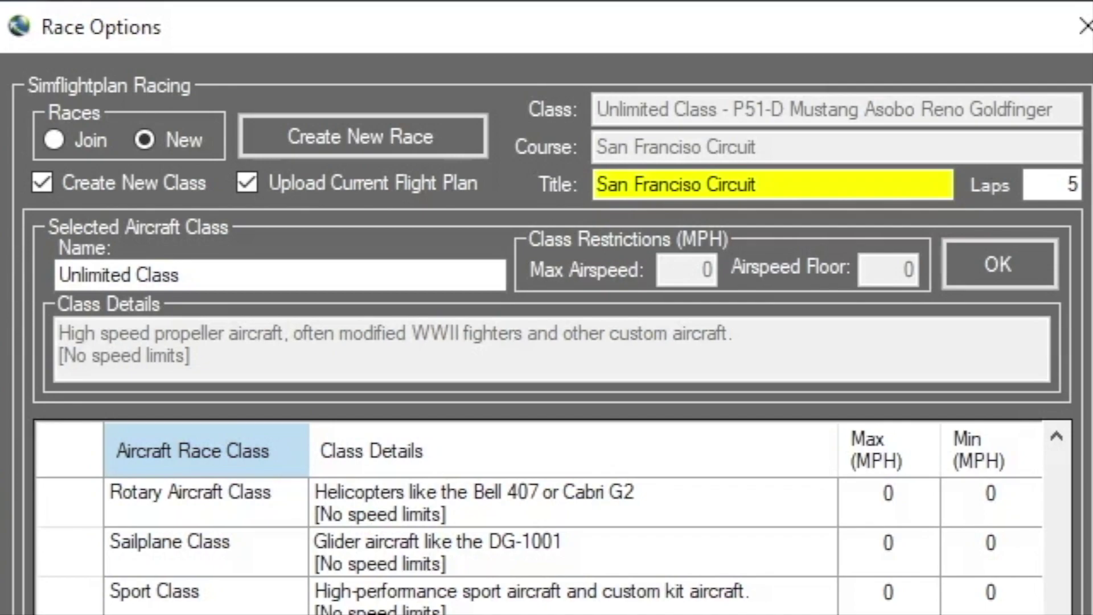
scroll(398, 495, up, 5)
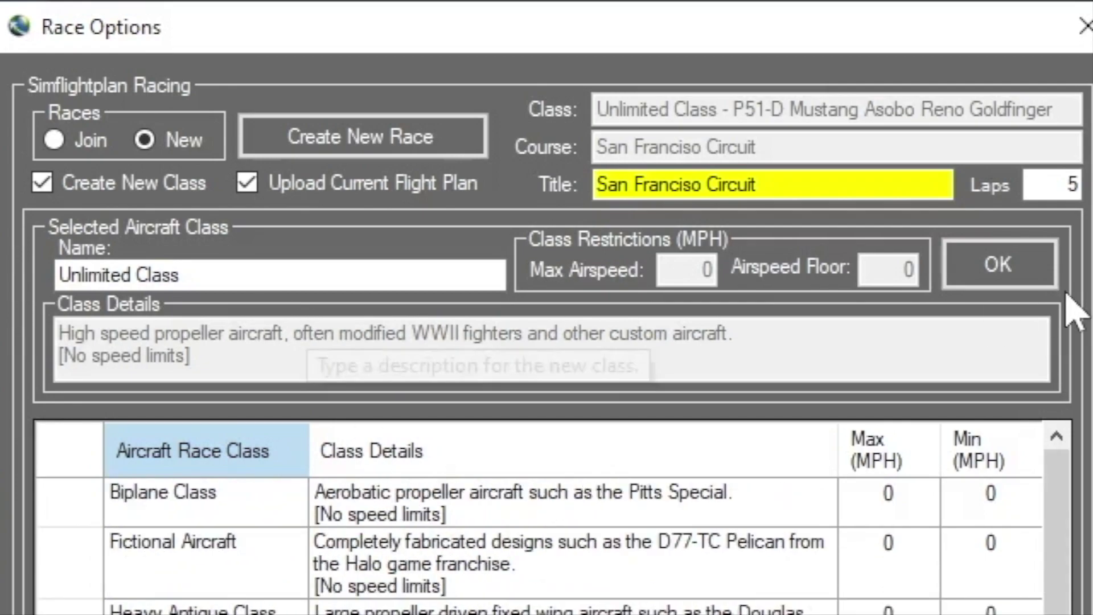
click(42, 183)
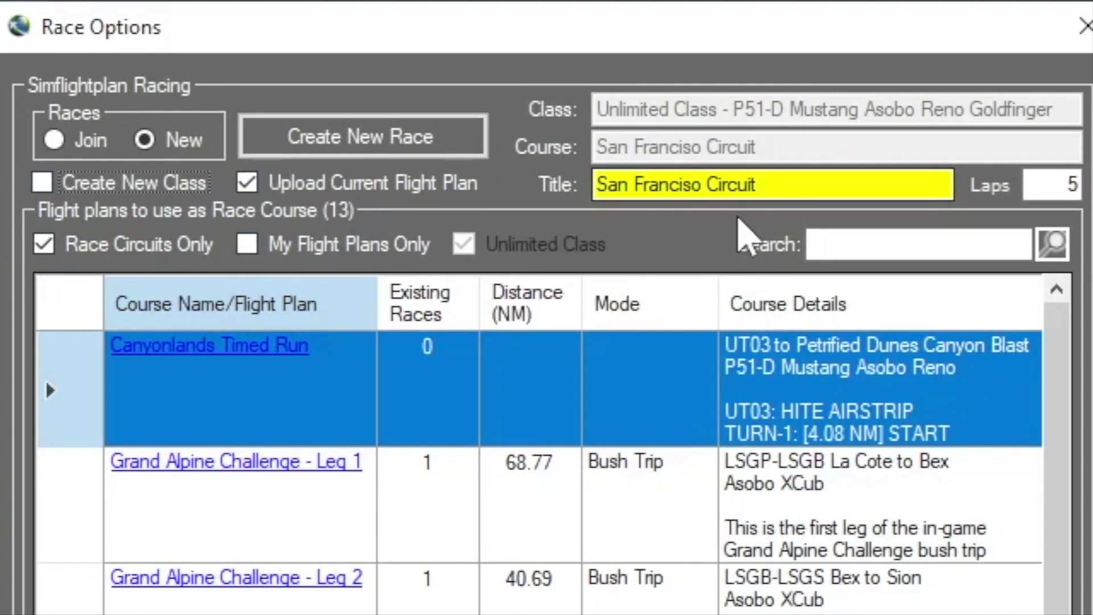
- Change the race title back to San Franciso Easy Circuit, keeping 5 laps
click(950, 191)
key(BackSpace)
key(BackSpace)
key(BackSpace)
key(BackSpace)
key(BackSpace)
key(BackSpace)
key(BackSpace)
key(BackSpace)
key(BackSpace)
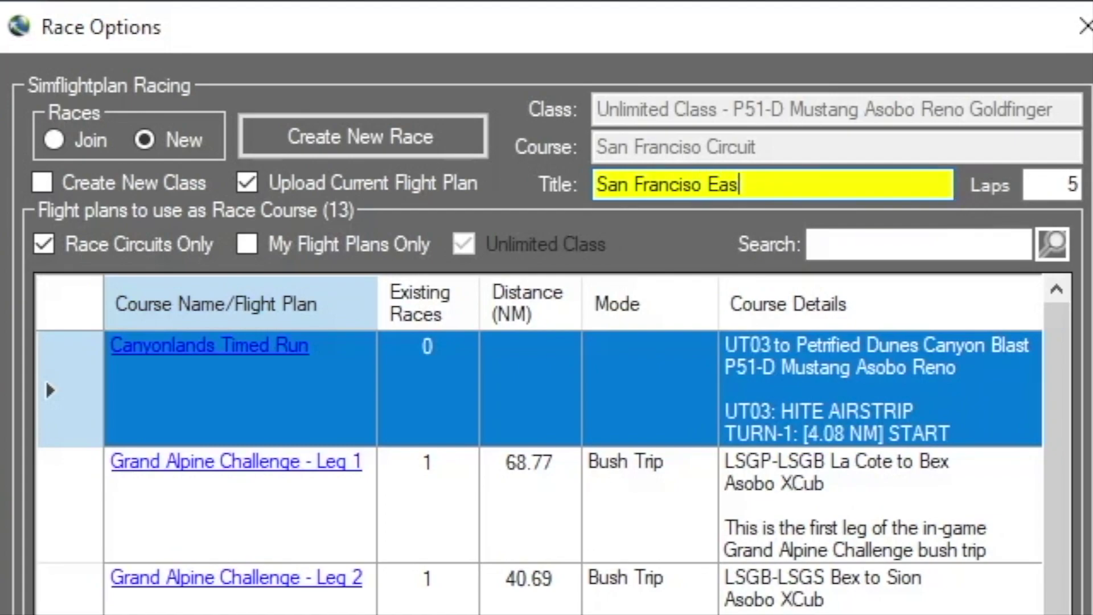
key(Tab)
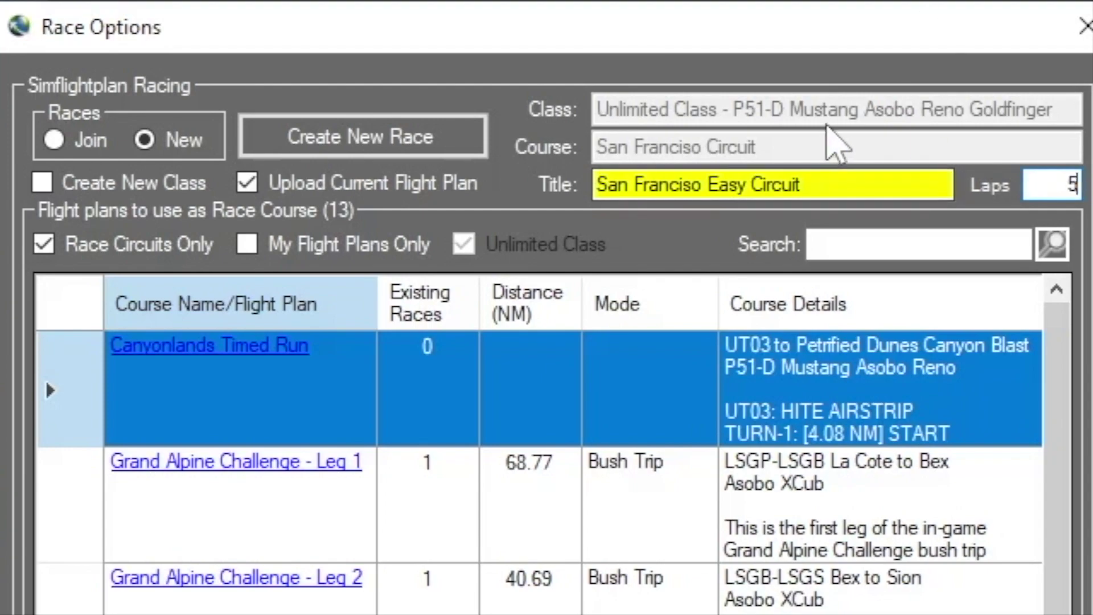
- Start creating the race, add summary text on the Bay Bridge, Alcatraz, Golden Gate and Sutro Tower route, and include GoldenGateBridge.png as featured image
click(387, 146)
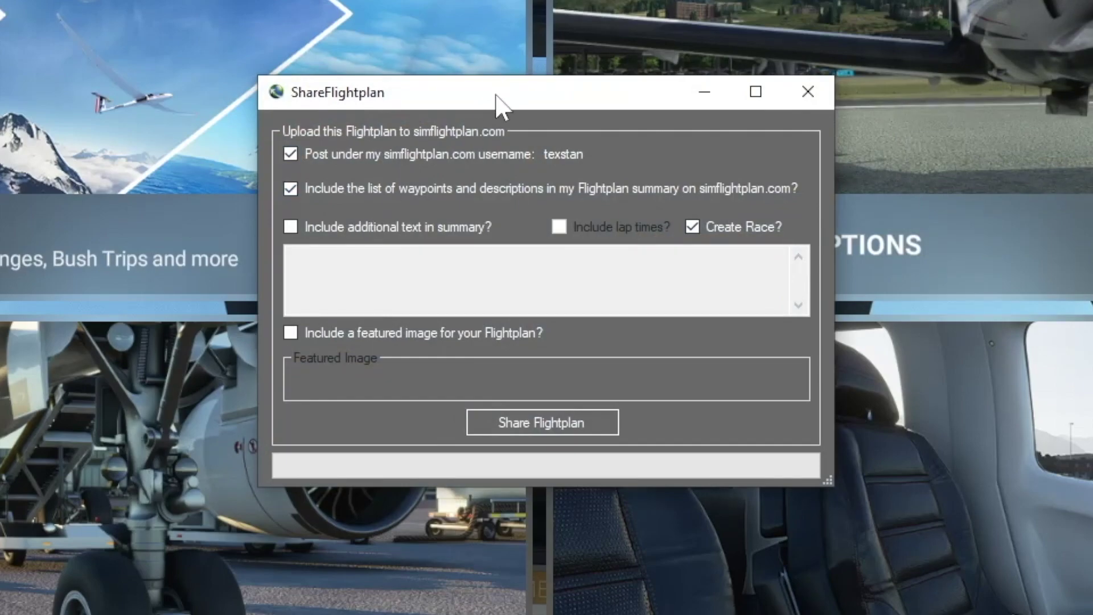
click(291, 227)
click(343, 280)
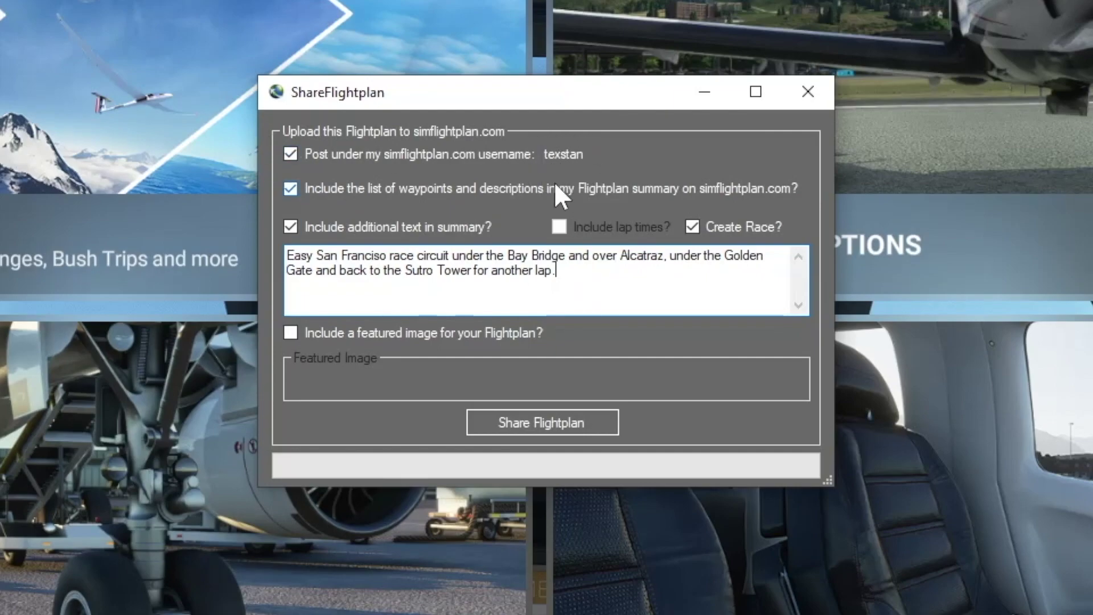
click(332, 333)
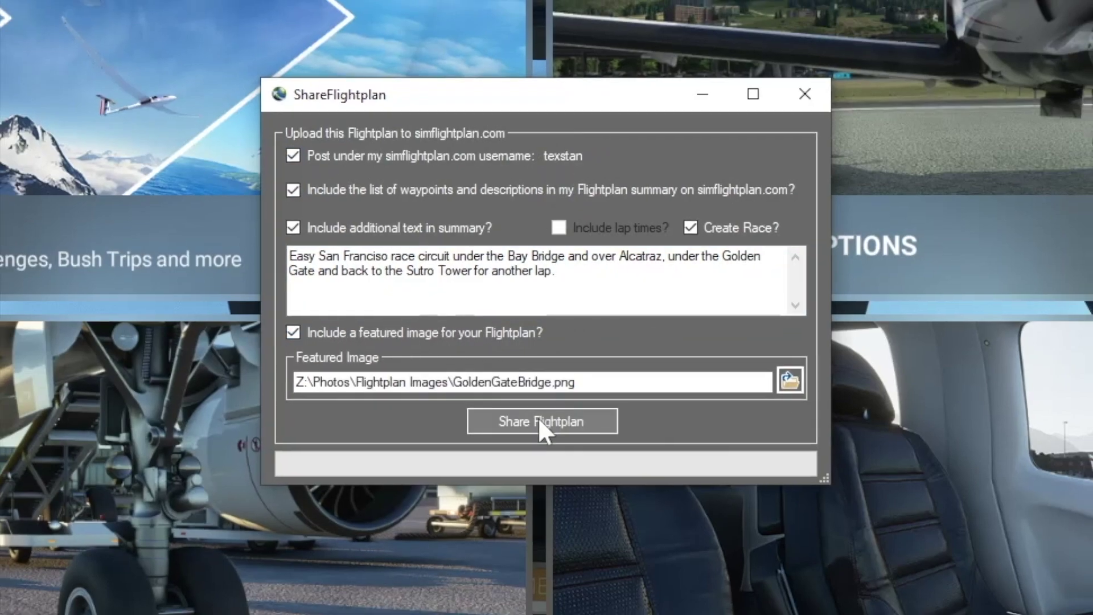
- Share the flight plan and its race to simflightplan.com, open the live race results and look through the Current/Latest Races list
click(538, 421)
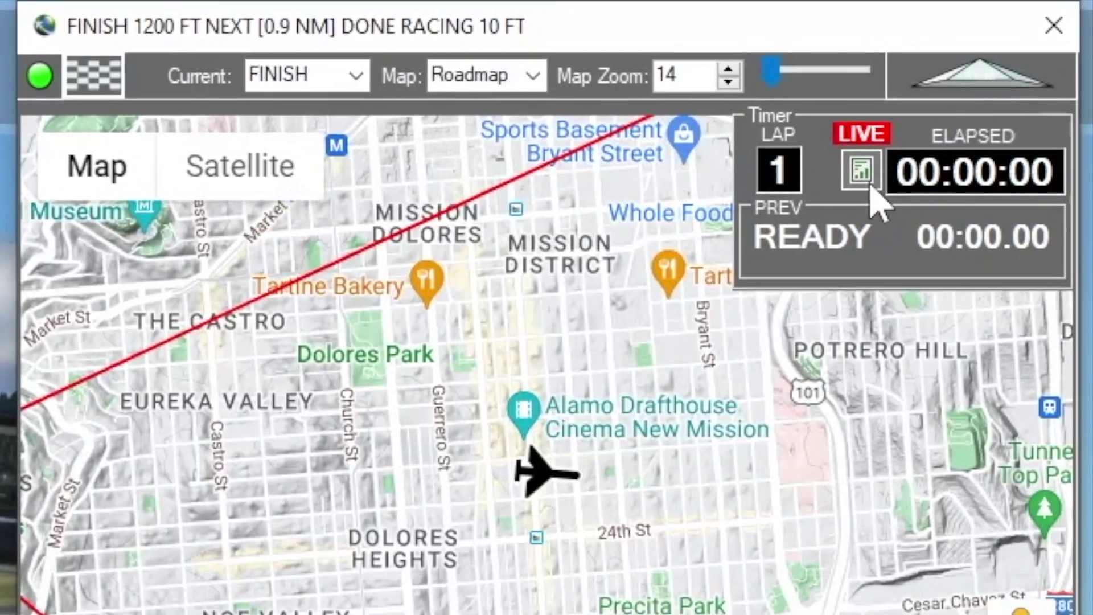
click(935, 116)
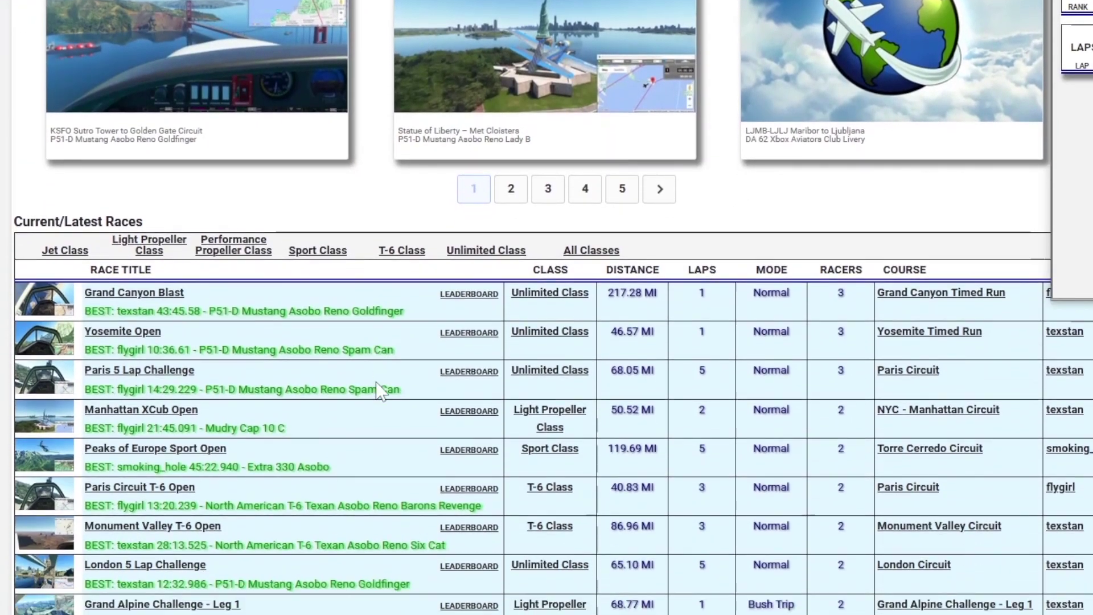
scroll(378, 390, down, 6)
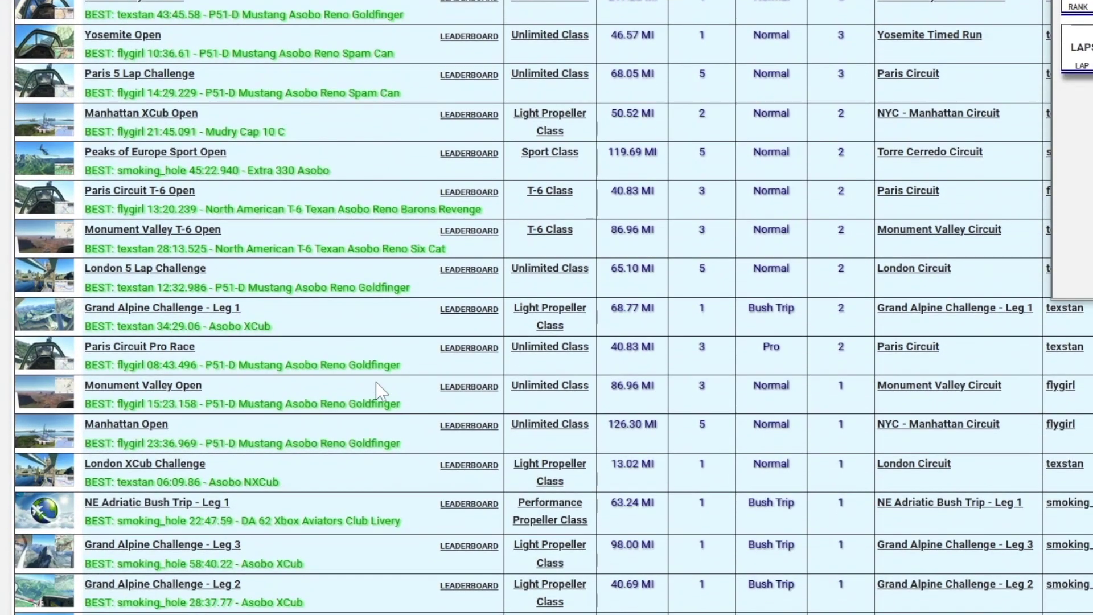
scroll(379, 389, up, 9)
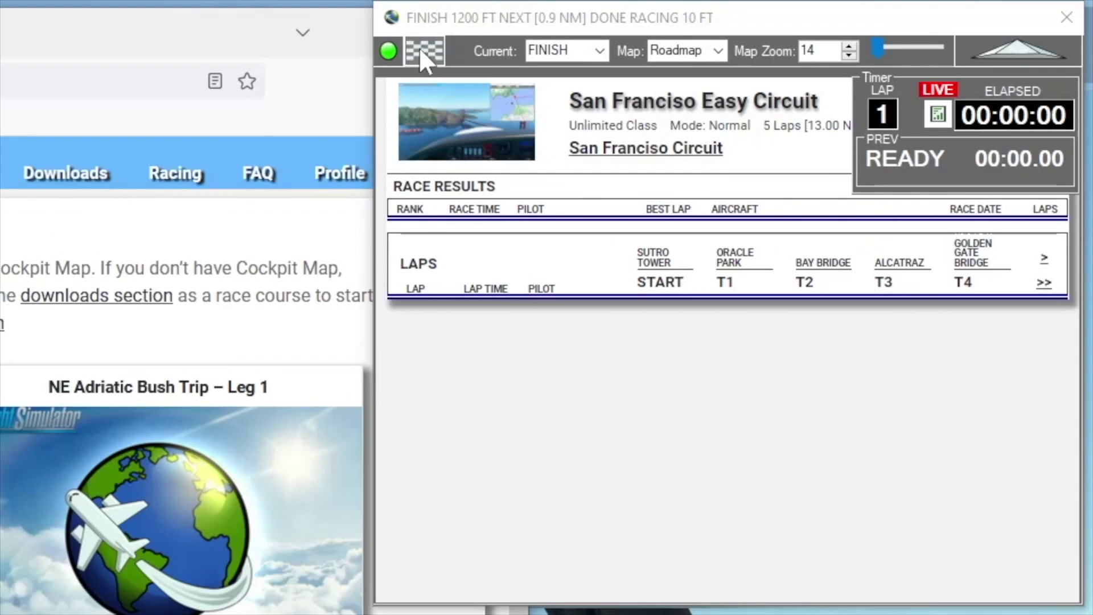
- View the open Unlimited Class races to join, select San Franciso Easy Circuit, and close the race options without joining
click(421, 55)
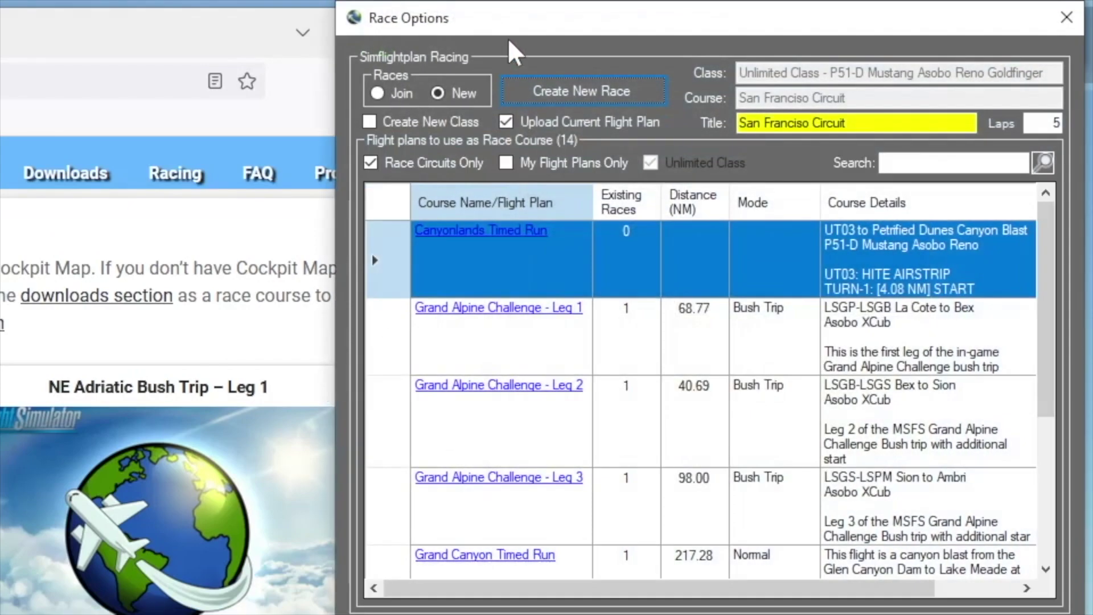
click(390, 92)
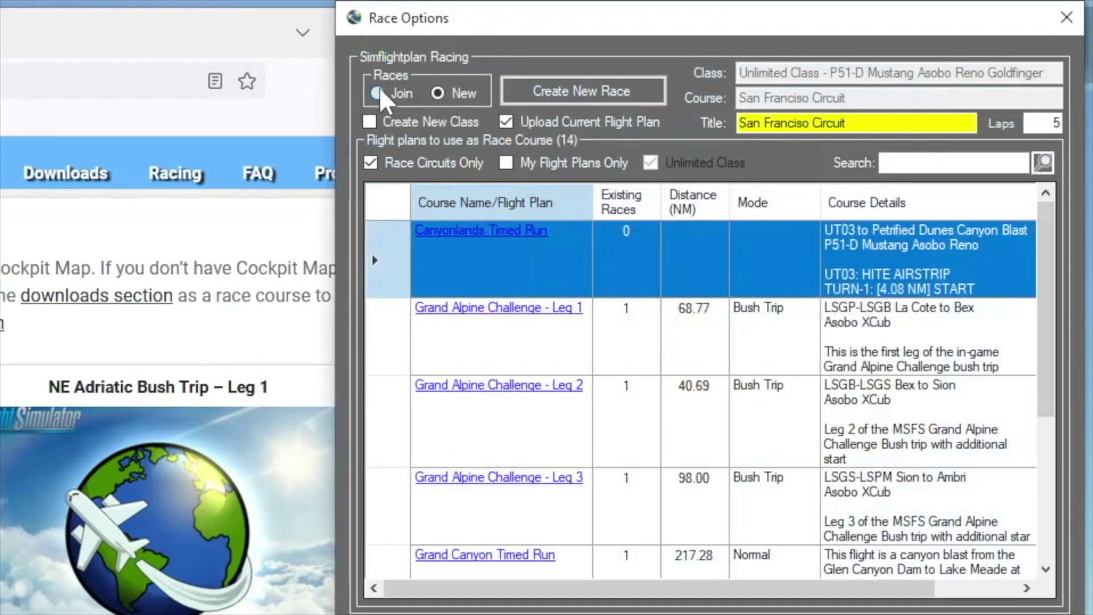
click(460, 389)
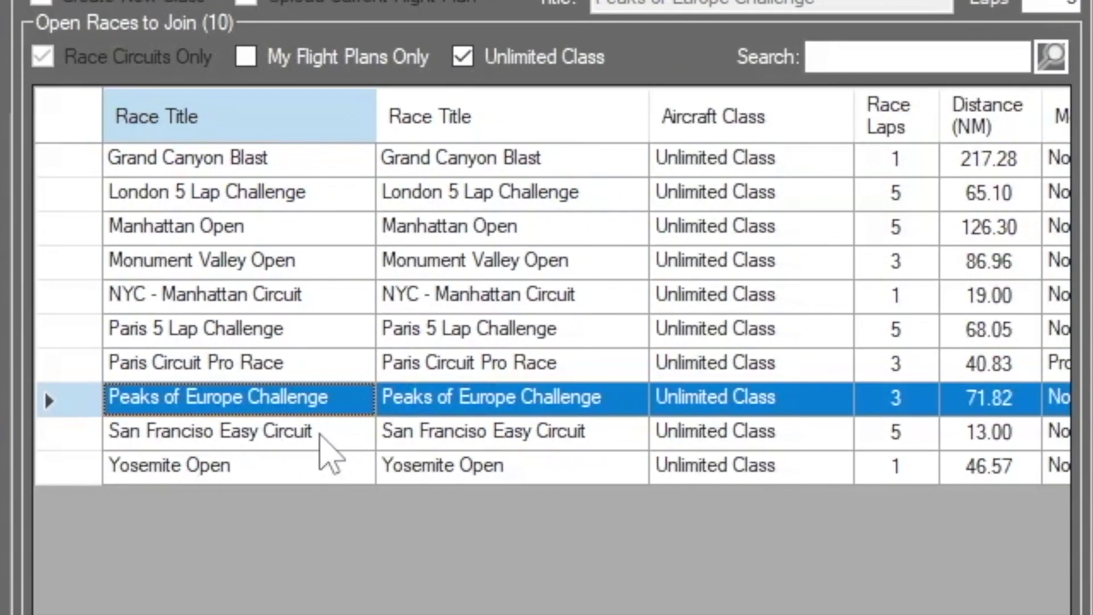
click(554, 414)
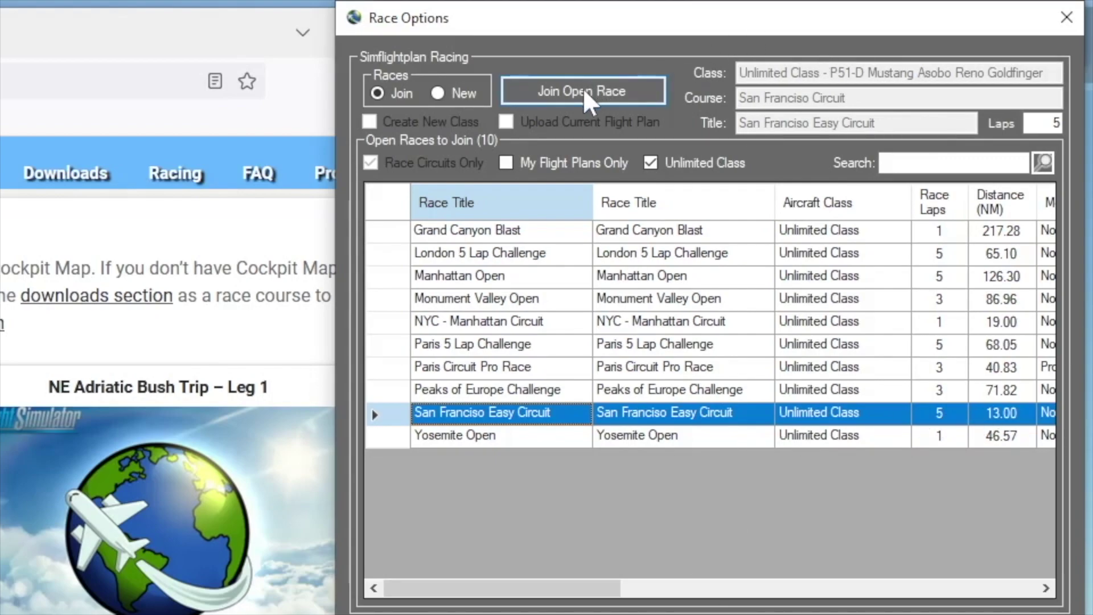
click(1075, 24)
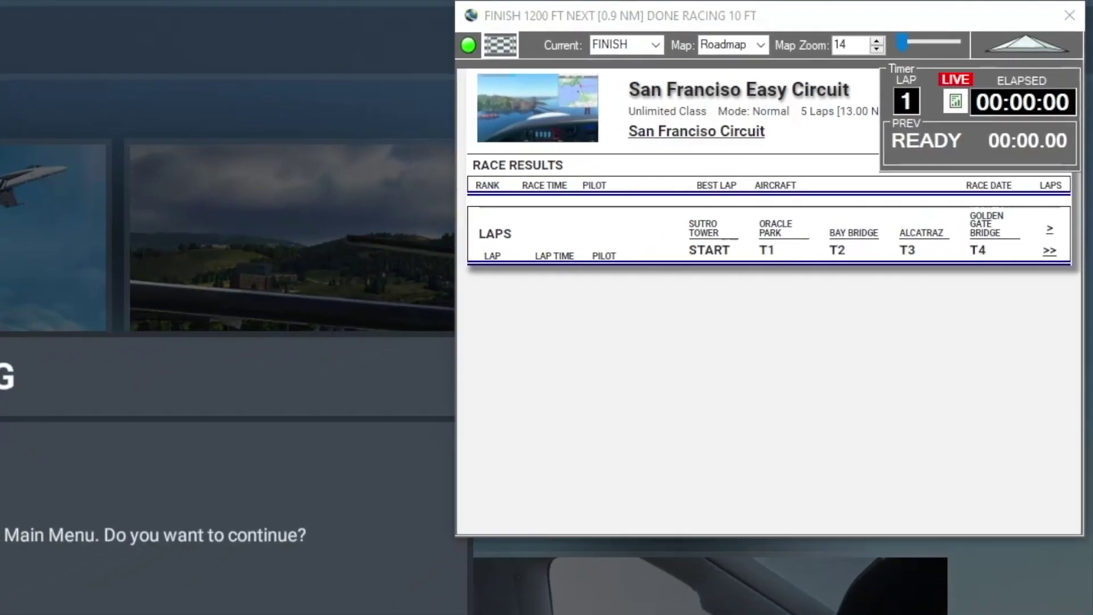
- Return the simulator to its main menu, close the cockpit map and maximize the Flightplan window
click(366, 500)
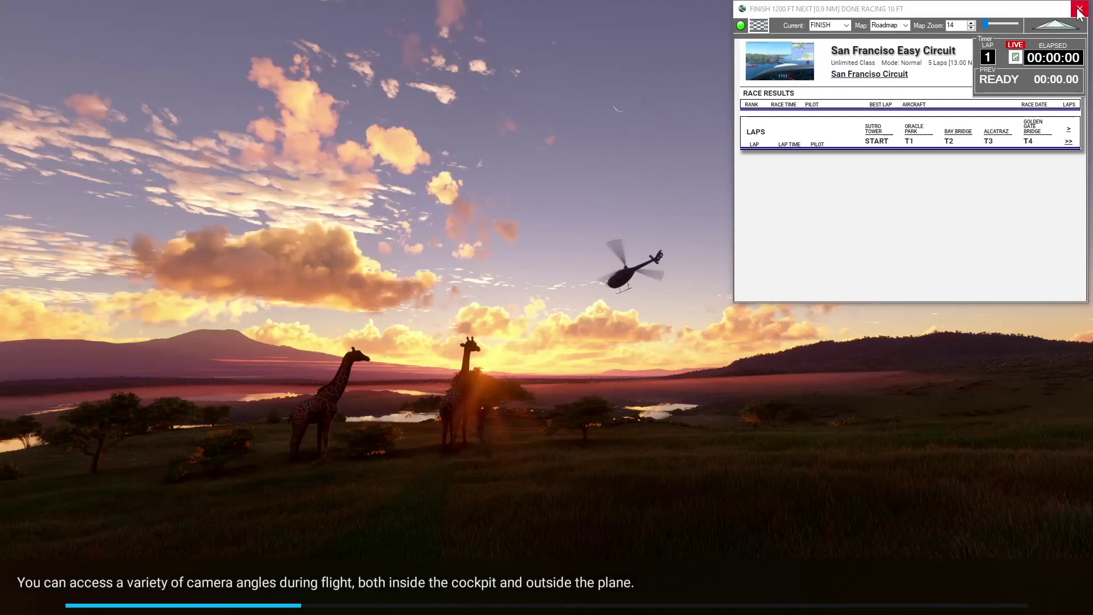
click(1078, 9)
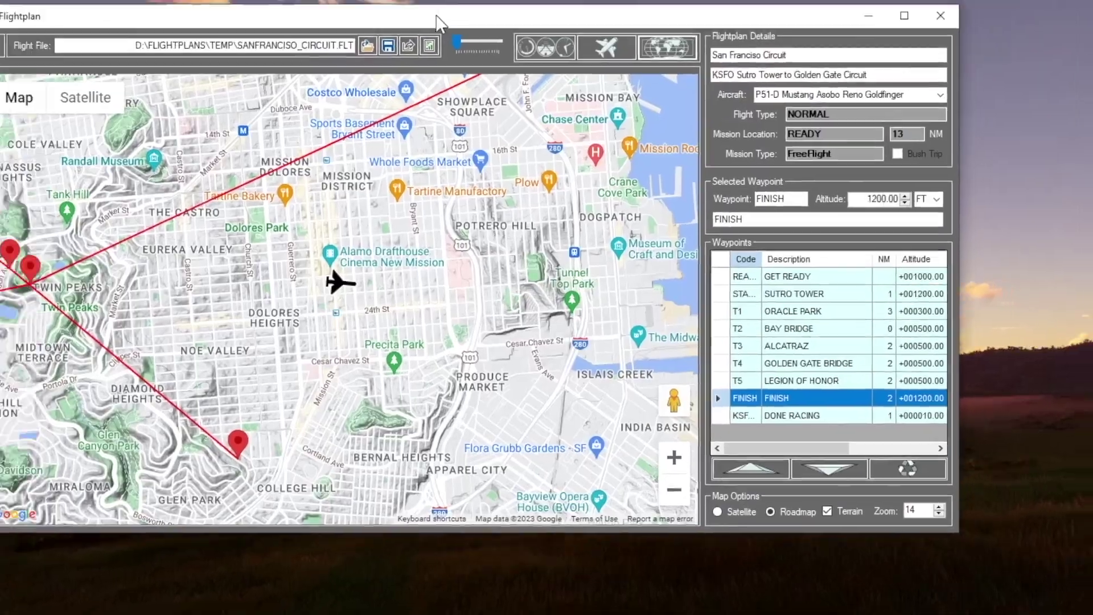
double_click(510, 39)
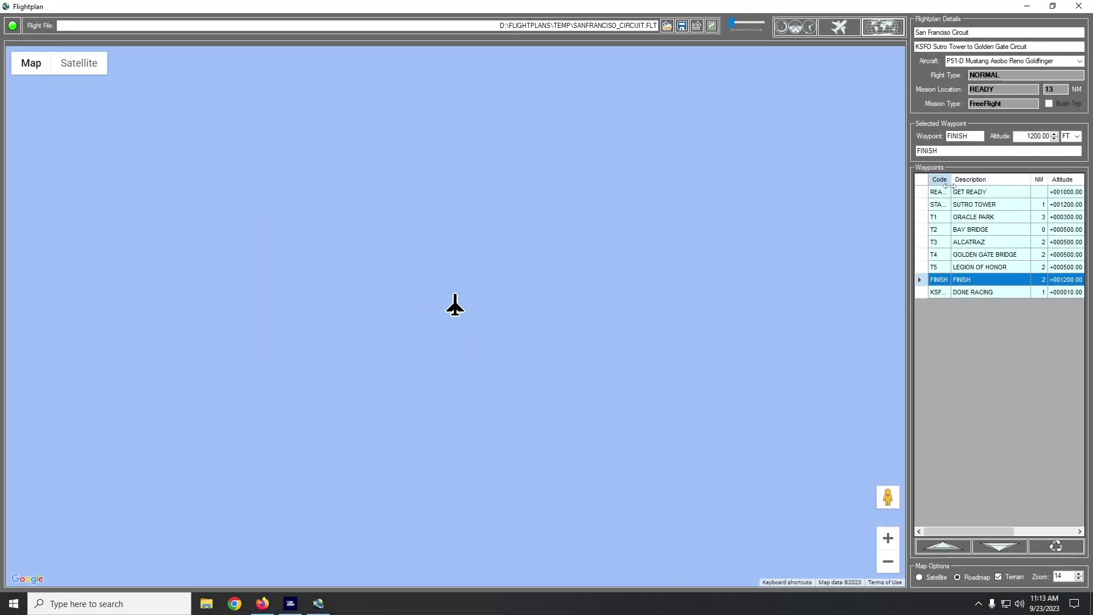
- Turn off the live simulator connection and bring the map from the Gulf of Guinea to the Denali area in Alaska
click(888, 562)
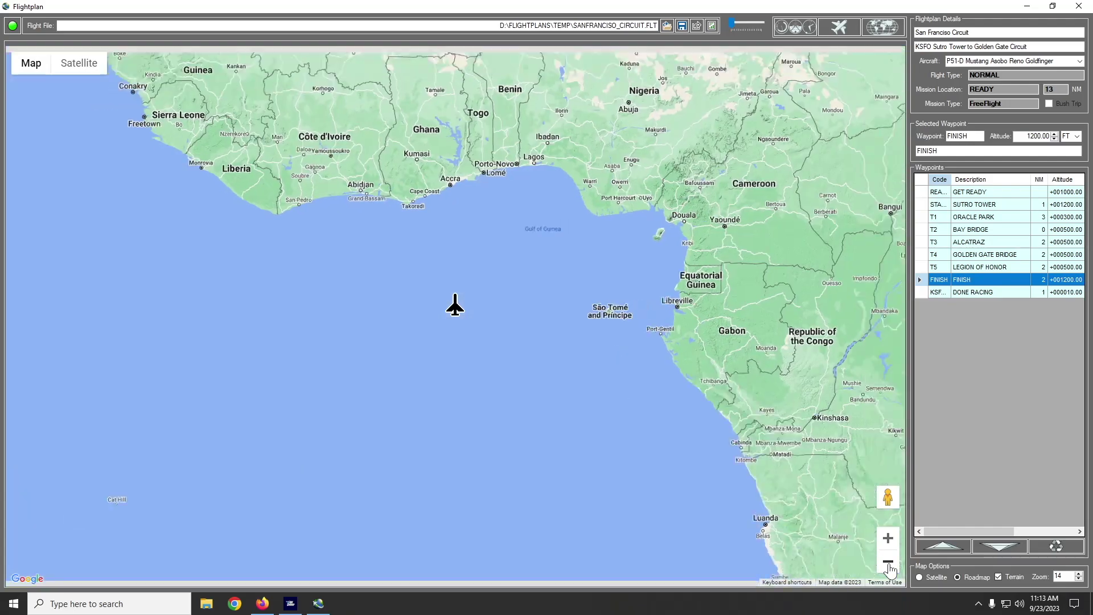
click(888, 561)
click(13, 26)
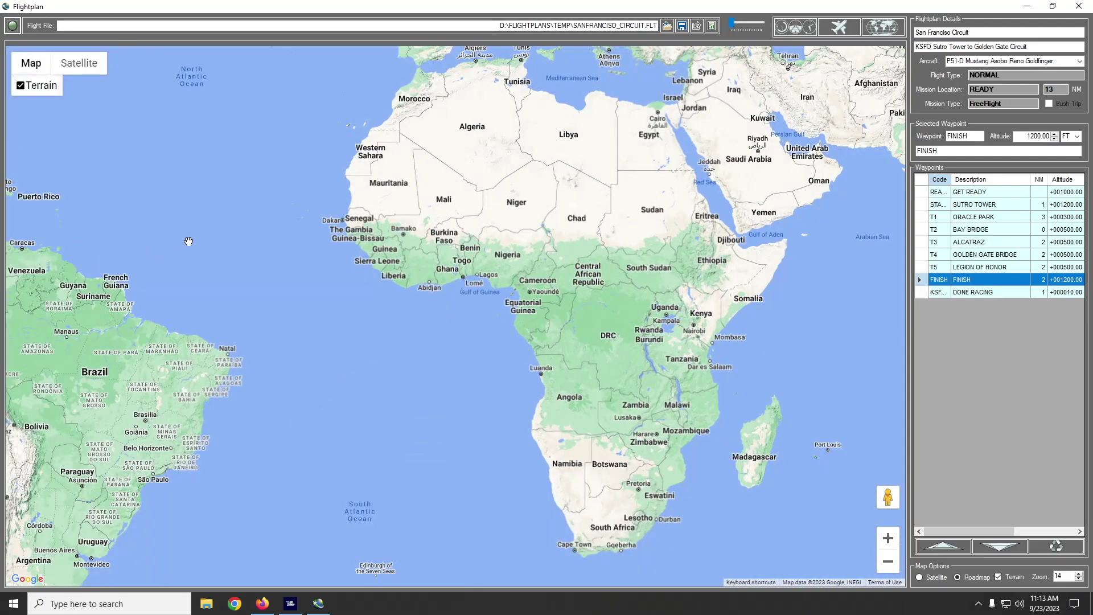
drag(188, 240, 502, 335)
drag(171, 170, 261, 363)
click(889, 538)
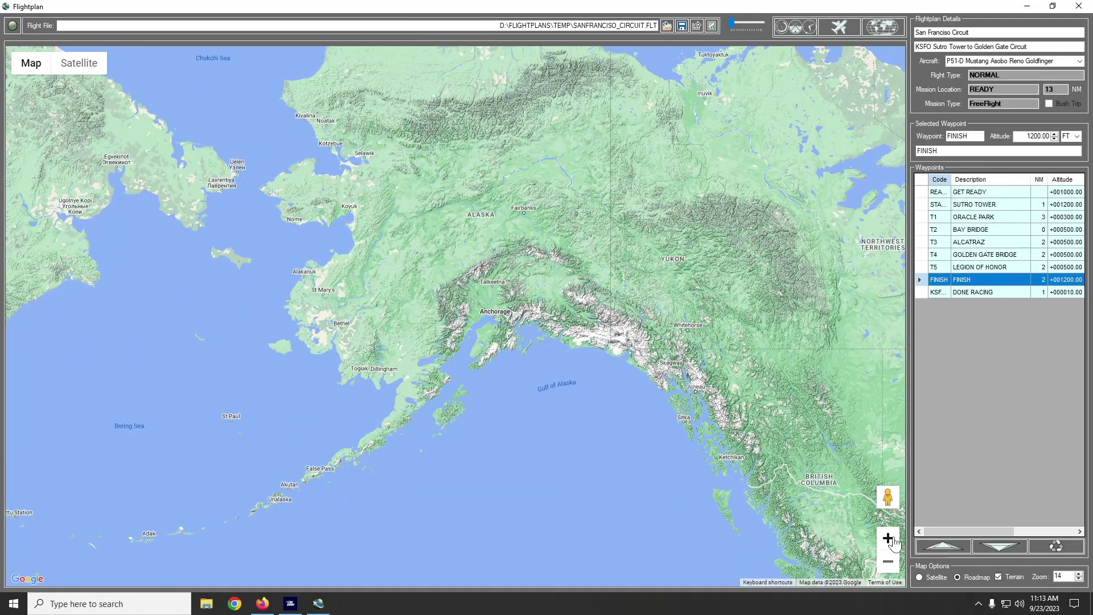
click(892, 539)
click(892, 539)
drag(782, 316, 696, 497)
click(886, 545)
click(886, 545)
click(886, 545)
- Examine the satellite imagery of the glaciers and peaks around Denali, Mt Foraker and Mooses Tooth for a possible race route
drag(430, 319, 455, 292)
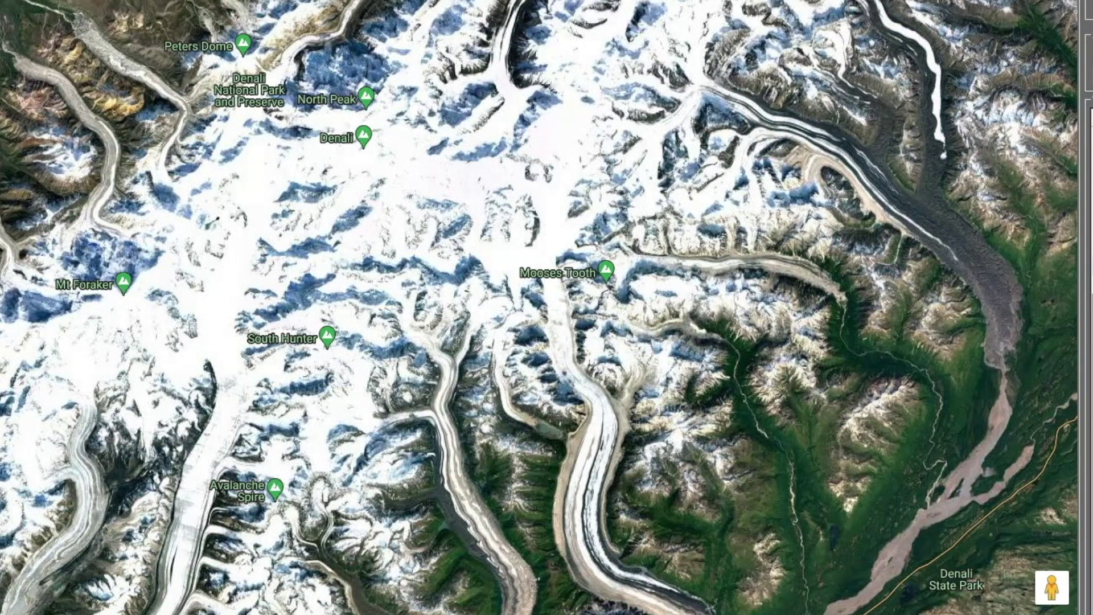
drag(111, 505, 374, 310)
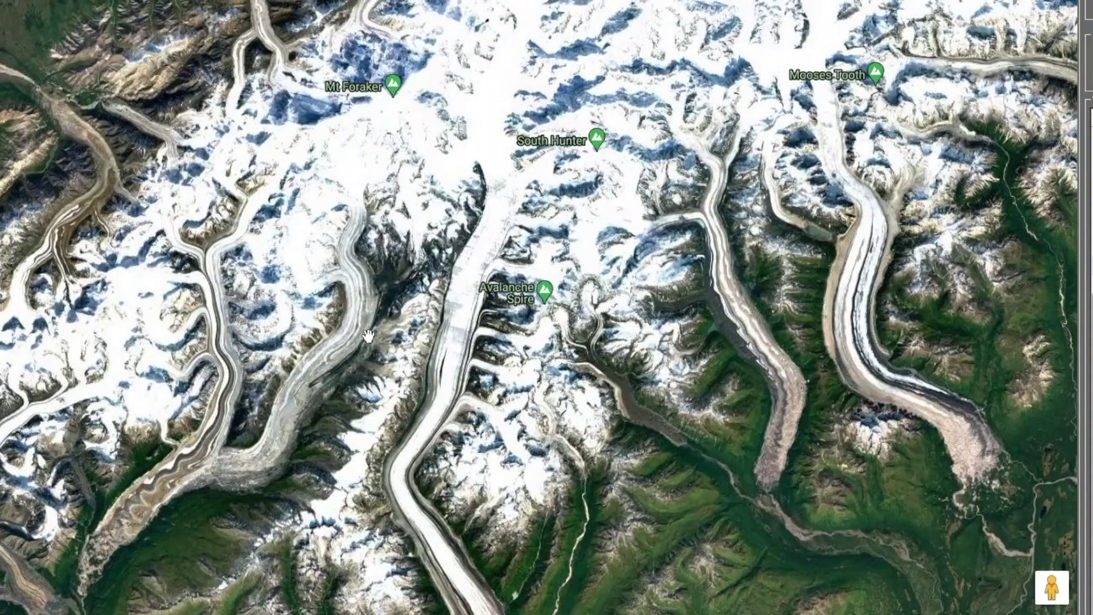
drag(639, 376, 447, 486)
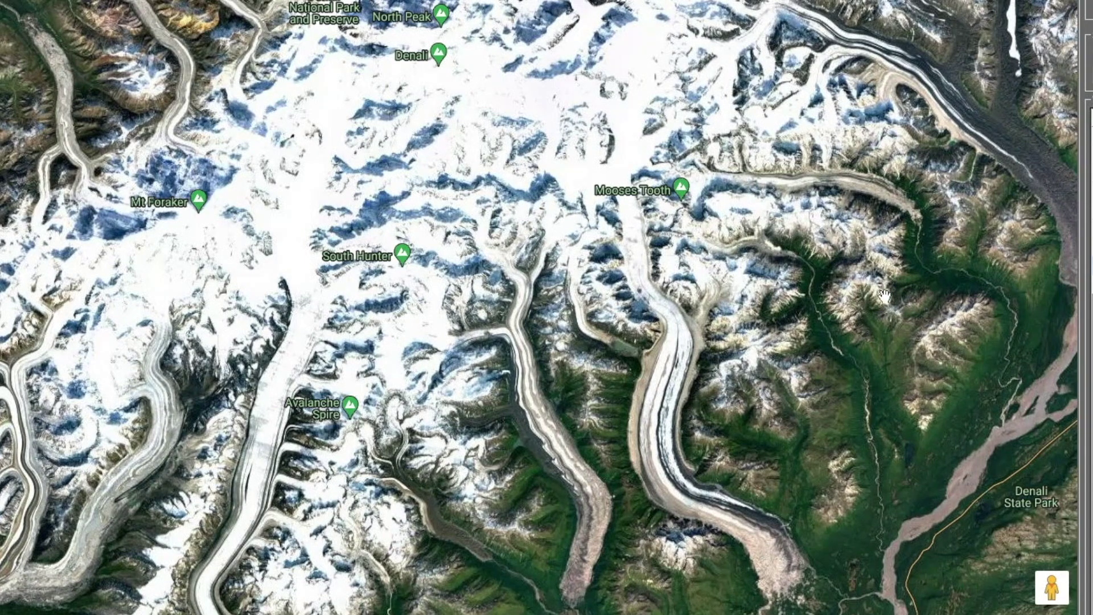
drag(432, 398, 346, 524)
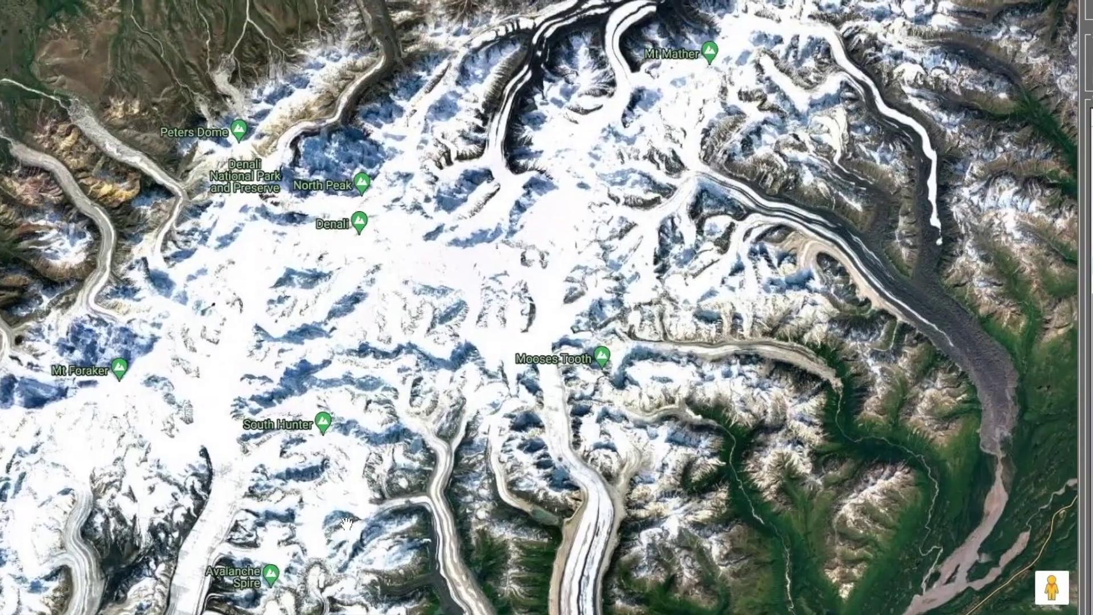
drag(235, 589, 355, 407)
drag(445, 254, 488, 424)
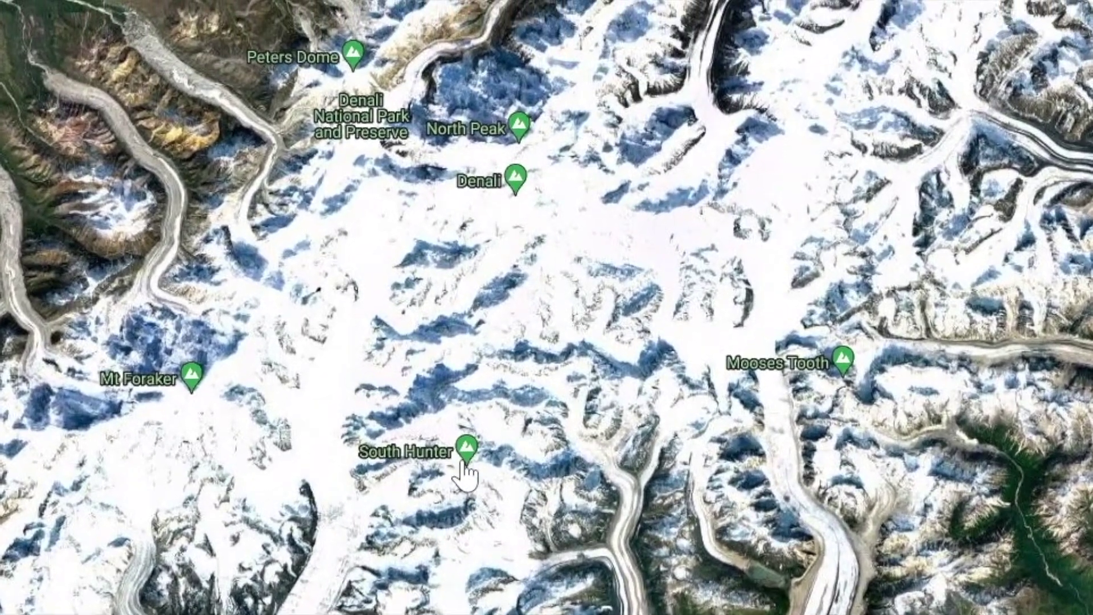
drag(662, 150, 691, 347)
scroll(365, 508, up, 2)
drag(974, 406, 825, 603)
- Examine the terrain relief and contour elevations around Kahiltna Dome, Mt Capps, Mt Crosson and Mt Frances for a circuit
drag(443, 442, 649, 172)
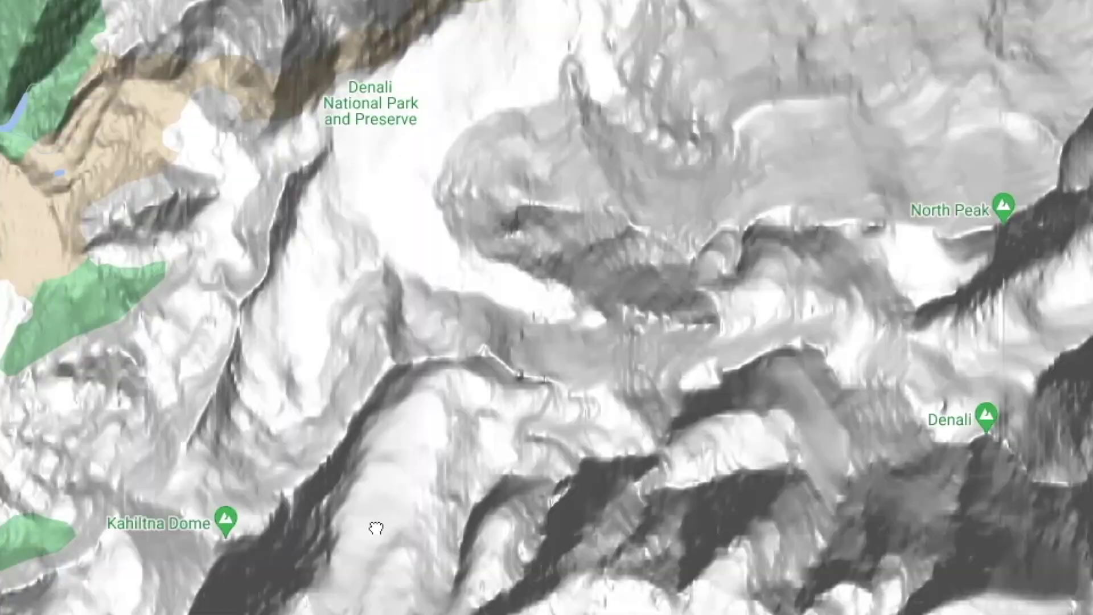
drag(371, 525, 239, 367)
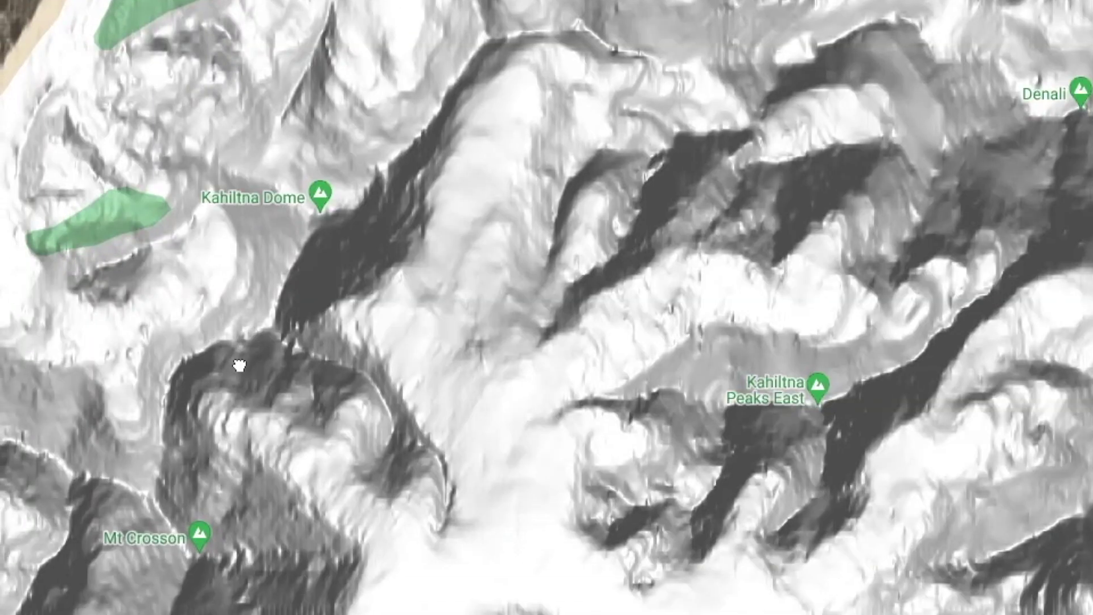
drag(380, 598, 363, 408)
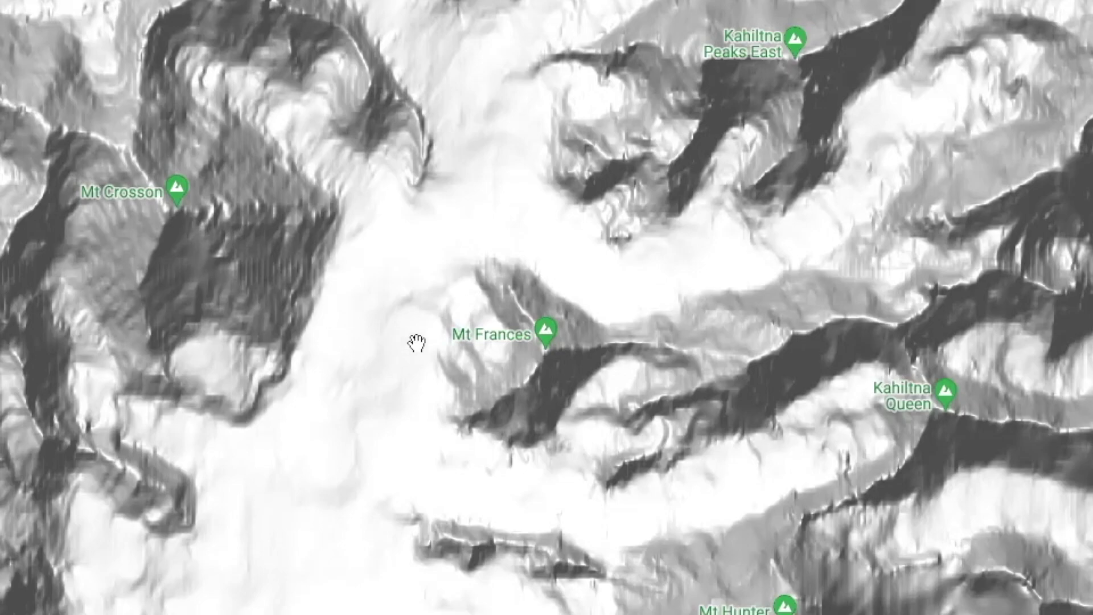
scroll(362, 313, down, 2)
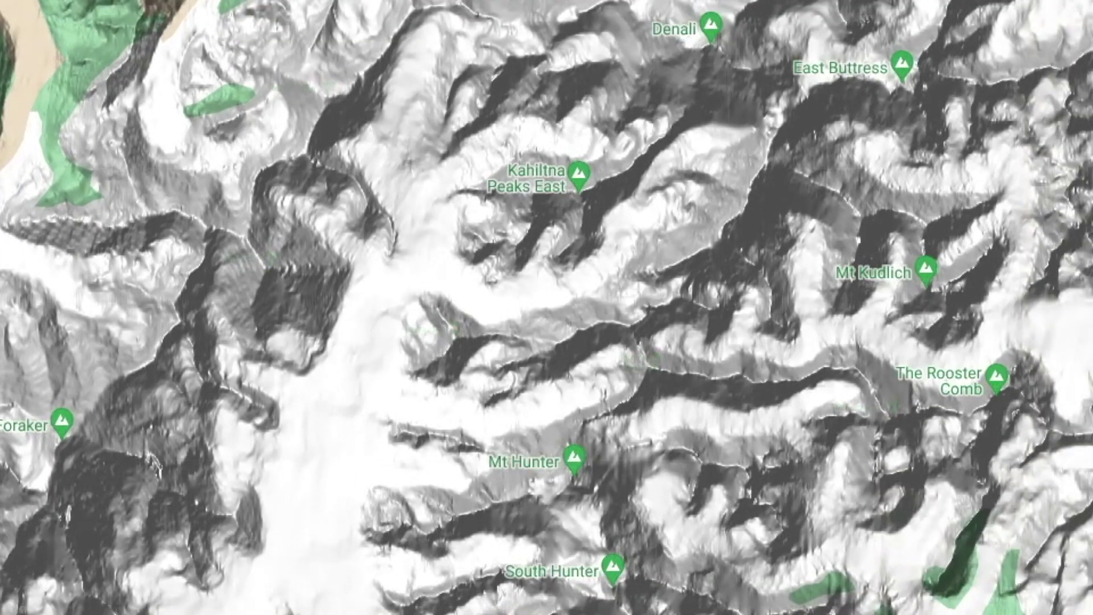
scroll(498, 360, up, 4)
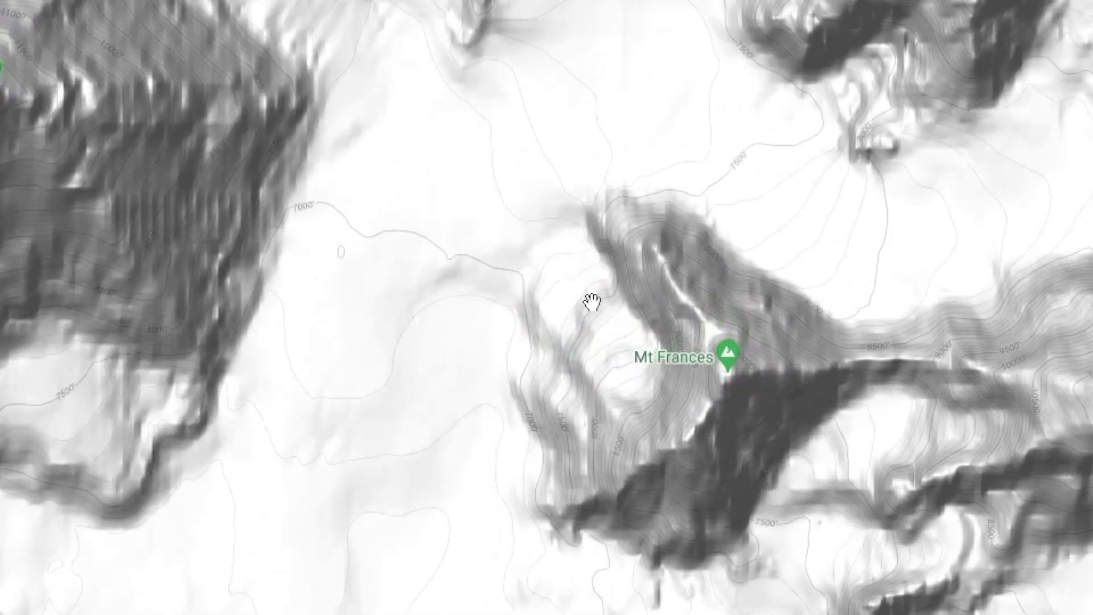
drag(21, 105, 344, 285)
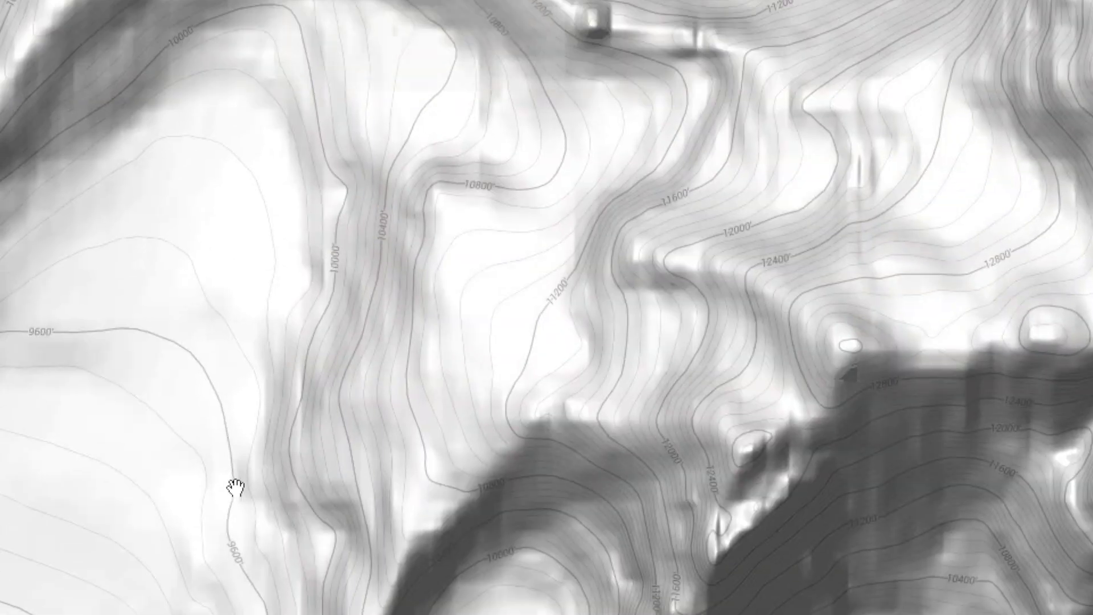
drag(177, 287, 226, 557)
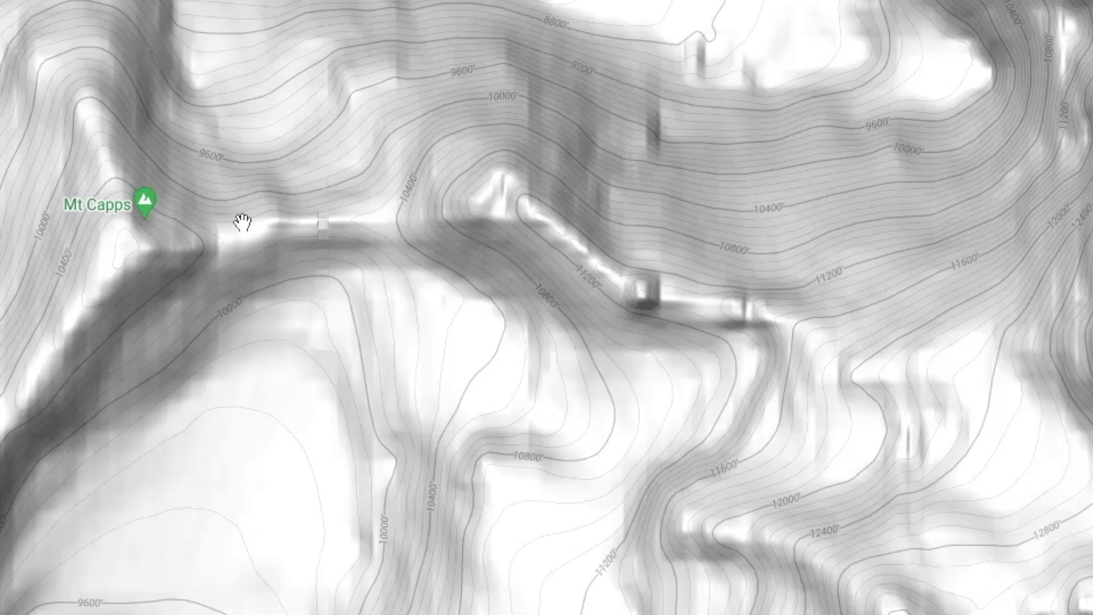
drag(279, 591, 364, 23)
drag(166, 152, 152, 502)
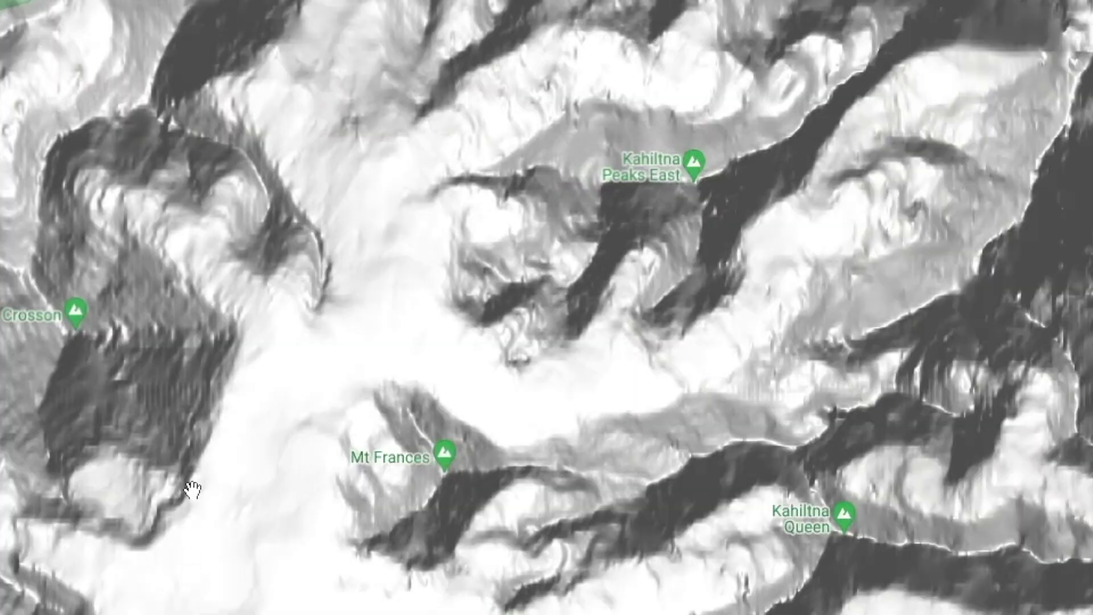
drag(193, 488, 534, 423)
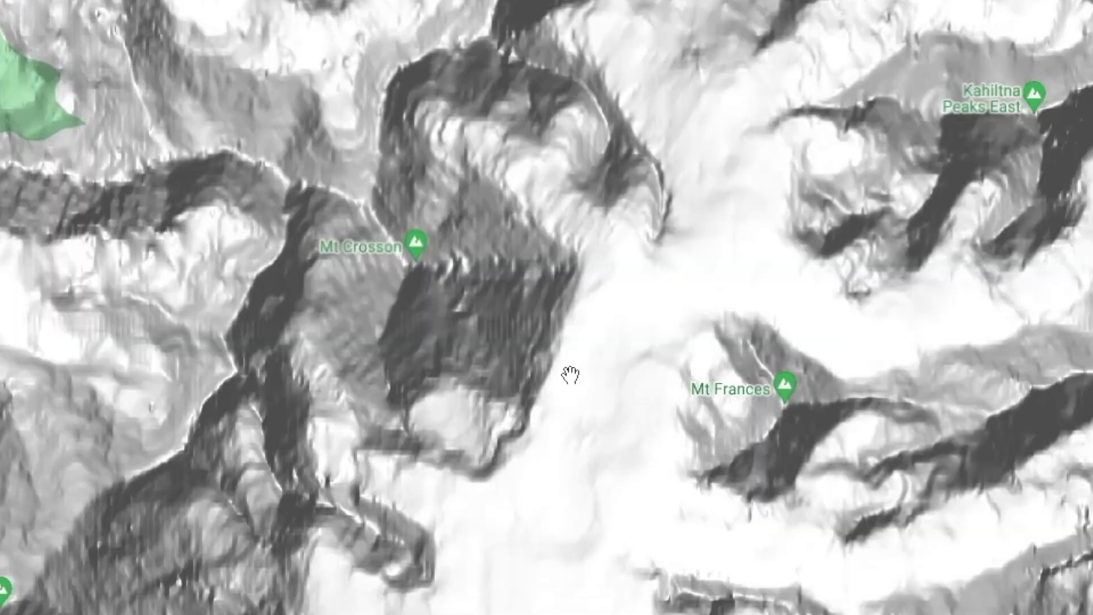
- Add two user waypoints after FINISH on the glacier between Mt Crosson and Mt Frances, keeping their default details
click(625, 341)
click(451, 386)
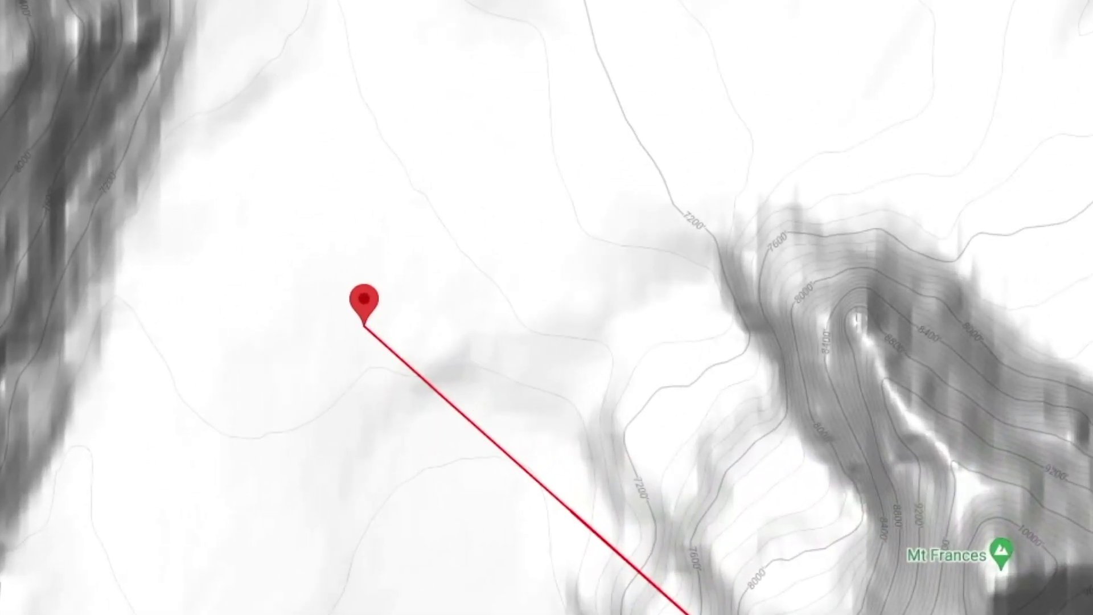
drag(105, 525, 436, 519)
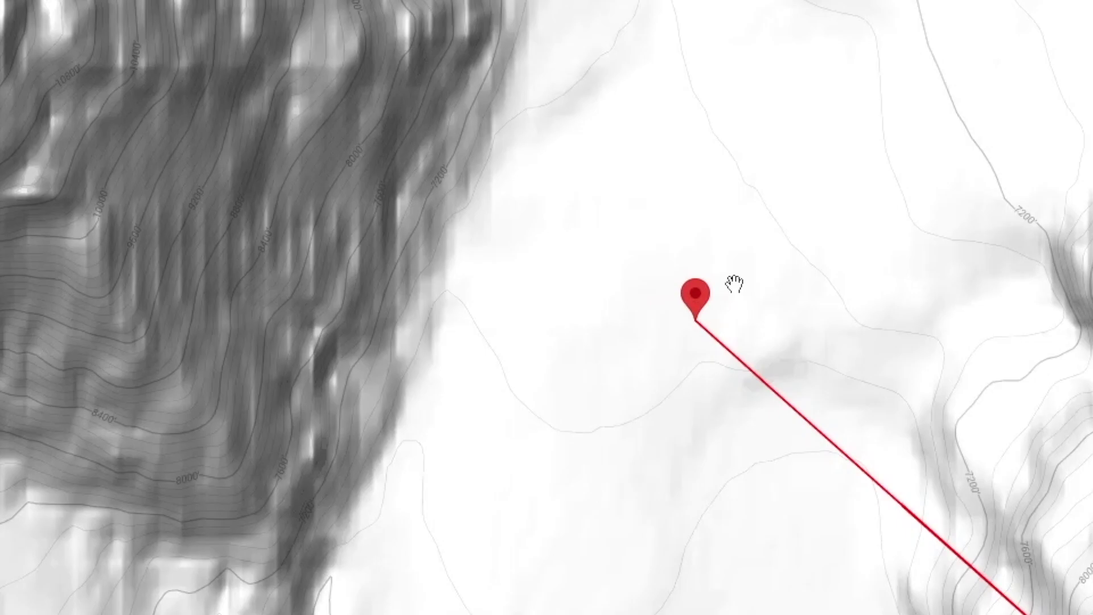
click(672, 420)
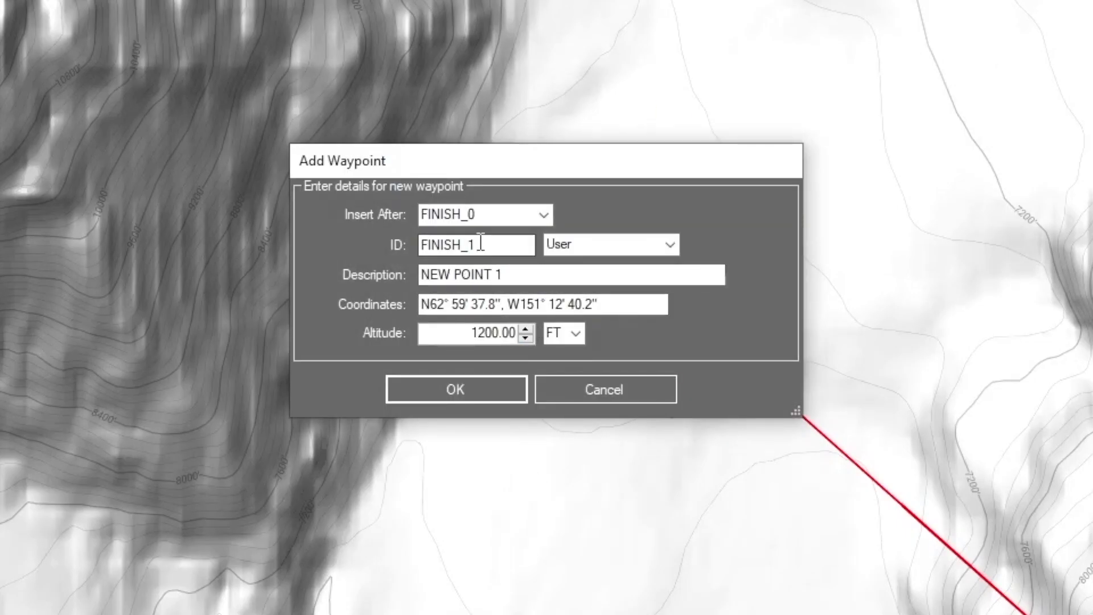
click(463, 385)
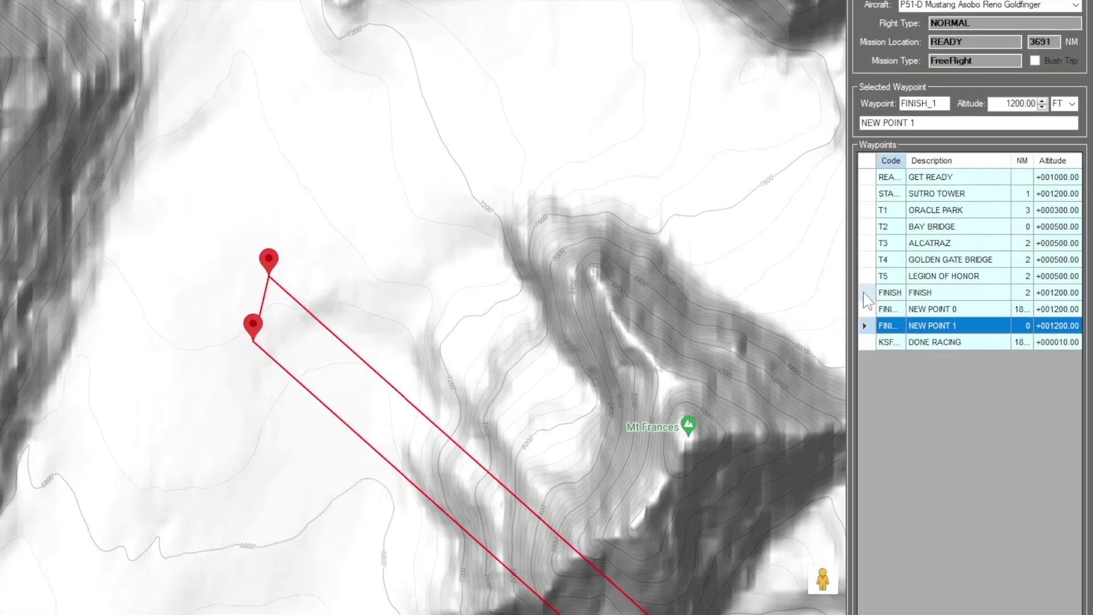
- Delete the eight San Francisco waypoints from GET READY to FINISH, accepting that the flight plan may not start at an airport
click(962, 279)
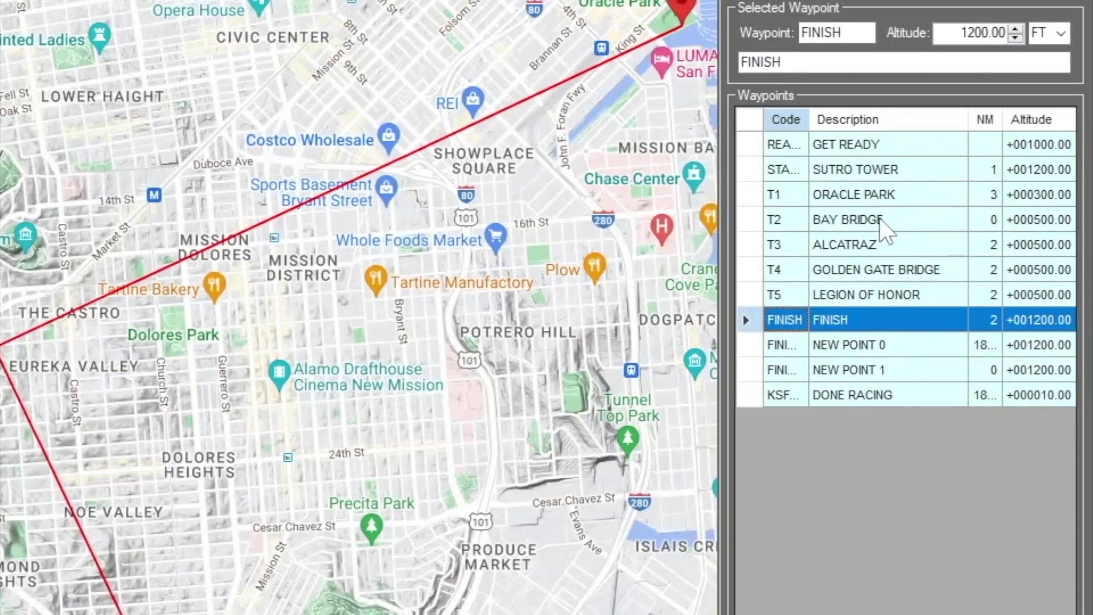
shift+click(754, 146)
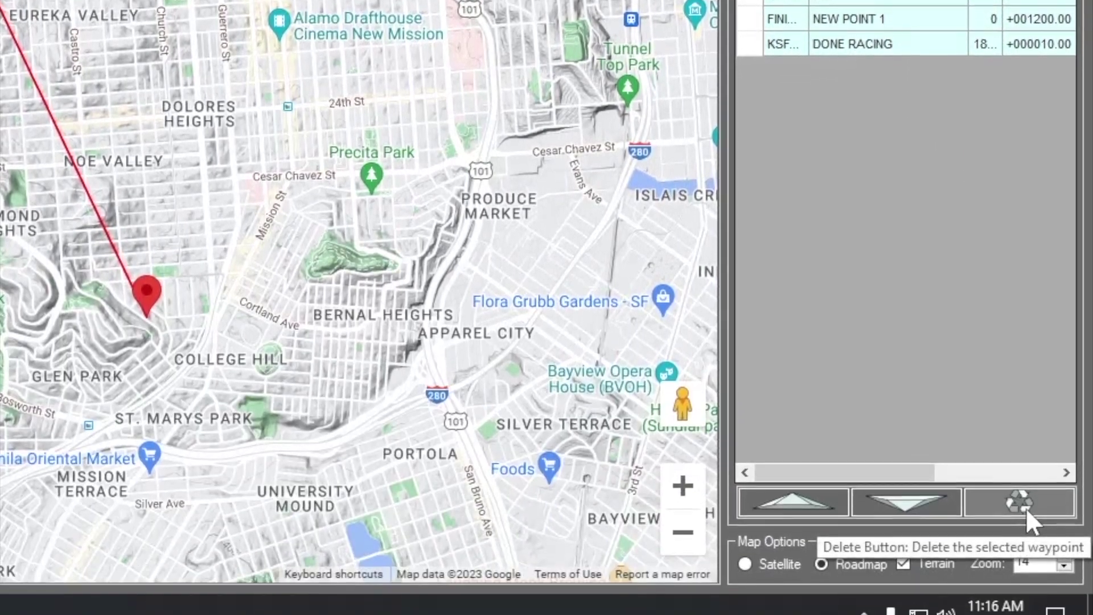
click(1025, 507)
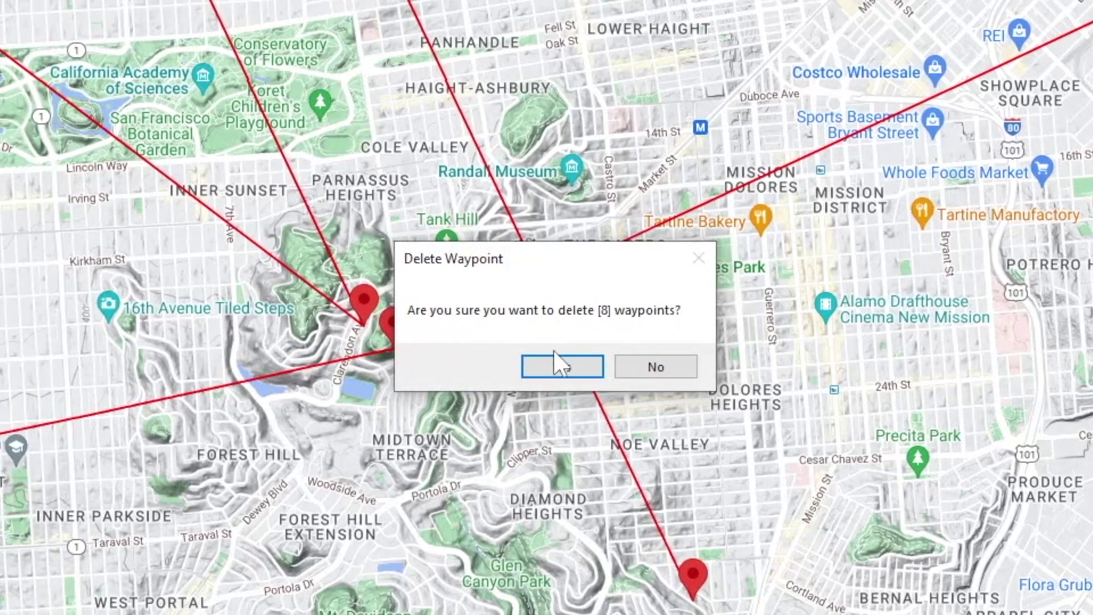
click(557, 365)
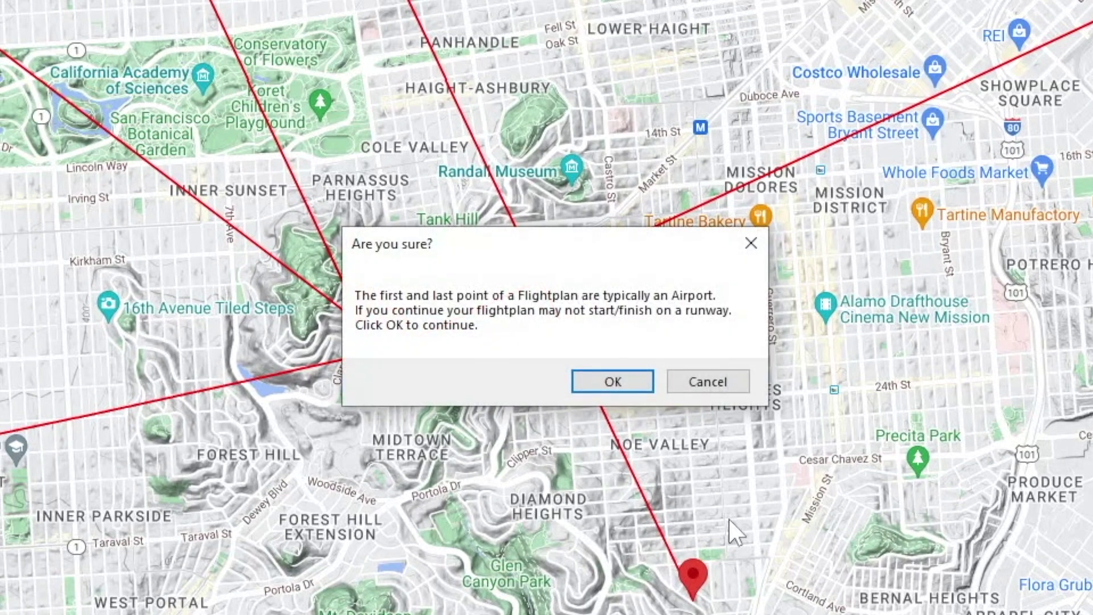
click(611, 380)
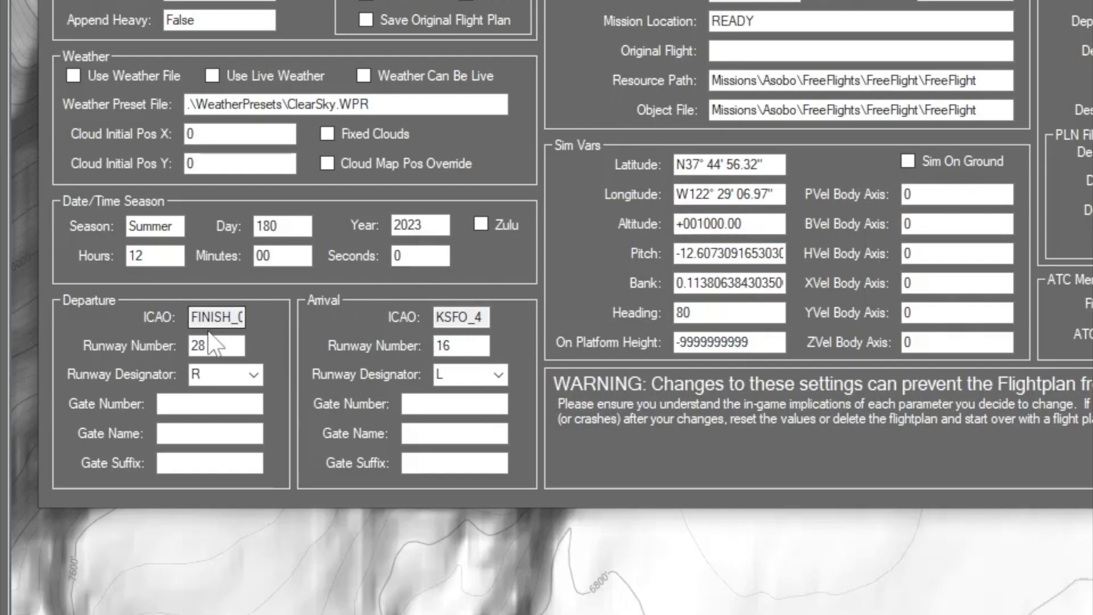
- Check the departure and arrival ICAO codes in the flight plan's detailed settings
double_click(198, 311)
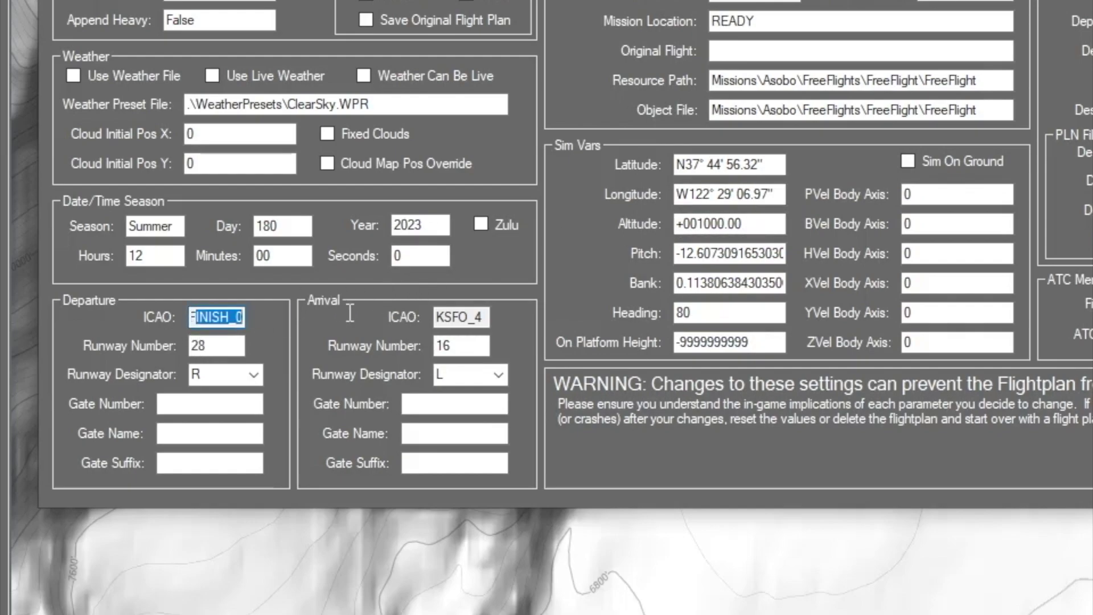
drag(442, 317, 488, 317)
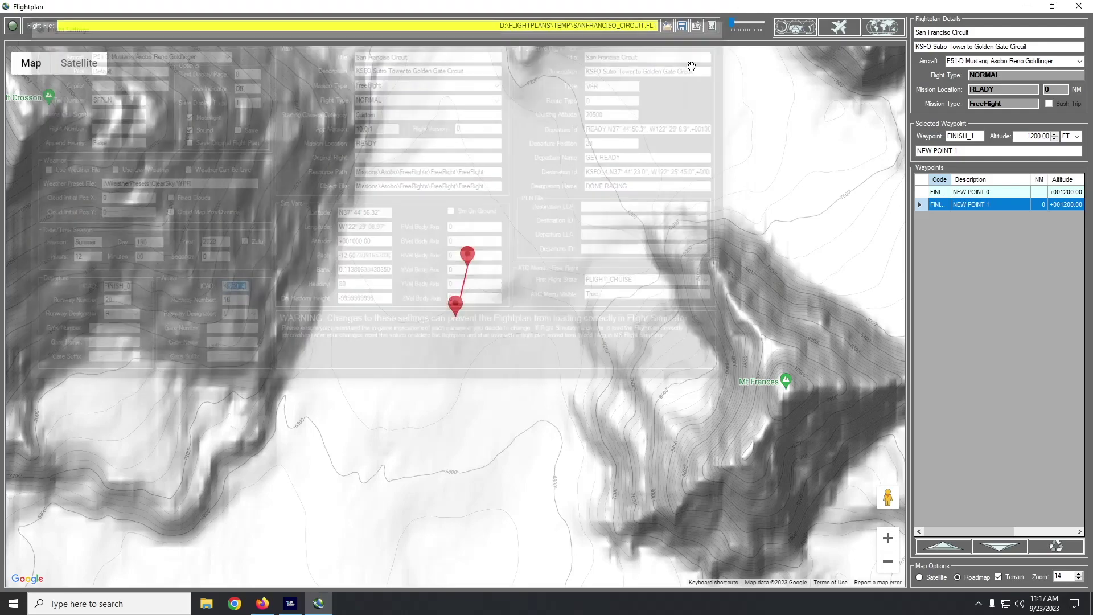
click(722, 24)
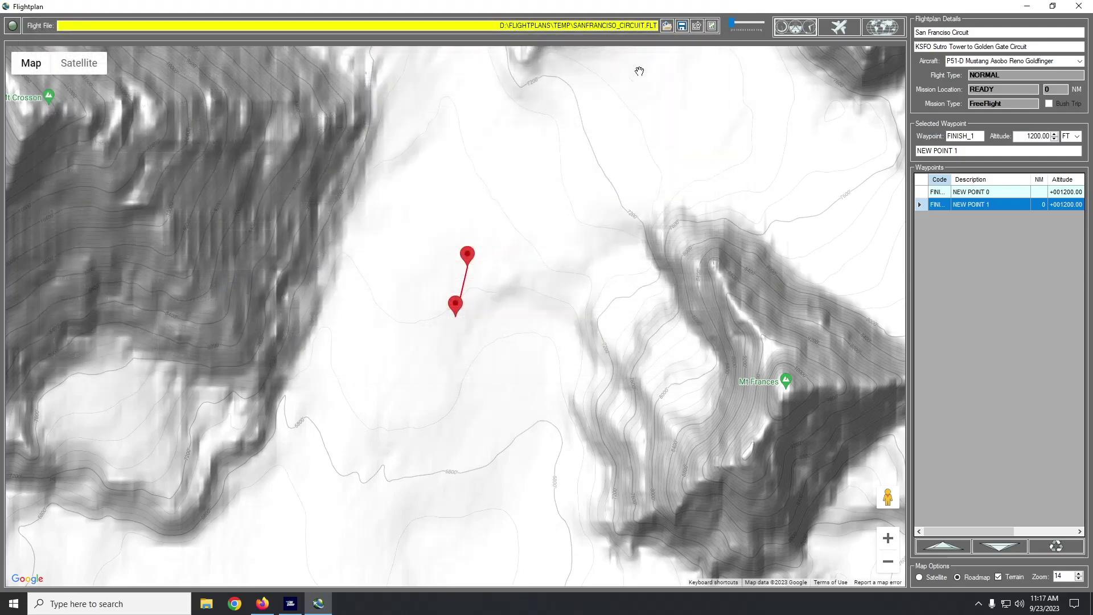
- Save the flight plan as DENALI_CIRCUIT.FLT in the TEMP folder inside FLIGHTPLANS on drive D
click(681, 26)
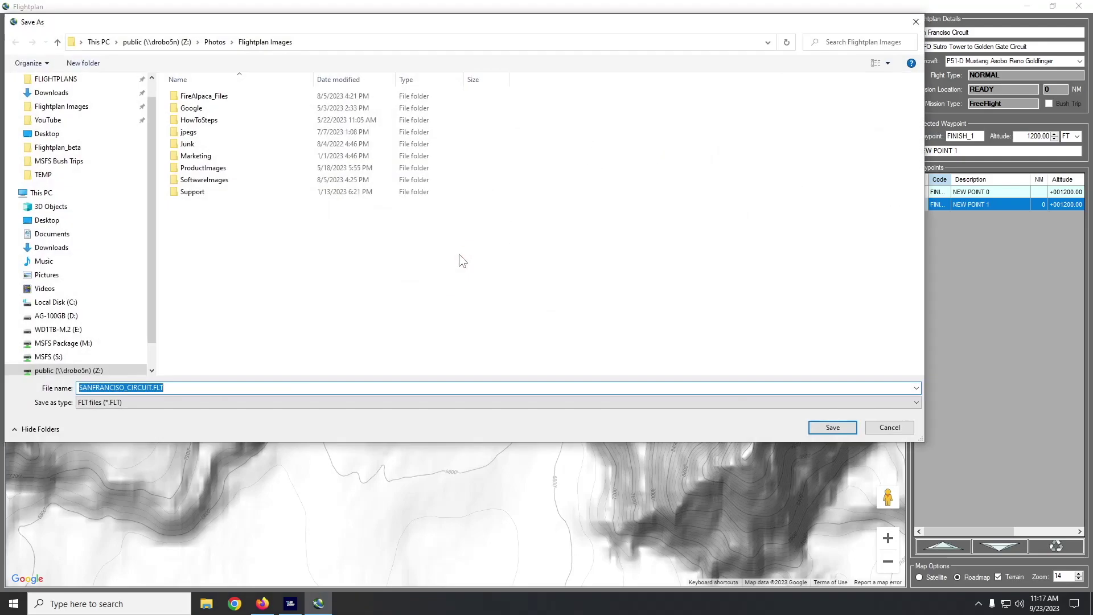
scroll(26, 125, up, 1)
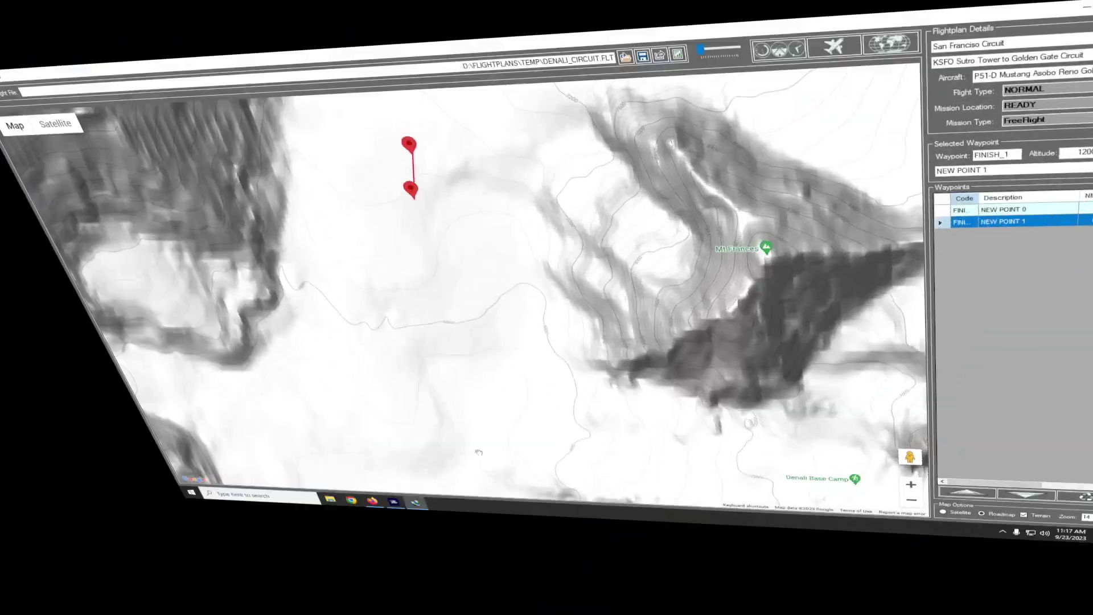
- Change the code of the first waypoint, NEW POINT 0, to READY
drag(479, 276, 495, 498)
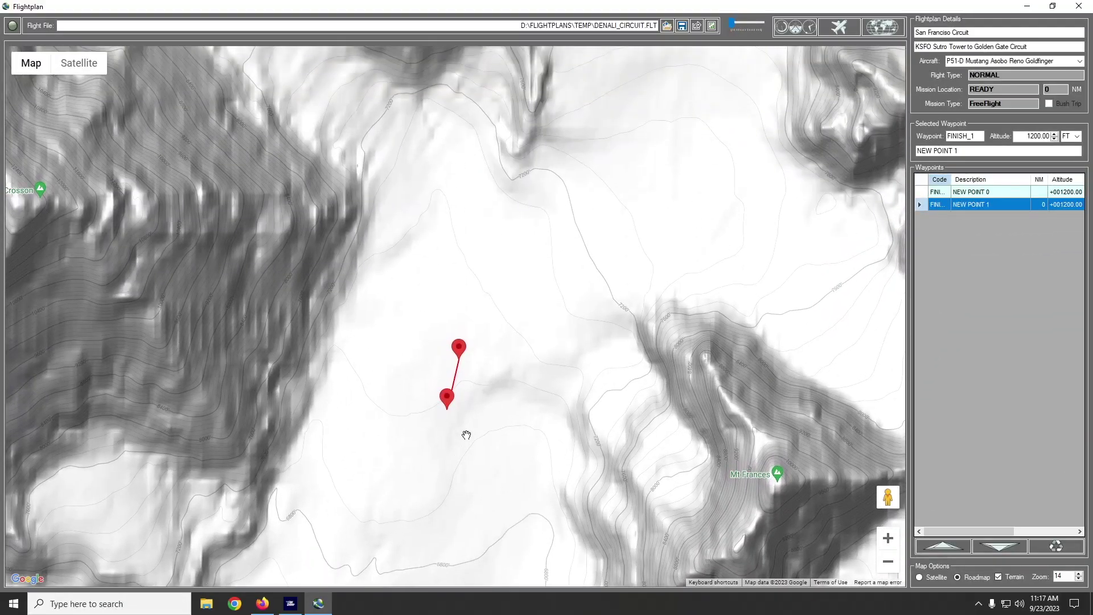
drag(467, 435, 520, 194)
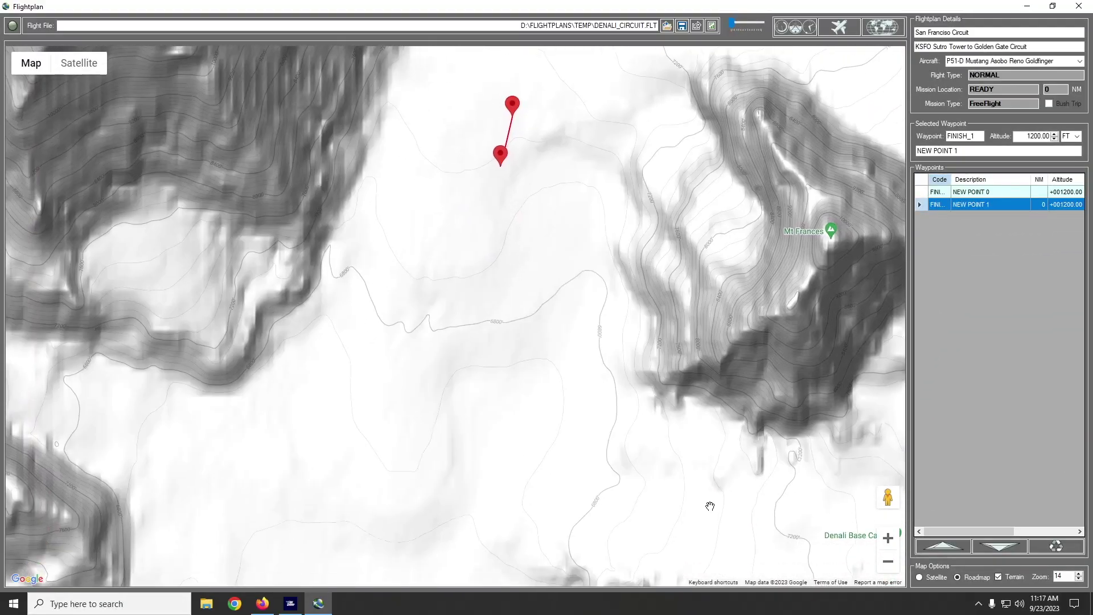
click(1078, 579)
drag(539, 387, 581, 374)
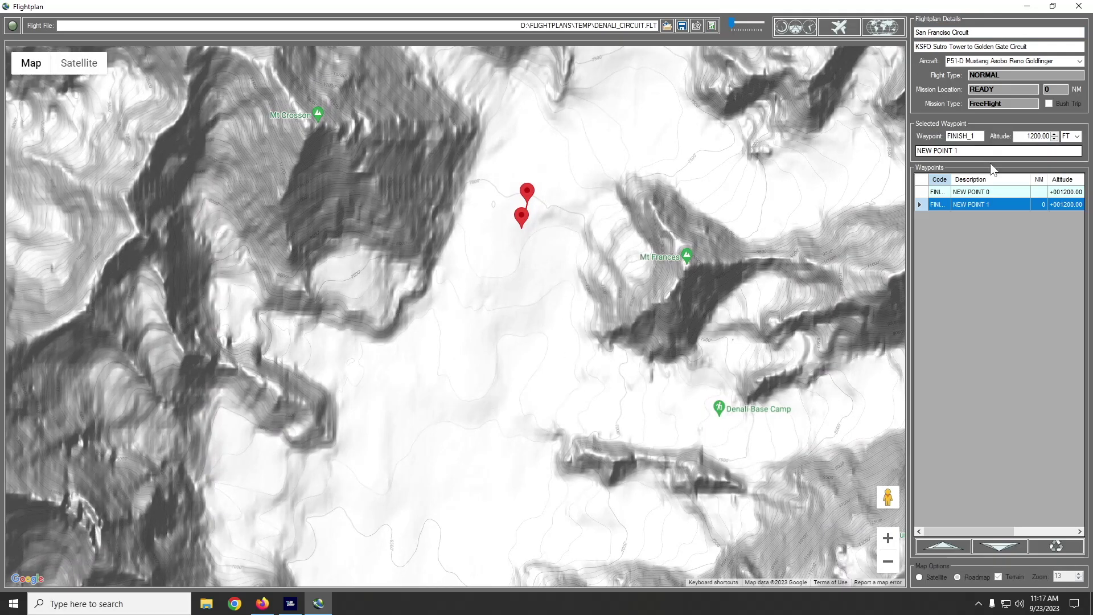
click(938, 192)
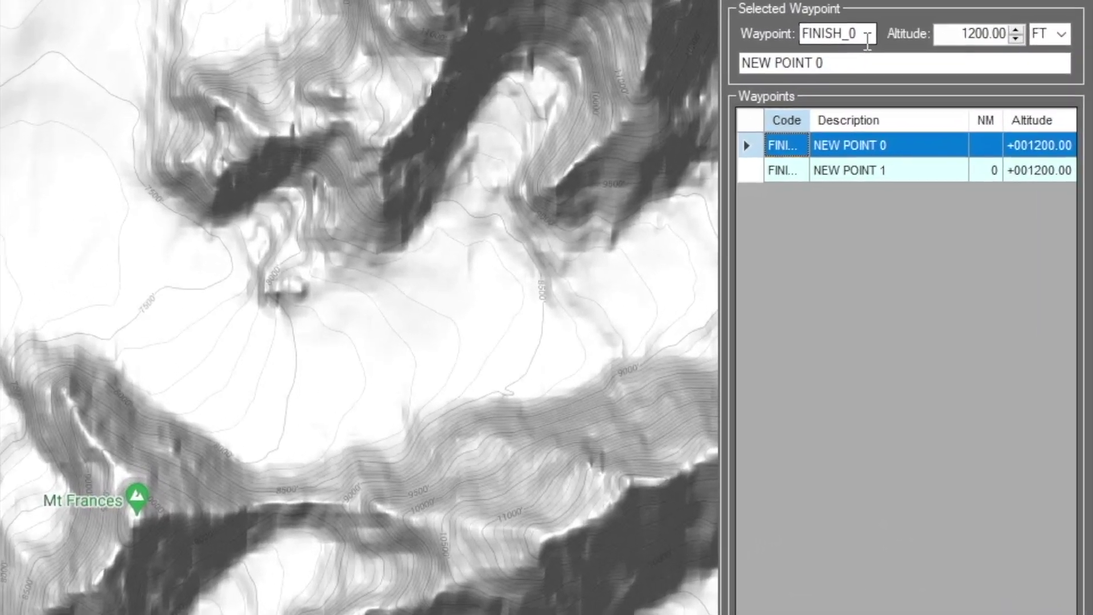
click(866, 41)
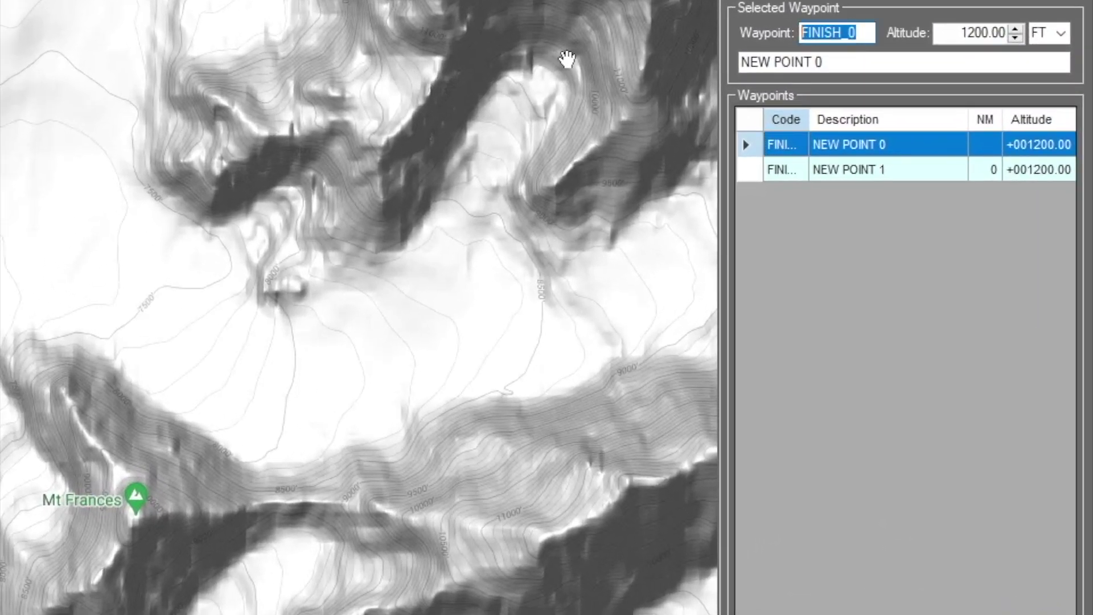
text(rea)
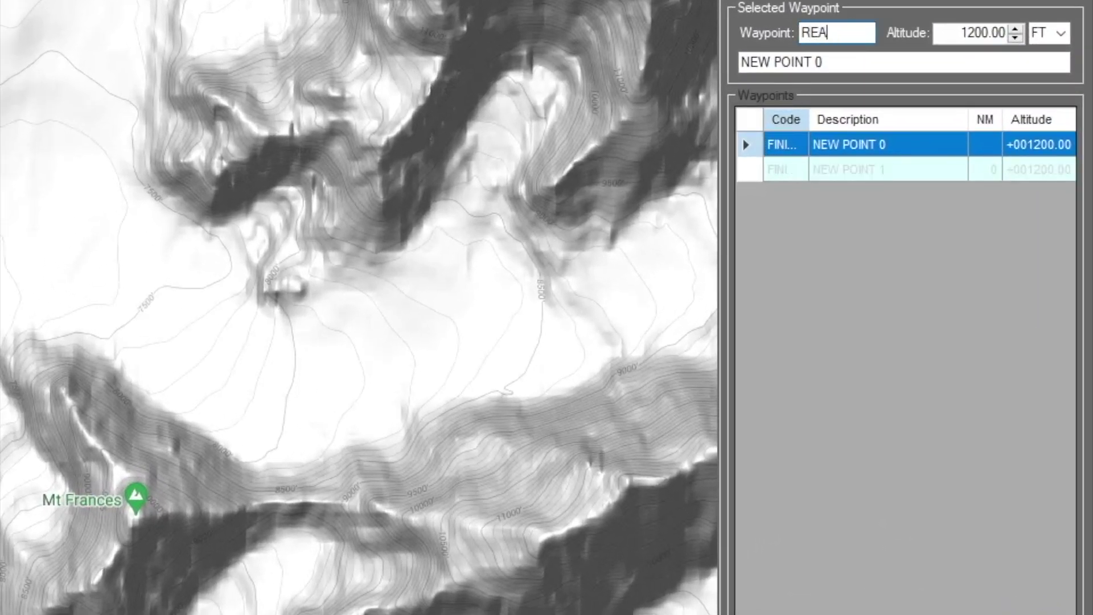
text(dy)
key(Return)
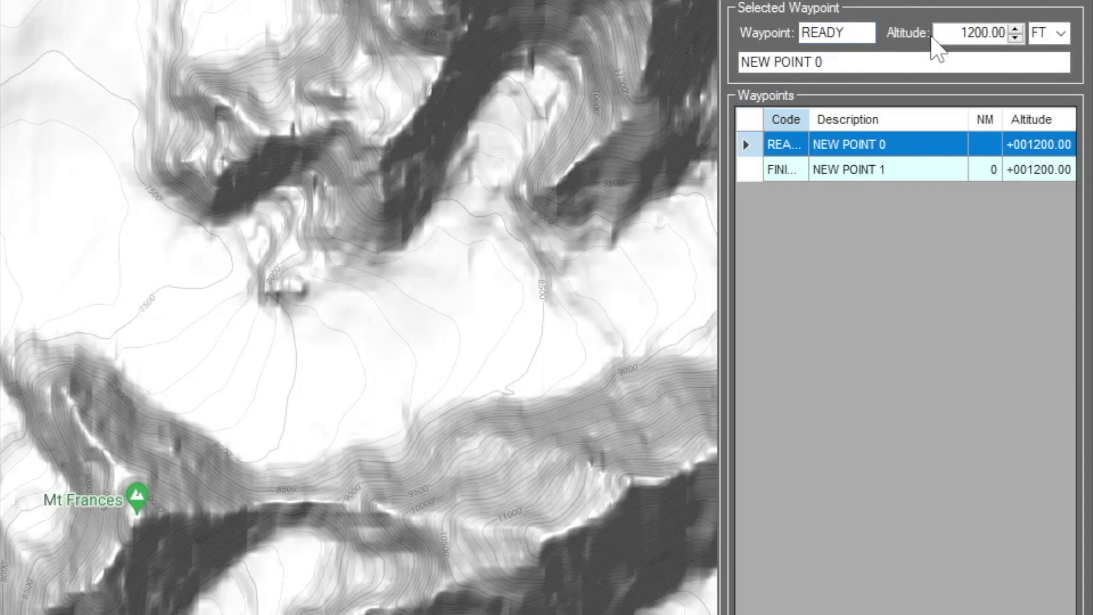
- Set the READY waypoint's altitude to 8500 ft and its description to GET READY
click(950, 32)
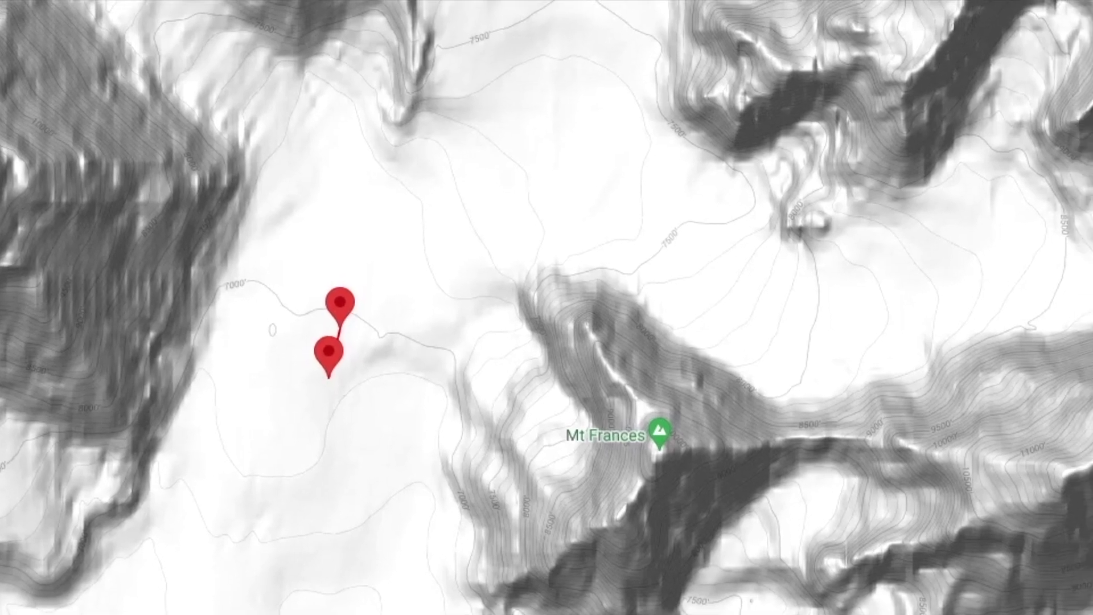
text(8500)
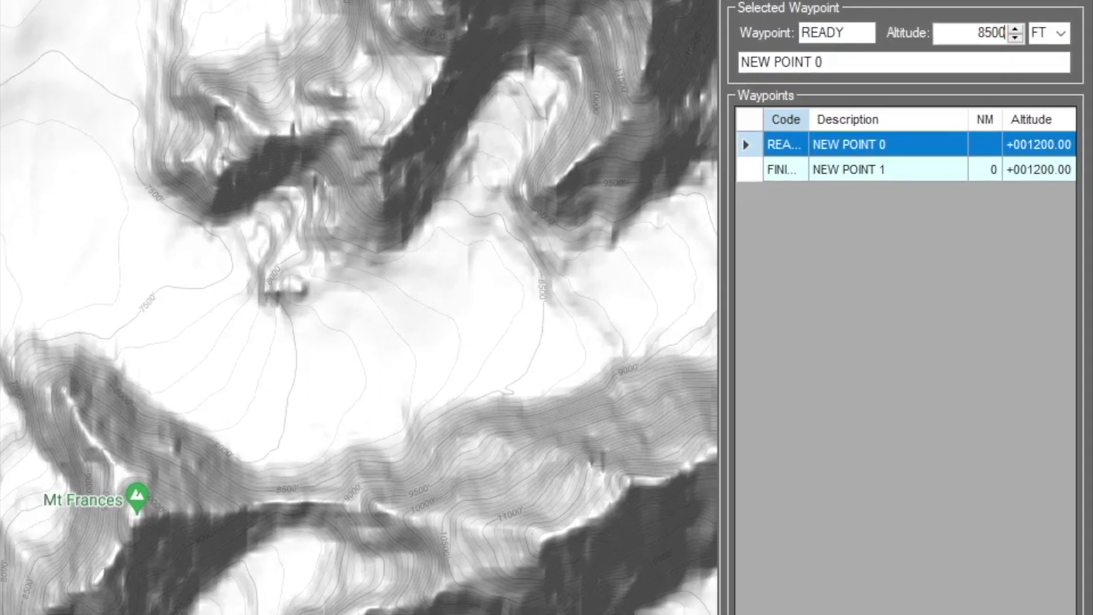
key(Tab)
text(GET)
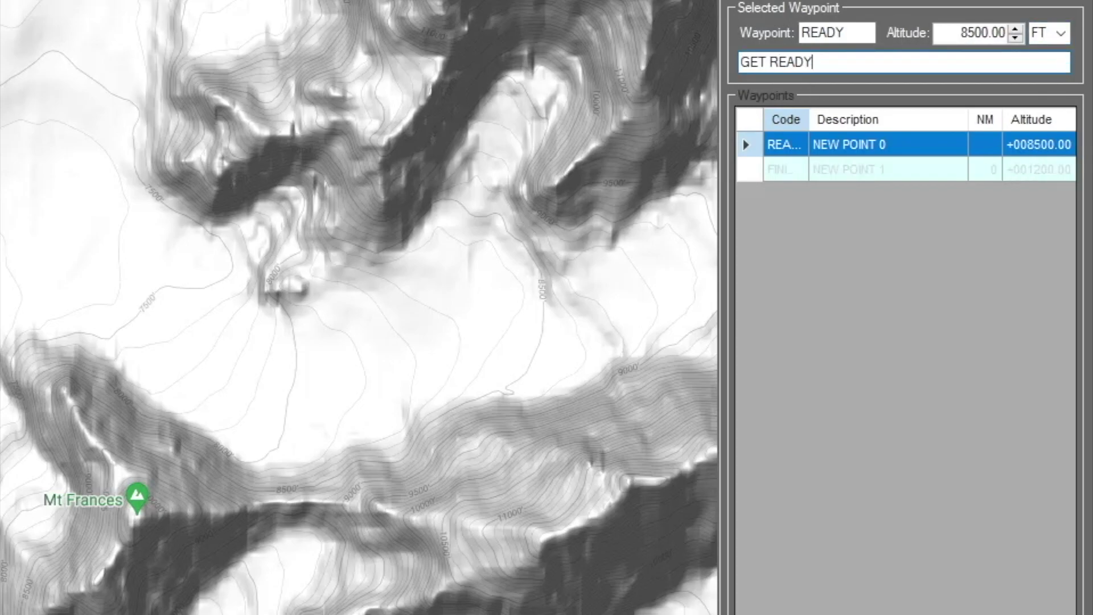
key(Return)
- Change the code of the second waypoint, NEW POINT 1, to DONE
key(Down)
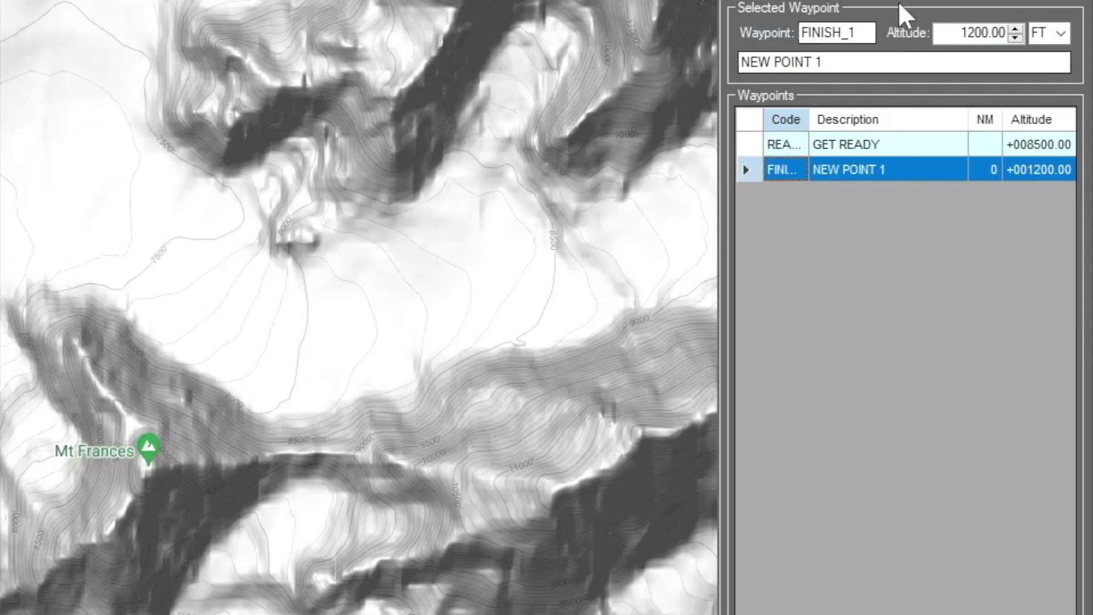
drag(863, 31, 164, 57)
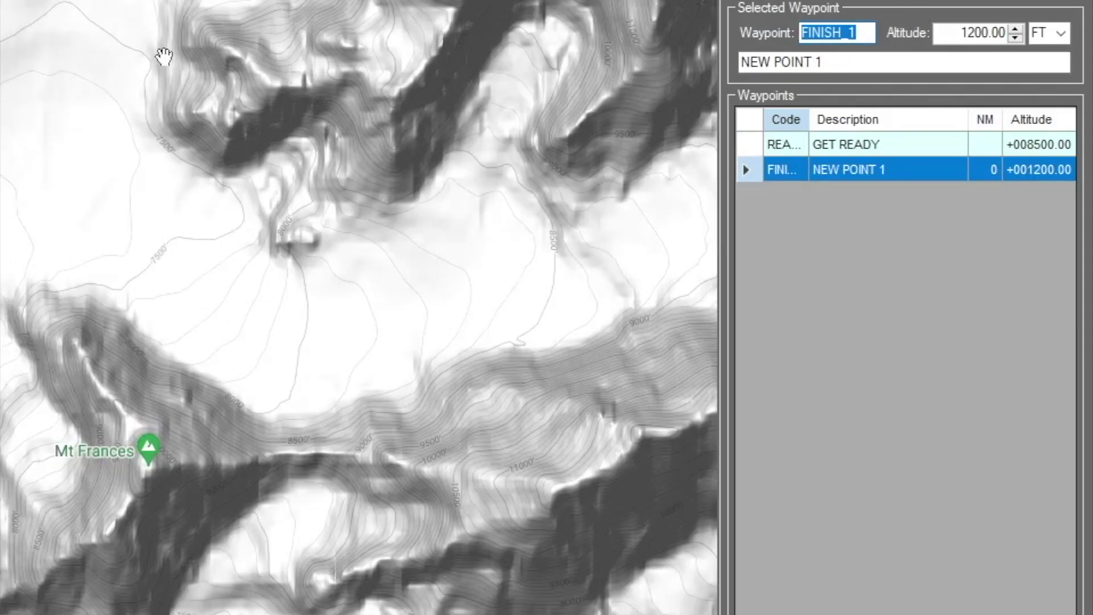
text(DONE)
key(Return)
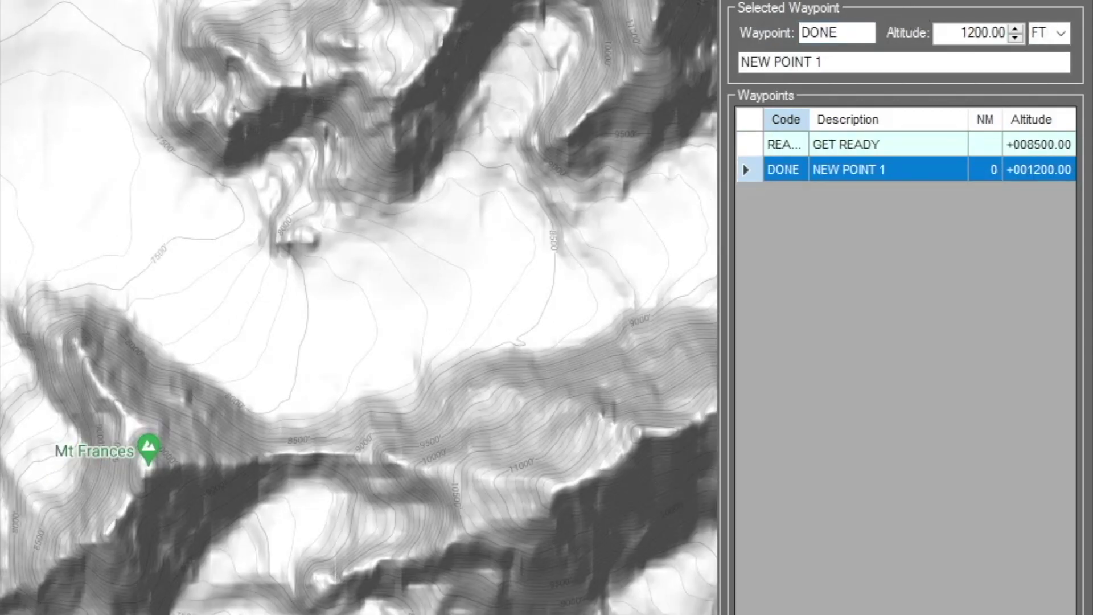
- Set the DONE waypoint's altitude to 0 ft and its description to DONE RACING
drag(961, 36, 1091, 35)
text(0)
key(Return)
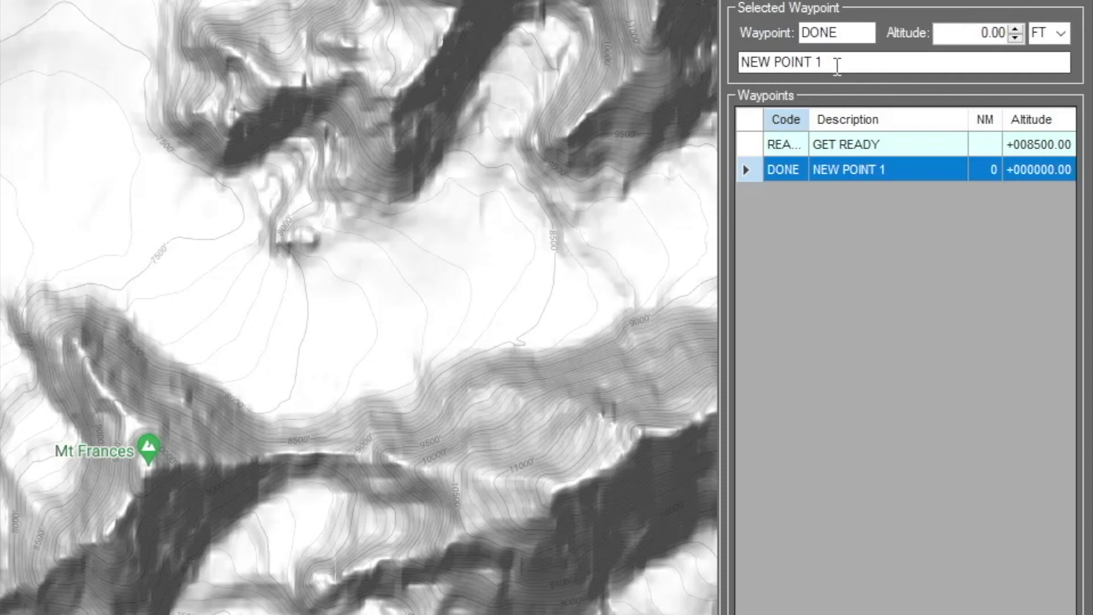
drag(834, 63, 43, 8)
text(DONE RACING)
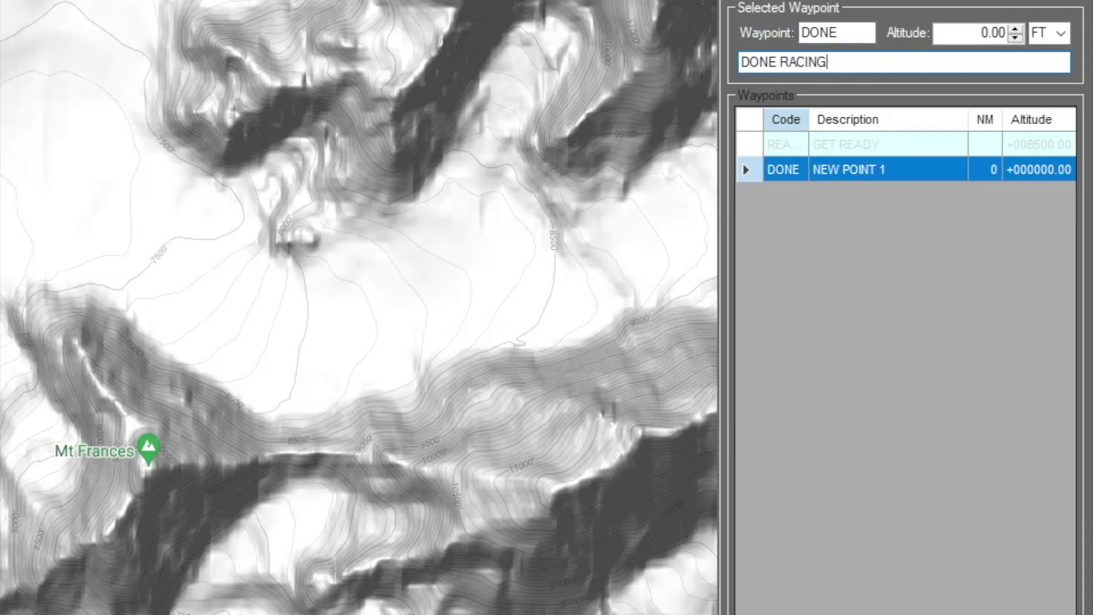
key(Return)
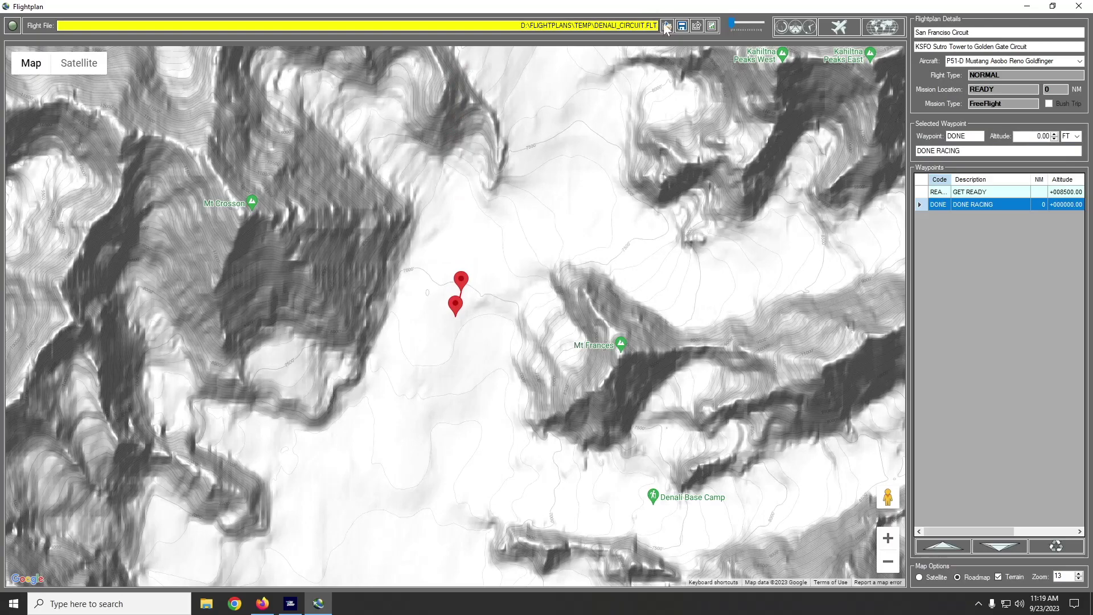
- Save the edited plan over the existing DENALI_CIRCUIT.FLT file
click(666, 25)
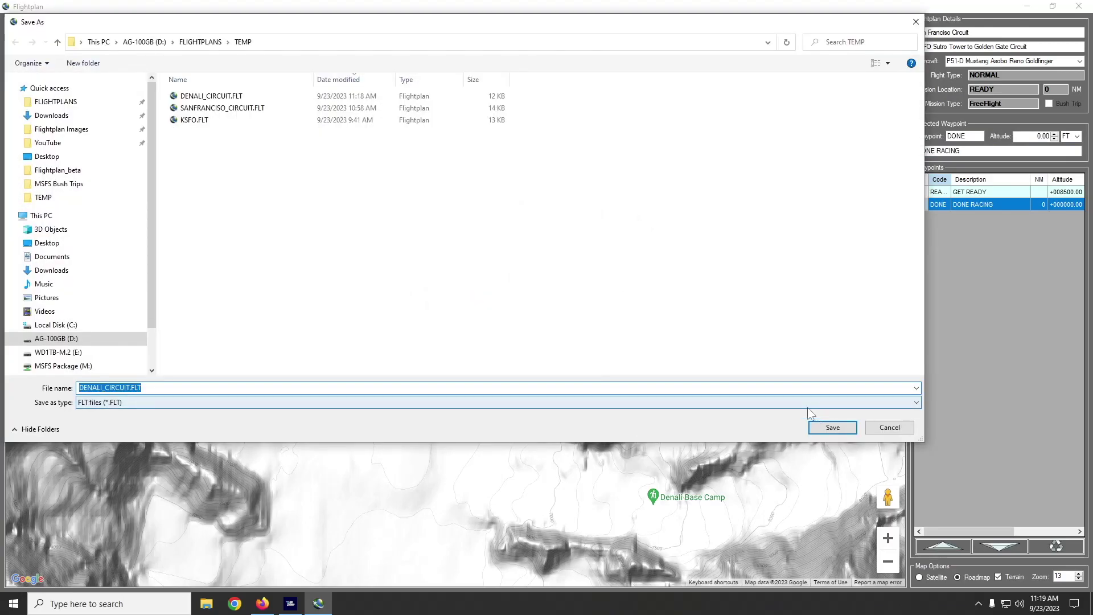
key(Return)
click(576, 301)
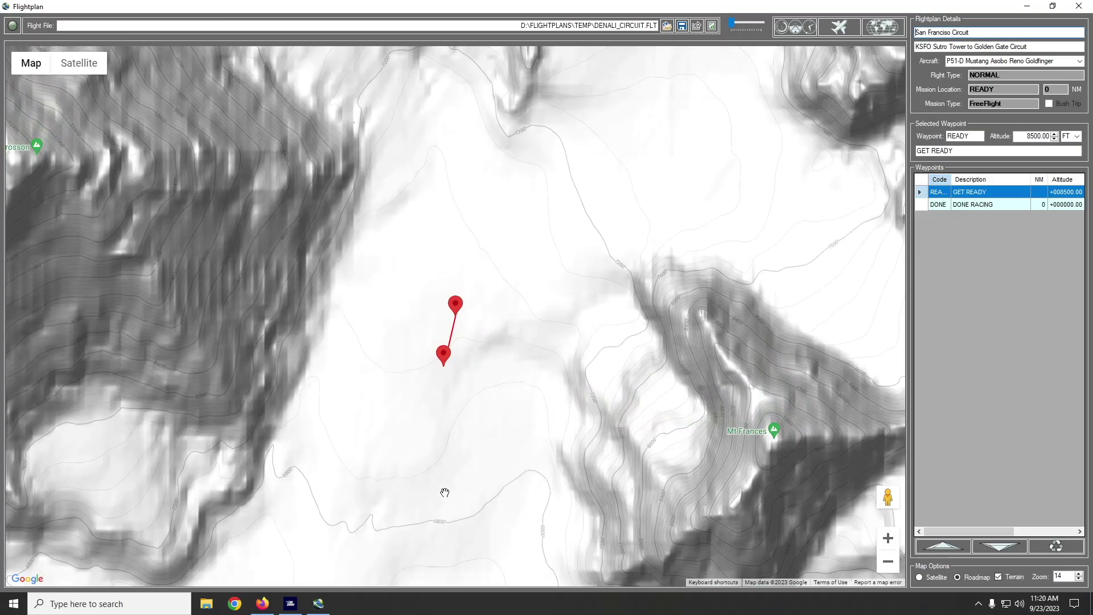
- Move the READY waypoint down the glacier to about N62° 54' 43", W151° 16' 29" and make it the aircraft's start position
drag(408, 497, 460, 379)
mouse_move(508, 186)
mouse_down()
mouse_move(410, 434)
mouse_move(281, 611)
mouse_move(205, 484)
mouse_move(62, 493)
mouse_move(44, 524)
mouse_up()
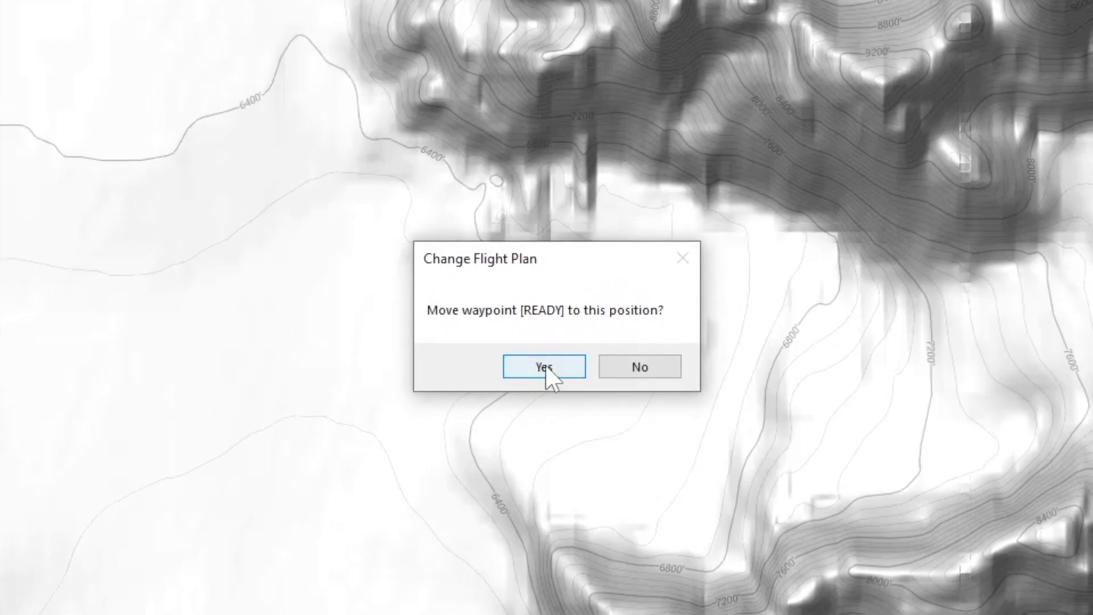
click(545, 365)
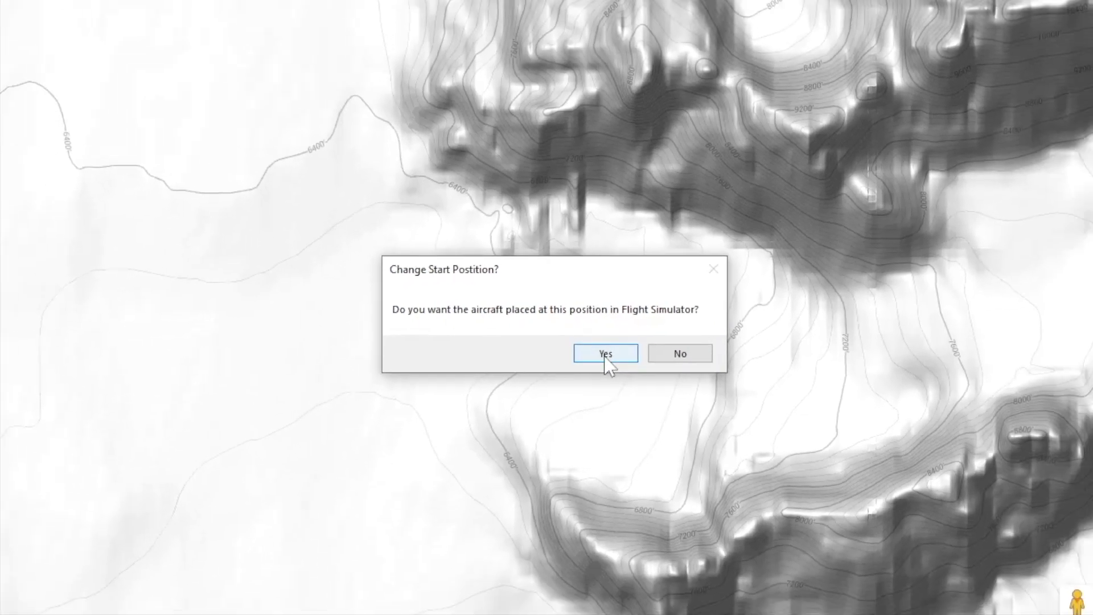
click(634, 359)
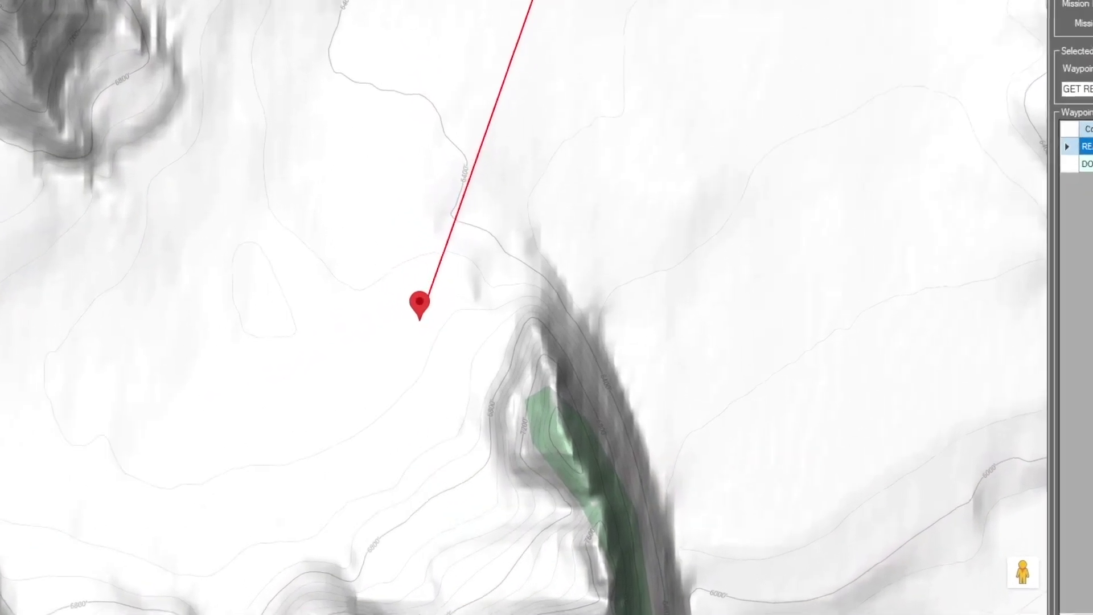
- In the flight plan's detailed settings, set the aircraft's starting heading to 30 and turn off Sim On Ground
click(838, 27)
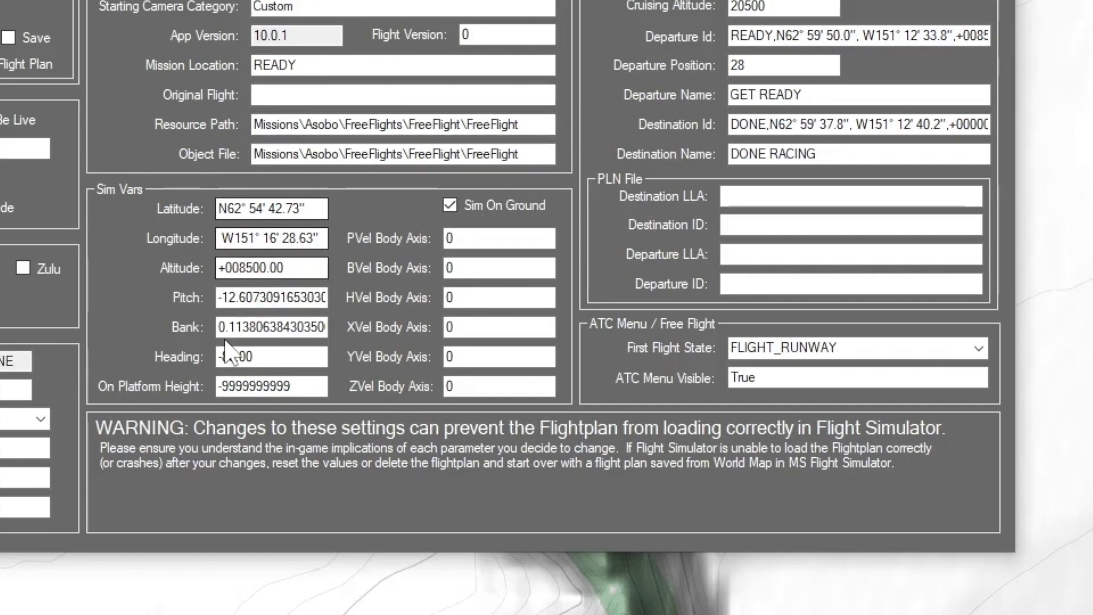
drag(436, 0, 508, 351)
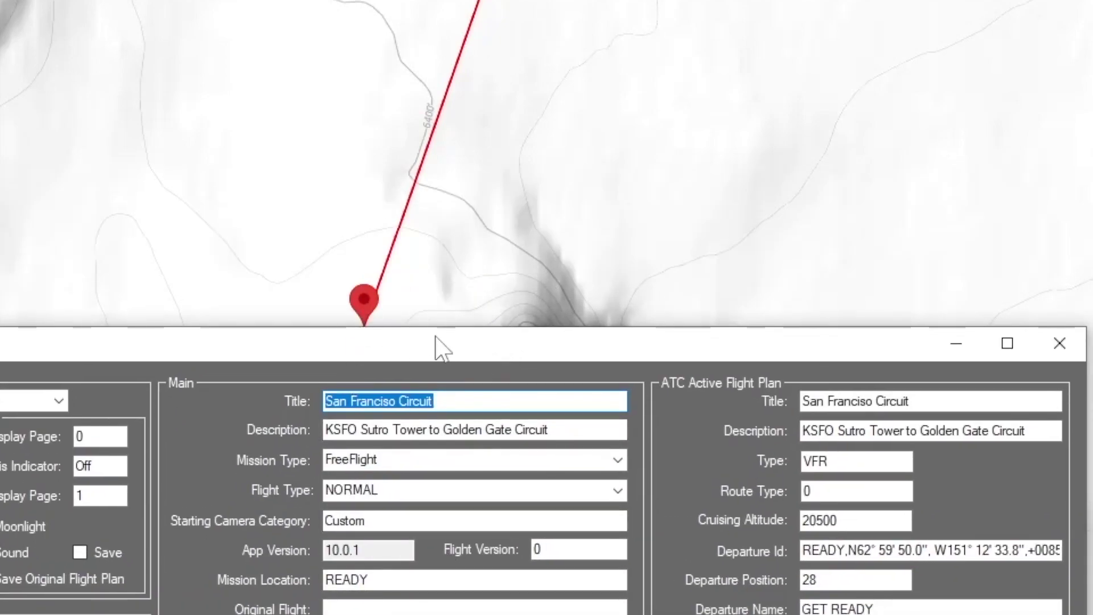
drag(445, 343, 422, 55)
click(347, 583)
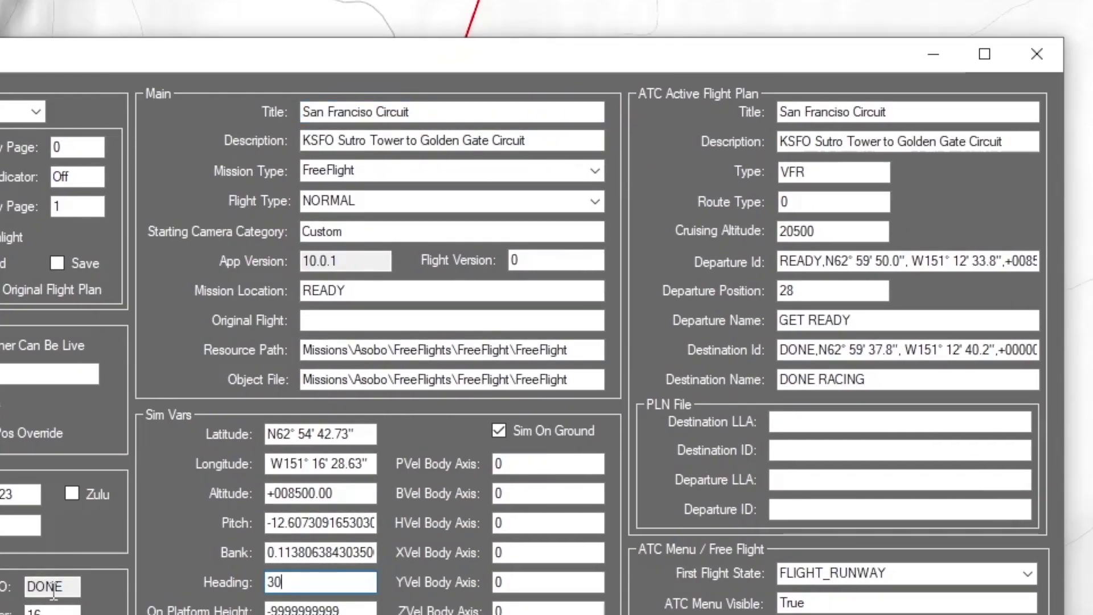
click(498, 430)
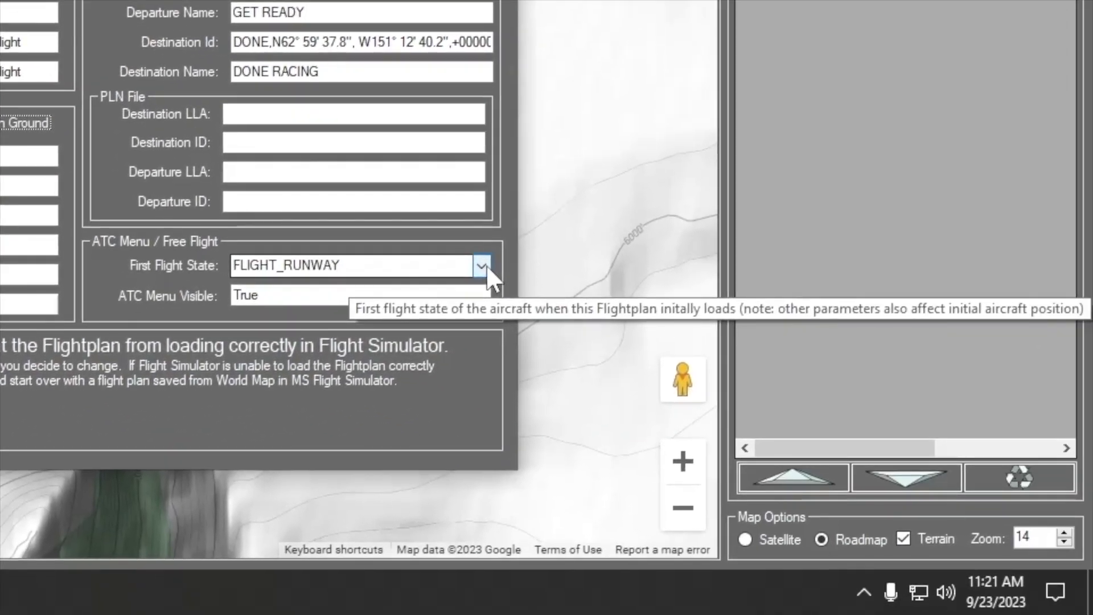
- Close the detailed settings and move the DONE waypoint onto the slope southwest of Denali, just north of Kahiltna Peaks East
click(1027, 573)
click(293, 287)
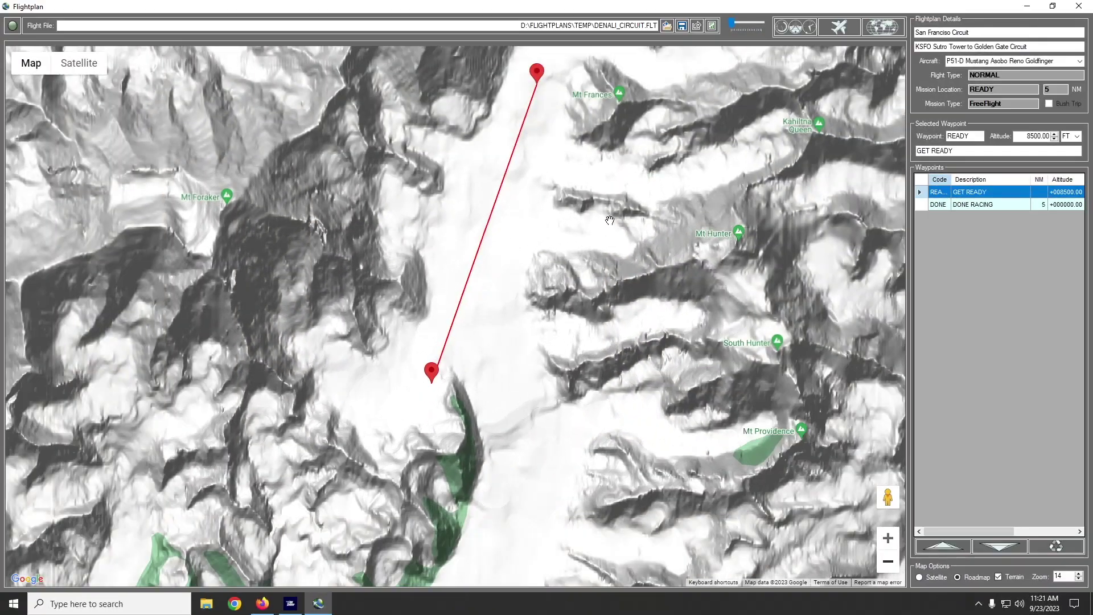
drag(609, 220, 469, 501)
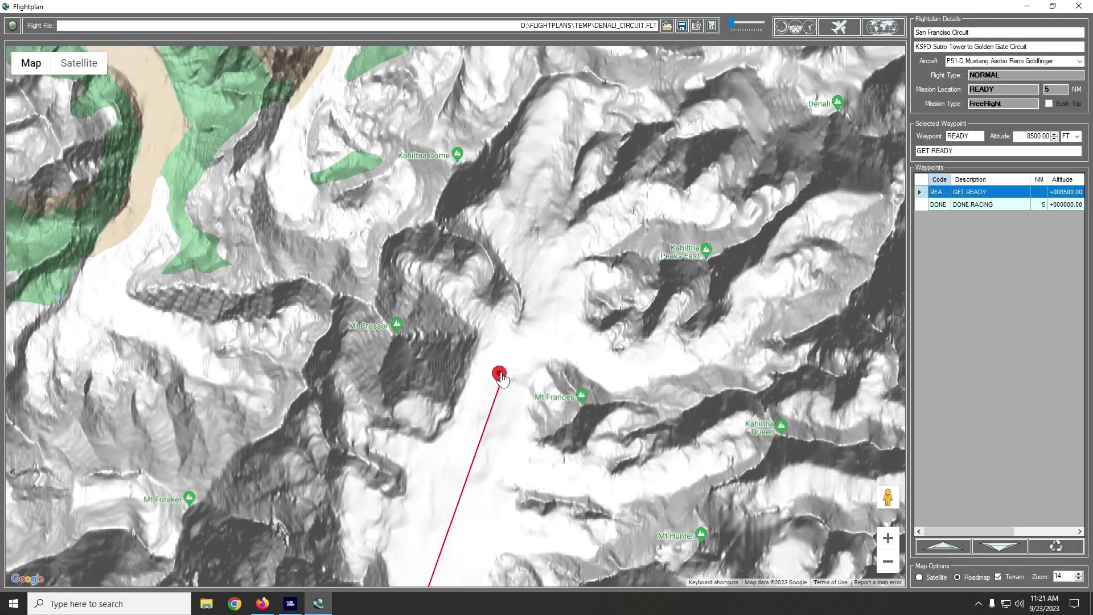
drag(500, 370, 561, 127)
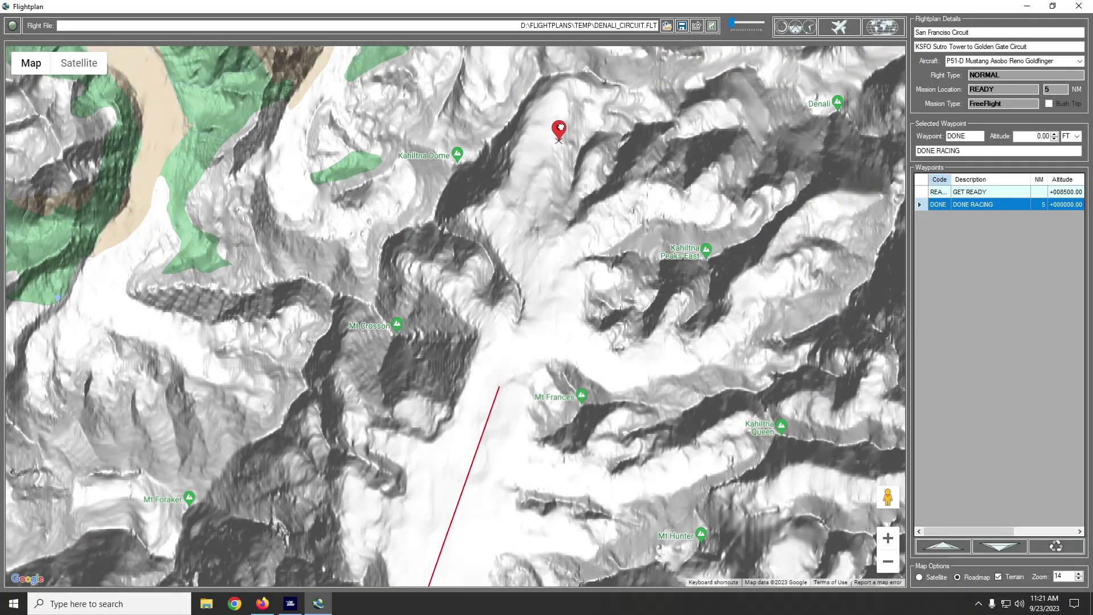
click(541, 404)
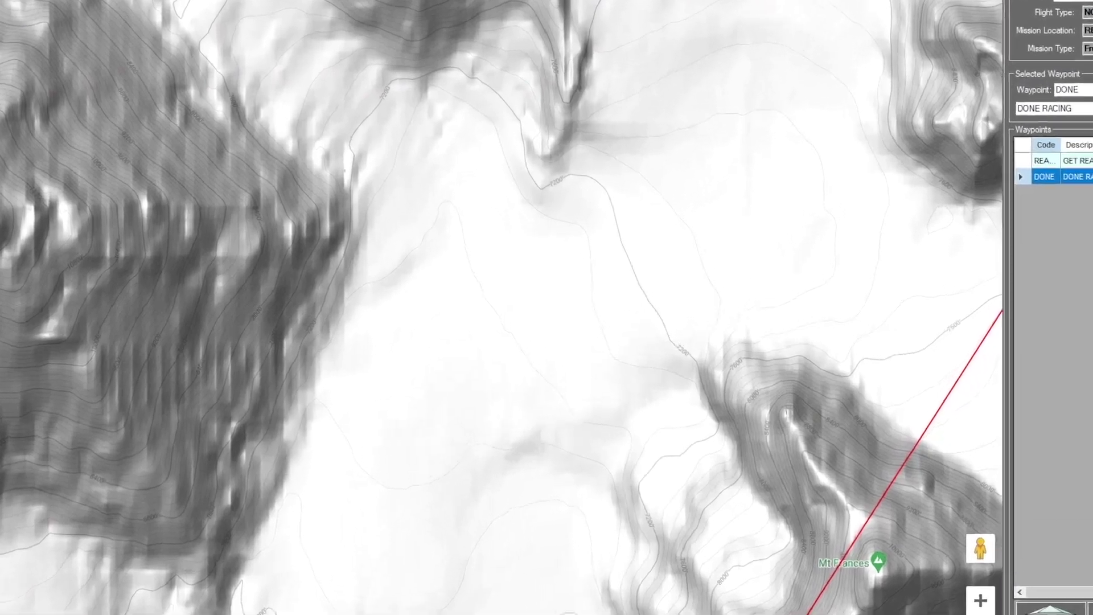
- Add a waypoint with the ID T1 on the glacier northwest of Mt Frances, along the 7000' contour
click(887, 561)
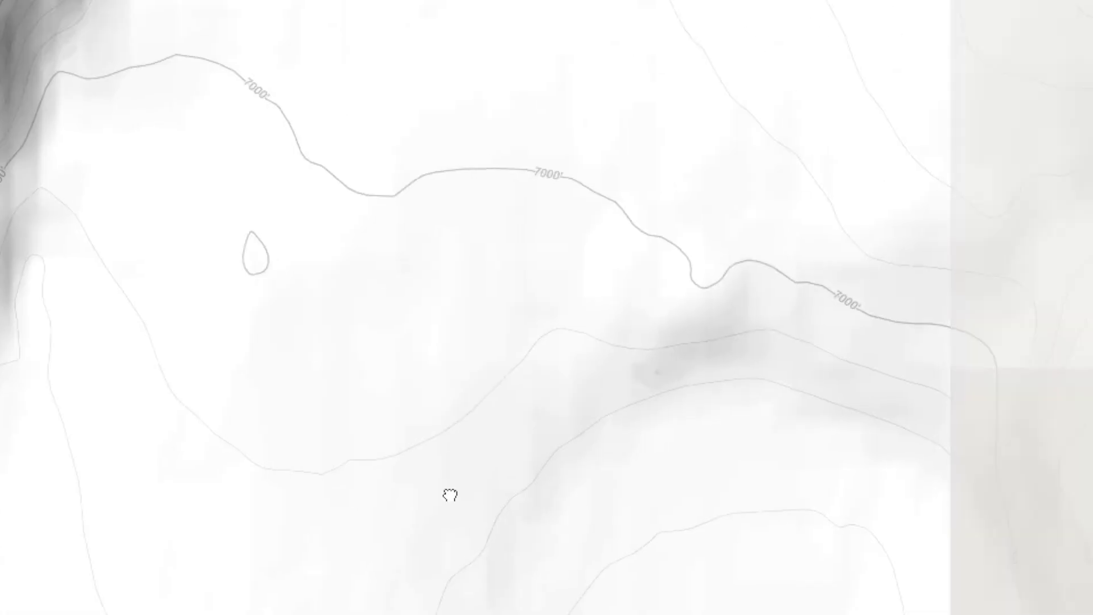
double_click(373, 193)
key(Tab)
text(T1)
key(Tab)
click(480, 387)
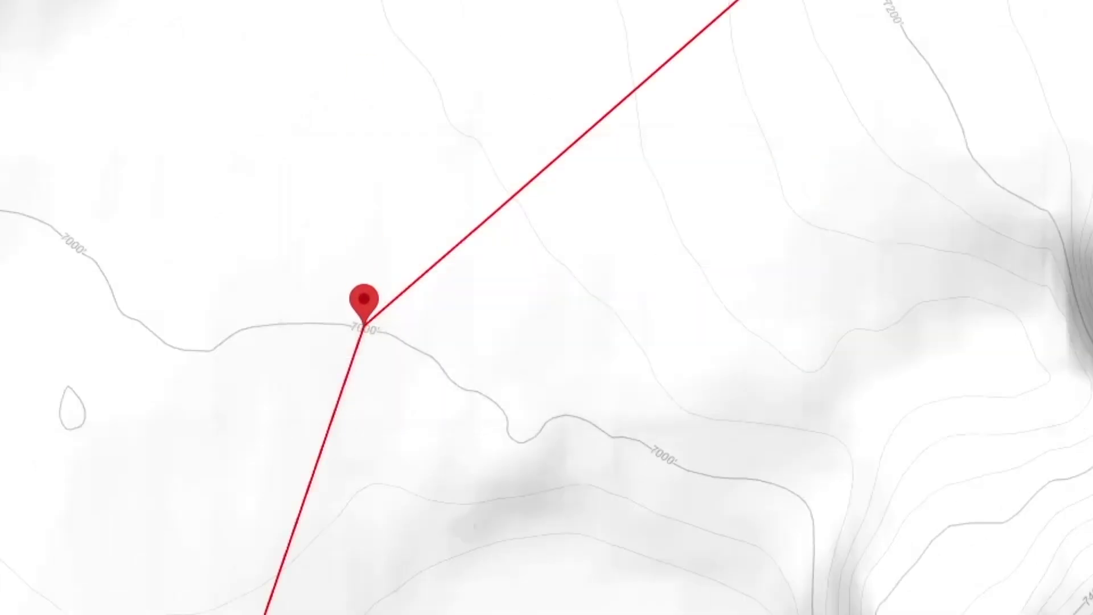
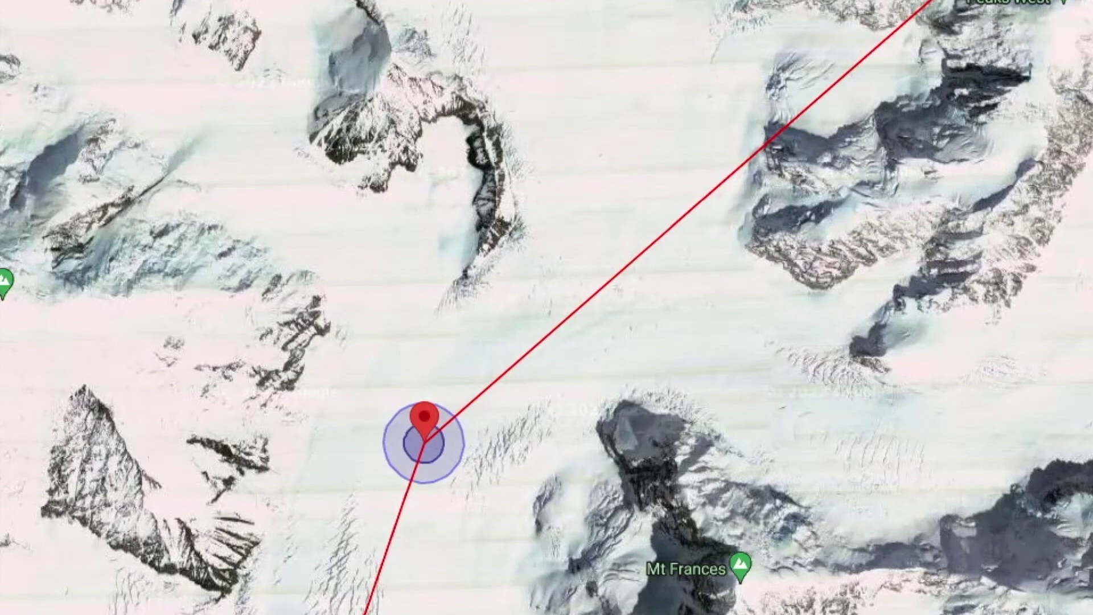
- Move waypoint T1 north to the tip of the rocky ridge, just above the 7400' contour beside the glacier
scroll(362, 323, up, 2)
drag(804, 612, 693, 197)
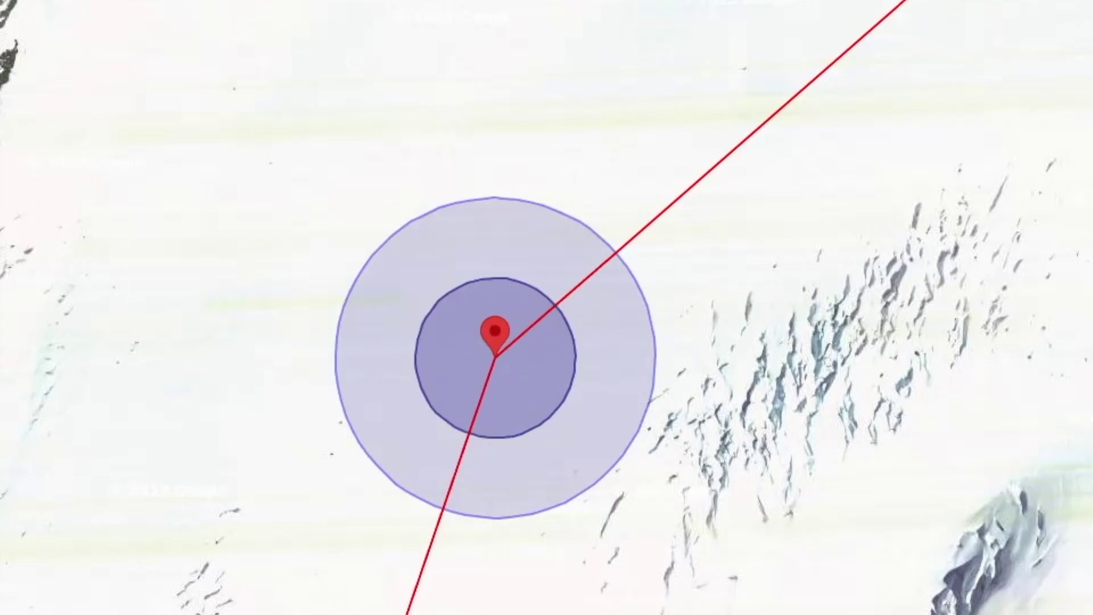
scroll(413, 278, down, 5)
drag(687, 252, 637, 614)
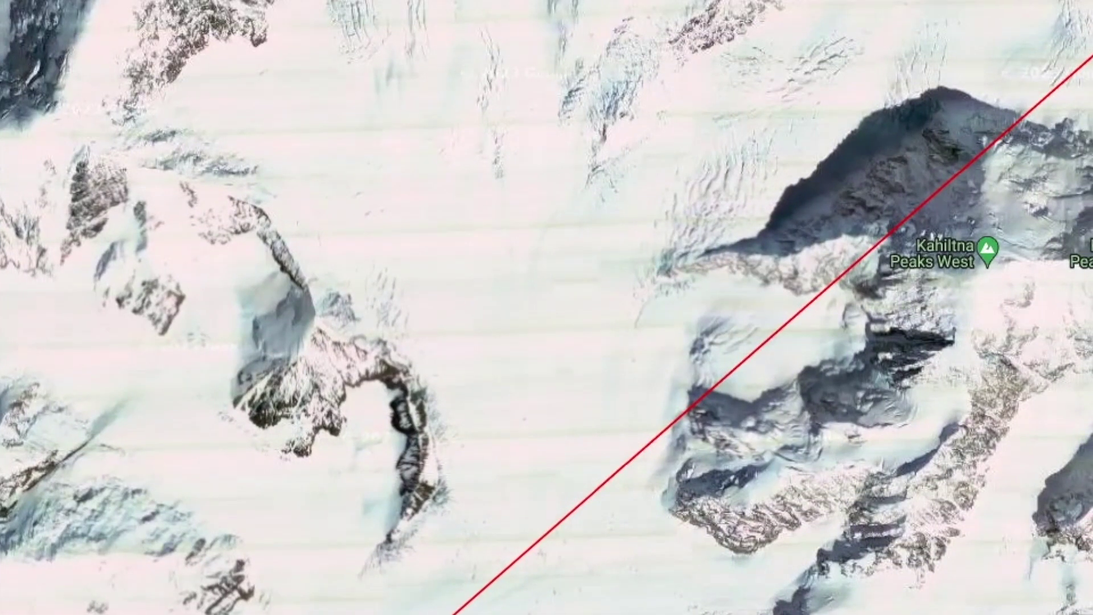
scroll(366, 326, up, 3)
drag(620, 575, 570, 242)
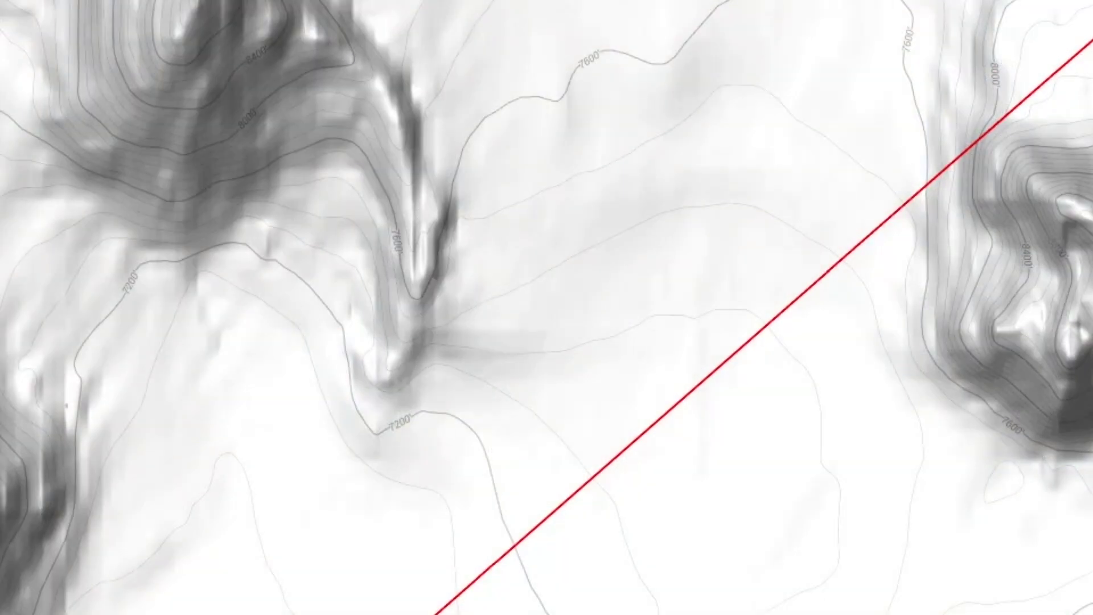
drag(386, 299, 465, 273)
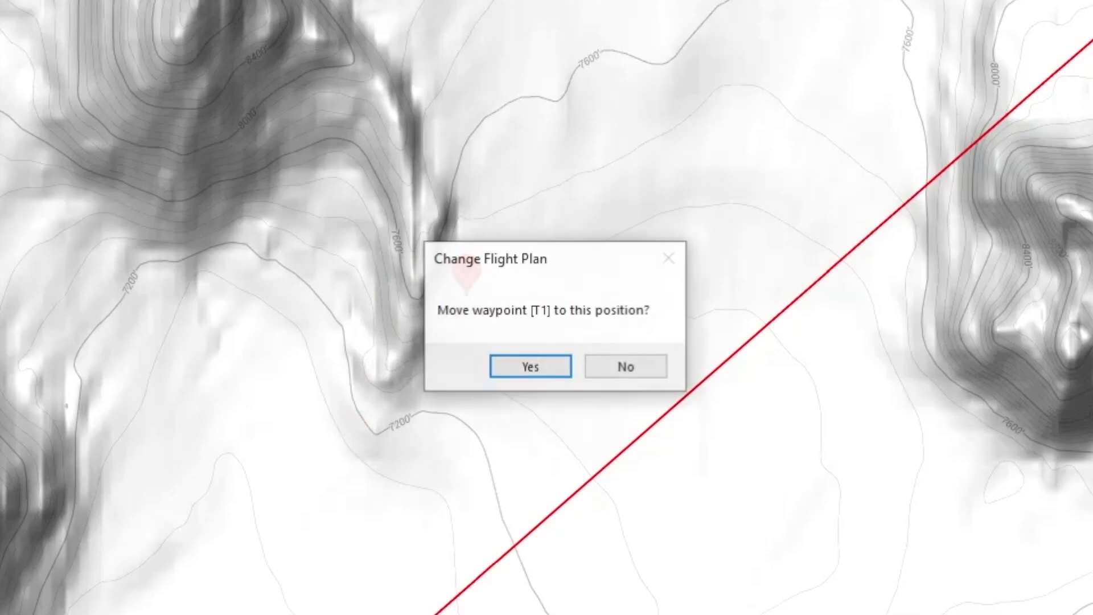
click(529, 366)
mouse_move(366, 300)
mouse_down()
mouse_move(342, 298)
mouse_move(348, 310)
mouse_up()
click(527, 366)
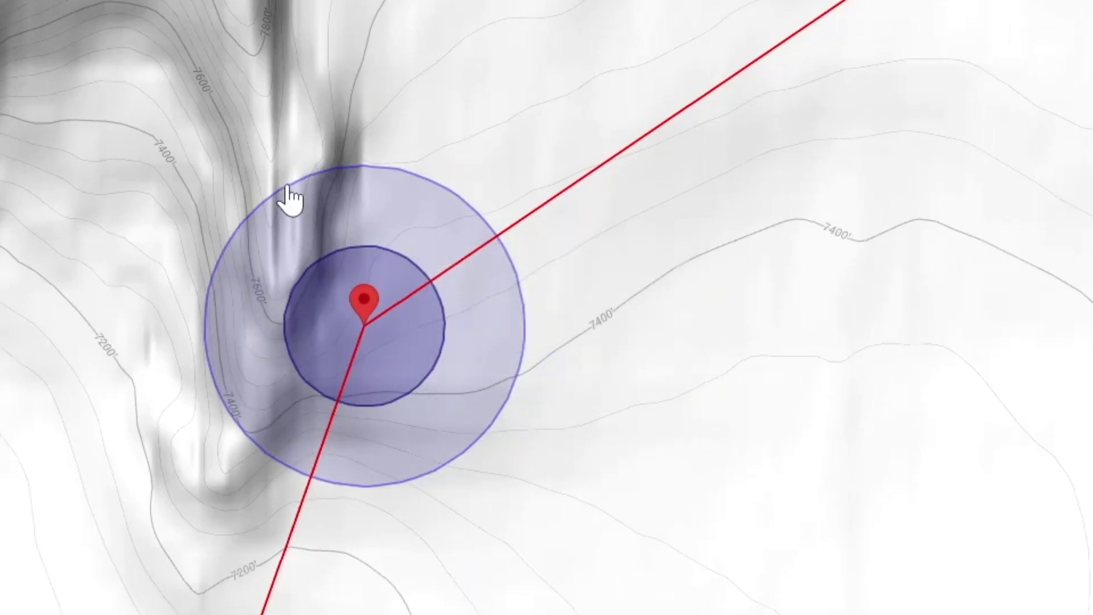
- Check the terrain contours around waypoint T1 and set its altitude to 8000 ft
drag(610, 116, 522, 547)
drag(797, 212, 606, 2)
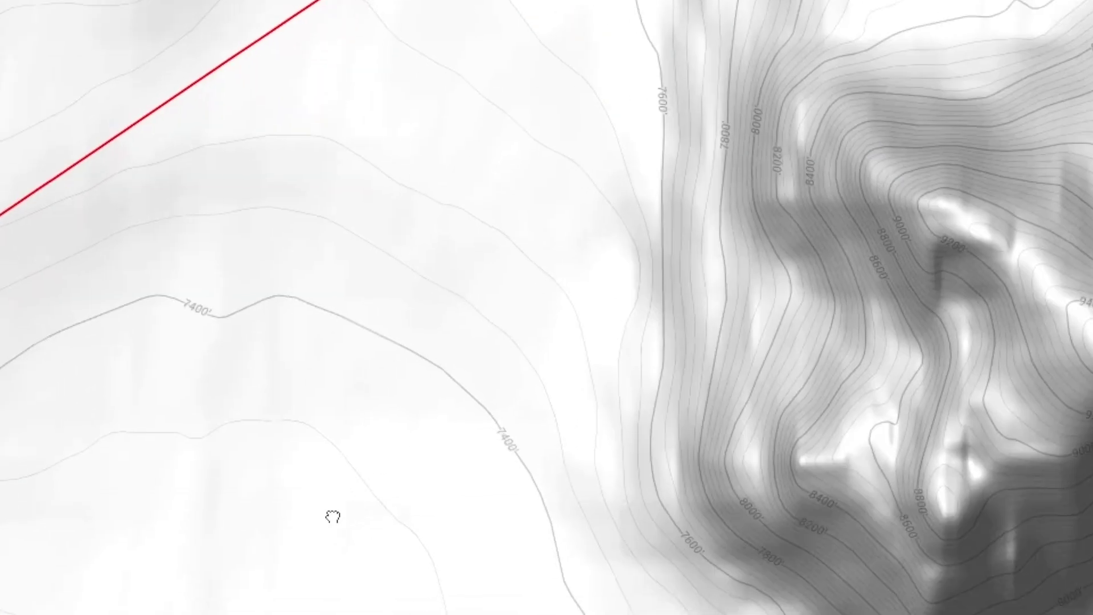
drag(319, 522, 632, 453)
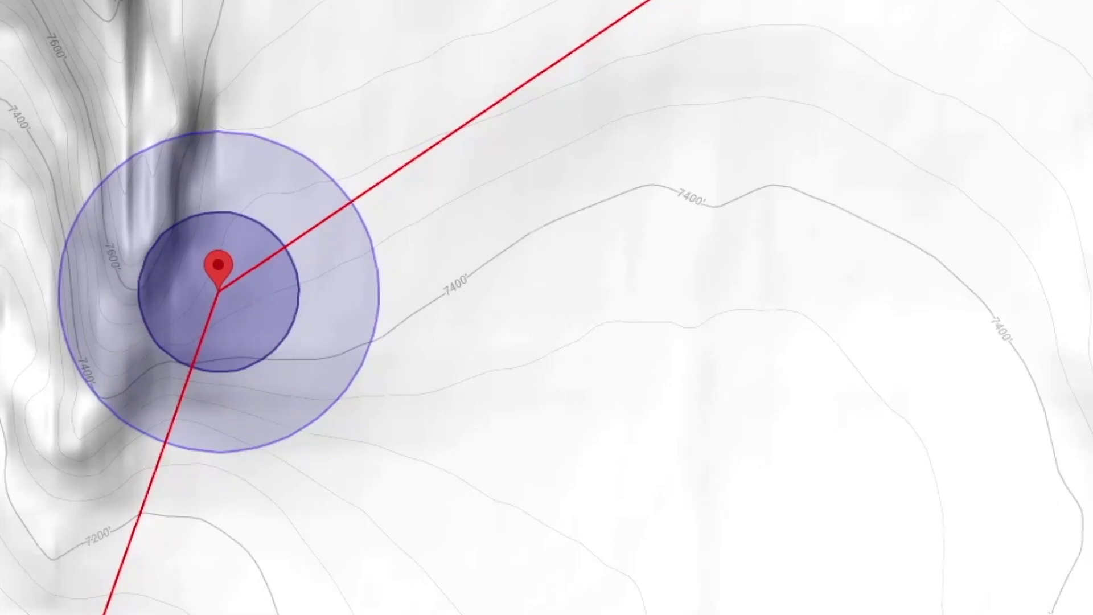
drag(359, 55, 405, 183)
drag(441, 75, 502, 313)
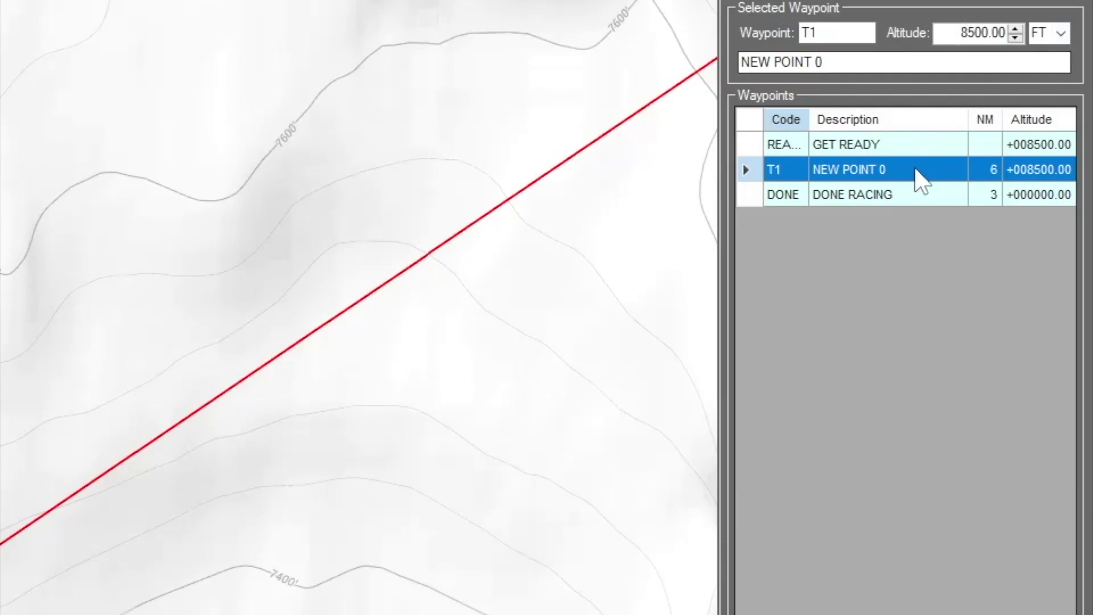
drag(943, 33, 1037, 33)
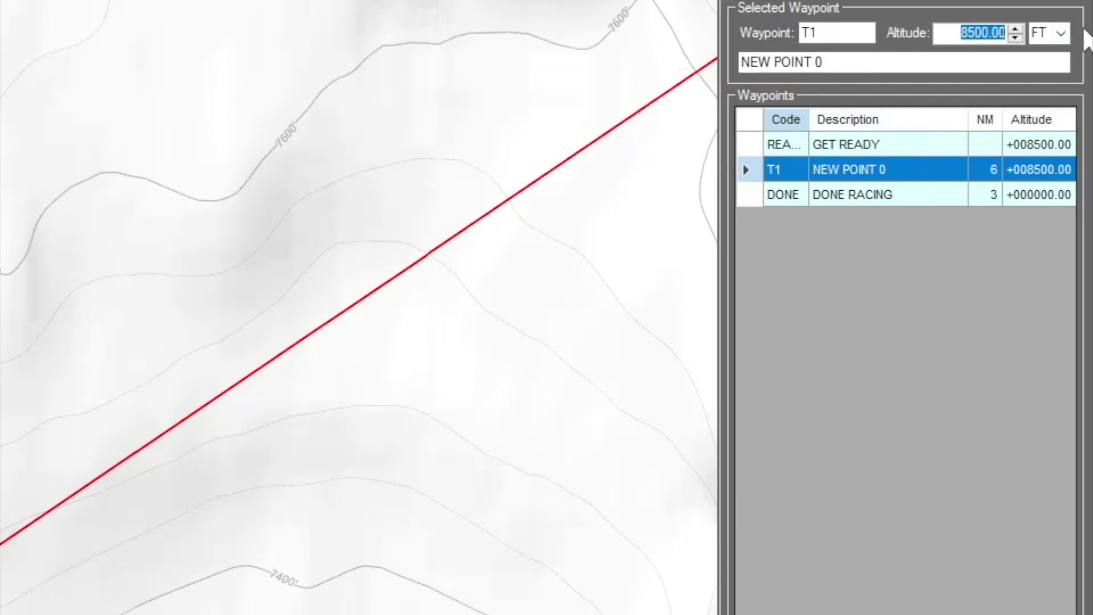
text(8)
key(Tab)
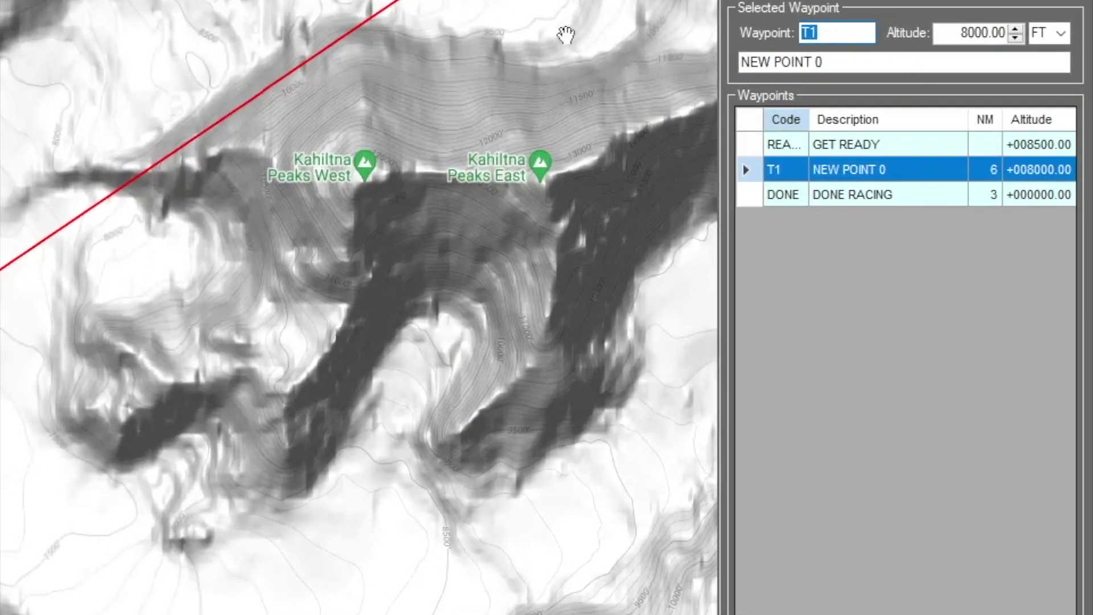
- Change the ID of waypoint T1 to START
text(s)
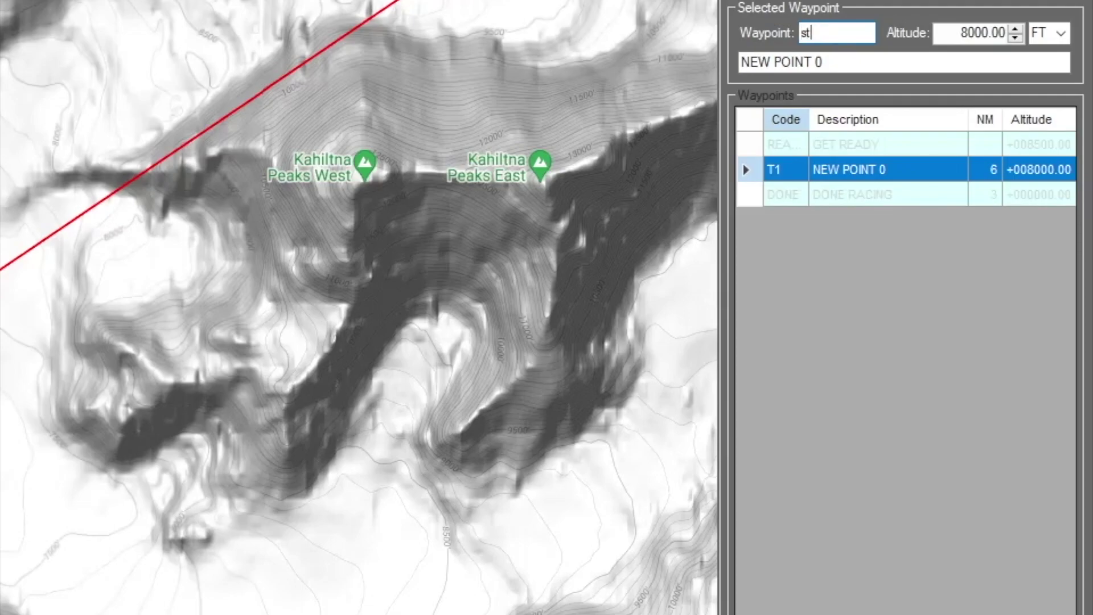
text(TART)
key(Return)
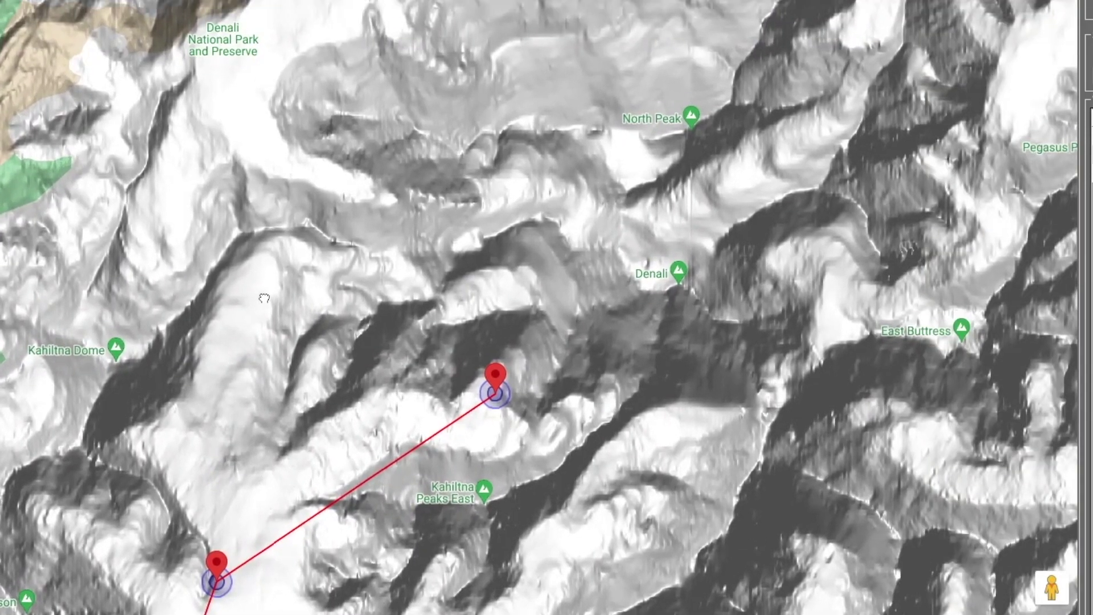
- Add waypoints on the ridge northeast of Kahiltna Dome and between North Peak and Denali at N63° 4' 58.6", W151° 1' 47.8"
drag(267, 238, 285, 339)
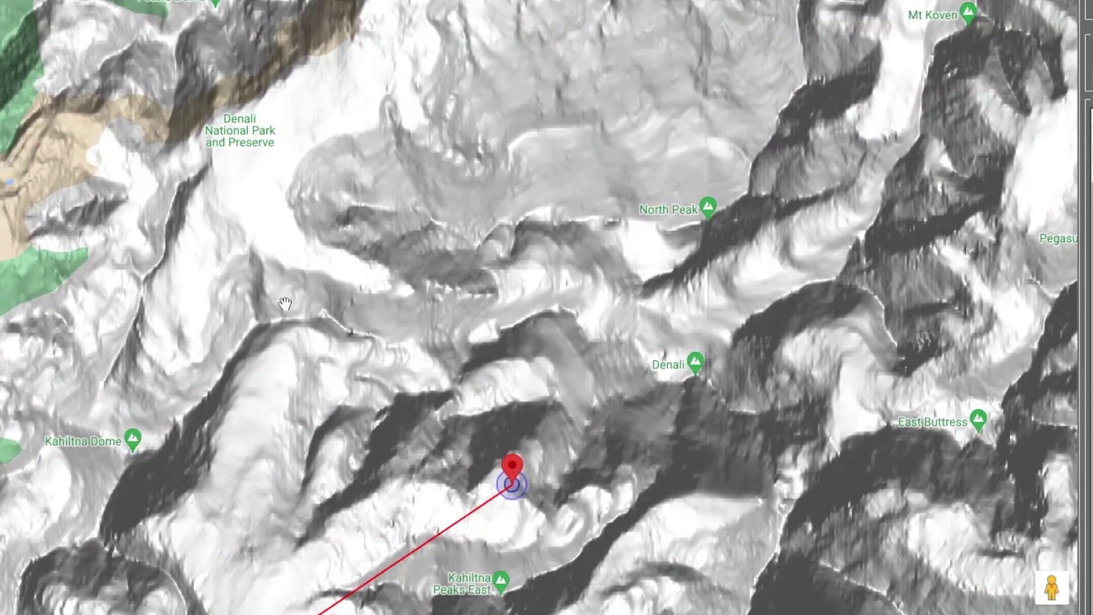
click(289, 326)
click(498, 367)
mouse_move(739, 391)
mouse_down()
mouse_move(159, 490)
mouse_move(256, 353)
mouse_move(432, 531)
mouse_up()
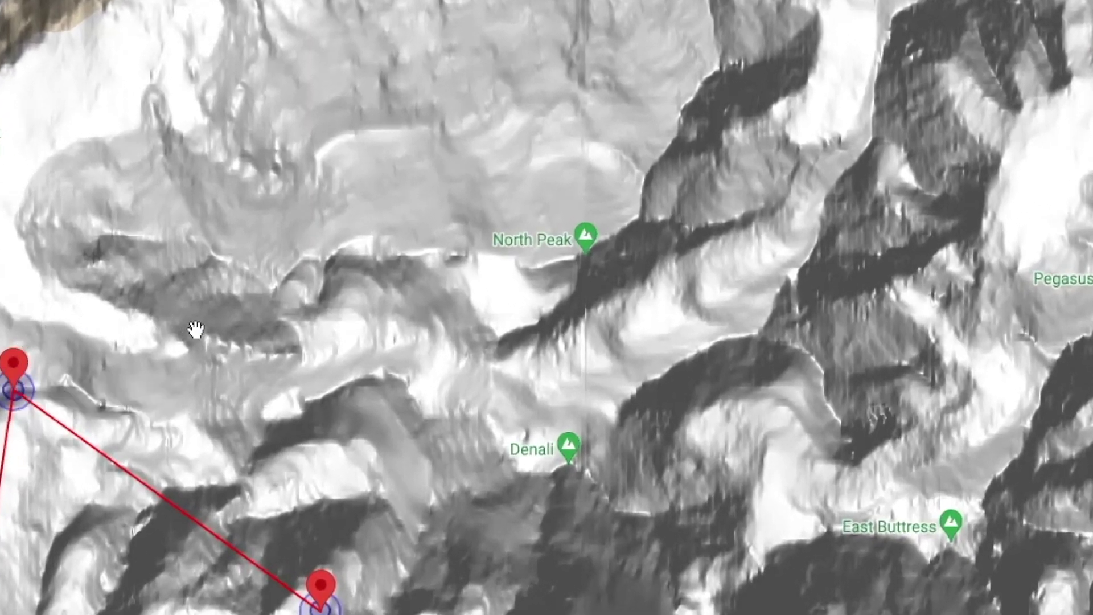
click(490, 360)
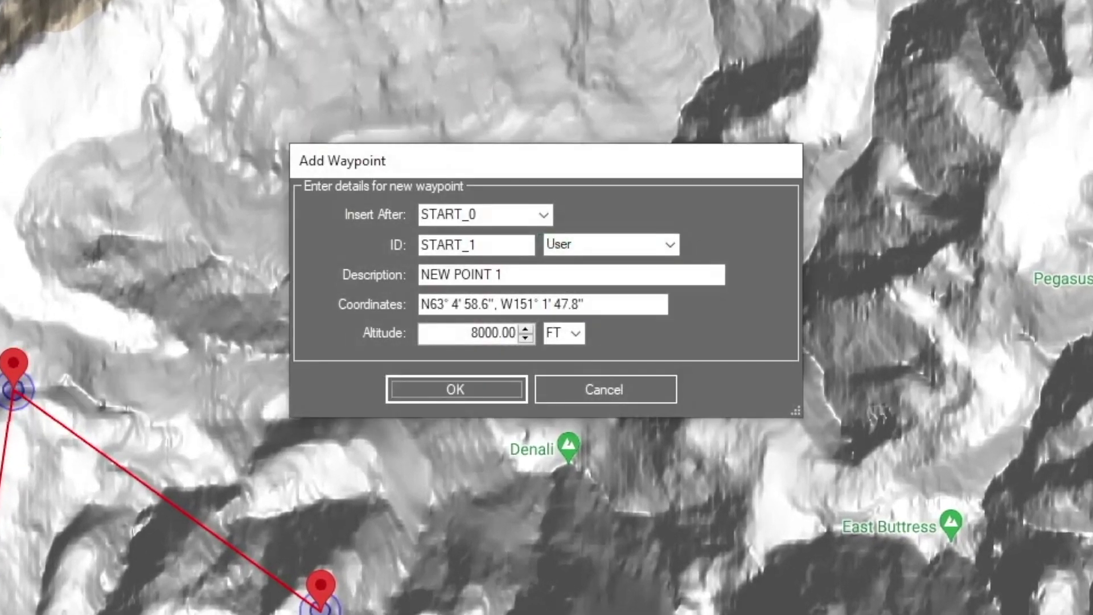
click(484, 393)
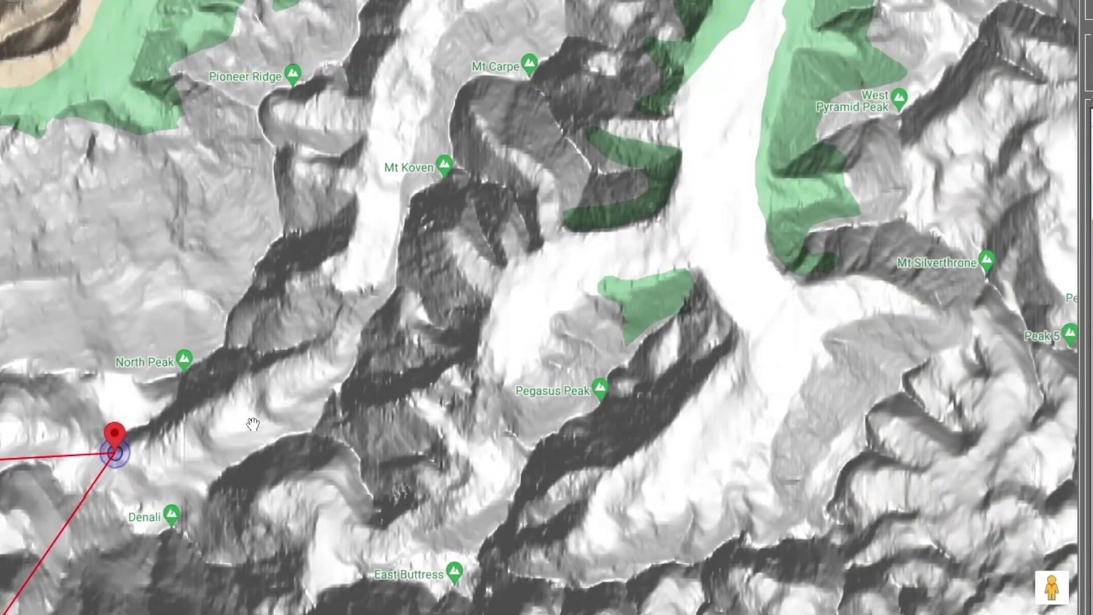
- Add two more circuit waypoints, one beside Mt Koven and one on the glacier west of Mt Silverthrone
drag(378, 212, 370, 435)
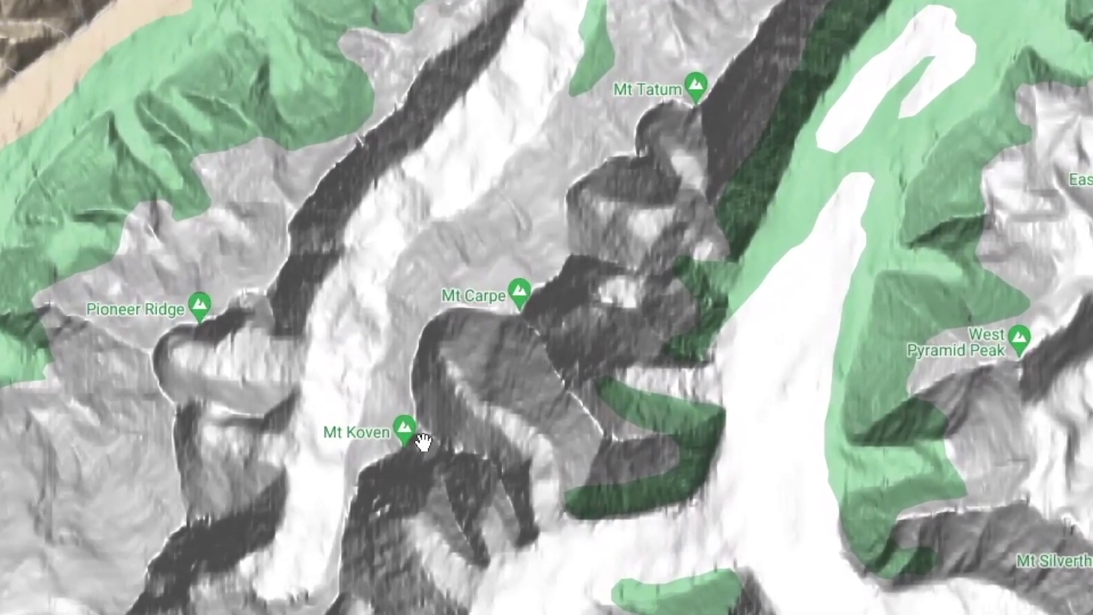
click(422, 441)
click(455, 378)
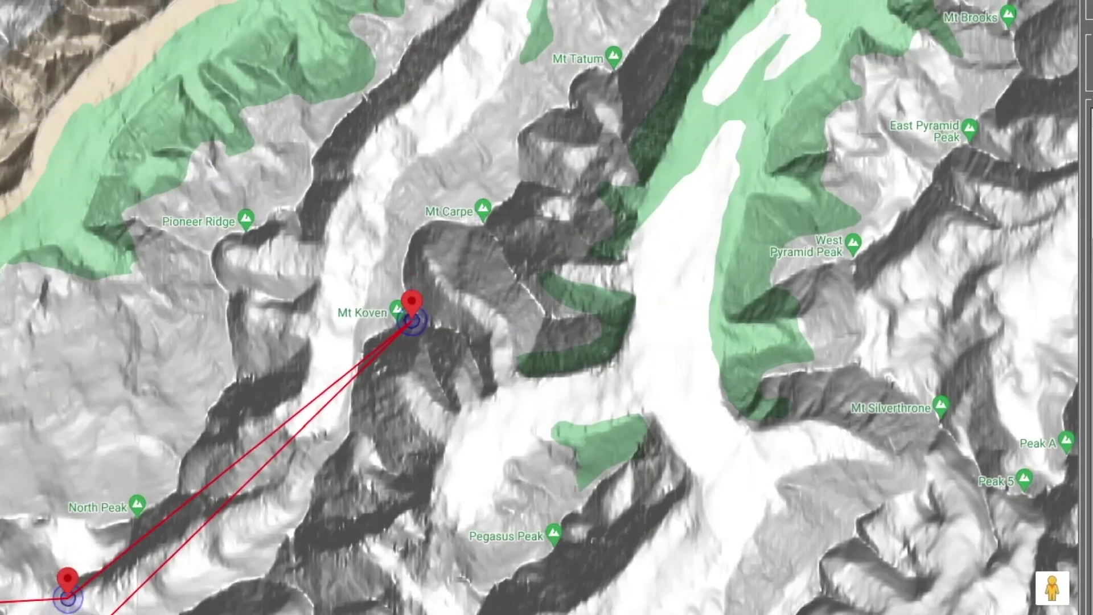
mouse_move(695, 609)
mouse_down()
mouse_move(640, 234)
mouse_move(402, 322)
mouse_up()
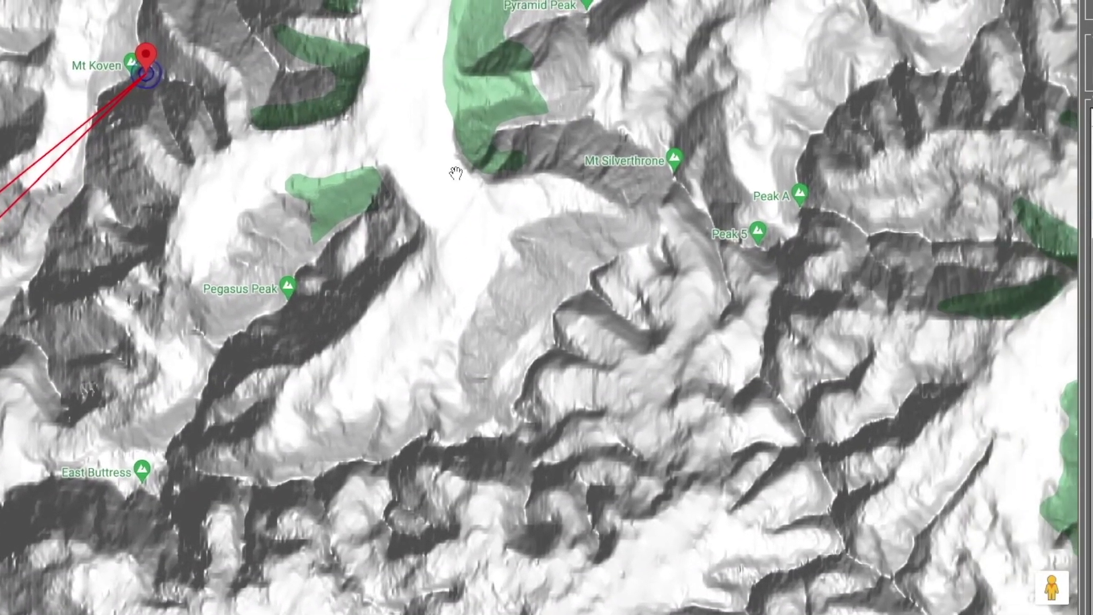
click(455, 171)
click(481, 366)
- Add the next circuit waypoint on the ridge just east of East Buttress
drag(246, 558, 367, 165)
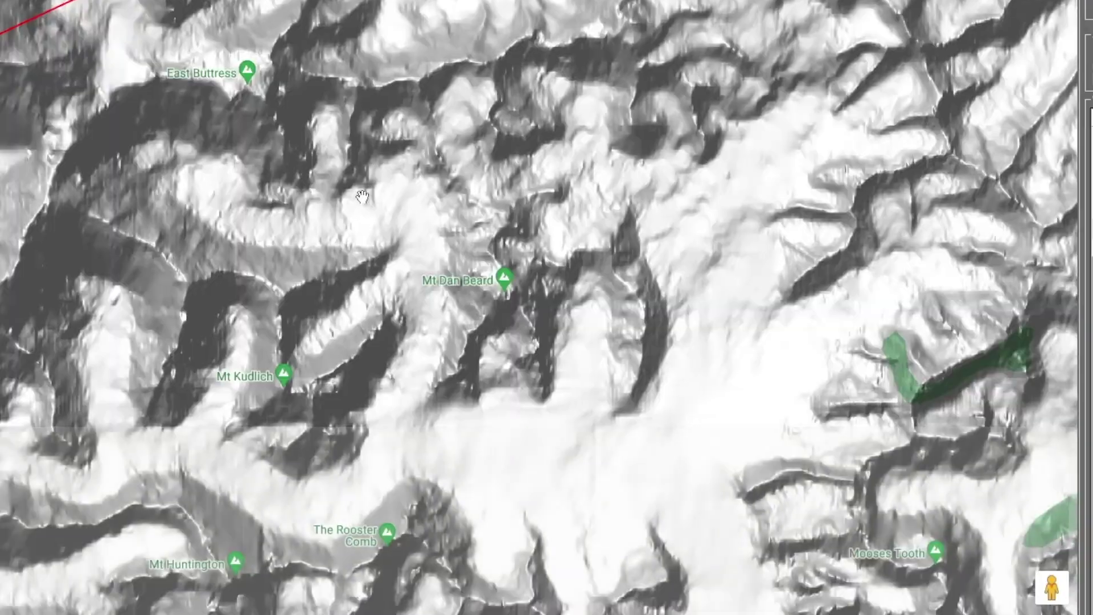
drag(257, 214, 304, 350)
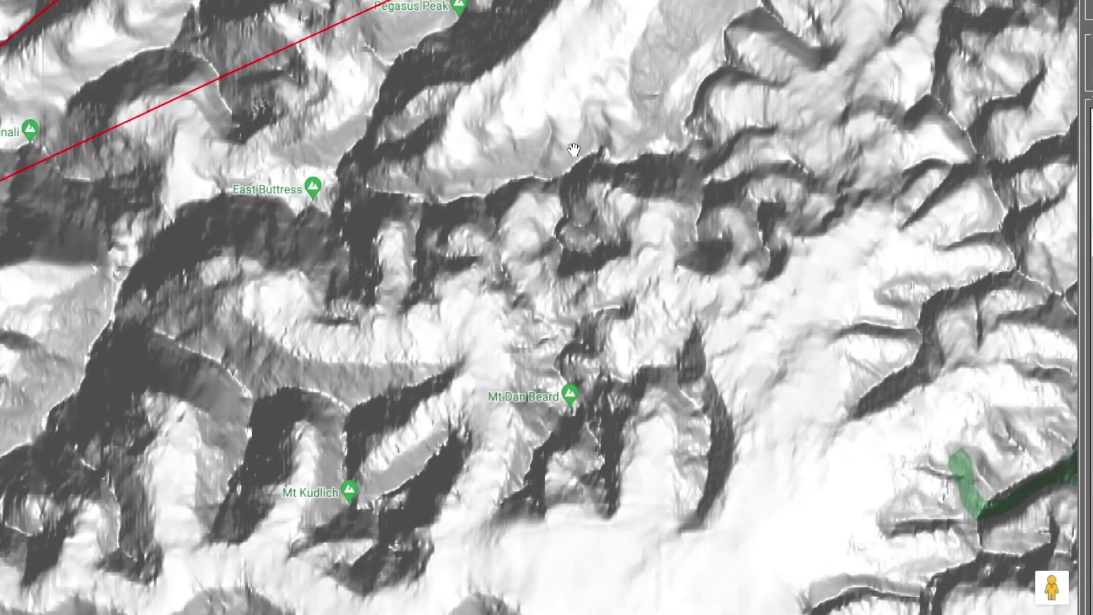
click(353, 199)
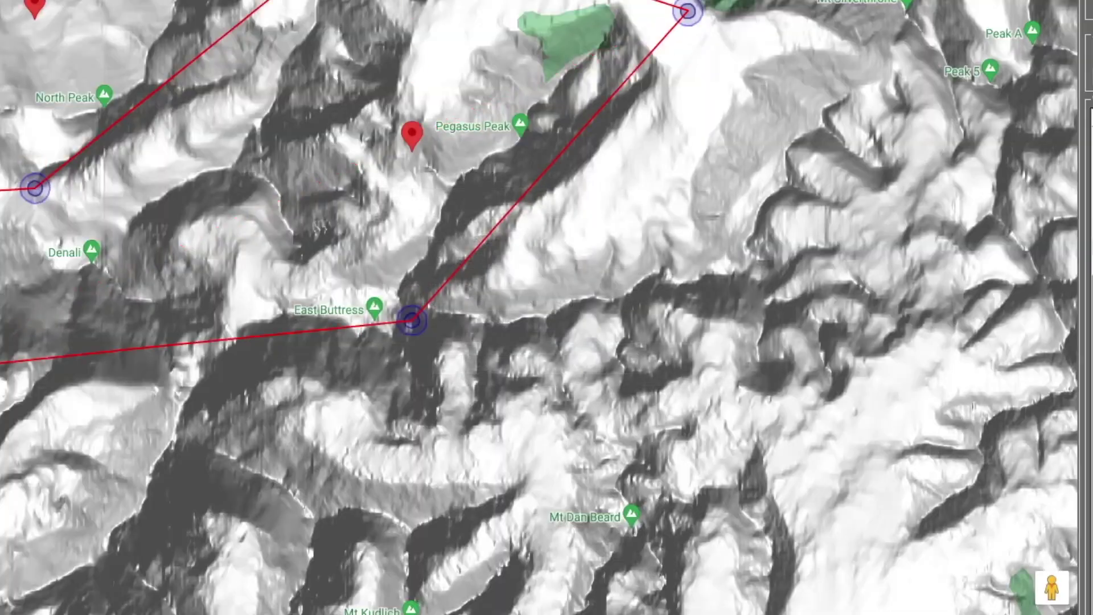
click(446, 367)
- Move the East Buttress waypoint south to the valley just west of Mt Dan Beard, and add another waypoint beside Kahiltna Queen
mouse_move(130, 456)
mouse_down()
mouse_move(189, 575)
mouse_move(602, 384)
mouse_up()
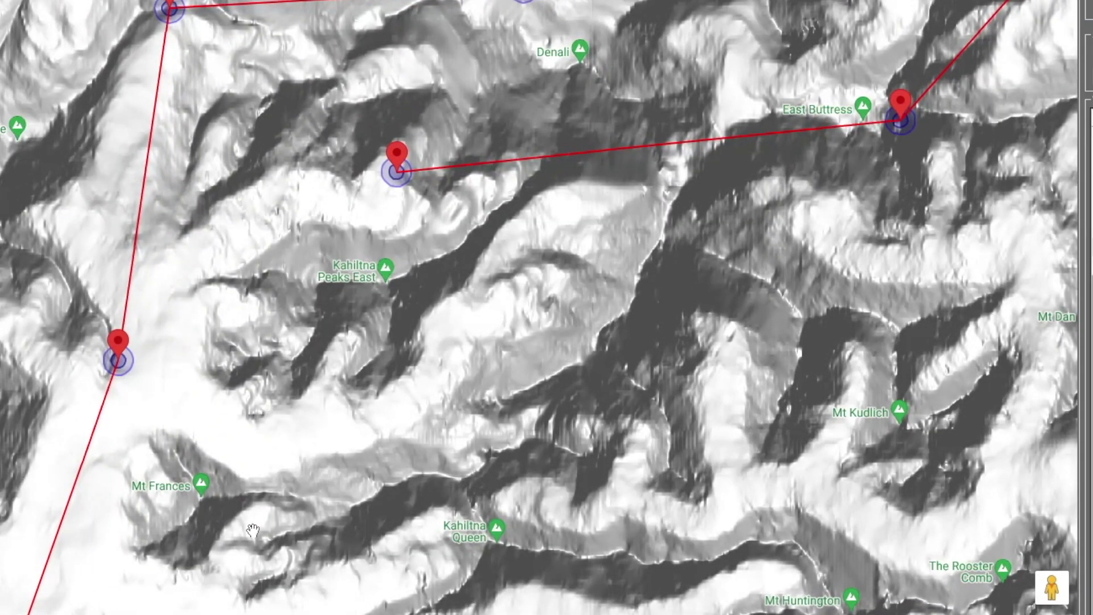
drag(254, 524, 254, 241)
drag(501, 361, 182, 458)
drag(728, 98, 656, 161)
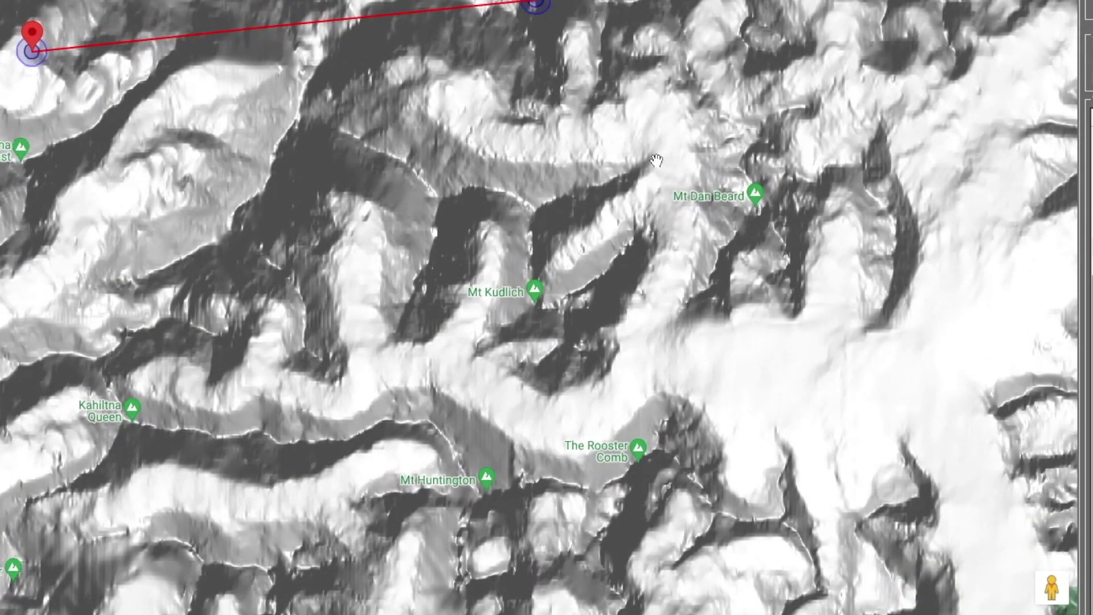
drag(509, 96, 556, 144)
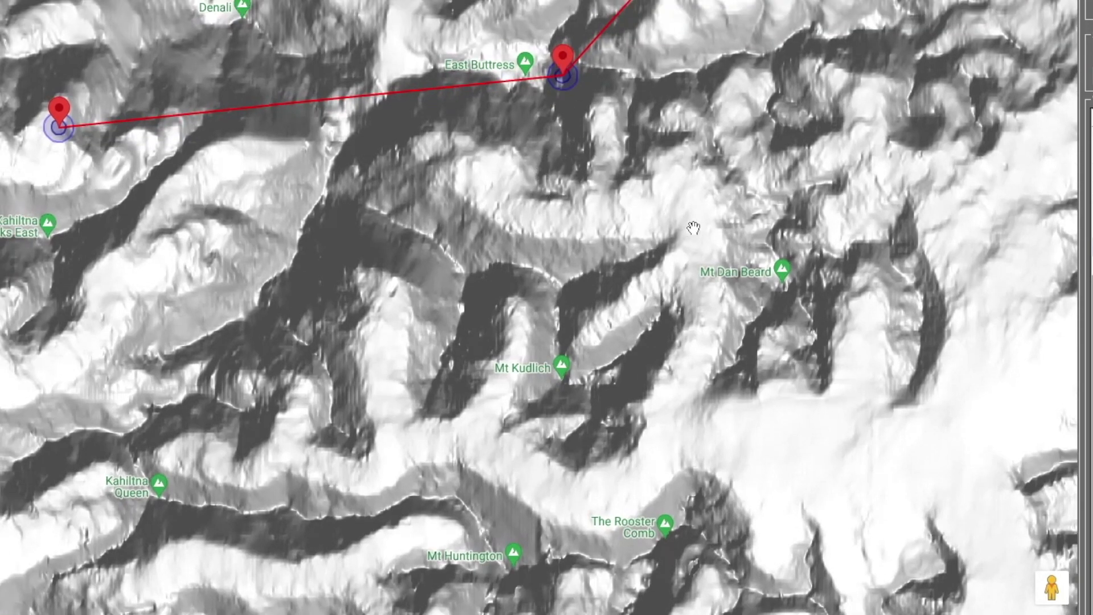
drag(799, 118, 449, 397)
mouse_move(215, 348)
mouse_down()
mouse_move(358, 526)
mouse_move(343, 573)
mouse_move(331, 569)
mouse_up()
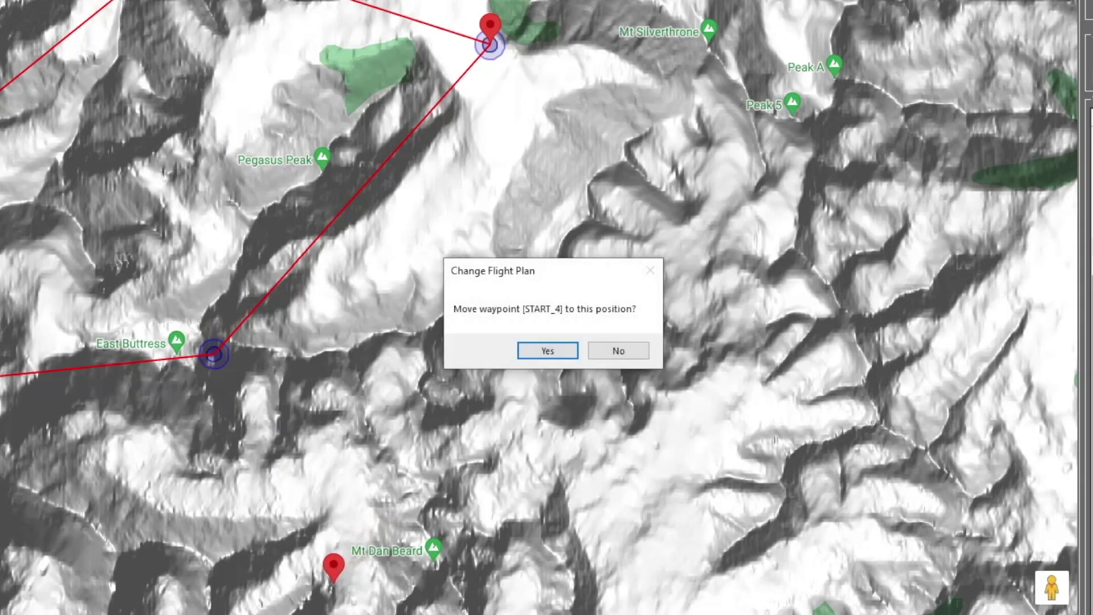
click(541, 350)
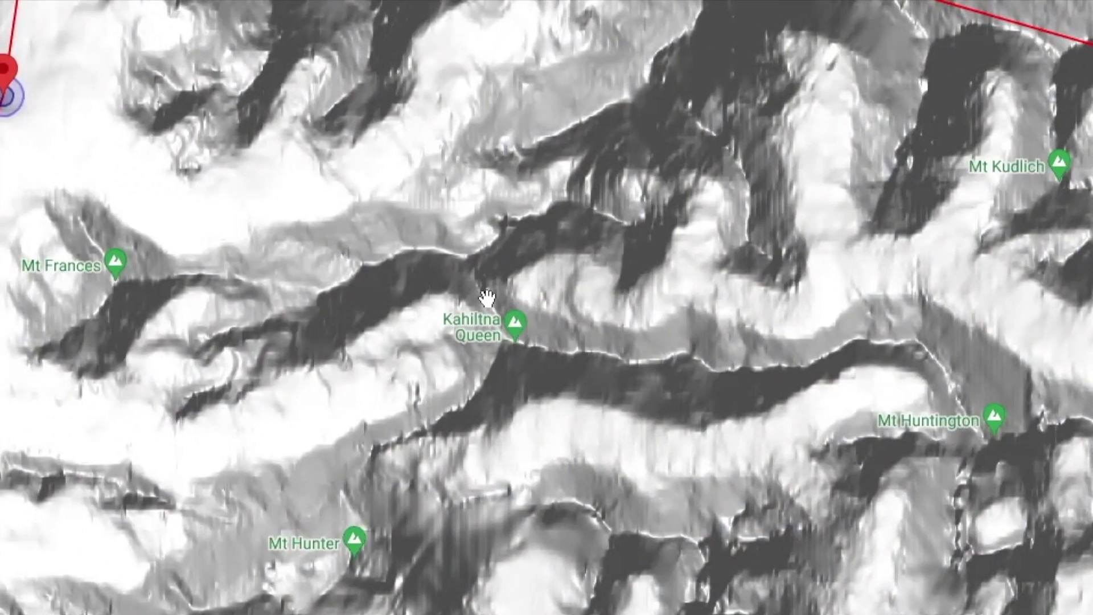
click(486, 297)
click(438, 501)
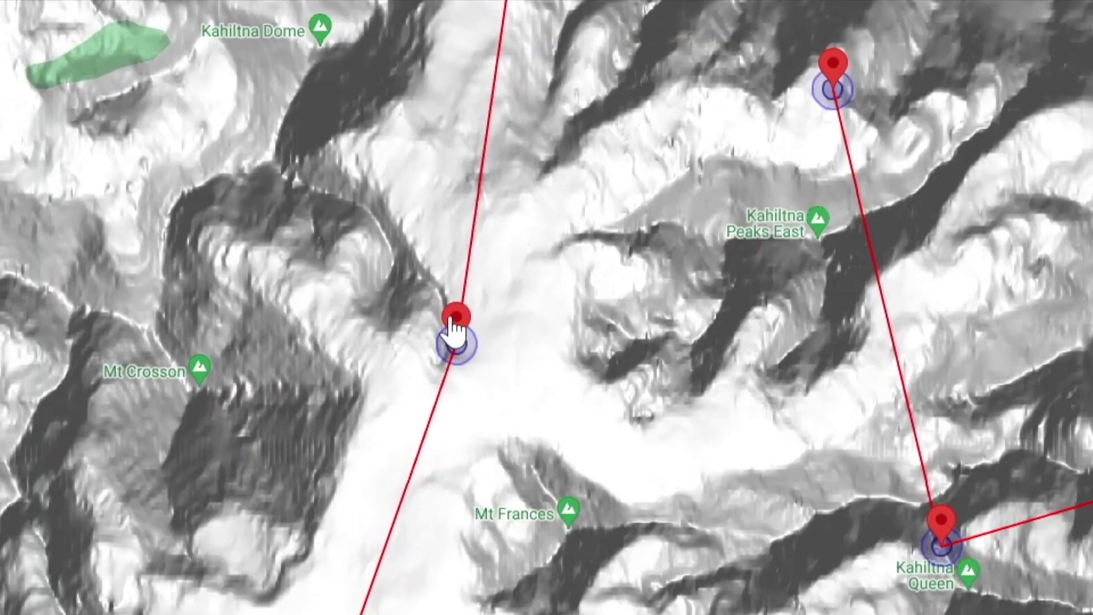
- Close the circuit with a waypoint beside the existing one northwest of Mt Frances, at N63° 0' 44.4", W151° 11' 25.4" and 8000 ft
drag(529, 557, 779, 348)
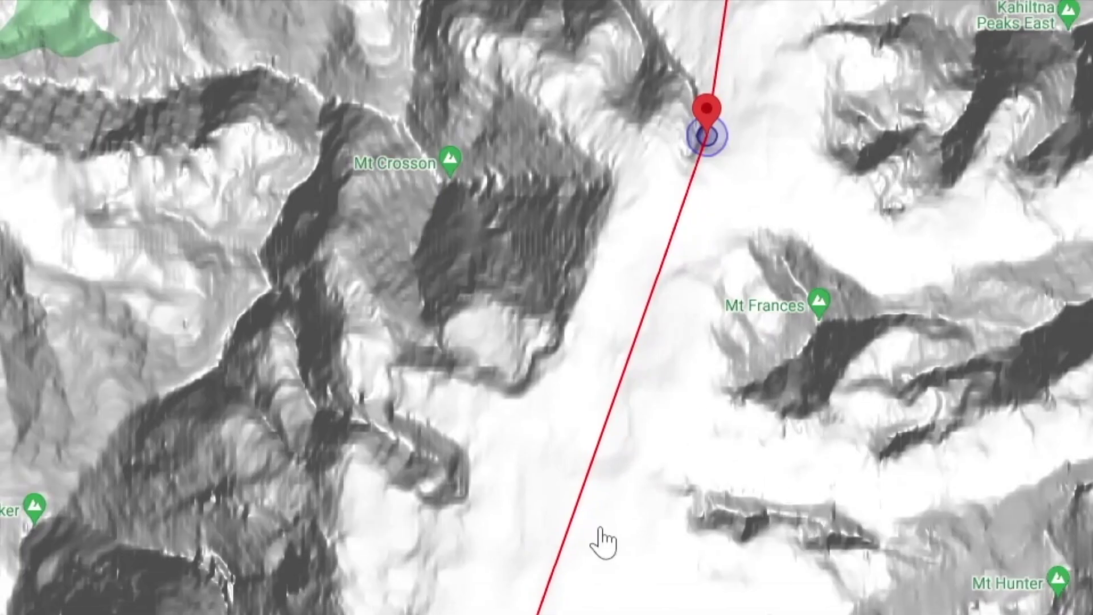
drag(707, 377, 326, 431)
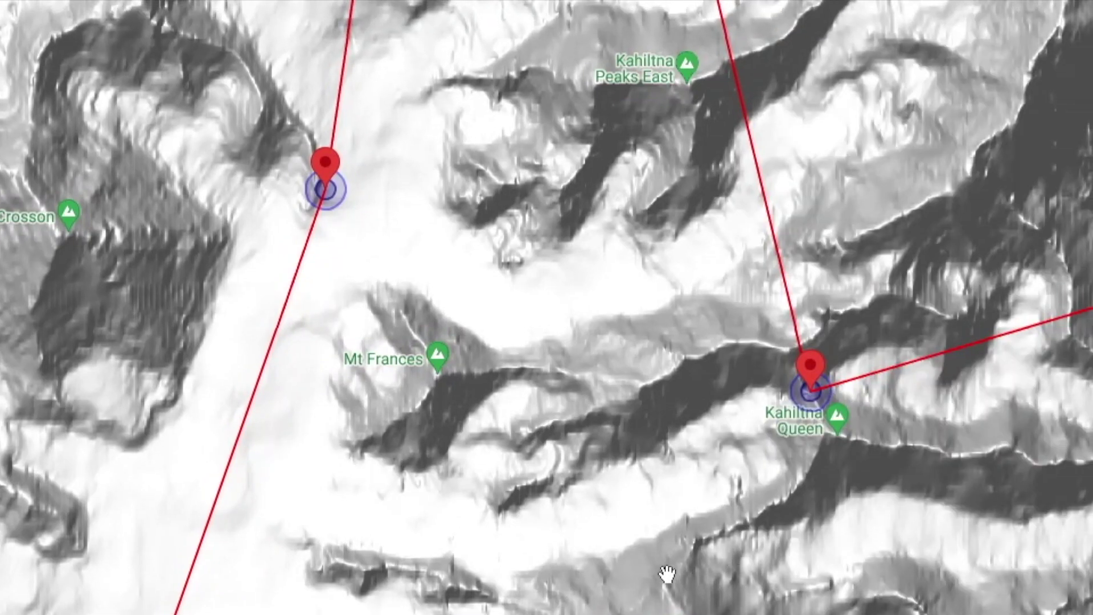
click(342, 200)
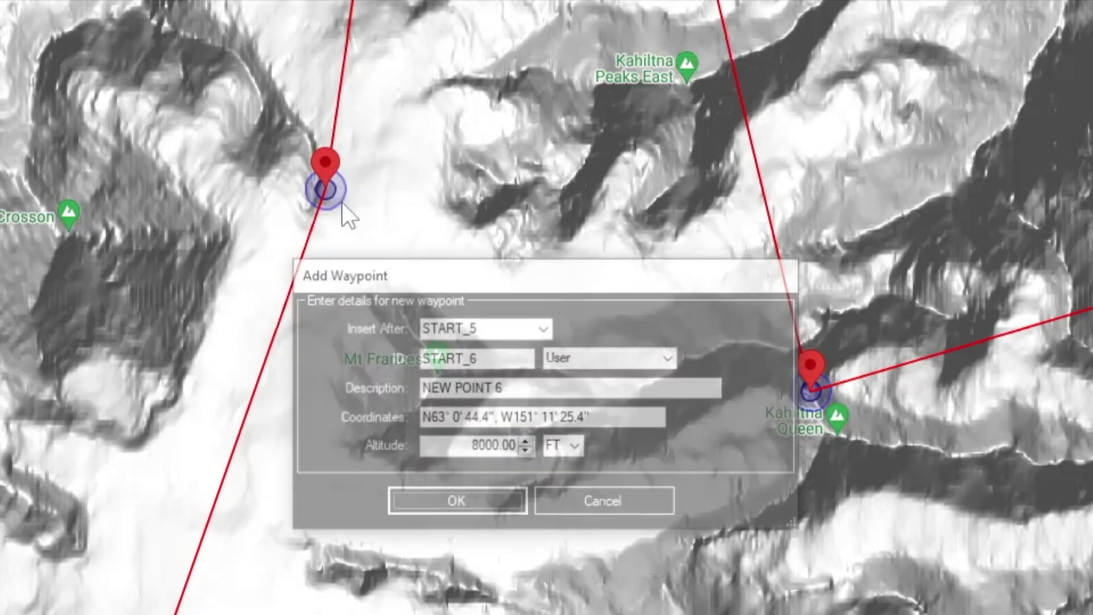
click(456, 505)
- Examine the whole Denali circuit and the surrounding terrain, from the Kahiltna glacier to the ranges around Mt Mather
scroll(393, 364, down, 1)
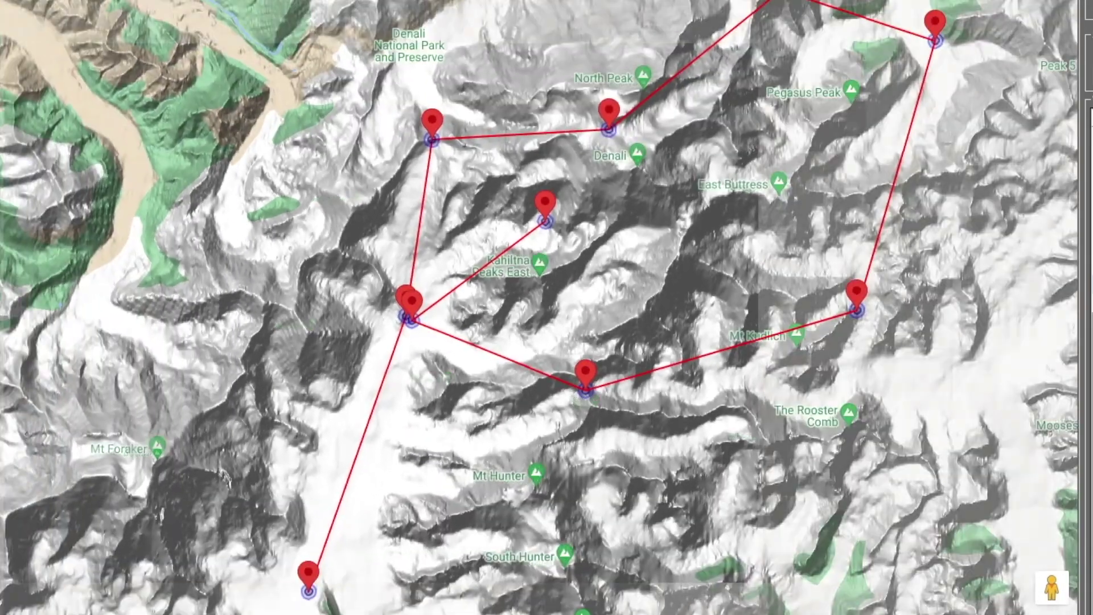
drag(868, 416, 534, 525)
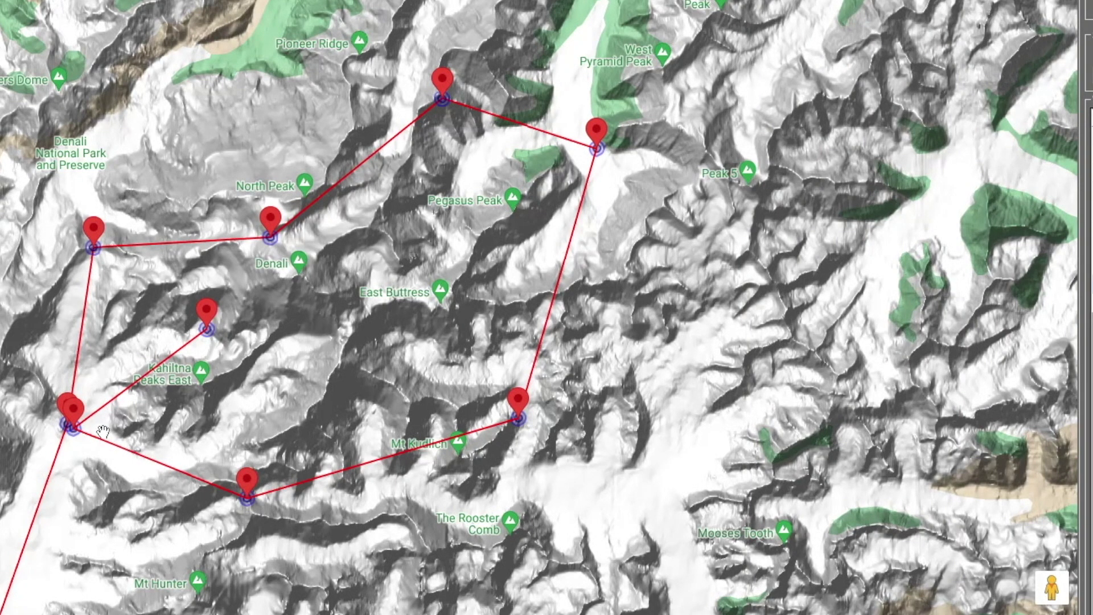
drag(689, 504, 704, 252)
scroll(412, 315, down, 3)
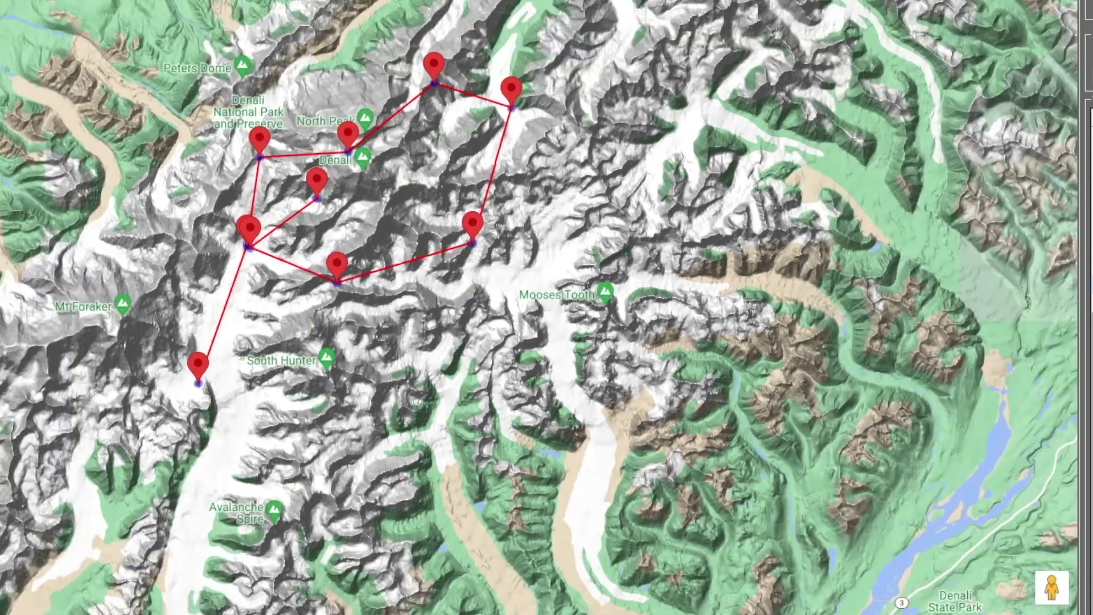
drag(467, 479, 514, 331)
drag(237, 575, 192, 34)
drag(230, 247, 242, 561)
drag(215, 46, 251, 555)
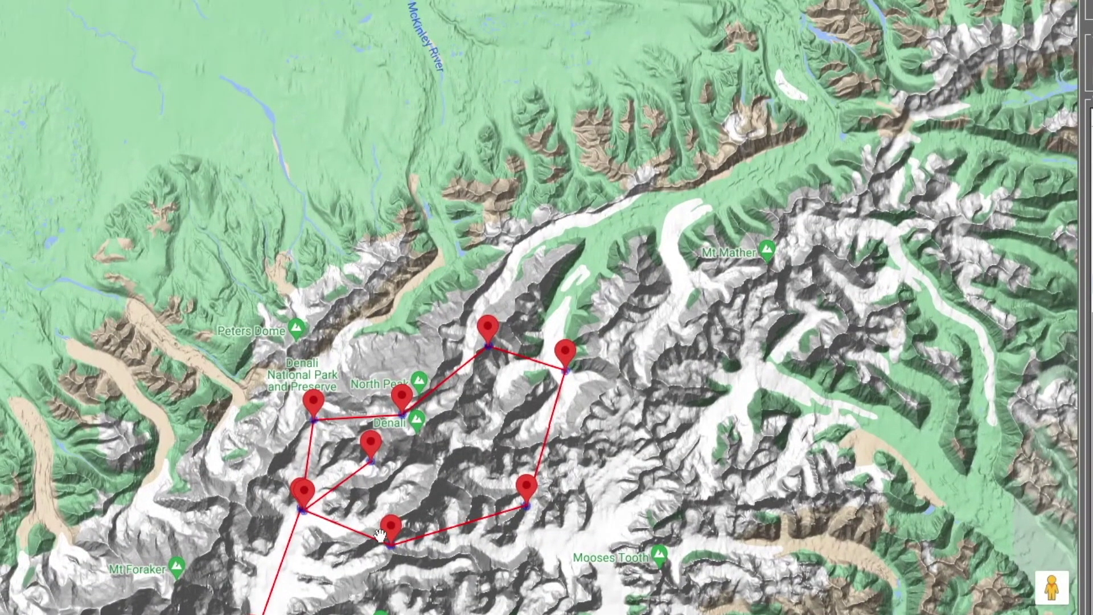
drag(690, 211, 227, 374)
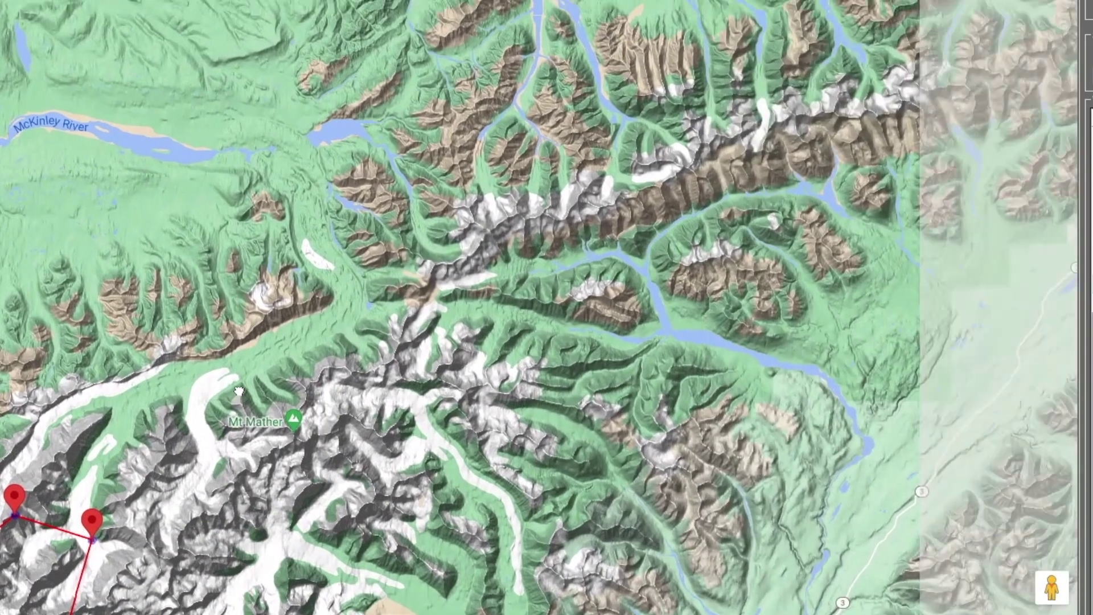
drag(297, 356, 556, 333)
drag(216, 510, 365, 88)
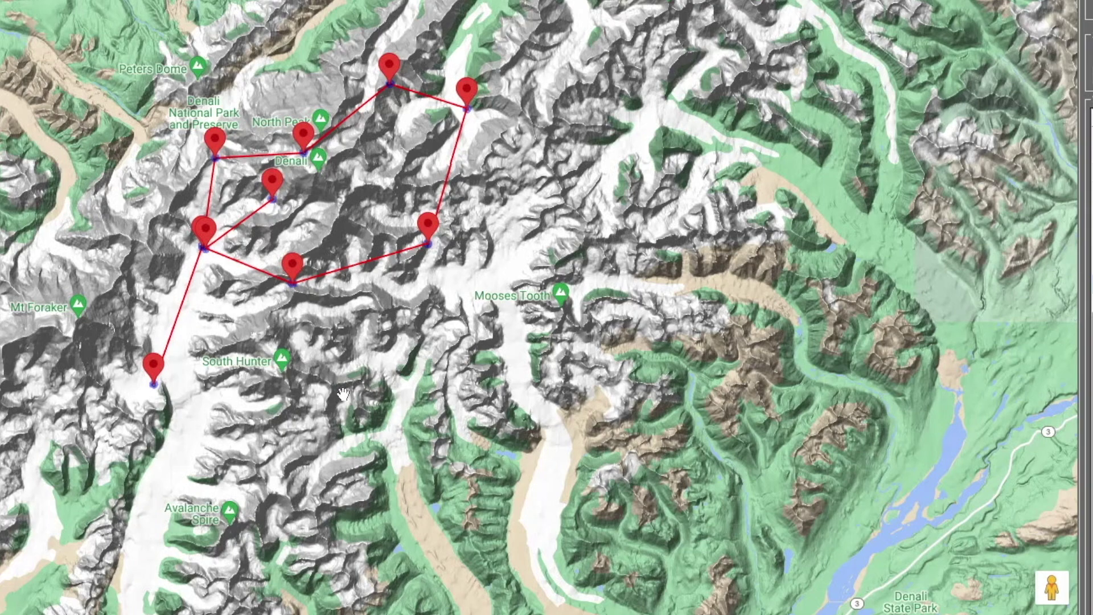
drag(341, 394, 312, 538)
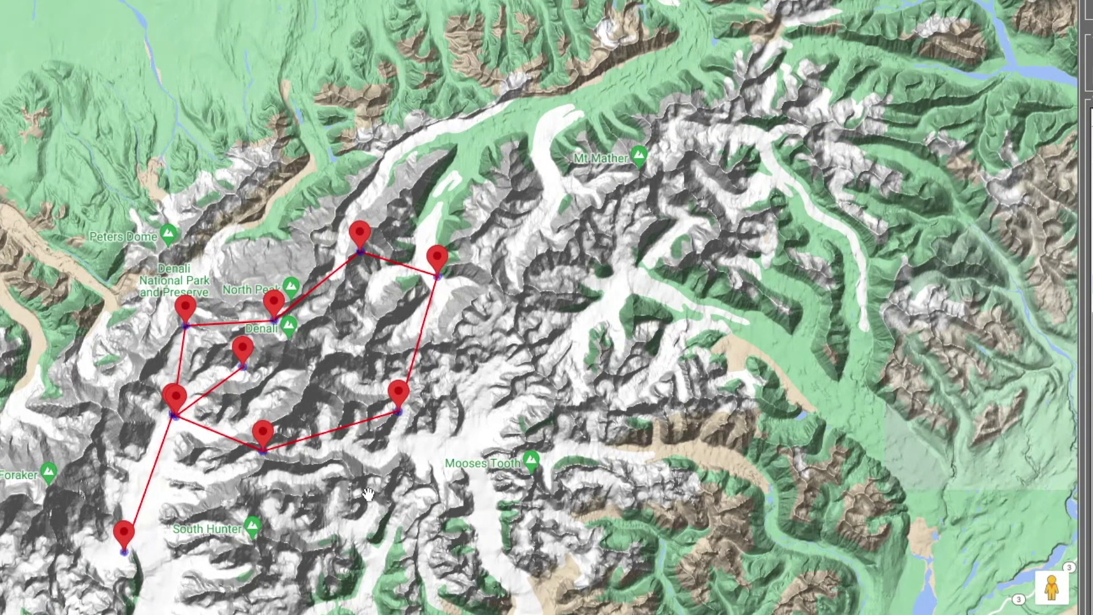
scroll(413, 307, up, 5)
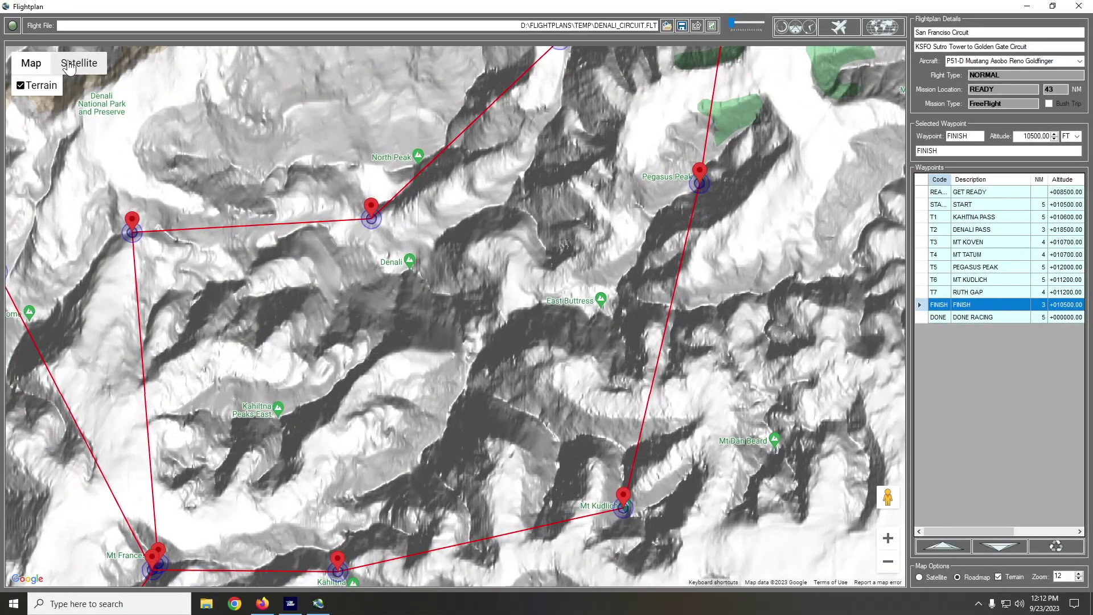
- Compare the named Denali circuit on satellite imagery and on the terrain map, checking how its legs pass the peaks
click(79, 63)
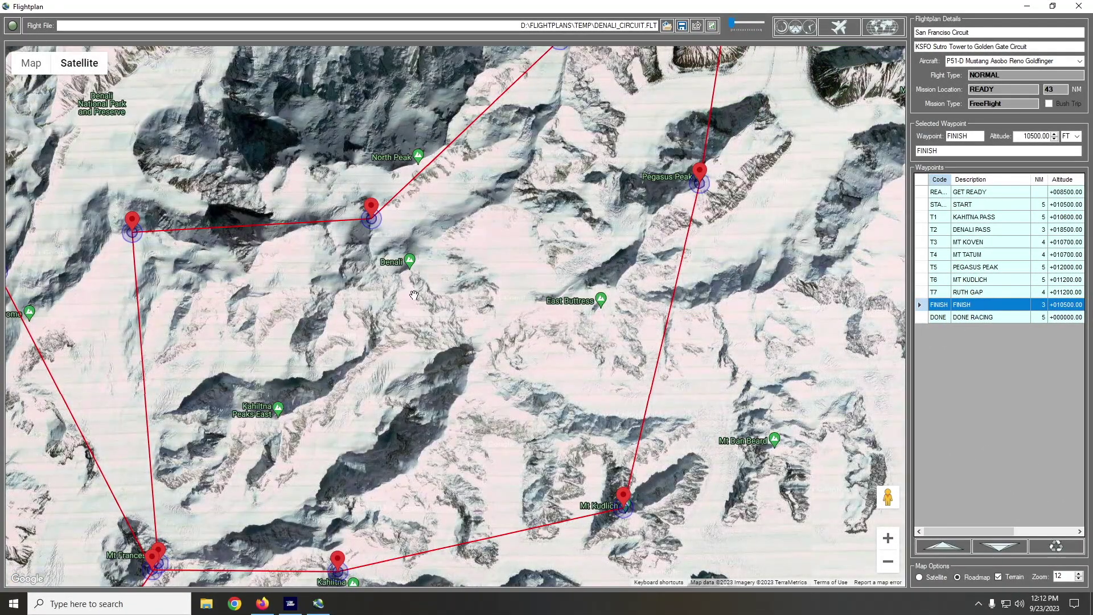
click(888, 562)
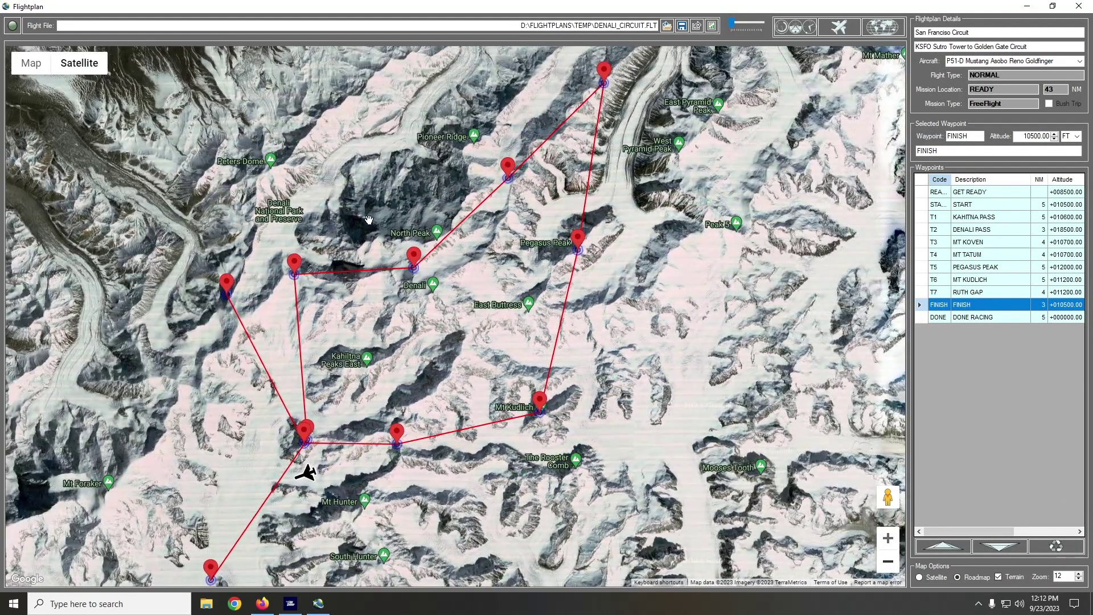
click(31, 63)
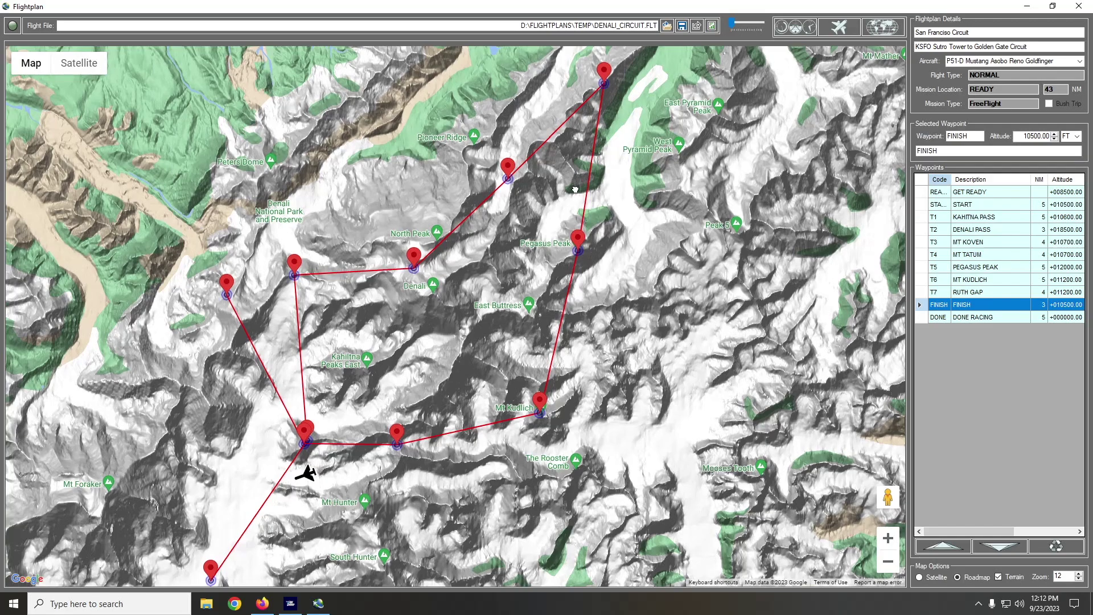
drag(574, 187, 551, 286)
drag(239, 552, 345, 415)
drag(625, 294, 534, 301)
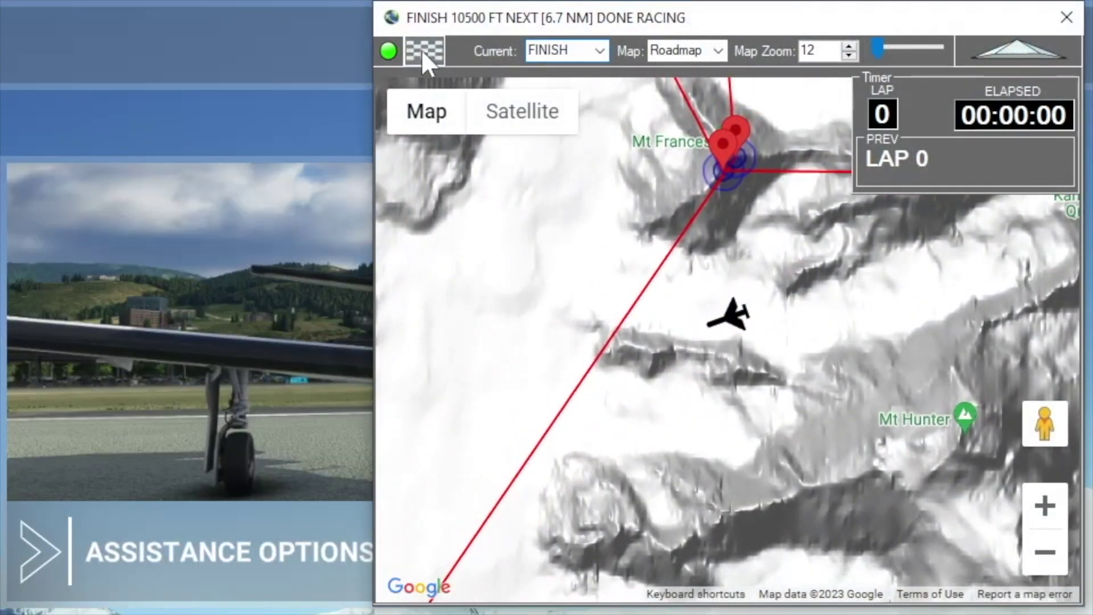
- Set up a new race that uploads the current flight plan as its course, and open the race title for editing
click(421, 50)
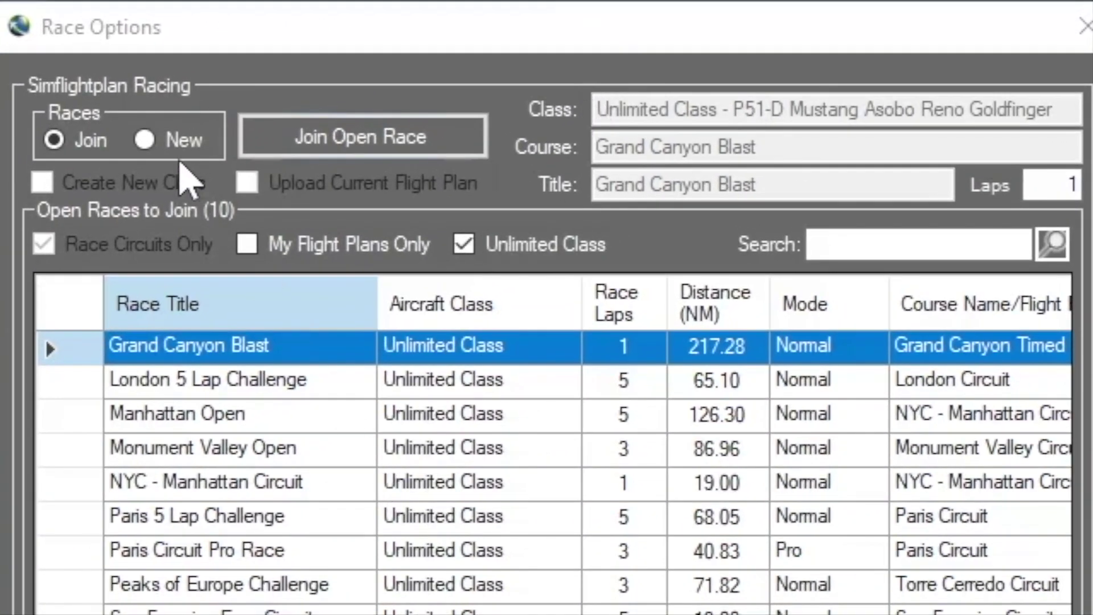
click(190, 139)
click(247, 182)
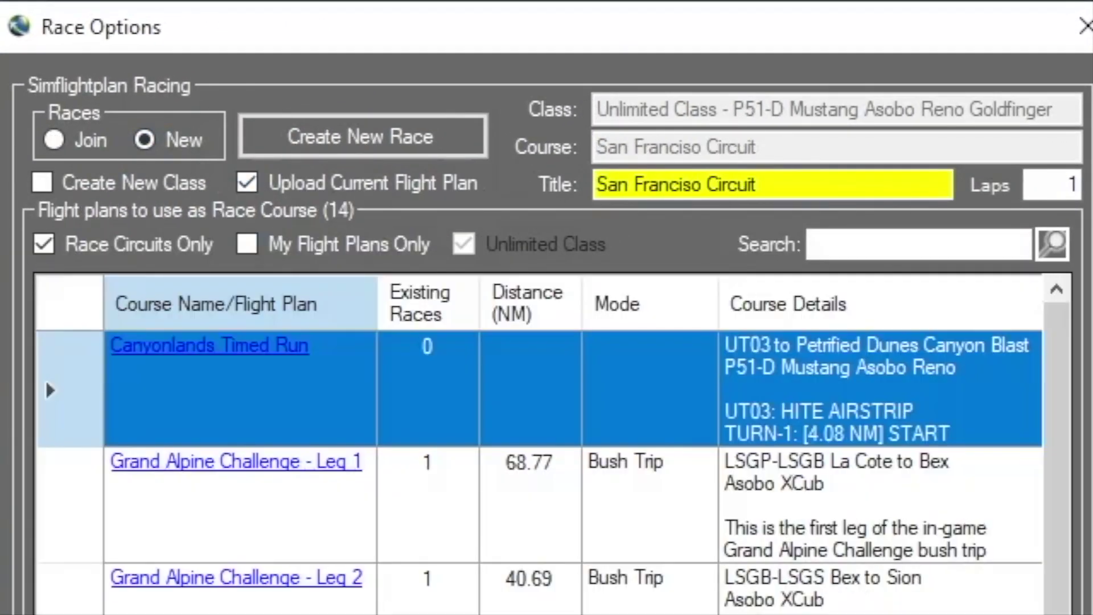
double_click(731, 184)
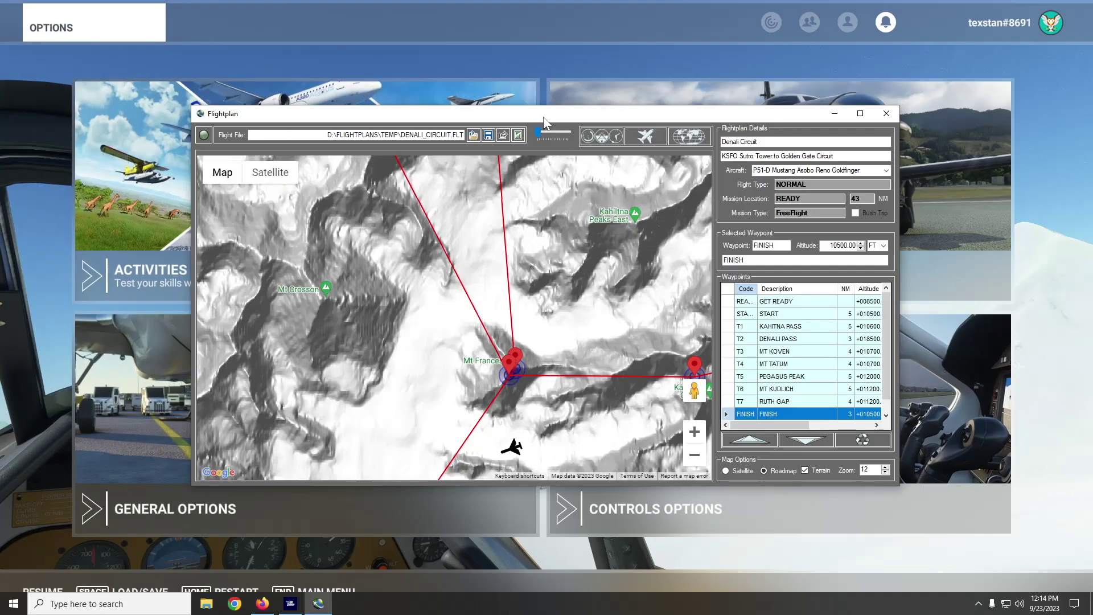
- Switch to Firefox, search the web for "united flight status" and open United Airlines' flight status page
drag(544, 118, 519, 125)
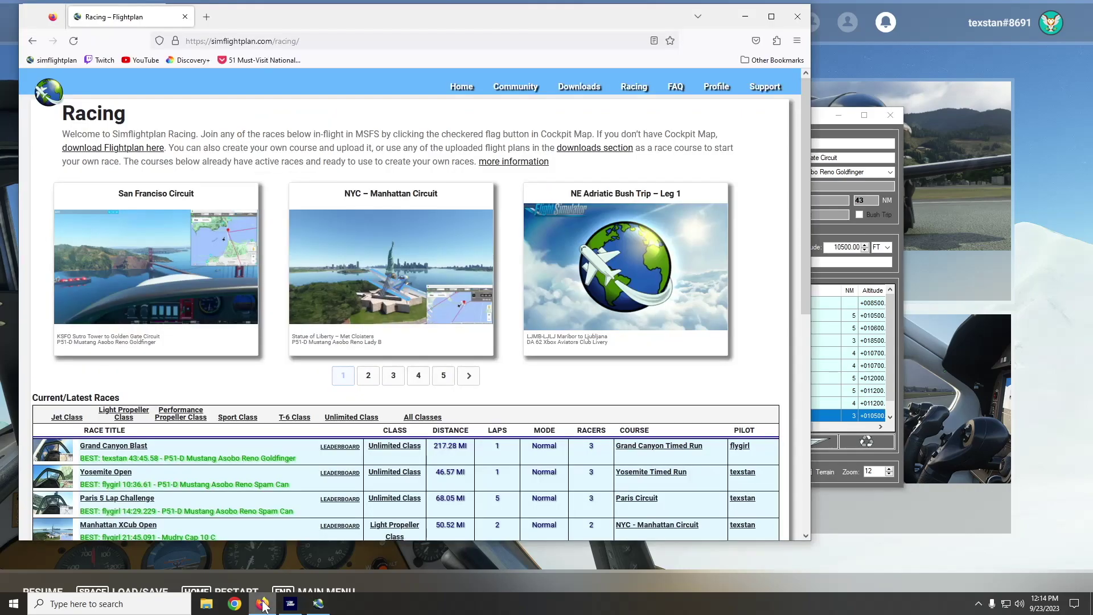
click(262, 603)
drag(455, 36, 548, 40)
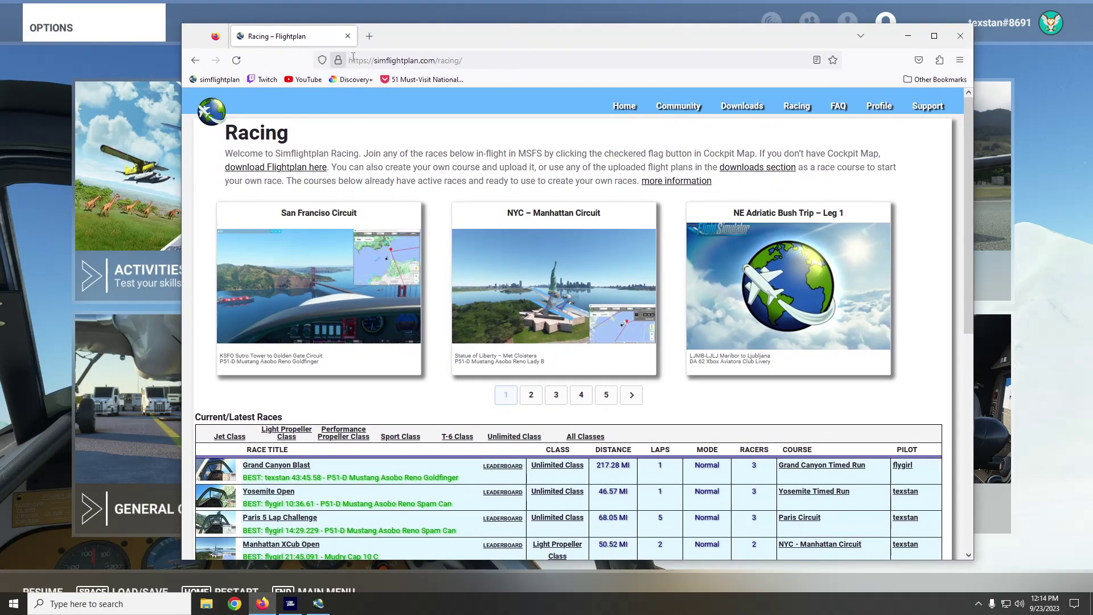
click(370, 61)
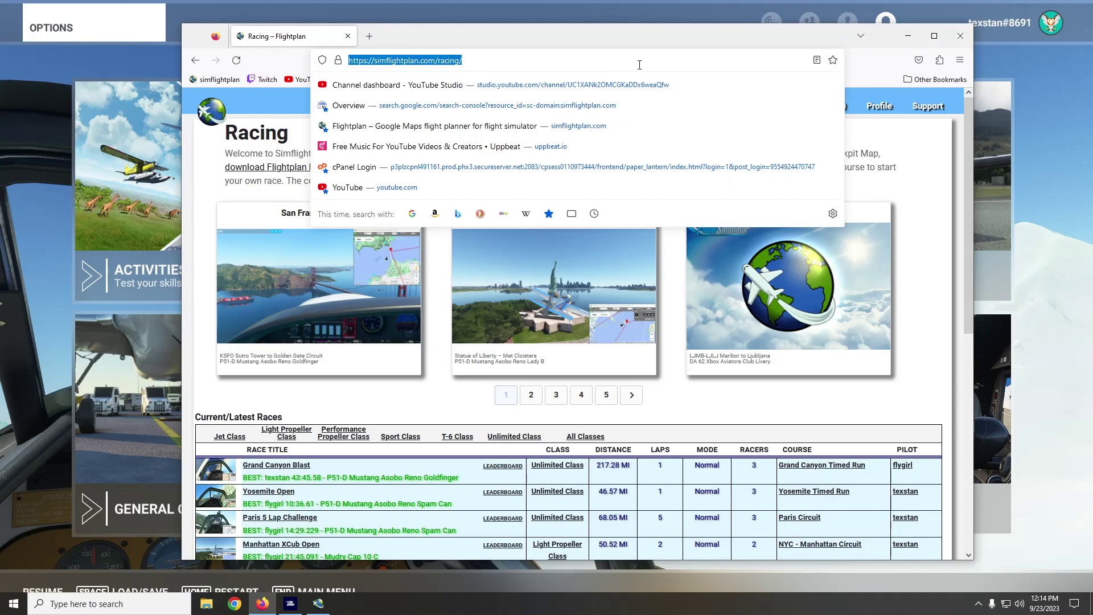
text(united flight status)
key(Return)
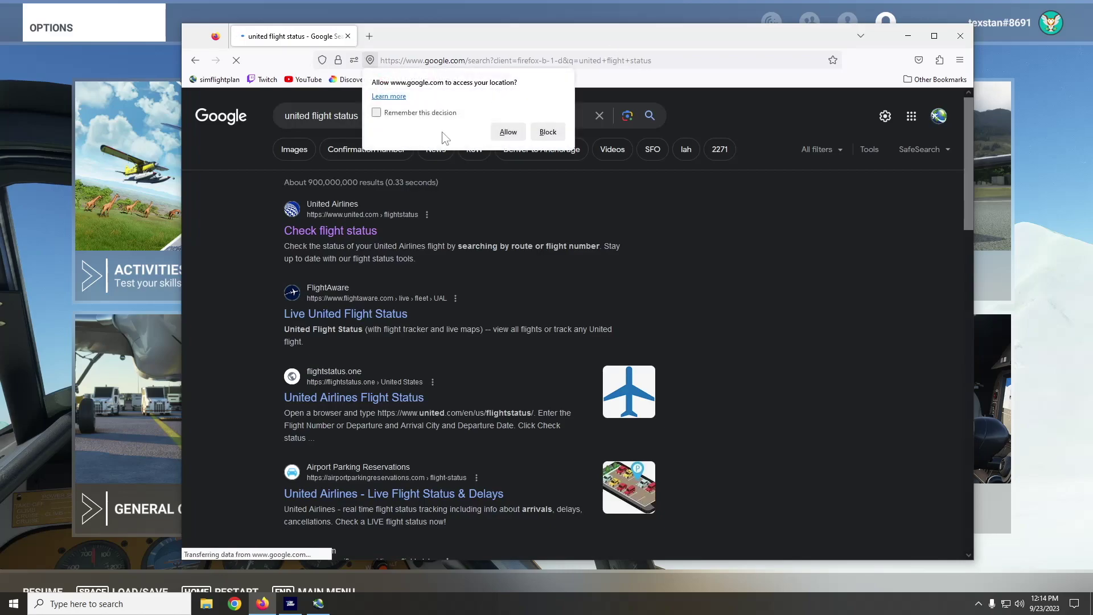
click(313, 232)
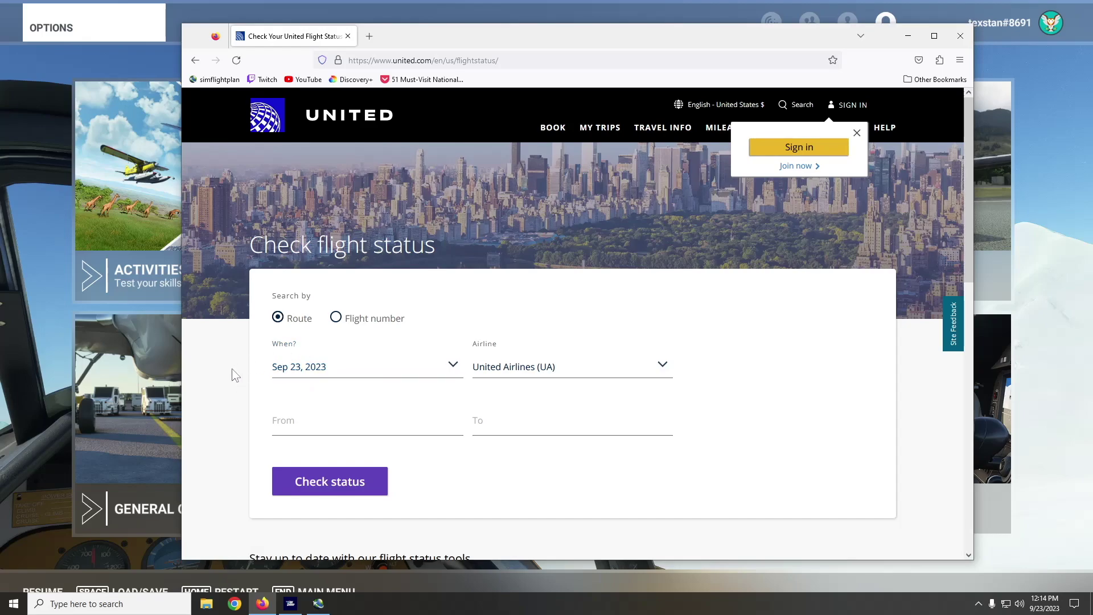
scroll(232, 367, down, 2)
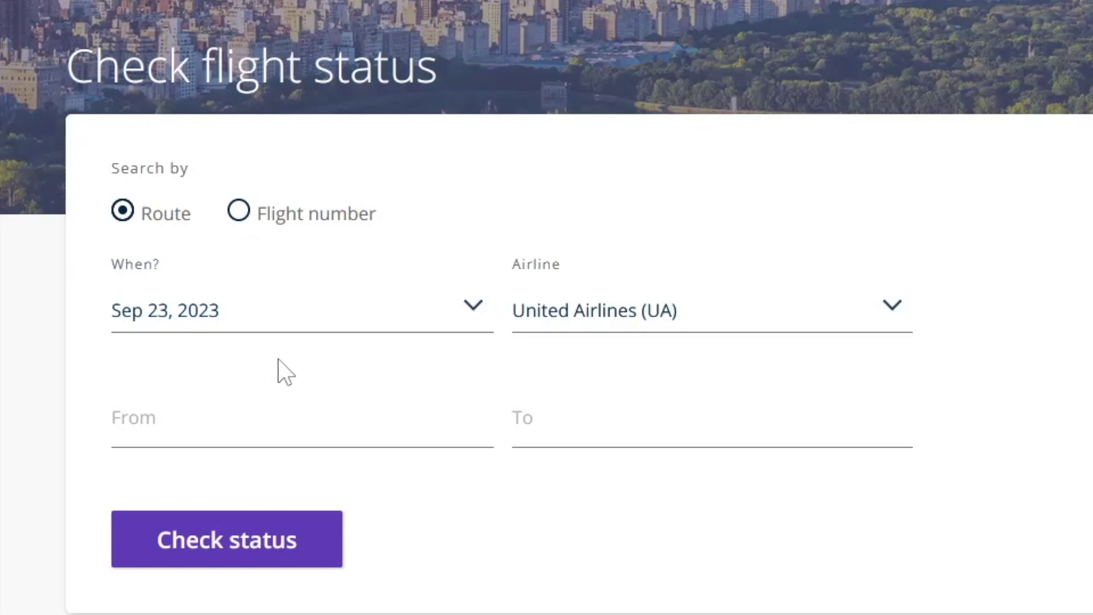
- Set the flight status route from Los Angeles LAX to San Francisco SFO
click(293, 381)
text(lazx)
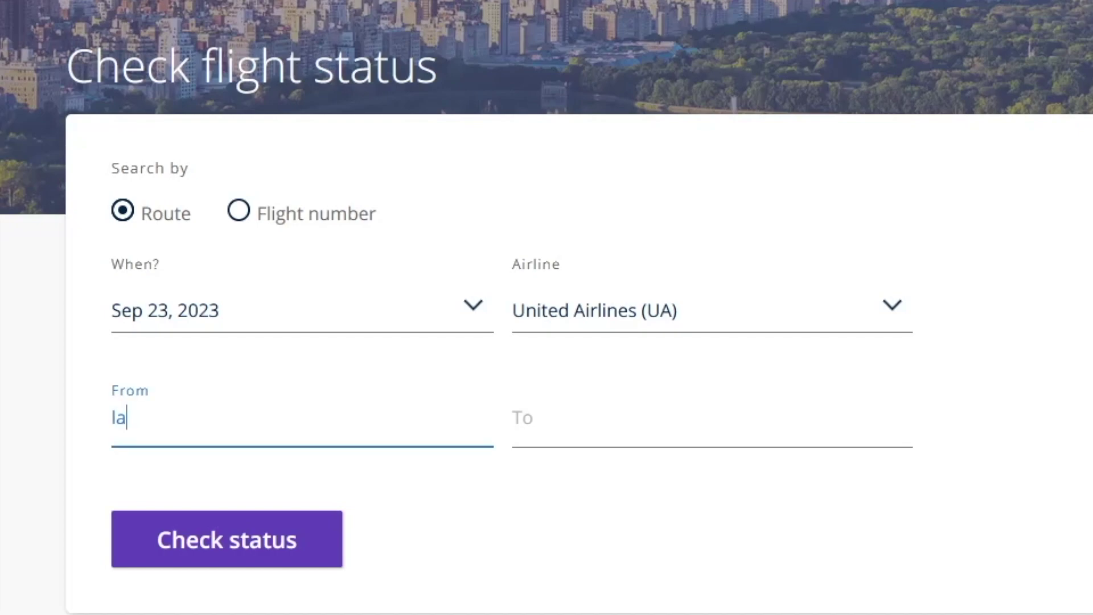
key(Tab)
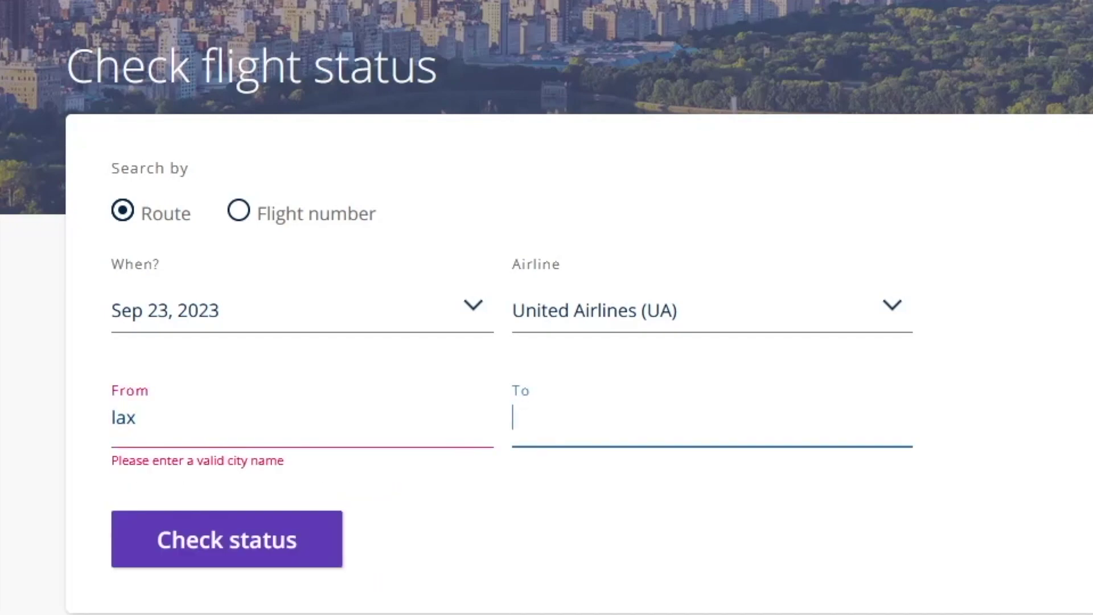
click(217, 426)
key(ctrl+a)
text(la)
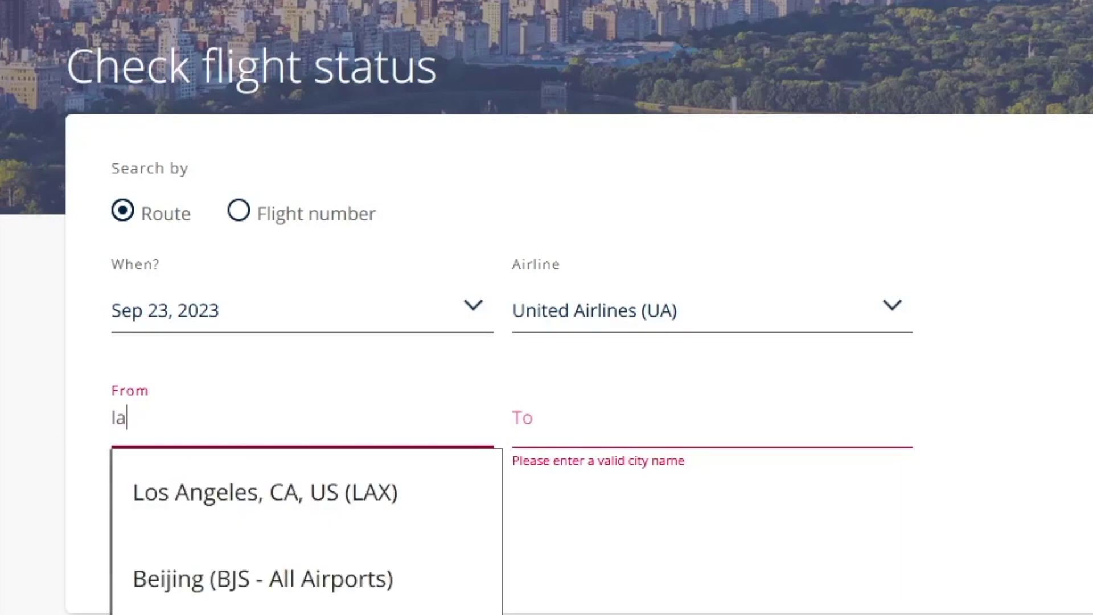
click(172, 501)
click(598, 437)
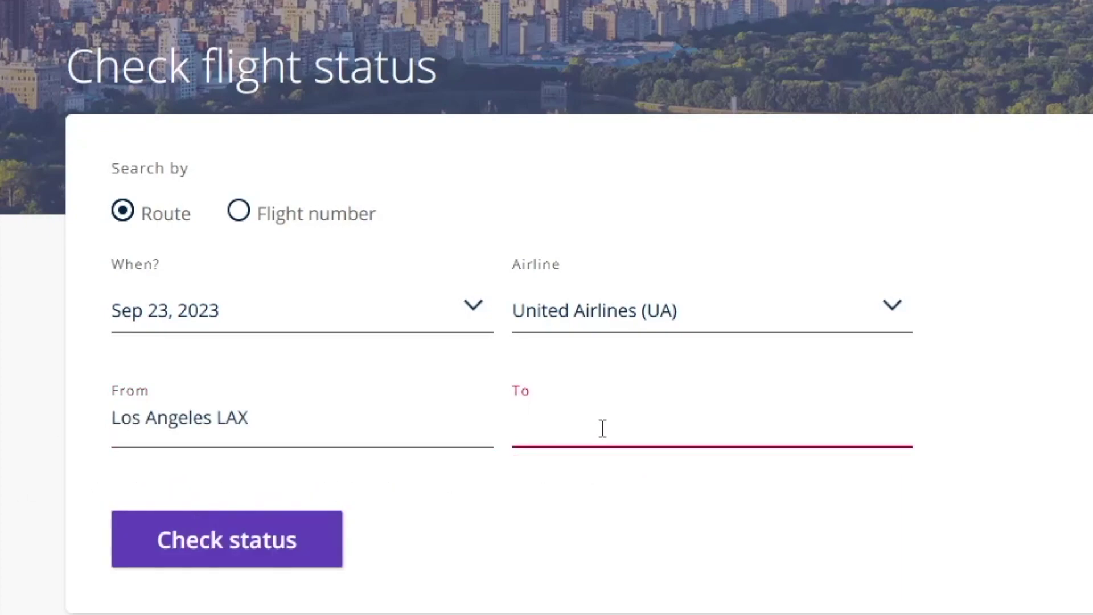
text(sfo)
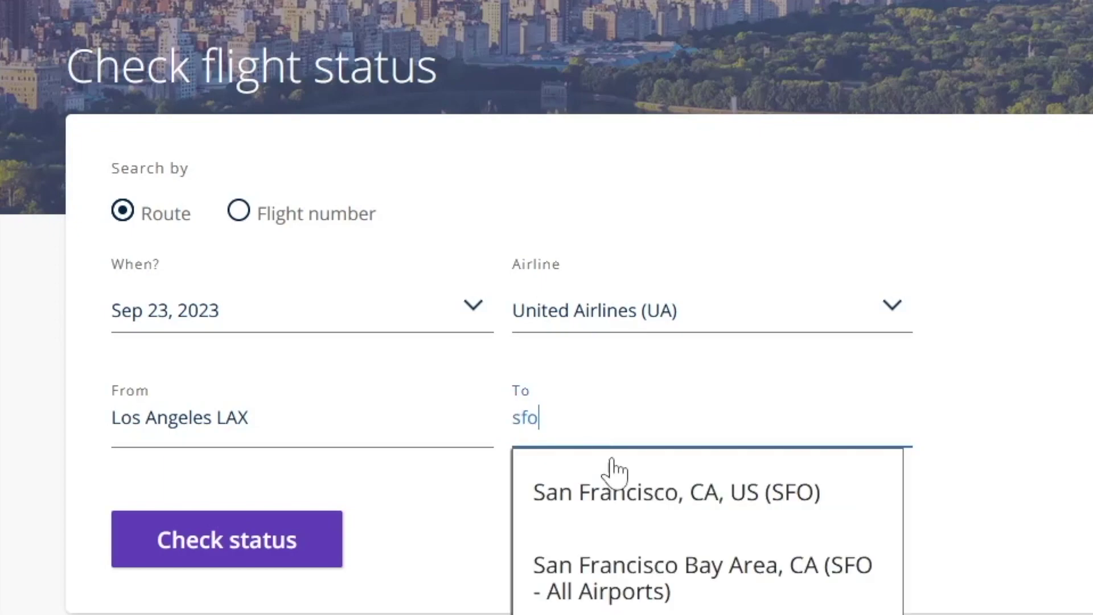
click(643, 527)
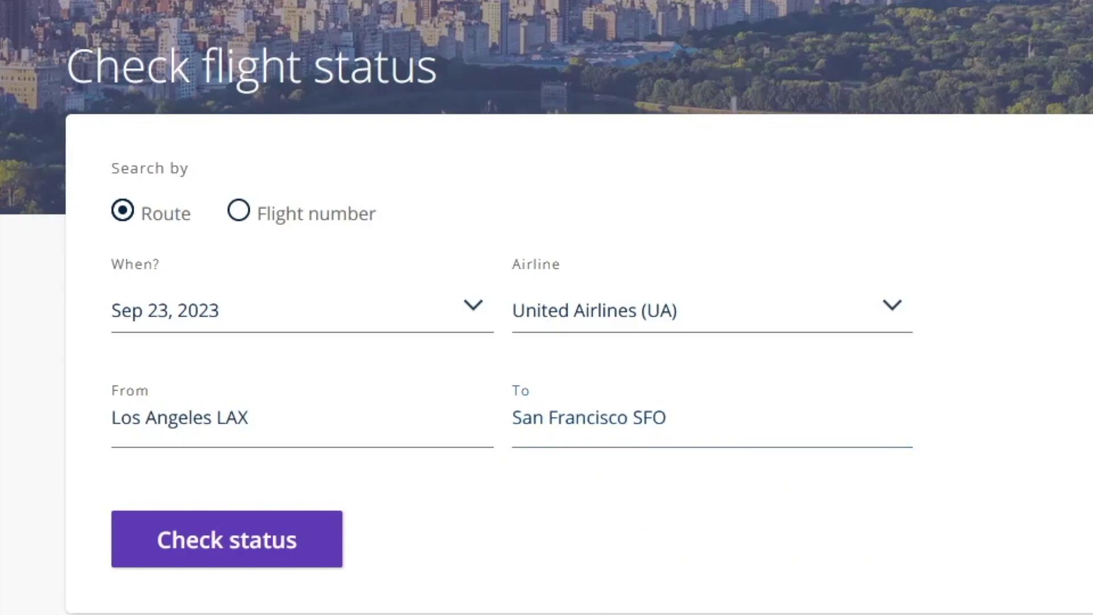
- Check United Airlines flight status from Los Angeles LAX to San Francisco SFO for Sep 25, 2023
click(343, 317)
scroll(295, 533, down, 1)
click(292, 531)
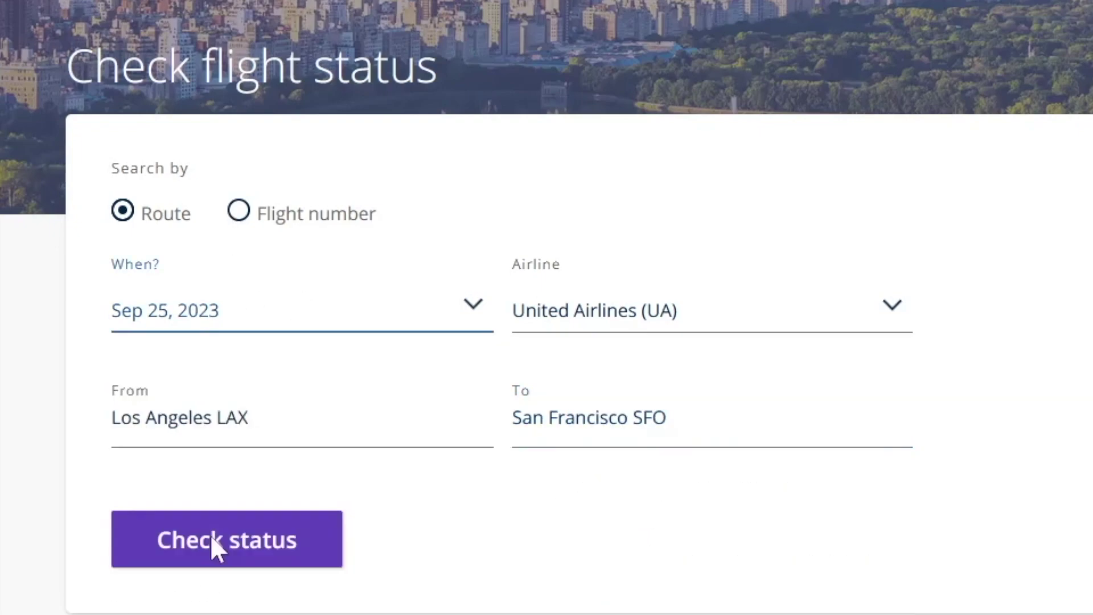
click(244, 531)
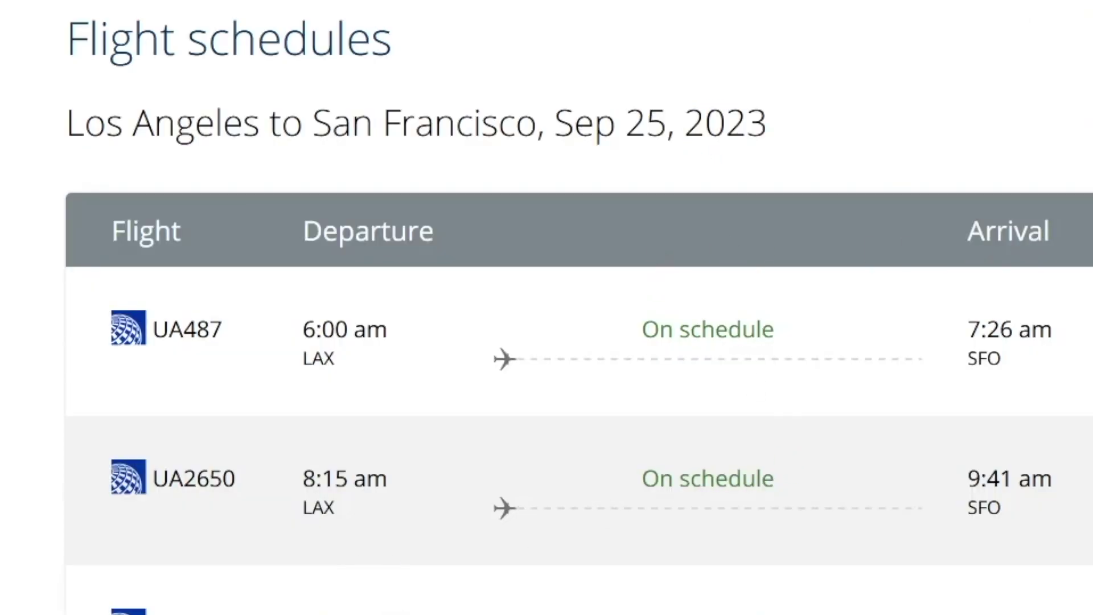
- Look through the flight schedule and view the aircraft details of the nonstop flight UA1519
scroll(579, 316, down, 15)
scroll(990, 357, down, 20)
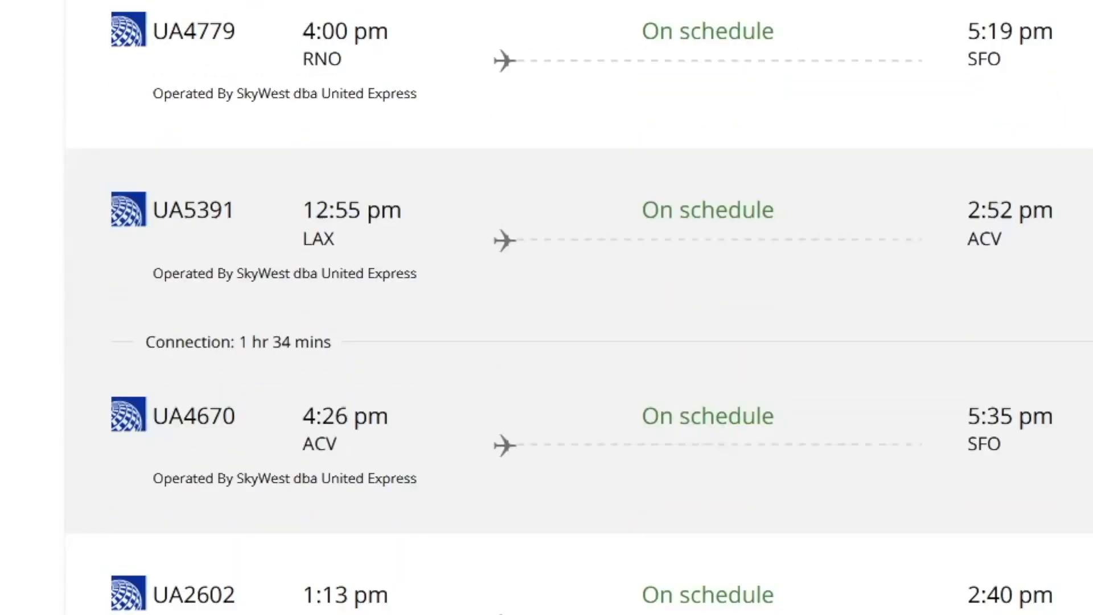
scroll(990, 357, up, 8)
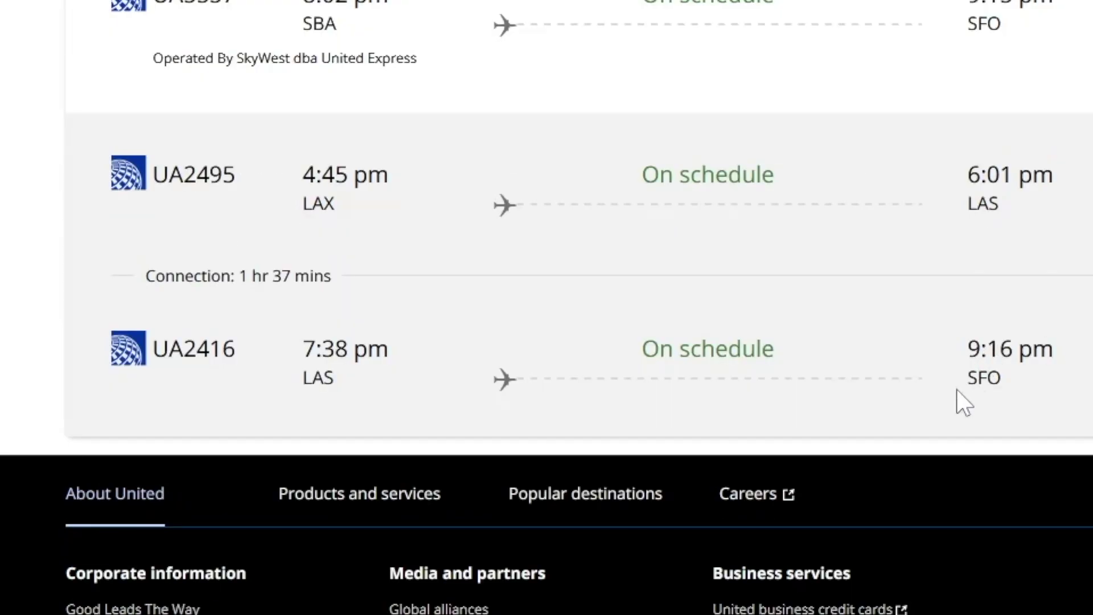
scroll(967, 387, up, 10)
scroll(1003, 495, down, 2)
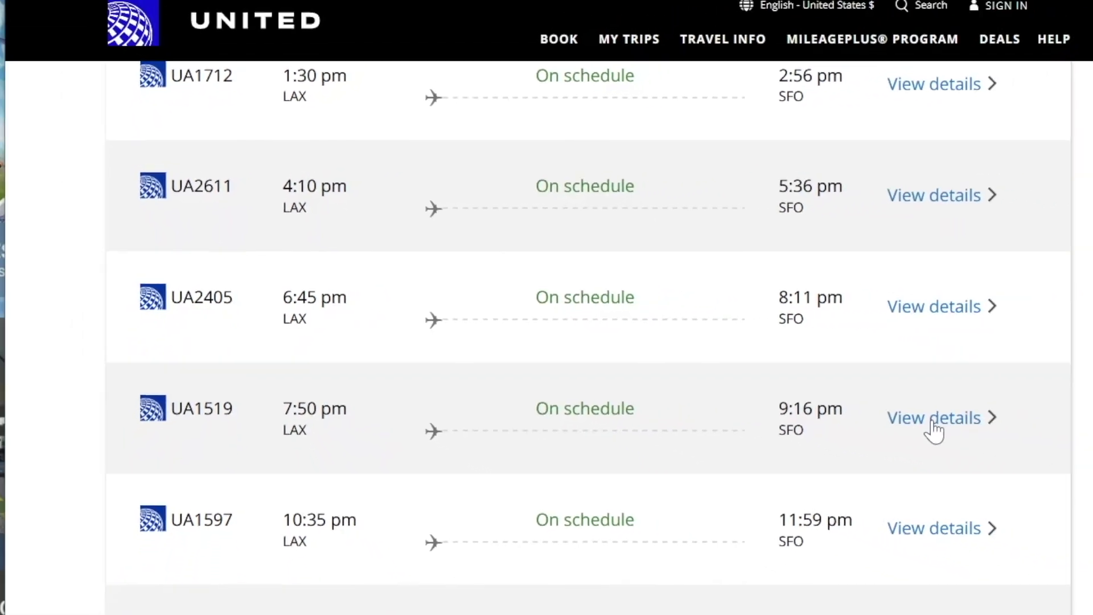
click(929, 422)
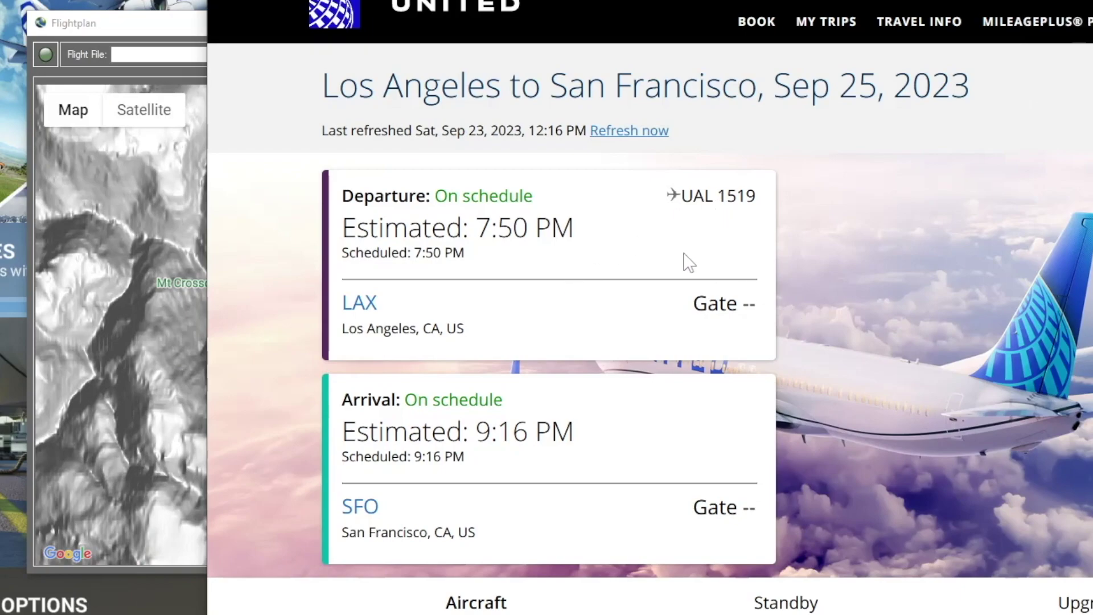
scroll(865, 428, down, 6)
scroll(869, 436, down, 2)
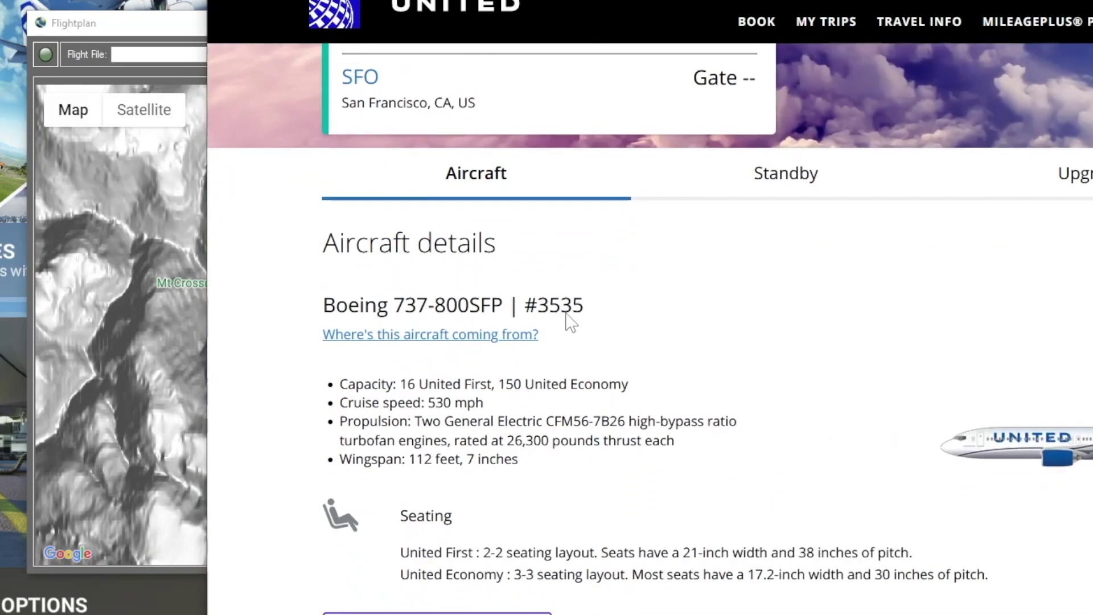
- Return to the flight schedules and view the aircraft and timing details of flight UA1597
key(alt+Left)
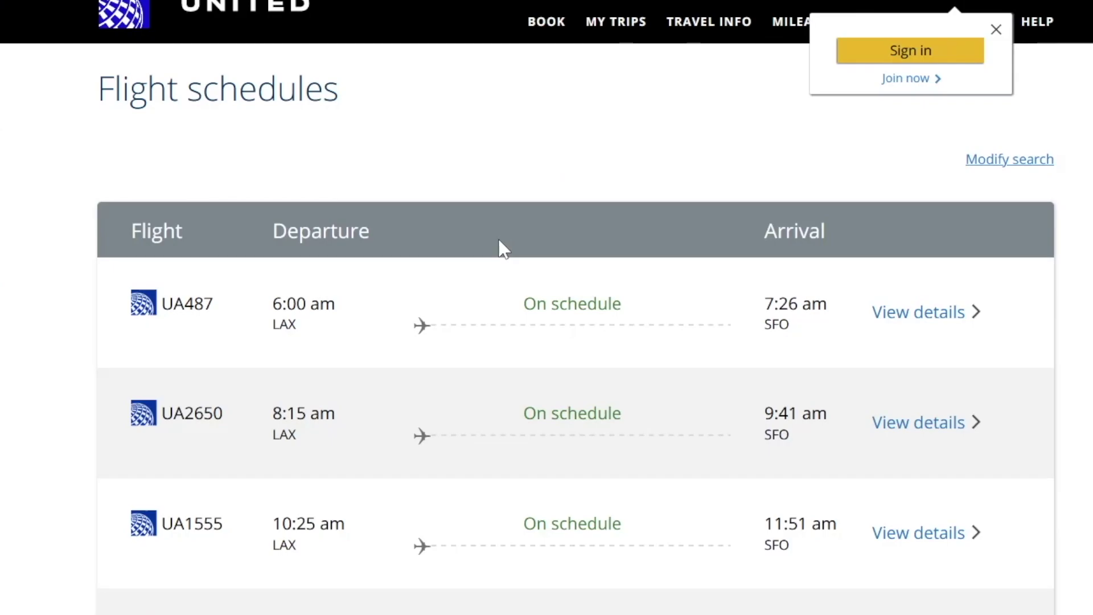
scroll(666, 444, down, 4)
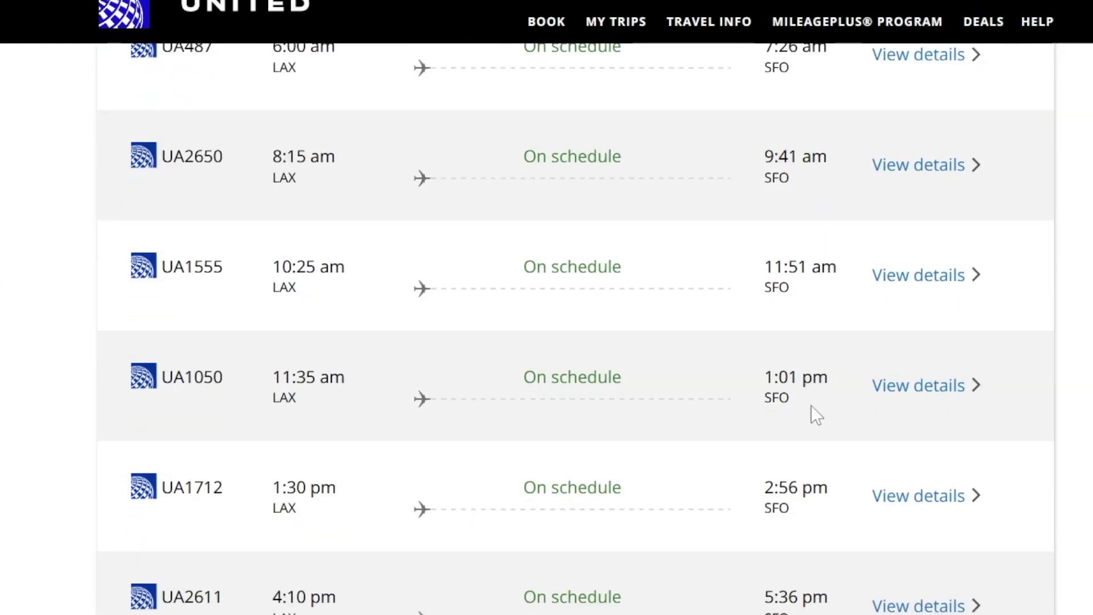
scroll(811, 404, down, 6)
scroll(811, 421, down, 3)
scroll(802, 342, up, 1)
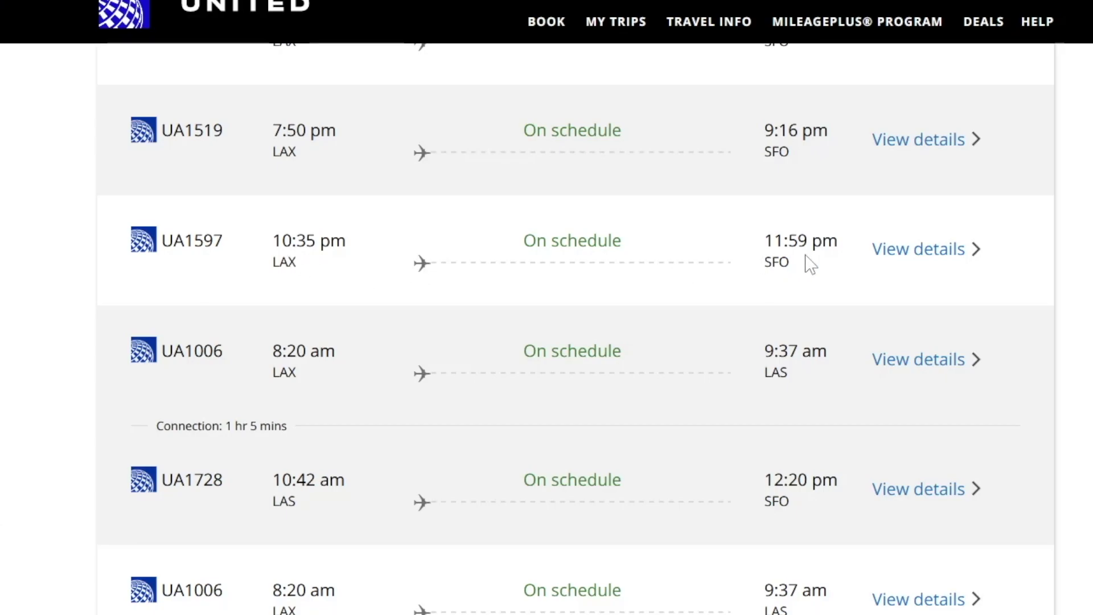
click(956, 251)
scroll(569, 398, down, 3)
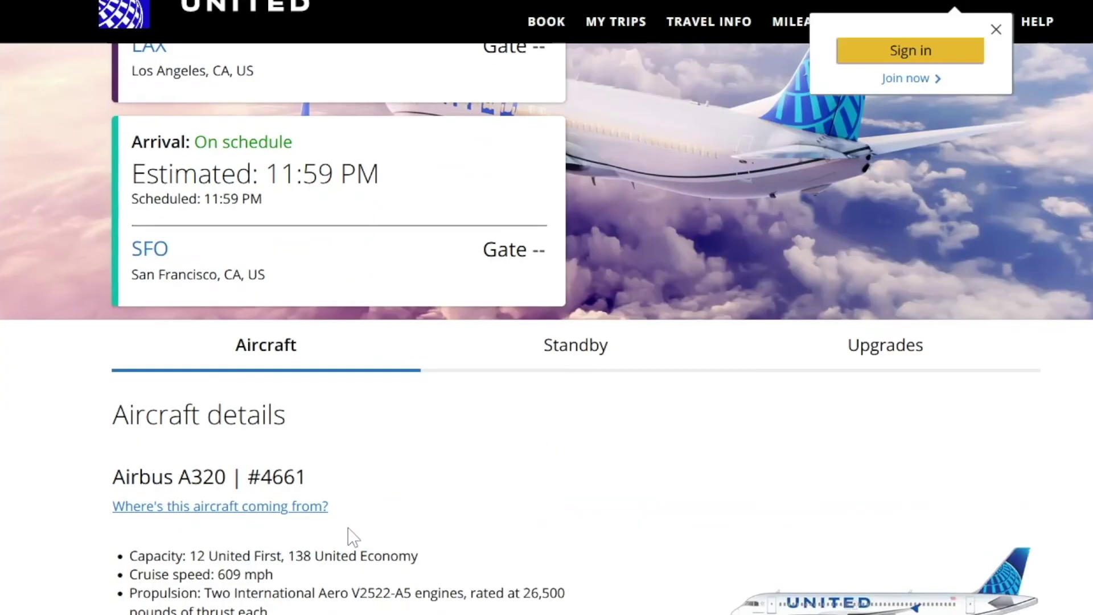
scroll(683, 512, up, 5)
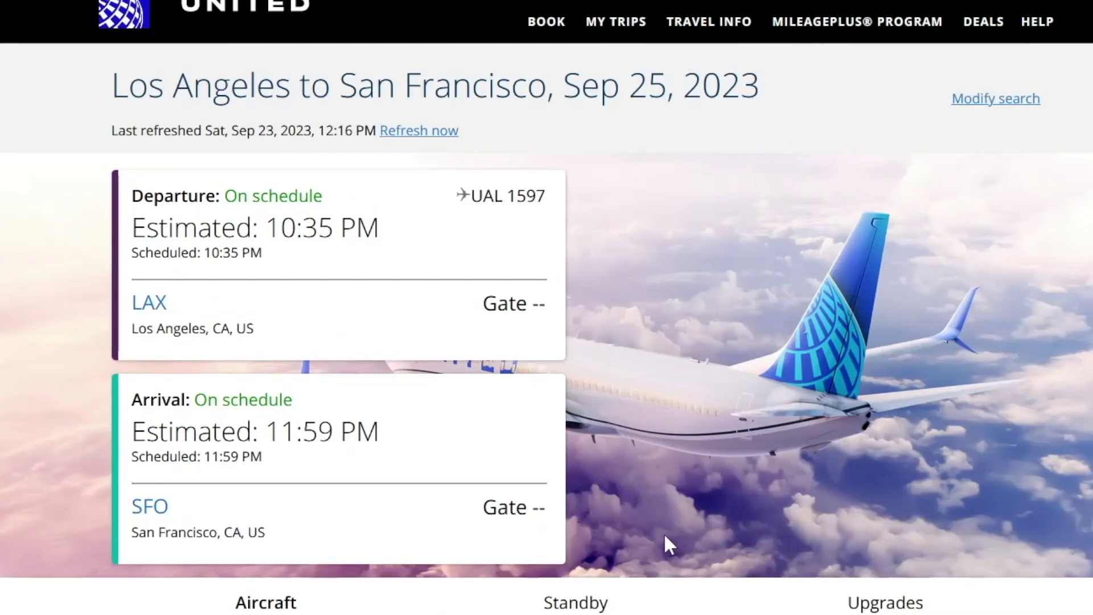
- Switch the Flightplan window to its cockpit map and return Microsoft Flight Simulator to the main menu
drag(1, 17, 239, 5)
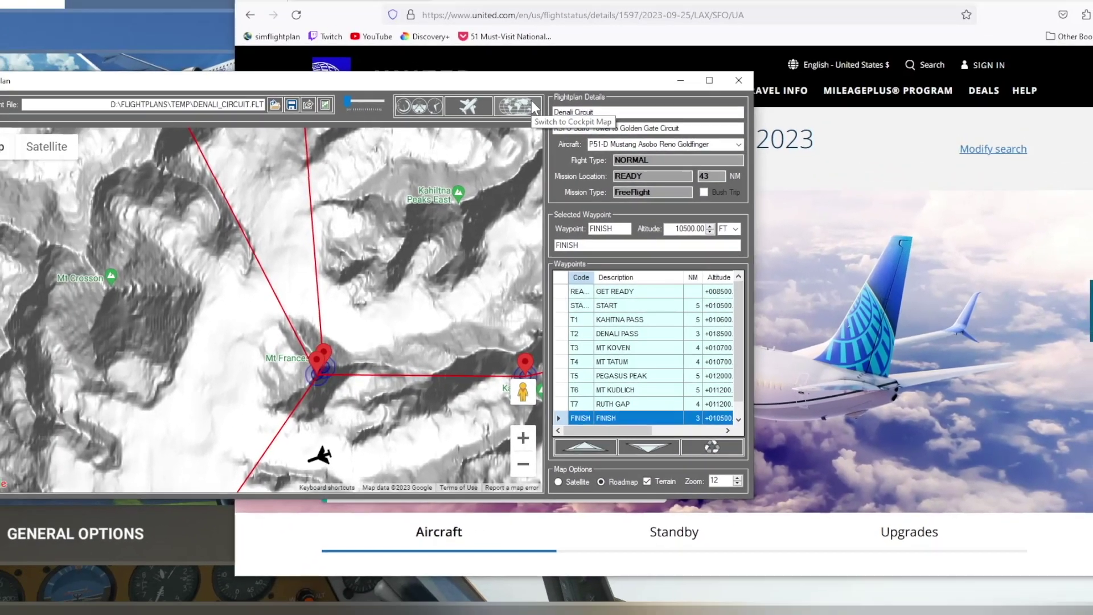
click(531, 101)
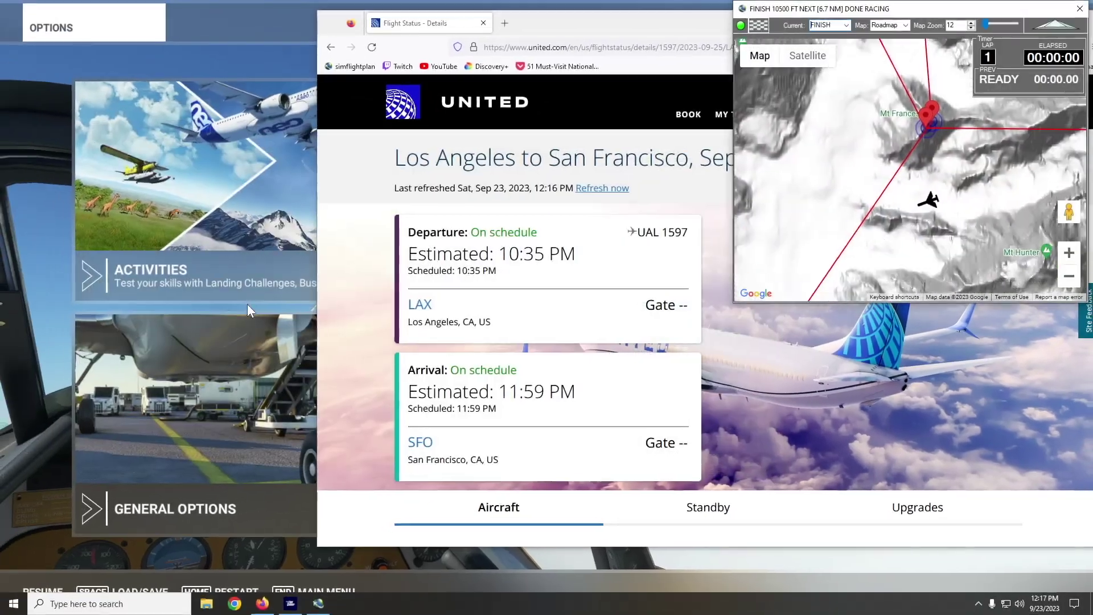
click(70, 323)
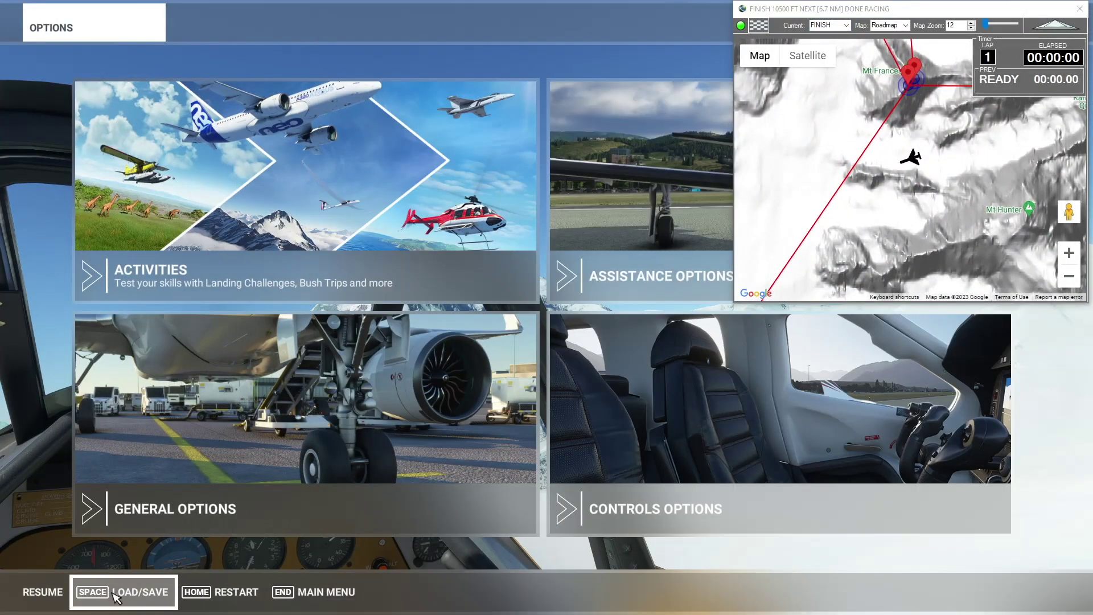
click(290, 594)
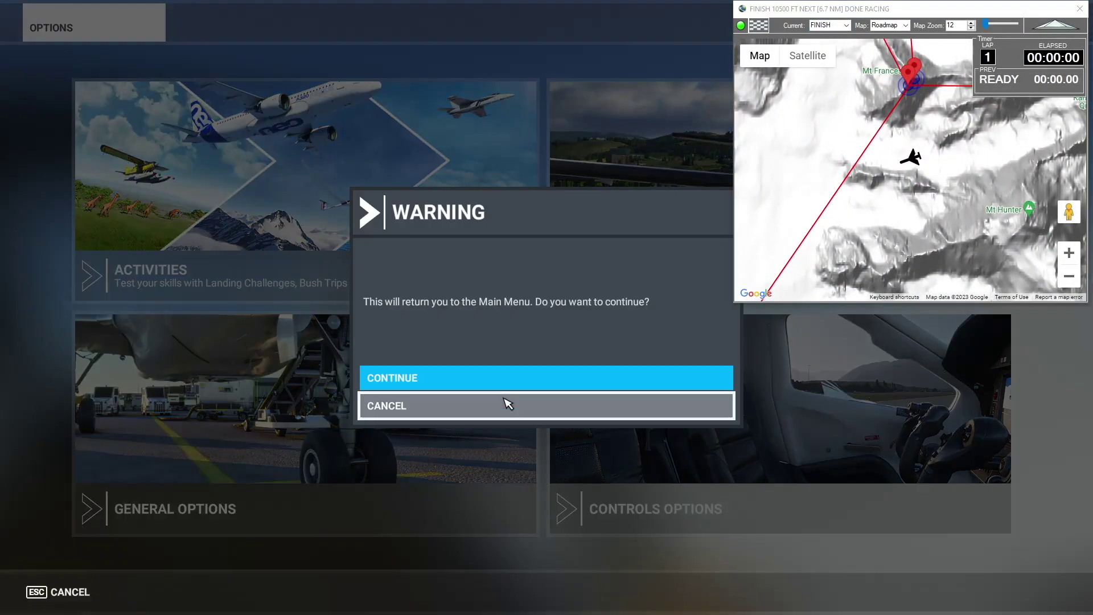
click(405, 388)
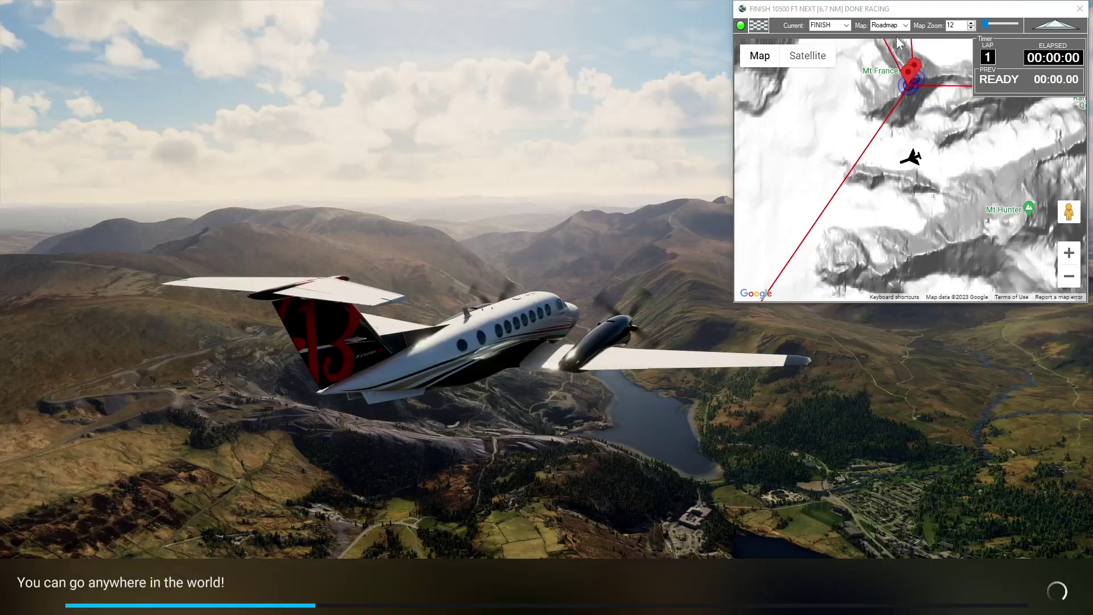
- Collapse the cockpit map to its title and control strip and move it lower on the screen
click(1053, 26)
drag(995, 8, 999, 217)
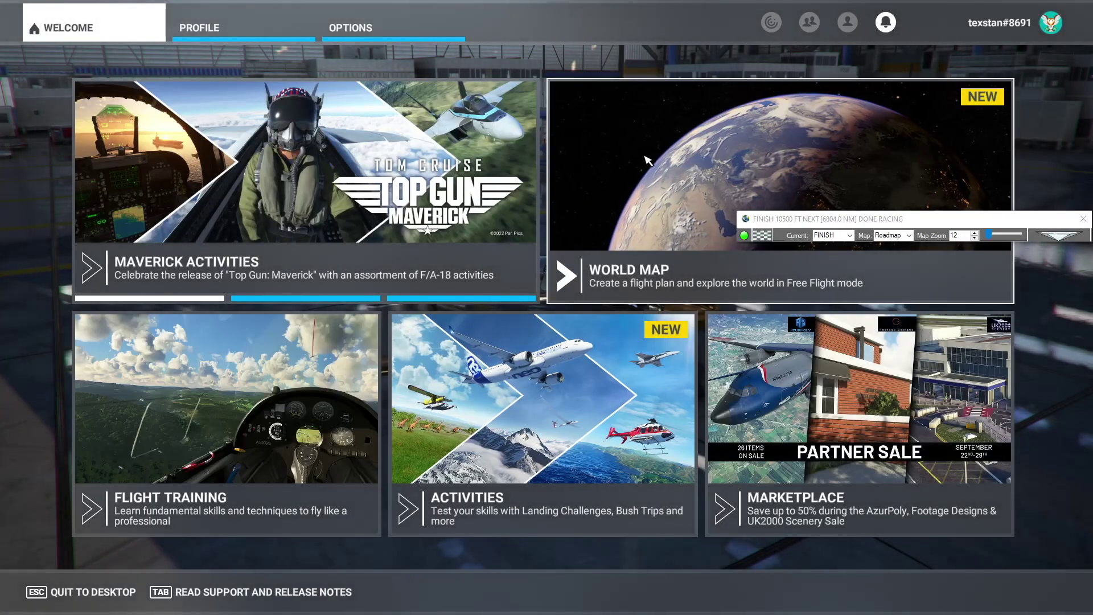
- Open the World Map and select the Airbus A320neo as the aircraft
click(740, 199)
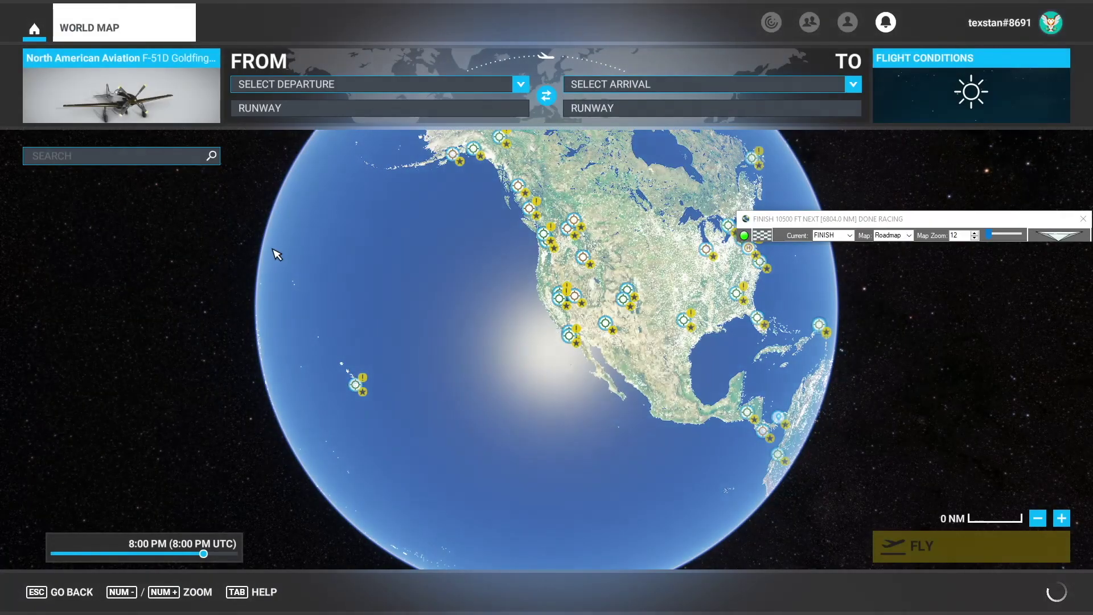
click(123, 85)
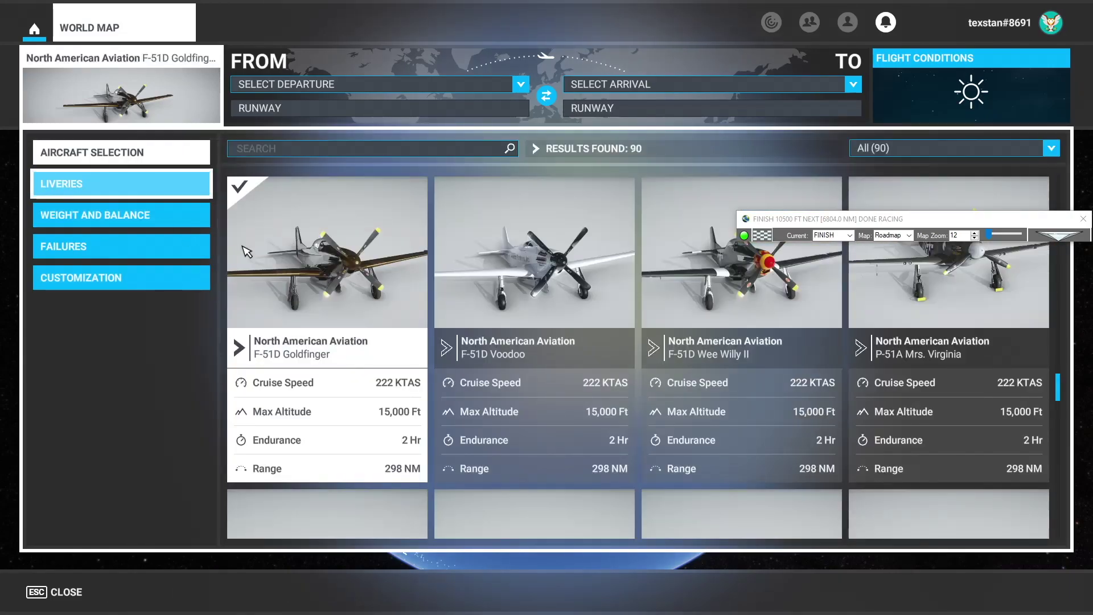
scroll(332, 265, up, 10)
scroll(333, 264, up, 8)
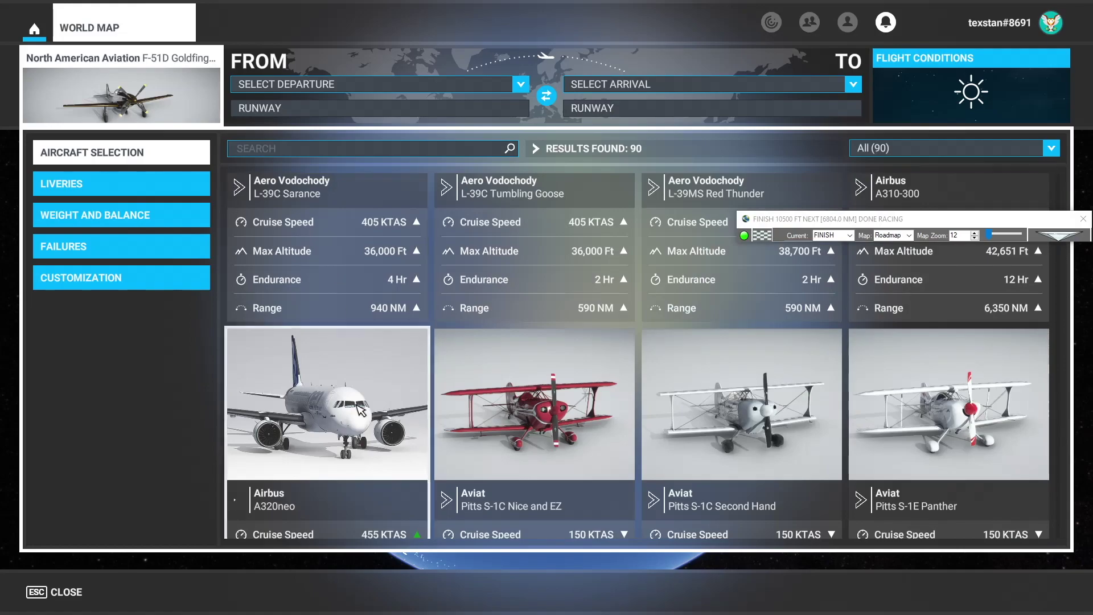
scroll(319, 342, down, 3)
scroll(307, 393, up, 2)
click(316, 331)
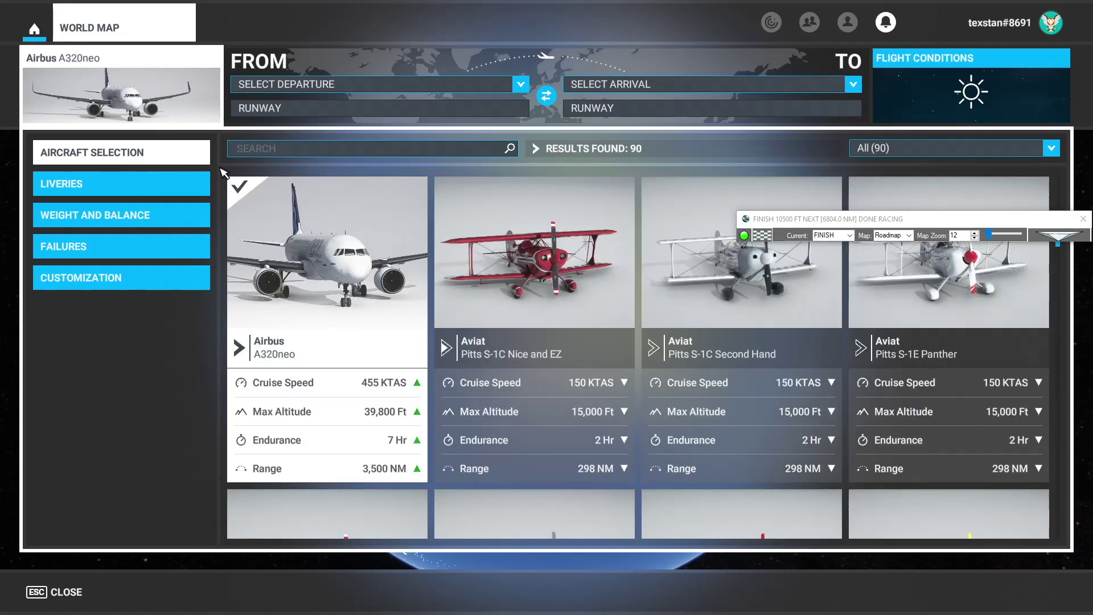
click(401, 85)
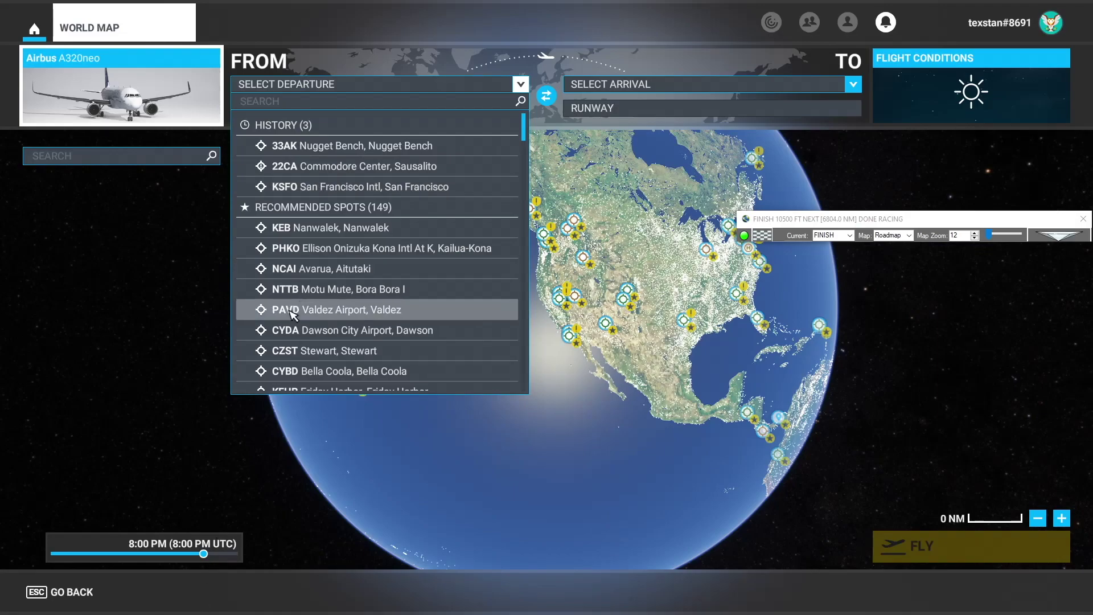
click(297, 189)
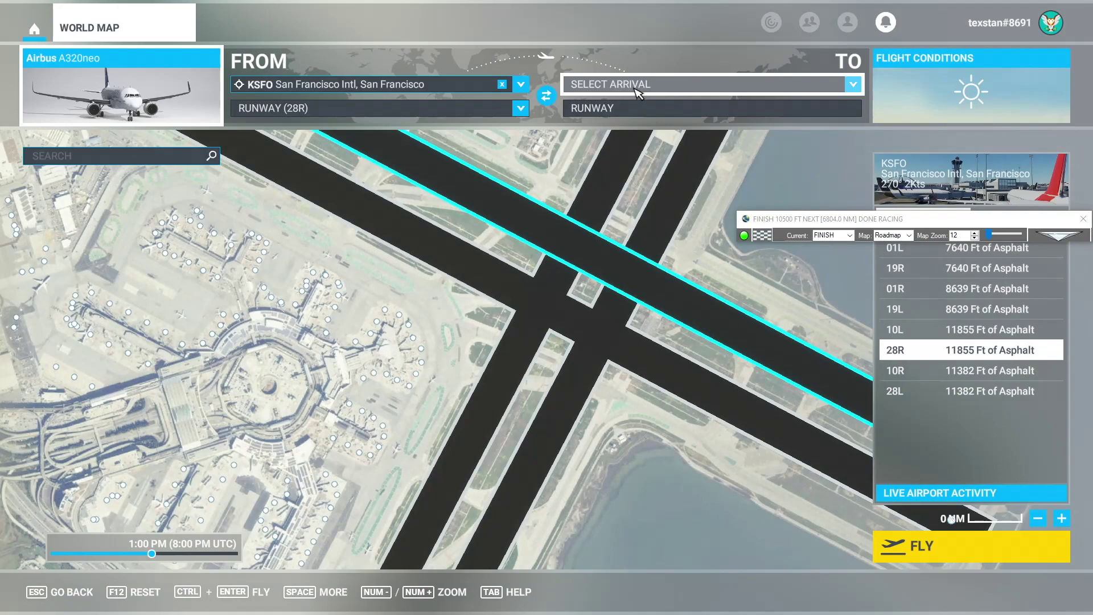
click(501, 85)
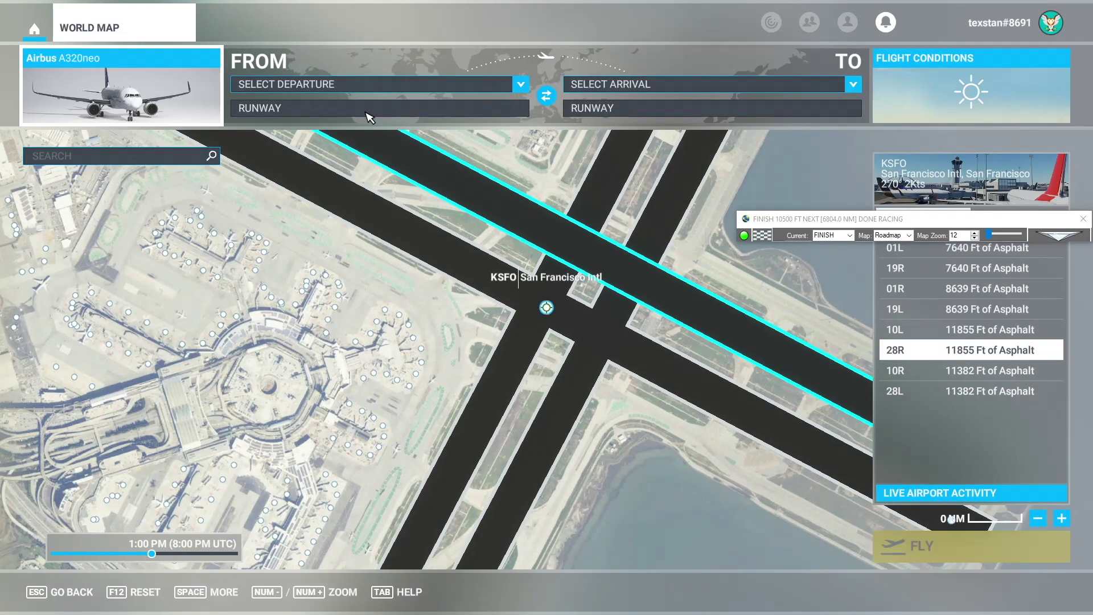
- Search the departure airports and set the departure to KLAX Los Angeles Intl
click(353, 87)
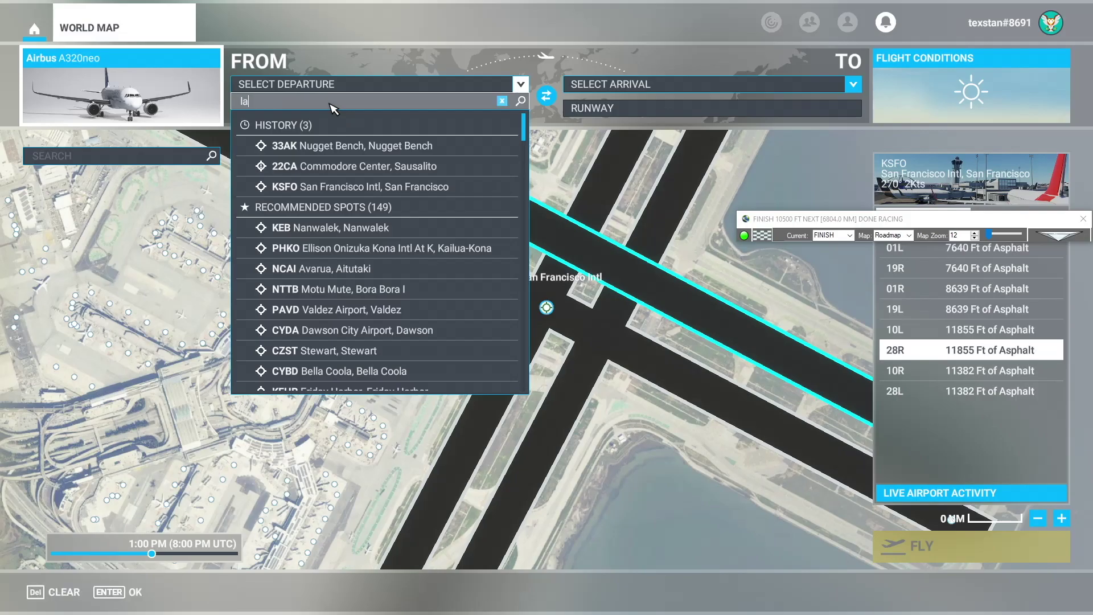
click(329, 250)
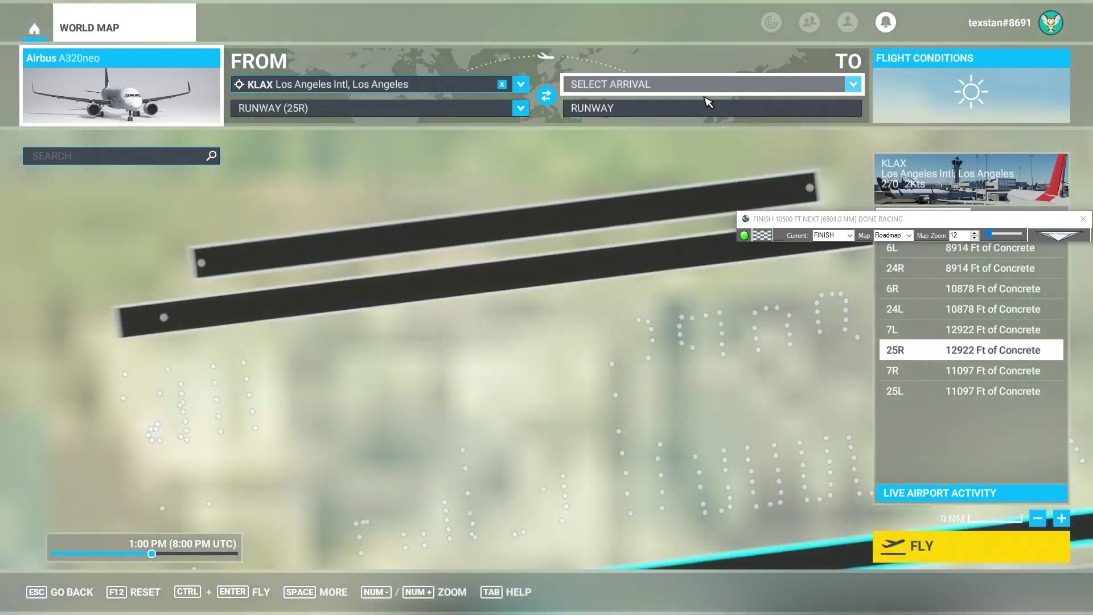
click(709, 87)
click(630, 105)
text(ksfo)
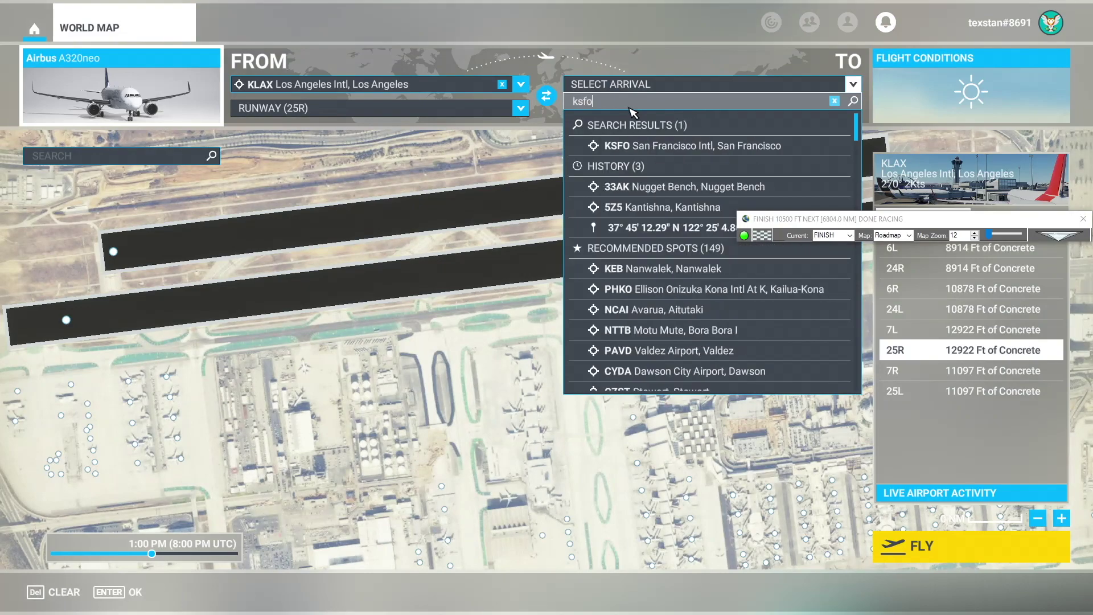
key(Escape)
key(Escape)
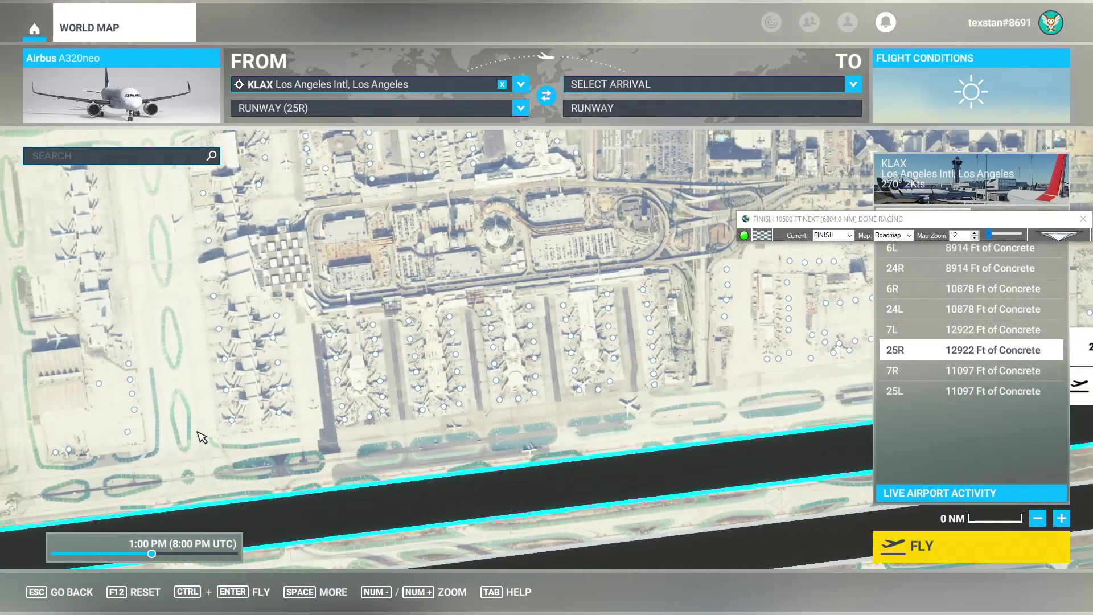
- Set the Ramp 156 parking spot at KLAX as the departure position
click(238, 425)
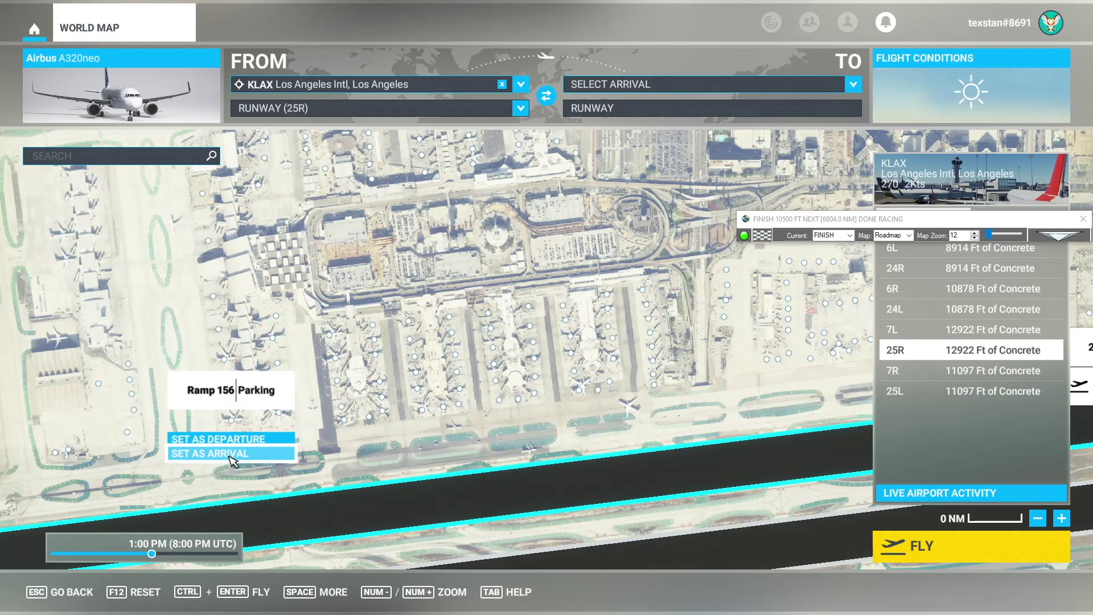
click(228, 439)
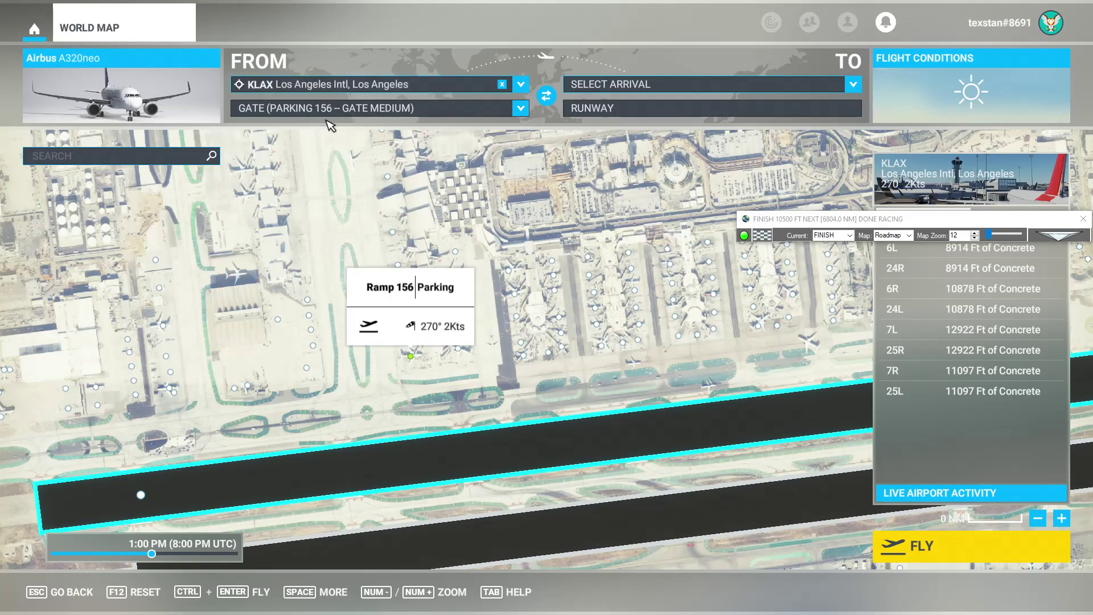
- Search the arrival airports for ksfo and set the arrival to KSFO San Francisco Intl
click(637, 85)
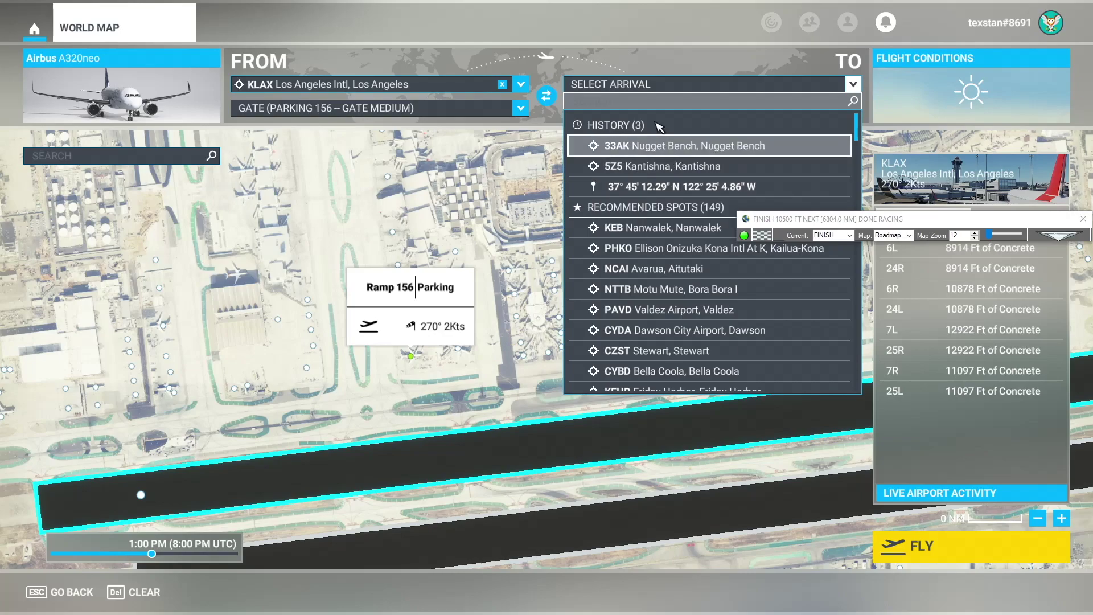
click(634, 103)
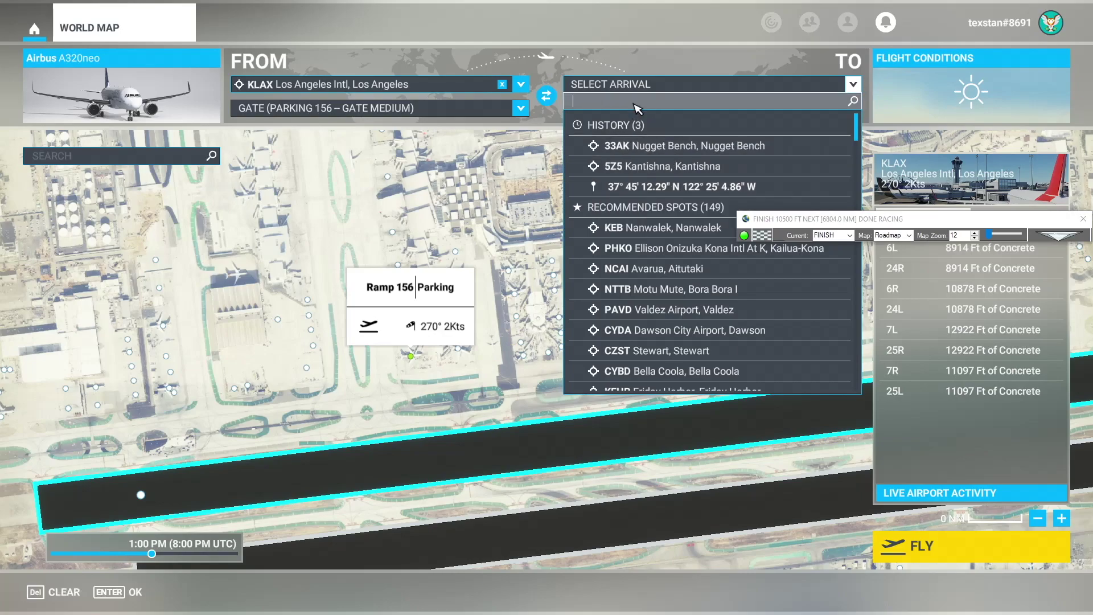
text(ksfo)
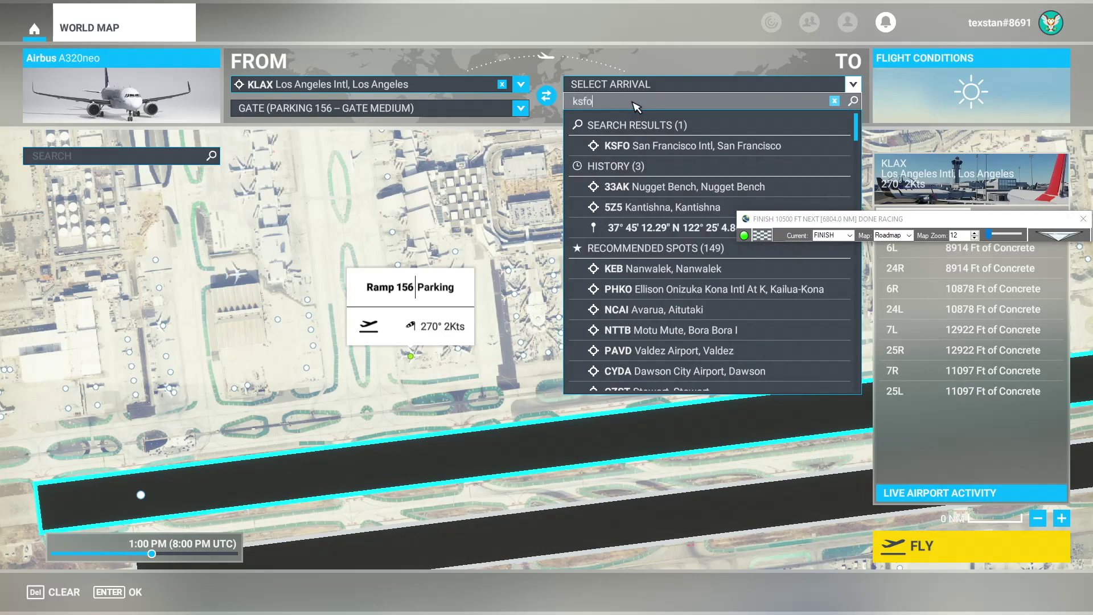
click(647, 147)
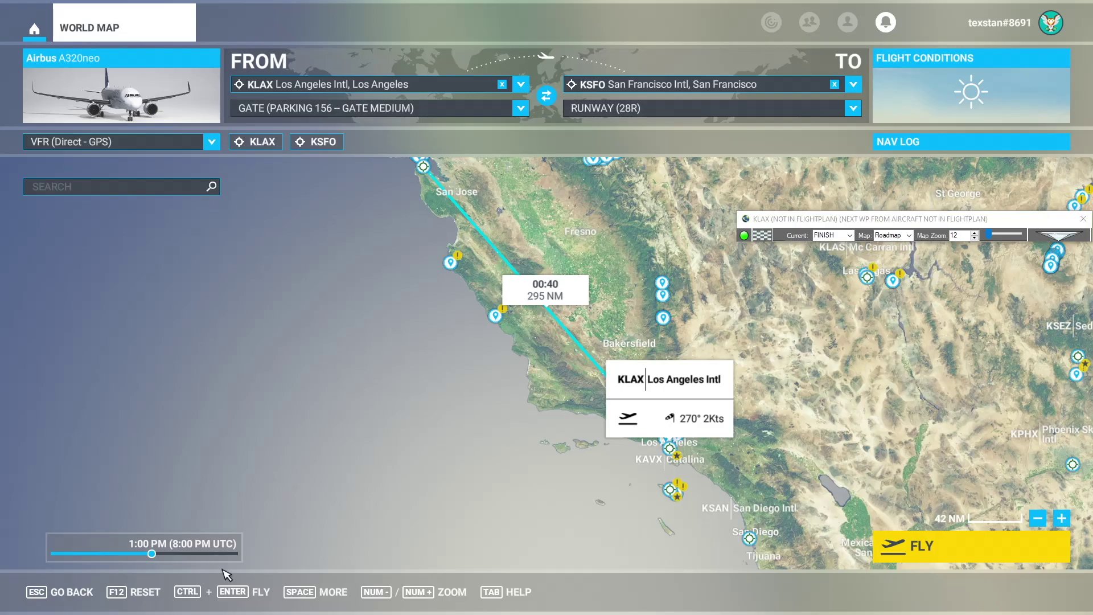
- Save the Los Angeles to San Francisco flight to this PC as KLAX-KSFO.FLT
click(319, 595)
click(341, 592)
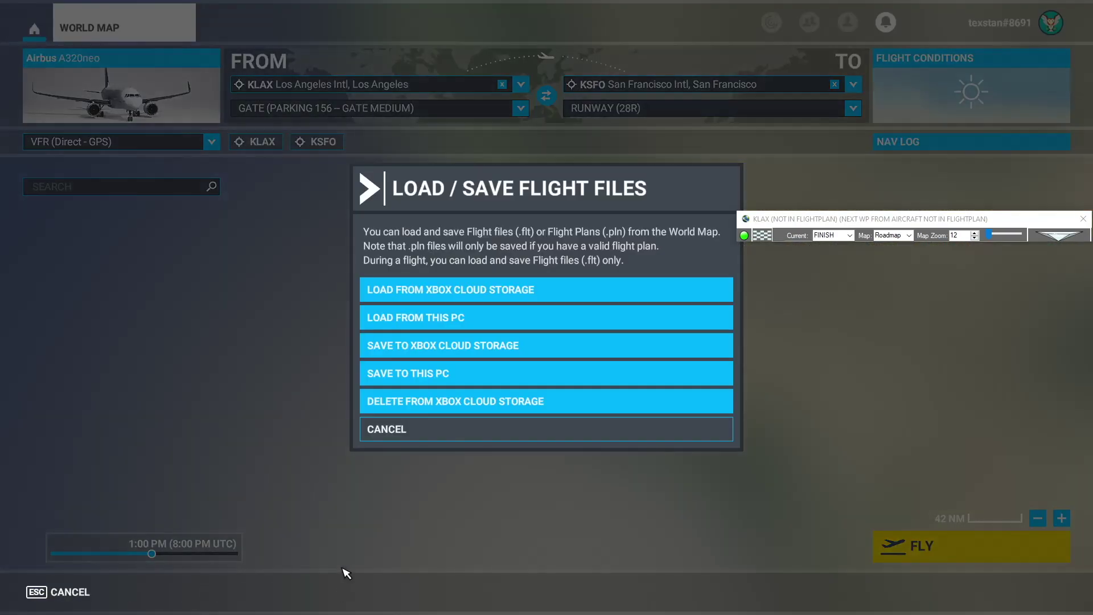
click(428, 386)
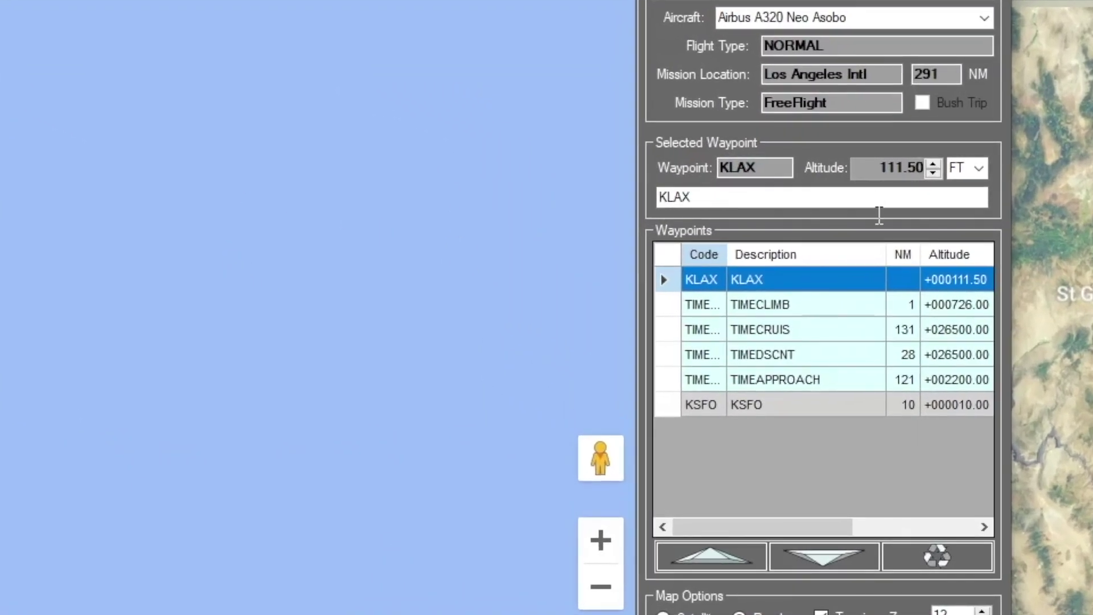
- Delete the TIMECLIMB, TIMECRUIS, TIMEDSCNT and TIMEAPPROACH waypoints so the route runs directly from KLAX to KSFO
click(763, 284)
click(702, 313)
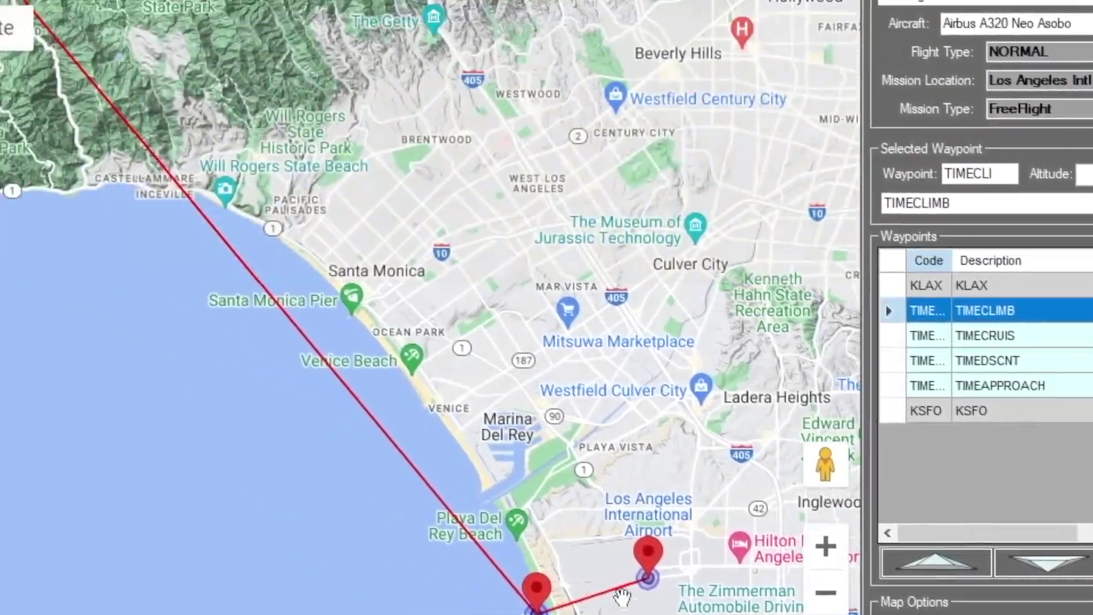
drag(383, 176, 615, 455)
drag(274, 148, 603, 500)
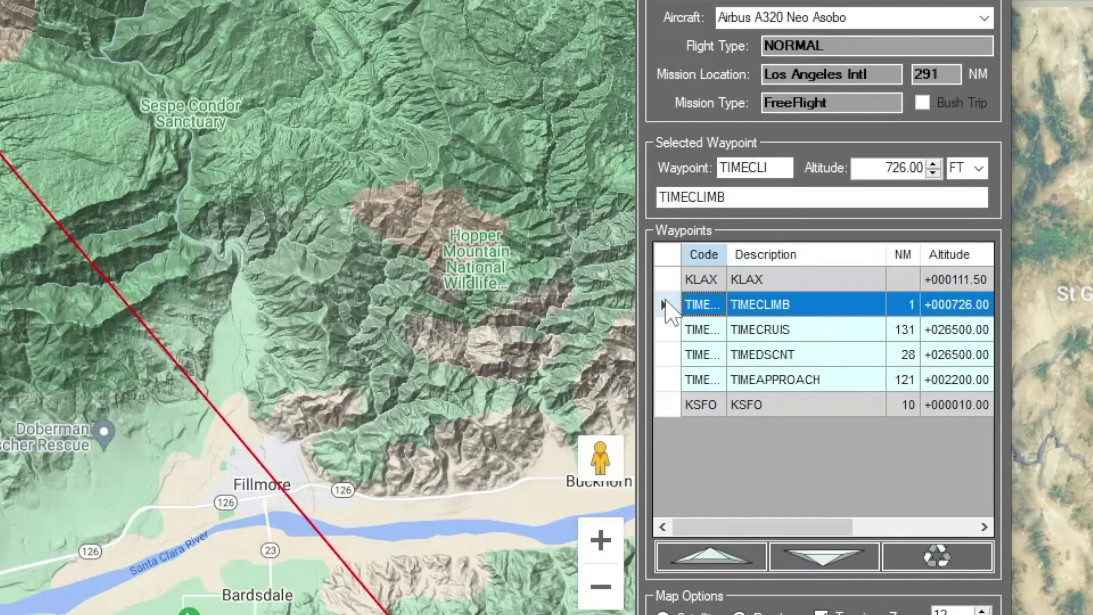
shift+click(671, 383)
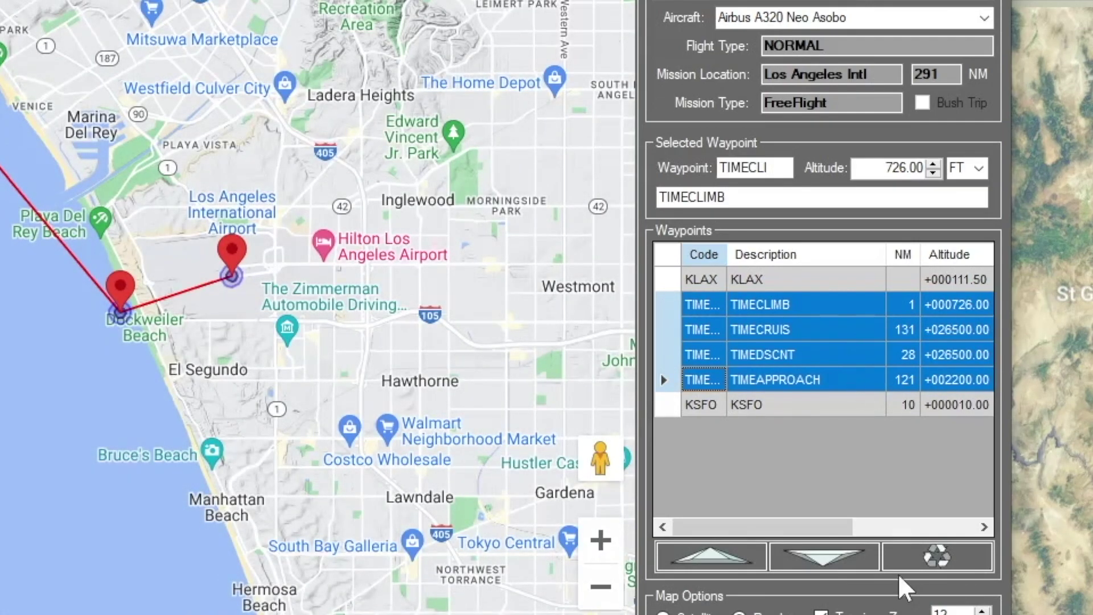
click(936, 556)
click(538, 366)
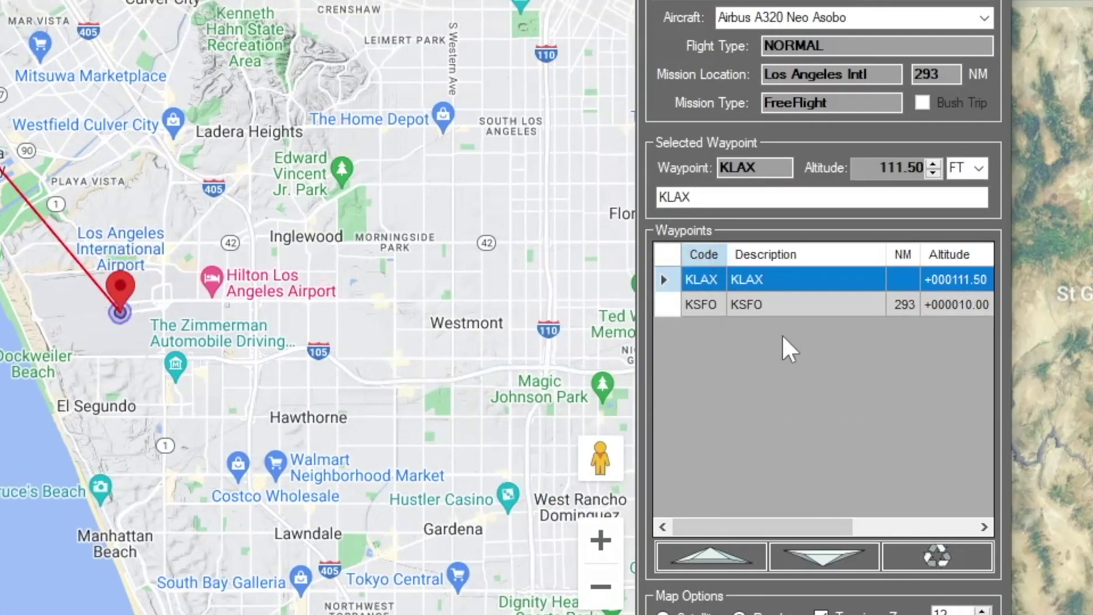
- Change the KSFO waypoint's description to ARR 23:59 SAN FRANCISO UAL1597
click(712, 305)
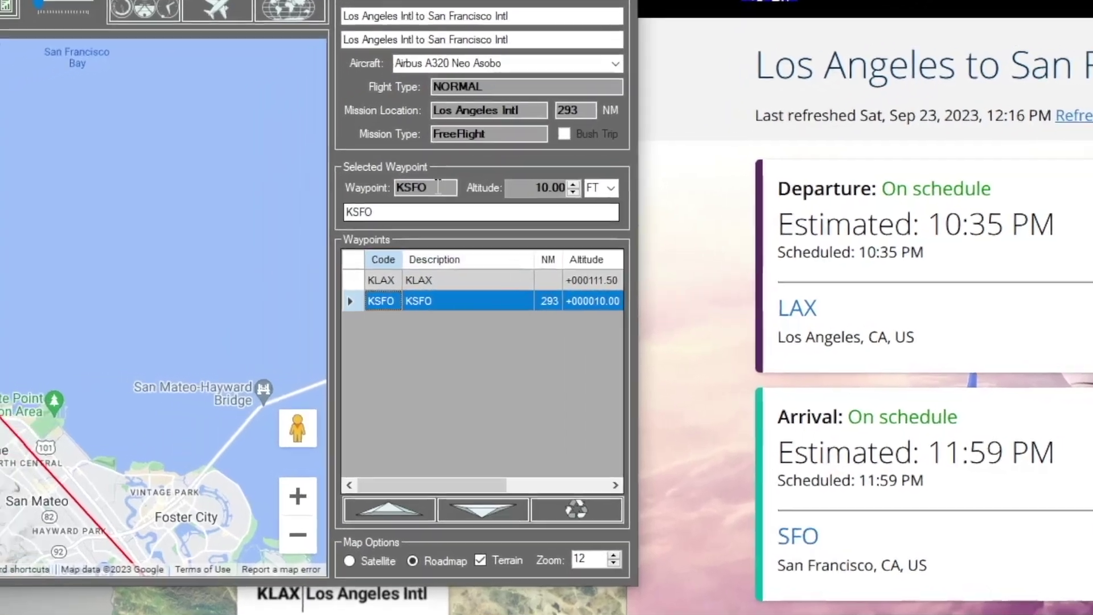
drag(286, 222, 248, 223)
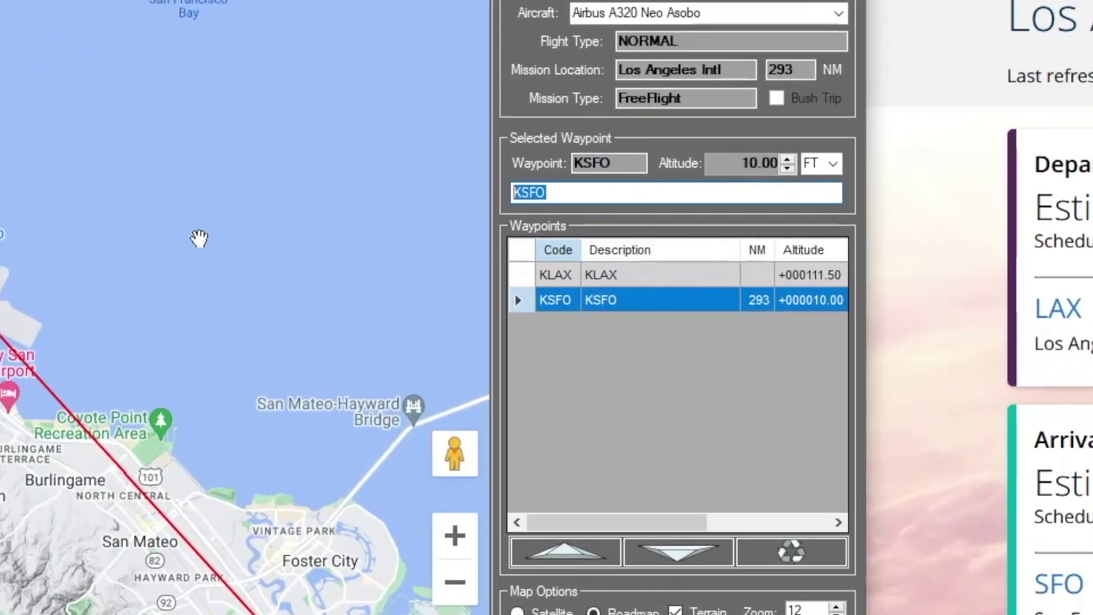
text(a)
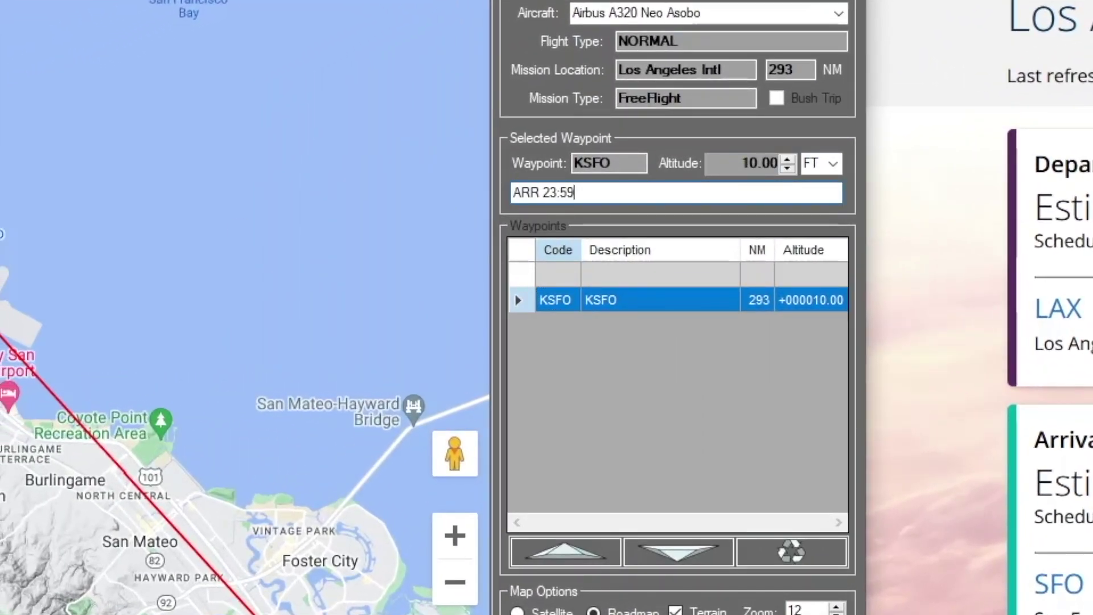
text(RR 23:59 UAL1597)
click(306, 223)
text(SAN FRANCISCO)
click(301, 276)
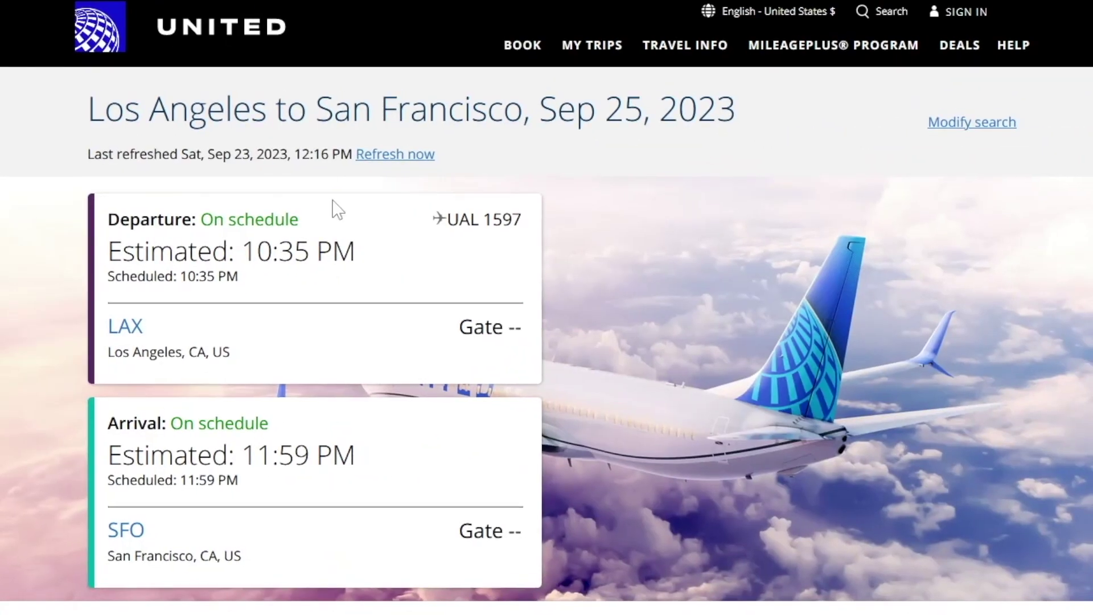
- Look up the aircraft's incoming flight from Phoenix on the United flight status page and return to the Flightplan window
scroll(226, 371, down, 5)
click(180, 444)
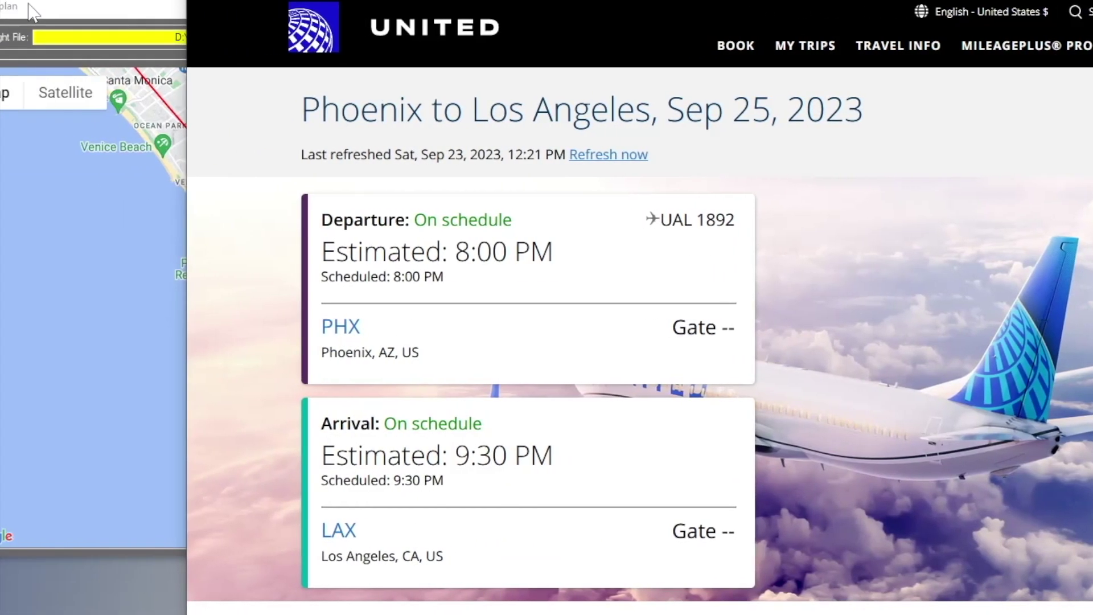
click(34, 10)
- Start a new waypoint after KLAX at Phoenix-Mesa Gateway Airport on the map
click(744, 512)
click(744, 513)
click(743, 512)
click(744, 512)
drag(683, 449, 488, 414)
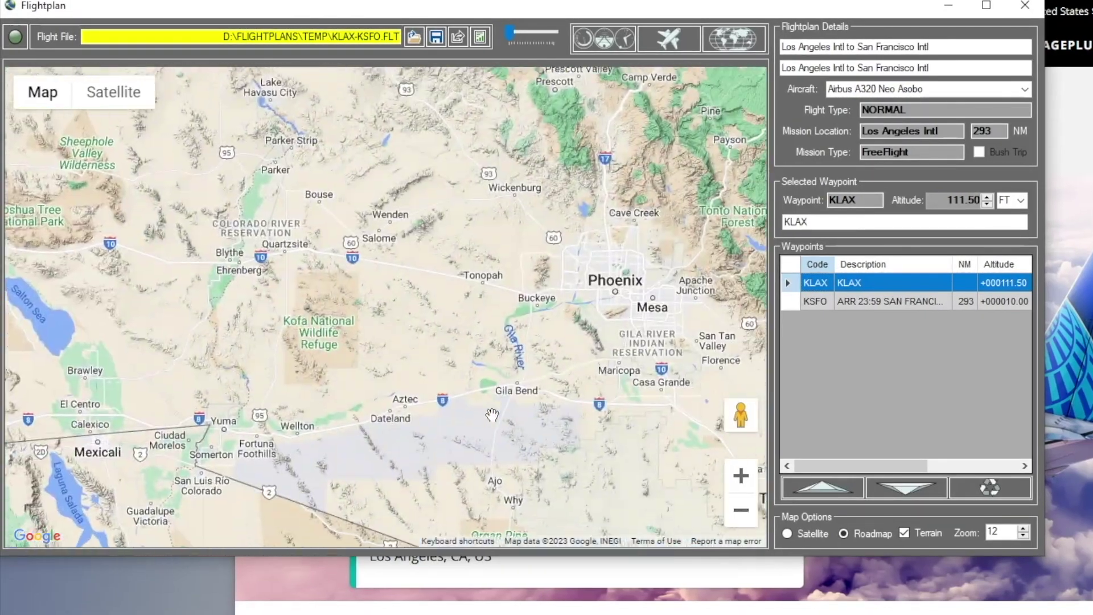
drag(573, 373, 472, 411)
click(745, 483)
click(744, 484)
drag(677, 424, 633, 441)
click(744, 484)
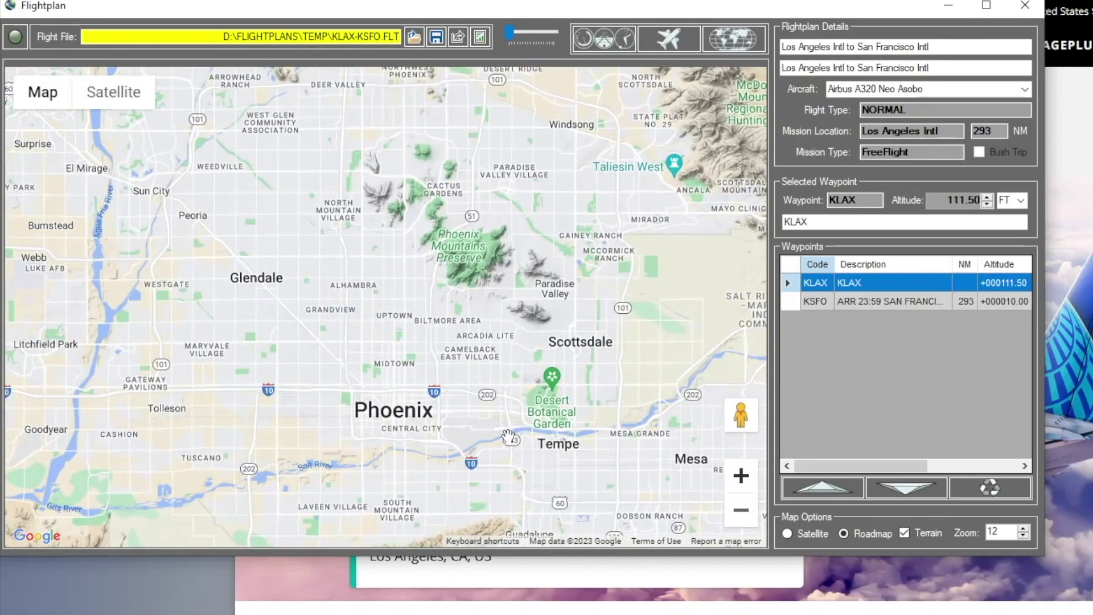
drag(508, 436, 533, 532)
drag(611, 344, 464, 208)
drag(569, 449, 484, 228)
drag(556, 341, 389, 365)
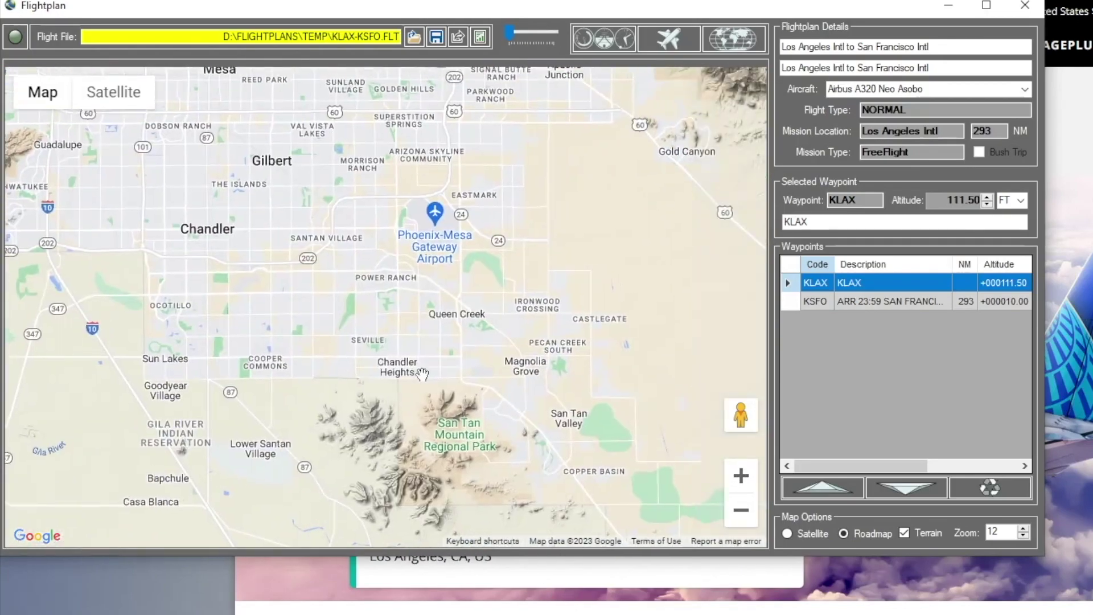
click(741, 482)
drag(459, 251, 389, 376)
right_click(392, 334)
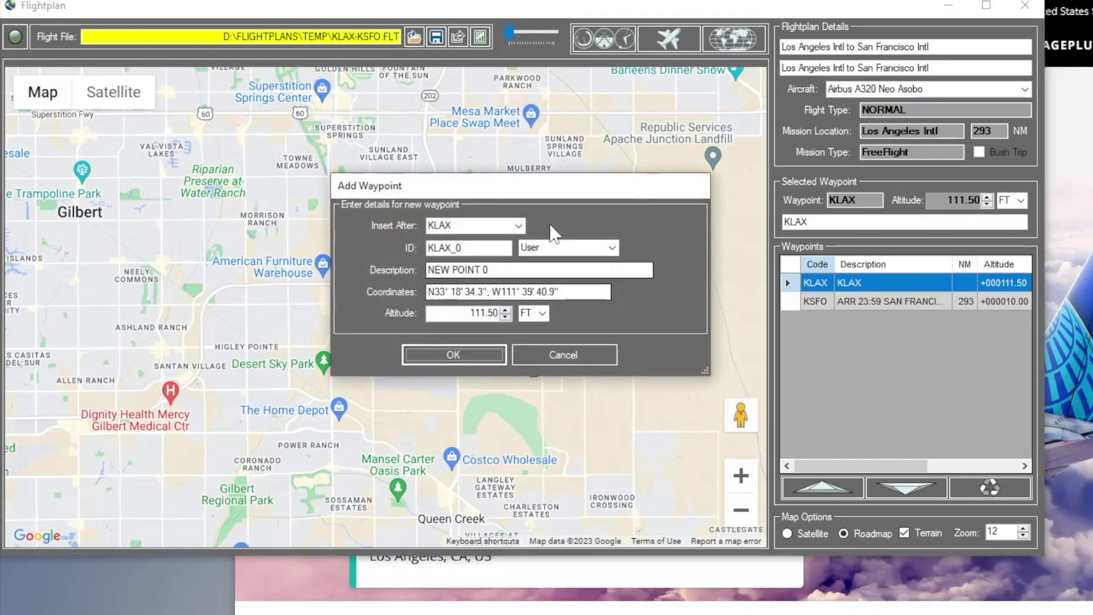
- Set the new waypoint's ID to KPHX and its type to Airport
drag(469, 269, 291, 262)
drag(481, 248, 398, 250)
key(alt+Tab)
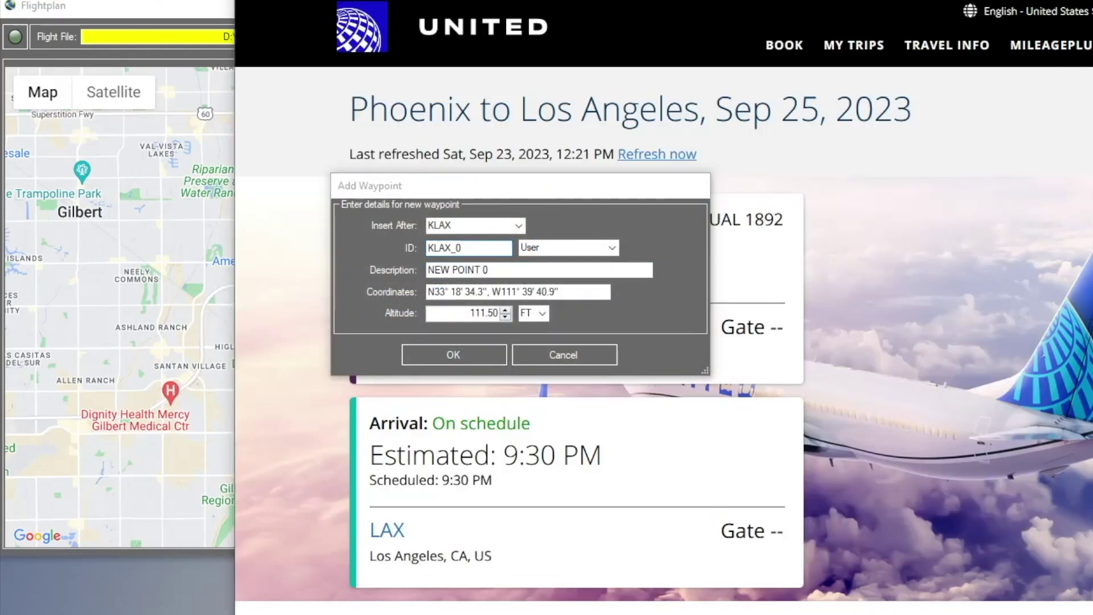
drag(468, 181, 916, 201)
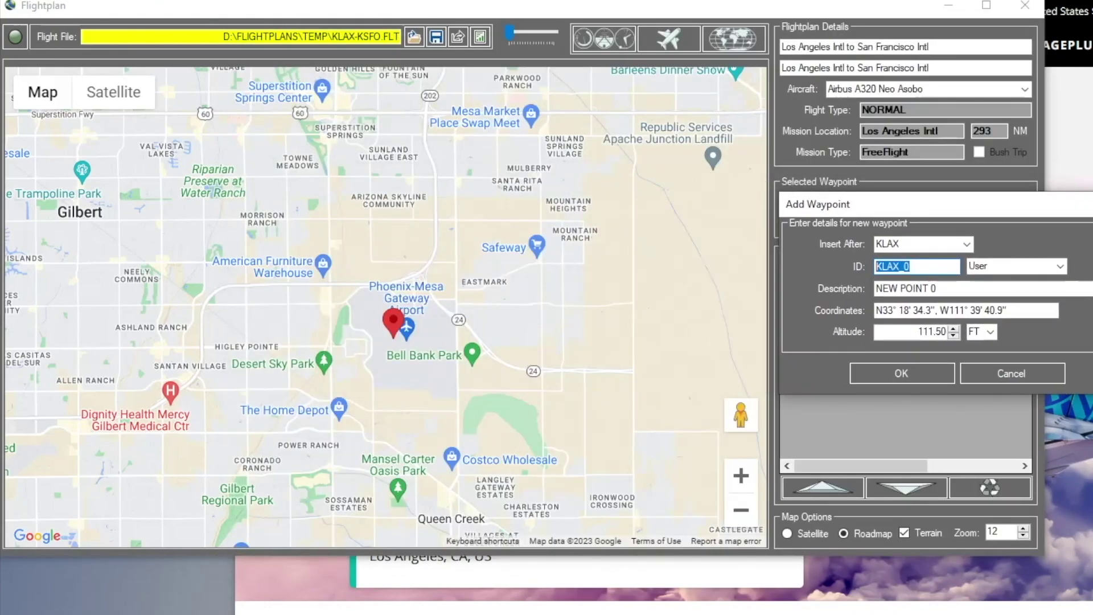
key(alt+Tab)
key(alt+Tab)
drag(917, 289, 873, 288)
drag(1018, 204, 1092, 177)
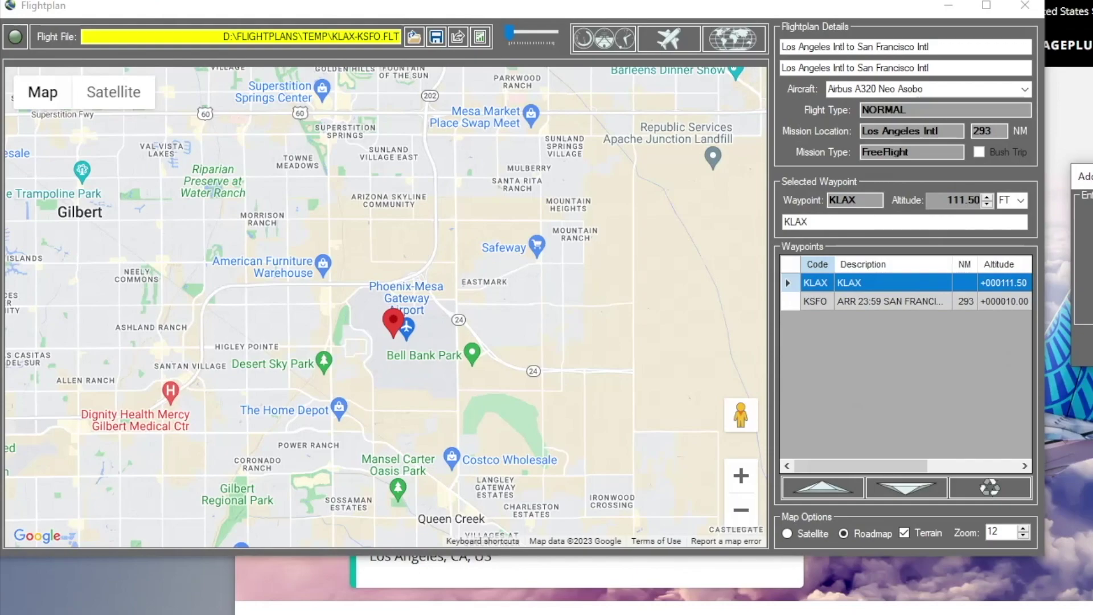
click(937, 357)
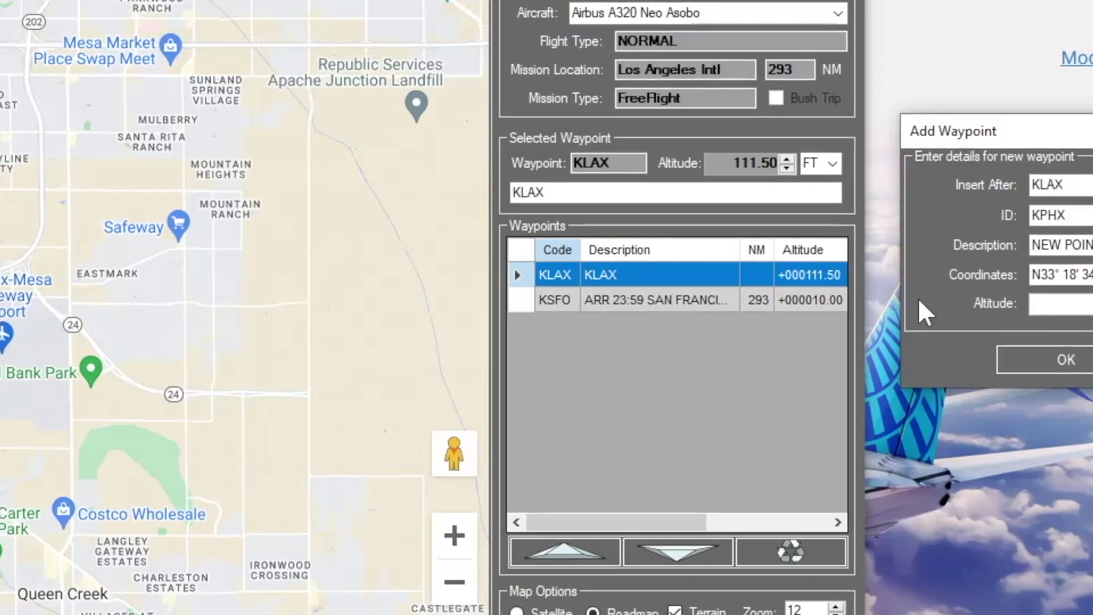
- Enter the description ARR 20:00 PHOENIX UAL1892 for the KPHX waypoint and add it to the flight plan
key(Tab)
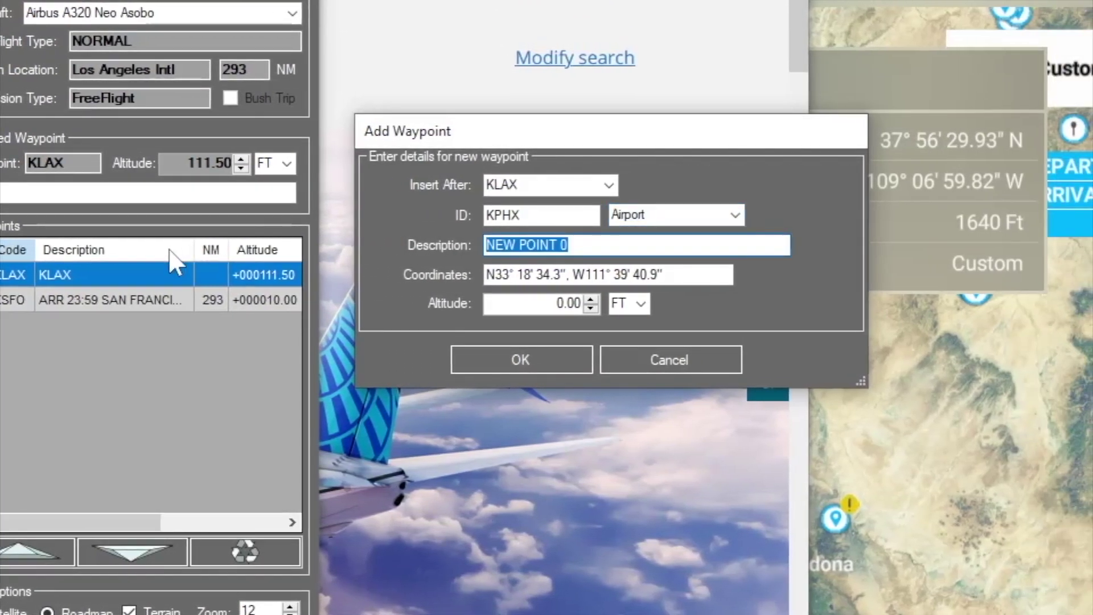
text(ar)
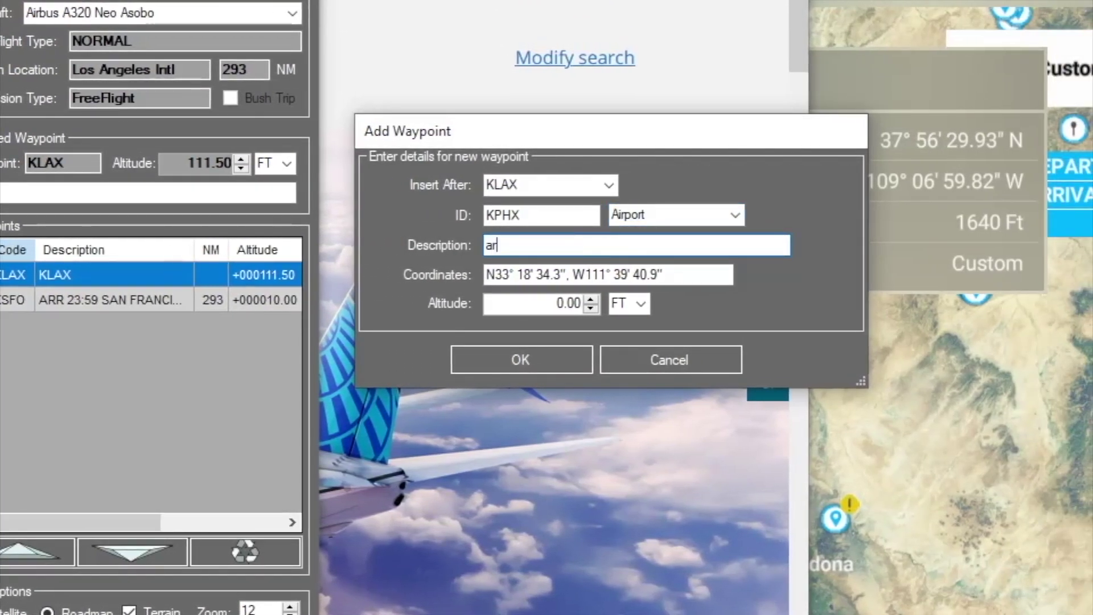
text(RRI)
key(alt+Tab)
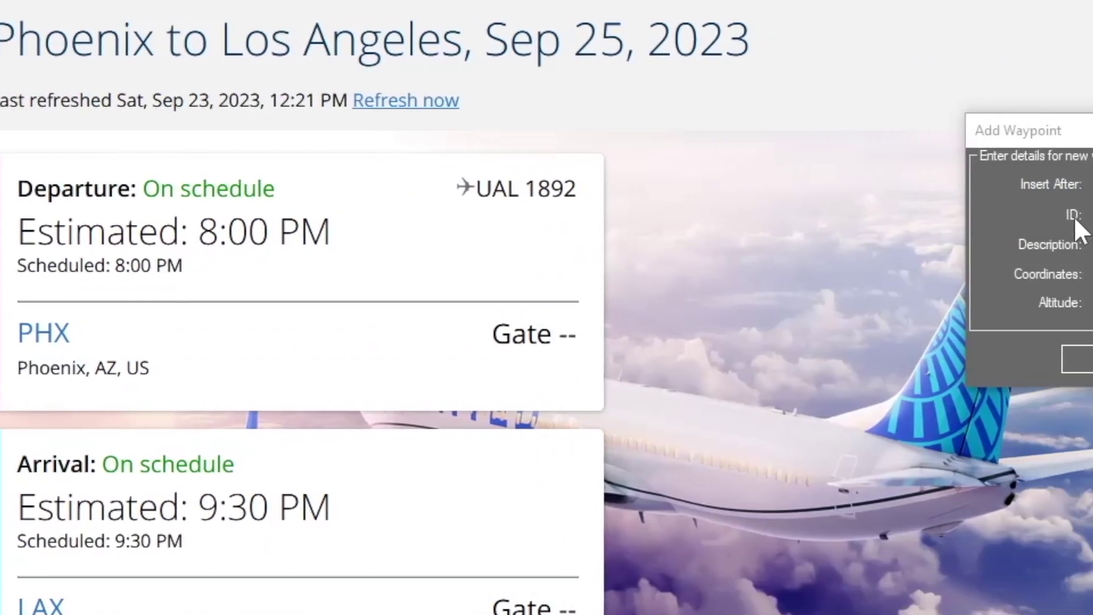
key(alt+Tab)
key(BackSpace)
text(20:00)
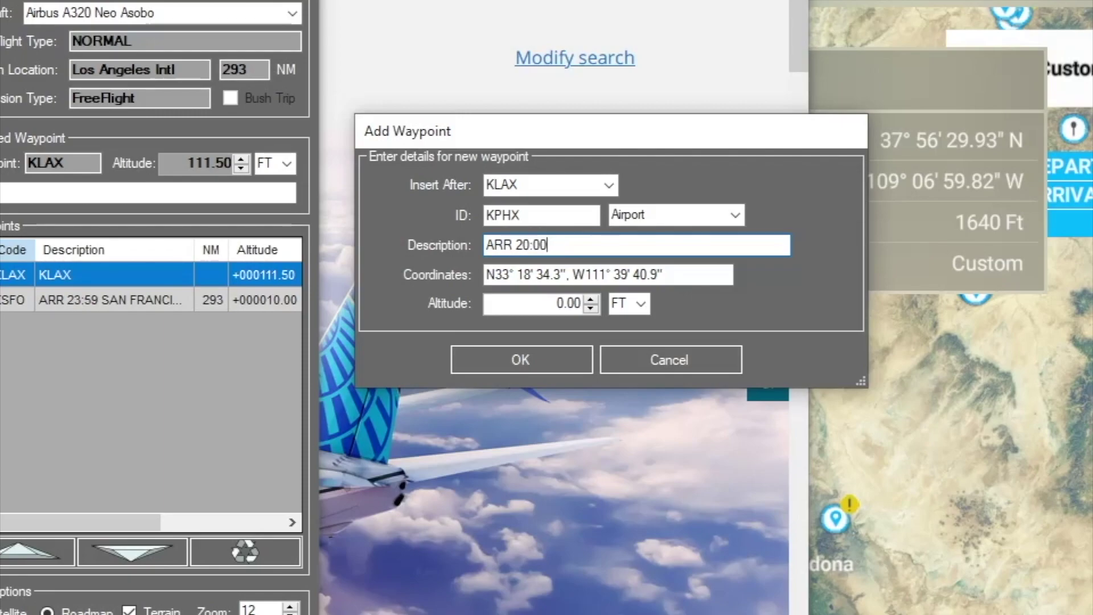
text( PHOENIX)
key(Tab)
click(663, 249)
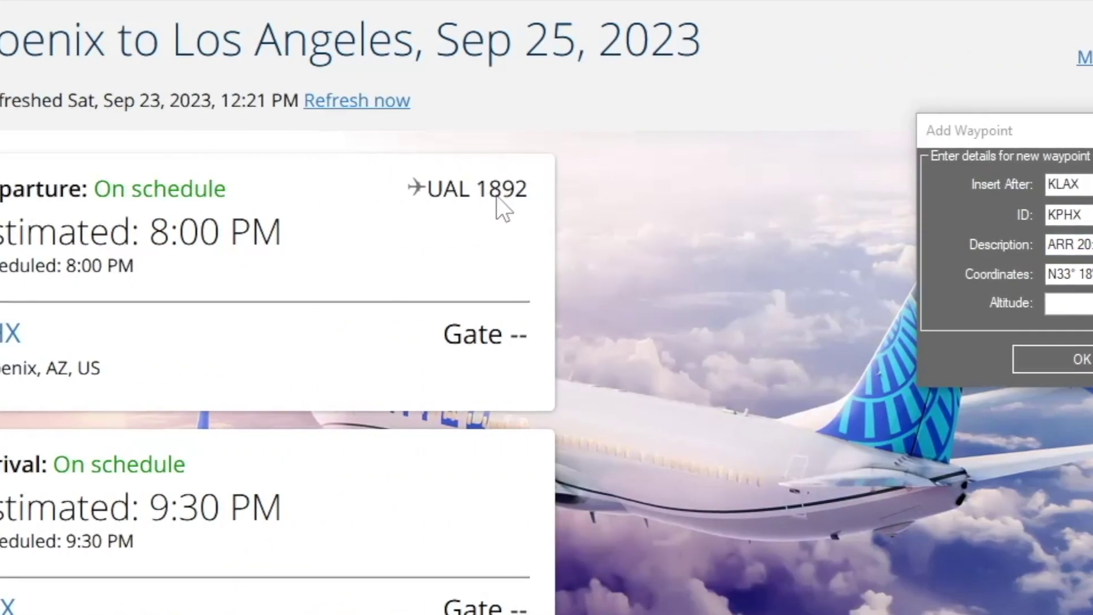
text(UAL1892)
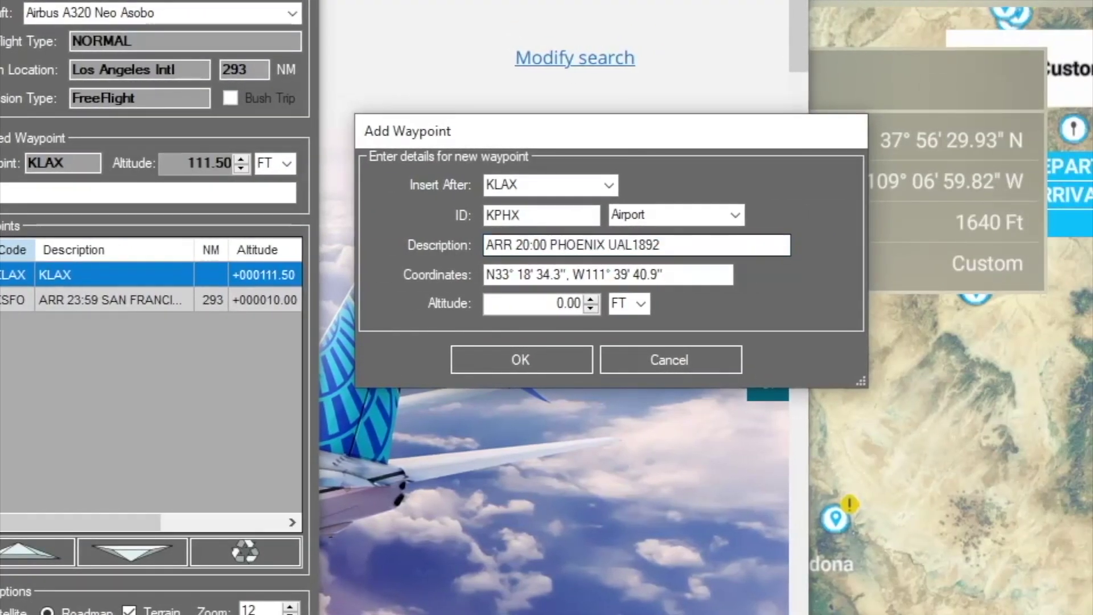
click(497, 364)
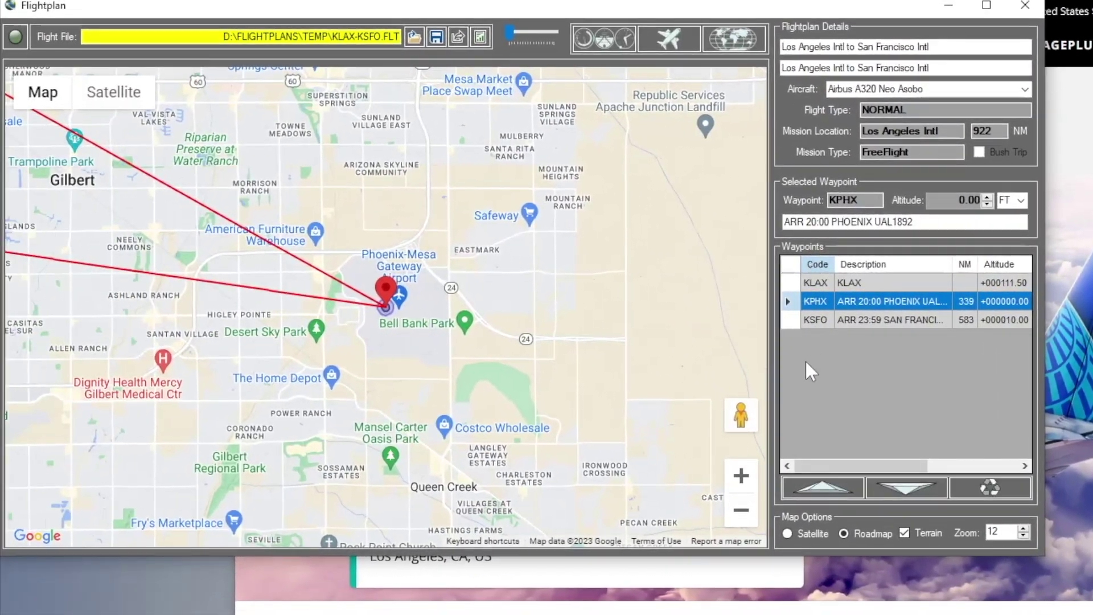
- Move the KPHX waypoint above KLAX so that it starts the route, and check the waypoint order
click(395, 322)
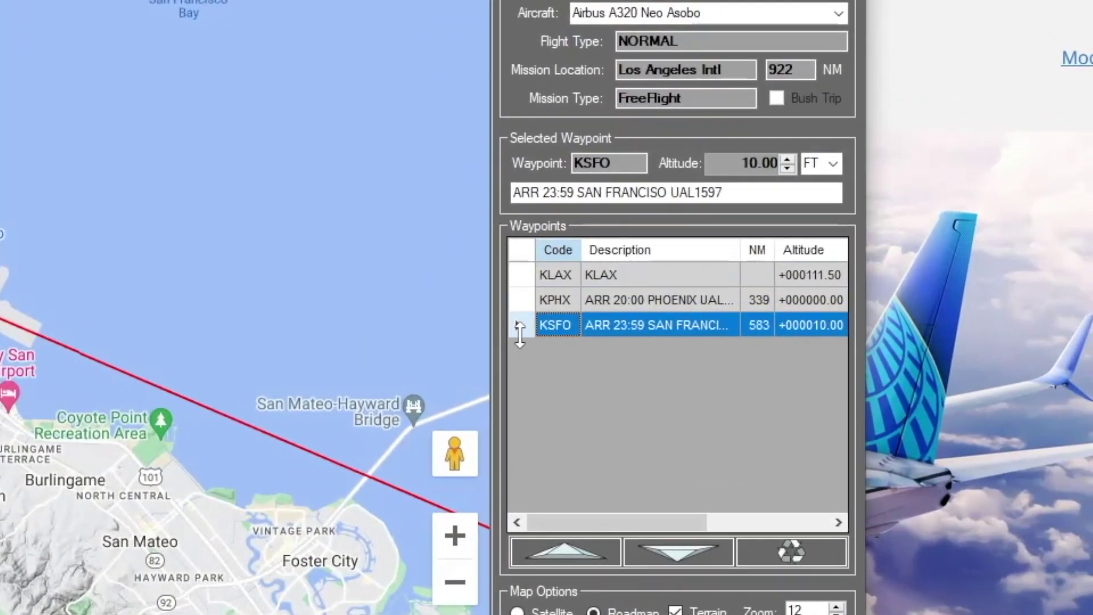
click(574, 301)
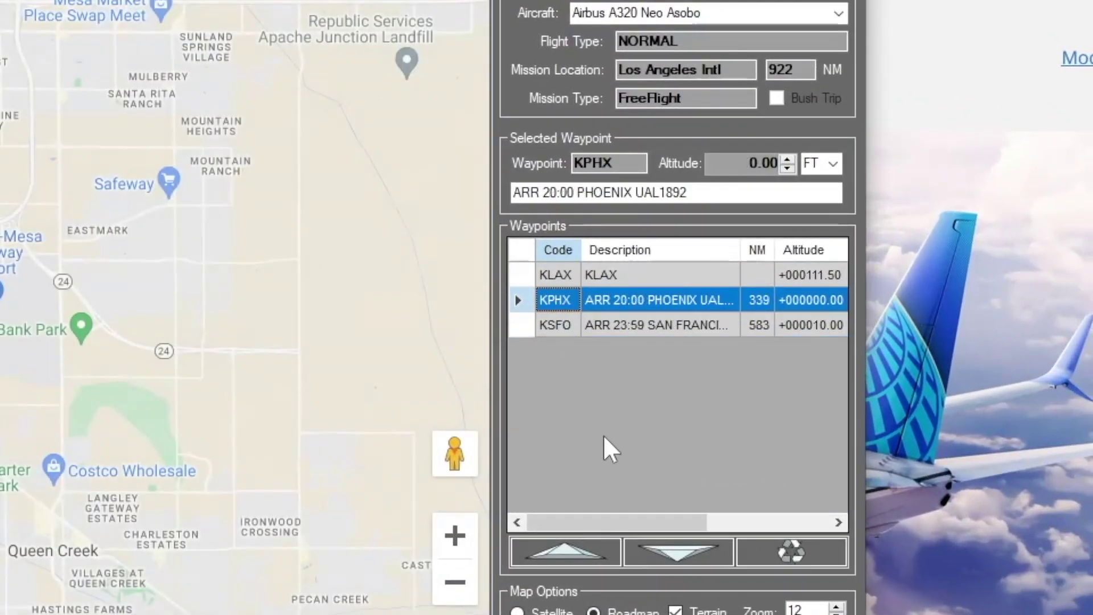
click(565, 553)
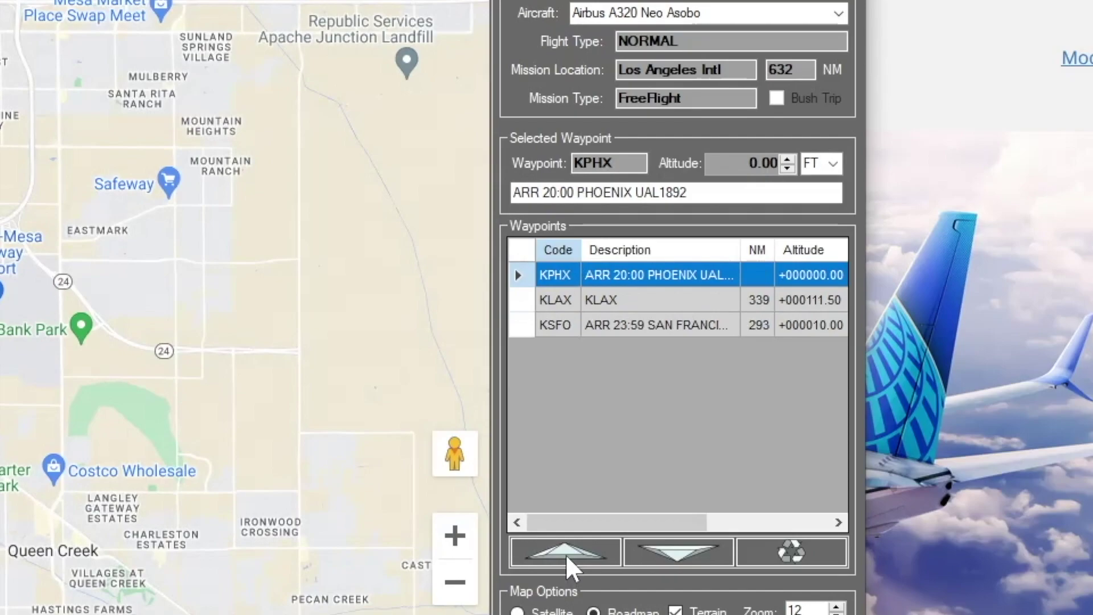
click(527, 323)
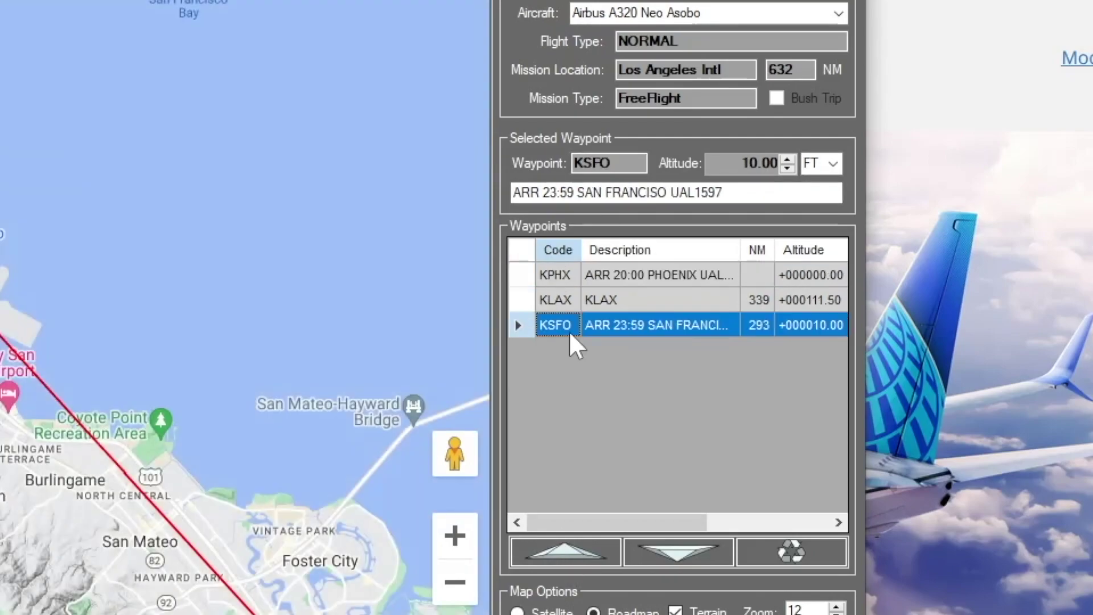
click(547, 276)
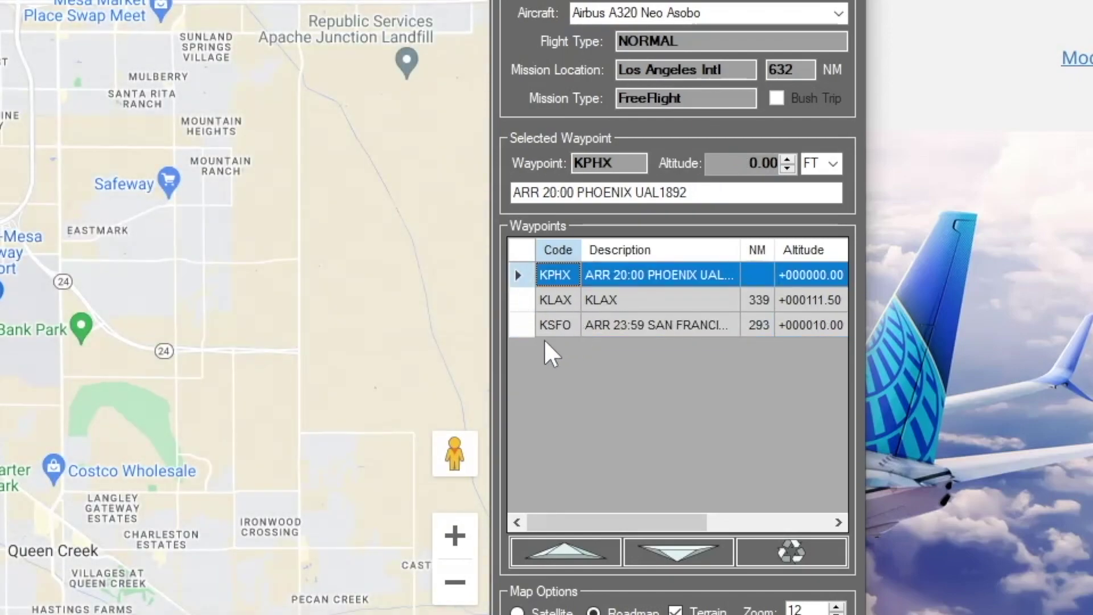
- Select the KLAX waypoint and, on the United flight status page, trace where the Los Angeles to San Francisco aircraft is coming from
click(606, 299)
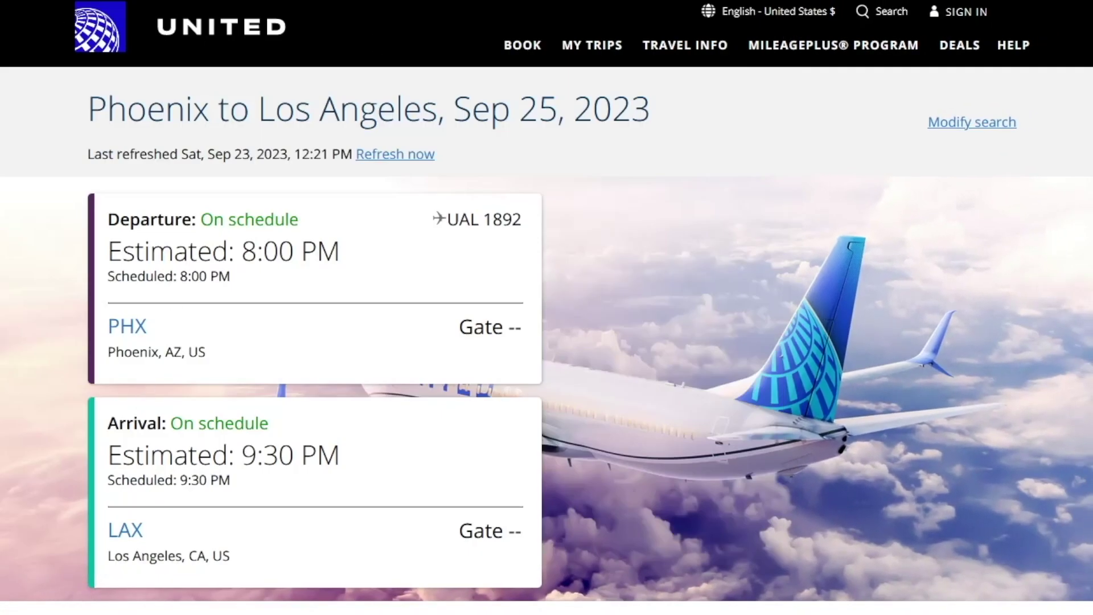
scroll(15, 178, down, 20)
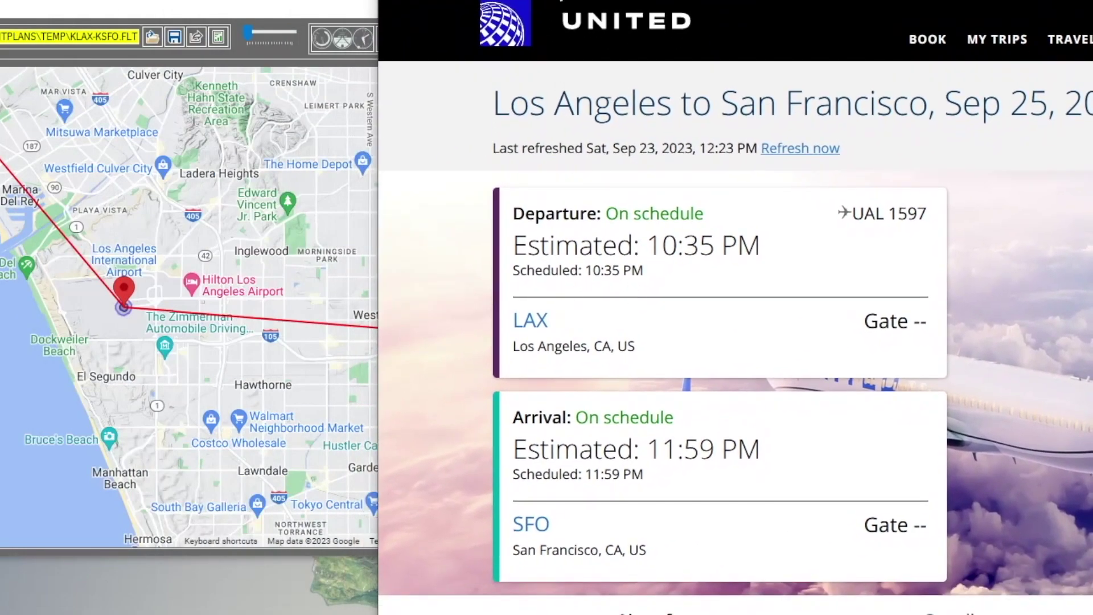
scroll(627, 522, down, 1)
scroll(628, 530, down, 4)
click(586, 439)
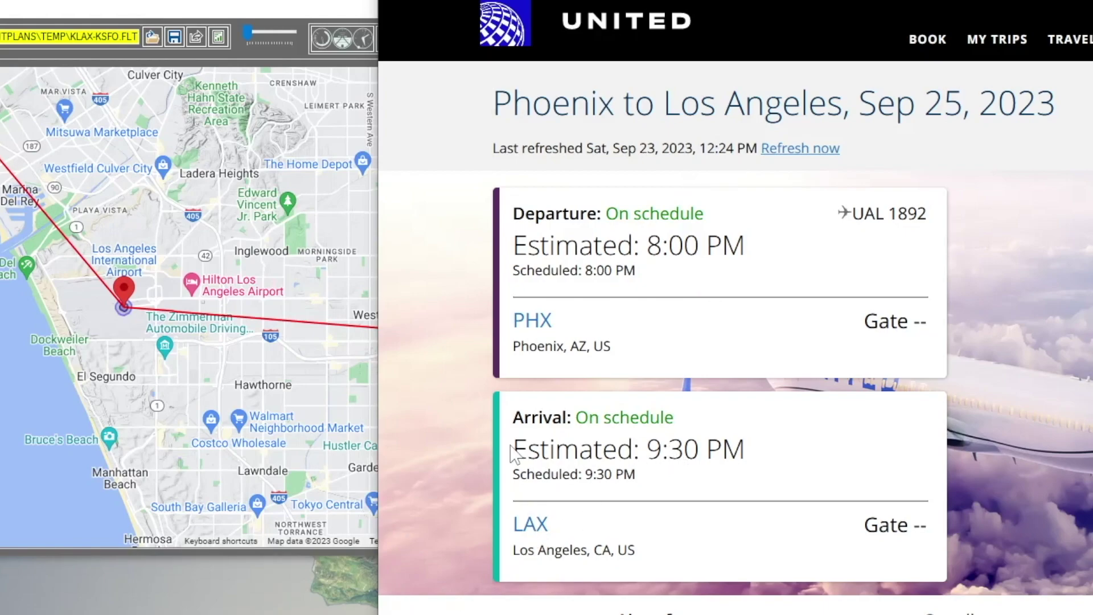
- Return to the flight plan editor, move its window beside the flight status page, and set KLAX's description to ARR 21:30 LOS ANGELES UAL 1892
click(238, 1)
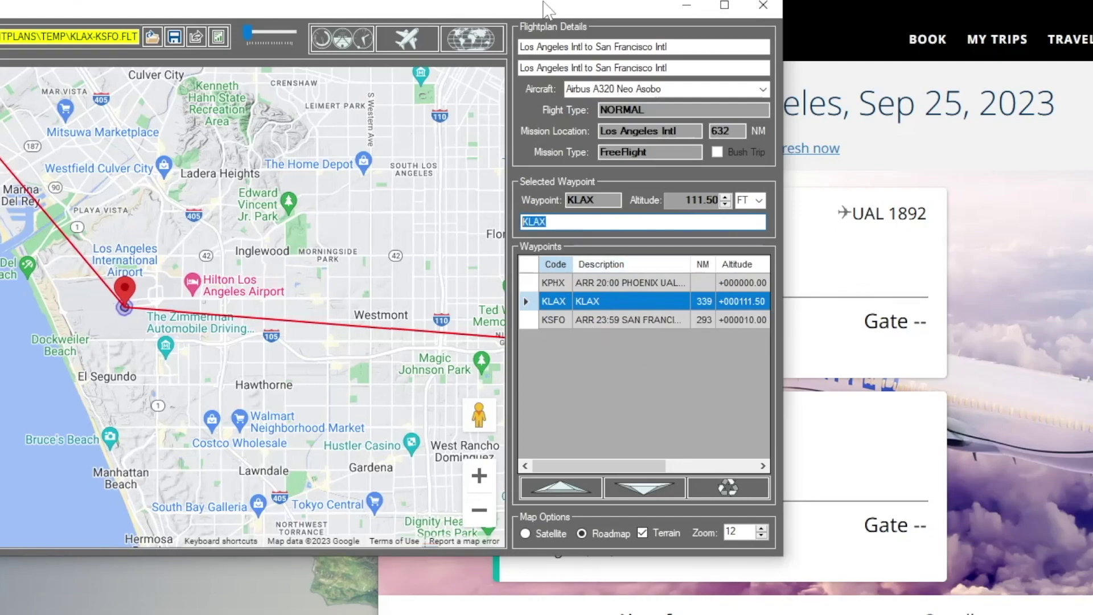
drag(549, 10, 272, 15)
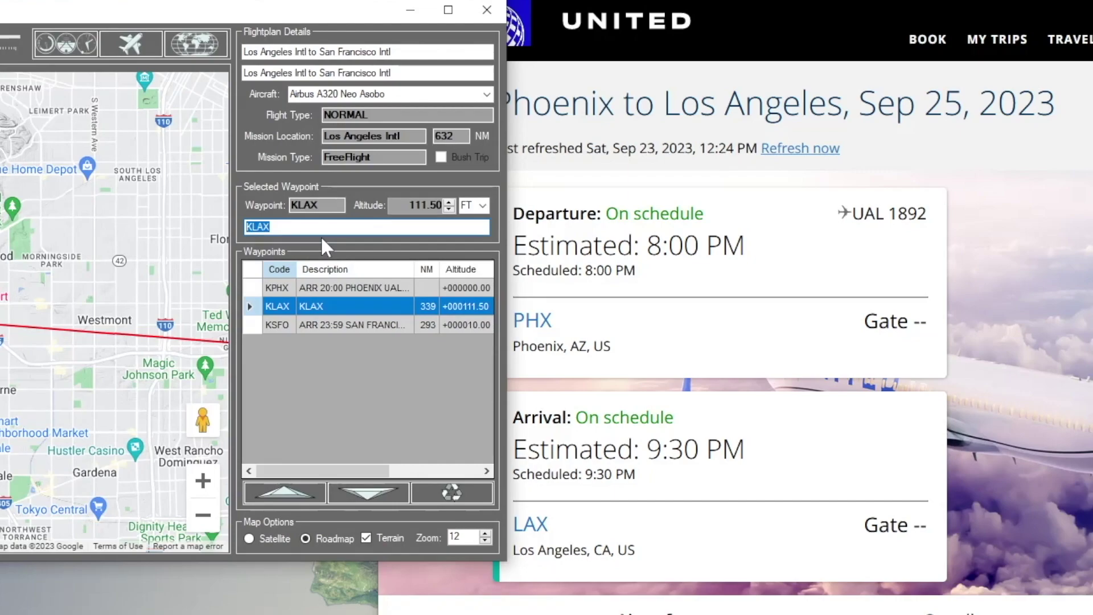
text(ar)
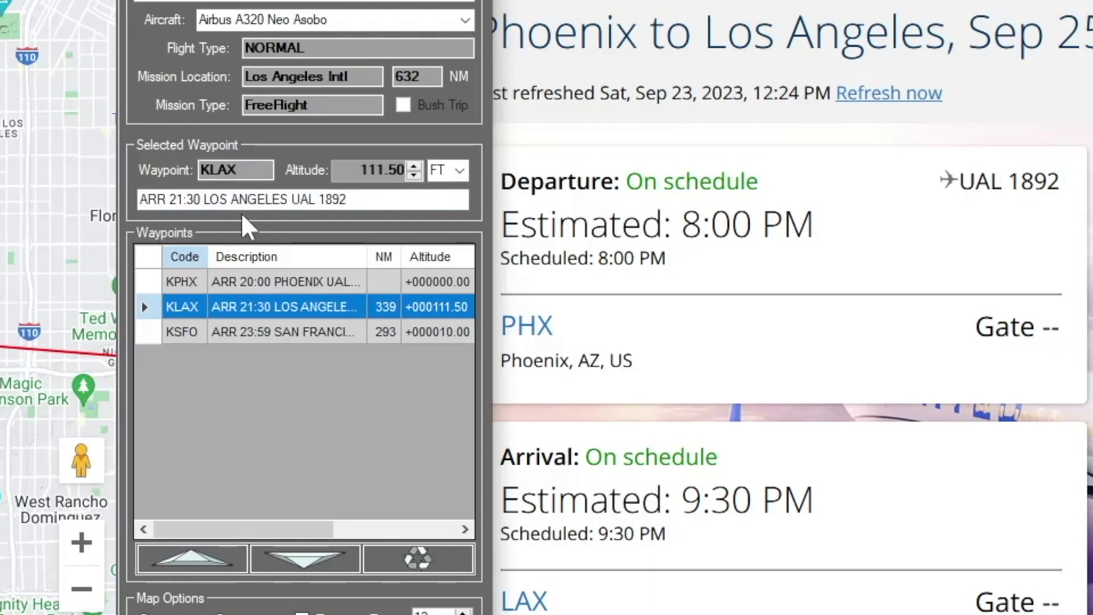
- Select the KPHX waypoint and look up the inbound flight of the Phoenix to Los Angeles aircraft on the United page
click(193, 282)
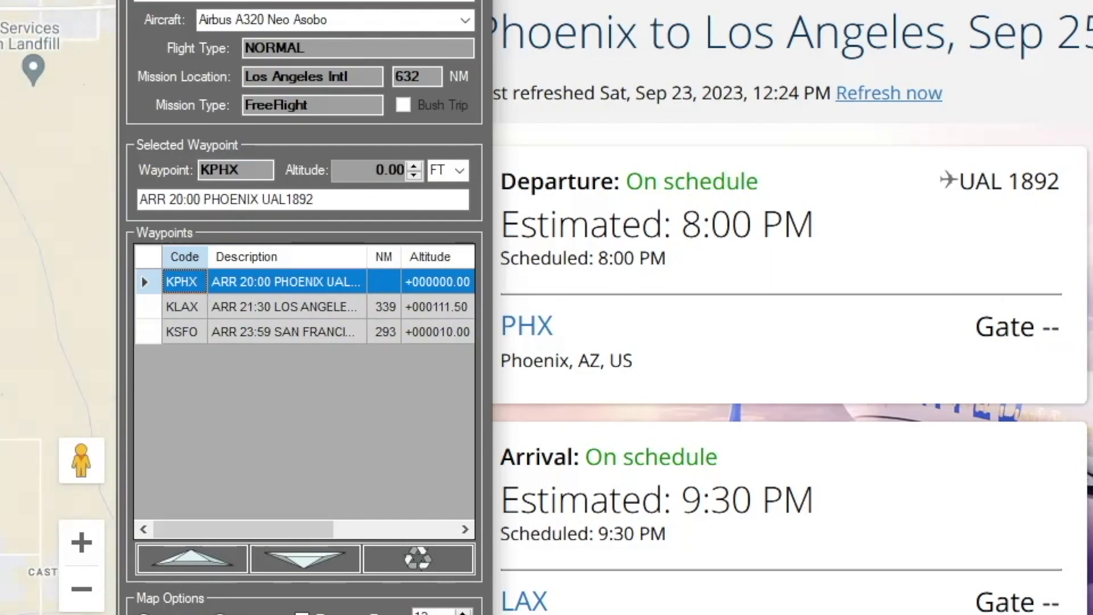
click(670, 451)
scroll(623, 385, down, 8)
click(592, 487)
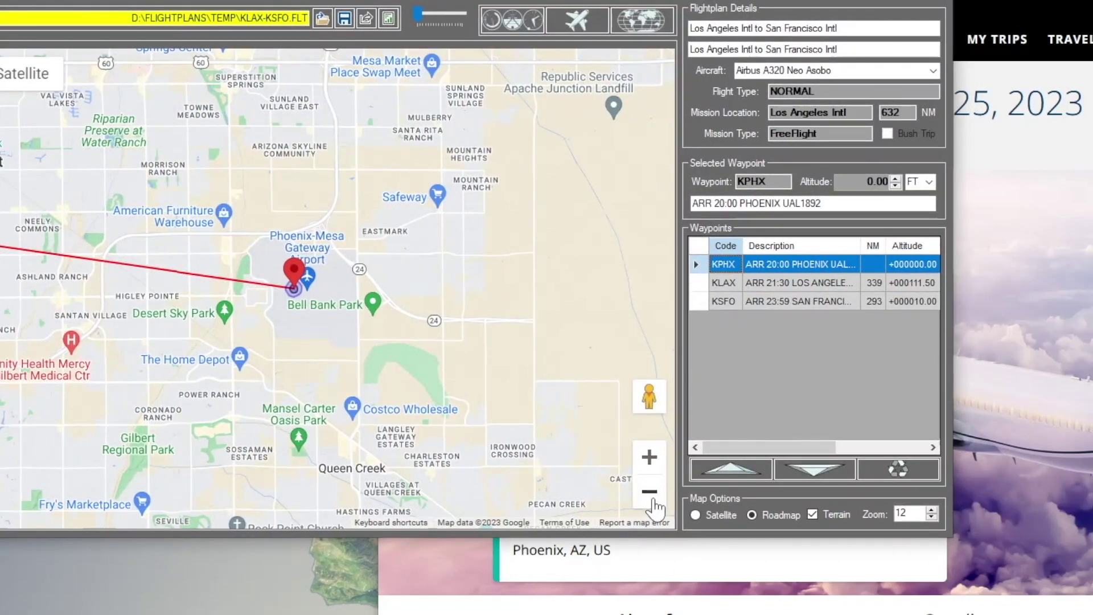
- Start a new waypoint after KPHX at San Francisco International Airport on the flight plan editor's map
click(651, 497)
click(651, 498)
click(651, 497)
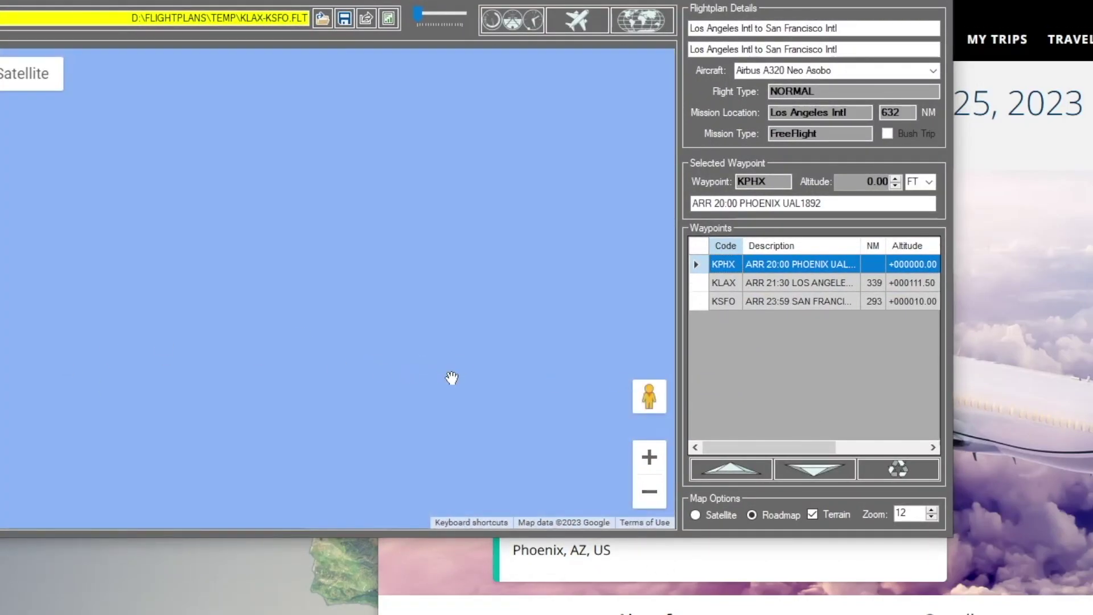
drag(442, 378, 138, 227)
click(648, 459)
click(648, 458)
click(648, 459)
drag(171, 467, 291, 199)
click(648, 459)
click(648, 459)
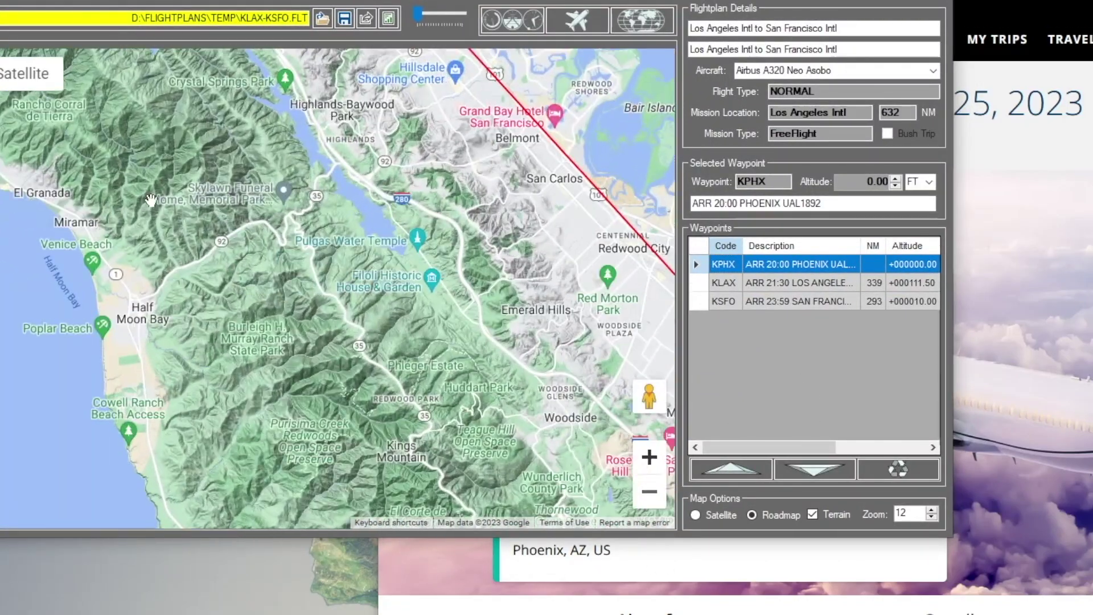
drag(185, 293, 204, 512)
right_click(293, 277)
- Set the new San Francisco waypoint's type to Airport and dismiss the elevation warning
drag(393, 230, 259, 229)
drag(362, 229, 422, 229)
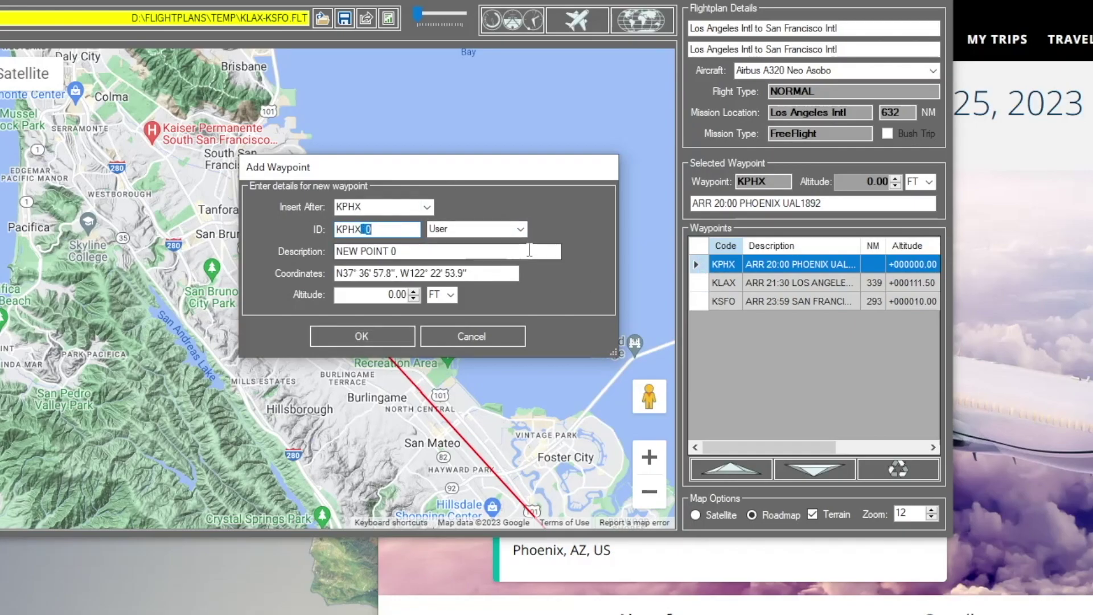
click(520, 229)
click(455, 248)
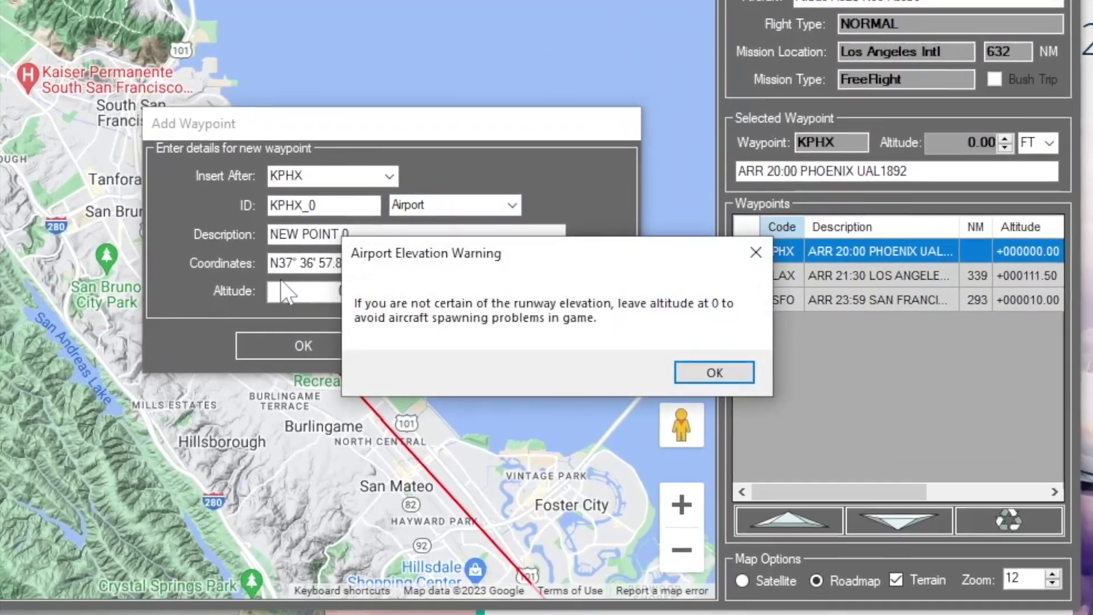
click(713, 373)
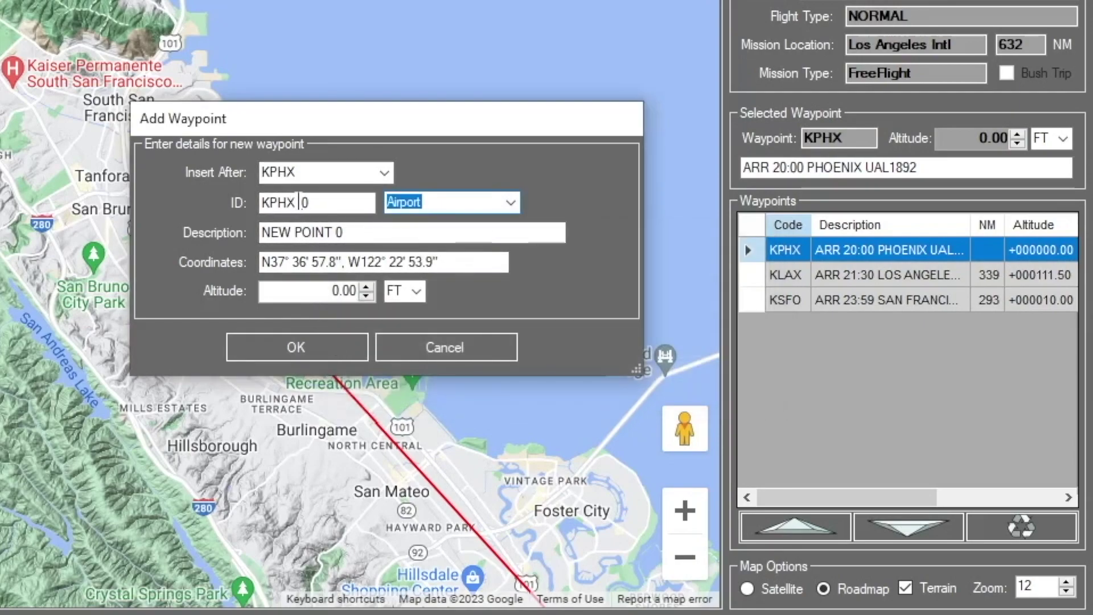
- Set the new waypoint's ID to KSFO1 and move the Add Waypoint dialog aside to compare the two San Francisco markers
key(shift+Tab)
text(a)
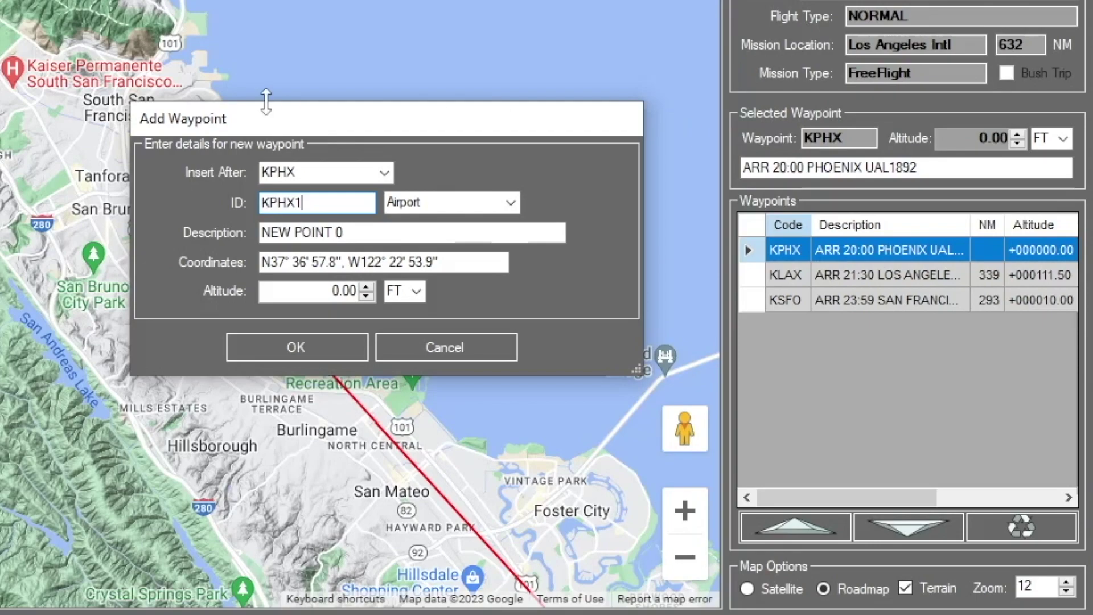
double_click(341, 201)
text(KSFO1)
key(Tab)
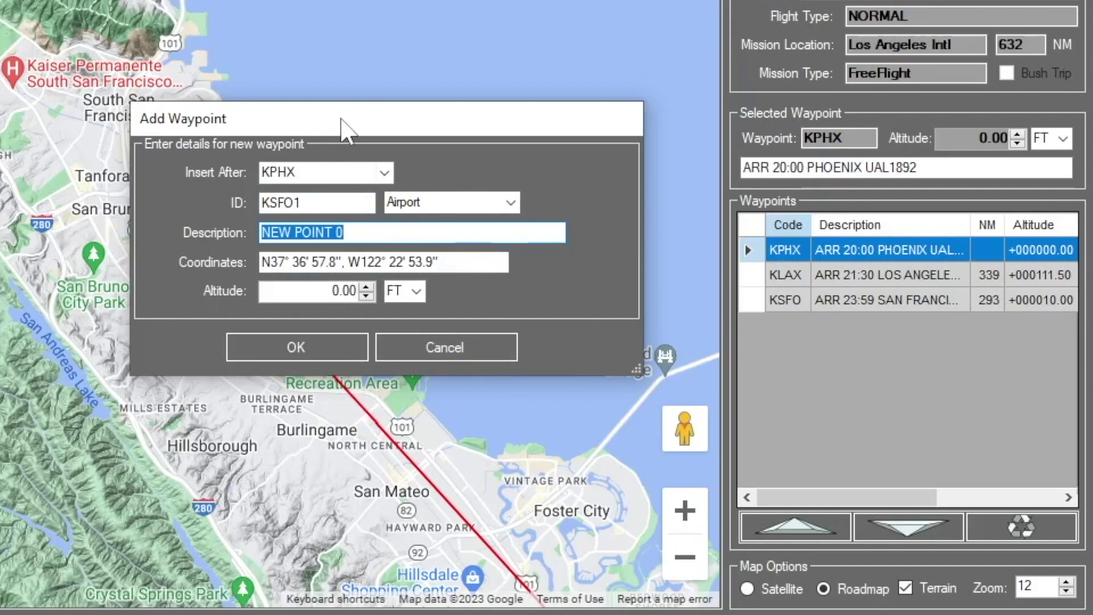
drag(341, 127, 674, 121)
drag(748, 95, 403, 19)
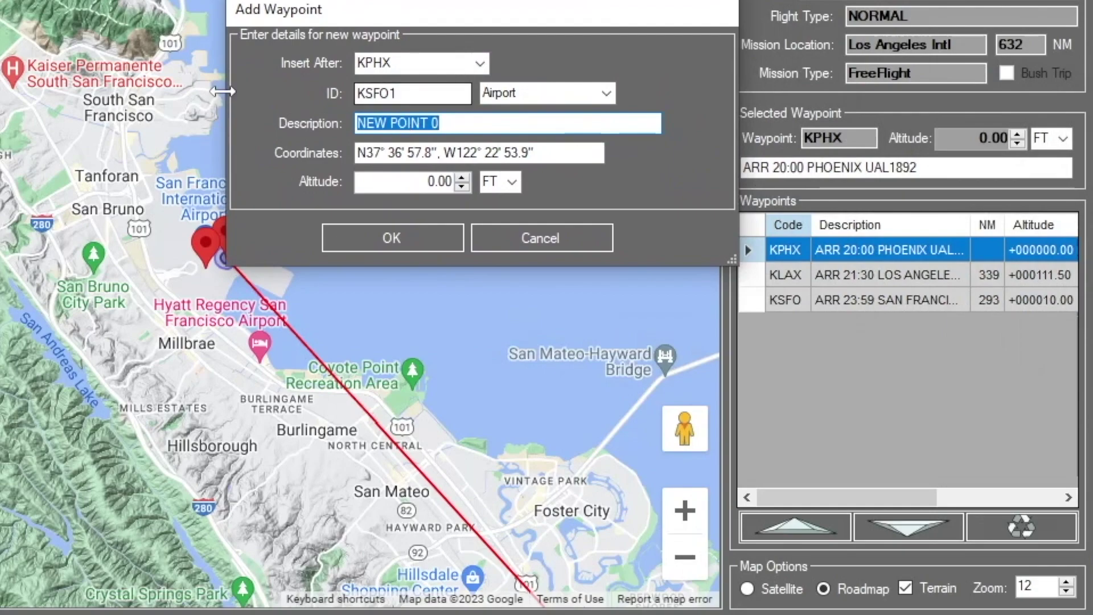
drag(397, 21, 538, 16)
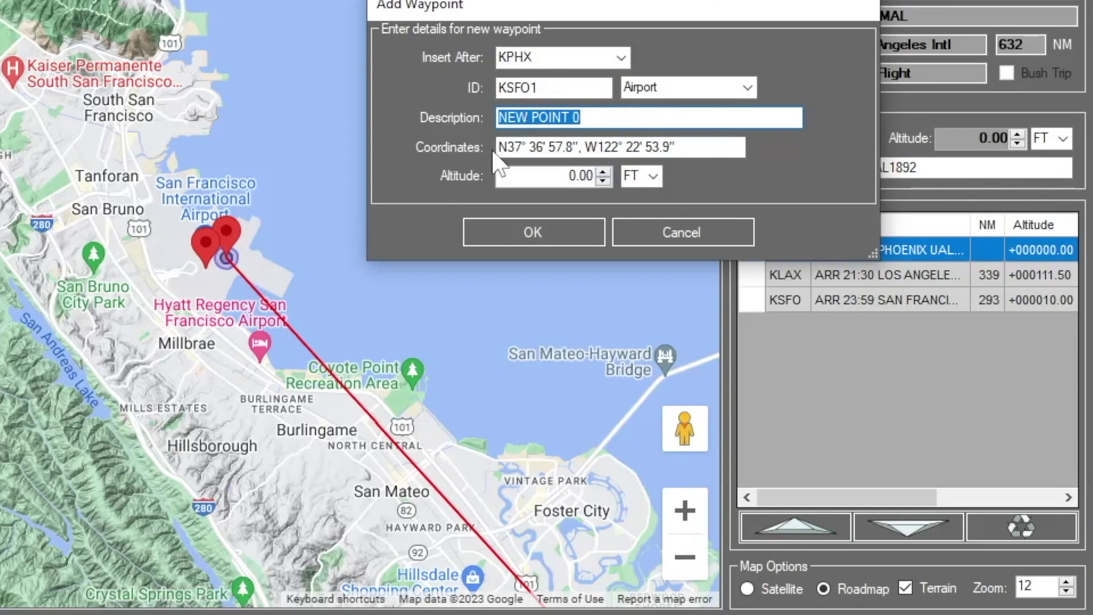
drag(533, 18, 315, 21)
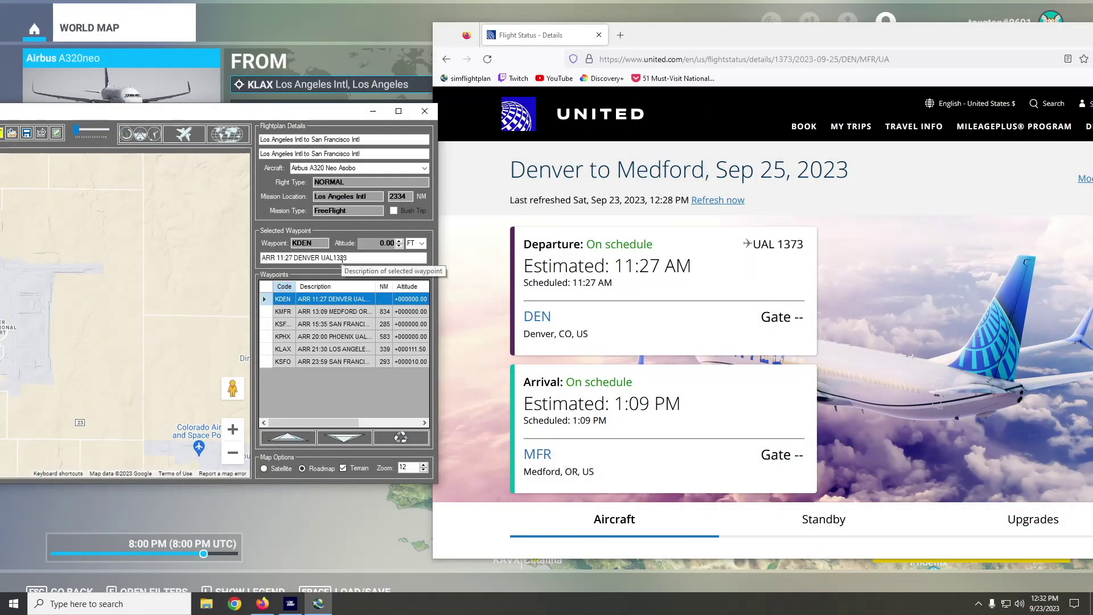
- Widen the waypoint list's Code column to fit its entries and trace the Denver to Medford aircraft back through its two previous flights
double_click(295, 287)
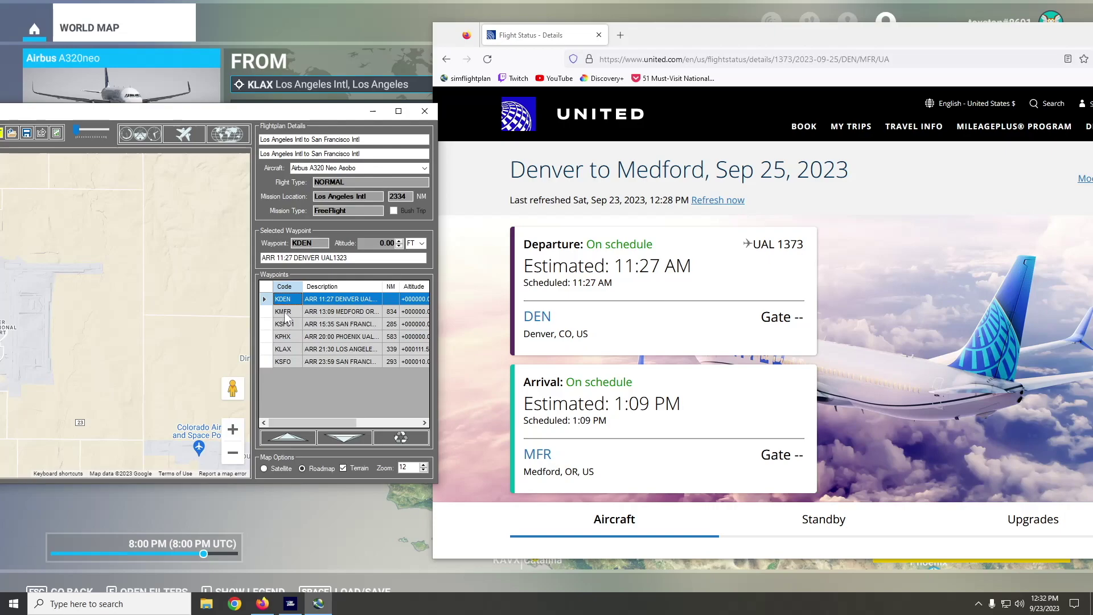
scroll(557, 288, down, 5)
click(563, 342)
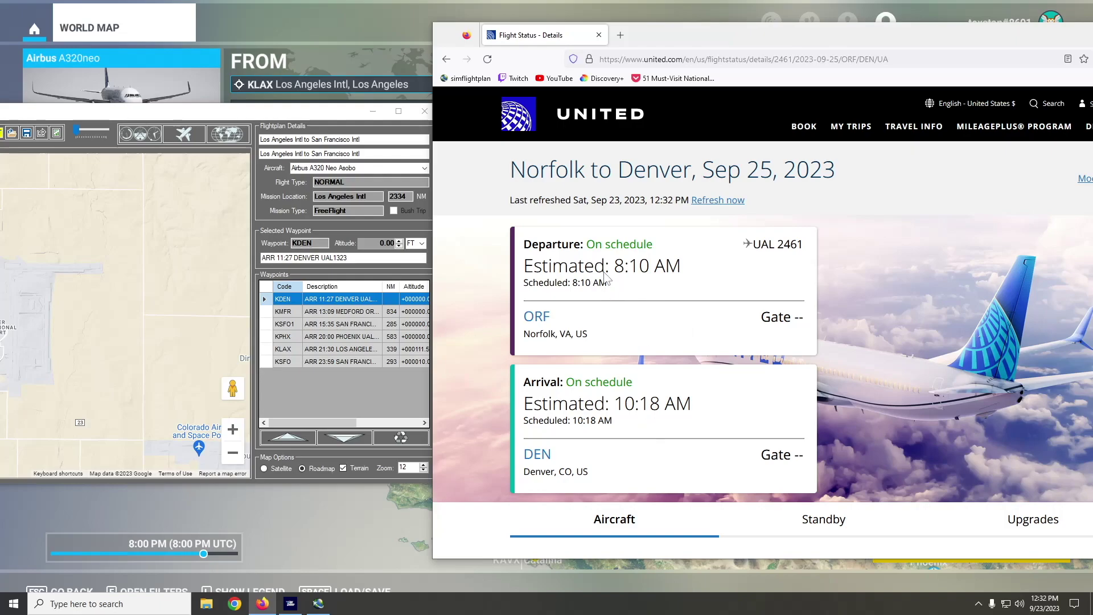
scroll(662, 370, down, 4)
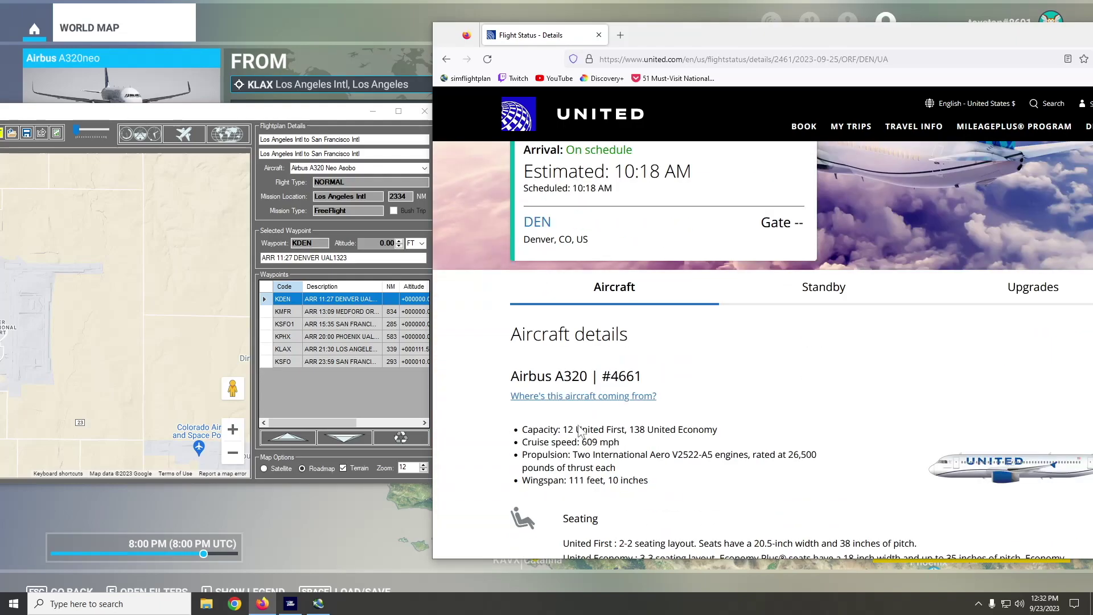
click(564, 396)
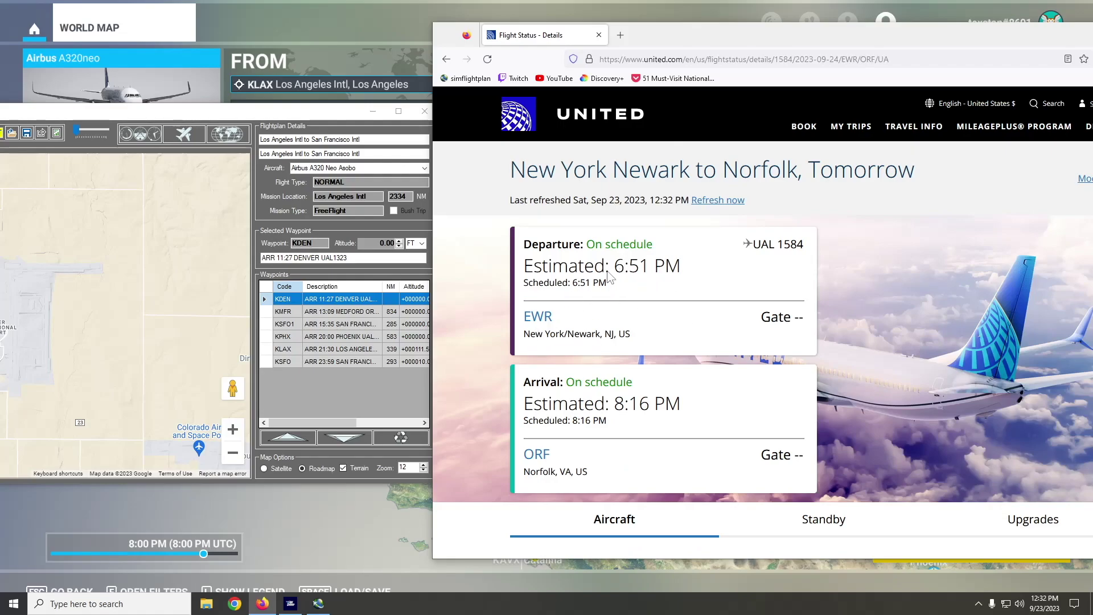
- Go back to the Norfolk to Denver flight and review its scheduled times and aircraft details
scroll(640, 411, down, 3)
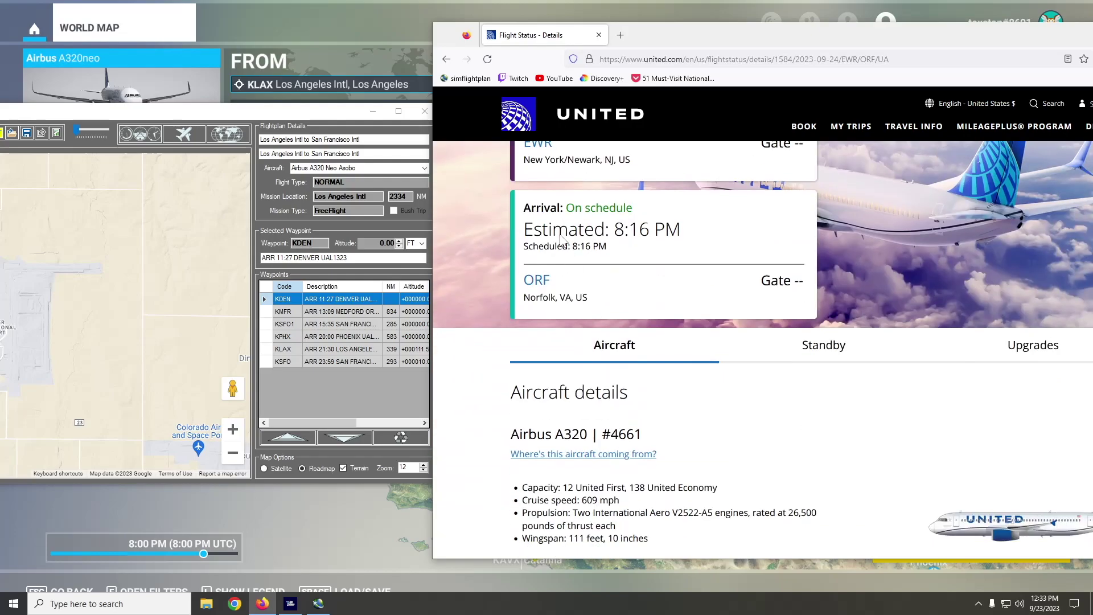
click(446, 59)
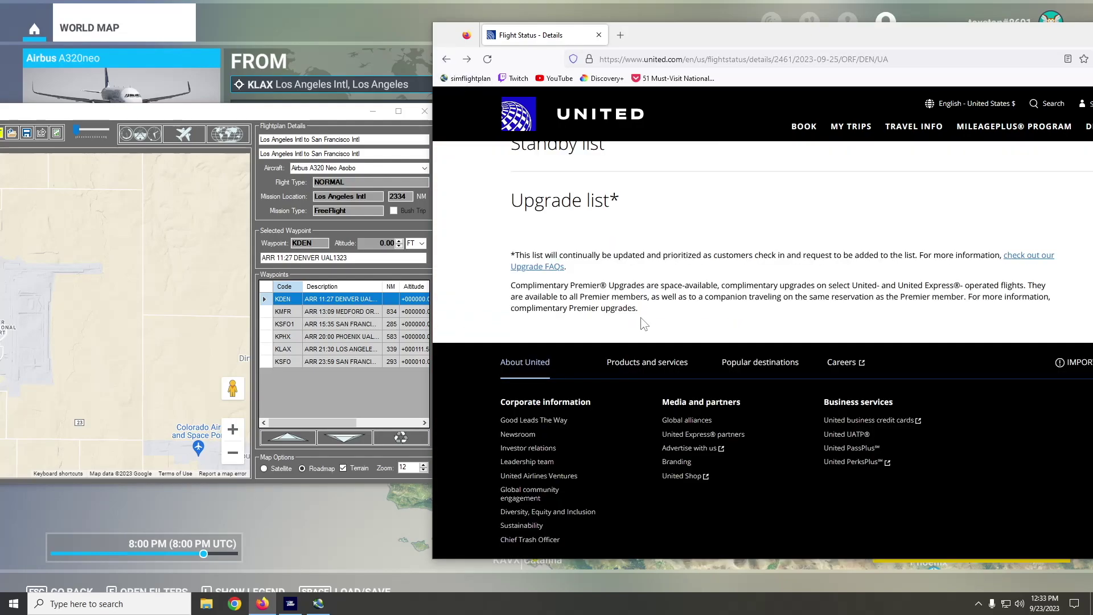
scroll(615, 341, up, 3)
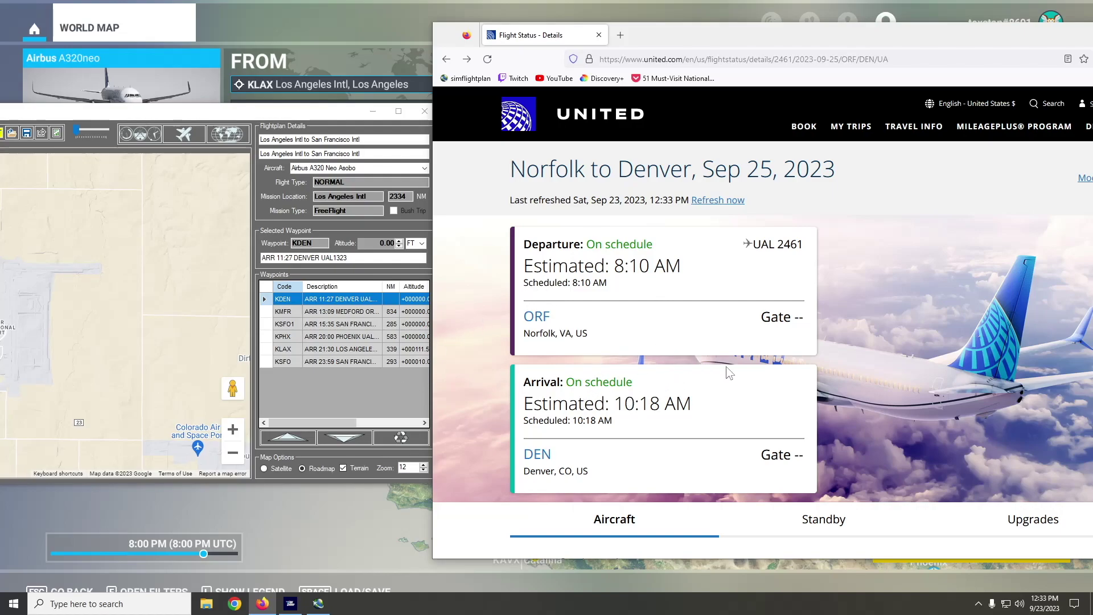
scroll(716, 370, down, 7)
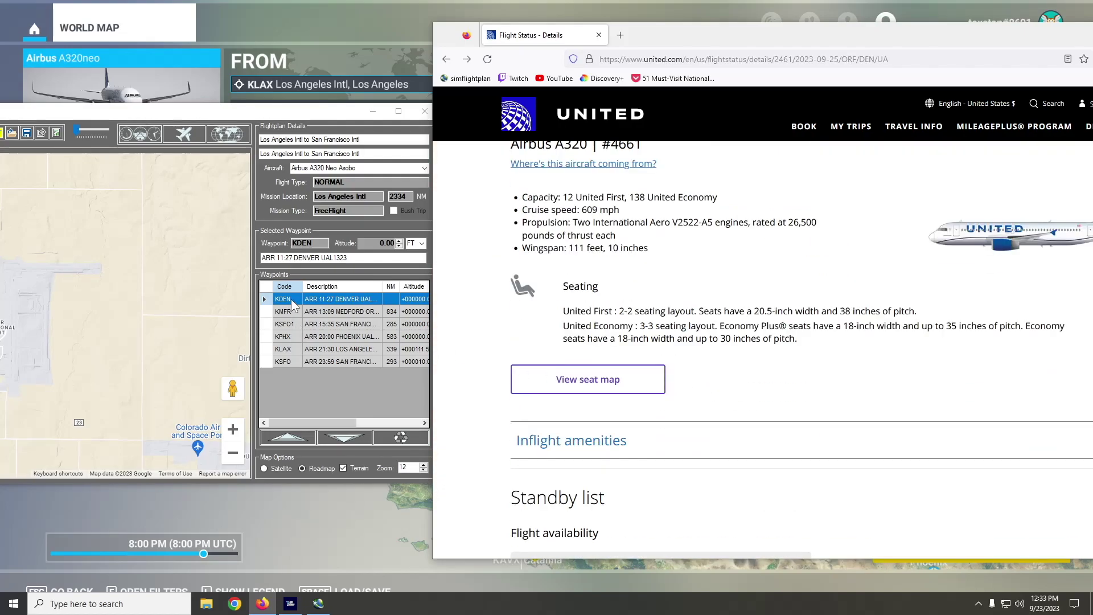
scroll(711, 428, up, 8)
scroll(711, 428, down, 4)
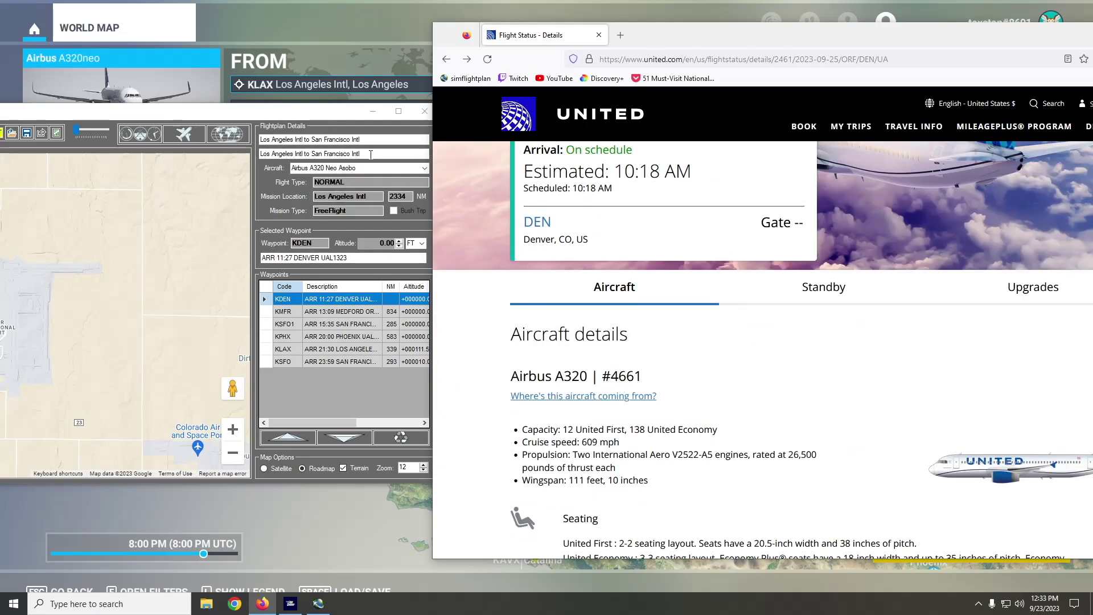
- Replace ARR 11:27 with START in the KDEN waypoint's description so that it reads START DENVER UAL1323
drag(370, 154, 95, 153)
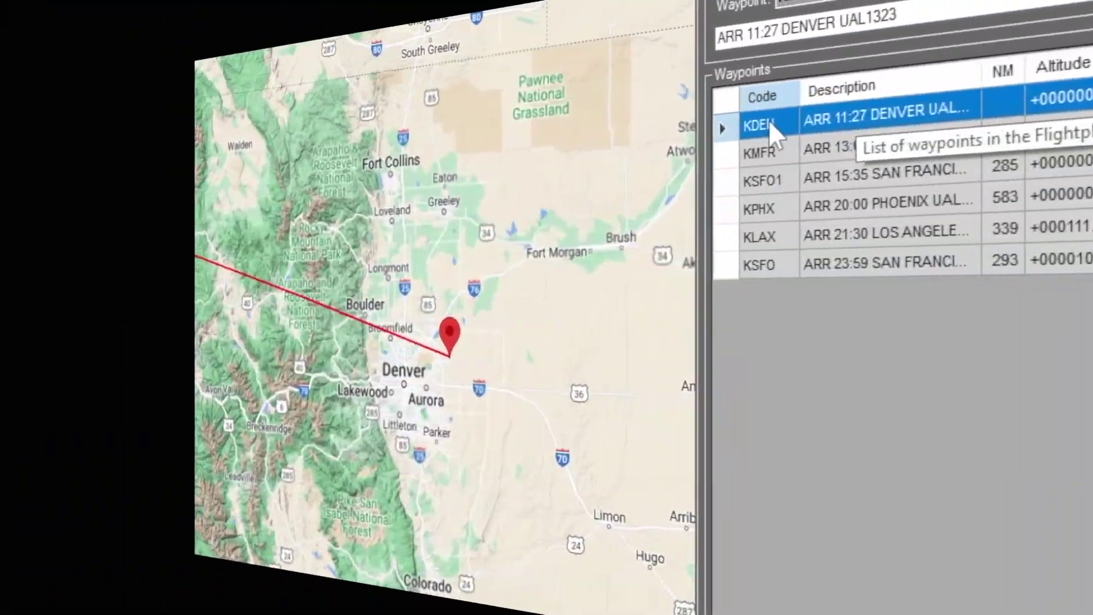
drag(771, 62, 814, 63)
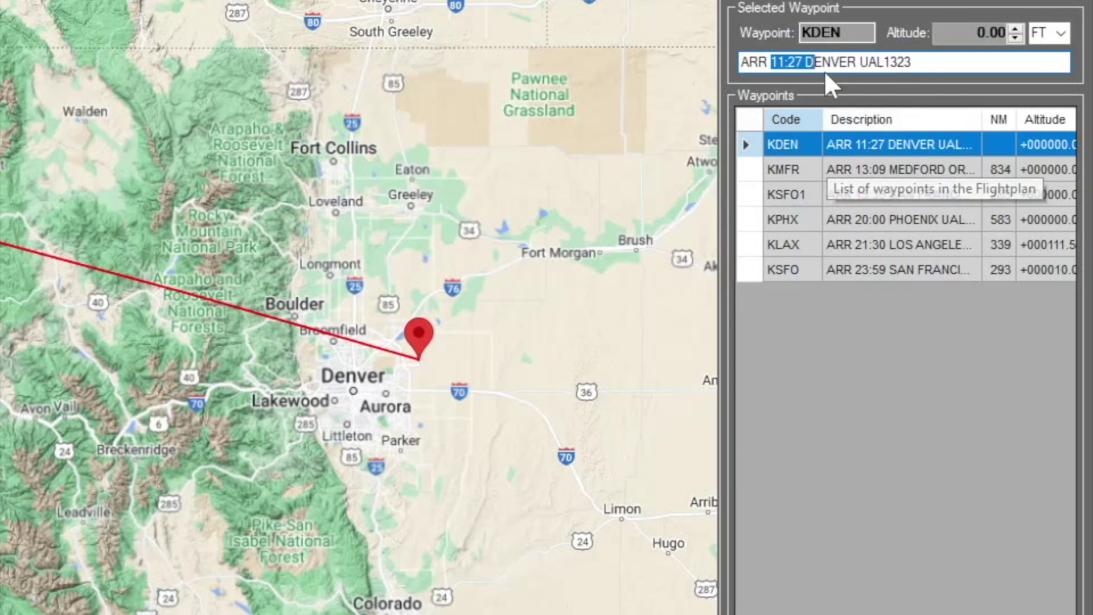
click(779, 63)
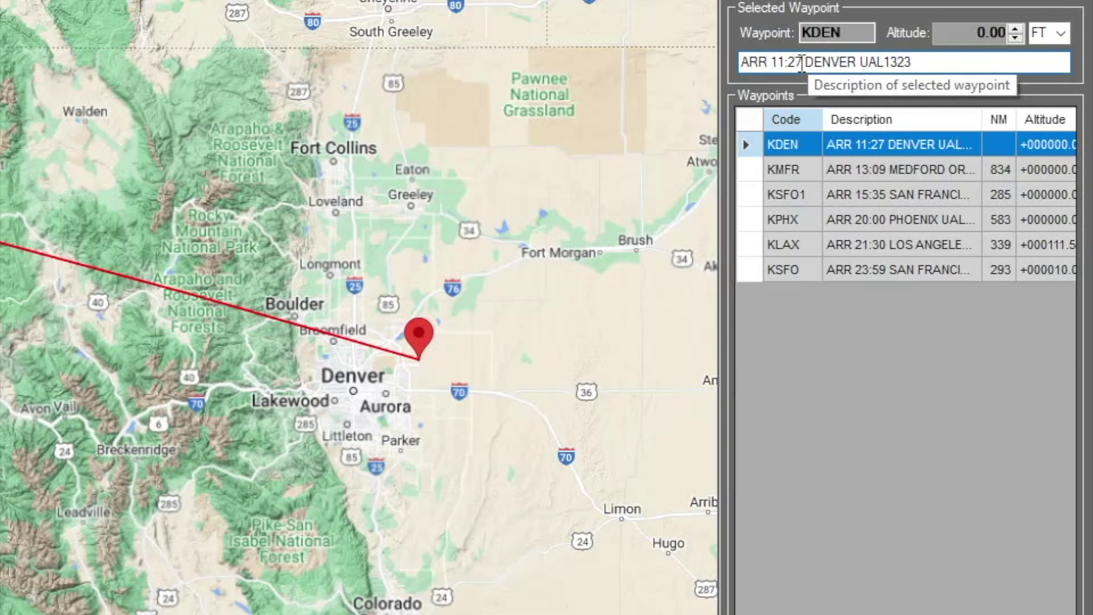
drag(801, 63, 569, 62)
text(START)
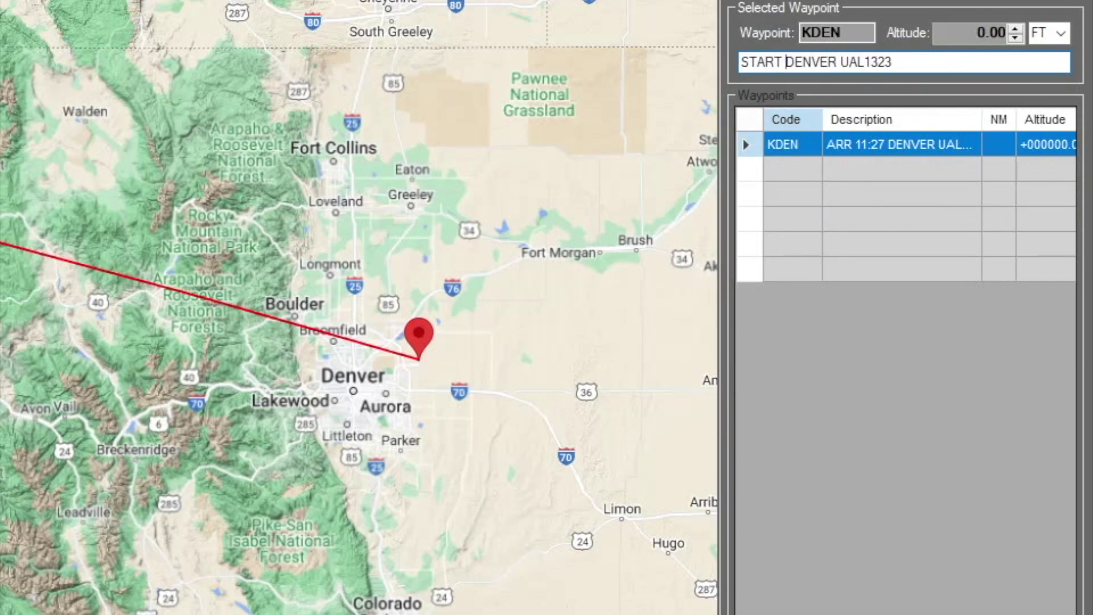
click(907, 201)
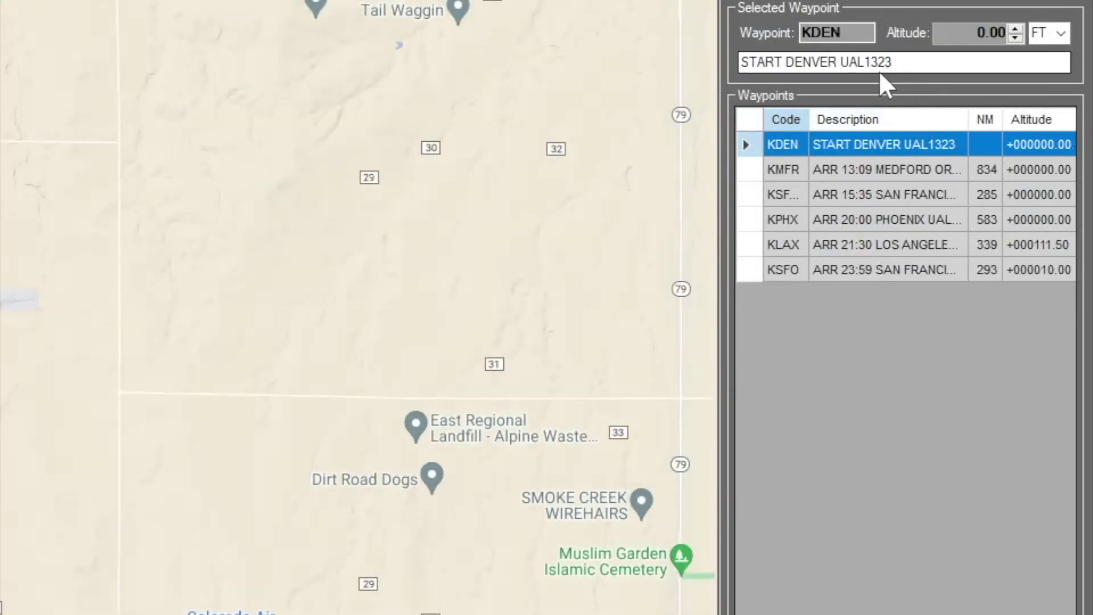
- Review the season, time, departure airport and gate entries in the flight settings
drag(861, 64, 1042, 43)
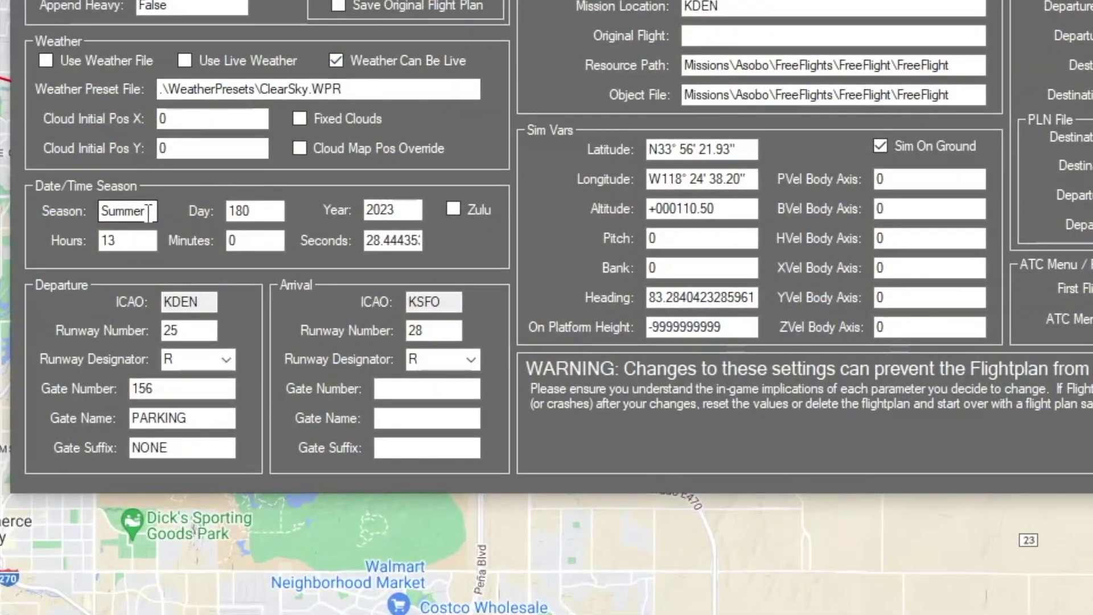
key(Tab)
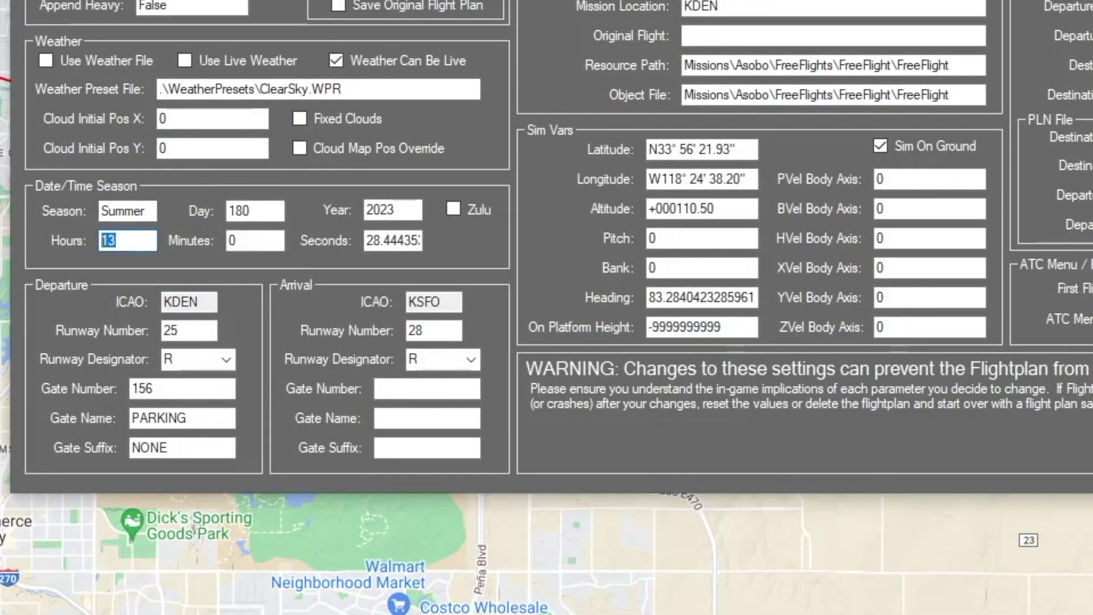
key(Tab)
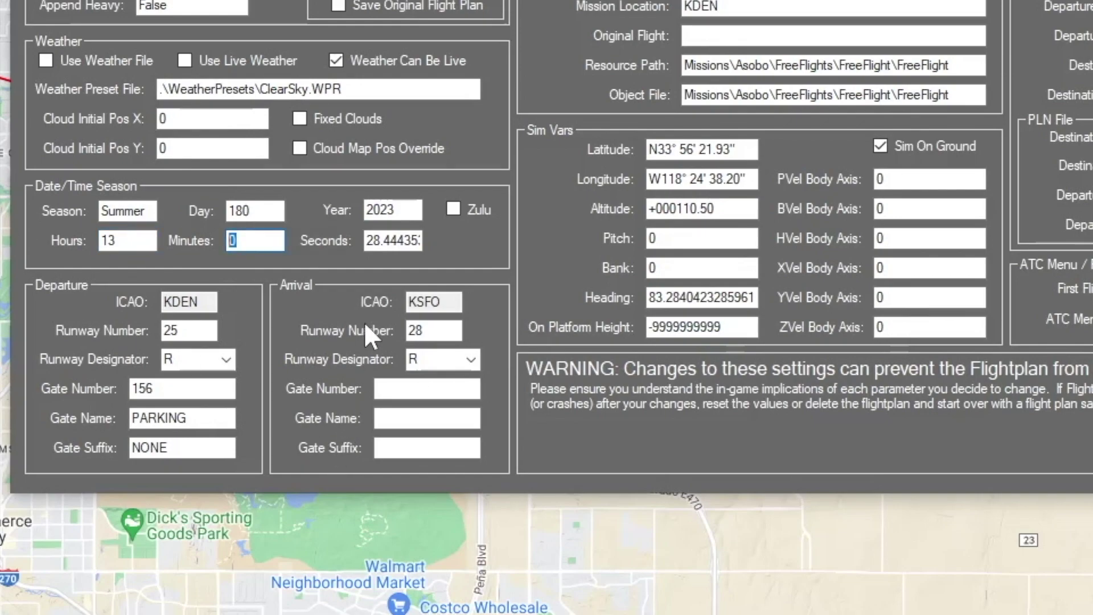
double_click(188, 302)
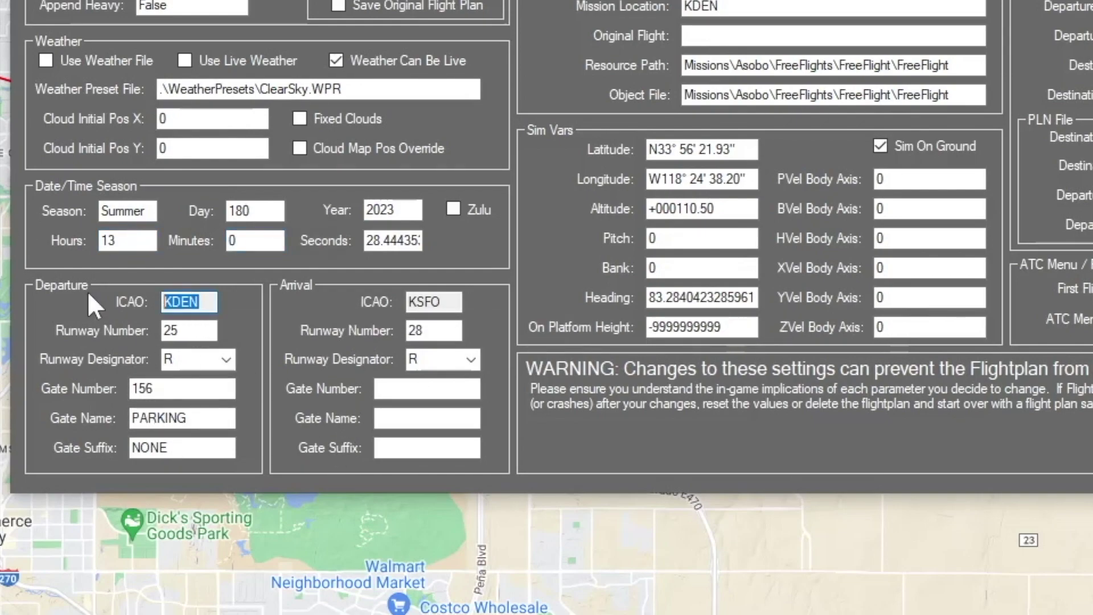
double_click(142, 388)
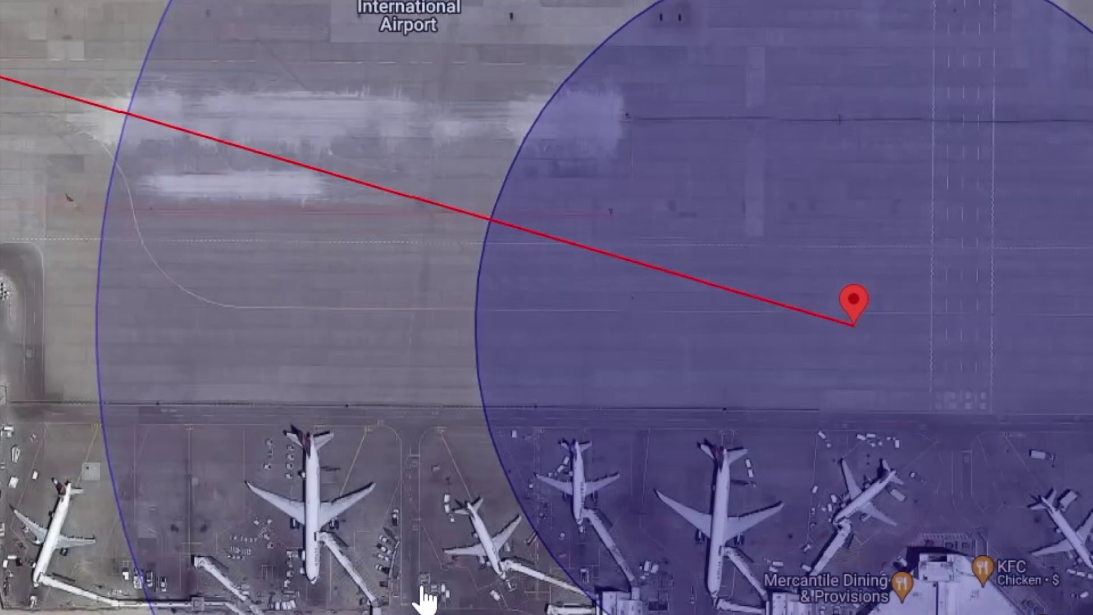
- Locate gate A35 on Denver's satellite imagery and move the KDEN airport marker onto the United aircraft parked there
drag(420, 599, 654, 391)
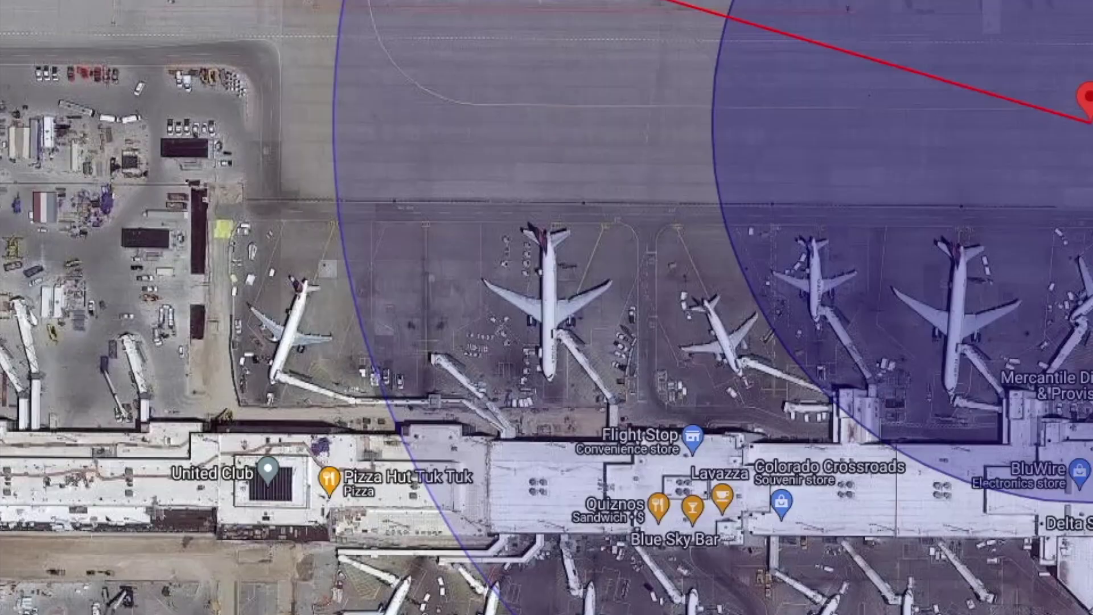
scroll(944, 293, up, 5)
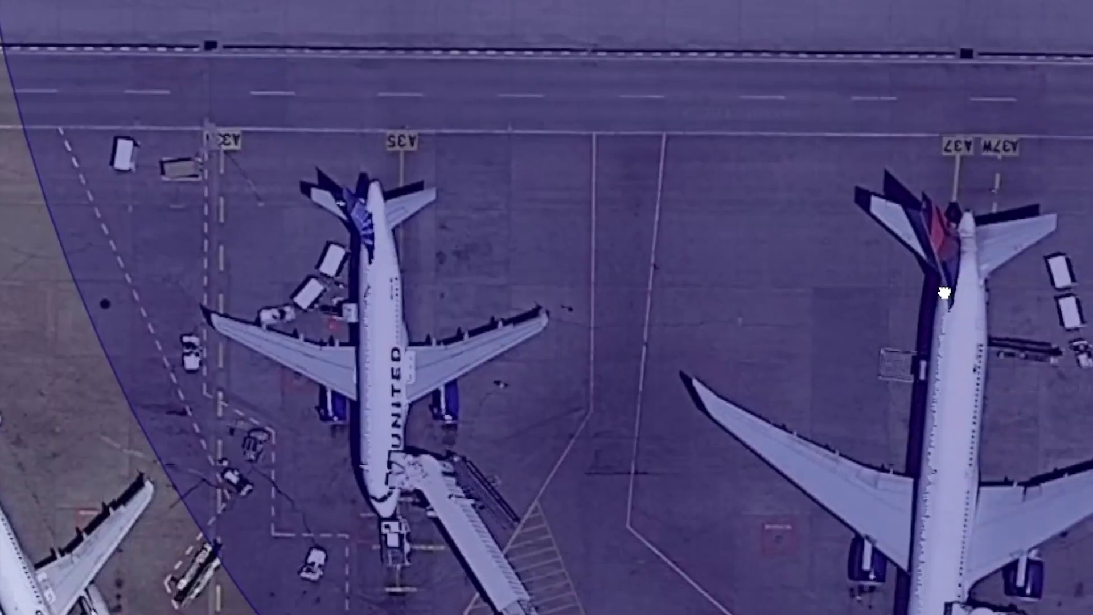
drag(641, 283, 991, 359)
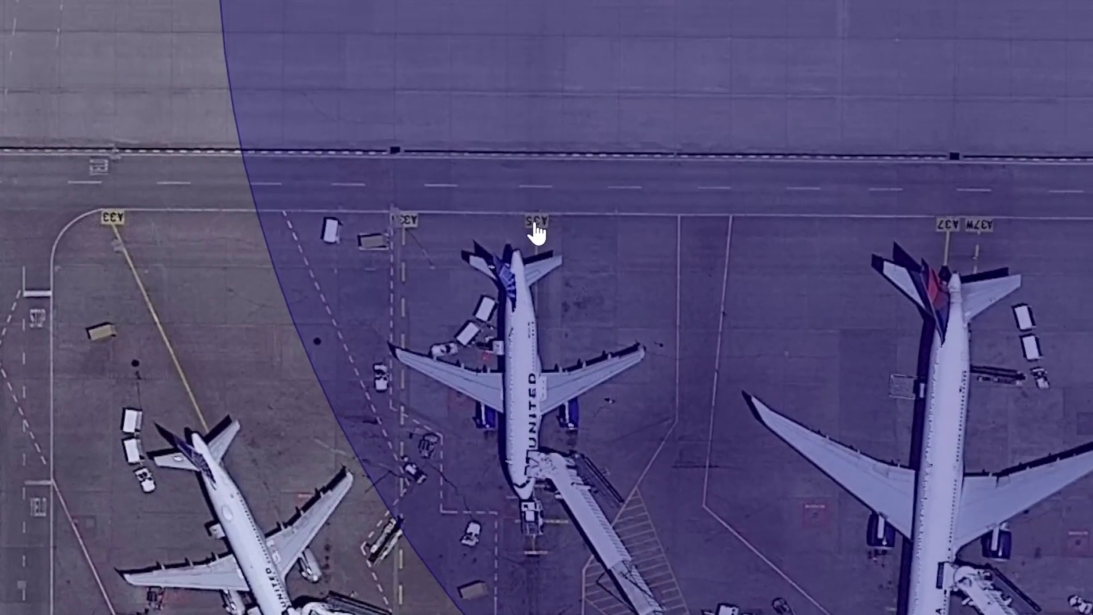
drag(829, 403, 804, 412)
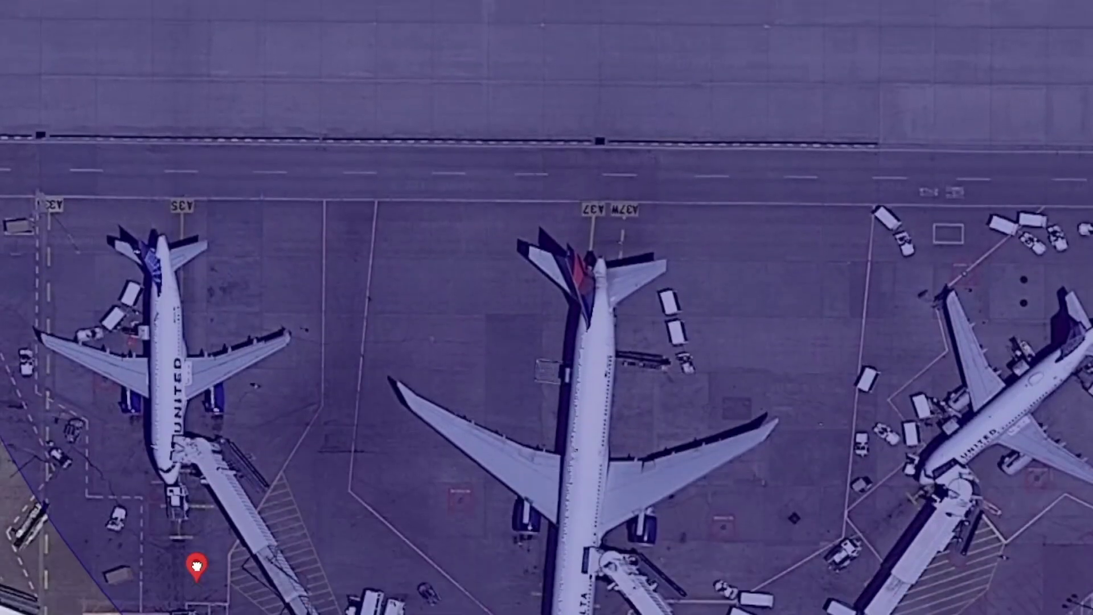
drag(196, 565, 166, 370)
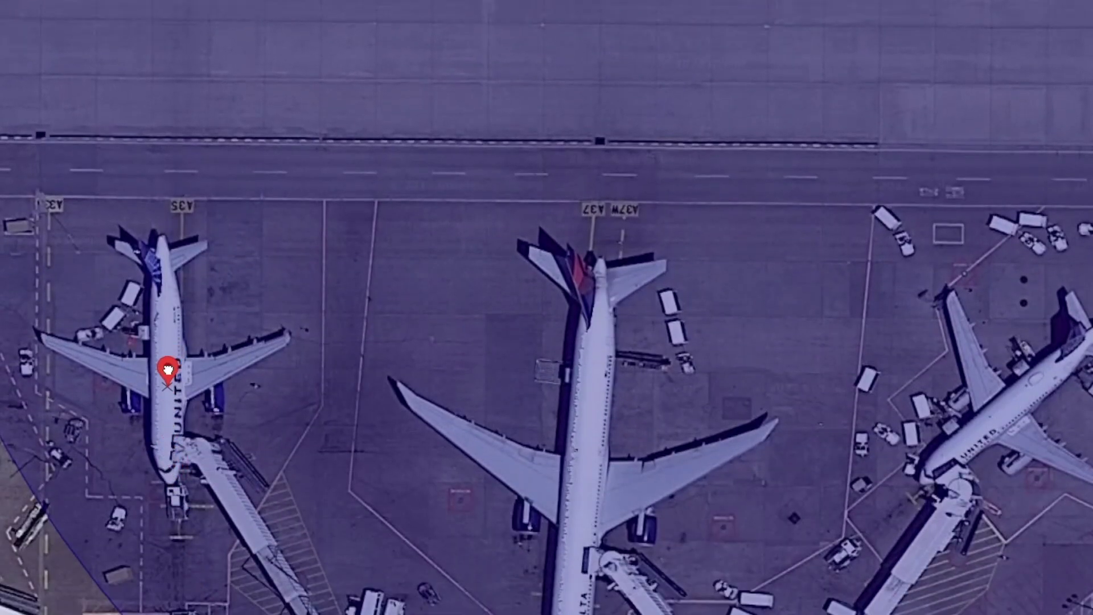
click(763, 351)
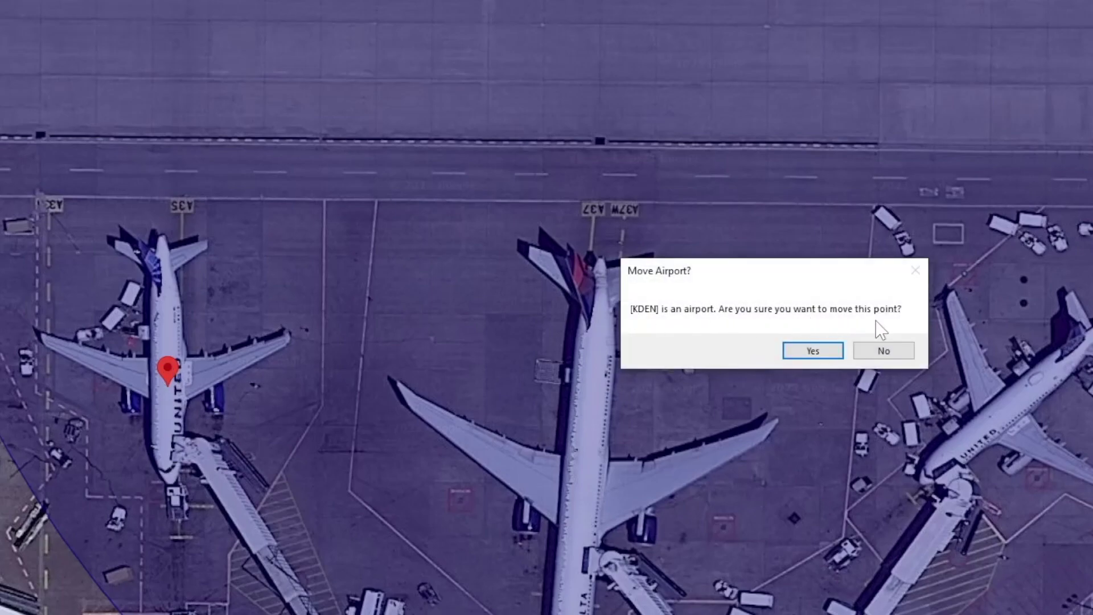
click(812, 350)
click(822, 350)
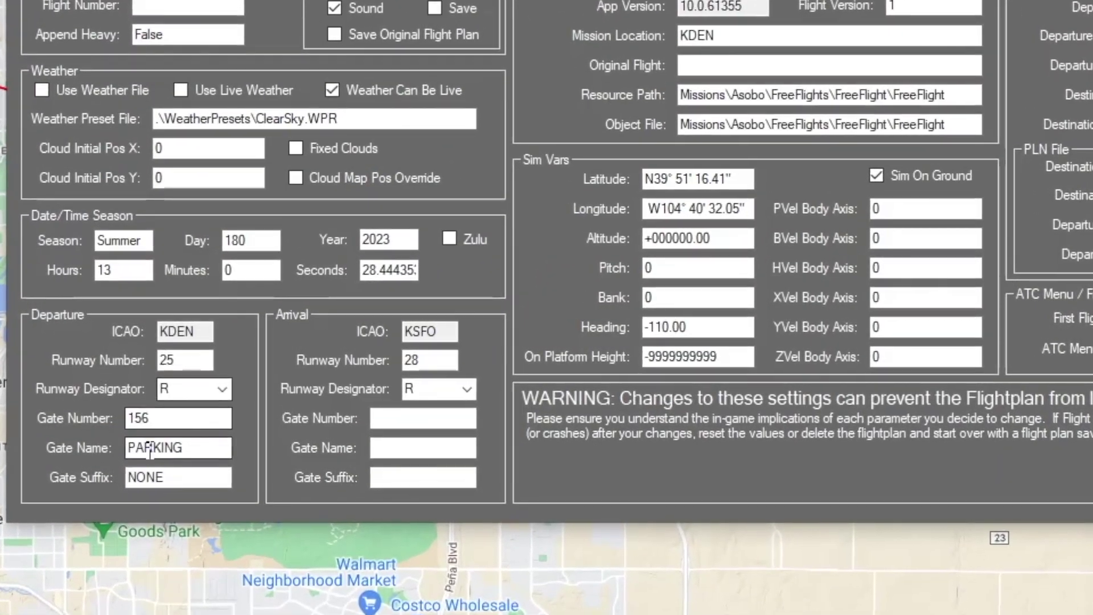
- Set the departure gate number to 35 and the gate name to GATE_A
double_click(163, 424)
key(BackSpace)
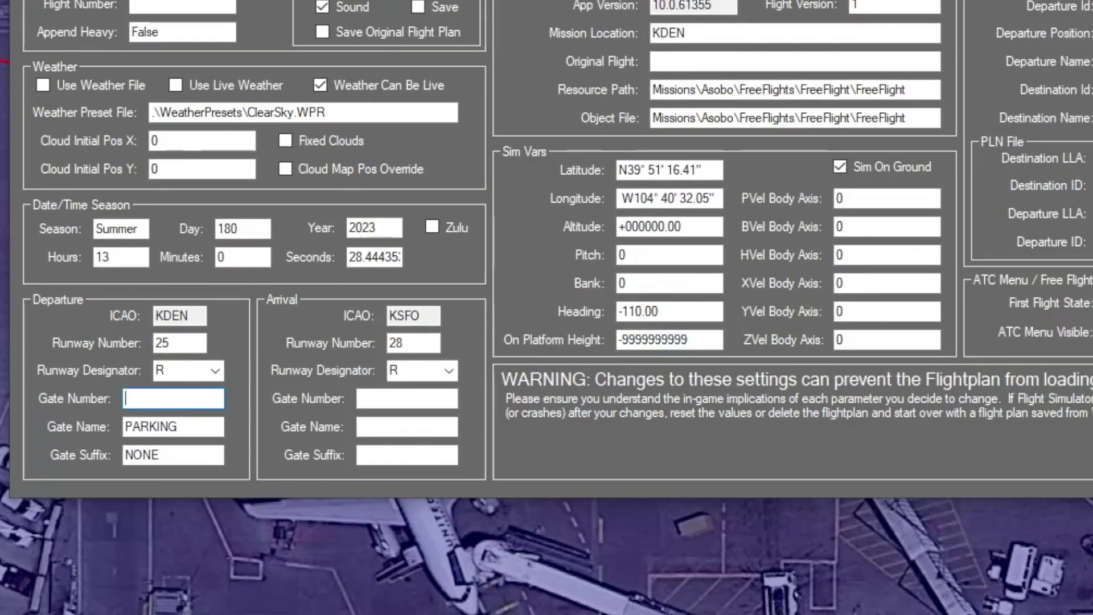
text(35)
key(Tab)
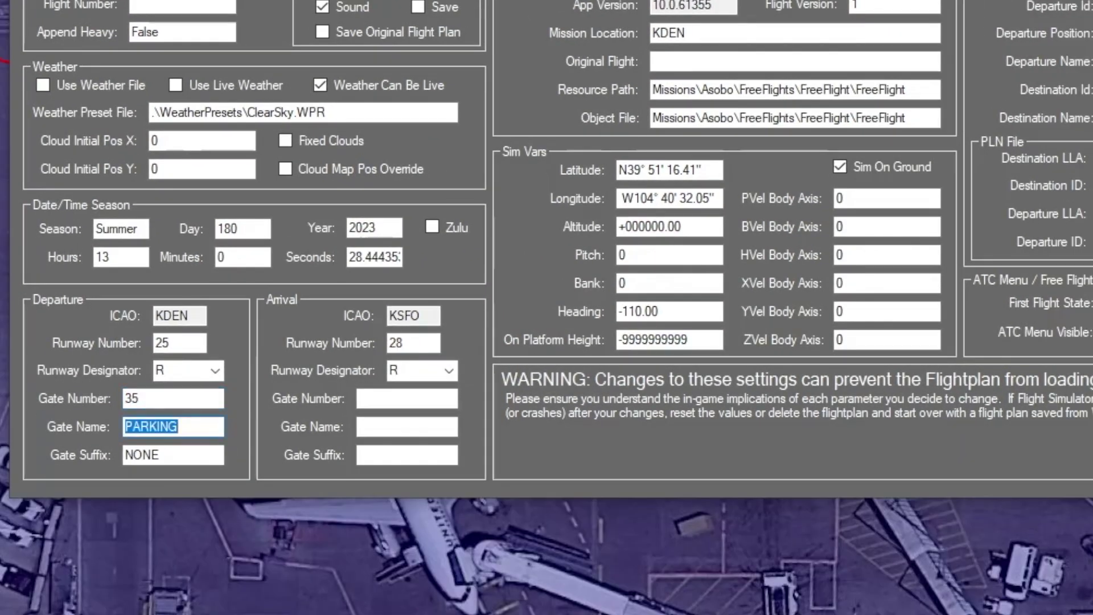
text(GATE_A)
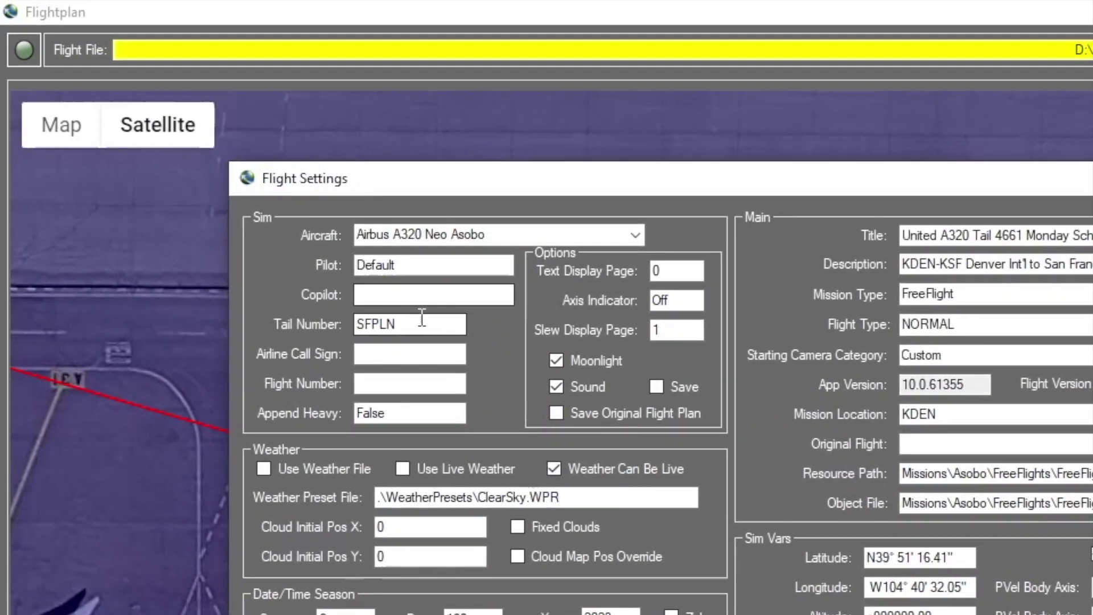
- Set the first flight state to PREFLIGHT_GATE and save the flight plan over KLAX-KSFO.FLT in the TEMP folder
drag(419, 325, 358, 326)
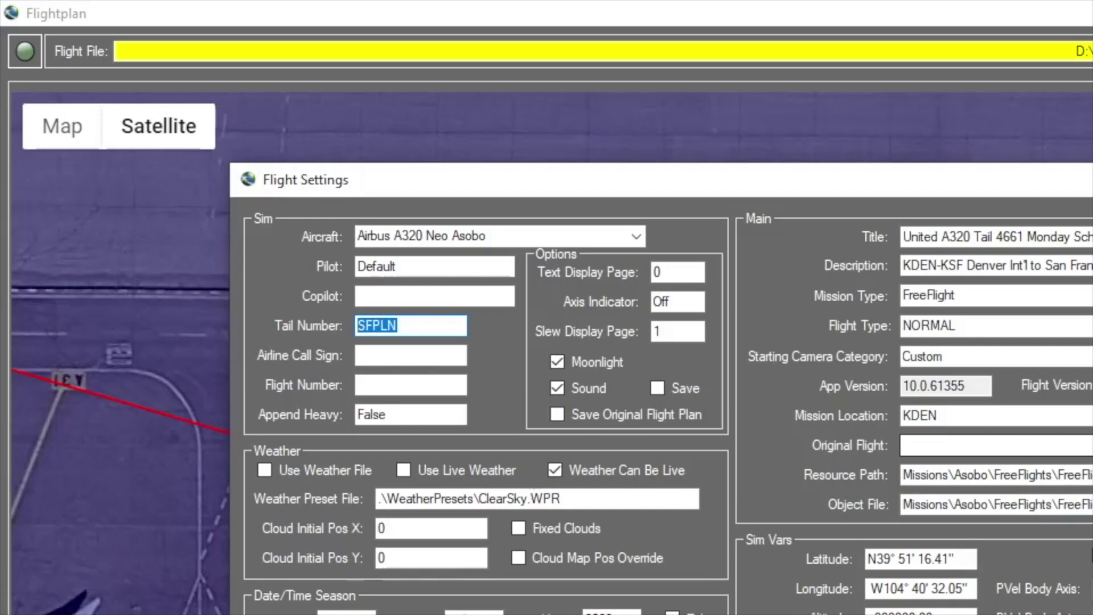
drag(1091, 236, 732, 256)
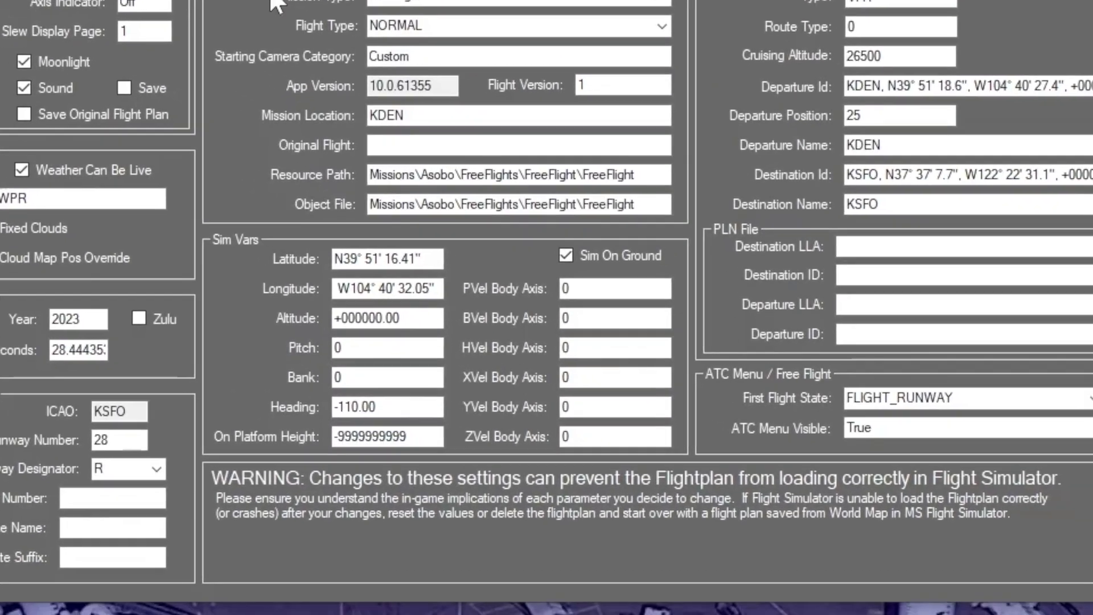
click(1090, 398)
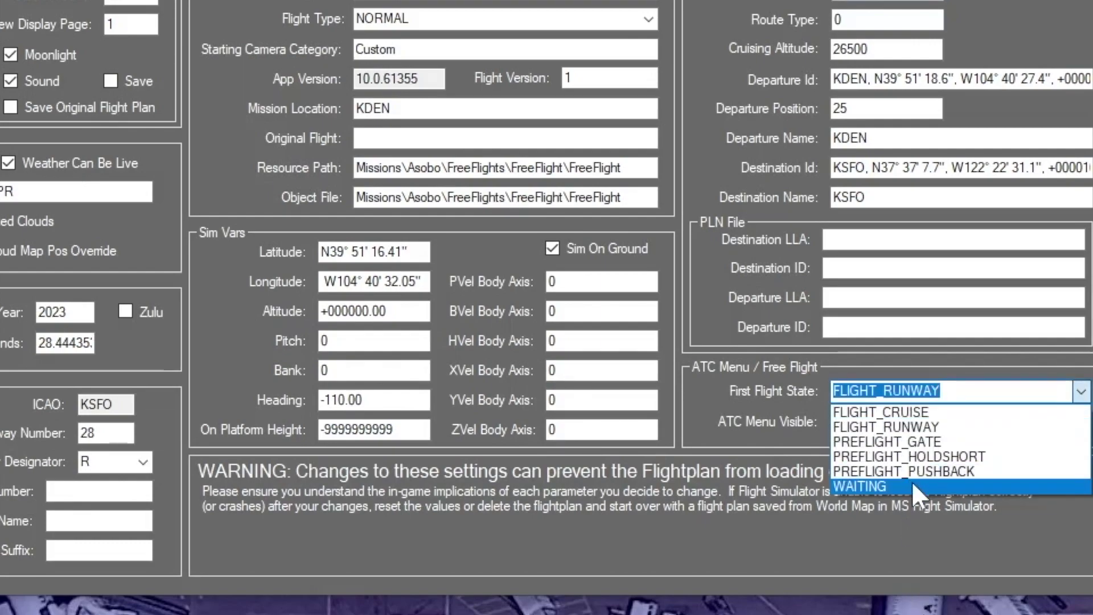
click(886, 441)
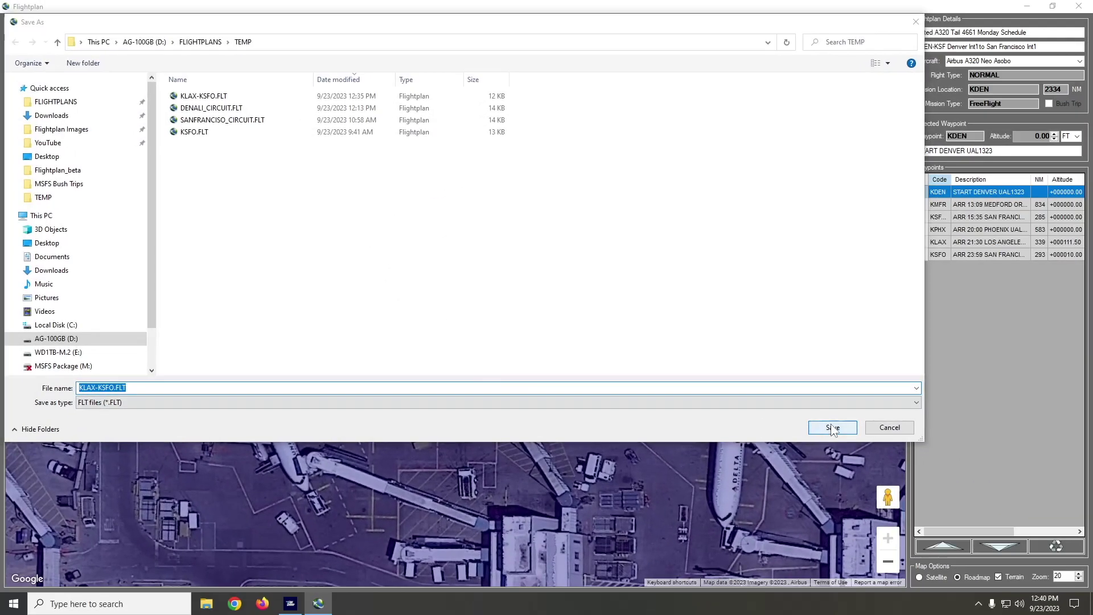
click(832, 427)
click(574, 302)
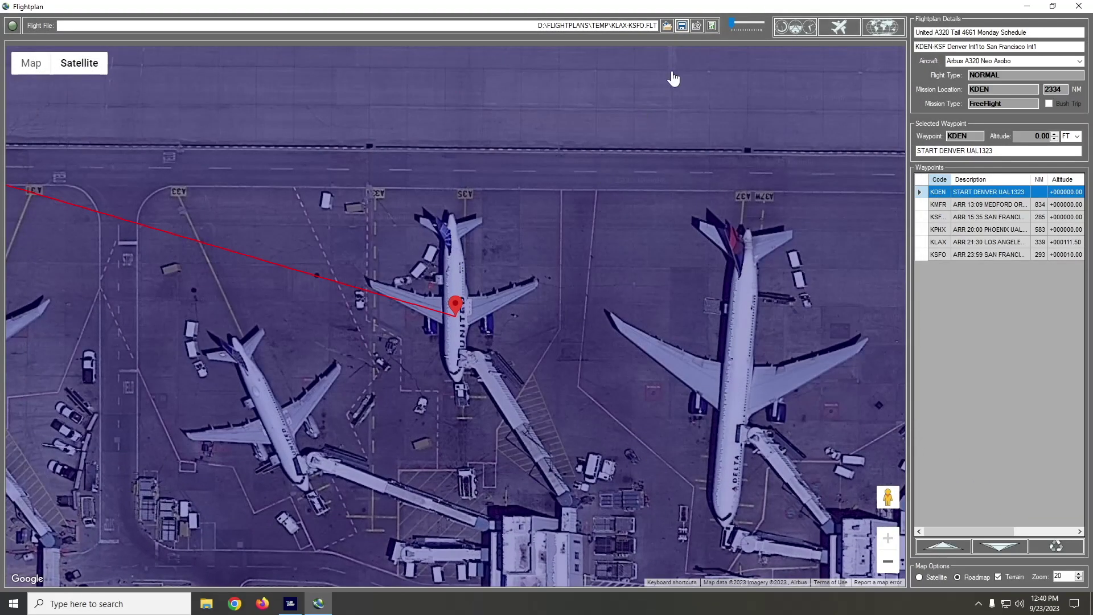
- Switch to the road map with Denver's whole airport in view and widen the waypoint list's Description column to fit its entries
click(31, 63)
click(891, 566)
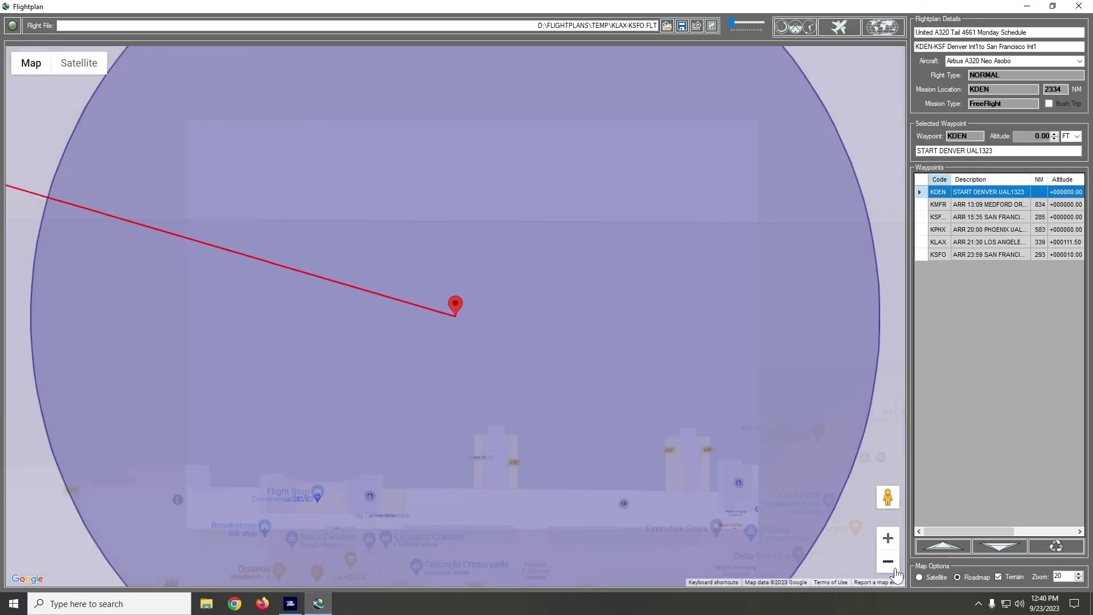
click(895, 568)
click(895, 568)
click(895, 569)
click(895, 569)
click(895, 569)
click(895, 569)
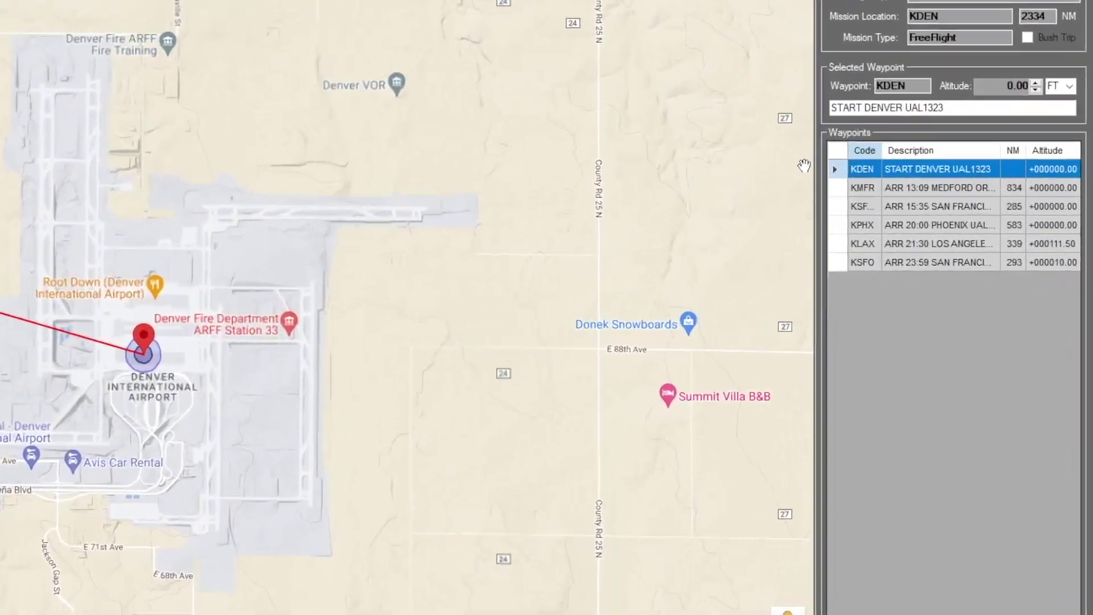
drag(1000, 151, 1063, 147)
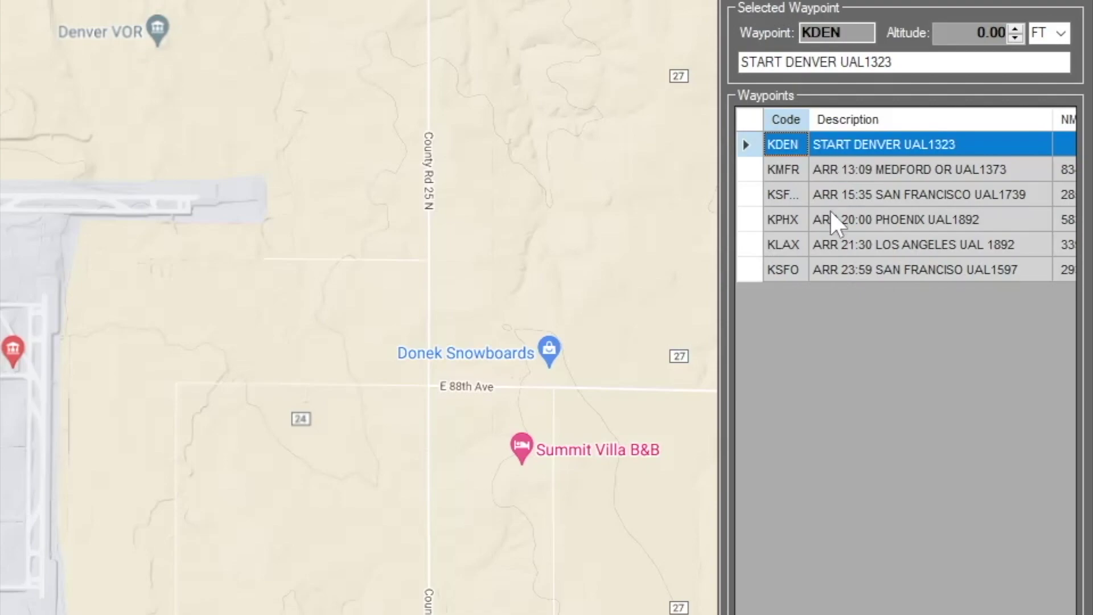
- Check the Medford waypoint against the Denver start waypoint, including the surrounding map and the start waypoint's ID and altitude
drag(390, 462, 389, 462)
click(783, 171)
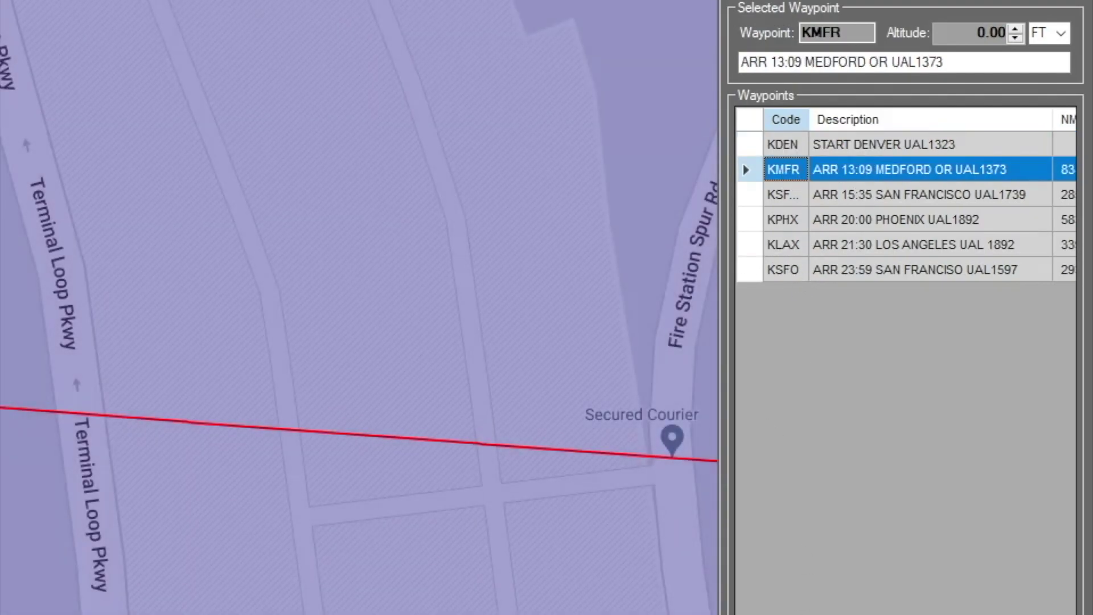
scroll(359, 307, down, 4)
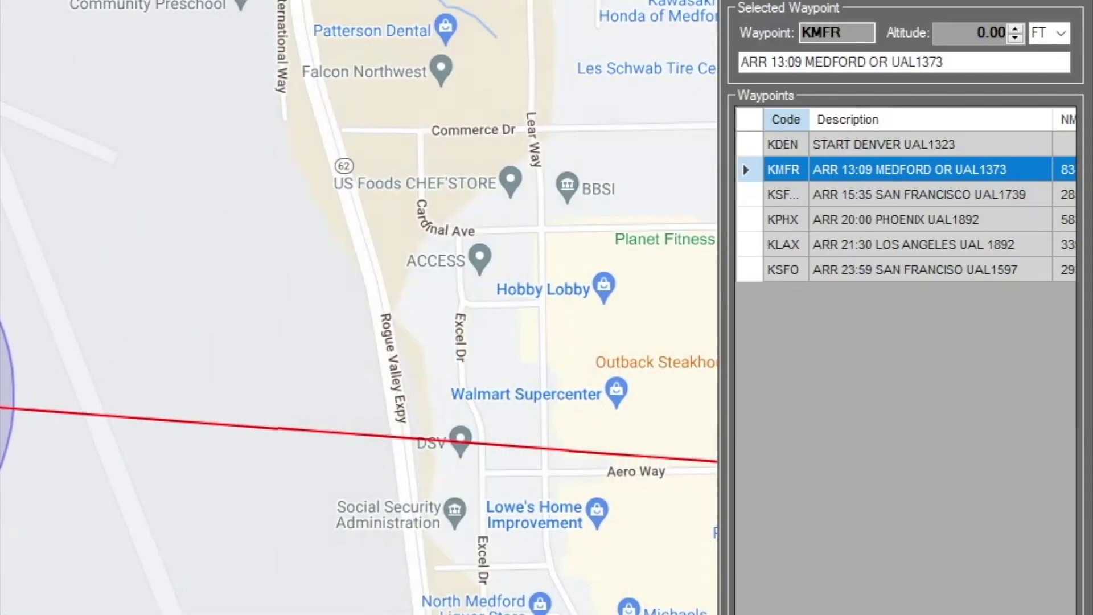
scroll(359, 307, down, 4)
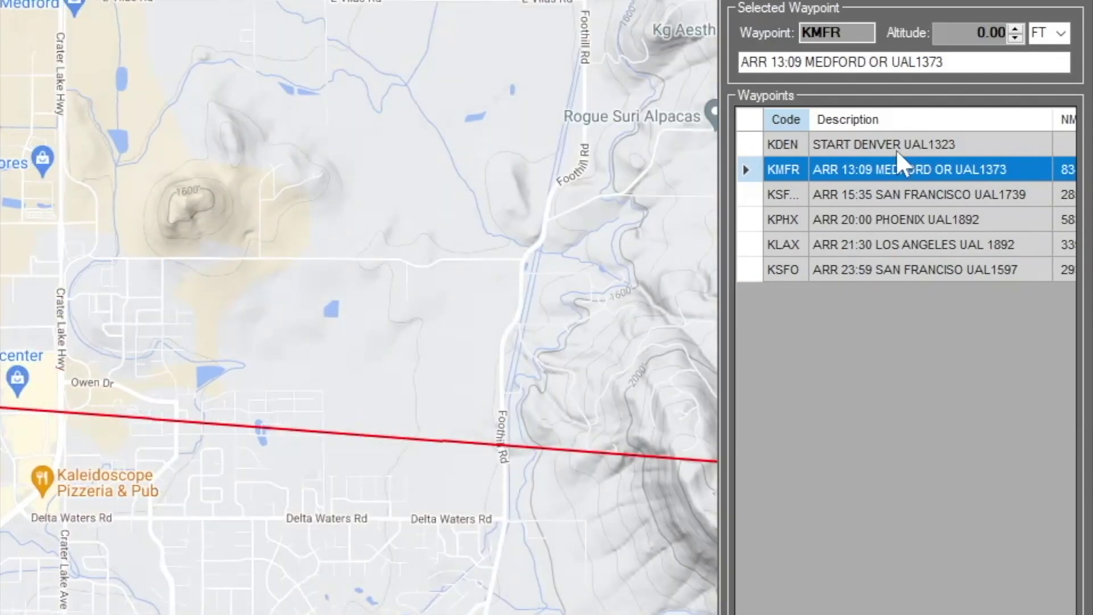
click(899, 149)
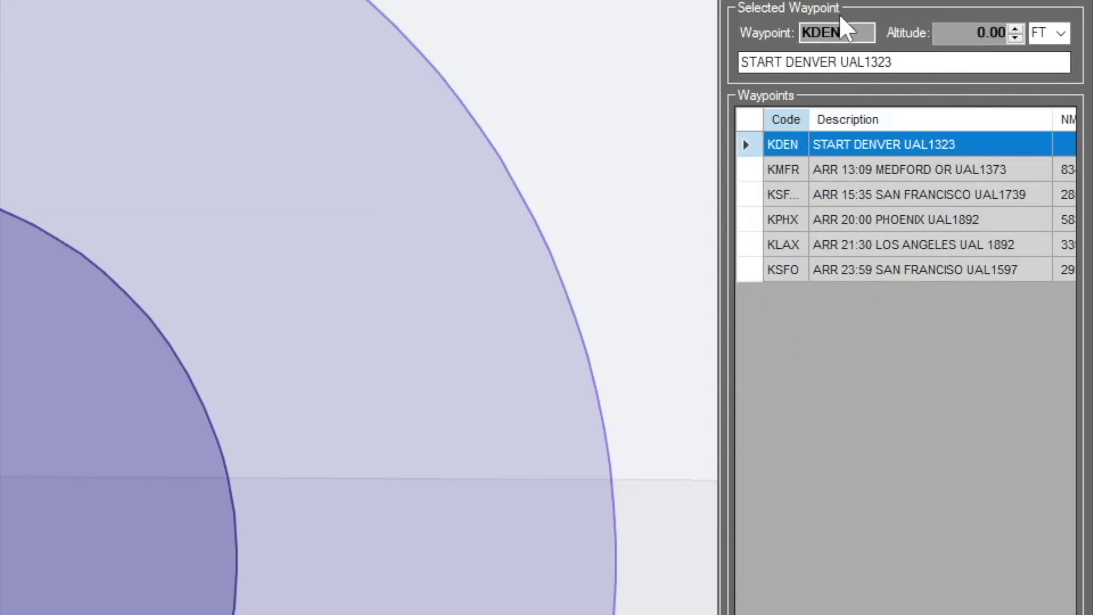
drag(851, 33, 704, 45)
click(944, 38)
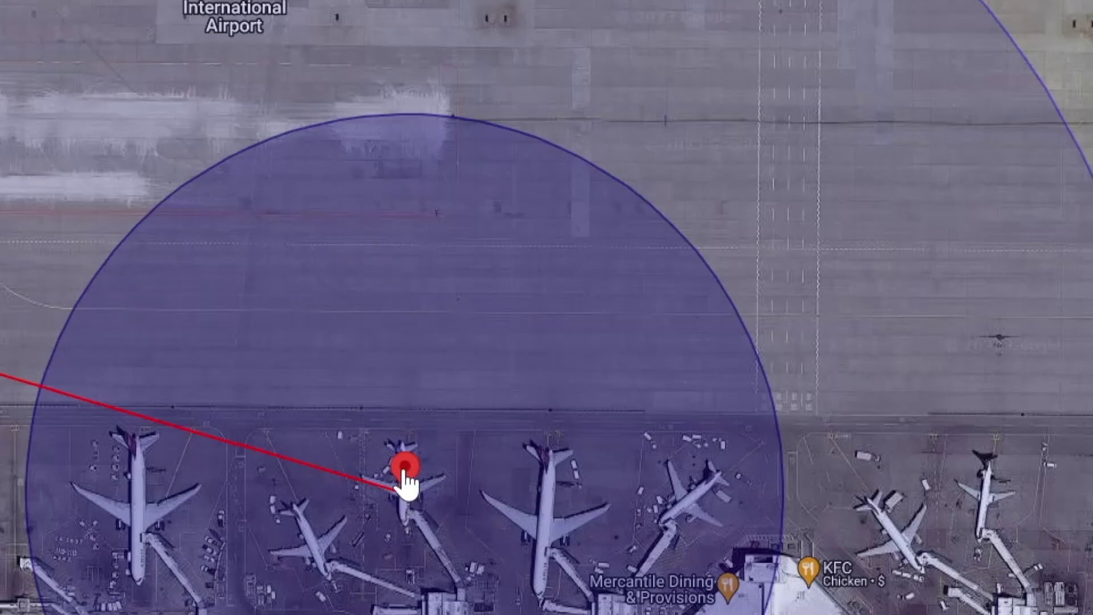
- Add a second Denver waypoint just north of the KDEN gate position and move it closer to that start point
scroll(404, 471, down, 4)
double_click(362, 269)
click(490, 396)
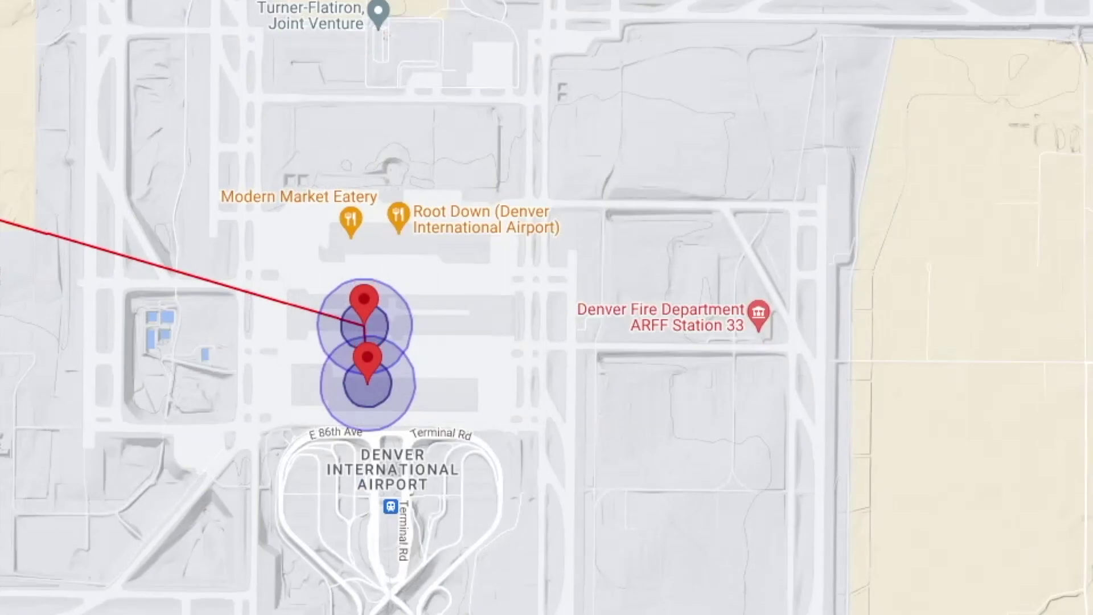
scroll(568, 444, up, 3)
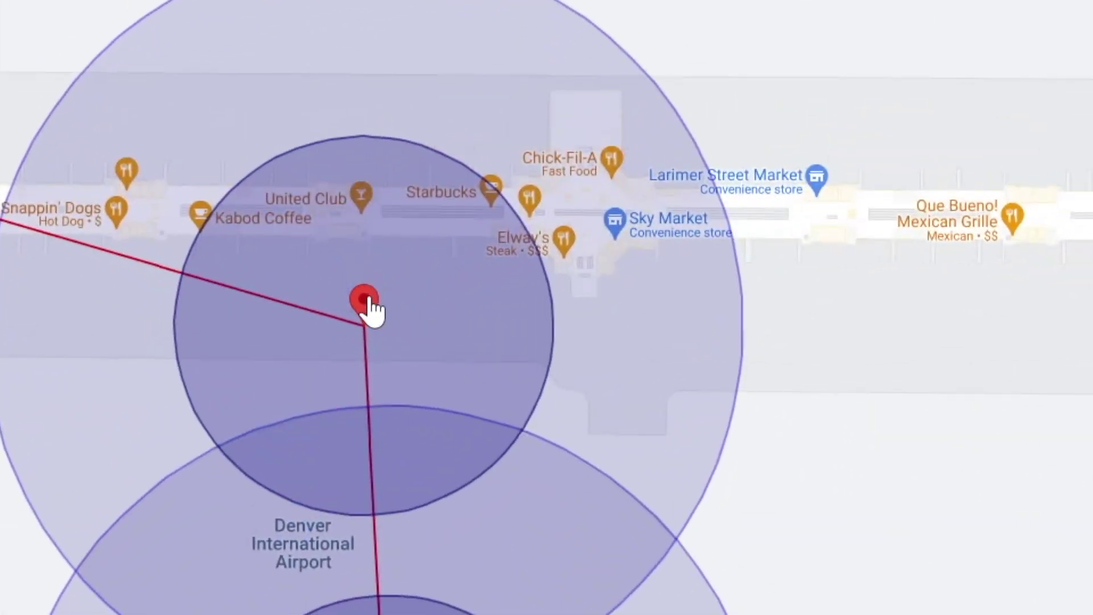
mouse_move(368, 302)
mouse_down()
mouse_move(362, 546)
mouse_move(375, 554)
mouse_up()
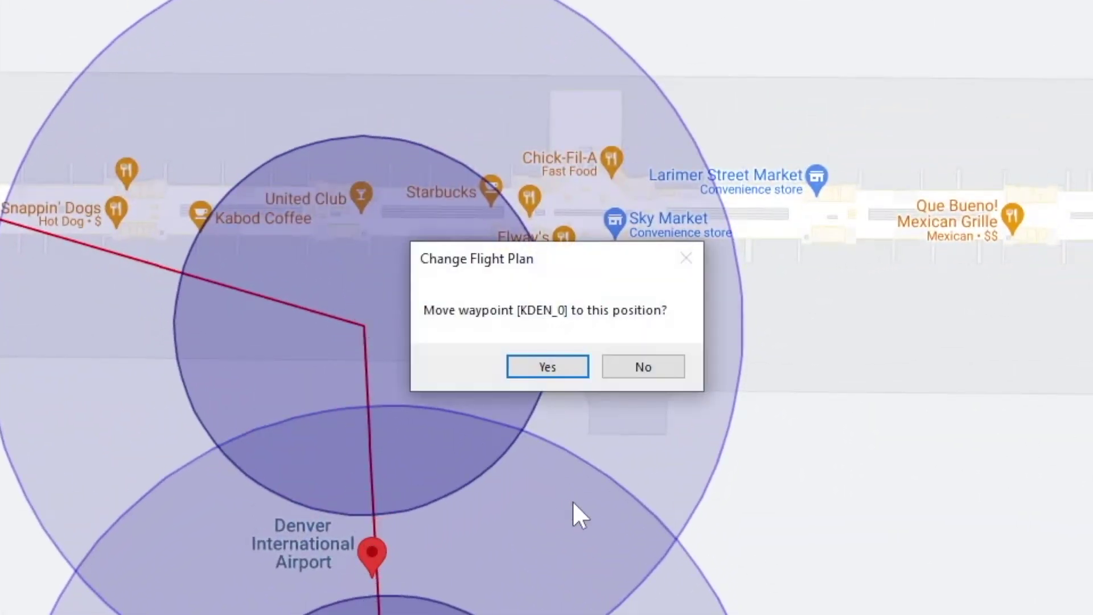
click(546, 366)
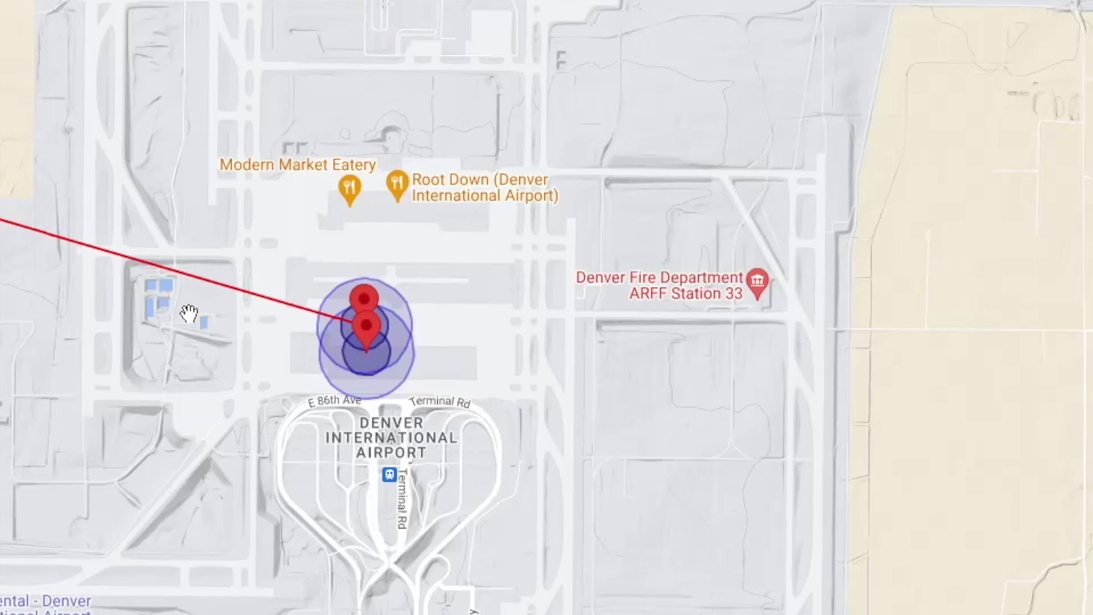
- Set the departure runway number to 34 and choose its designator to match the runway marking at Denver on the satellite map
drag(279, 287, 494, 340)
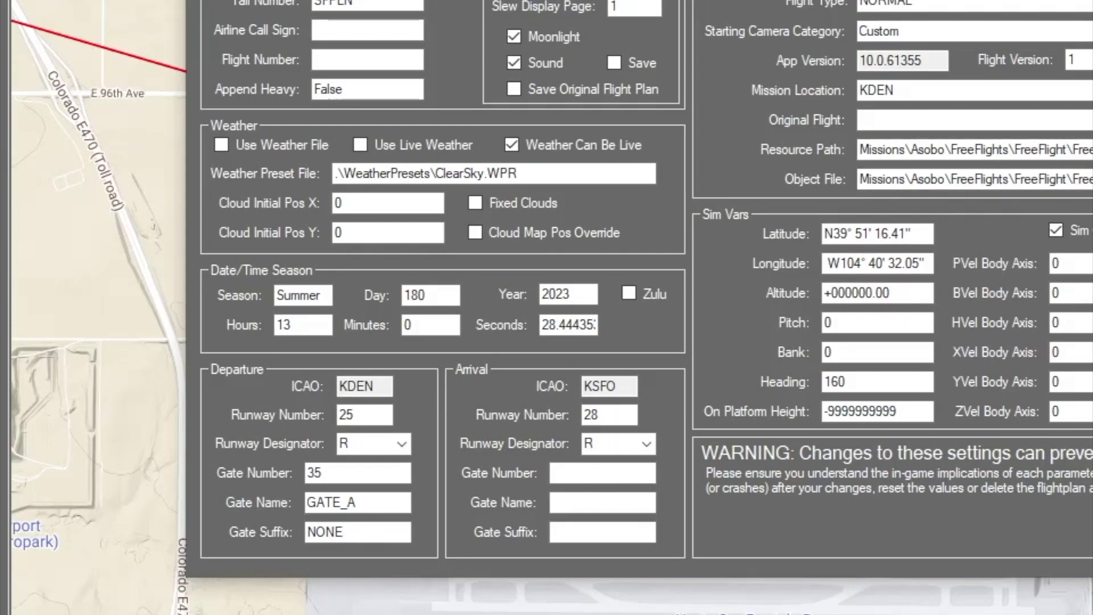
key(Escape)
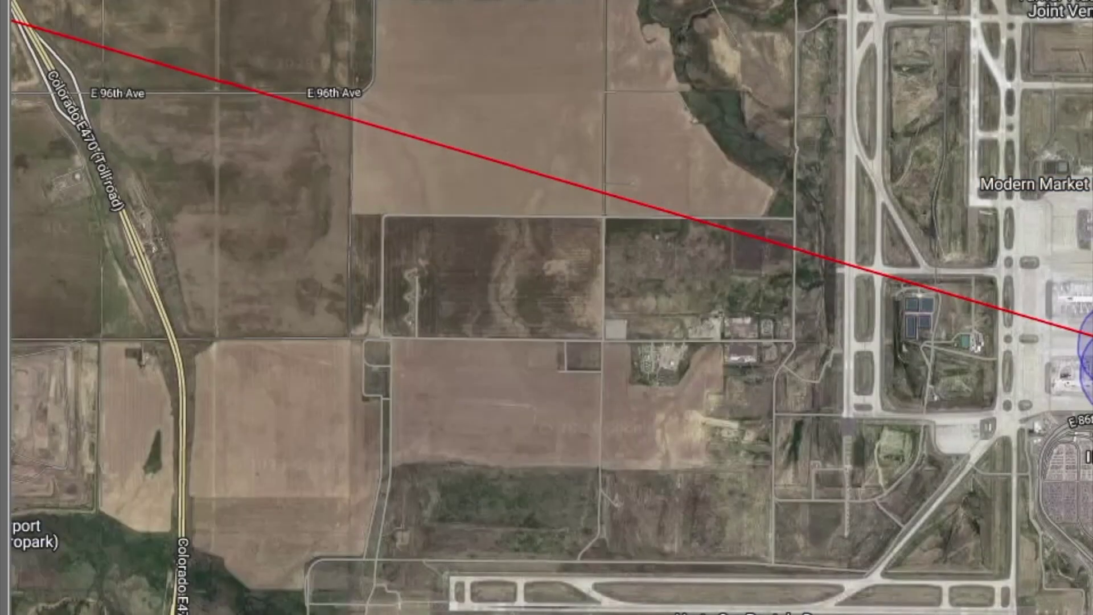
drag(828, 505, 866, 93)
scroll(909, 292, up, 2)
drag(922, 11, 941, 563)
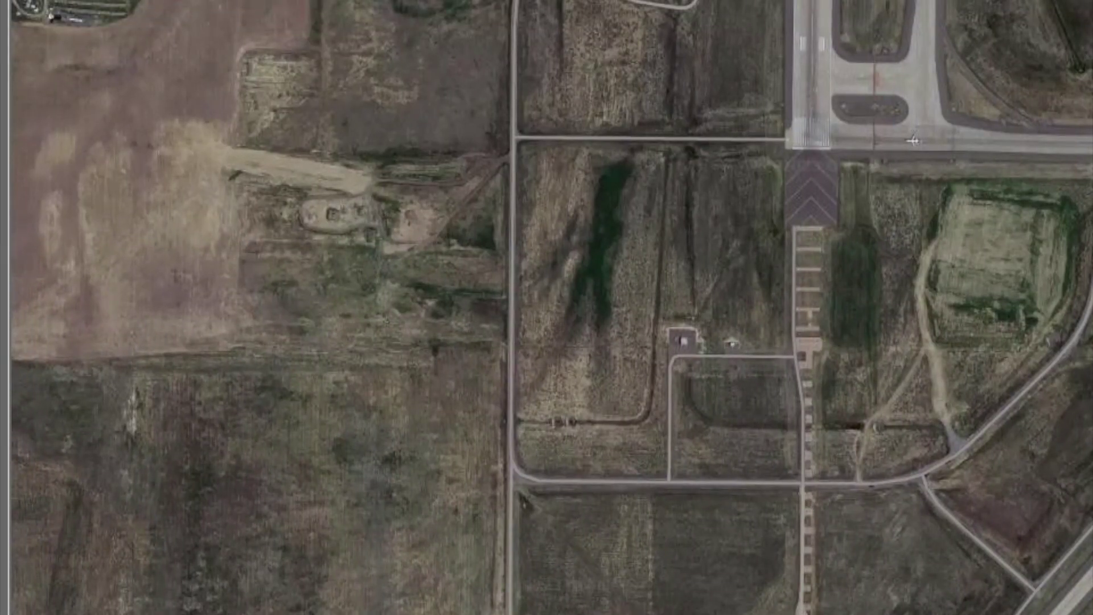
scroll(910, 302, up, 1)
drag(834, 173, 894, 595)
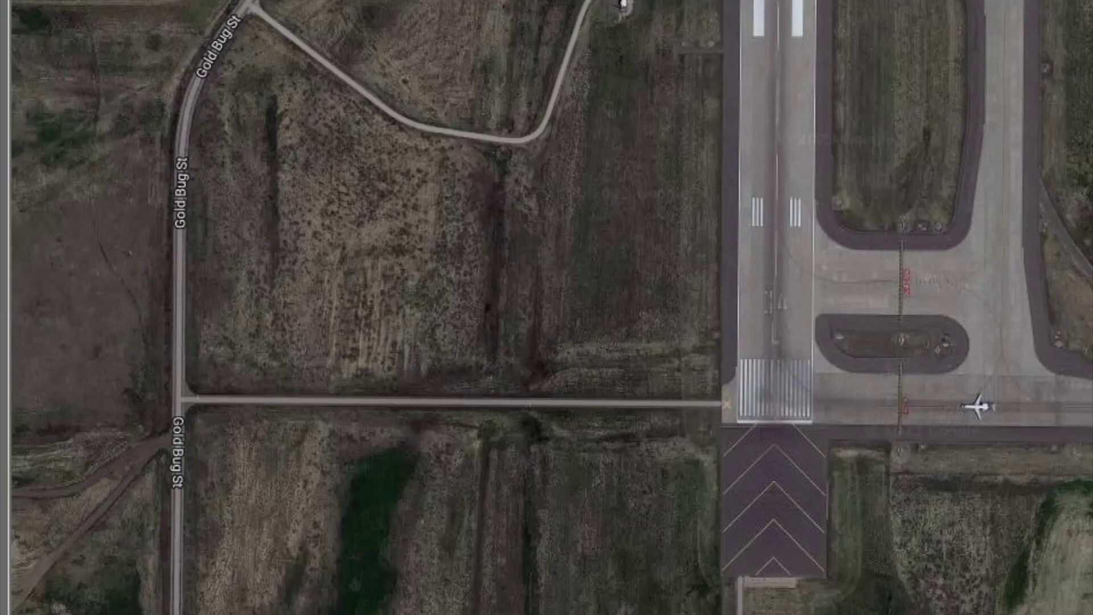
scroll(910, 293, up, 1)
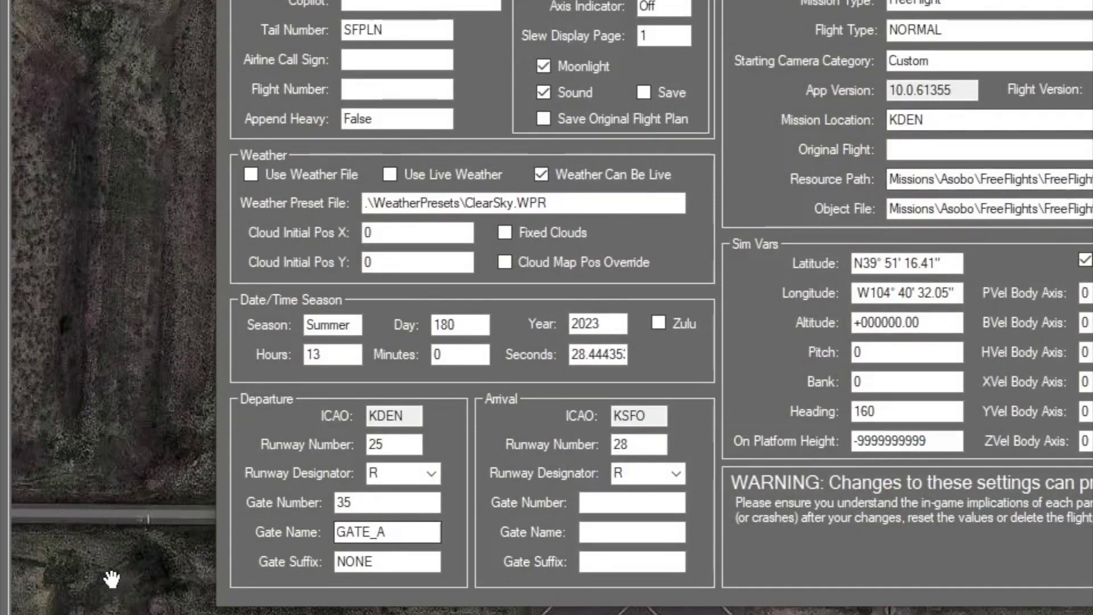
key(Tab)
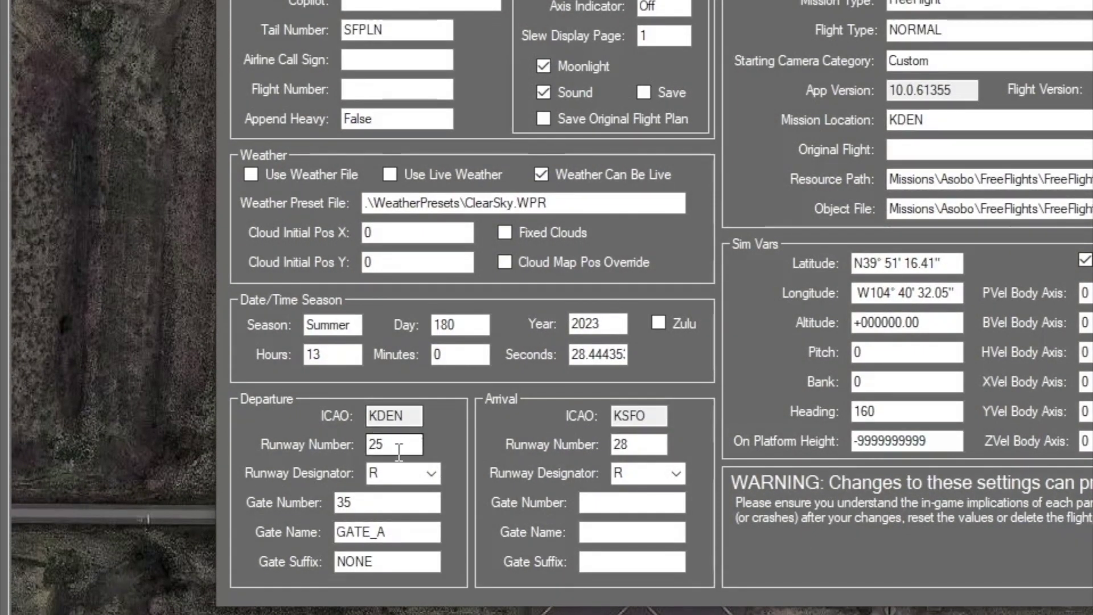
key(Tab)
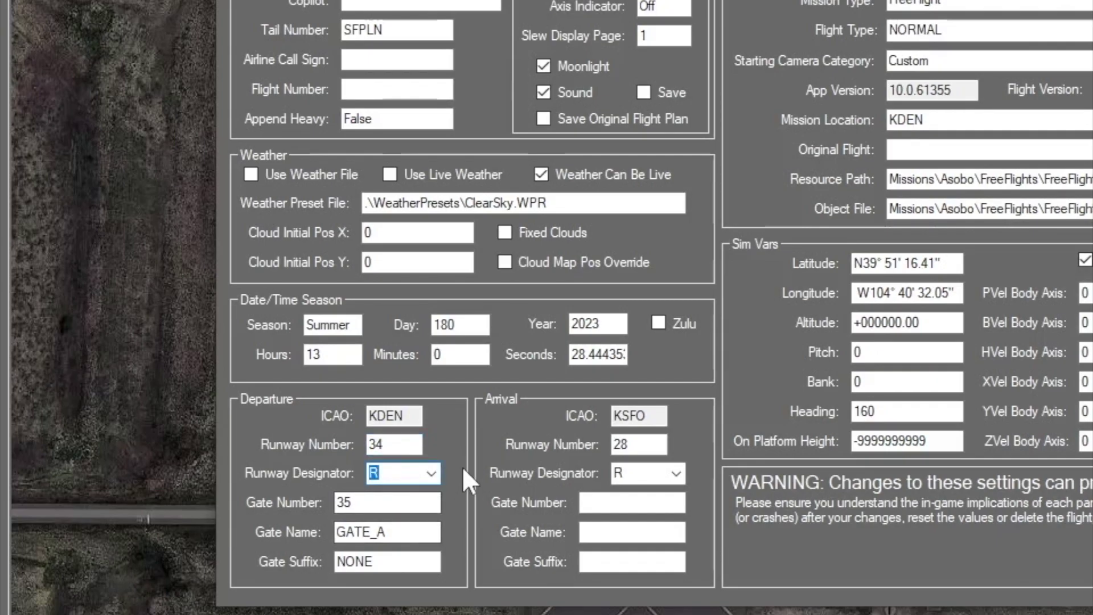
click(431, 473)
click(393, 509)
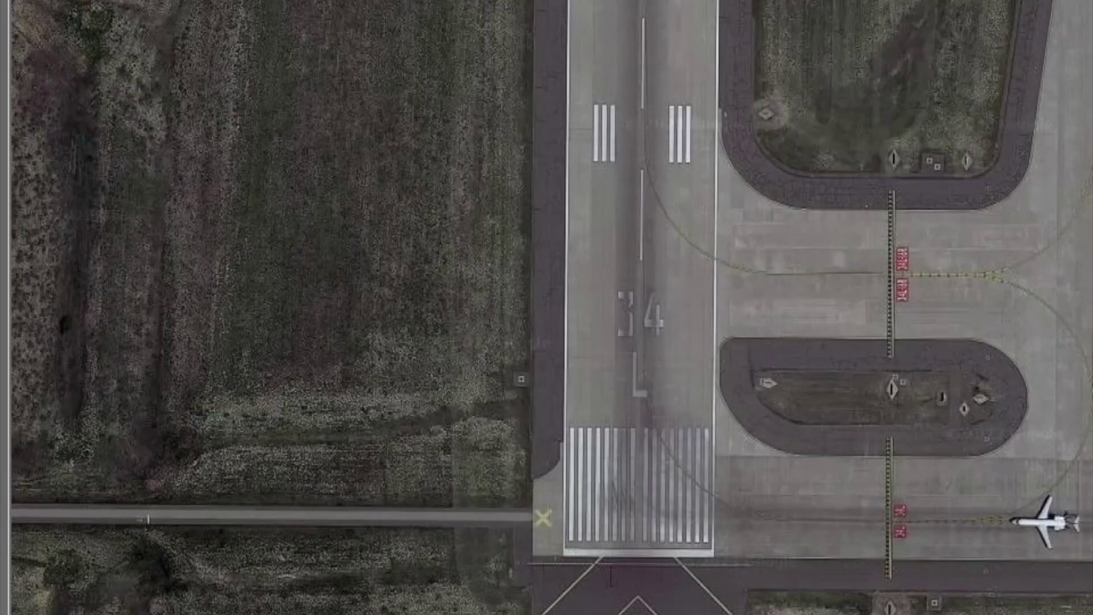
- Move the second Denver waypoint to the apron northwest of the gate position, in line with the parked aircraft row's taxi area
scroll(914, 292, down, 3)
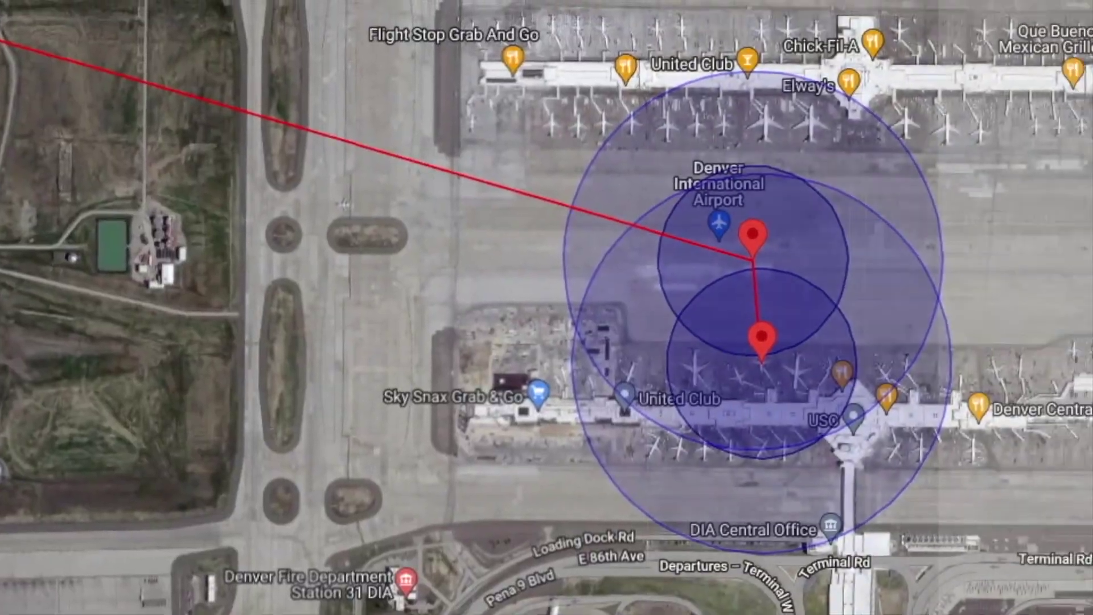
drag(424, 426, 407, 428)
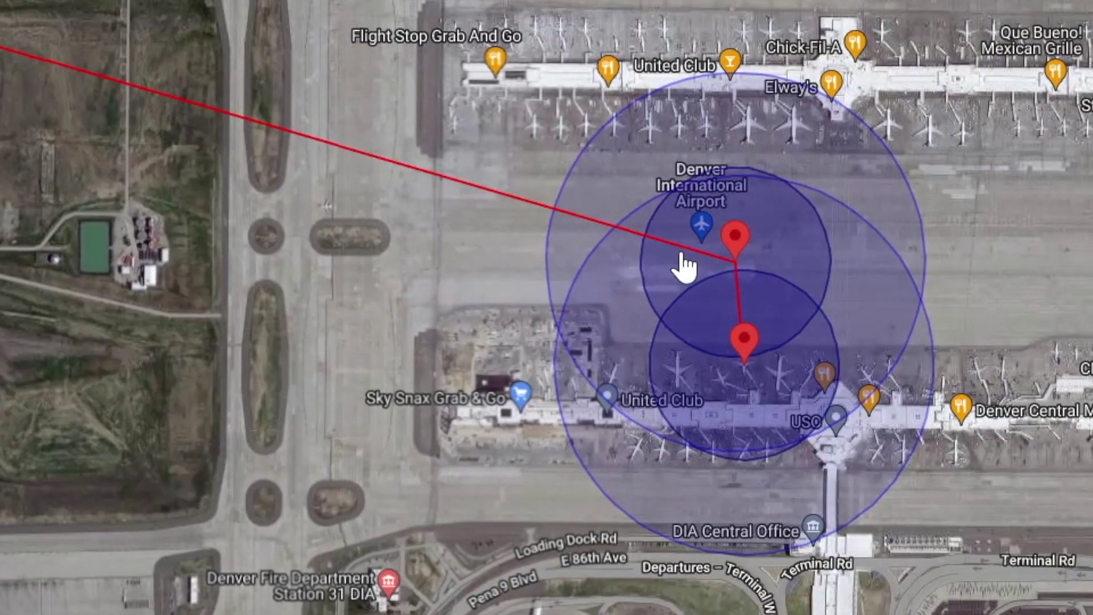
drag(1017, 387, 848, 390)
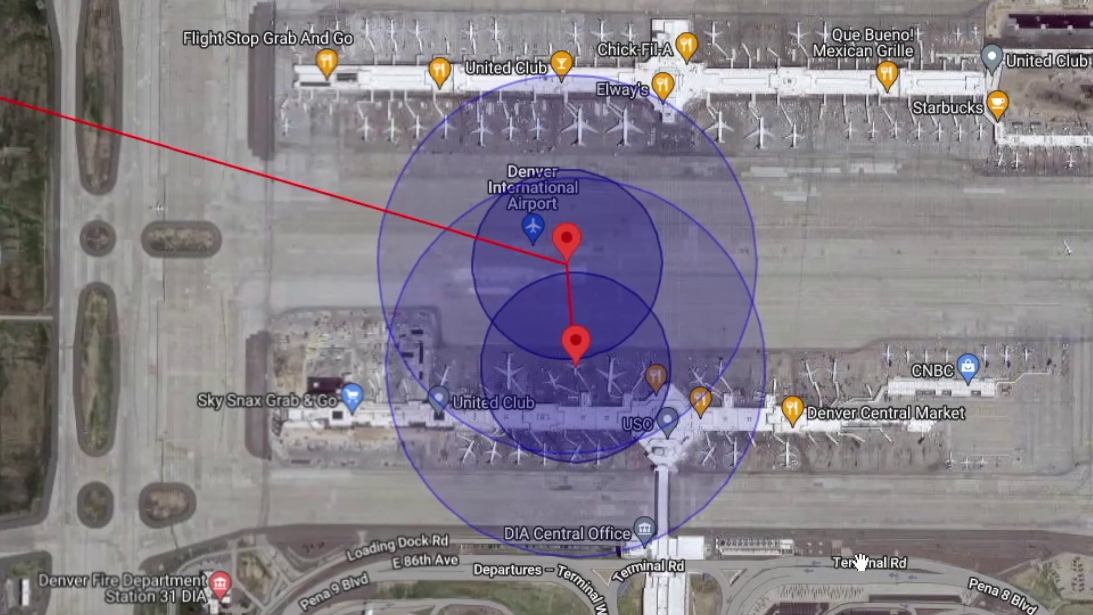
scroll(363, 326, down, 1)
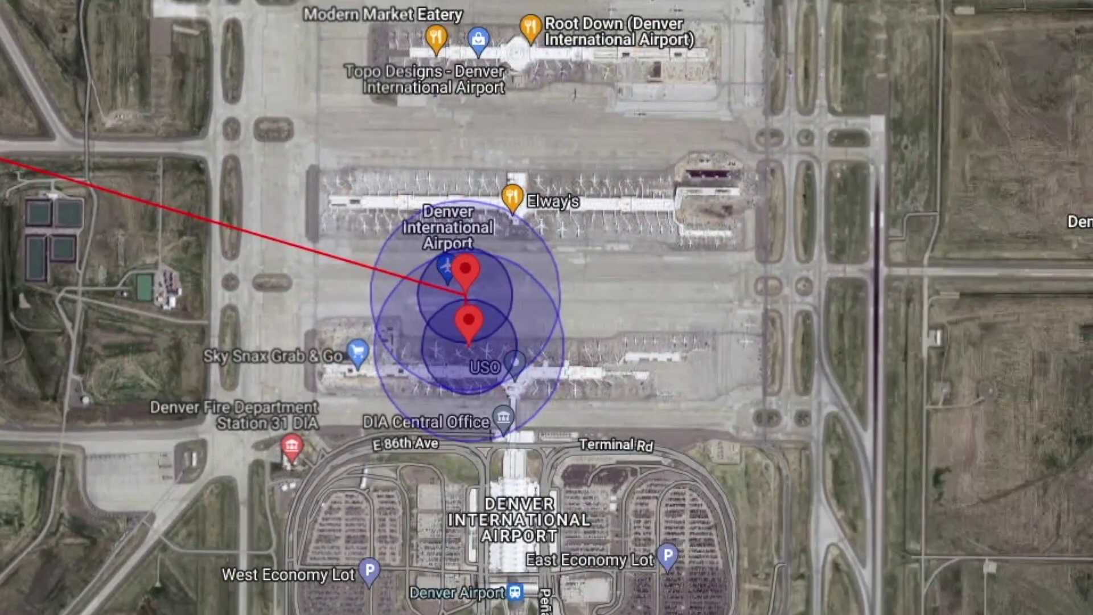
scroll(365, 301, up, 3)
drag(777, 542, 403, 532)
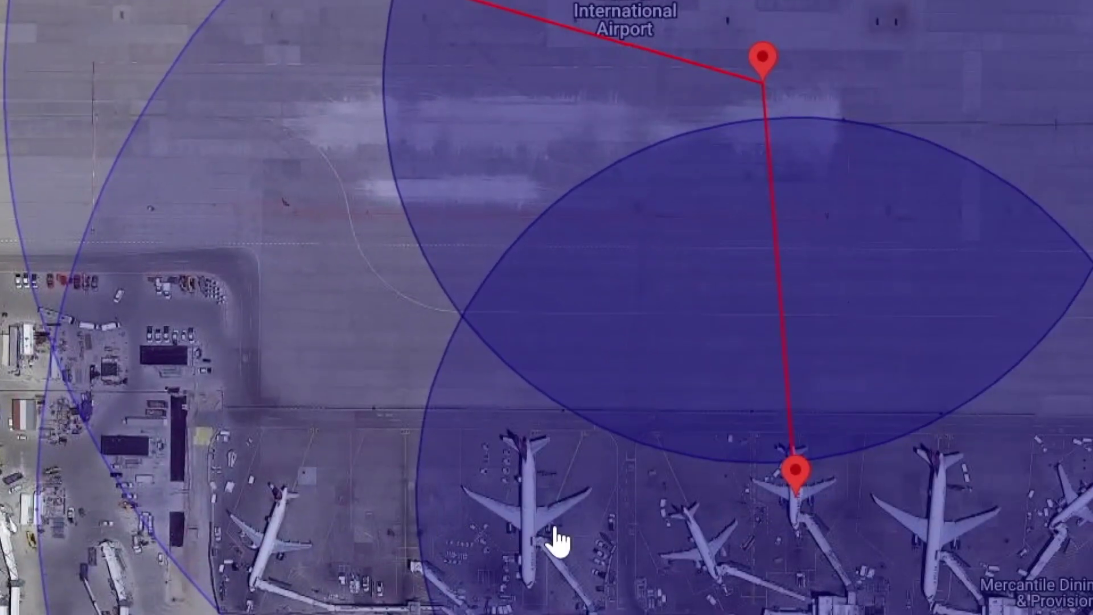
drag(556, 540, 209, 487)
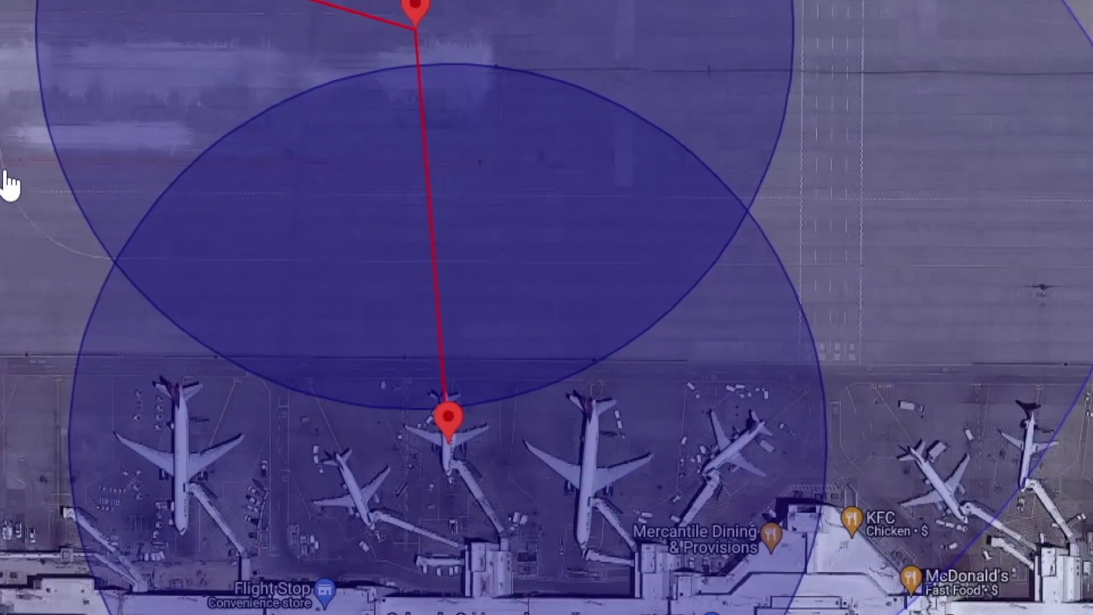
drag(419, 10, 76, 228)
click(564, 370)
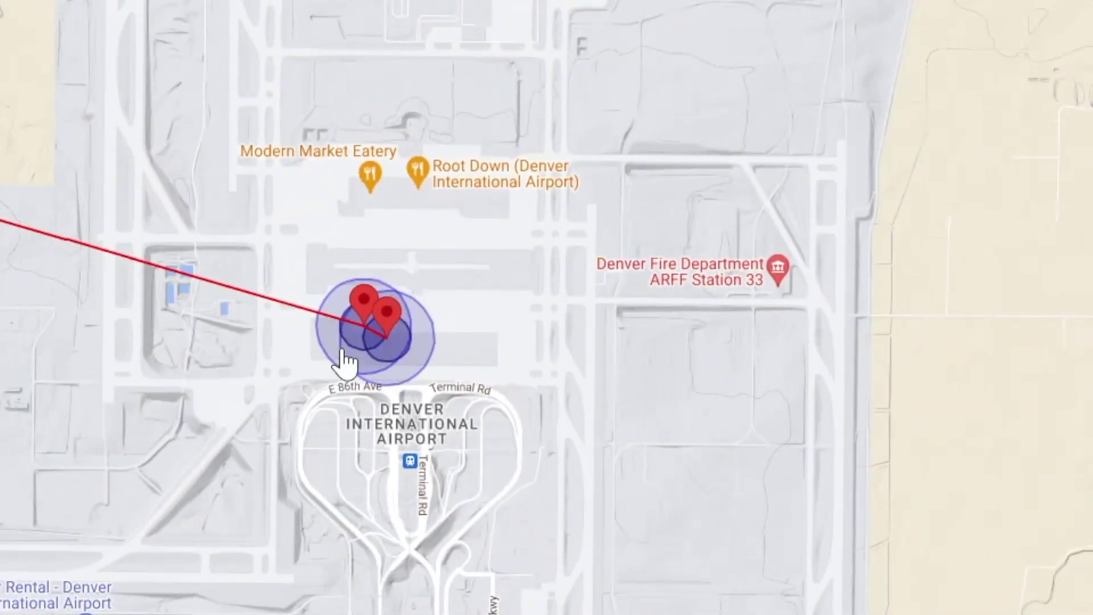
drag(126, 518, 233, 257)
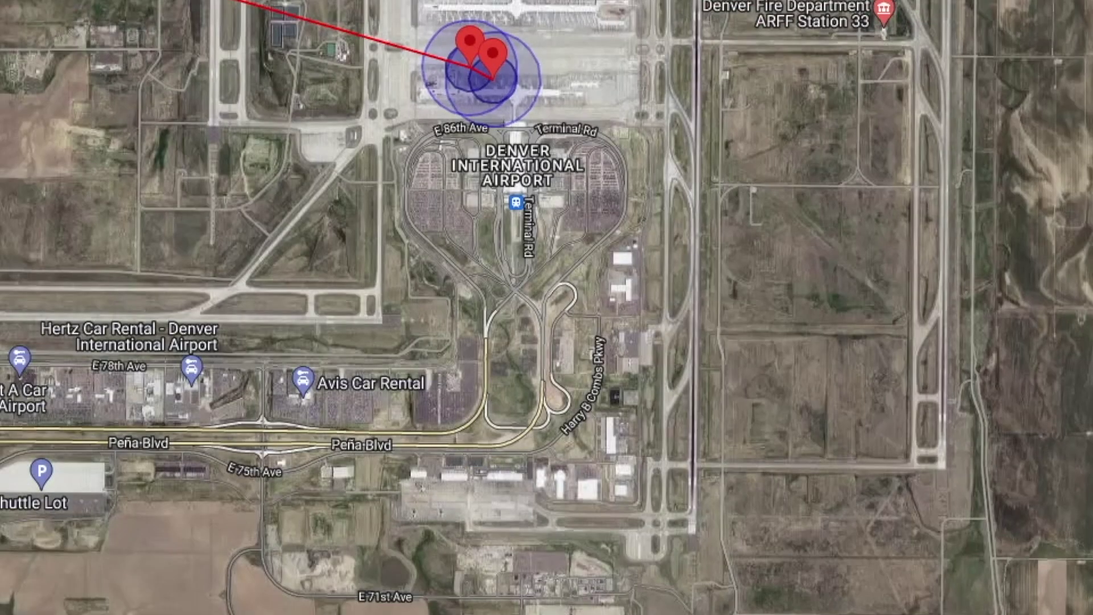
scroll(364, 324, up, 3)
drag(1017, 166, 720, 578)
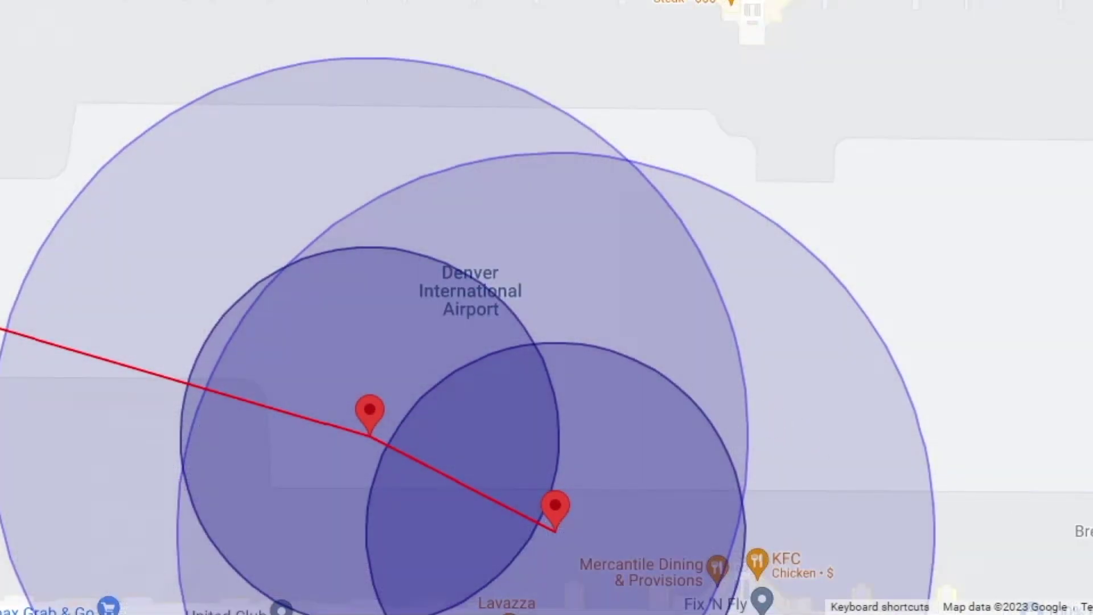
scroll(340, 210, down, 5)
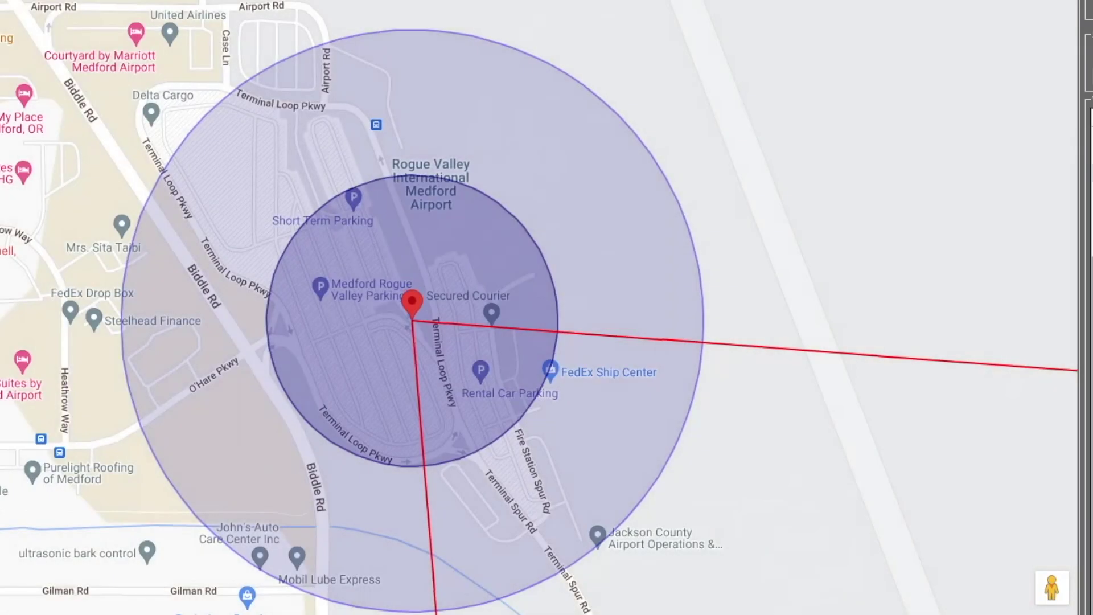
- Show the northern threshold of Medford's main runway close up in satellite view
mouse_move(415, 483)
mouse_down()
mouse_move(403, 490)
mouse_move(169, 453)
mouse_up()
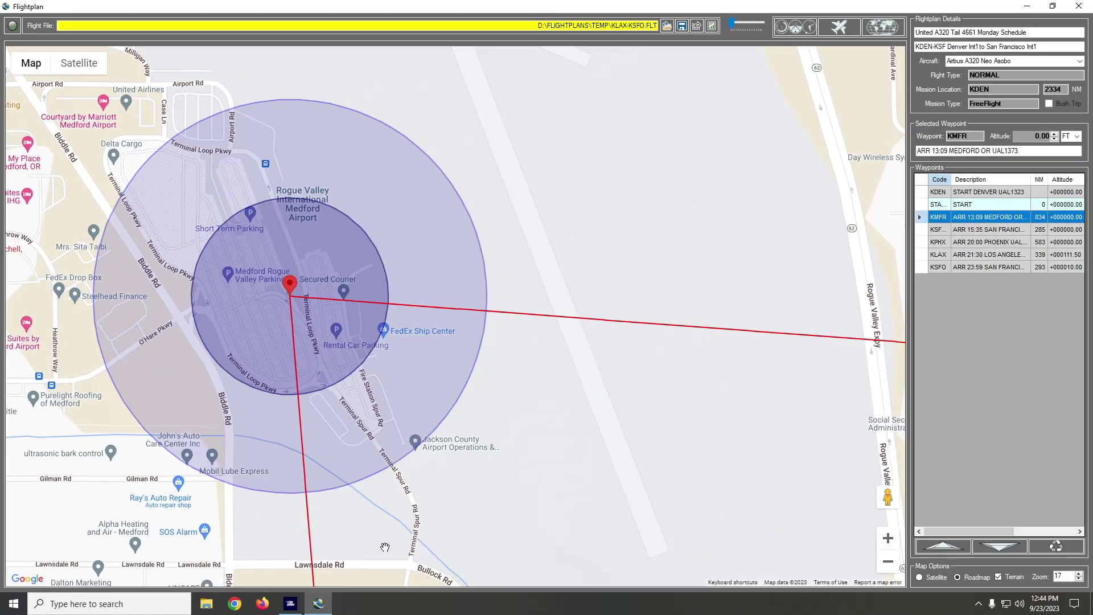
drag(385, 547, 166, 560)
drag(295, 444, 432, 598)
mouse_move(245, 178)
mouse_down()
mouse_move(439, 466)
mouse_move(507, 527)
mouse_up()
drag(156, 352, 297, 384)
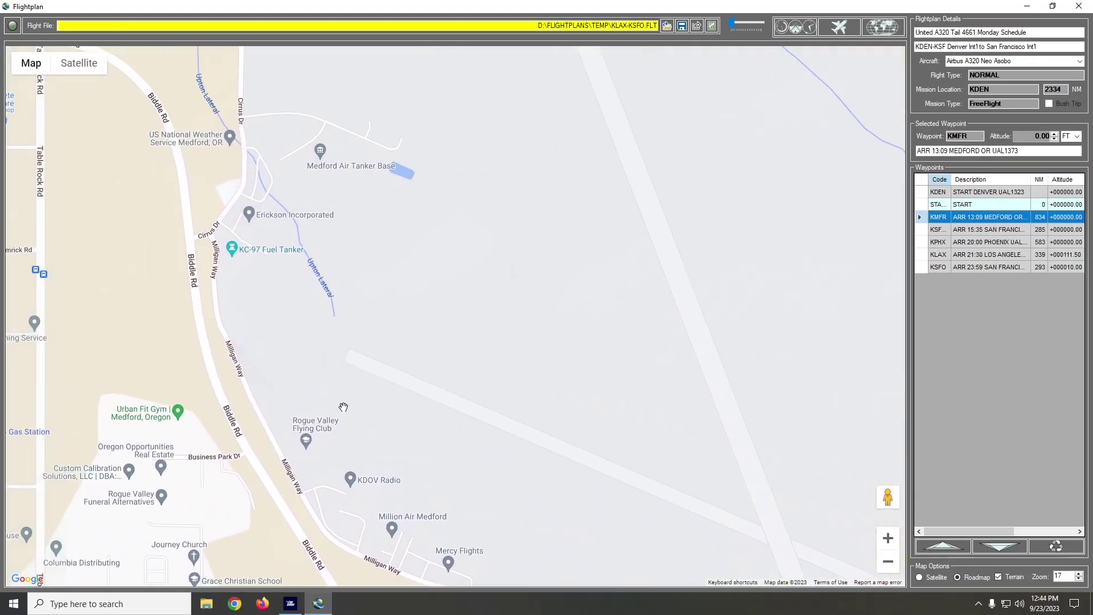
click(886, 538)
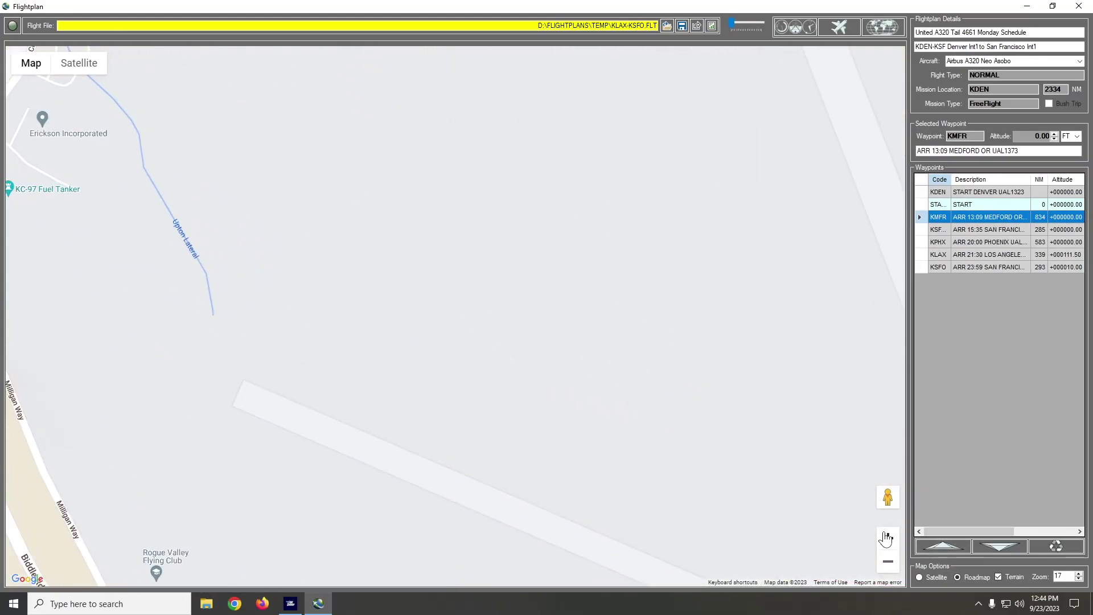
click(80, 62)
drag(390, 398, 171, 484)
drag(240, 202, 291, 283)
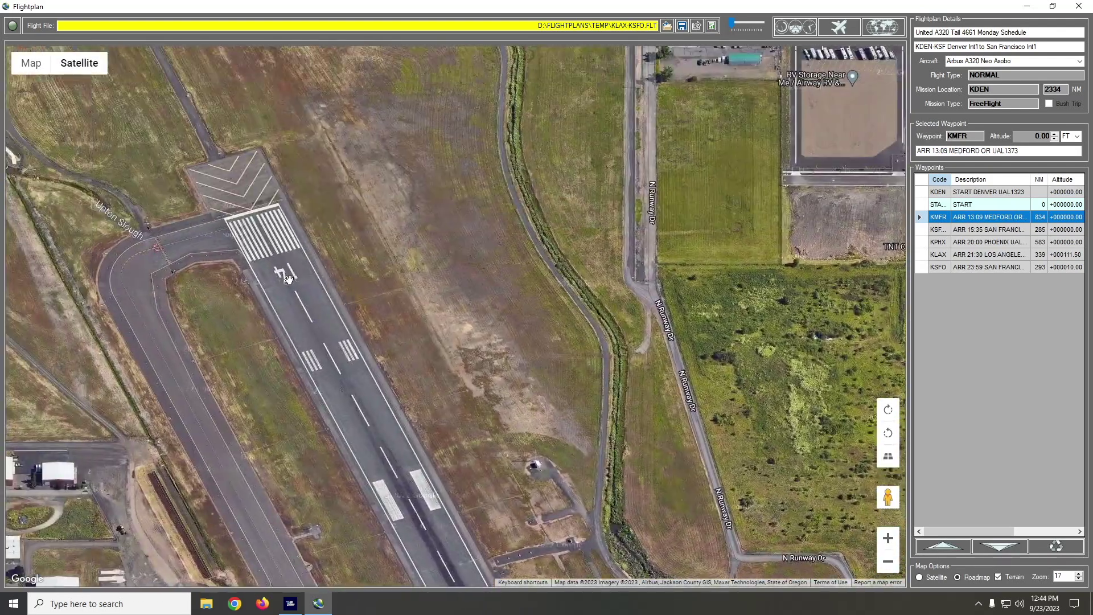
- Start a new waypoint after KMFR on the touchdown markings of Medford's main runway
drag(702, 503, 639, 421)
drag(464, 488, 364, 355)
drag(422, 552, 369, 449)
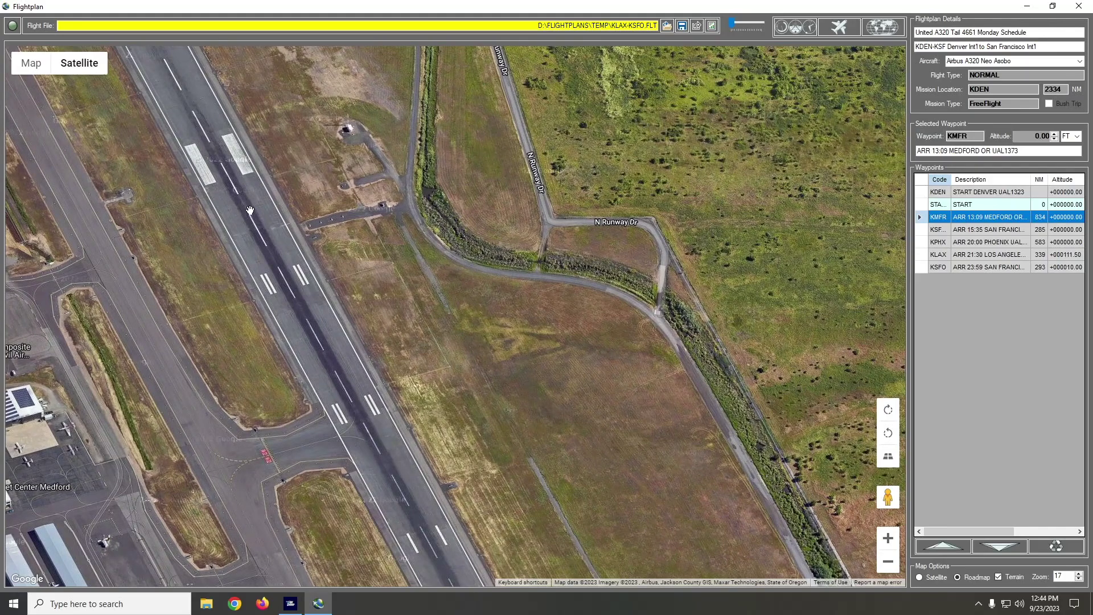
double_click(220, 162)
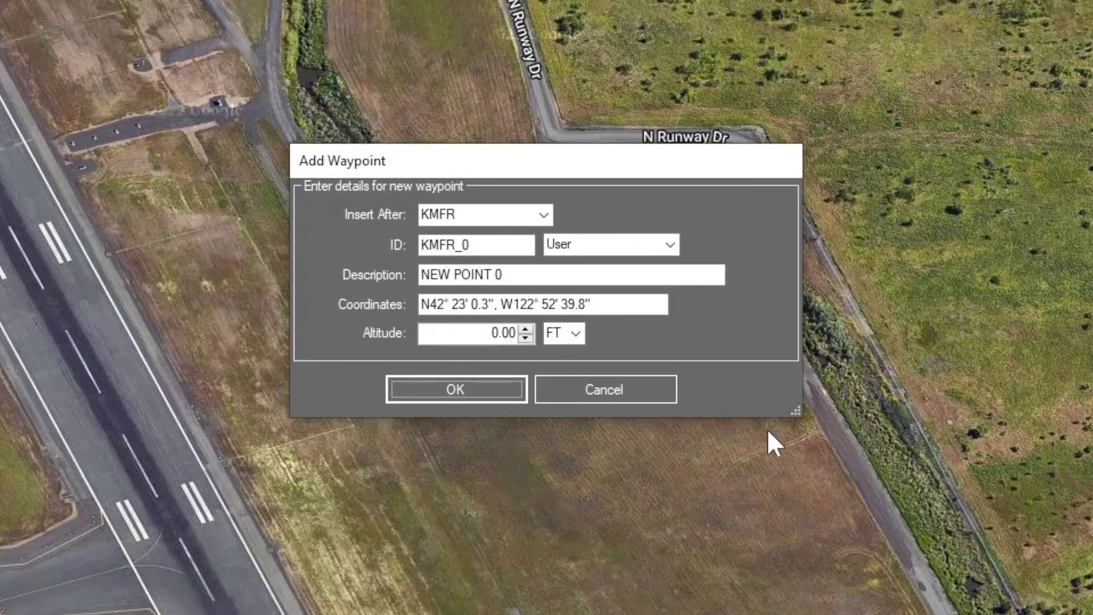
- Give the new waypoint the ID A-MFR and the description TOUCHDOWN AT MEDFORD, and add it to the plan
double_click(490, 245)
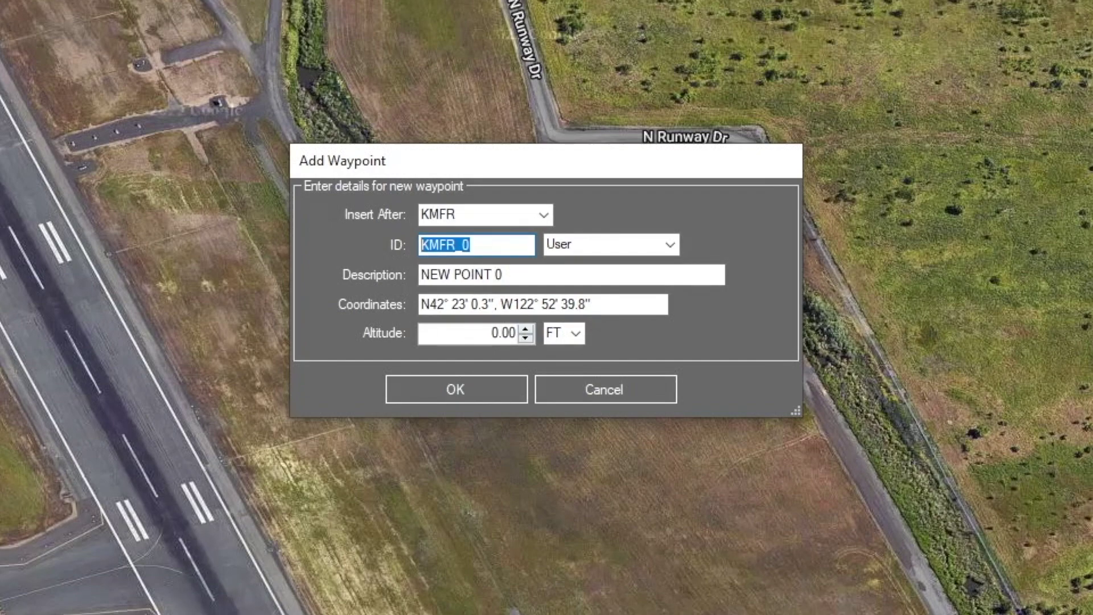
text(a)
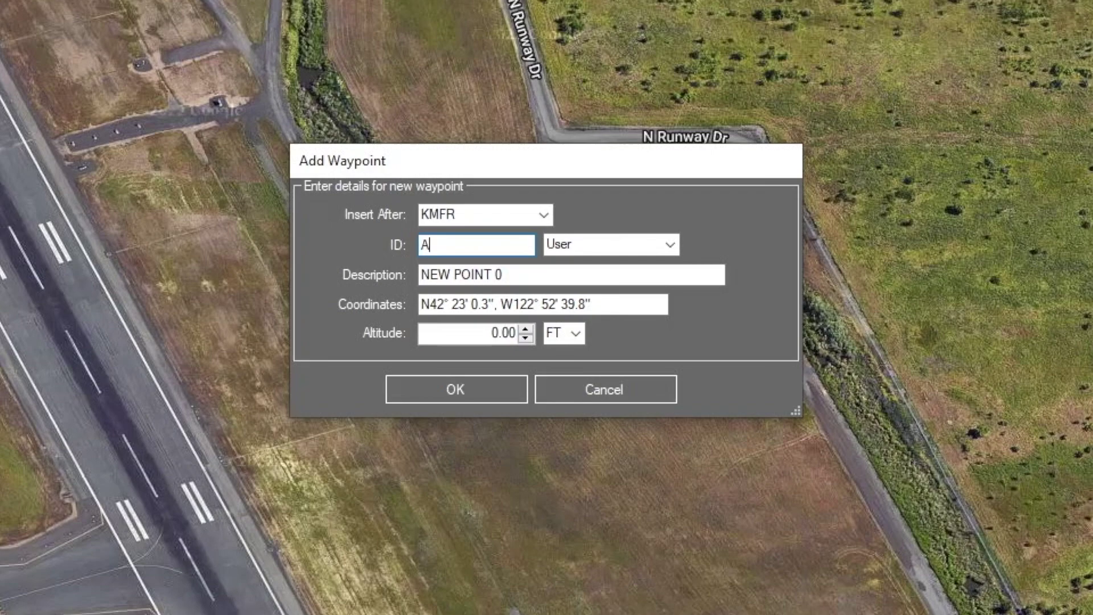
key(Tab)
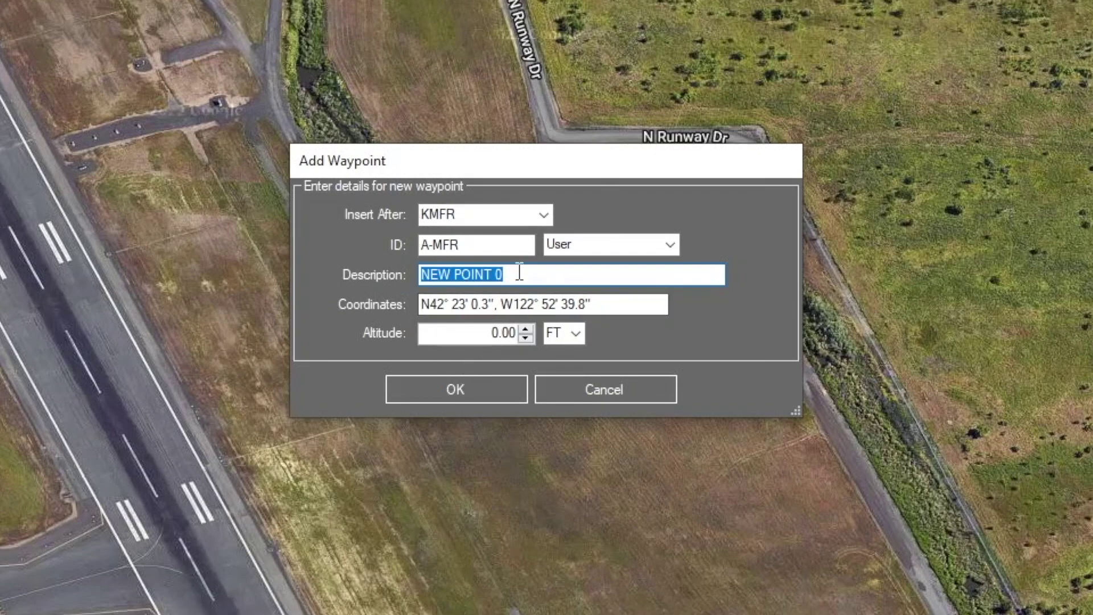
text(A-MF)
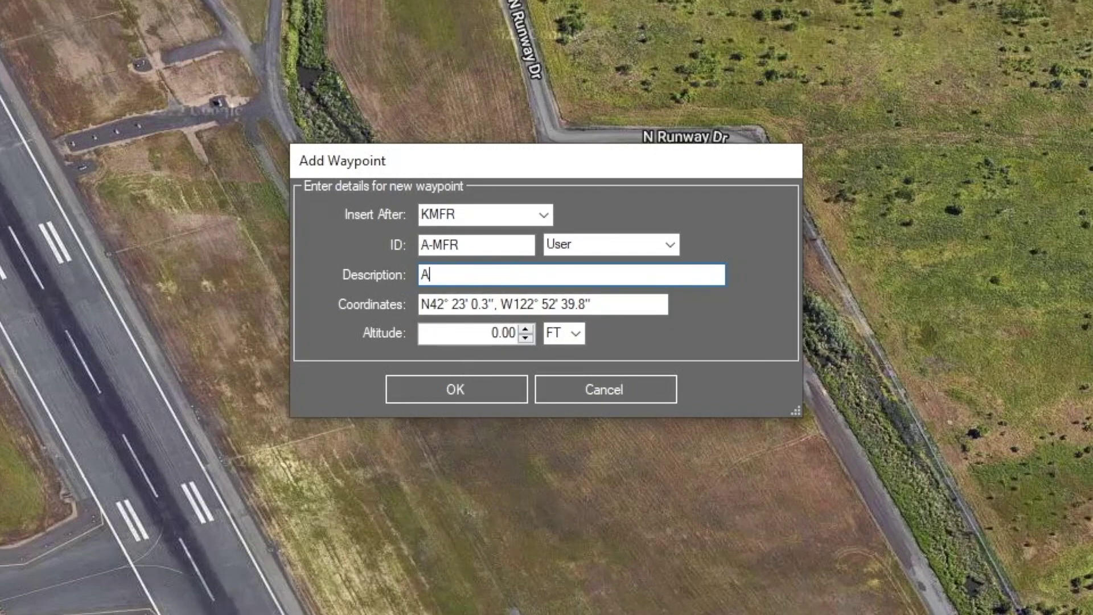
text(R)
key(BackSpace)
key(BackSpace)
text(TOUCHDOWN AT MEDFORD)
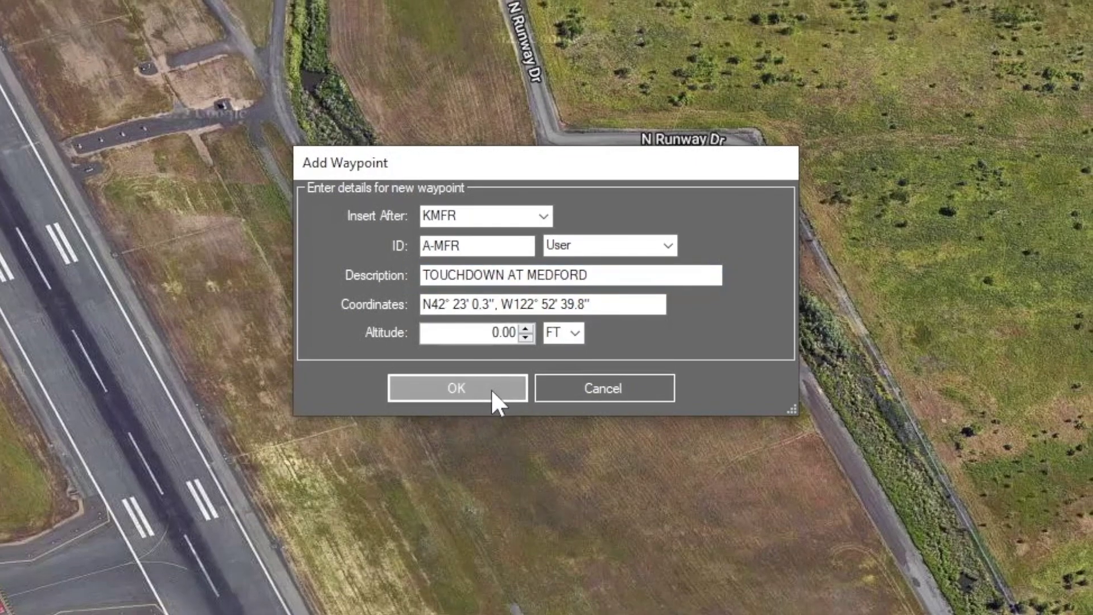
click(490, 389)
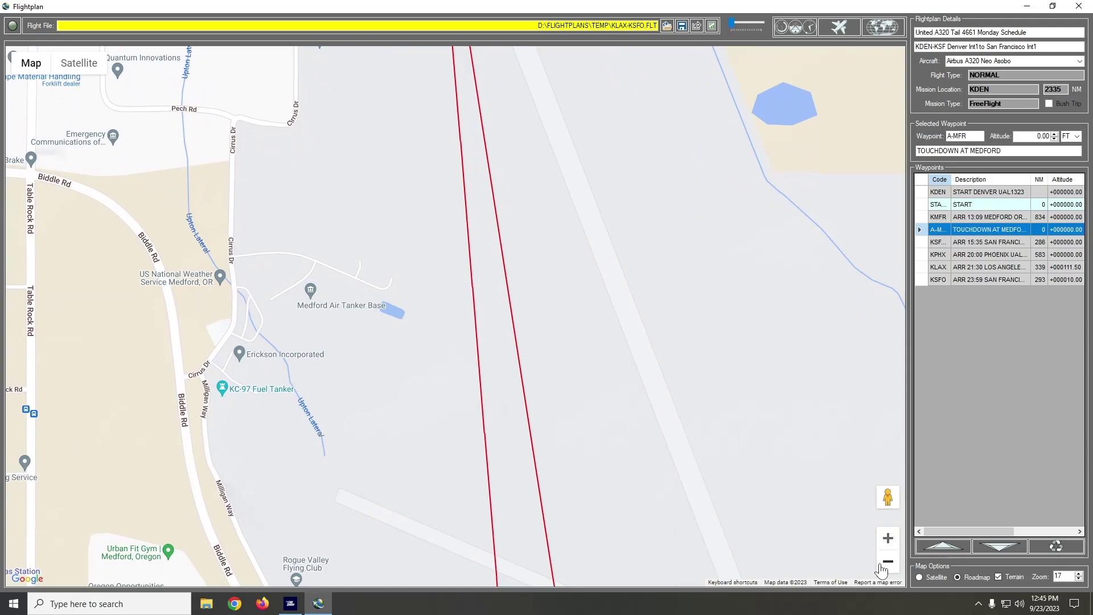
- Examine both Medford waypoints in satellite view, then the terminal, its gates and the apron around the KMFR position
click(886, 566)
click(886, 565)
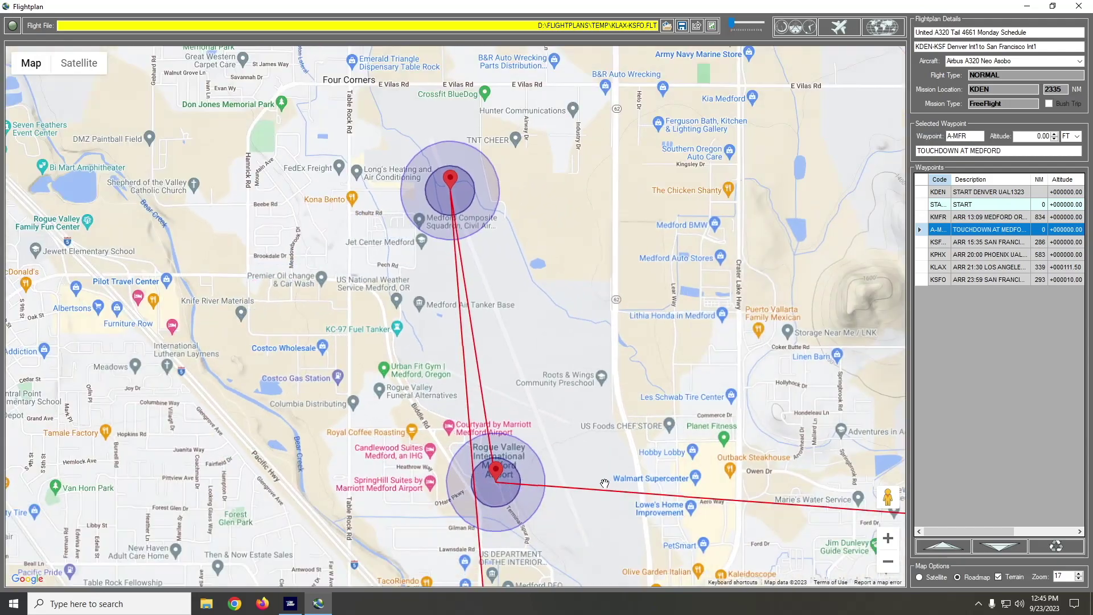
drag(547, 577, 522, 458)
drag(542, 218, 423, 210)
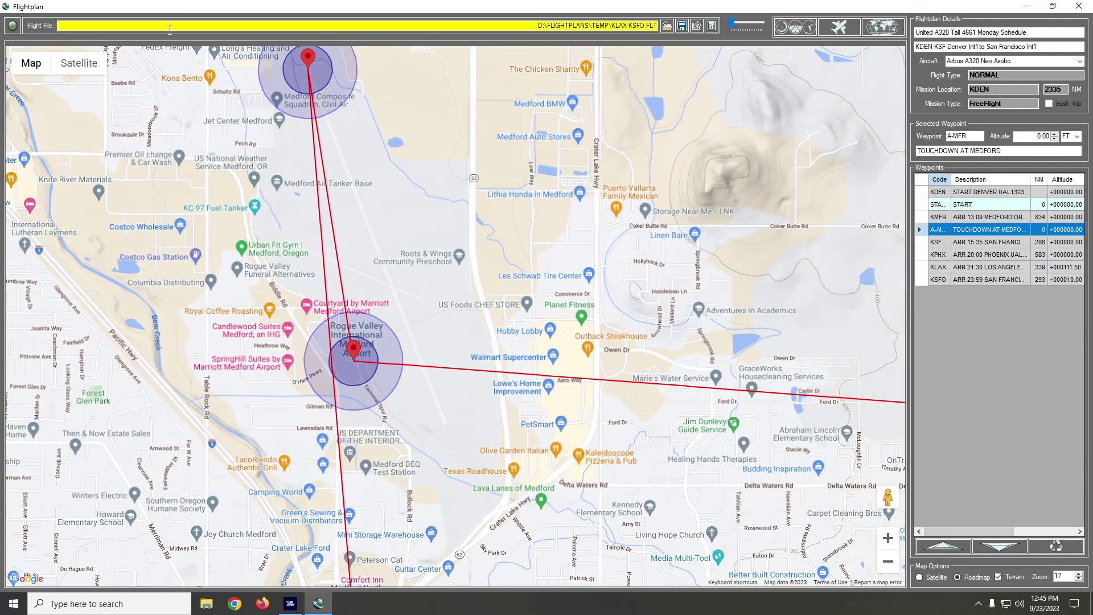
click(79, 63)
drag(438, 325, 453, 441)
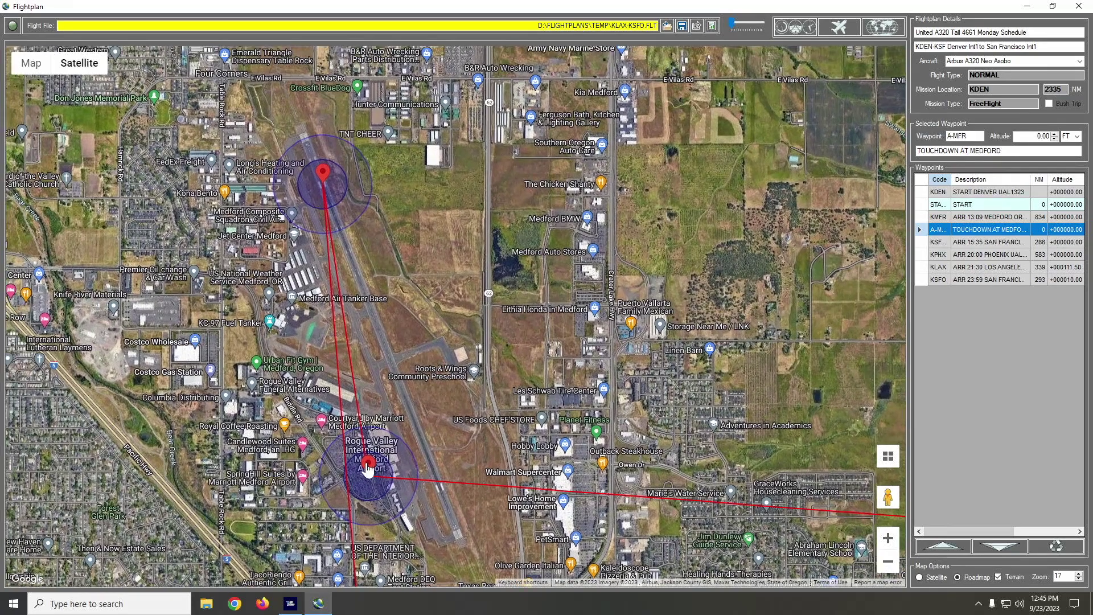
click(894, 541)
click(894, 541)
drag(270, 499, 388, 276)
drag(86, 421, 401, 417)
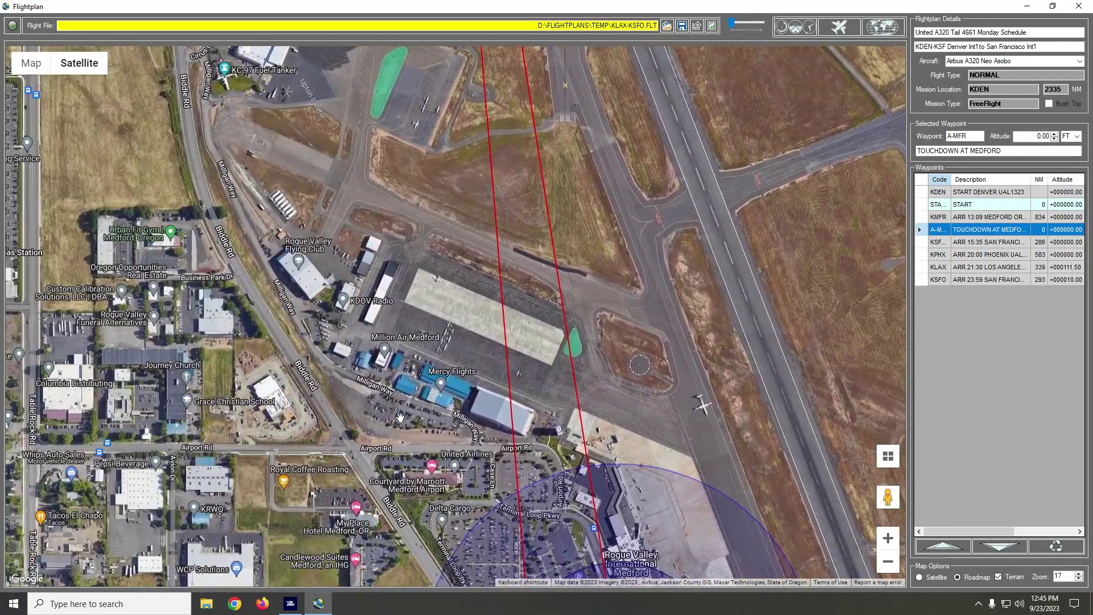
mouse_move(576, 260)
mouse_down()
mouse_move(568, 561)
mouse_move(242, 129)
mouse_up()
drag(495, 442, 439, 103)
drag(398, 243, 573, 462)
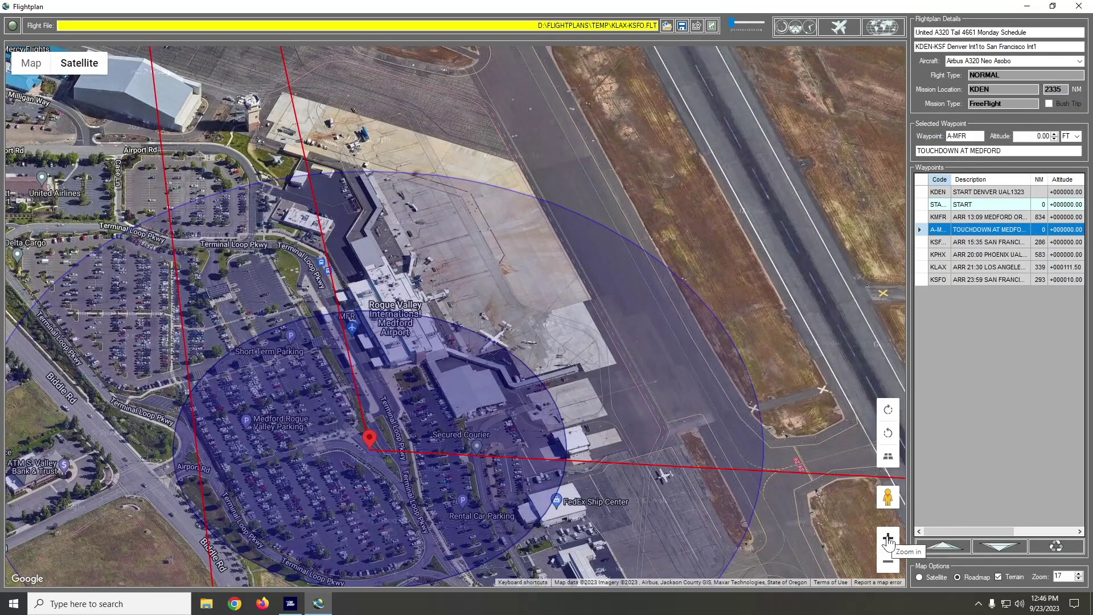
- Examine Medford's gates, parking stands, apron and adjoining taxiways close up in satellite view
click(888, 539)
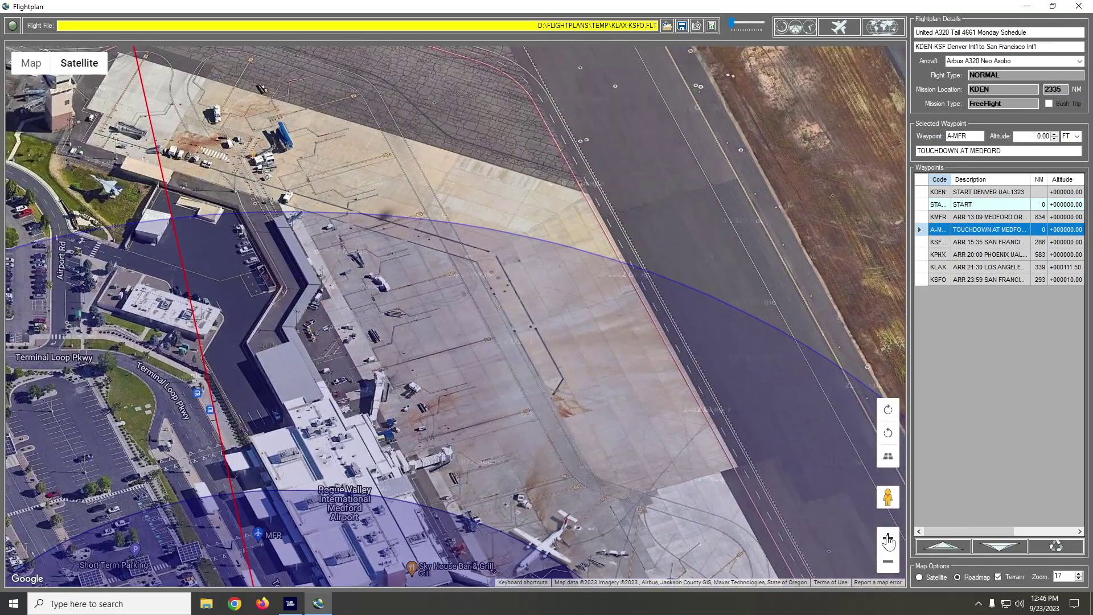
click(888, 539)
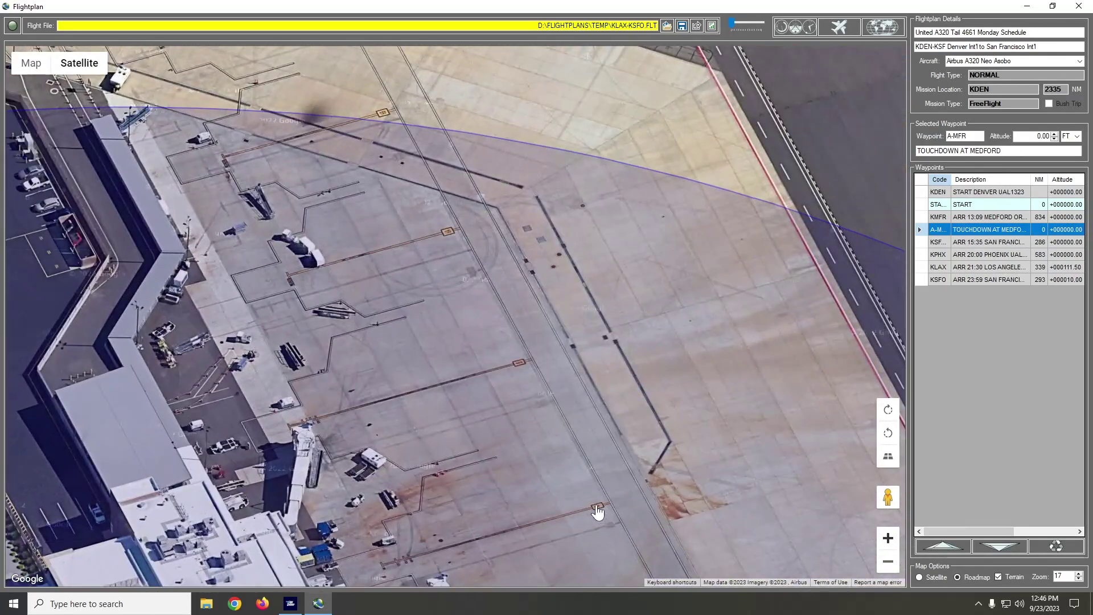
drag(394, 308, 539, 531)
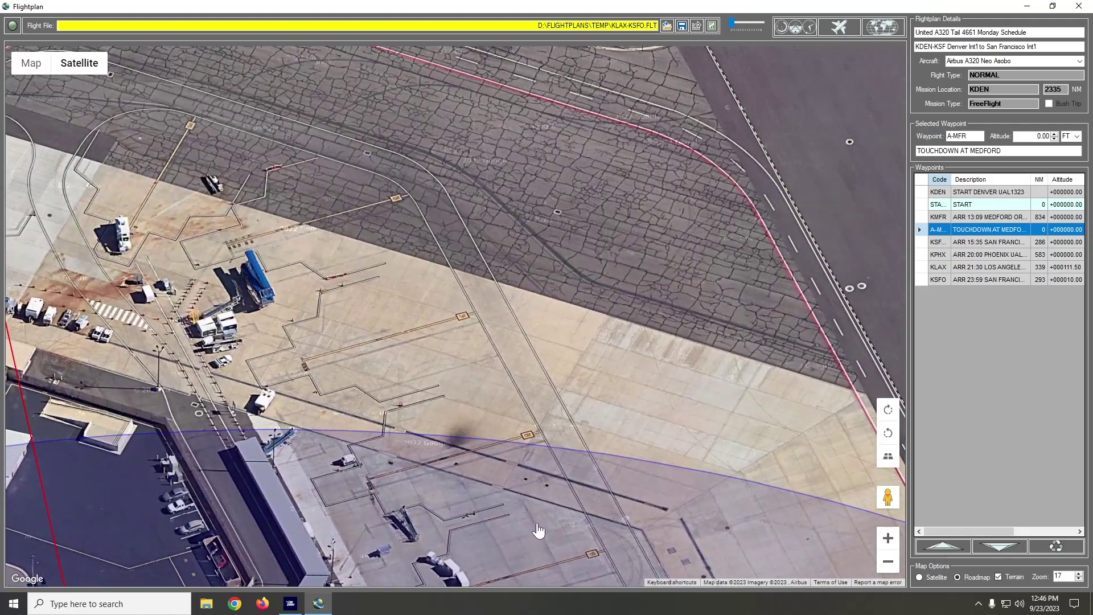
drag(603, 380, 273, 398)
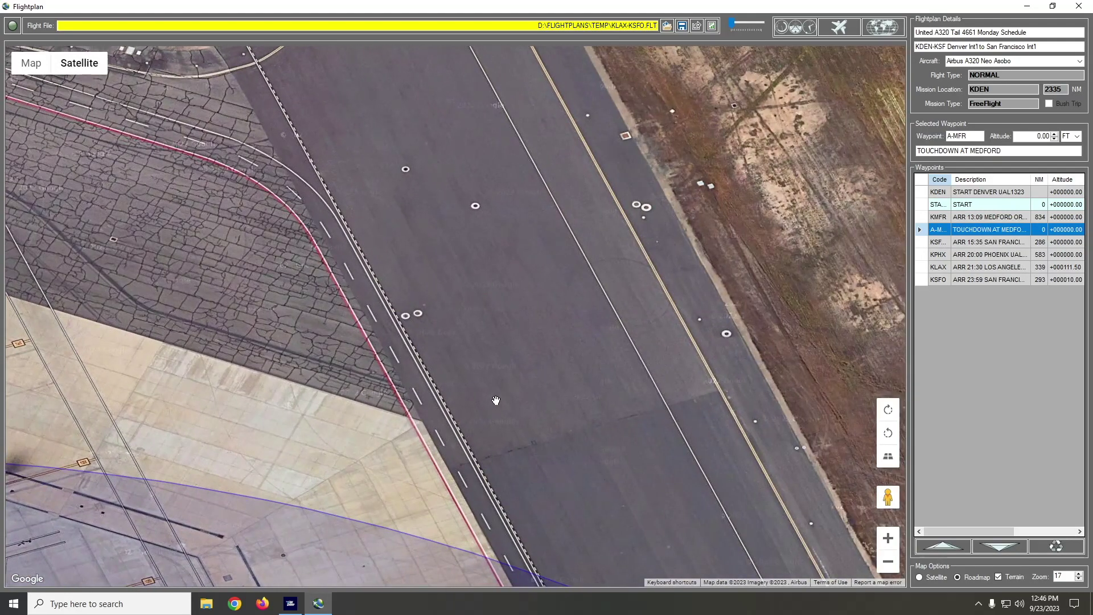
drag(486, 414, 427, 154)
drag(108, 323, 529, 295)
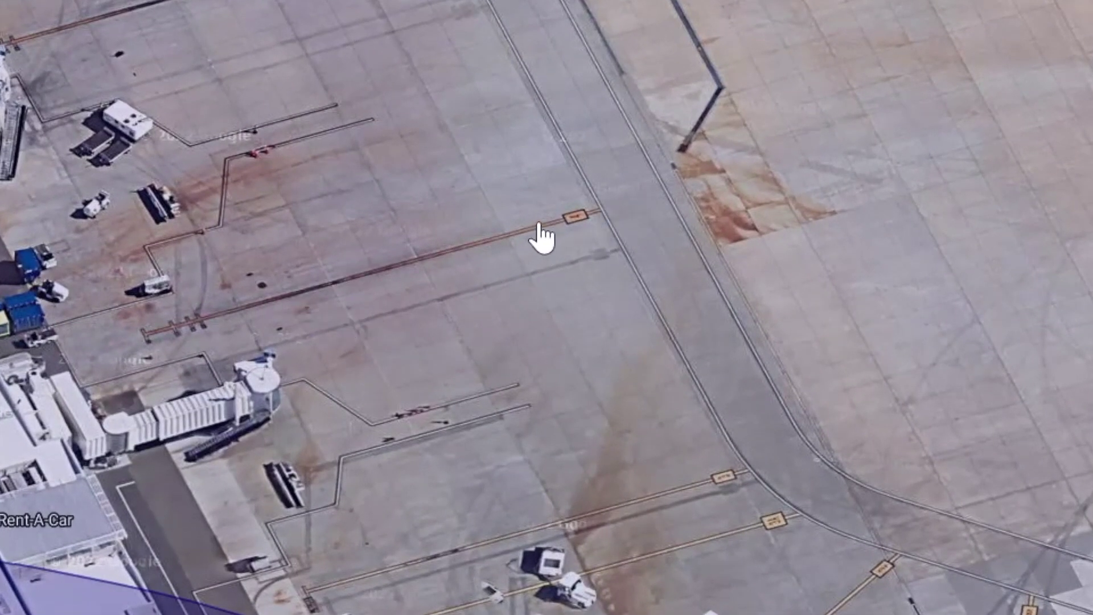
click(889, 562)
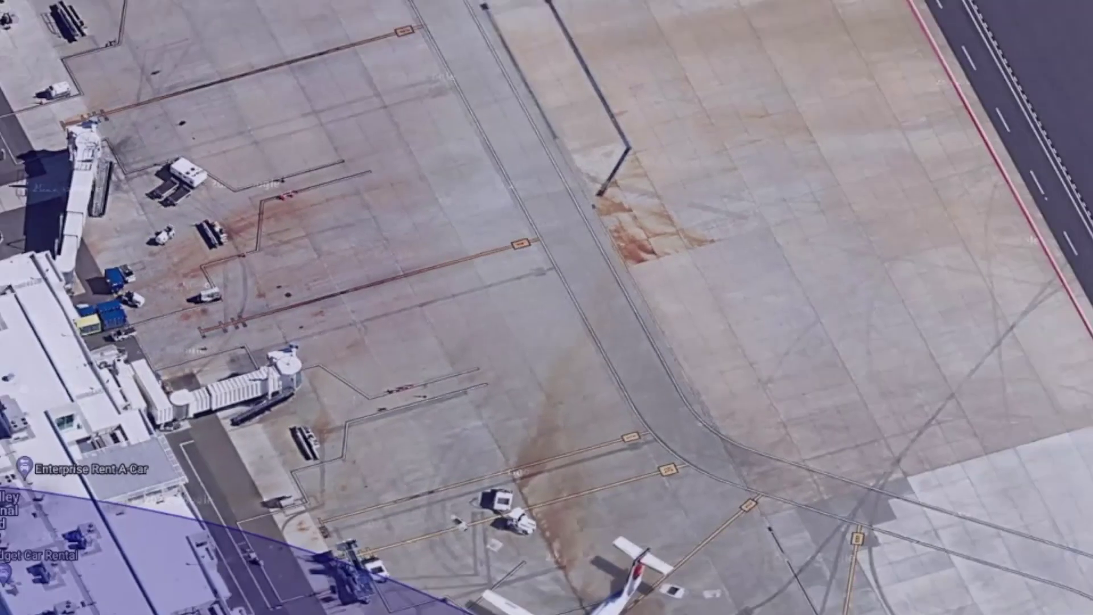
click(889, 562)
click(889, 562)
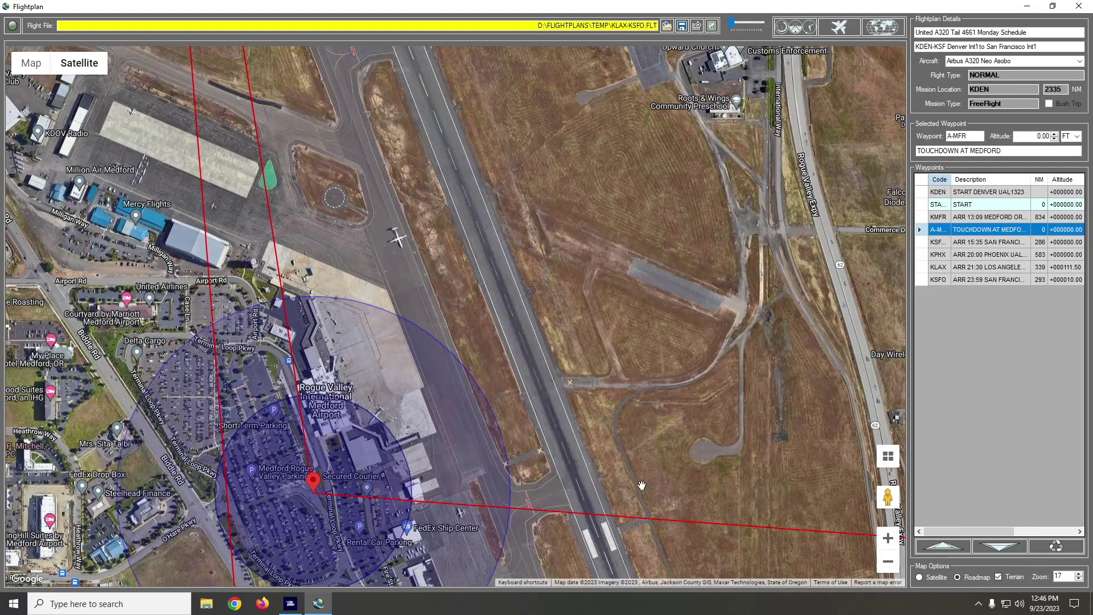
- Start a new waypoint after A-MFR beside the painted circle on the taxiway north of Medford's terminal
click(31, 63)
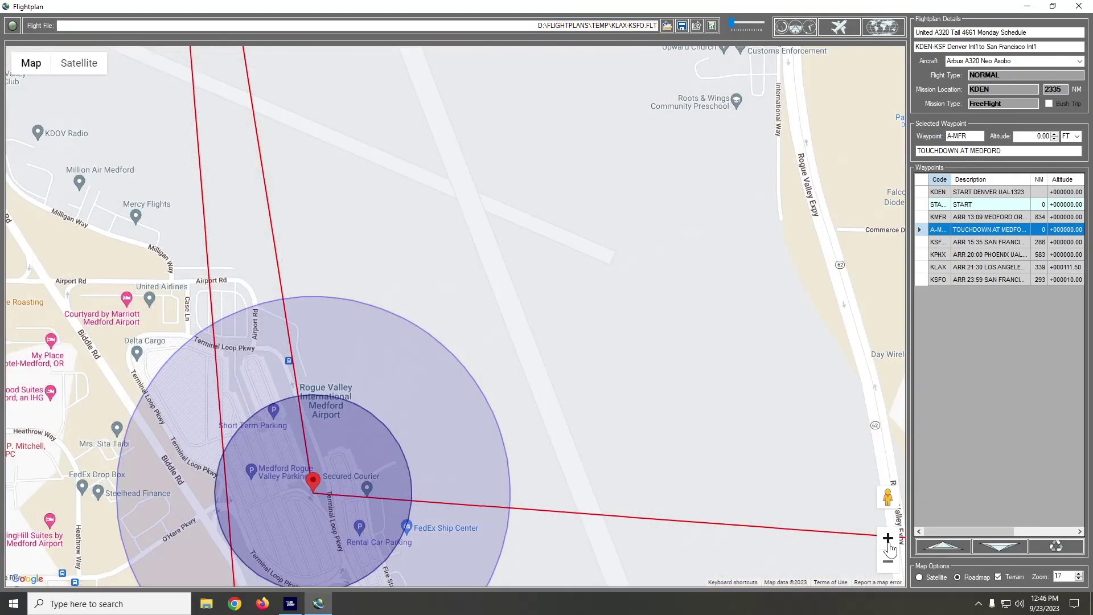
click(887, 539)
click(80, 63)
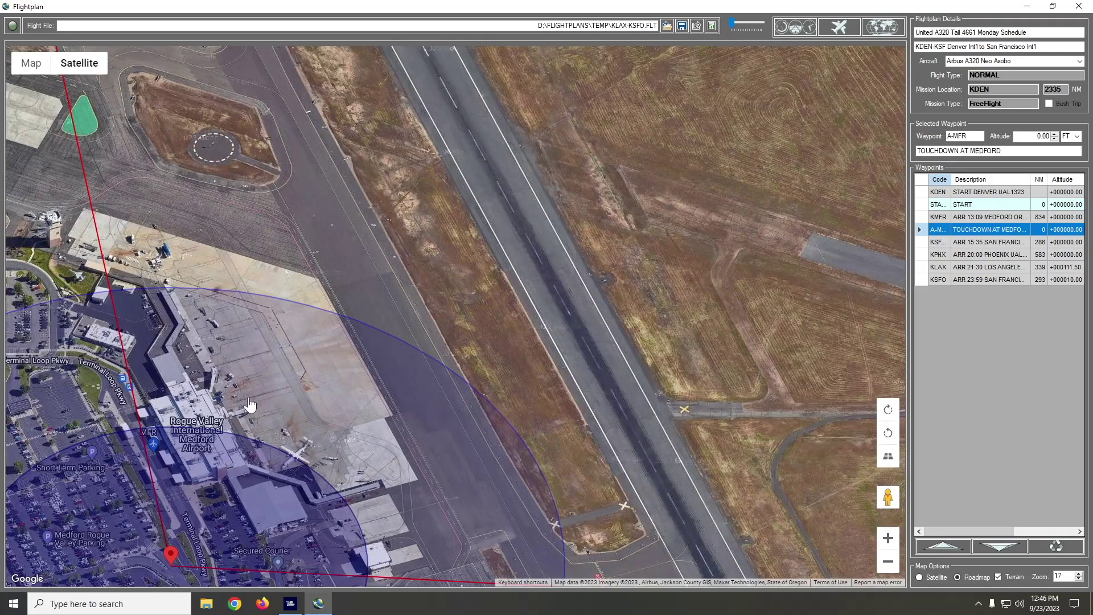
scroll(279, 390, up, 1)
click(888, 561)
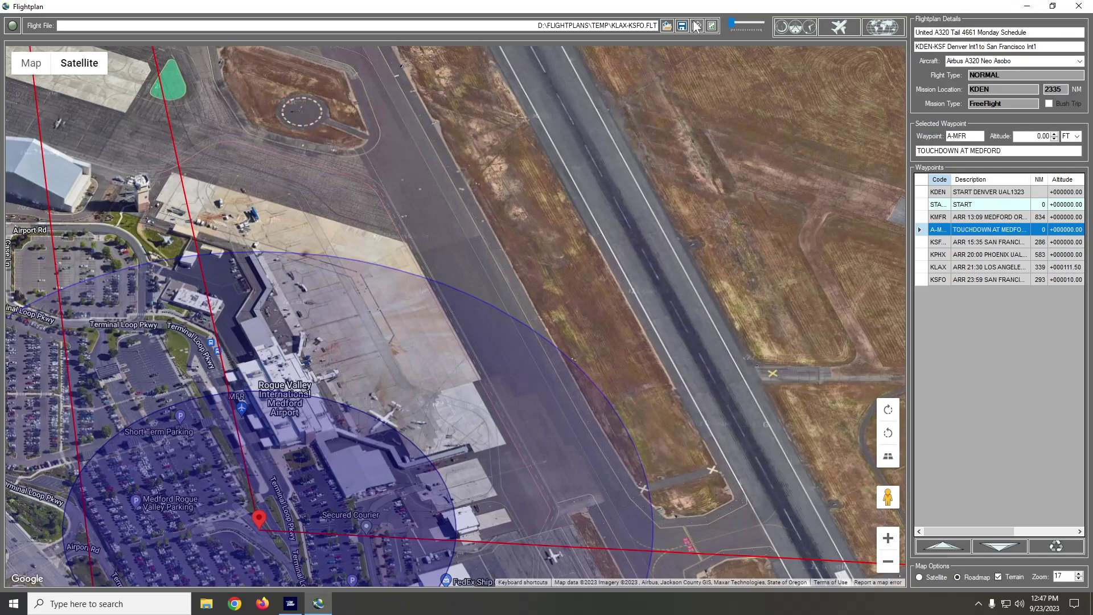
click(350, 146)
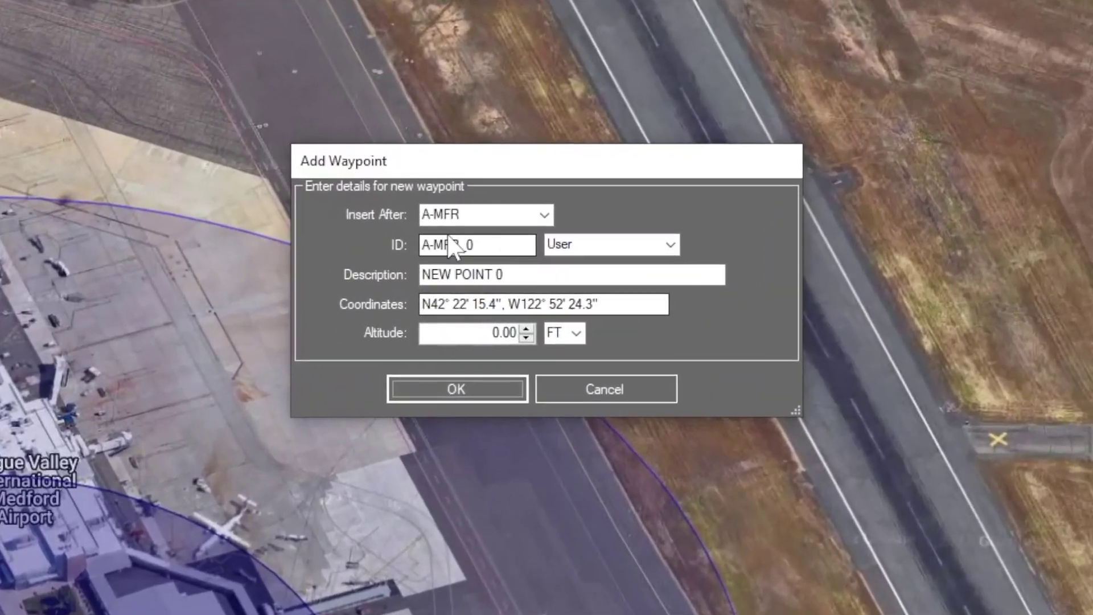
- Give the new waypoint the ID D-MFR and the description PUSHBACK MEDFORD, and add it to the plan
double_click(486, 266)
key(BackSpace)
text(D-MFR)
key(Tab)
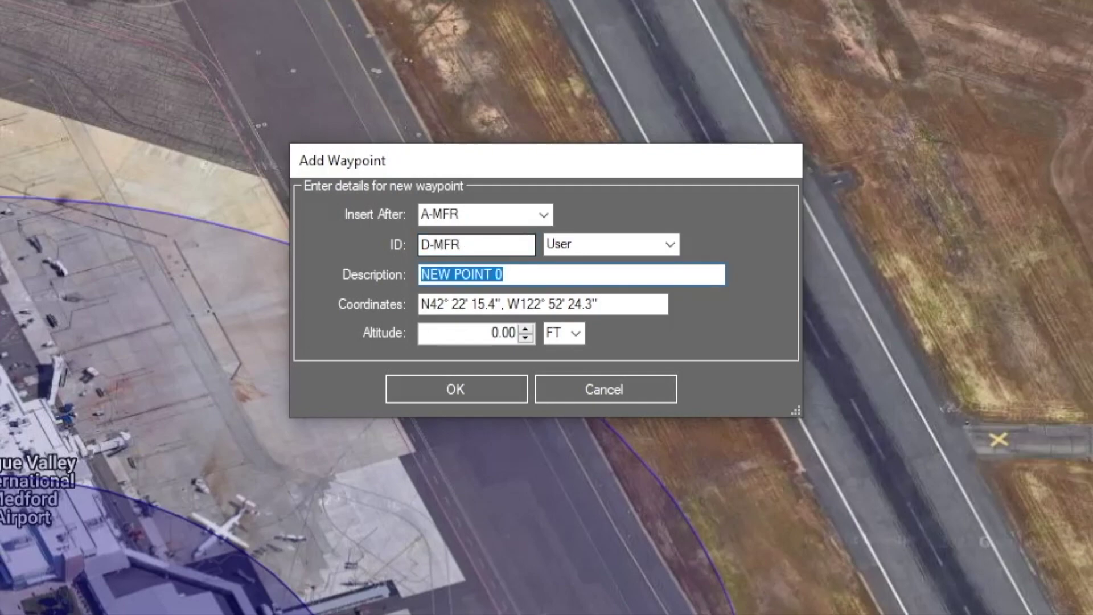
text(DEPARTURE)
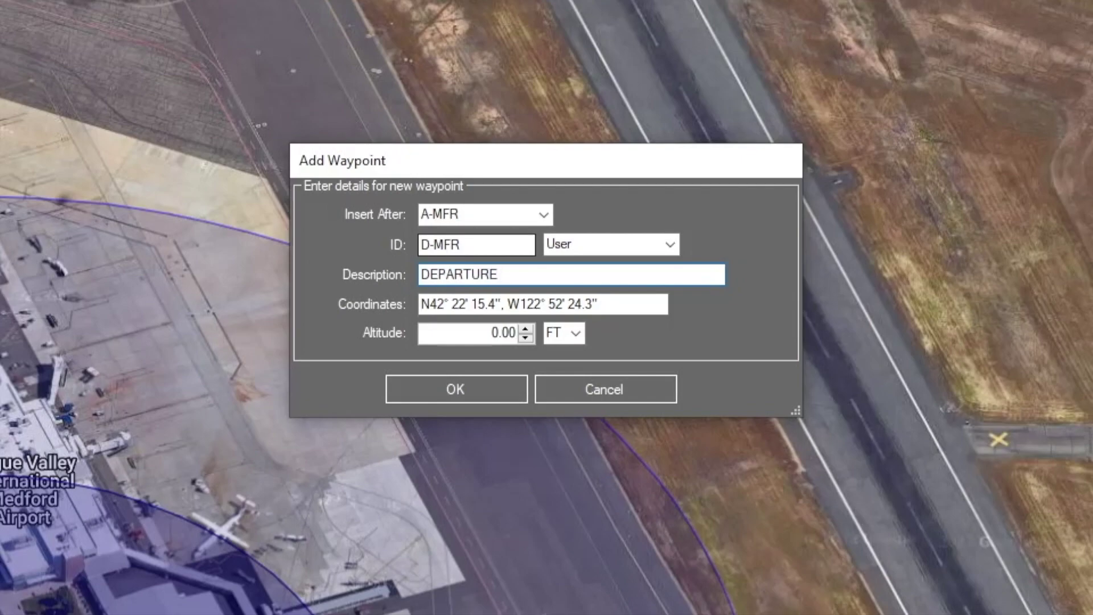
key(BackSpace)
key(BackSpace)
key(BackSpace)
key(BackSpace)
key(BackSpace)
key(BackSpace)
key(BackSpace)
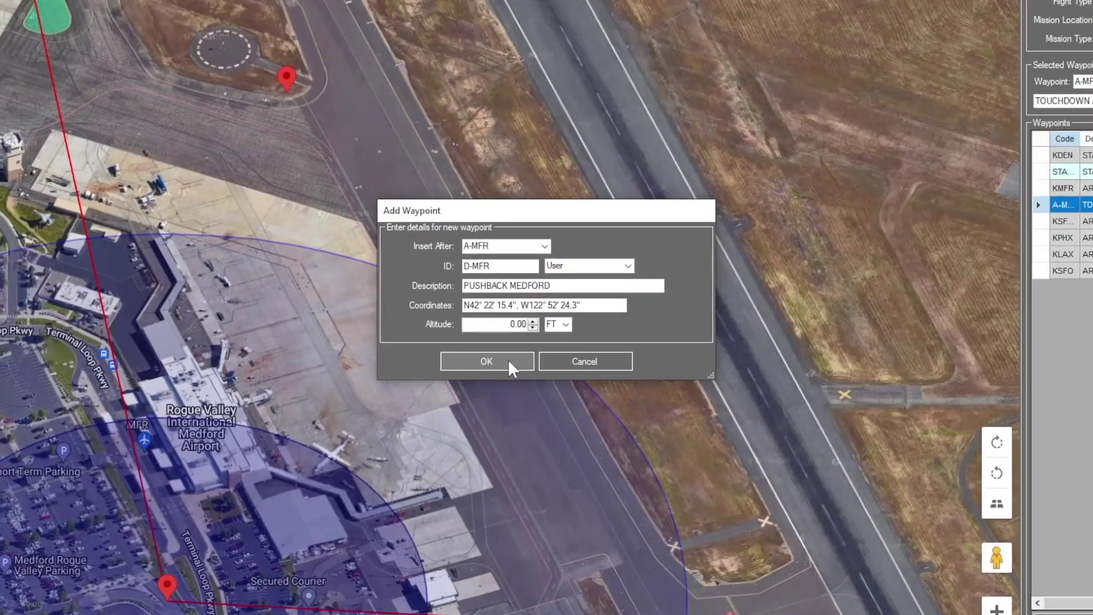
click(455, 389)
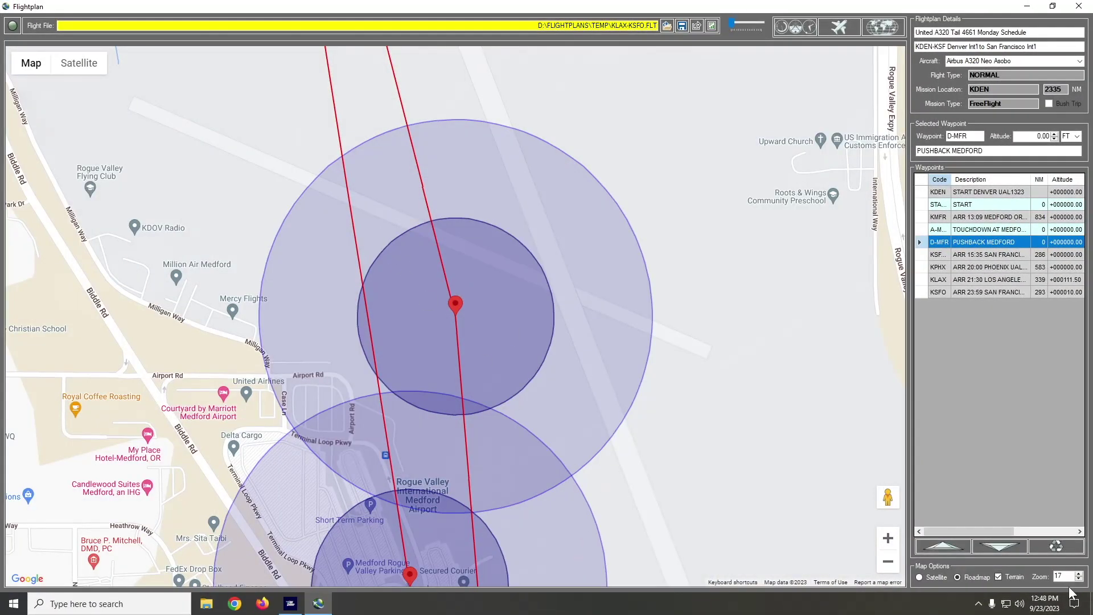
- Set the map zoom to 18 and move the D-MFR waypoint south onto the apron east of Medford's terminal
click(1079, 574)
drag(561, 329, 417, 208)
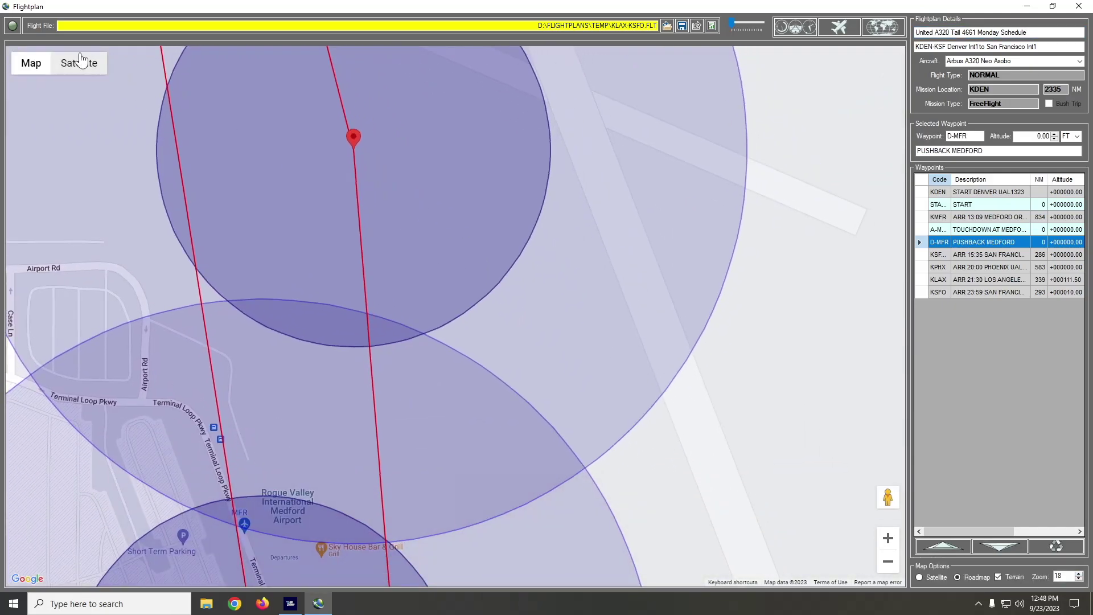
click(79, 62)
mouse_move(355, 188)
mouse_down()
mouse_move(419, 311)
mouse_move(432, 433)
mouse_up()
click(545, 336)
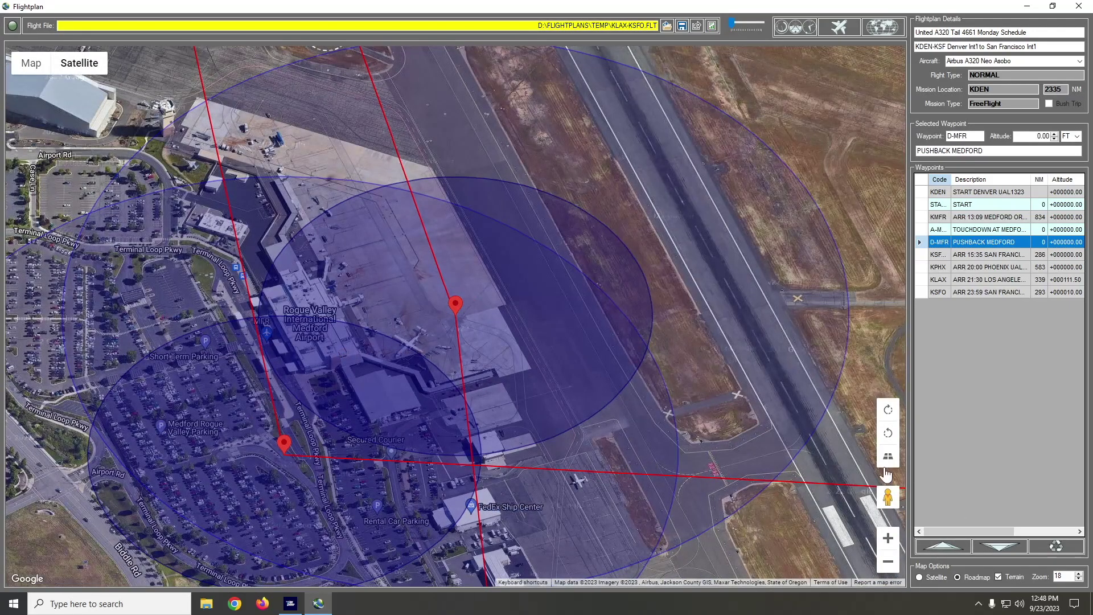
- Move the D-MFR waypoint slightly northwest across the apron, closer to the terminal gates
click(887, 457)
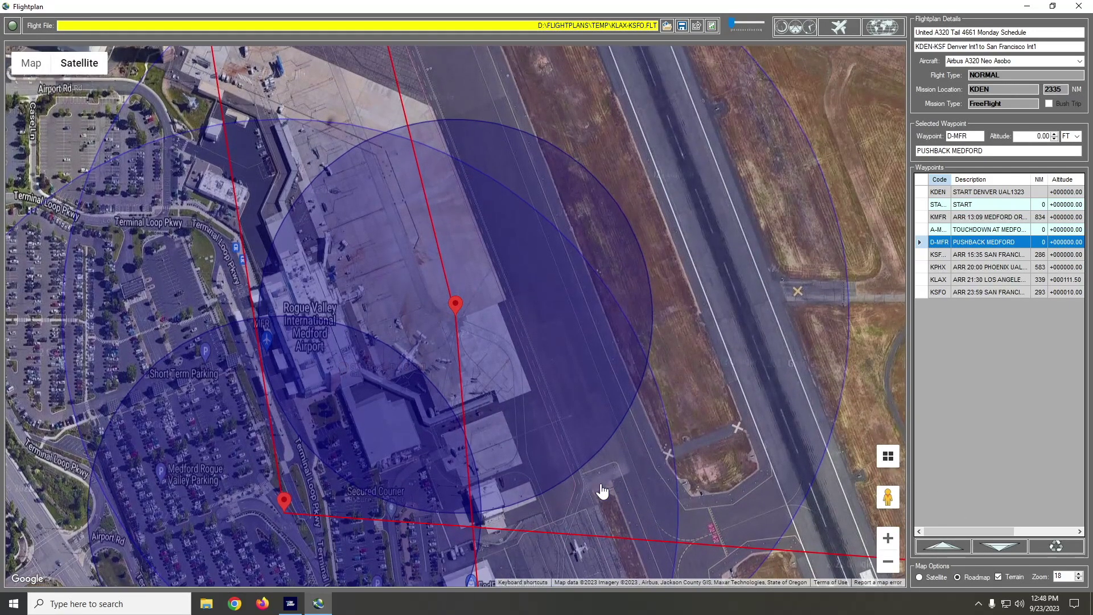
drag(454, 553, 553, 540)
mouse_move(596, 311)
mouse_down()
mouse_move(509, 368)
mouse_move(422, 266)
mouse_move(420, 280)
mouse_up()
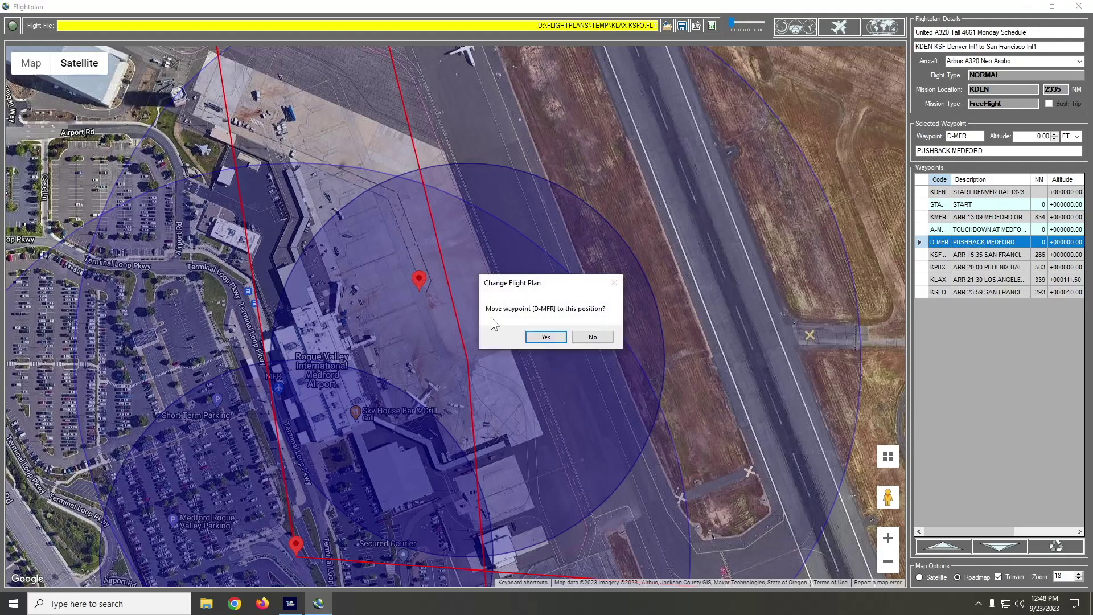
click(535, 336)
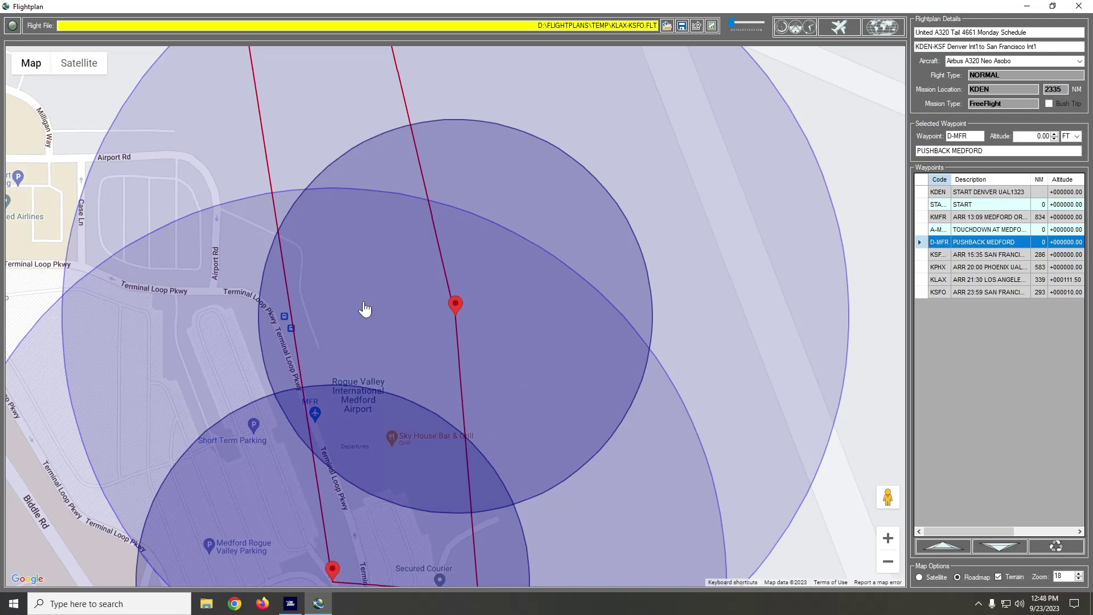
- Examine the Medford waypoints, both ends of the main runway and the taxiways between them in satellite view
click(74, 68)
drag(507, 366, 385, 198)
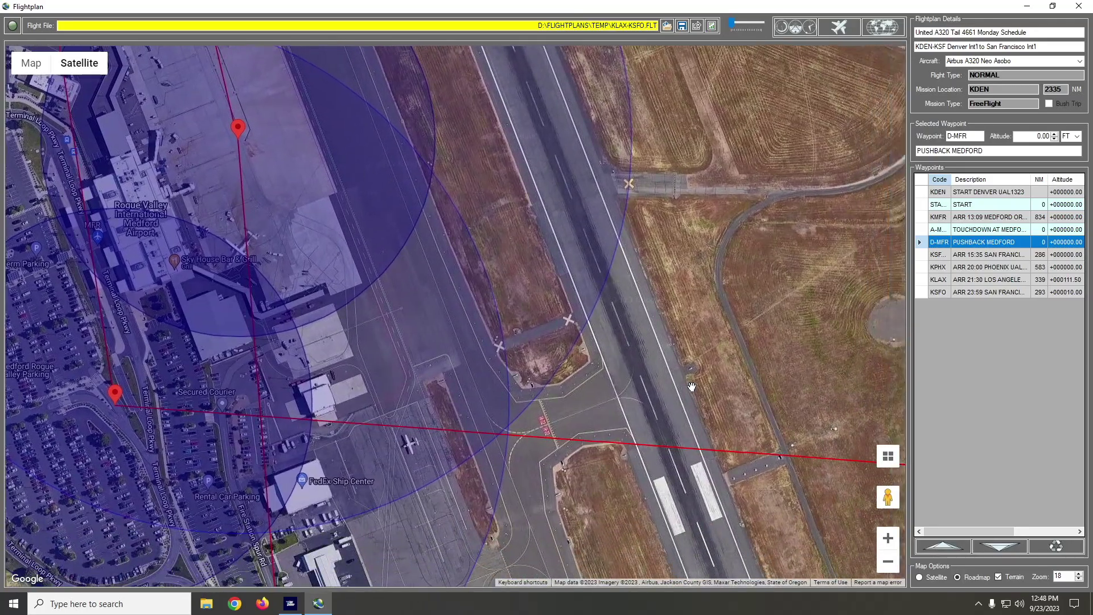
click(888, 561)
click(888, 562)
click(888, 562)
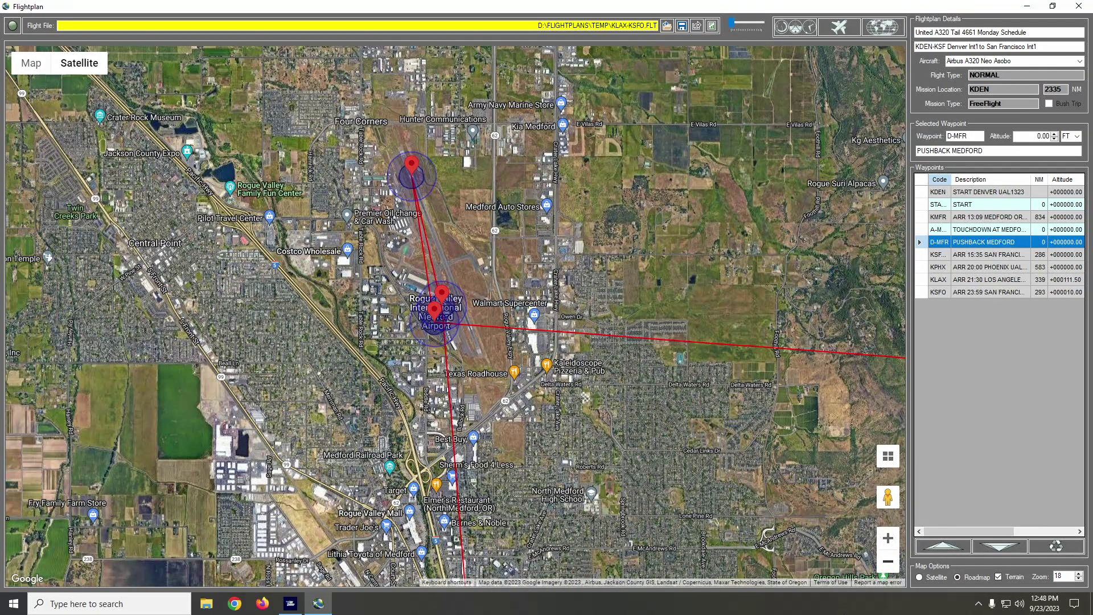
click(888, 538)
click(888, 539)
drag(393, 193, 524, 578)
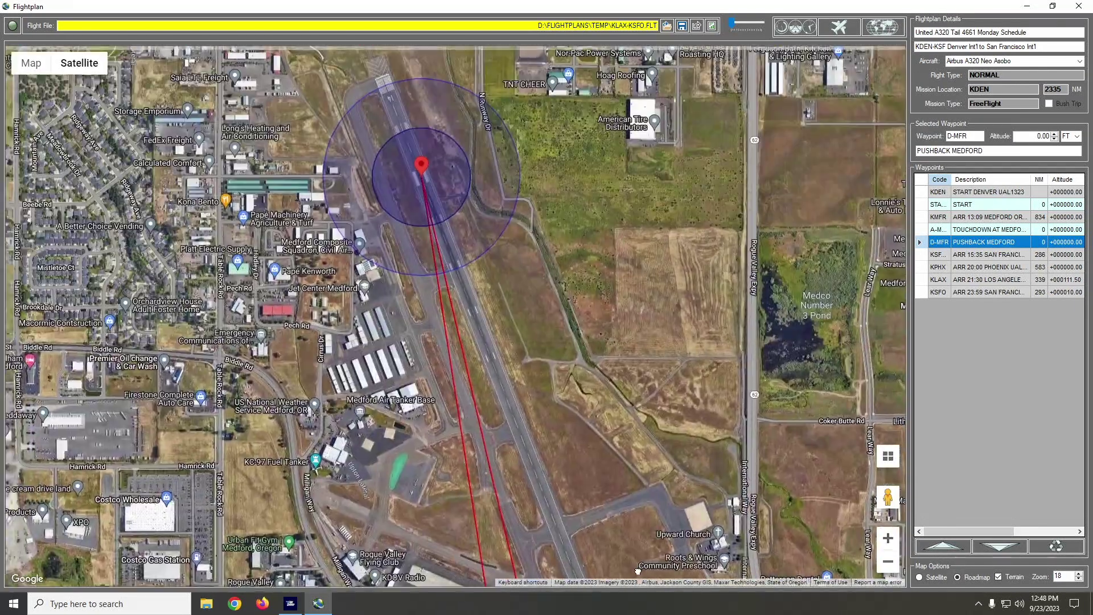
drag(630, 449, 580, 250)
drag(622, 469, 639, 463)
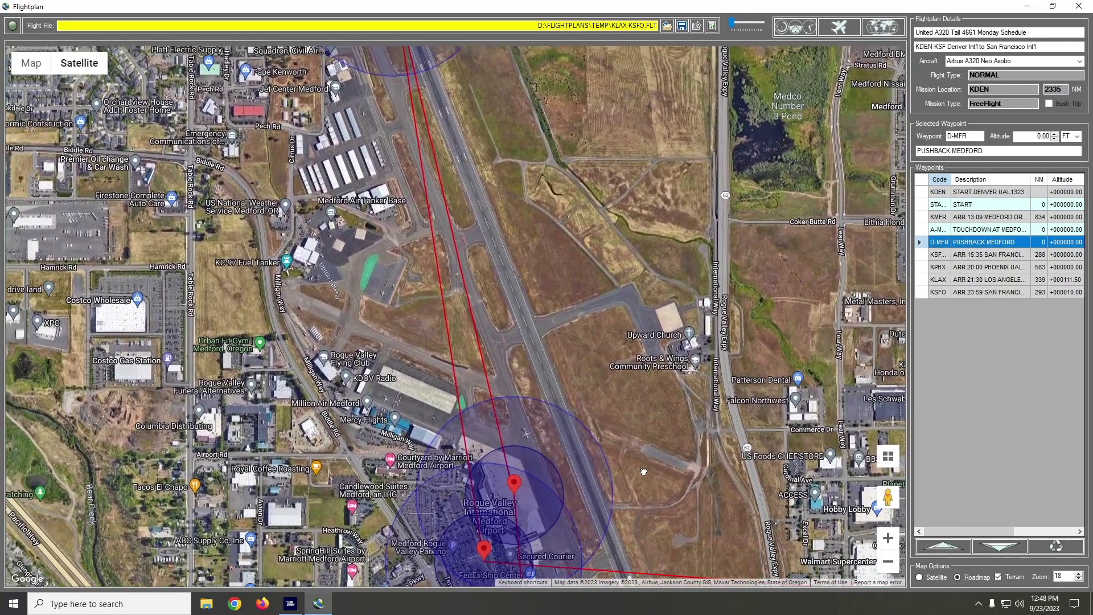
drag(507, 108, 598, 320)
drag(654, 492, 647, 292)
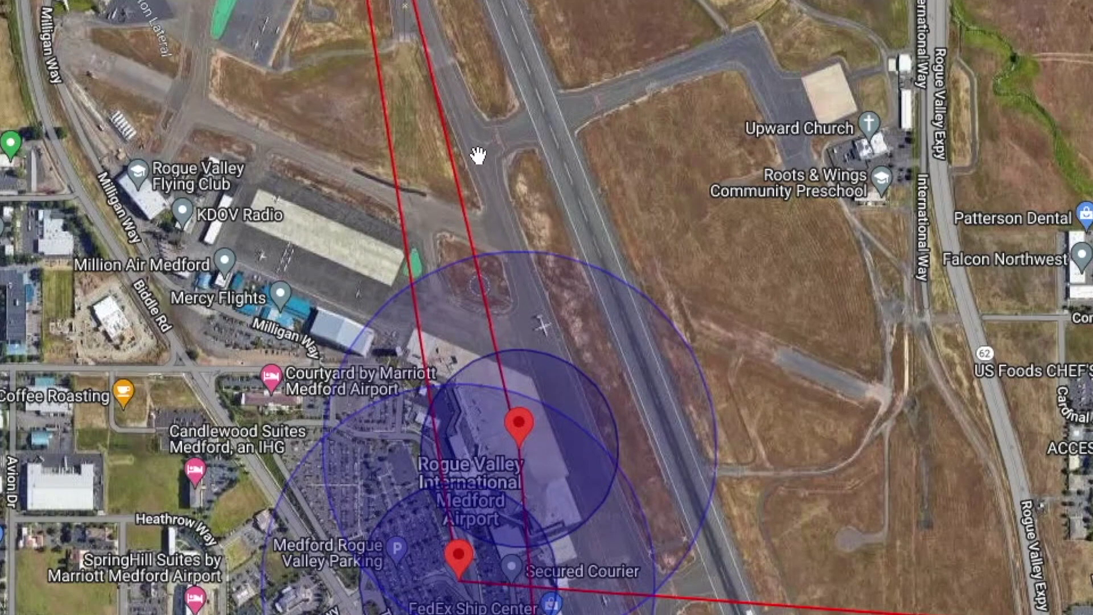
drag(482, 170, 572, 612)
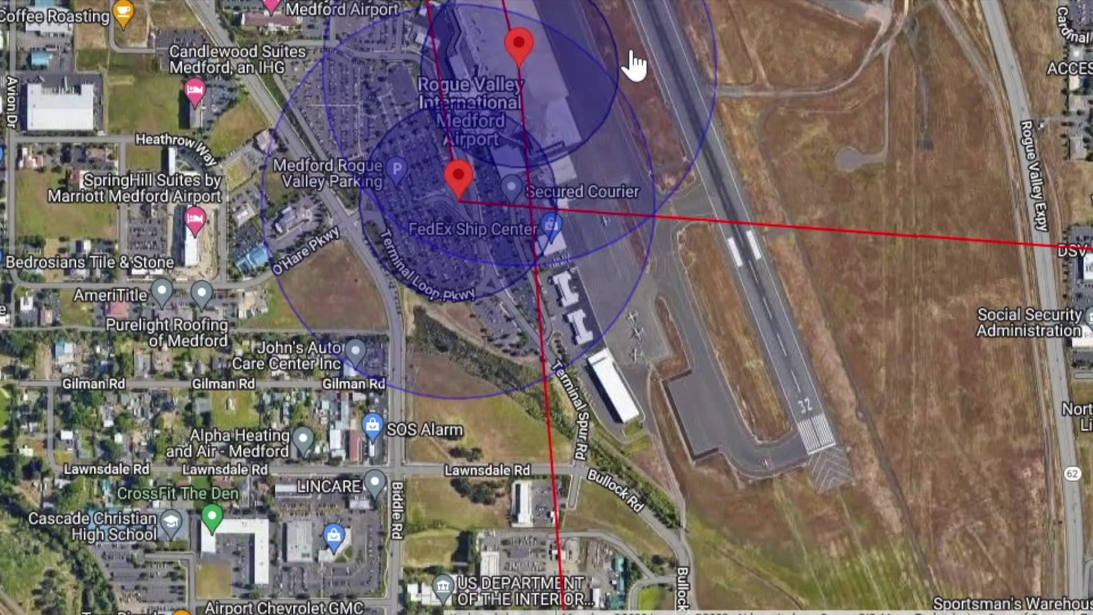
- Move the D-MFR waypoint north of the terminal, near where the crossing strip meets the main runway
drag(705, 46, 640, 197)
drag(455, 210, 449, 170)
click(541, 366)
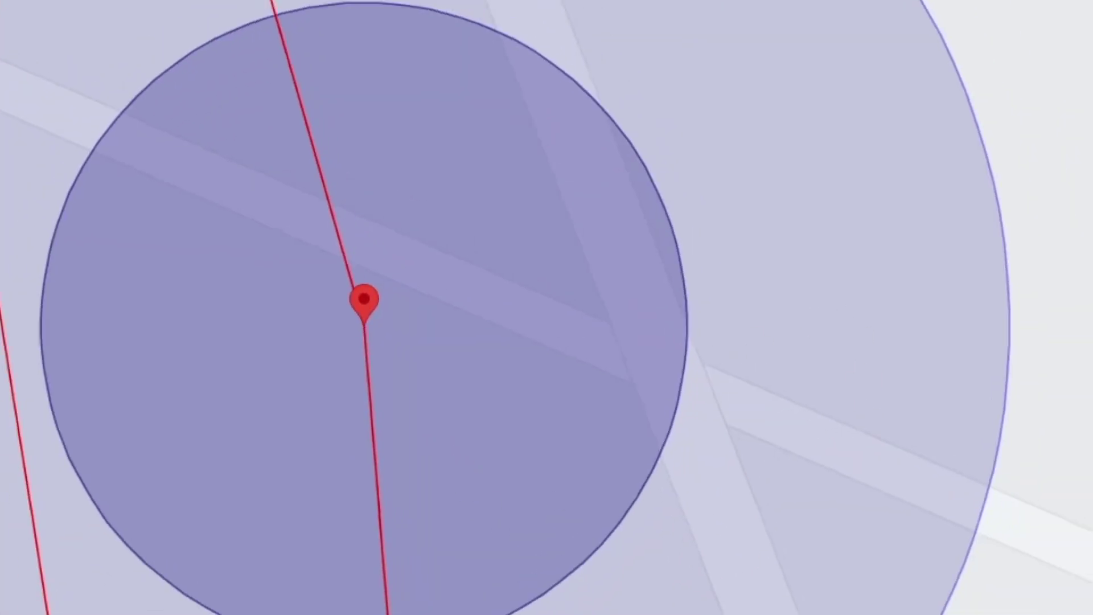
- Move the KMFR airport waypoint north onto the map's MFR marker at Medford's terminal
scroll(364, 325, down, 3)
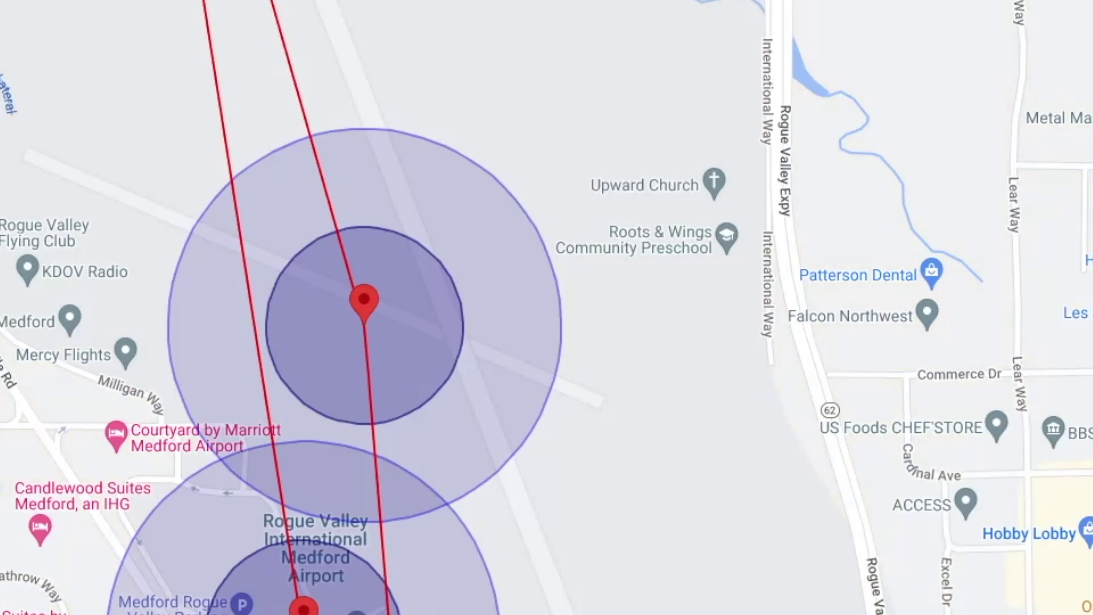
scroll(364, 326, up, 3)
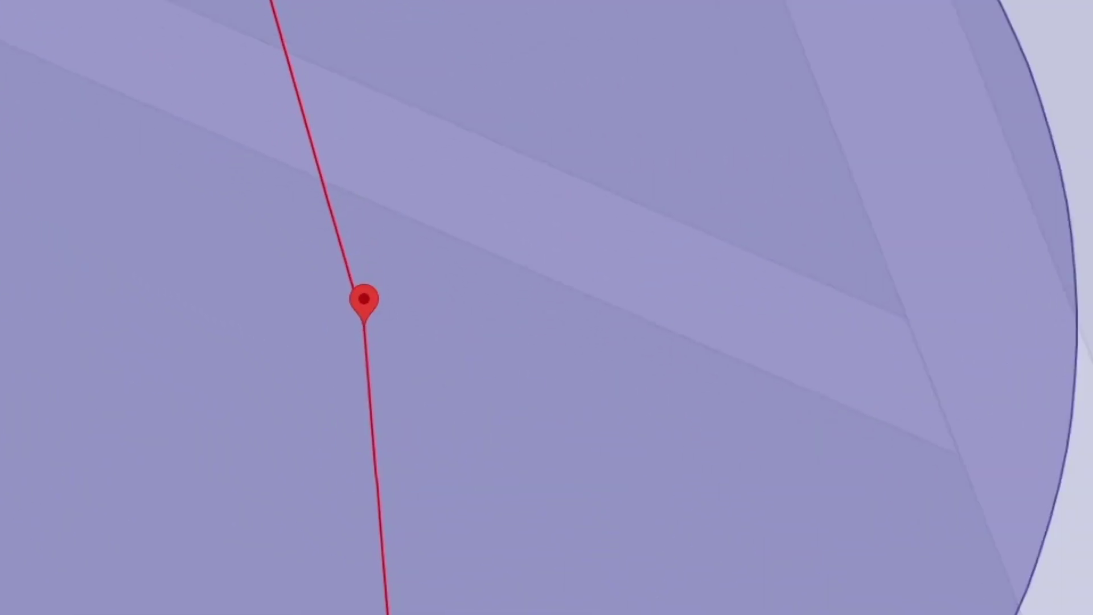
scroll(363, 299, down, 5)
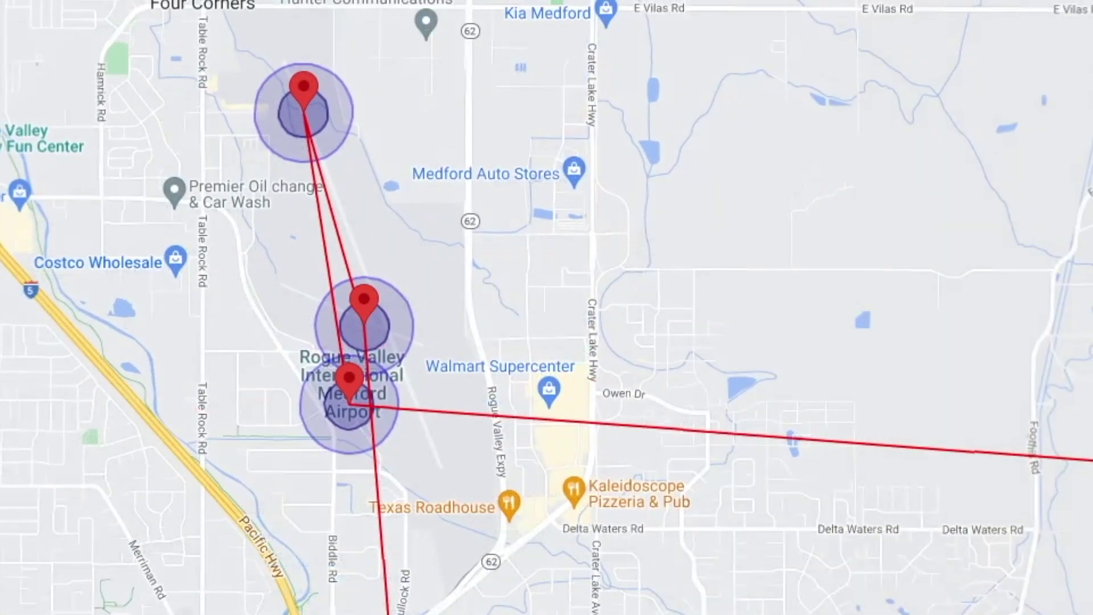
scroll(354, 387, up, 3)
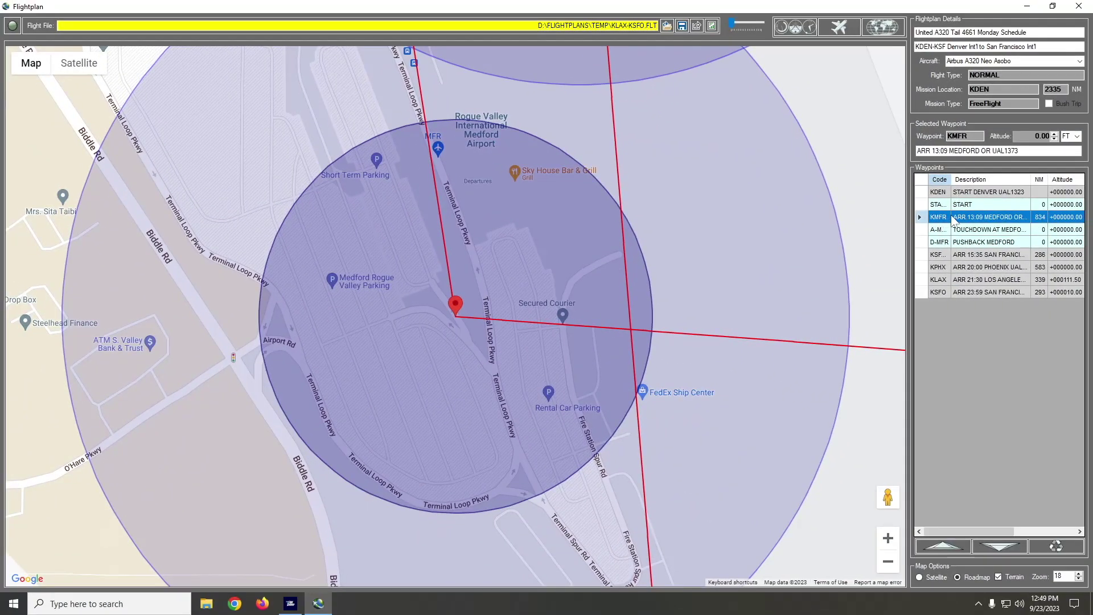
drag(454, 308, 436, 137)
click(544, 340)
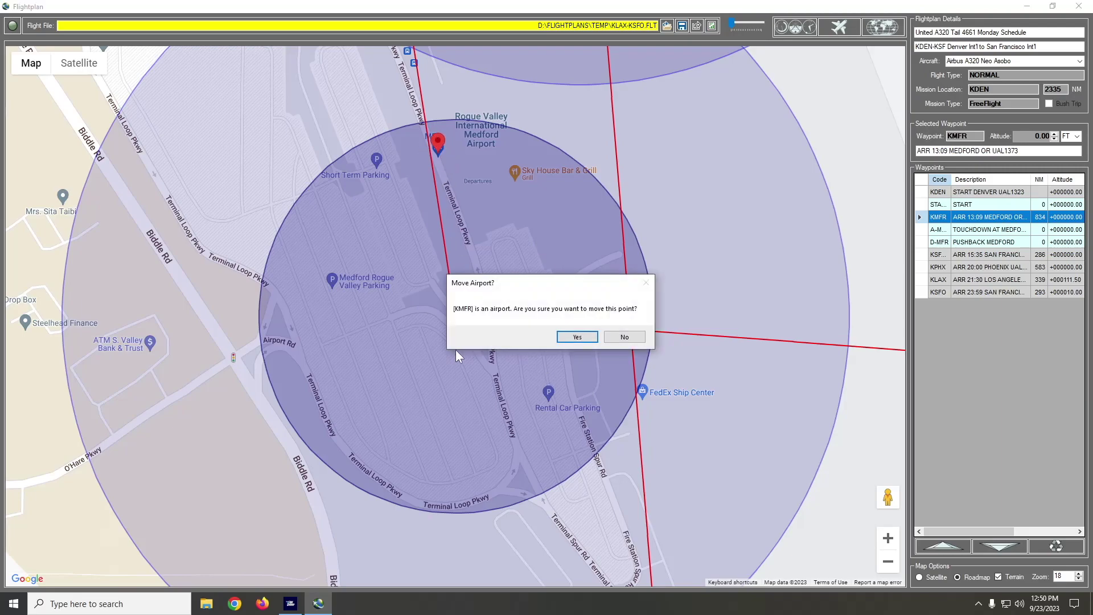
click(577, 337)
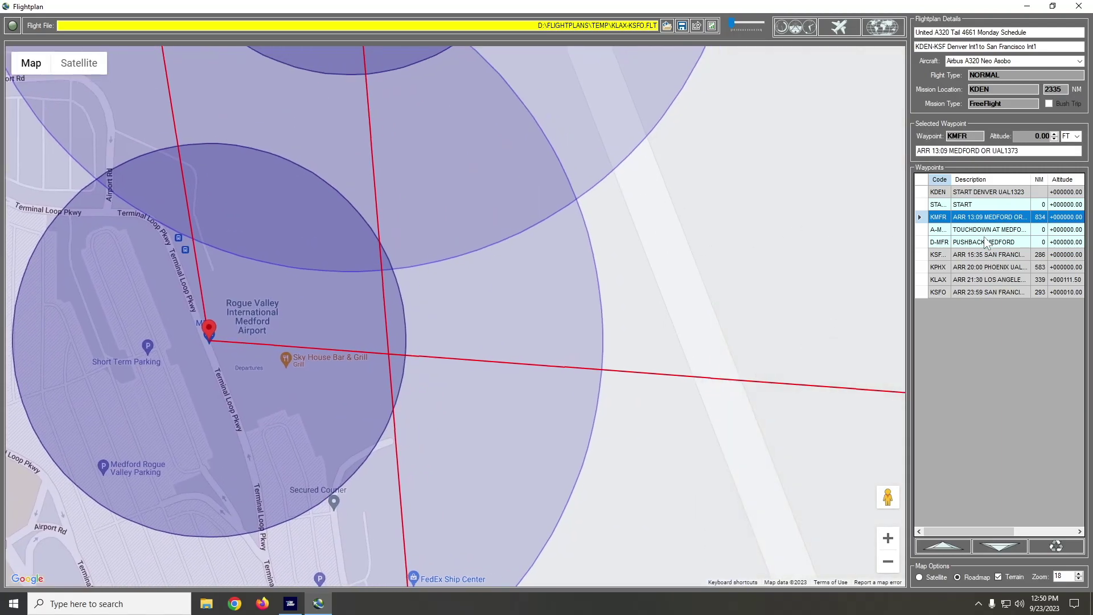
- Select the D-MFR pushback waypoint at Medford and switch the map to satellite imagery
click(983, 229)
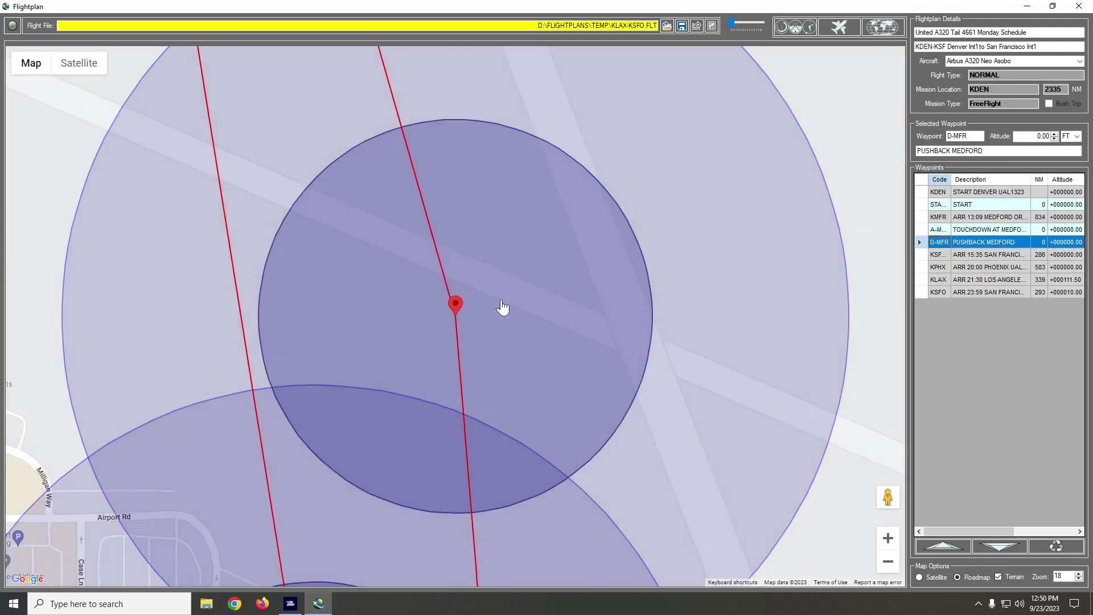
click(80, 63)
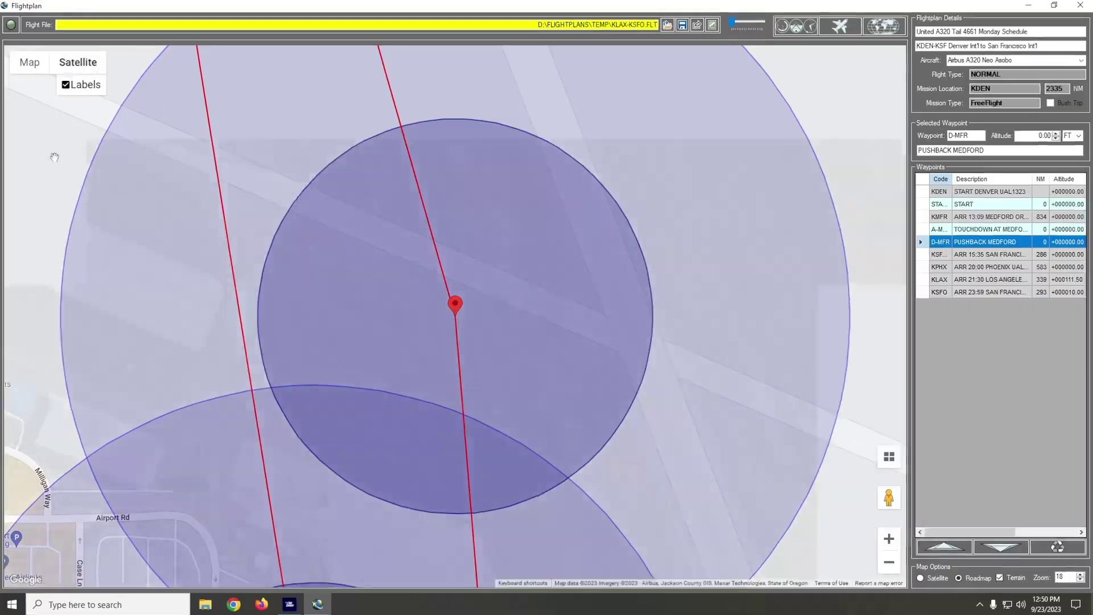
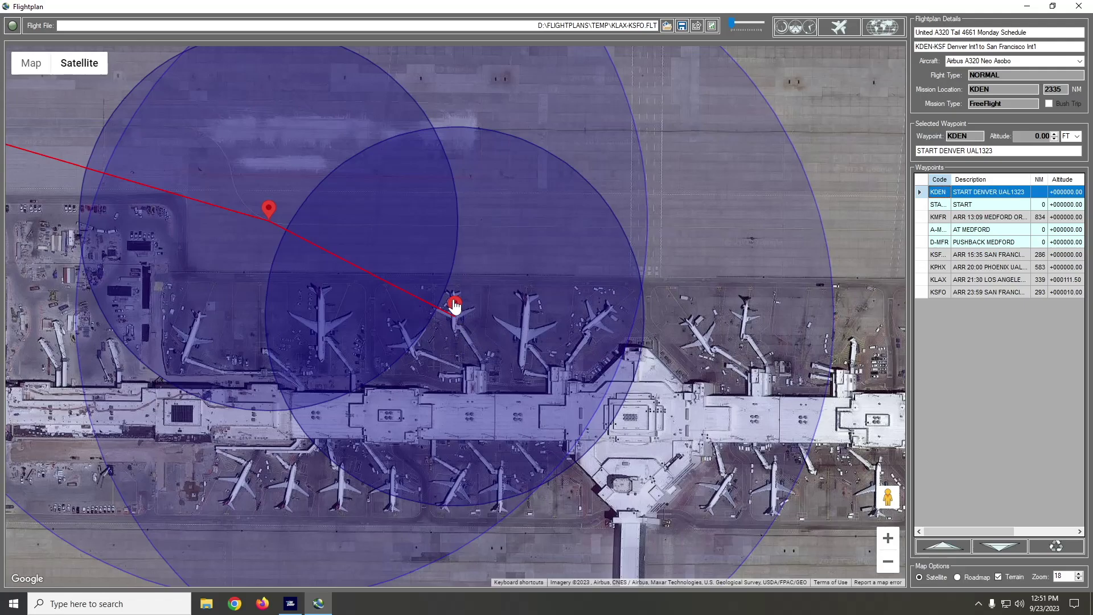
- Try to move the KDEN waypoint from its Denver gate onto the octagonal centre of the concourse building
click(454, 307)
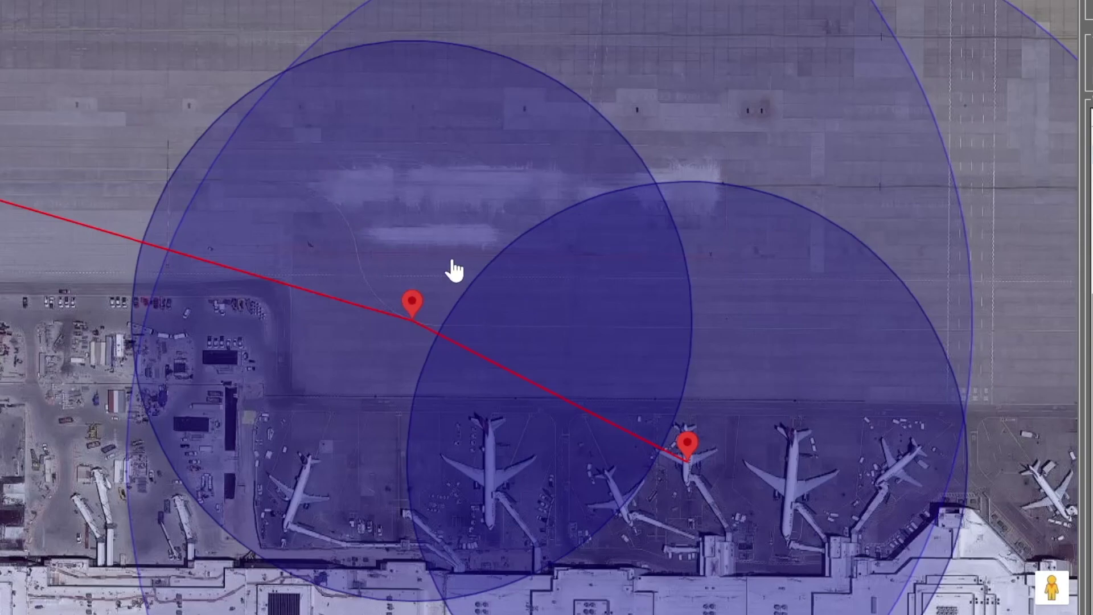
drag(547, 352, 692, 378)
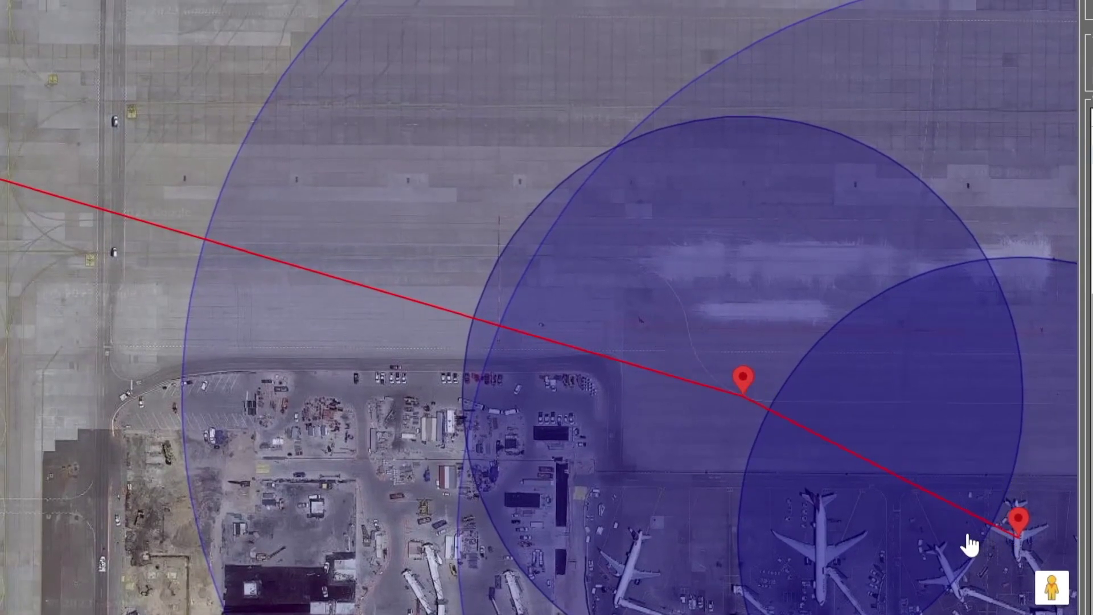
drag(929, 518, 726, 455)
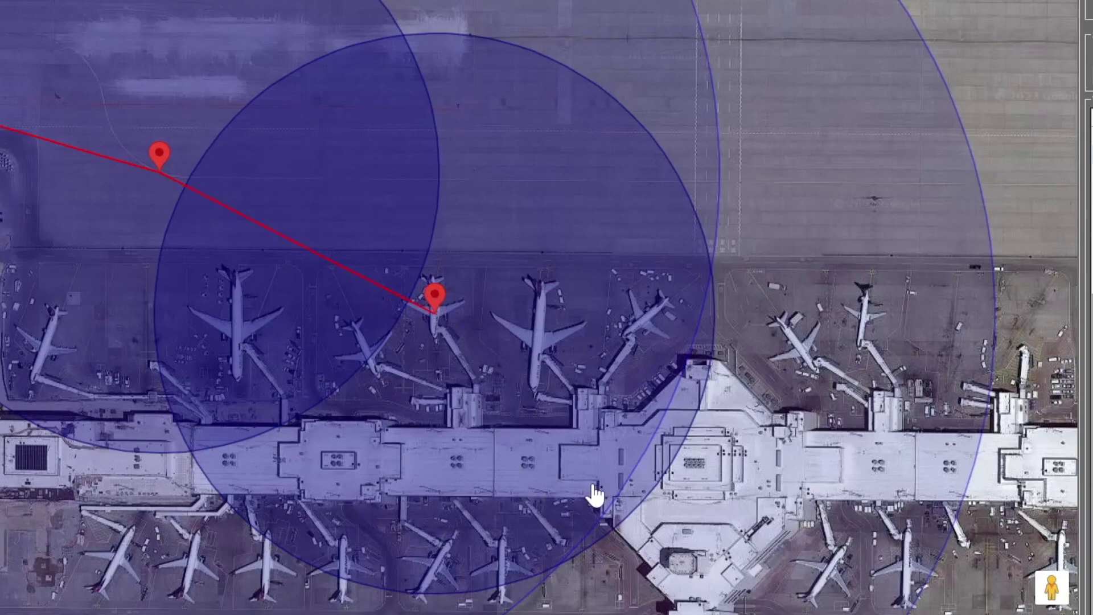
mouse_move(437, 301)
mouse_down()
mouse_move(798, 450)
mouse_move(739, 504)
mouse_move(688, 445)
mouse_move(697, 452)
mouse_up()
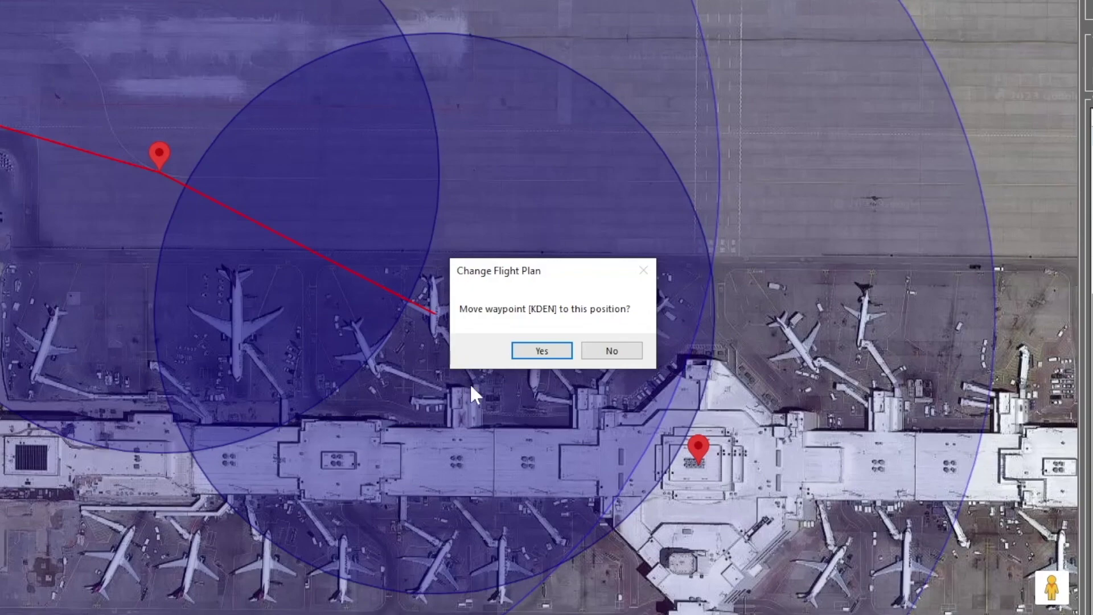
click(622, 351)
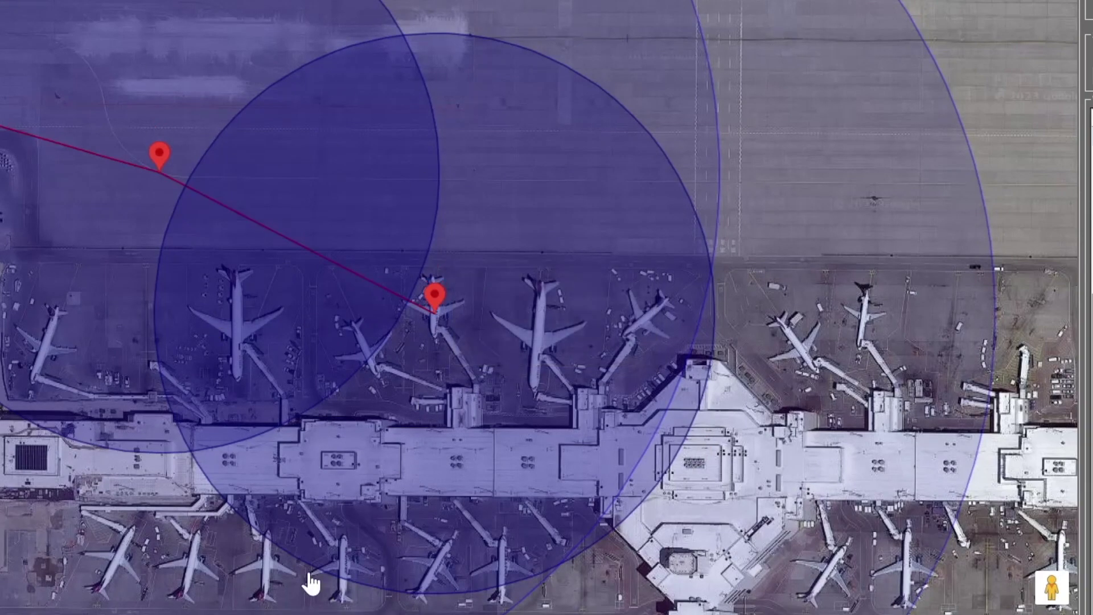
- Examine the Denver start area and runway, and Medford's A-MFR touchdown waypoint on the runway with its altitude and description
drag(747, 166, 1000, 314)
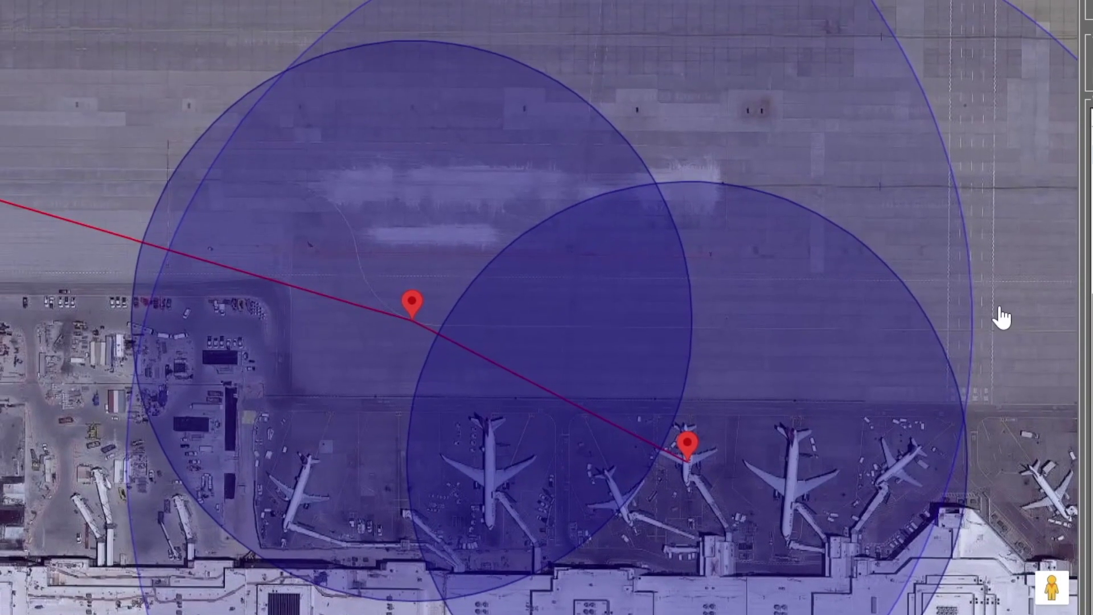
scroll(534, 334, up, 8)
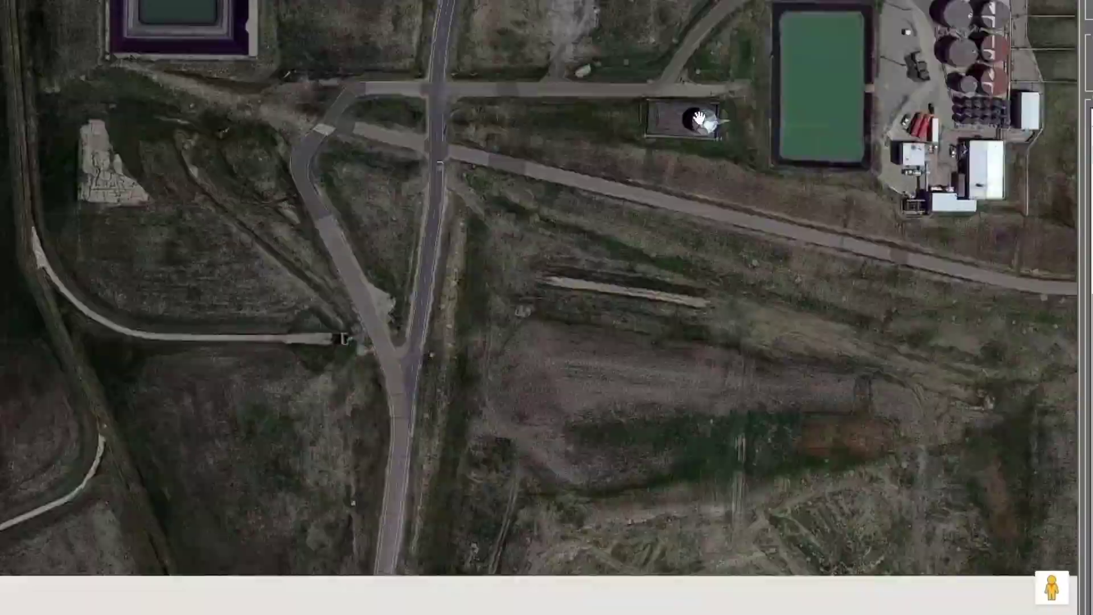
drag(484, 244, 866, 224)
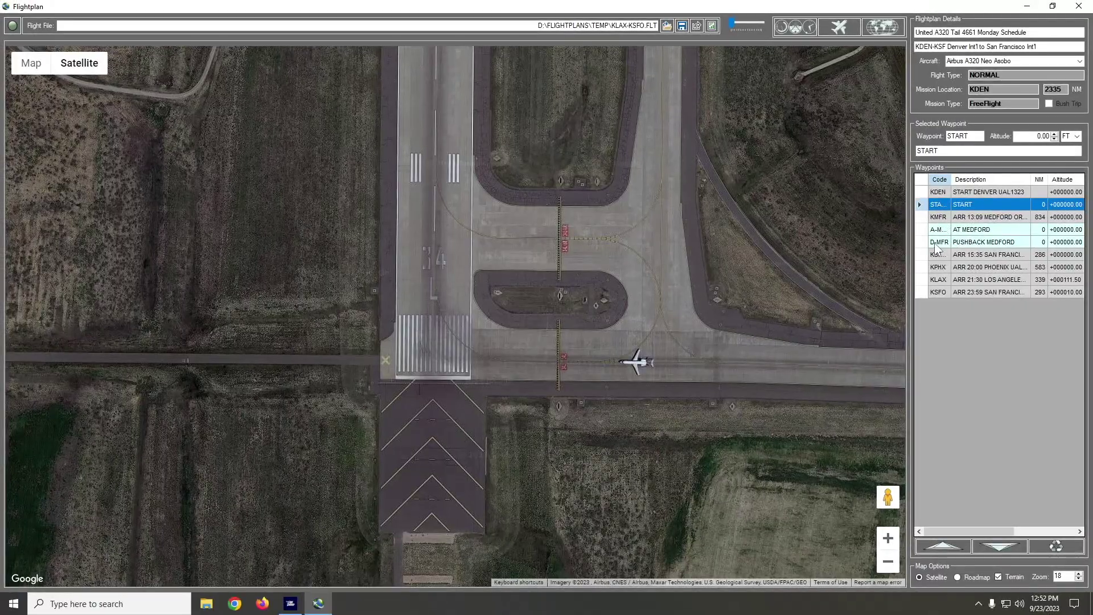
click(937, 217)
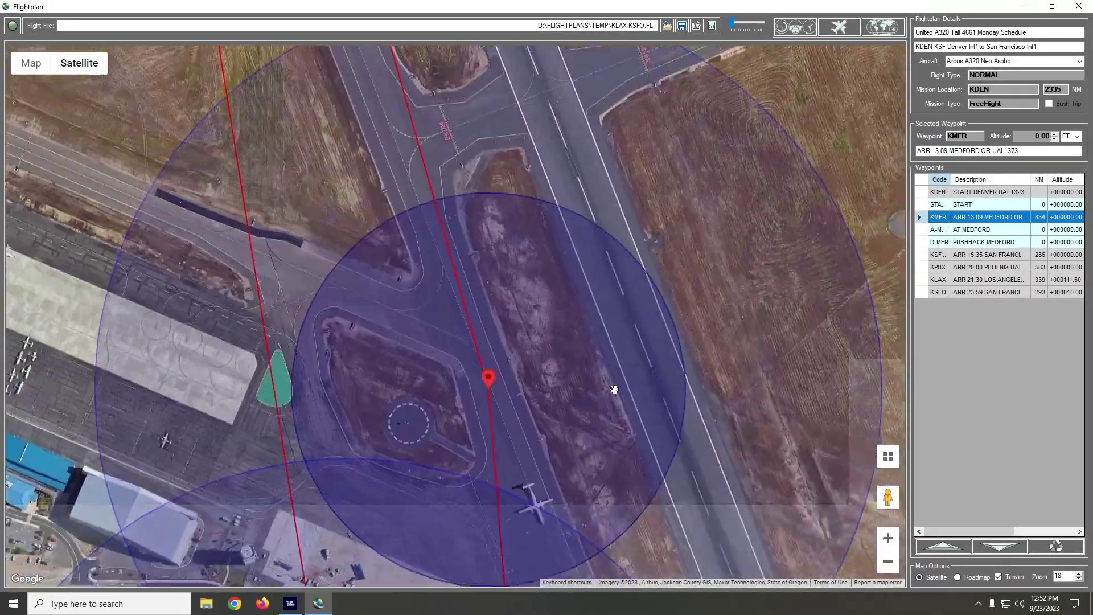
drag(614, 390, 622, 598)
drag(606, 148, 607, 458)
drag(365, 114, 556, 351)
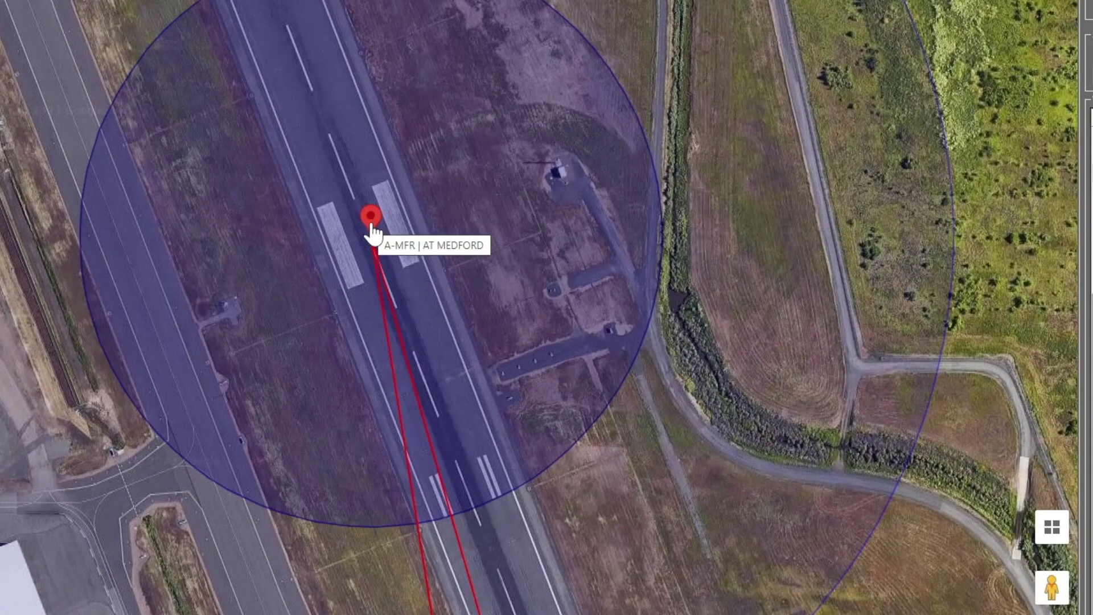
drag(348, 199, 389, 284)
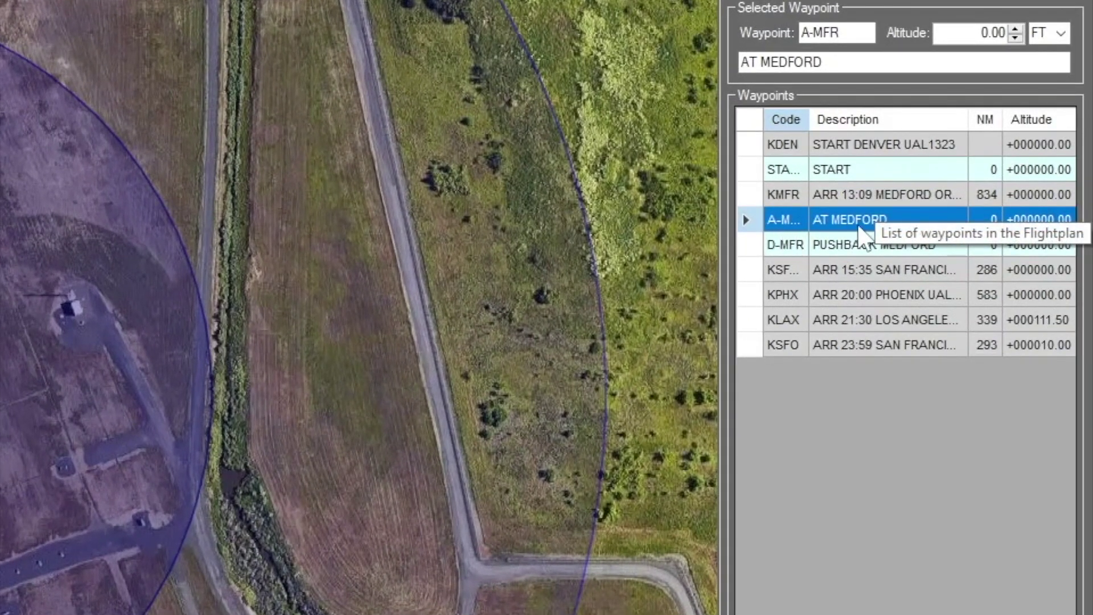
double_click(995, 34)
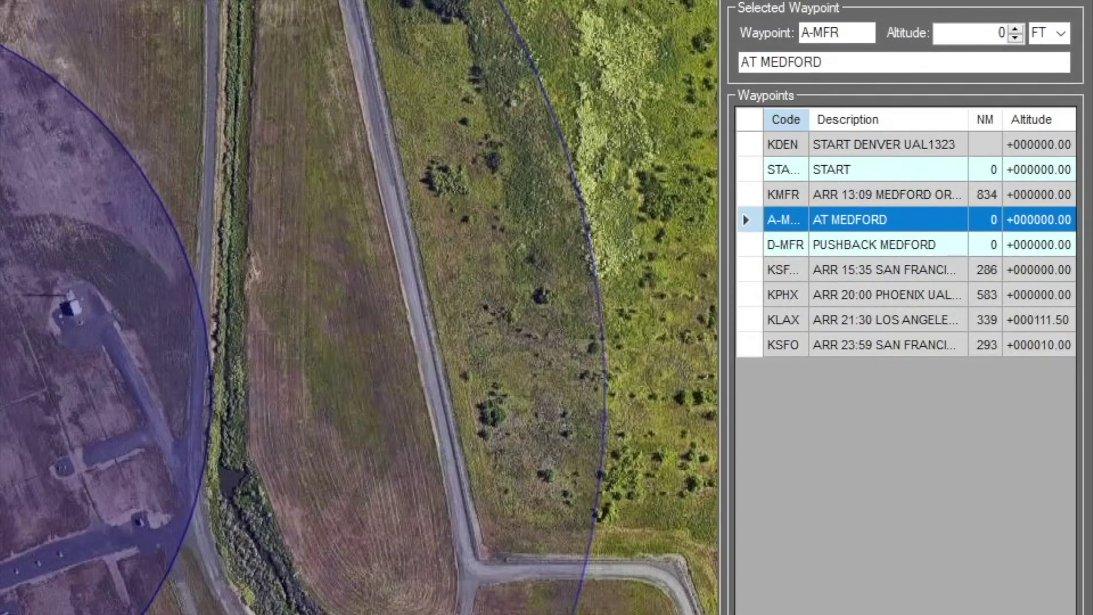
click(874, 62)
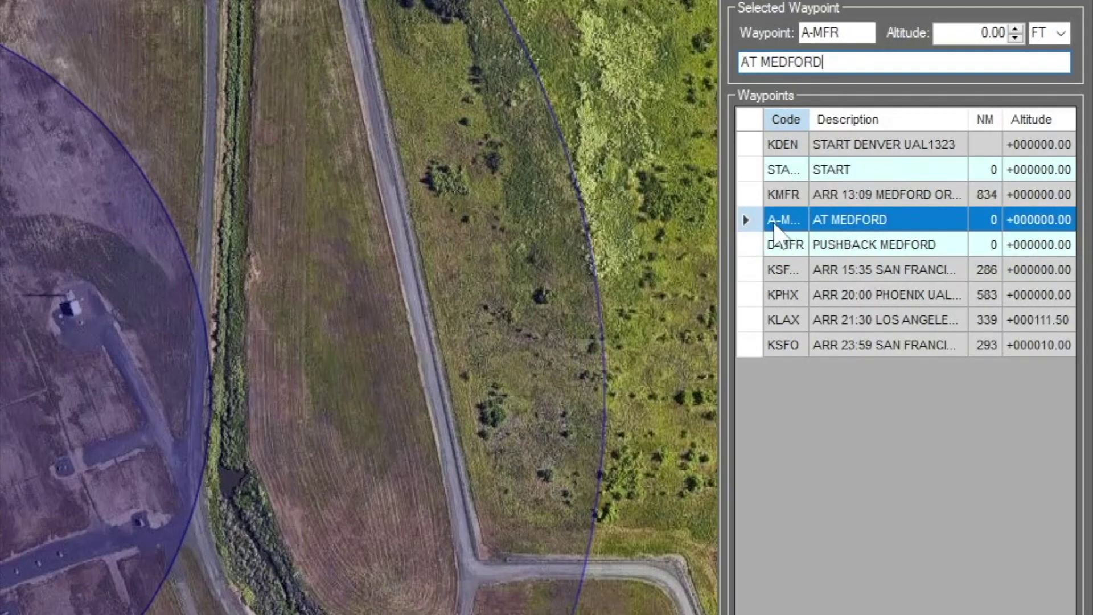
- Add user waypoint D-MFR_0 after D-MFR, on the taxiway curve leading to Medford's runway 14 threshold
click(782, 242)
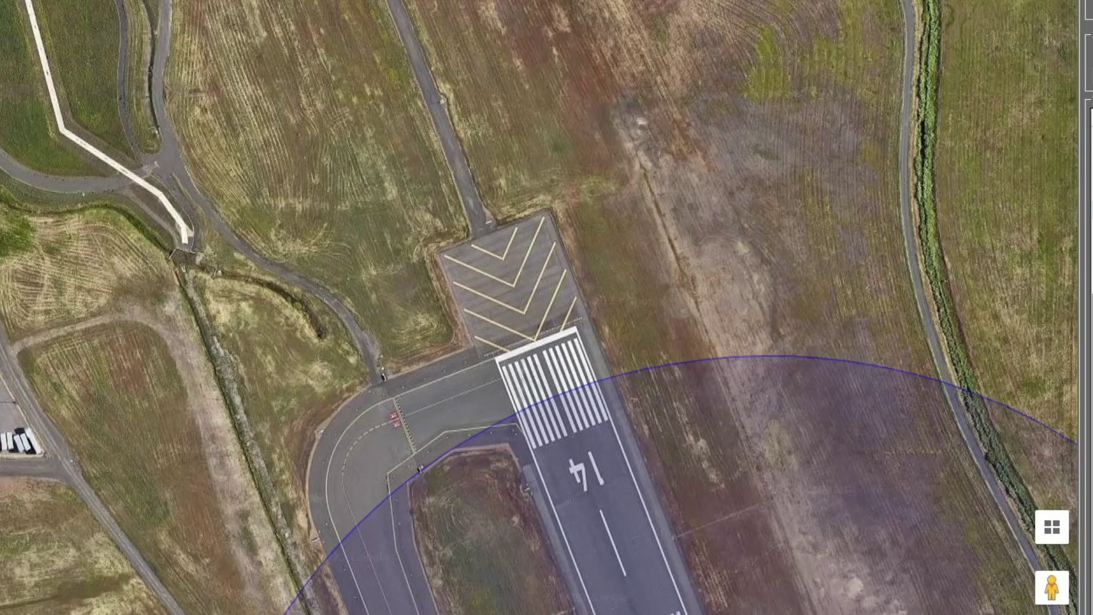
click(405, 417)
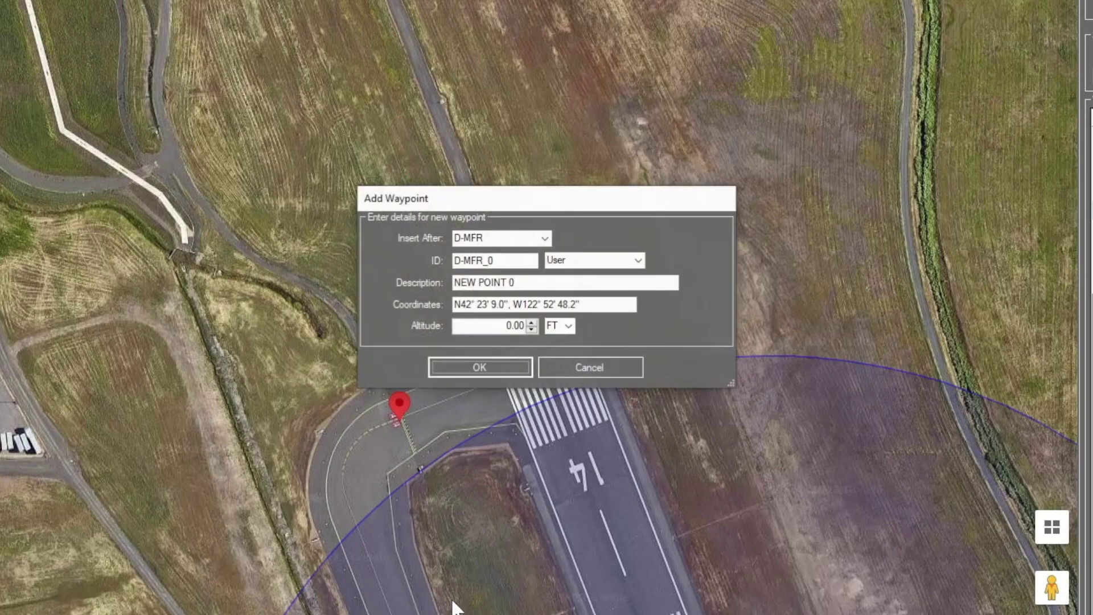
click(490, 367)
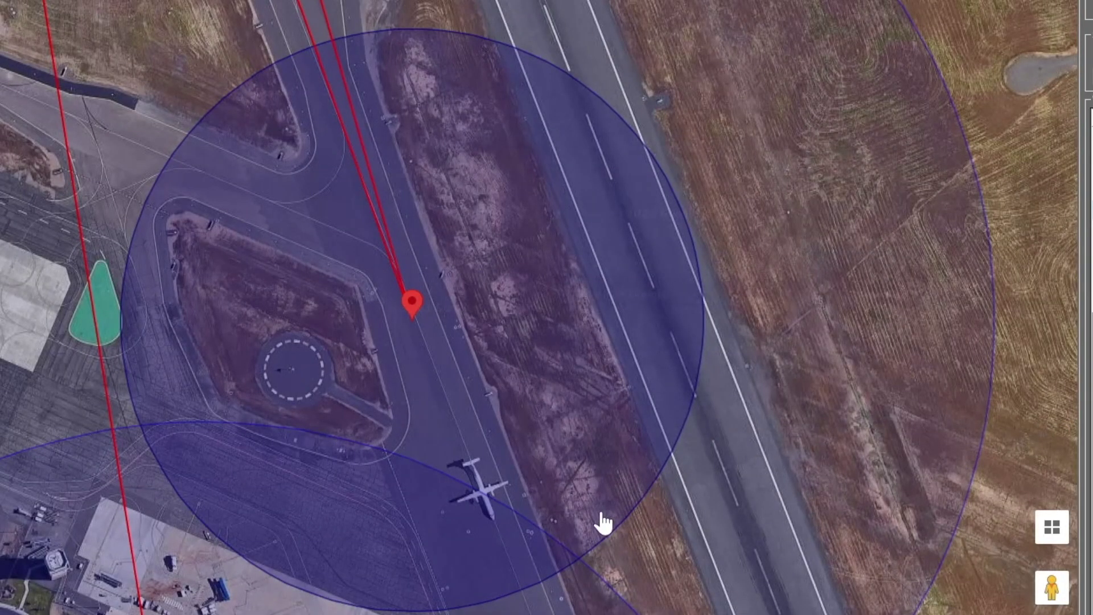
- Delete the old PUSHBACK MEDFORD waypoint (D-MFR) from the taxiway near Medford's terminal
drag(446, 593, 483, 209)
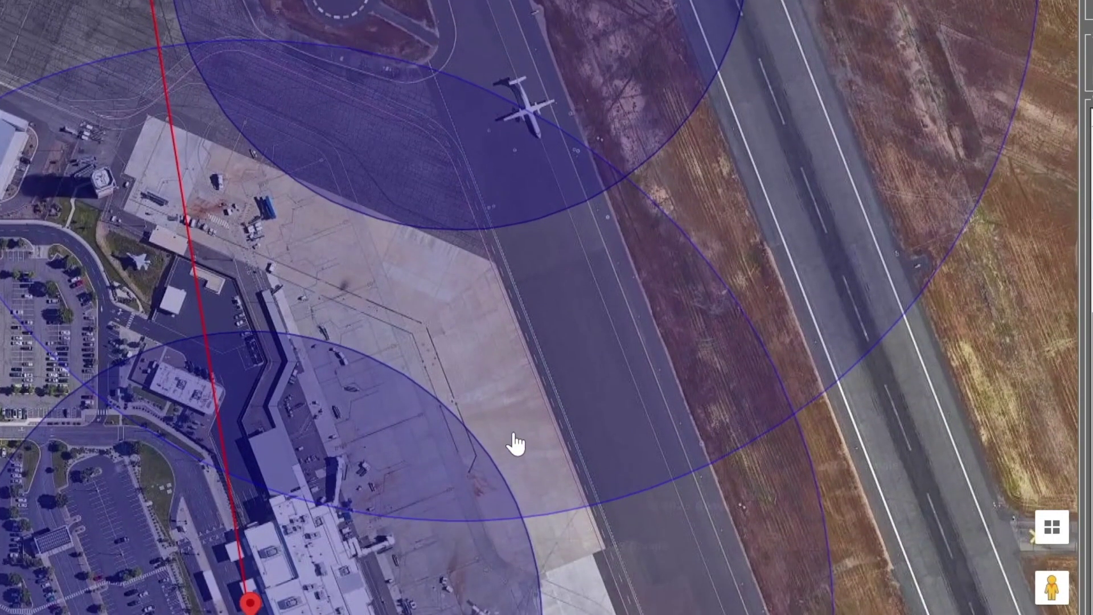
drag(430, 173, 512, 569)
drag(407, 46, 484, 569)
drag(273, 68, 417, 330)
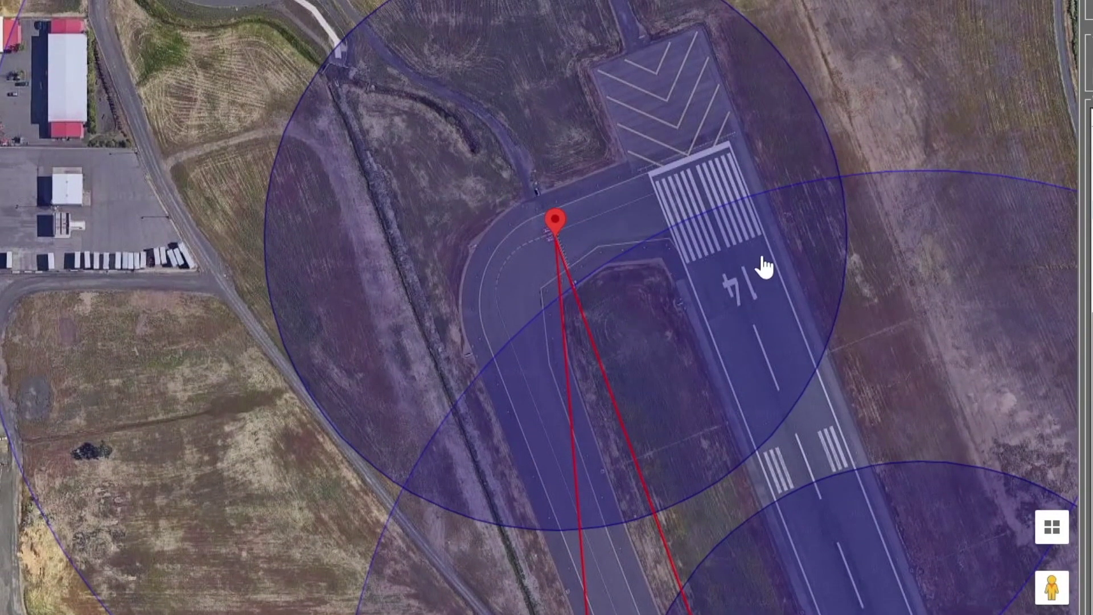
key(Delete)
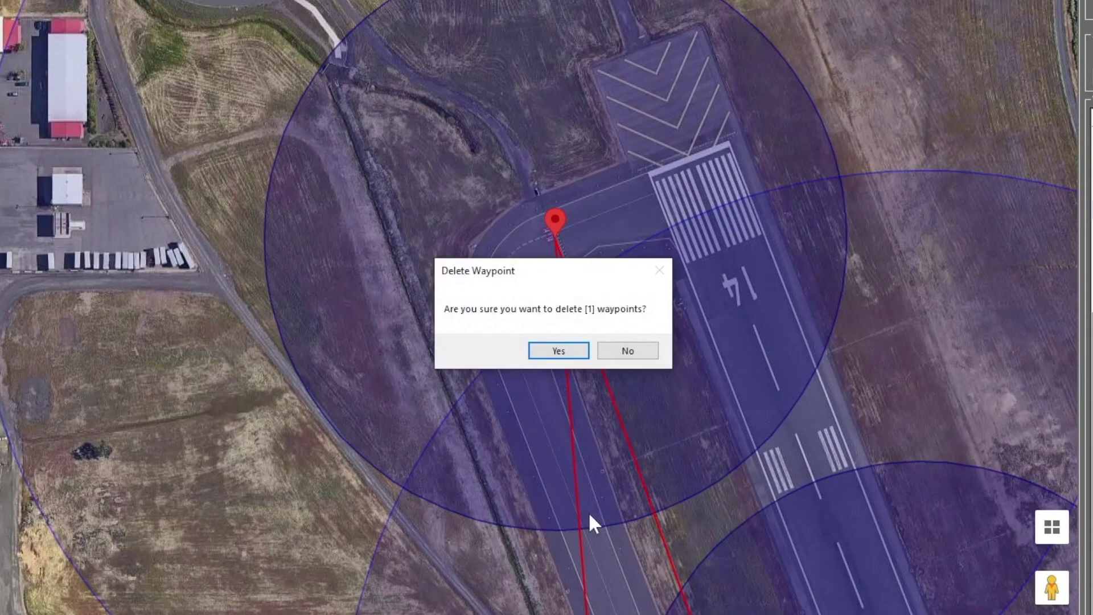
click(556, 352)
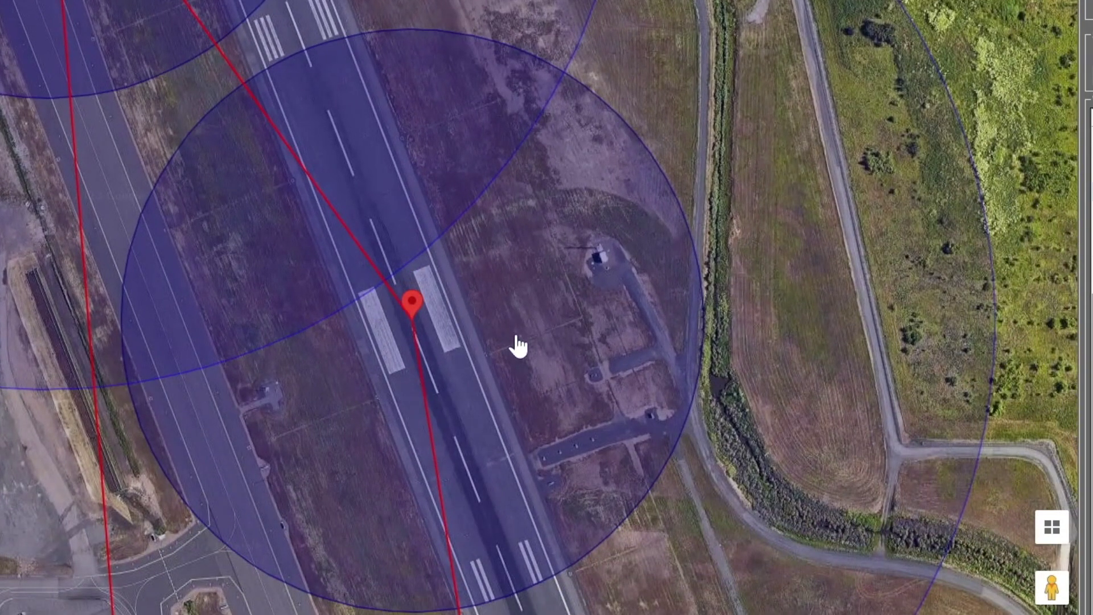
drag(512, 339, 282, 152)
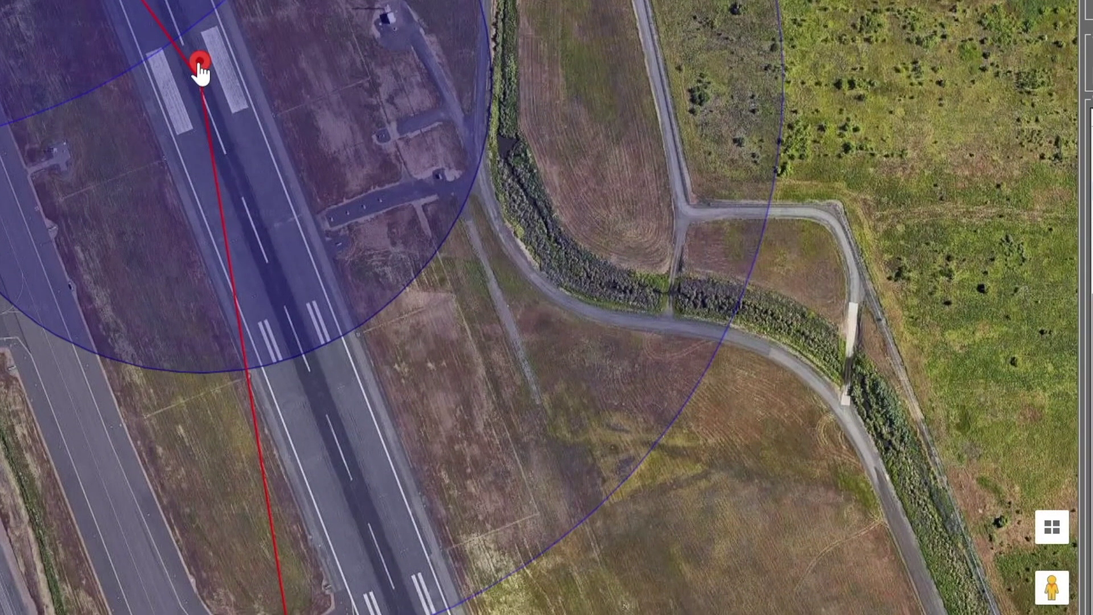
mouse_move(320, 0)
mouse_down()
mouse_move(376, 0)
mouse_move(898, 478)
mouse_up()
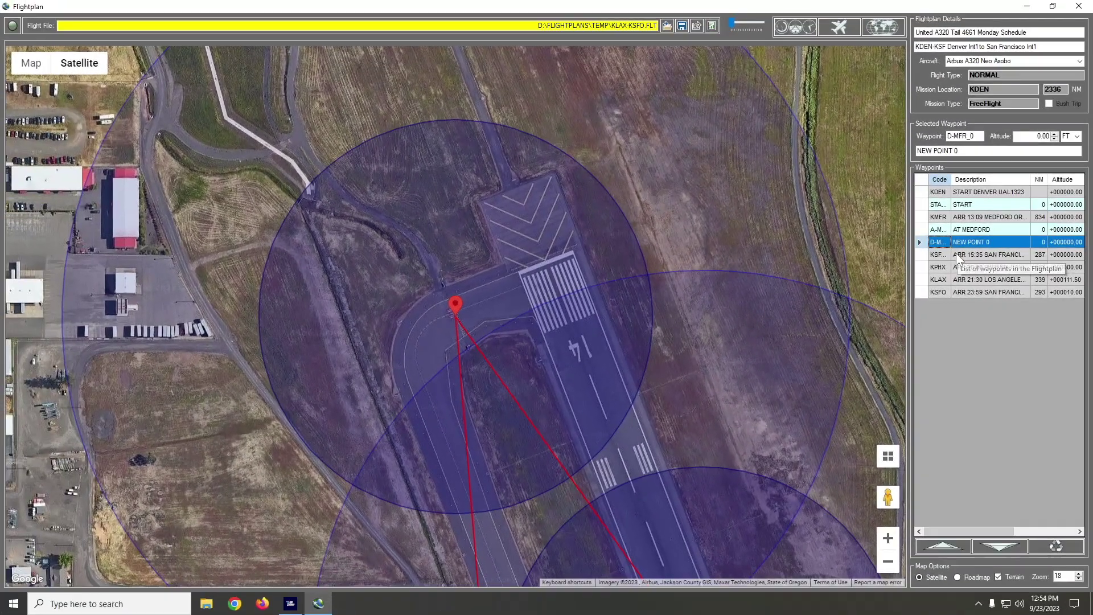
- Examine the KSFO1 and KSFO waypoints at San Francisco in relation to the terminal and the parallel runways
click(955, 254)
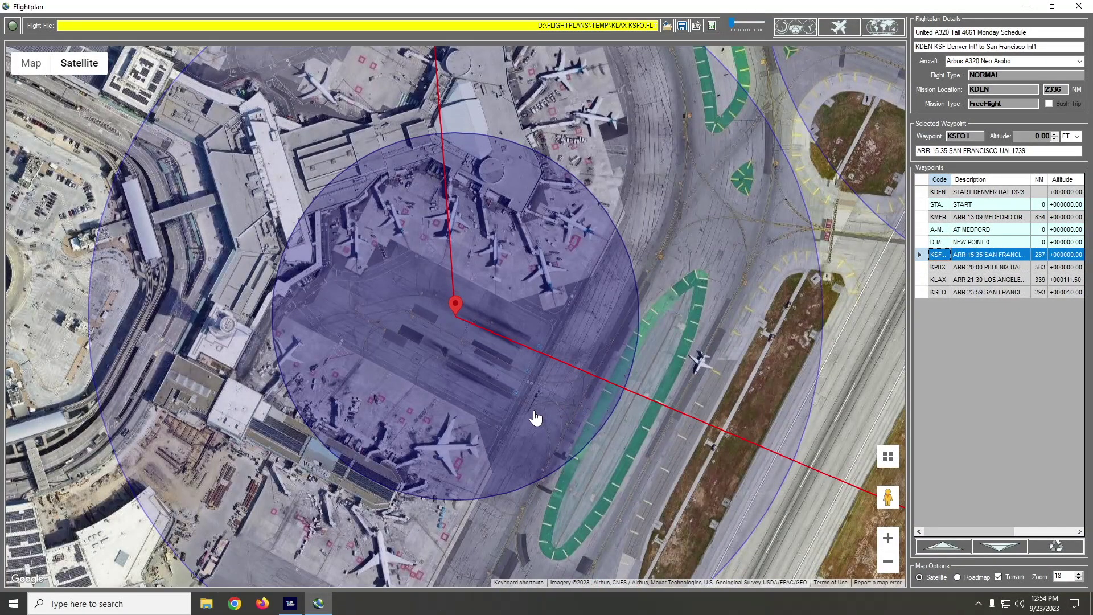
drag(519, 337, 340, 311)
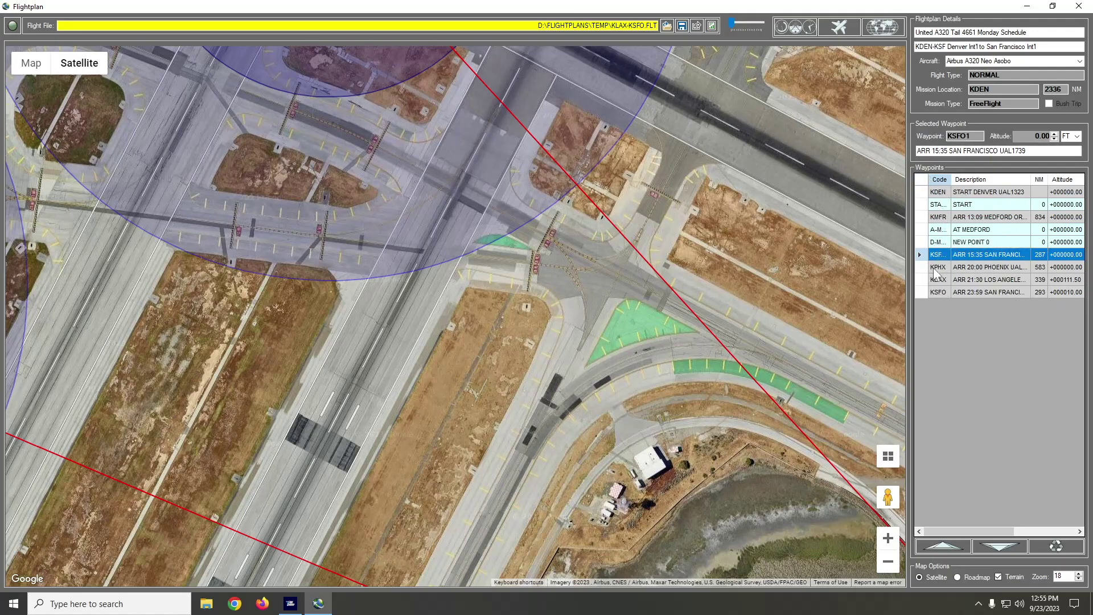
click(949, 292)
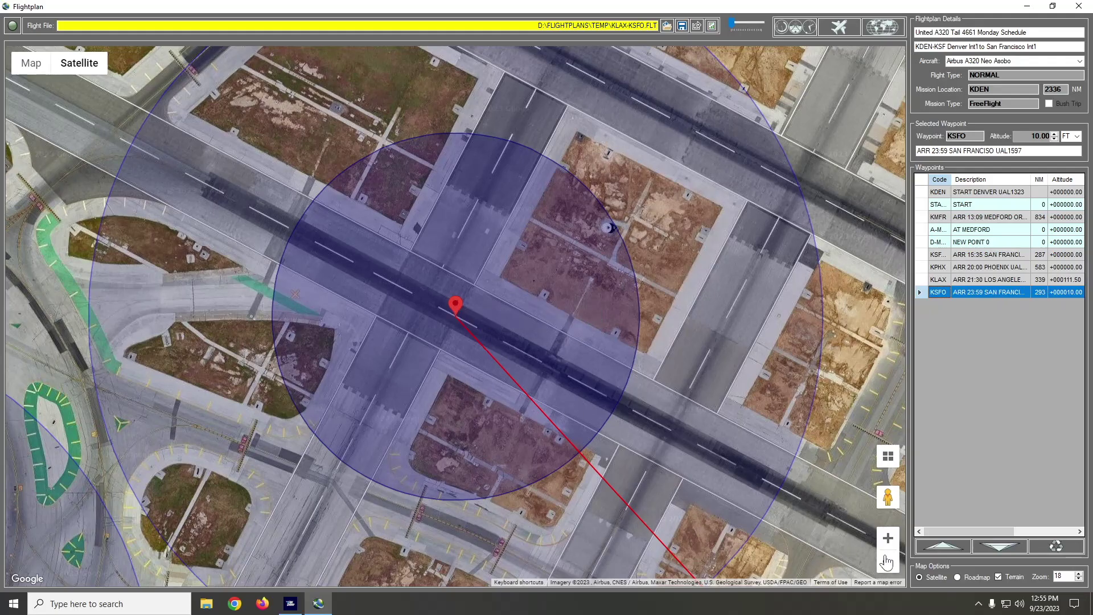
scroll(458, 307, down, 3)
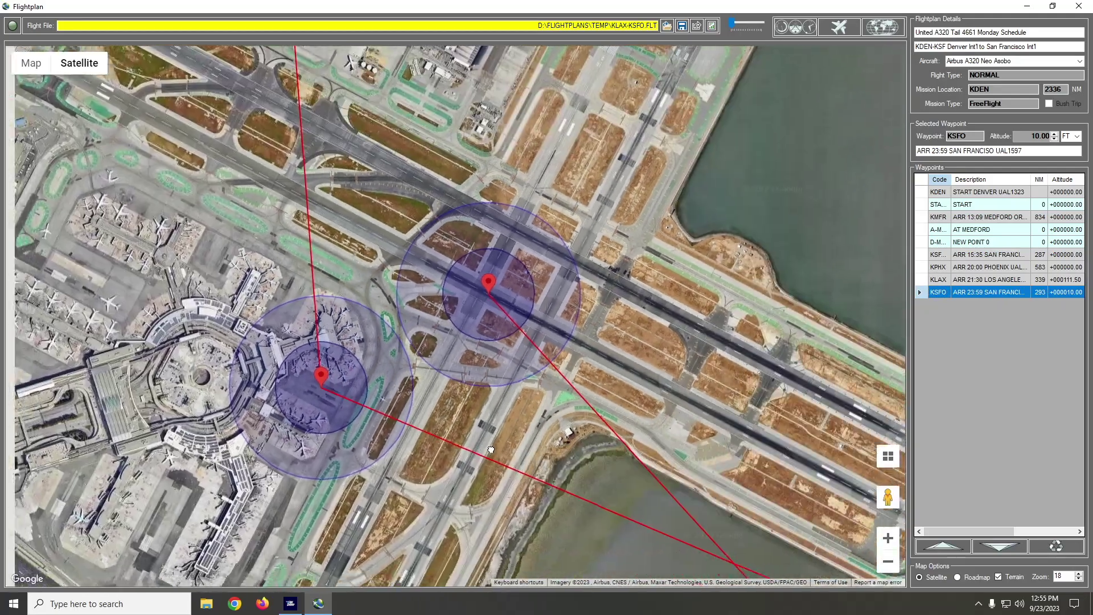
drag(491, 450, 382, 384)
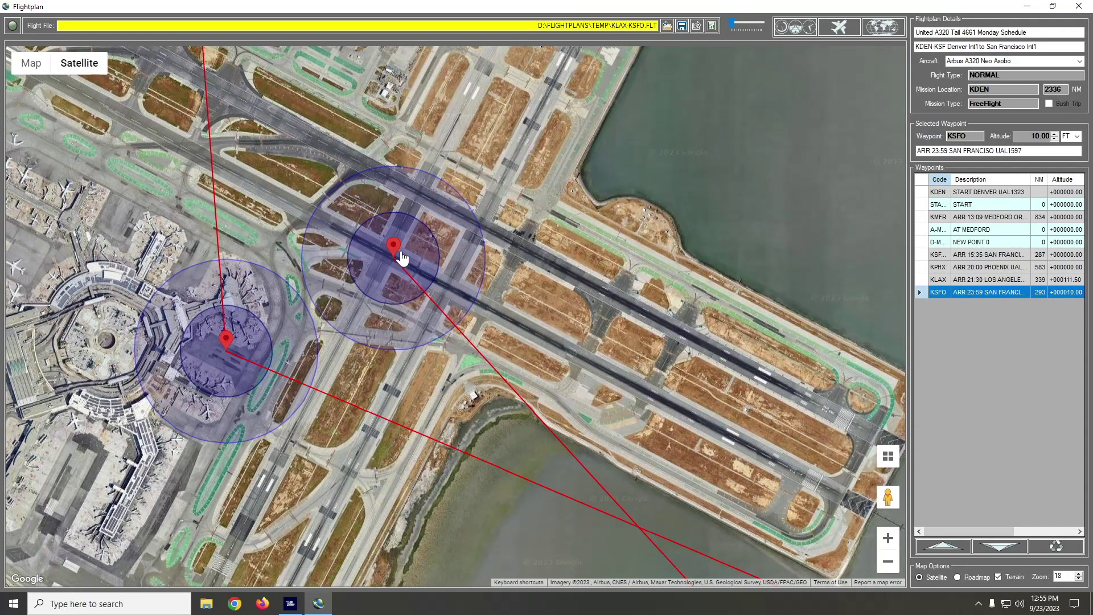
mouse_move(394, 247)
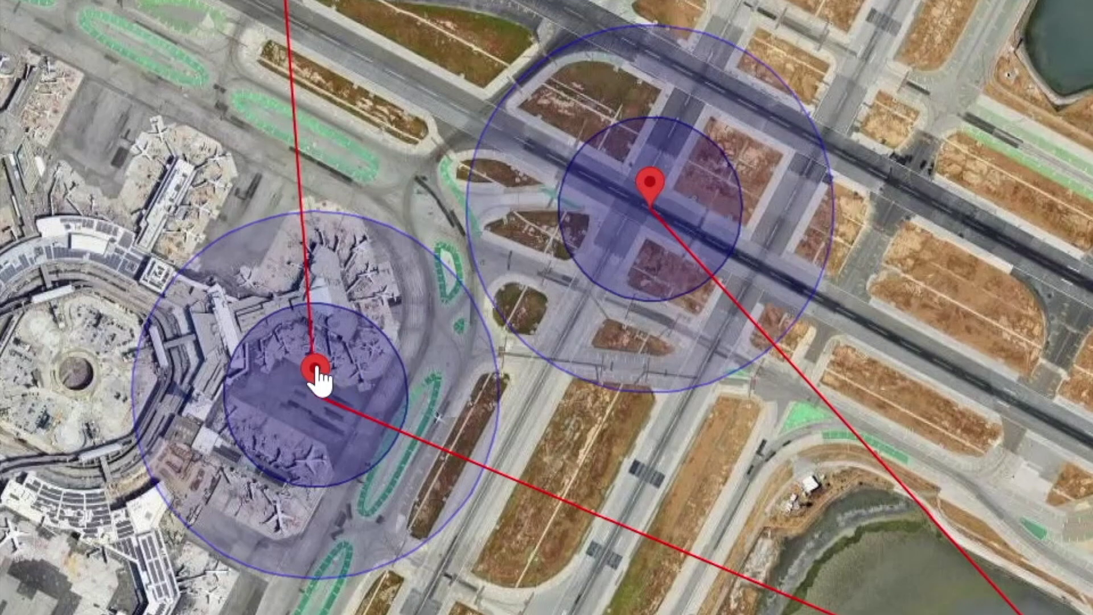
mouse_move(314, 375)
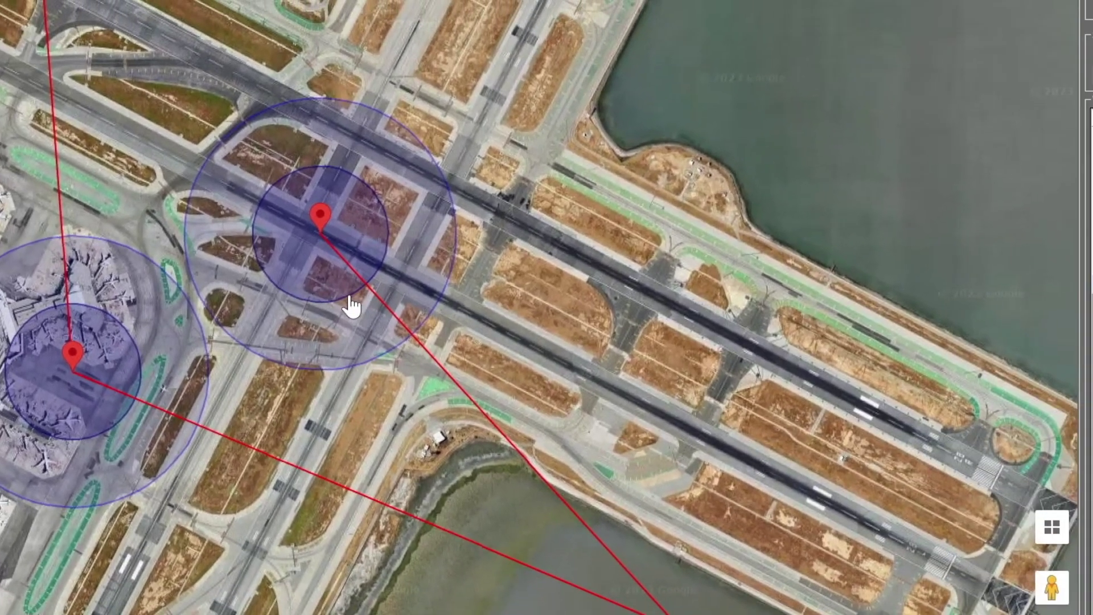
mouse_move(321, 226)
- Add user waypoint FINISH, described END OF DAY, after KLAX near the bay end of San Francisco's southern parallel runway
drag(771, 494, 597, 395)
double_click(588, 382)
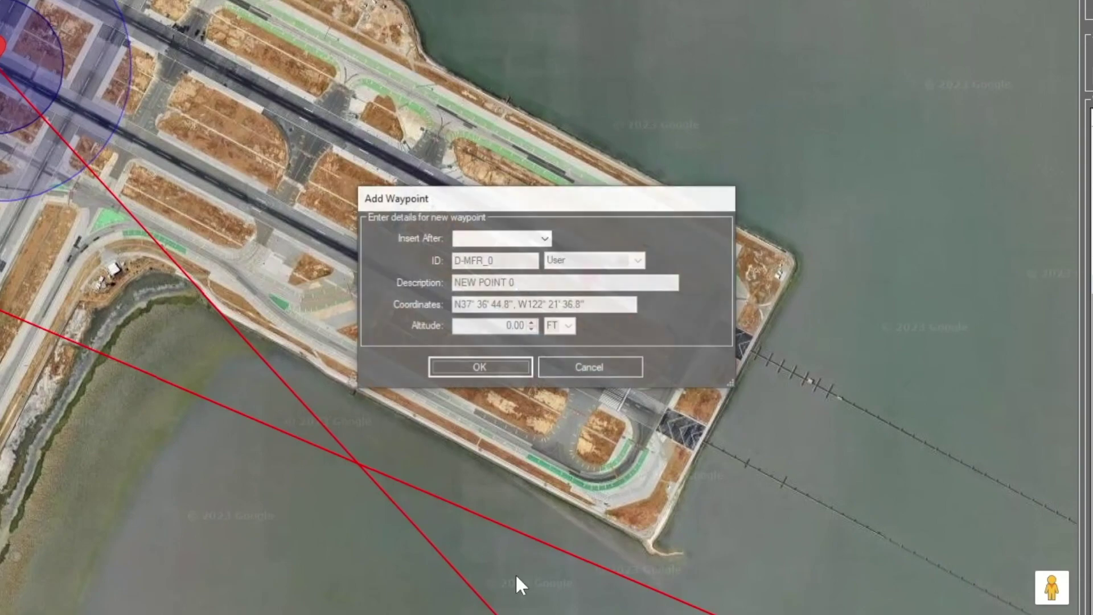
click(545, 237)
click(487, 331)
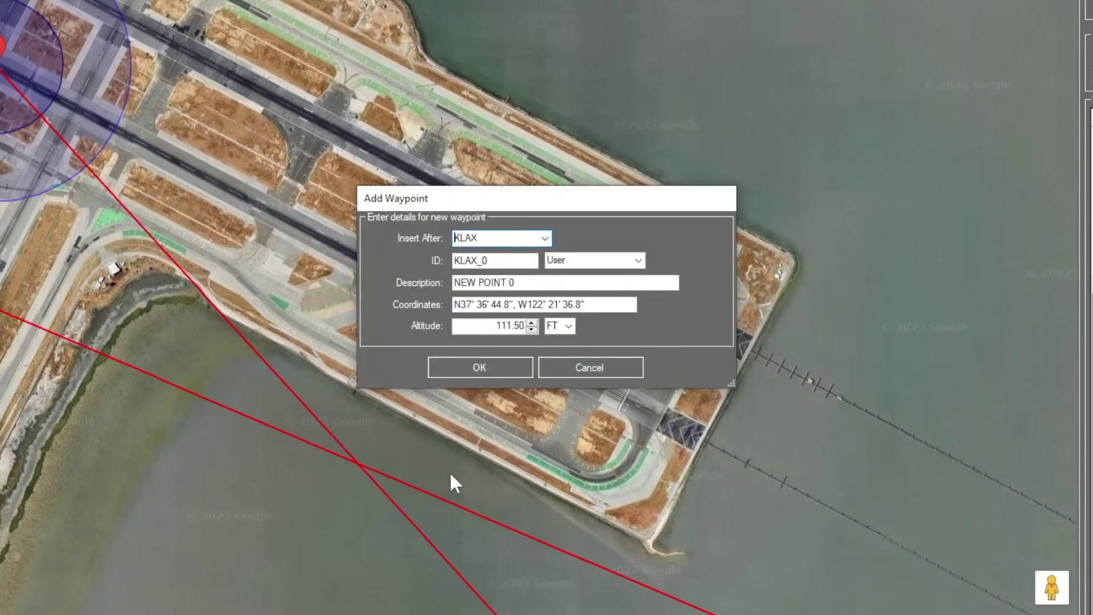
click(480, 367)
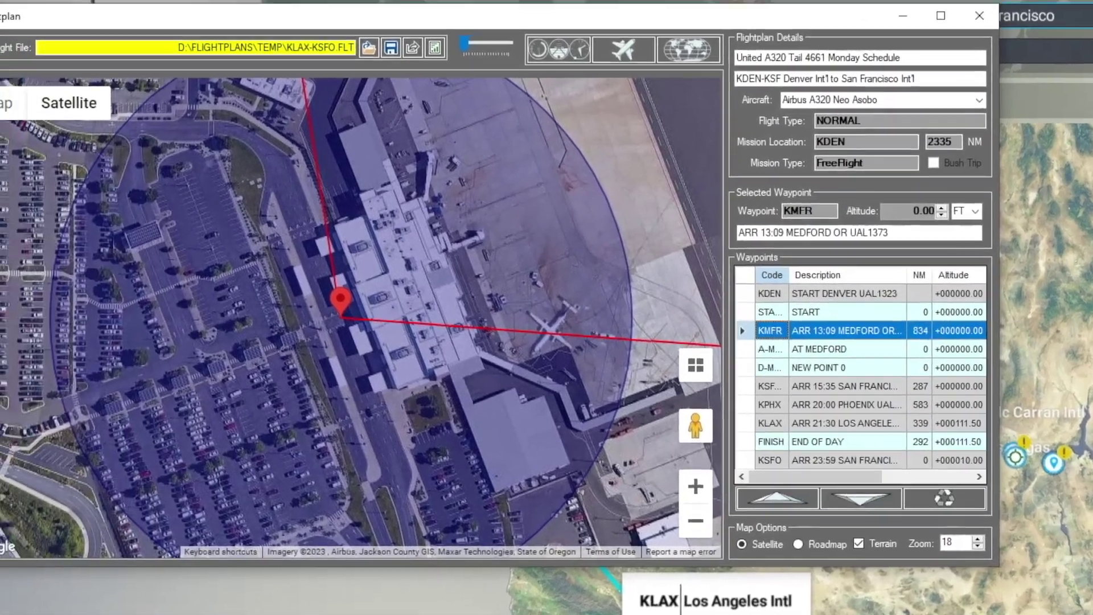
- Review the flight plan's waypoints at the Denver start, the San Francisco finish and Medford on the map
click(581, 258)
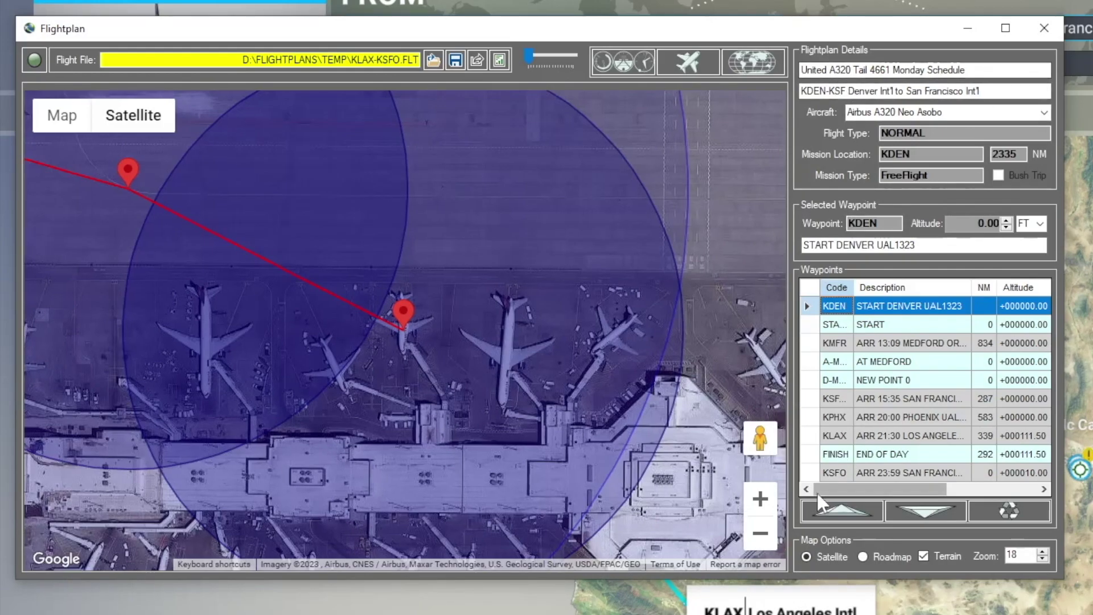
click(841, 473)
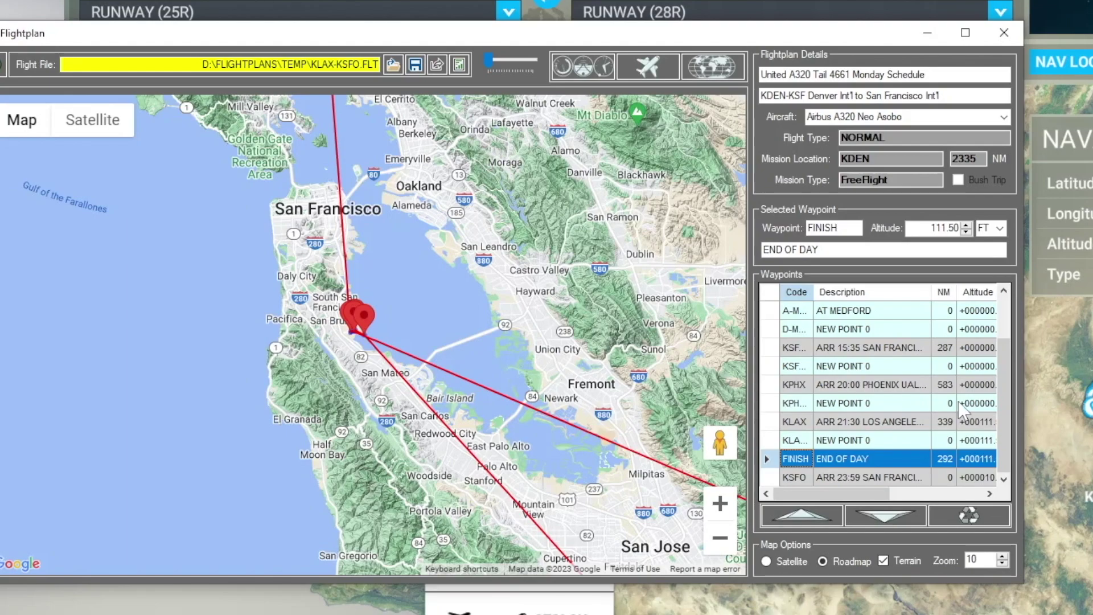
drag(1001, 391, 1009, 305)
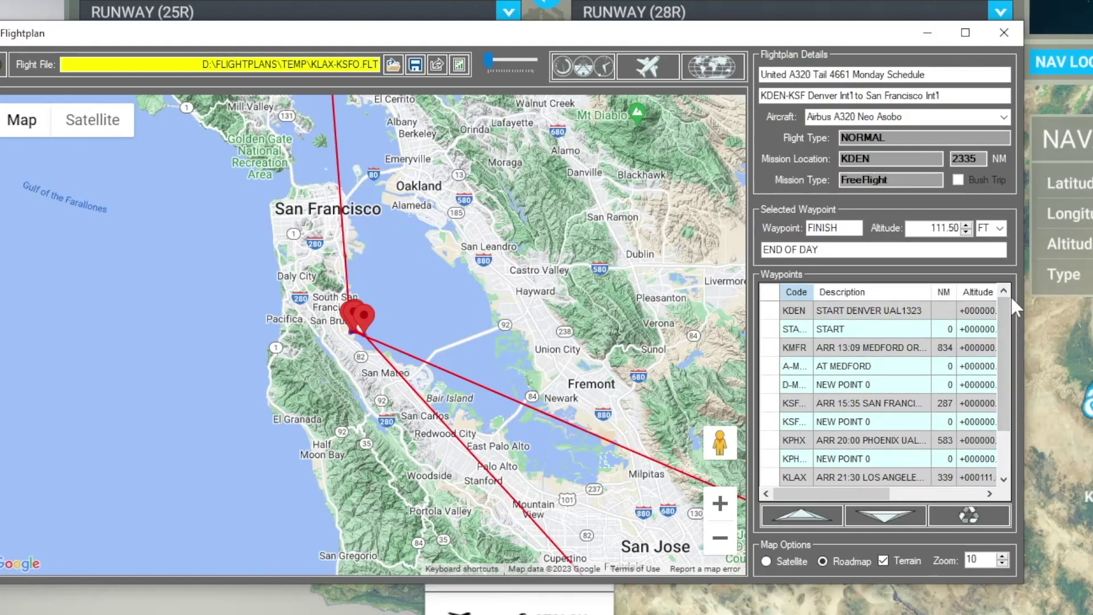
click(811, 331)
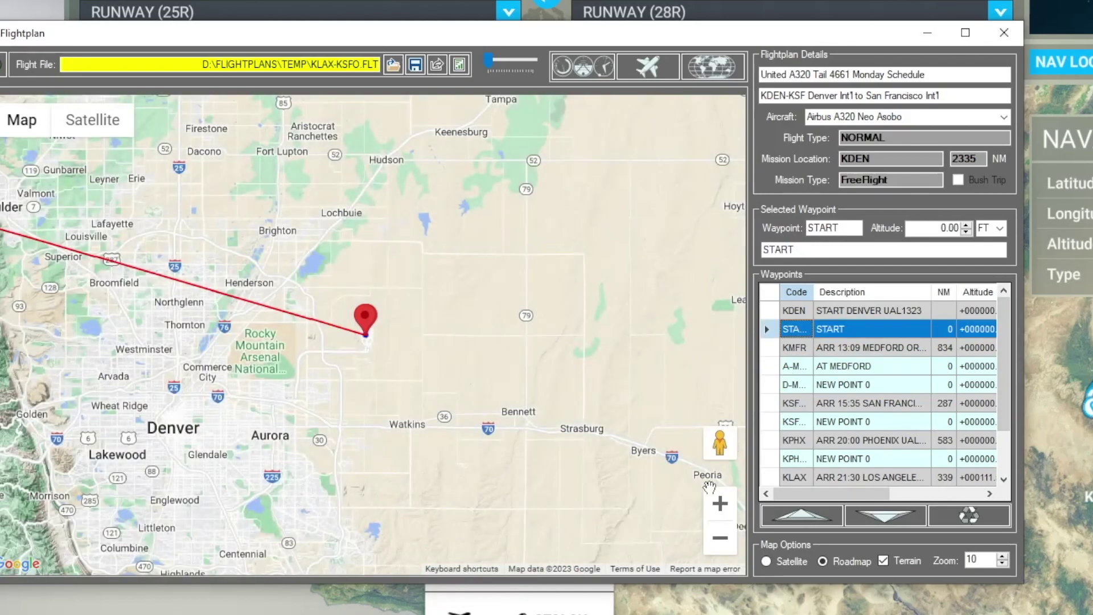
click(800, 369)
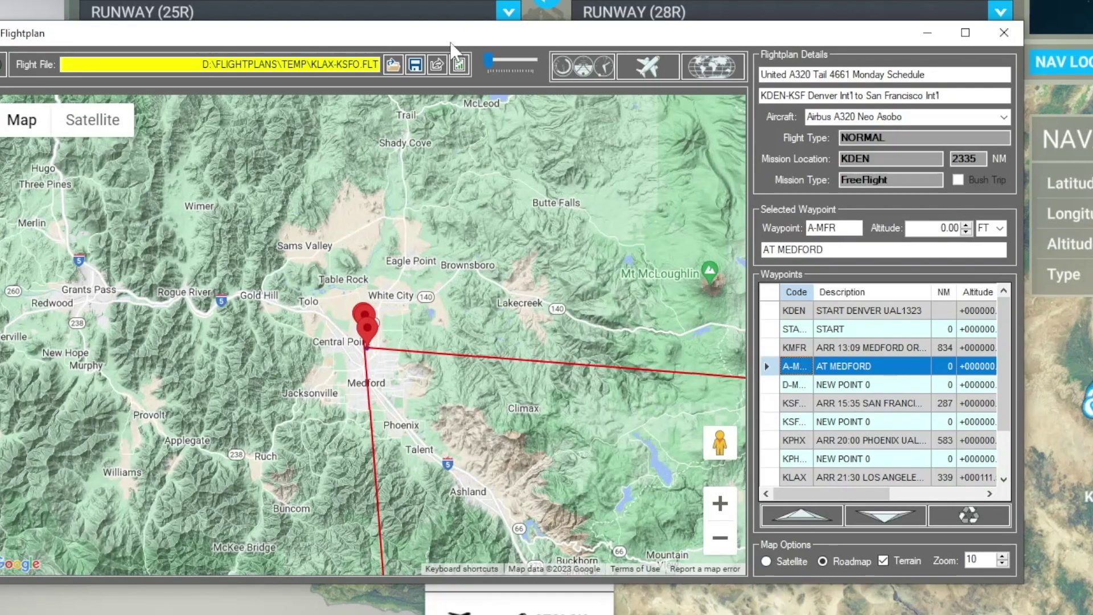
- Save the Denver to San Francisco flight plan over the existing file KLAX-KSFO.FLT in the TEMP folder
click(412, 62)
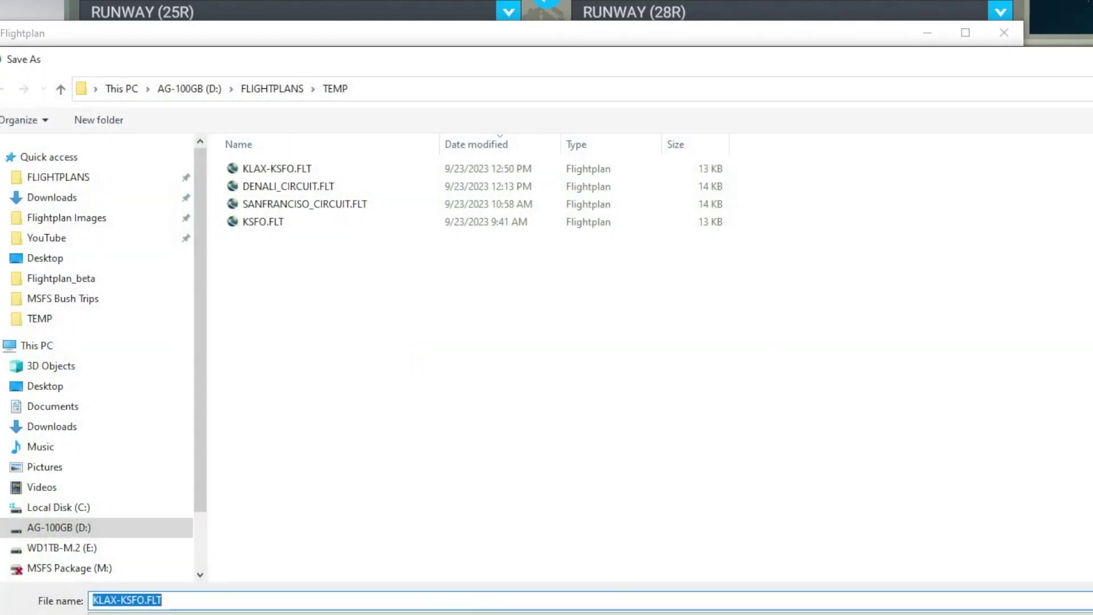
key(Return)
click(607, 307)
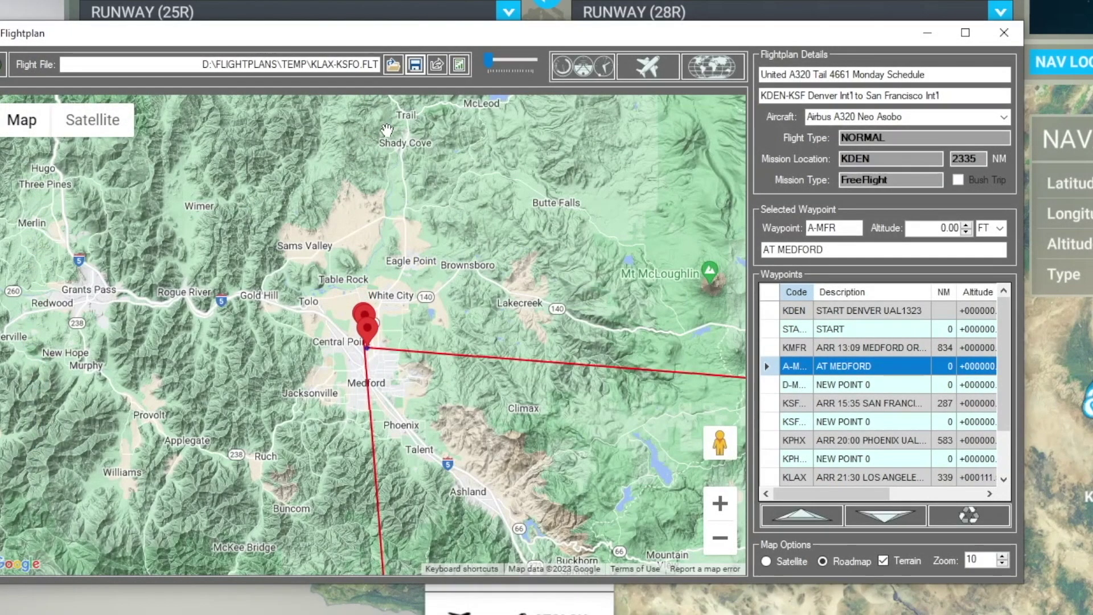
- Open the flight plan SANFRANCISO_CIRCUIT.FLT from the TEMP folder and show its SUTRO TOWER start waypoint
click(393, 64)
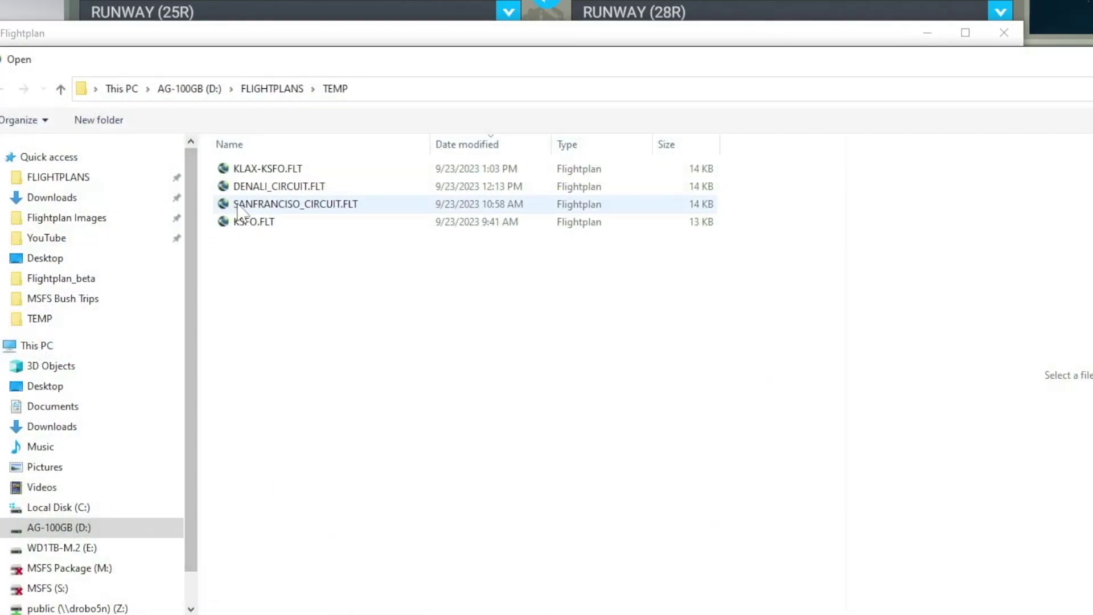
double_click(253, 206)
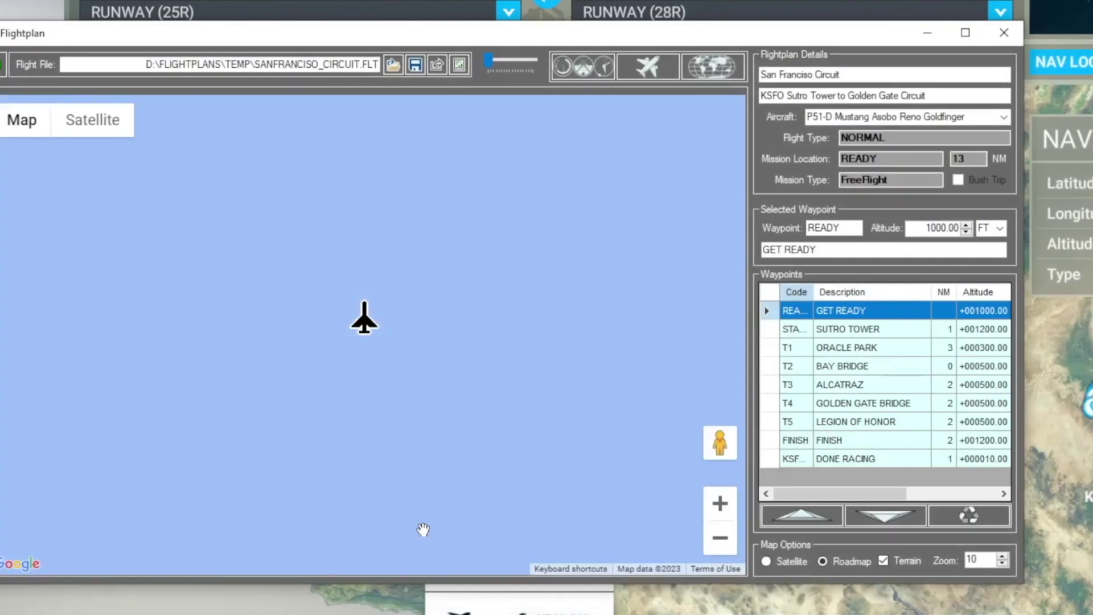
click(871, 328)
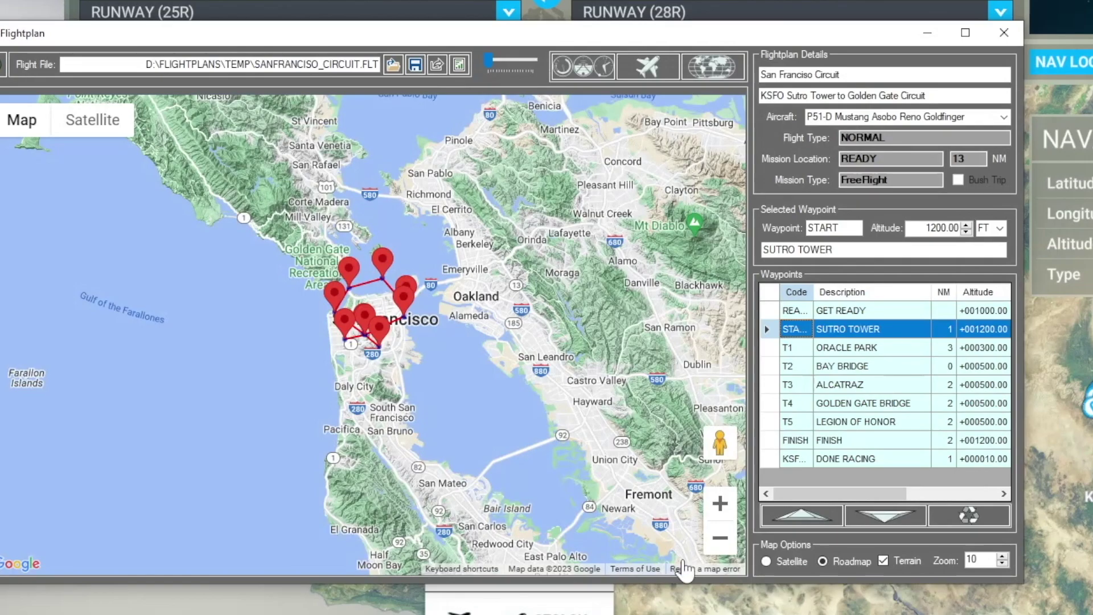
- Examine the Sutro Tower start and finish waypoints up close, including in satellite imagery
click(732, 503)
click(732, 503)
click(732, 503)
click(732, 503)
click(732, 503)
click(732, 503)
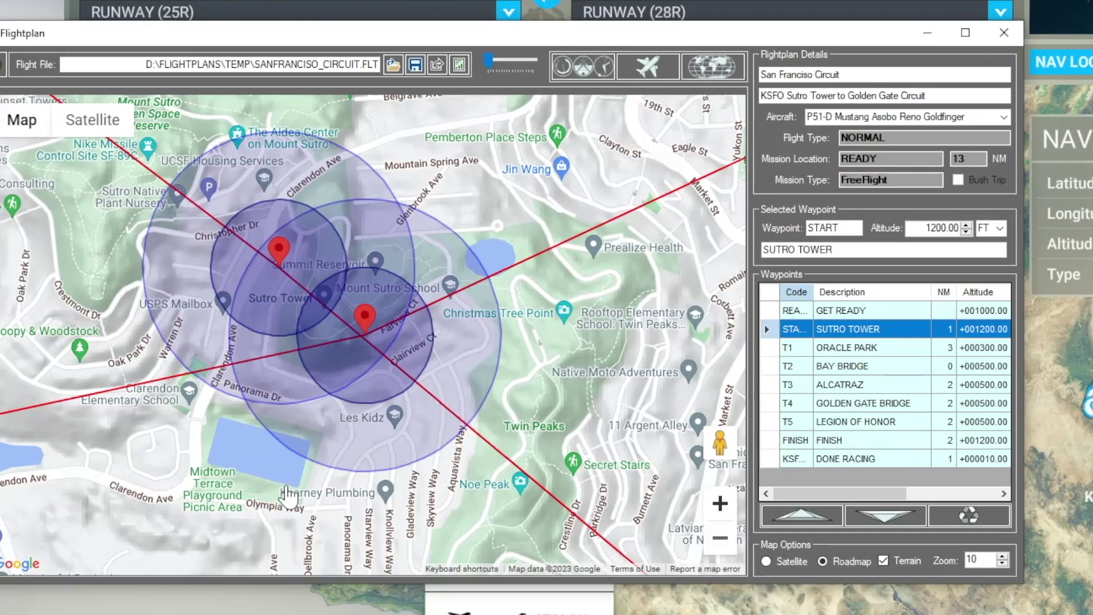
click(92, 119)
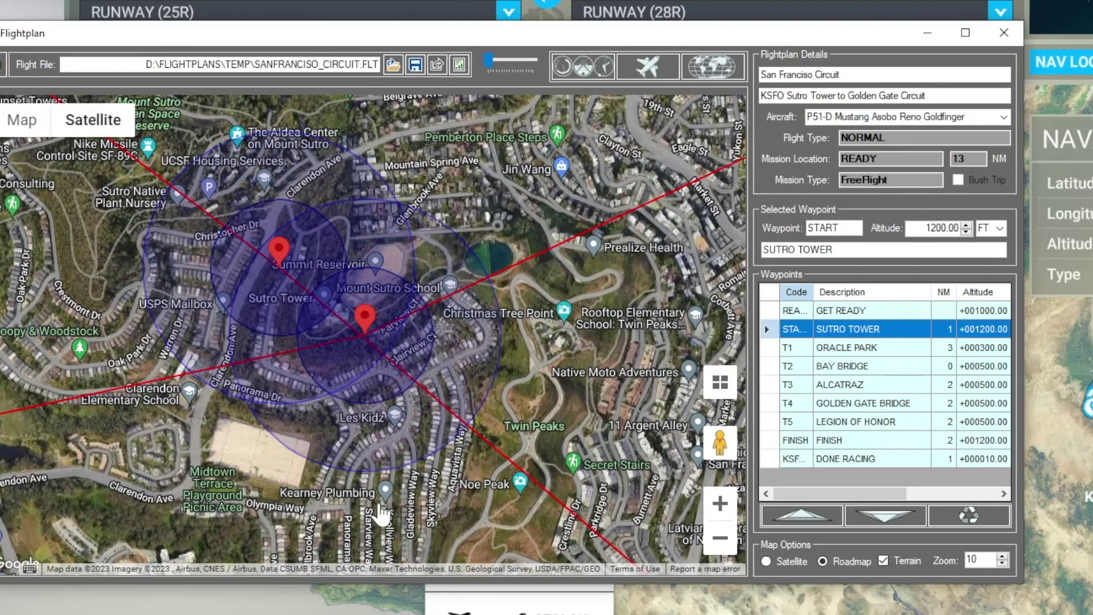
- Examine the circuit's T1 ORACLE PARK waypoint and its neighbouring turn points at map zoom 13
click(796, 349)
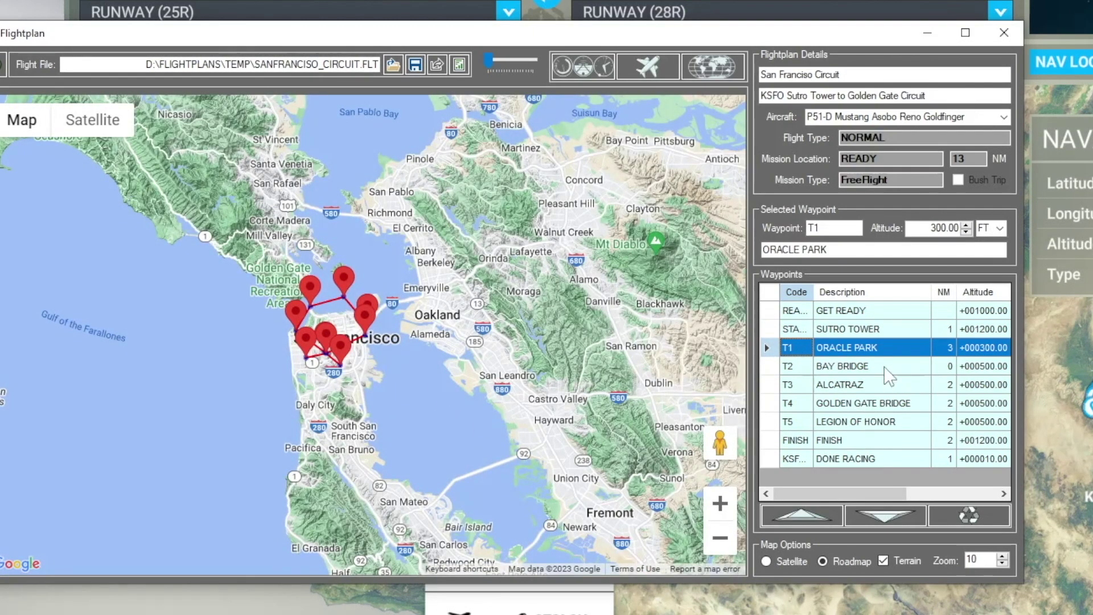
double_click(961, 159)
click(1002, 556)
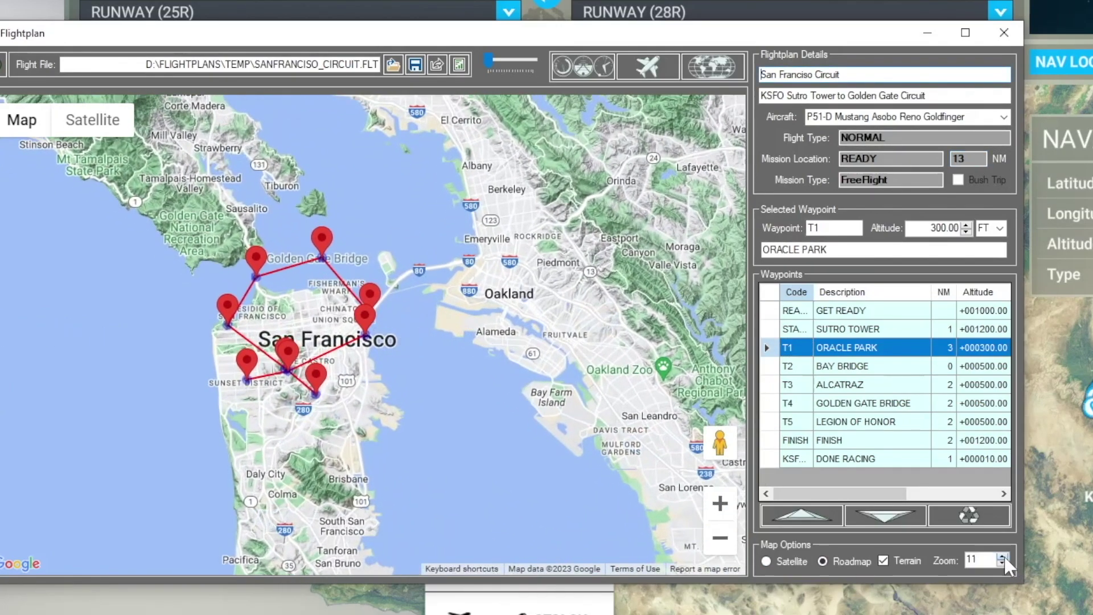
click(1002, 556)
click(1002, 556)
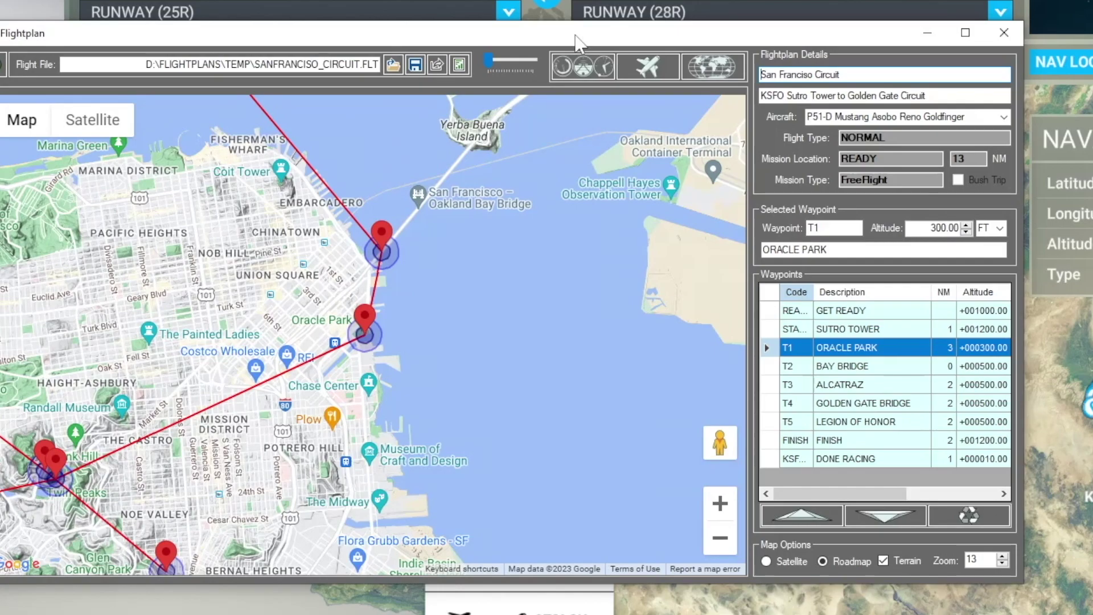
drag(576, 35, 611, 71)
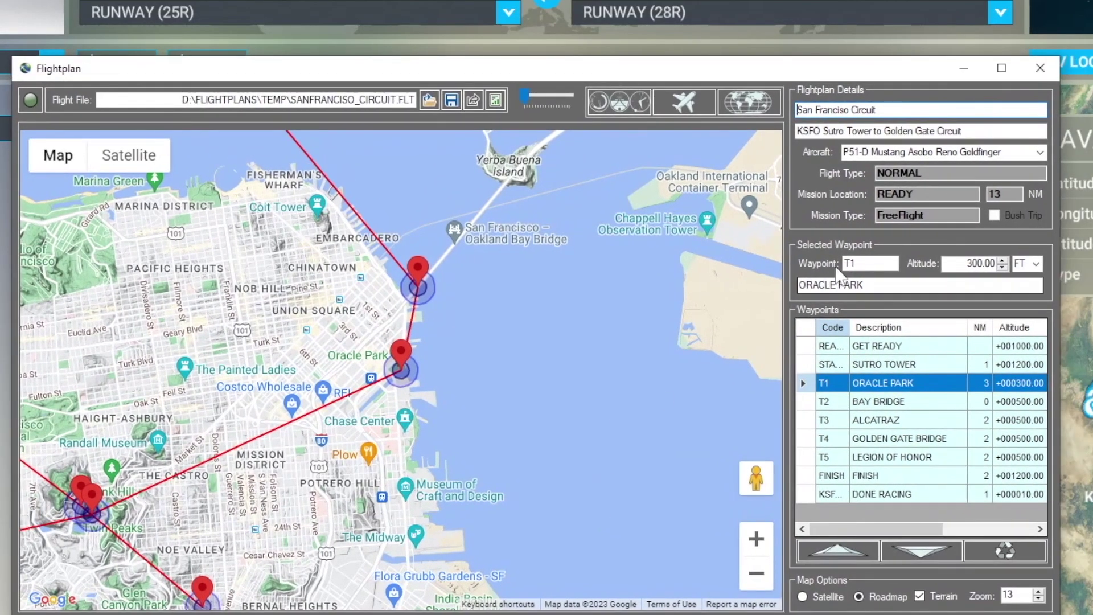
- Set the cockpit map's race options to a new race that uploads the current San Franciso Circuit flight plan
click(750, 107)
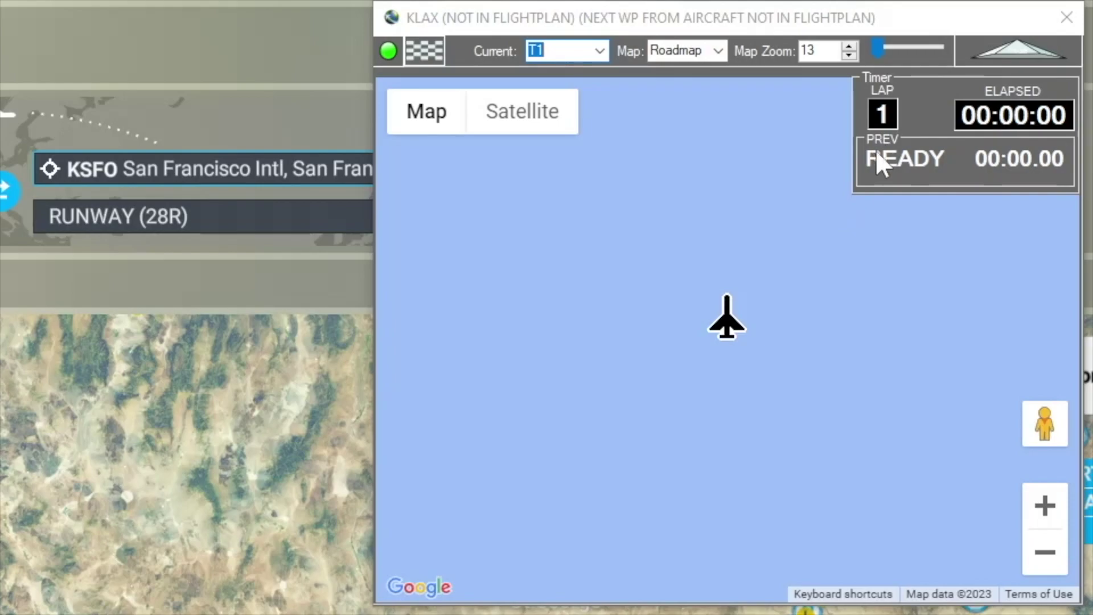
click(435, 51)
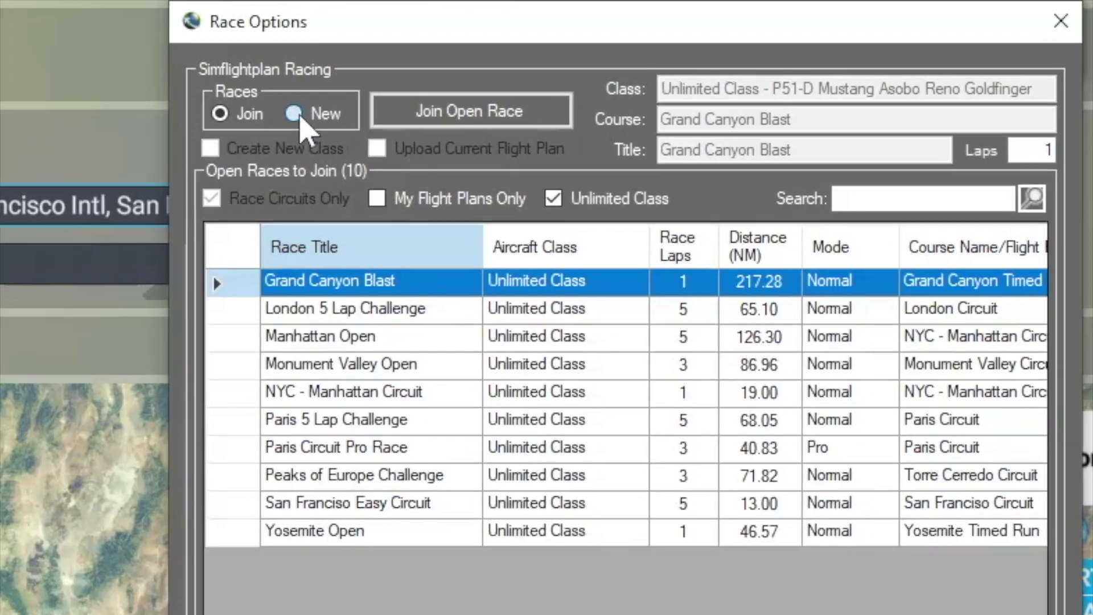
click(438, 93)
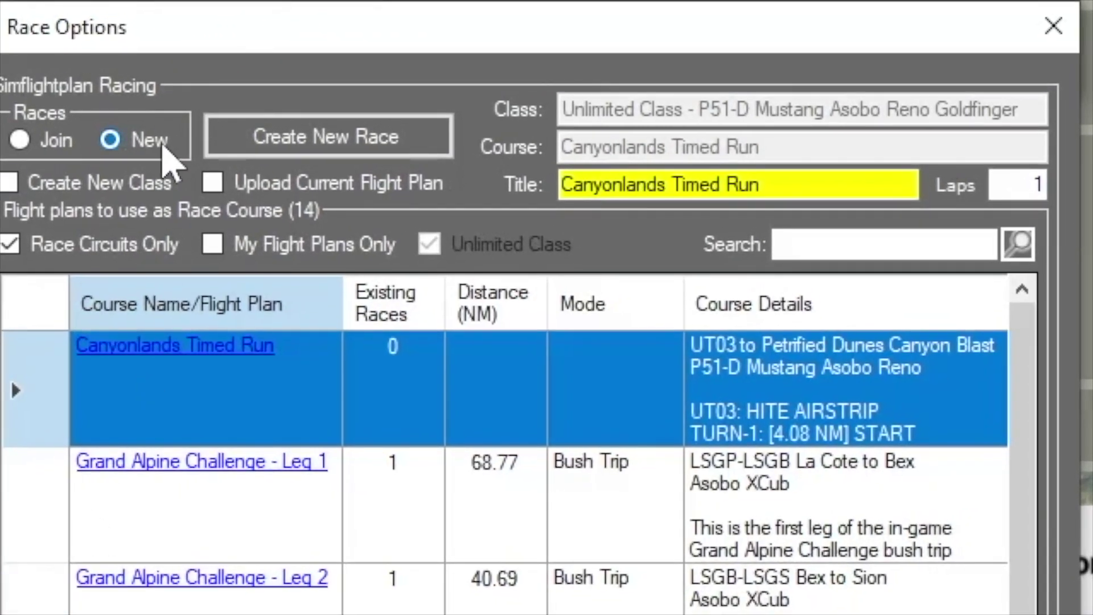
click(213, 183)
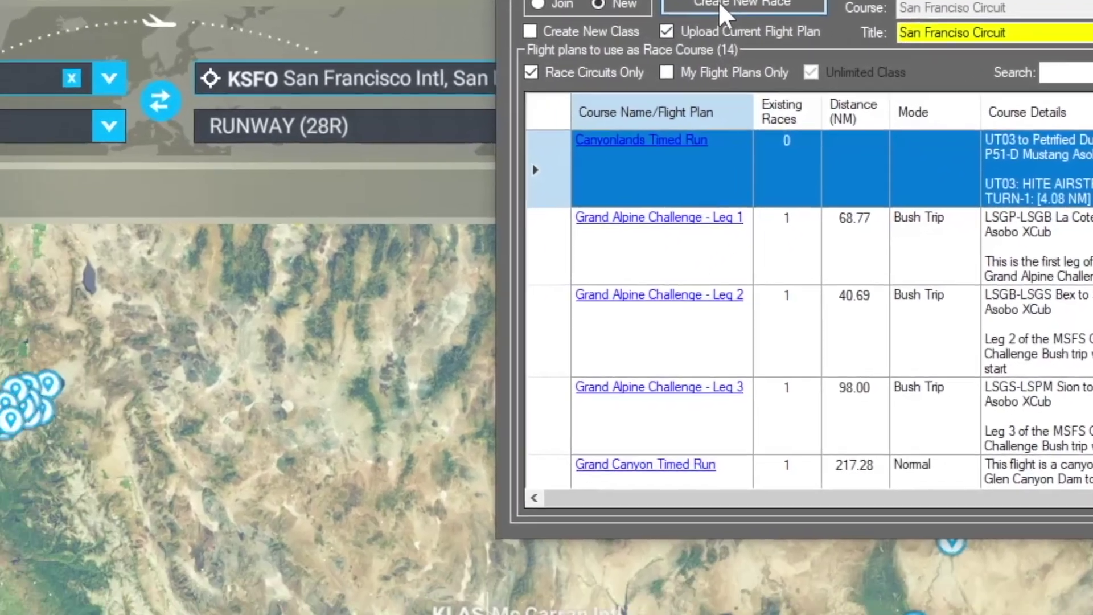
- Start creating the new race, include additional summary text and a featured image, and dismiss the sharing form without uploading
click(720, 5)
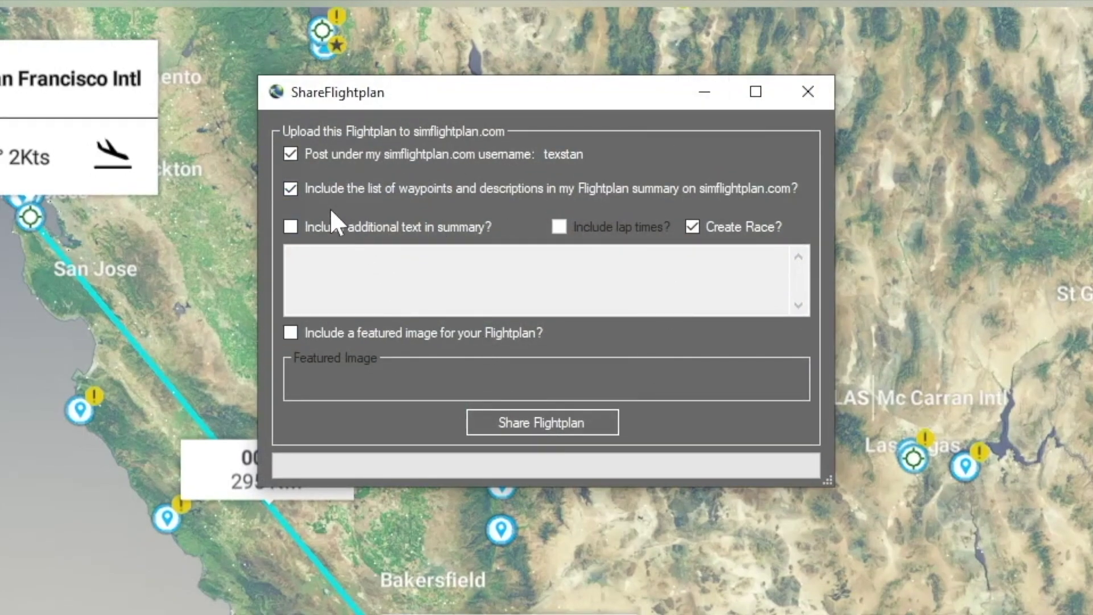
click(290, 227)
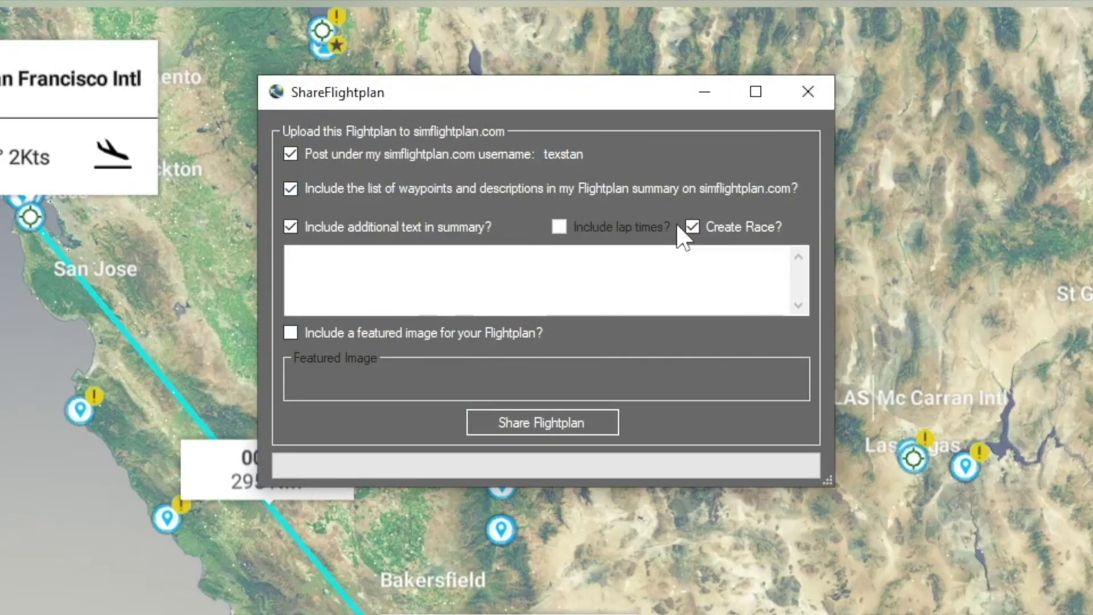
click(316, 333)
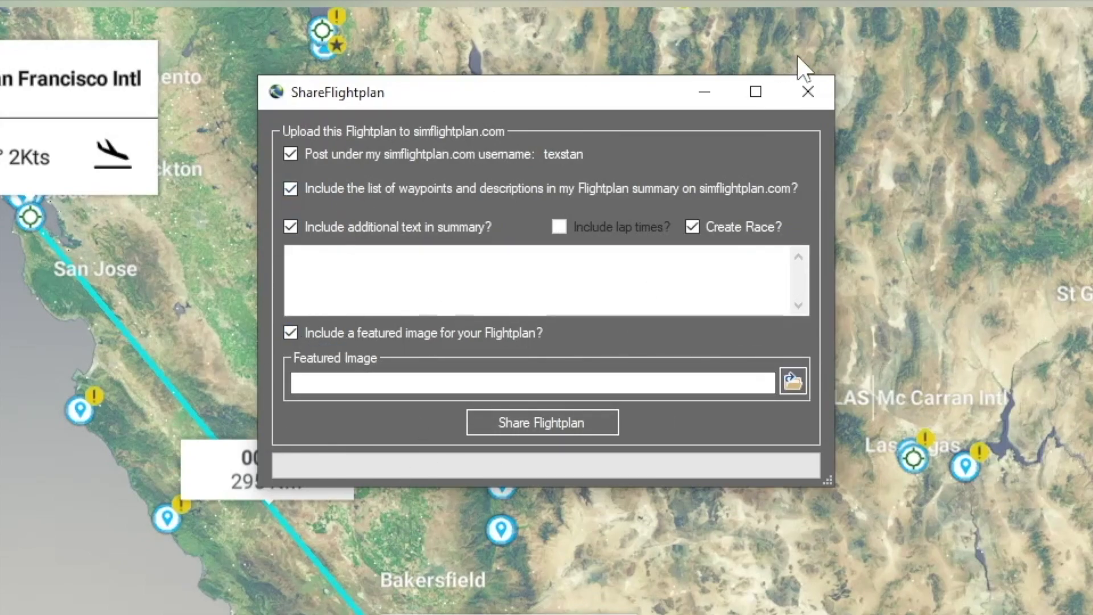
click(813, 92)
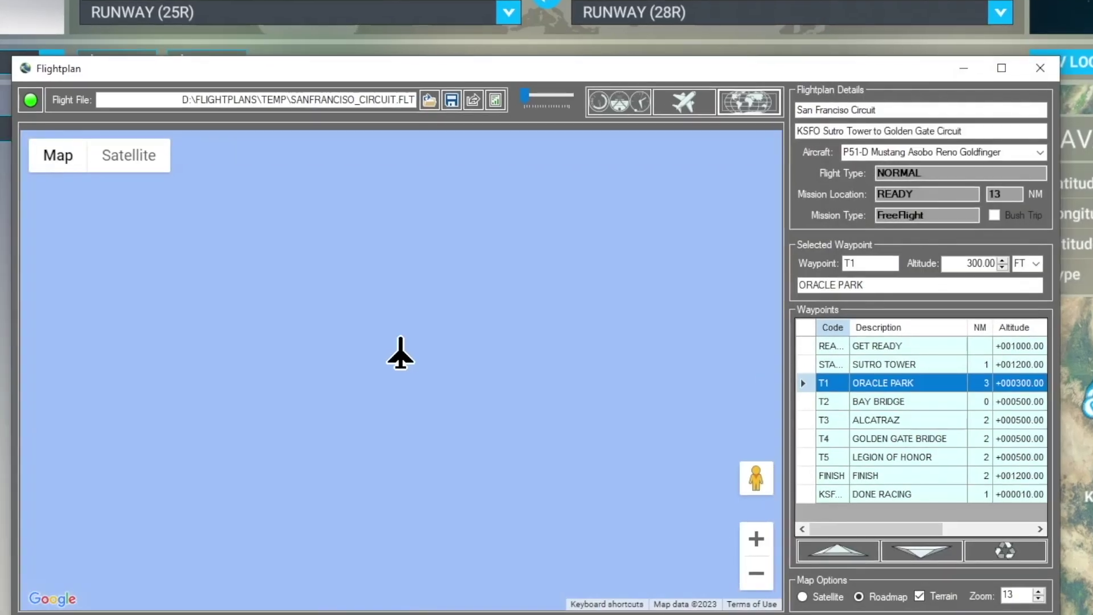
- Enable race creation in the main flight plan's sharing form and close the form without uploading
click(472, 100)
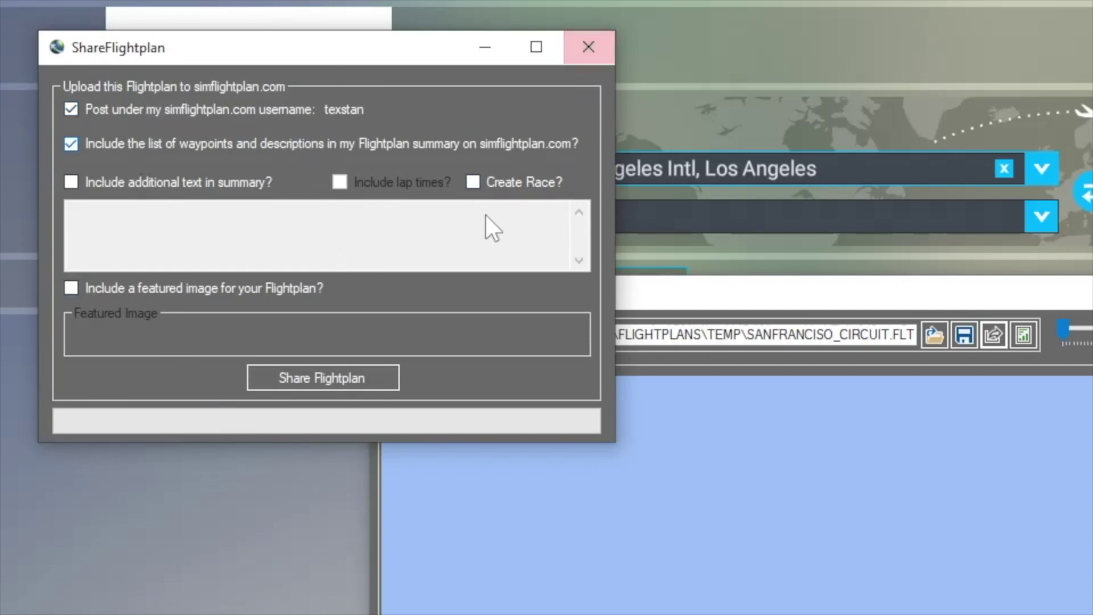
click(472, 182)
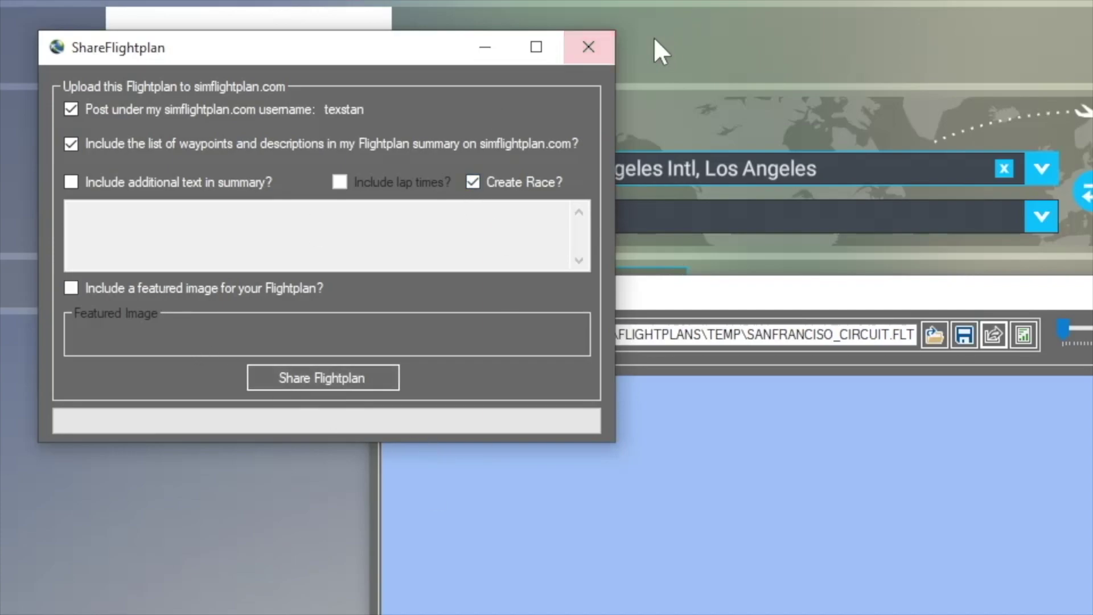
click(589, 47)
- View the open races to join from the cockpit map and pick San Franciso Easy Circuit
click(761, 103)
click(1033, 50)
click(424, 49)
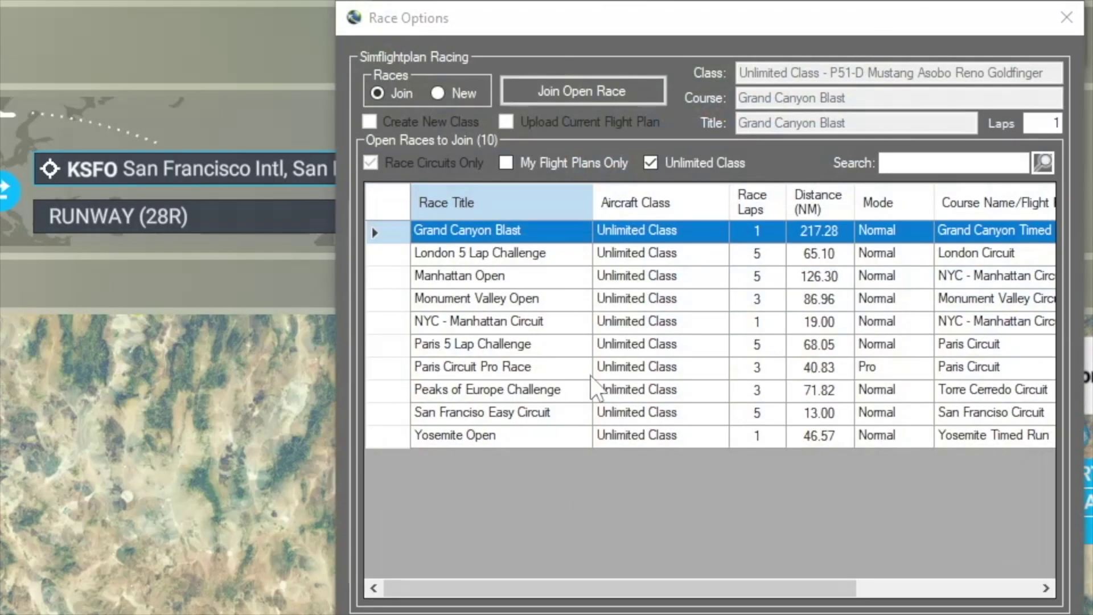
click(455, 414)
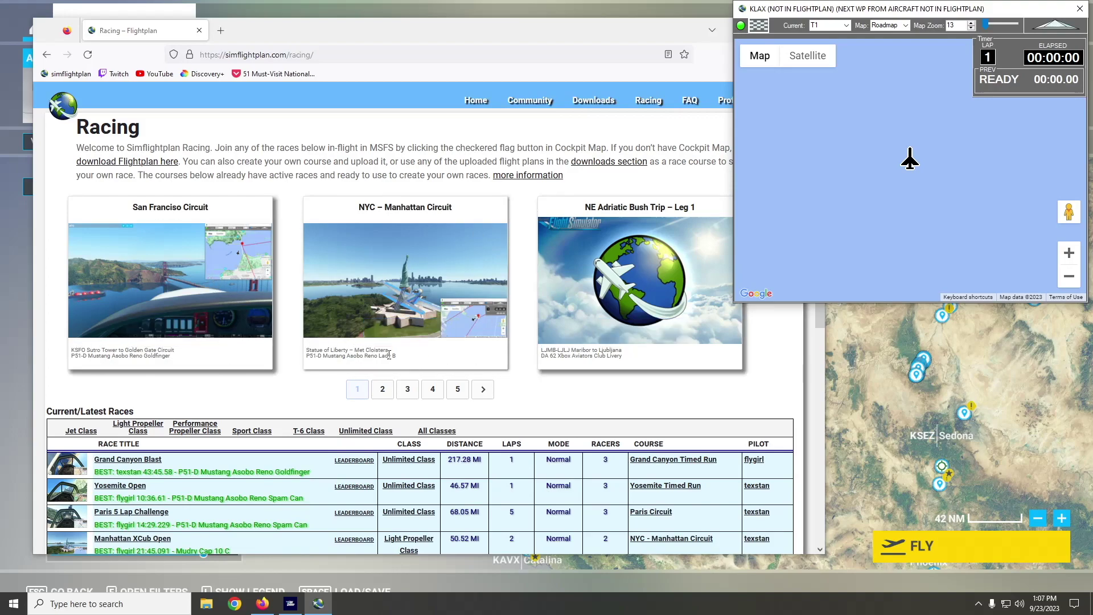
- Browse the featured courses and latest races on the simflightplan.com Racing page and close the cockpit map window
click(383, 389)
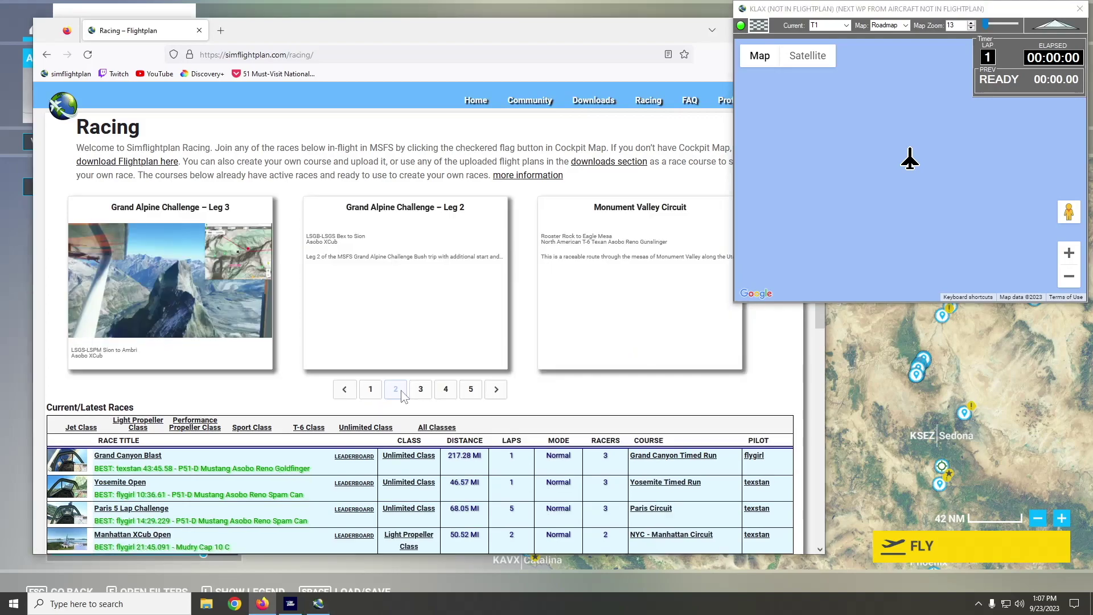
click(498, 391)
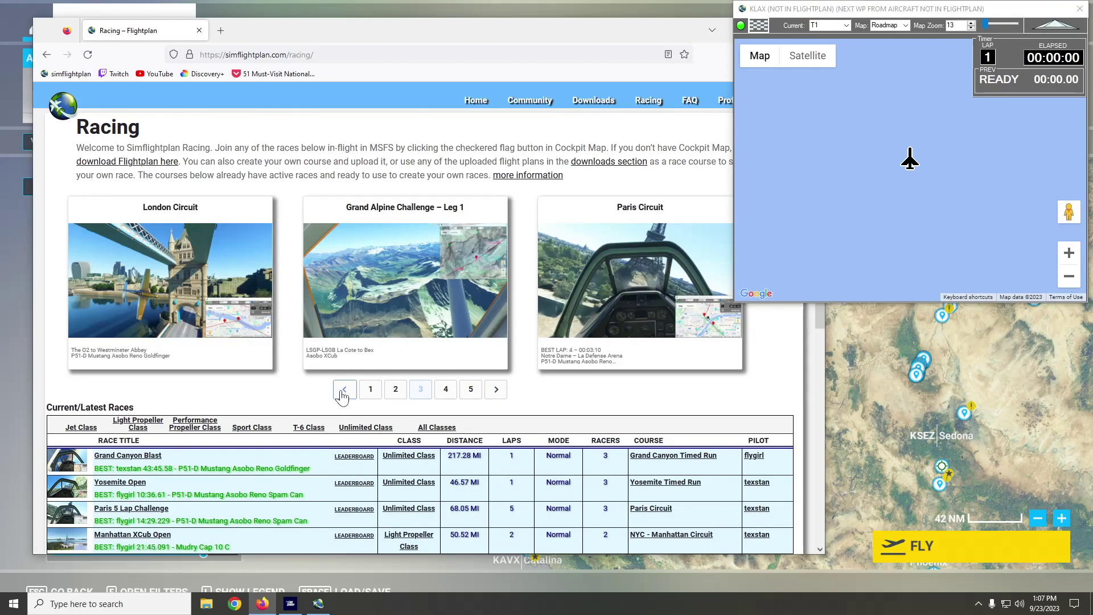
click(344, 392)
click(345, 392)
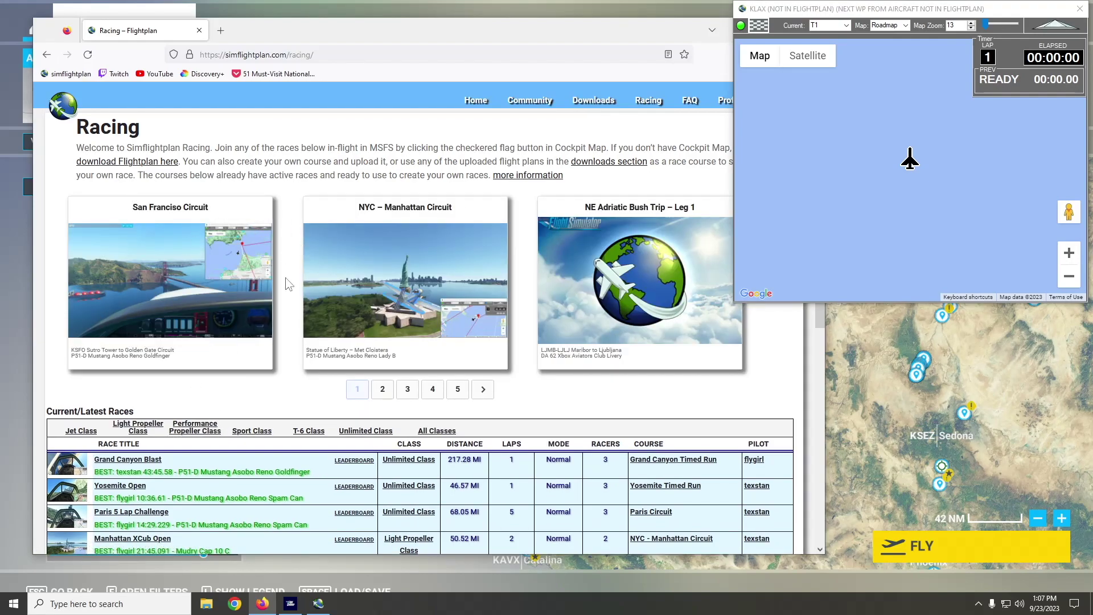
scroll(276, 300, down, 7)
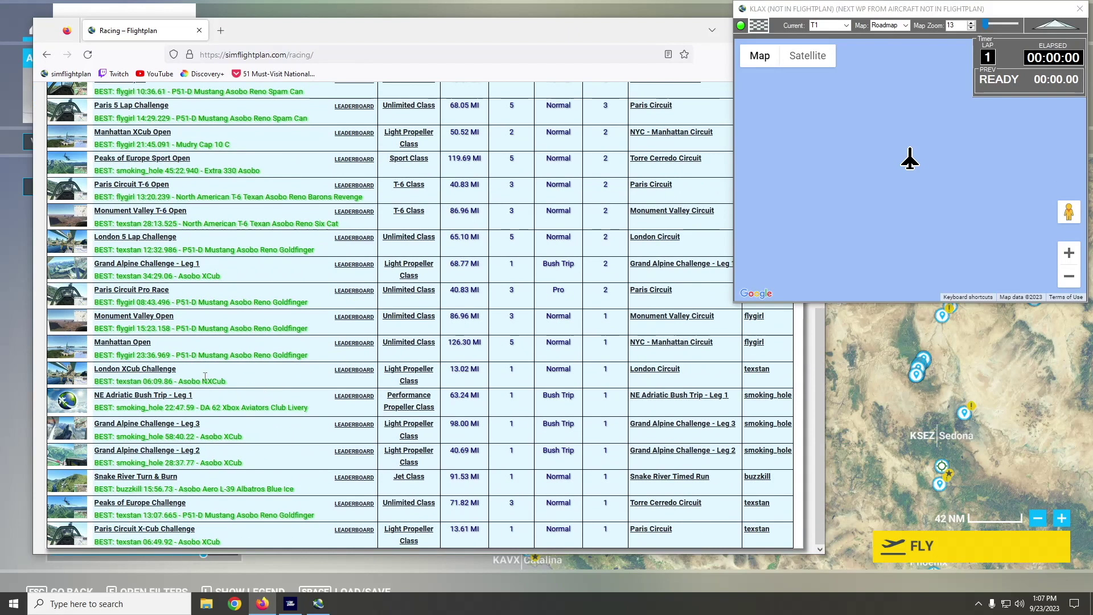
scroll(444, 538, up, 7)
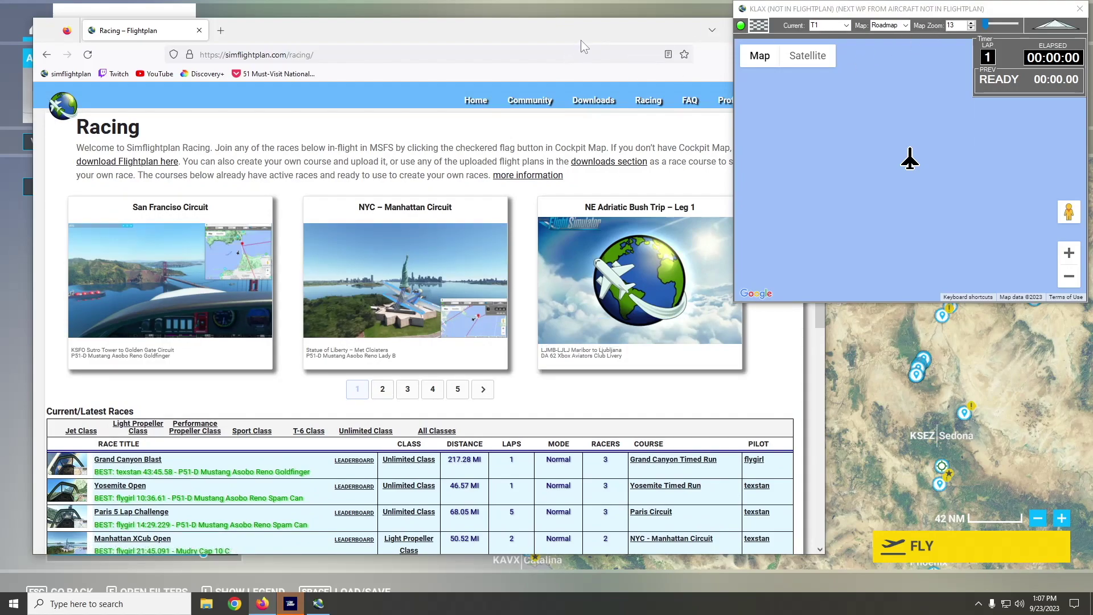
click(1079, 8)
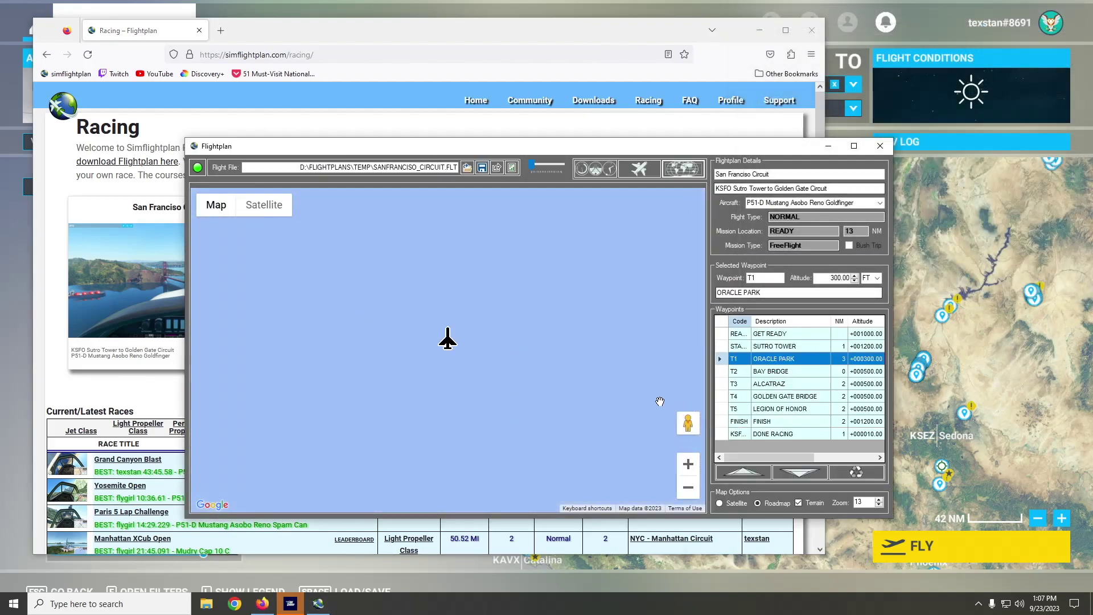
mouse_move(596, 149)
mouse_down()
mouse_move(601, 125)
mouse_move(609, 136)
mouse_up()
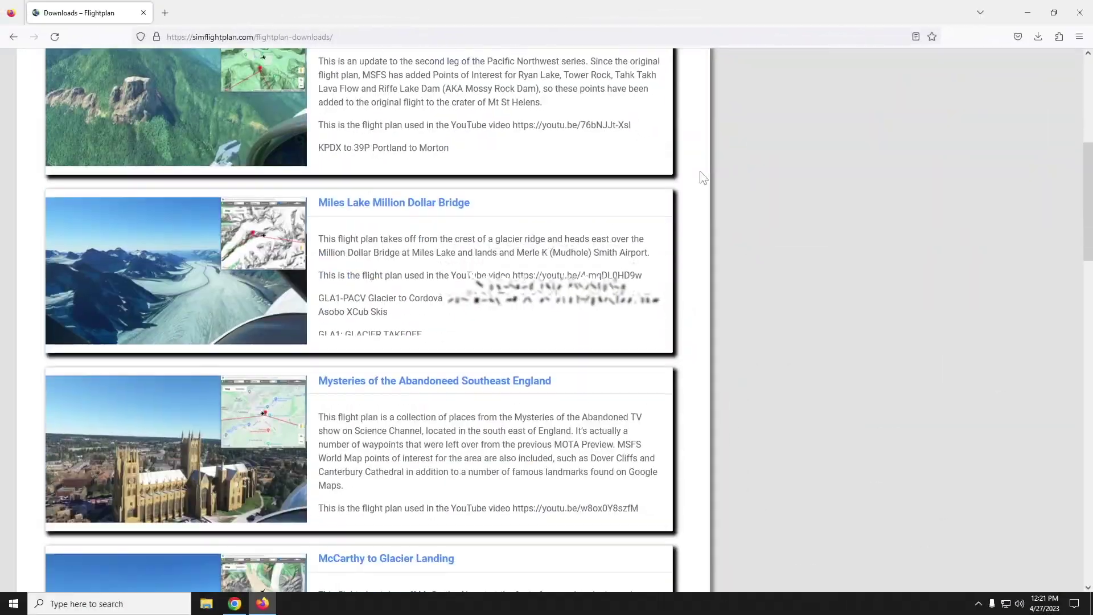
- Browse the simflightplan.com downloads and view the Myst of the Abandoned Southern England flight plan page
scroll(702, 176, down, 10)
scroll(700, 172, down, 10)
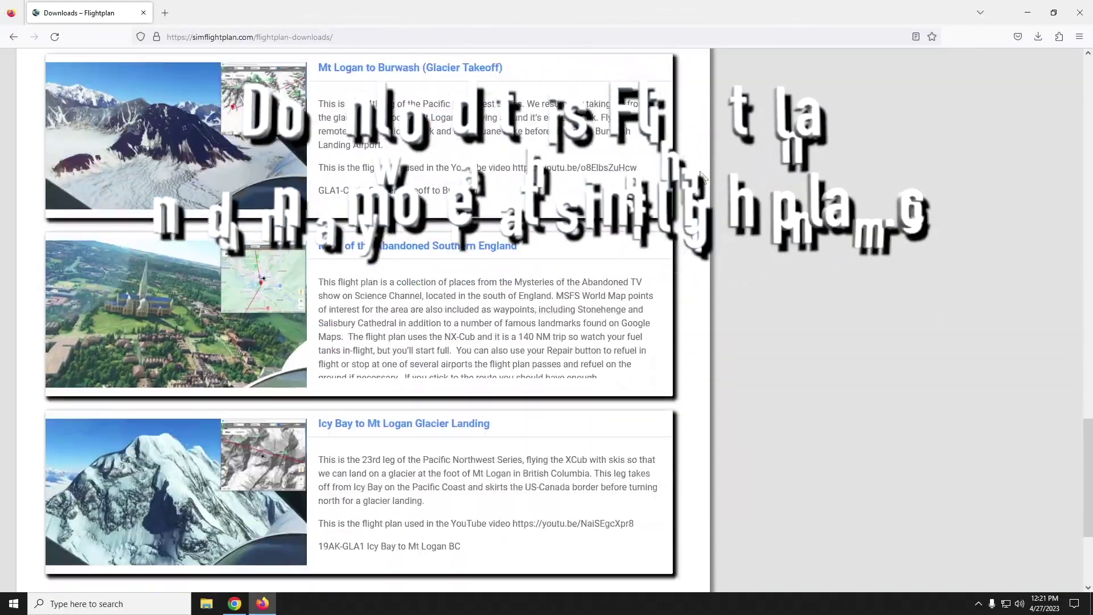
click(453, 189)
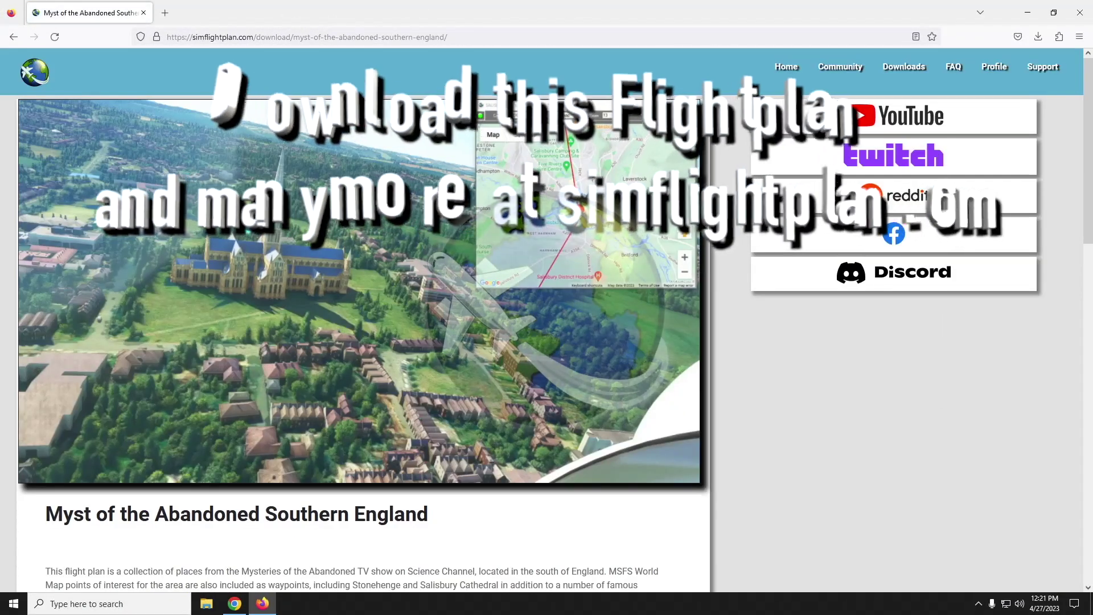
scroll(444, 194, down, 15)
scroll(161, 395, up, 15)
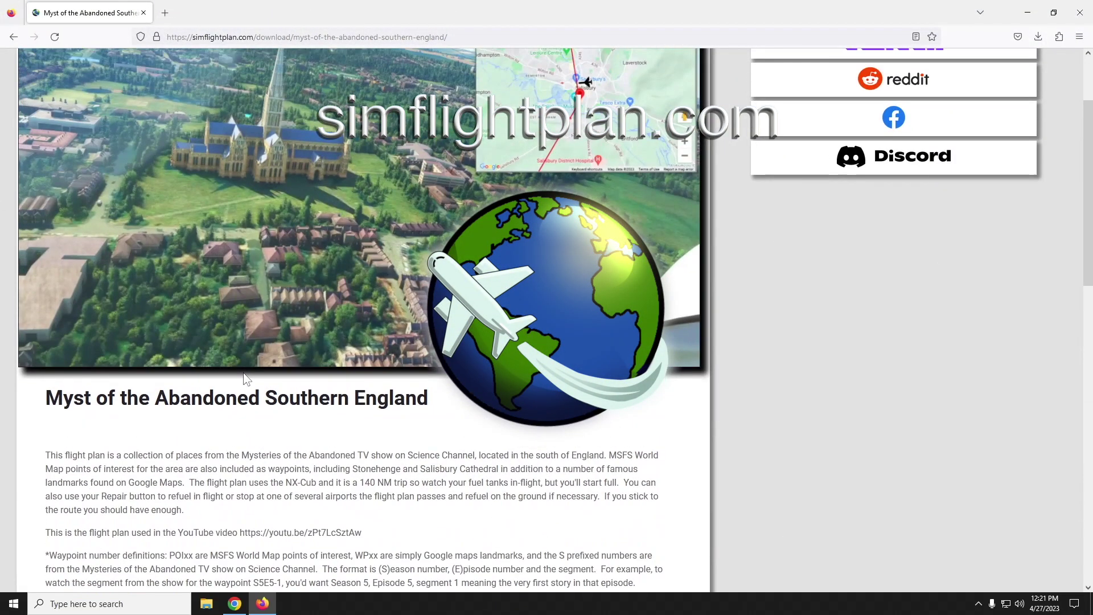